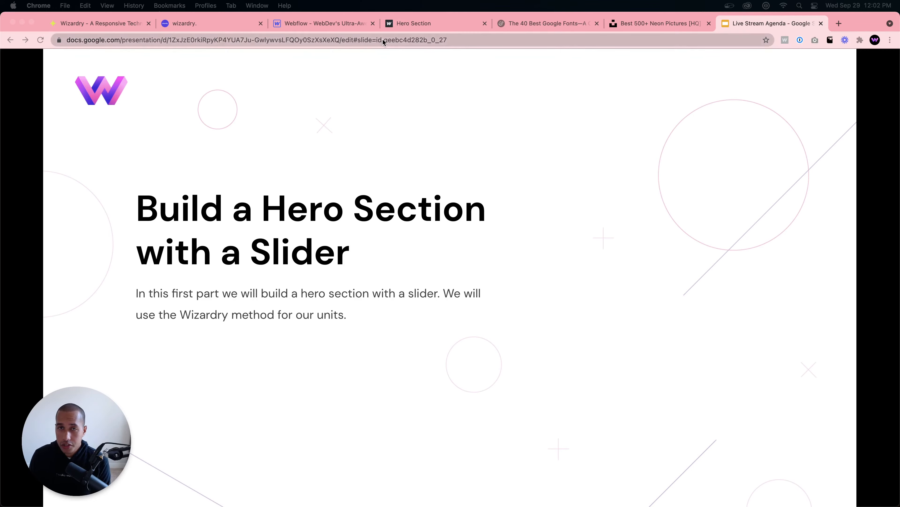
- View the published Hero Section page and advance its image slider repeatedly to examine how the slides loop
left_click(409, 24)
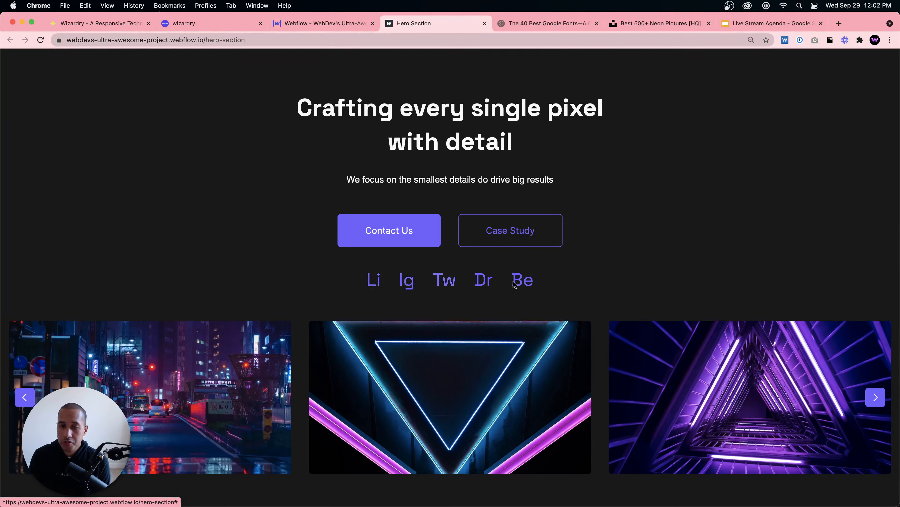
left_click(879, 403)
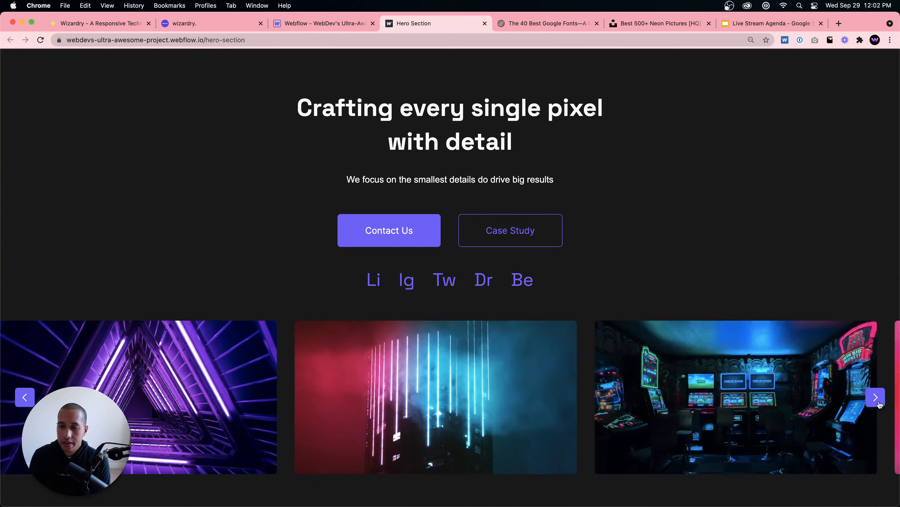
left_click(879, 401)
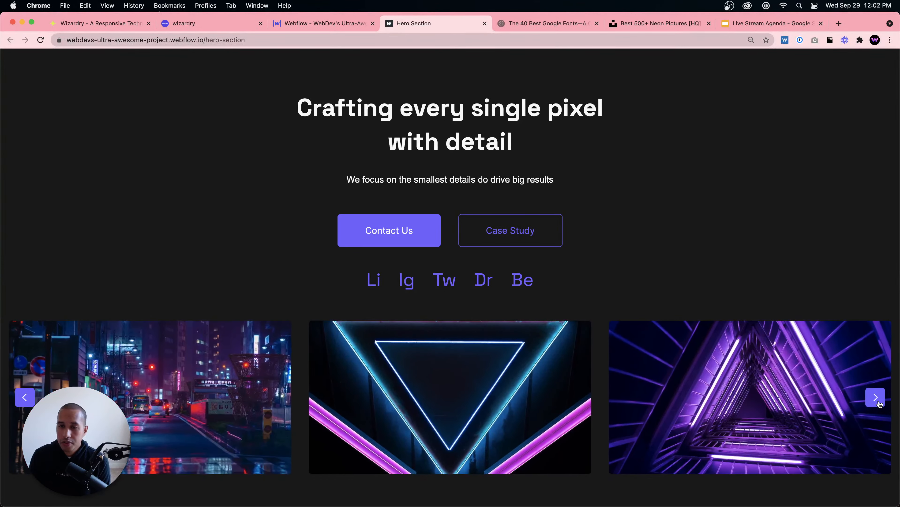
left_click(879, 404)
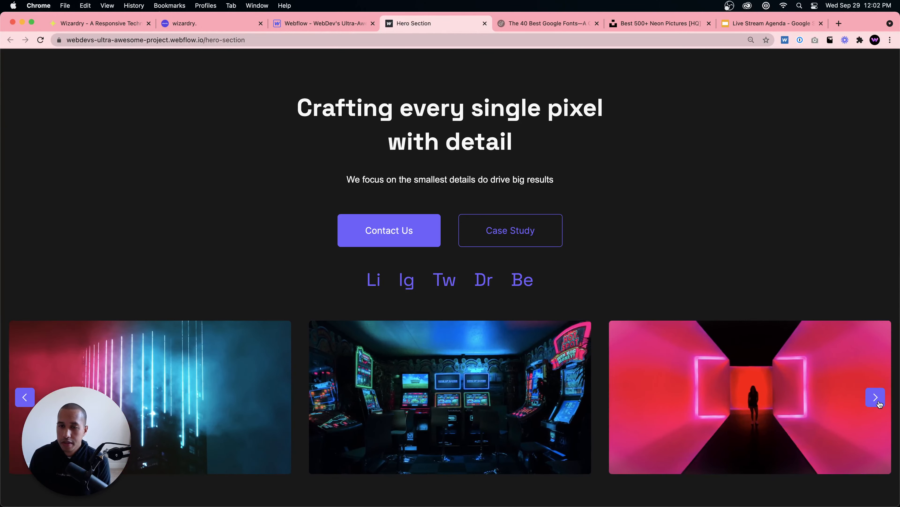
left_click(880, 403)
mouse_move(26, 188)
left_mouse_down()
mouse_move(551, 191)
mouse_move(18, 183)
left_mouse_up()
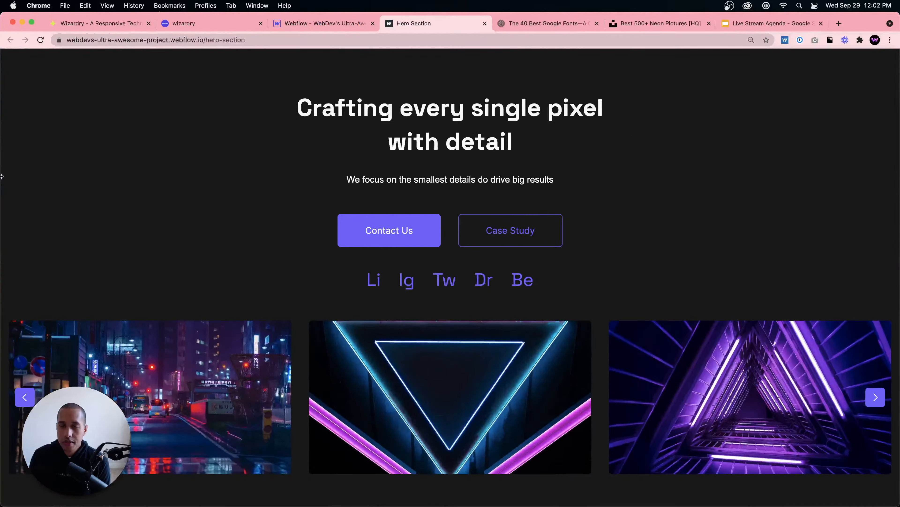
- Zoom the published hero page out and back in to examine how its layout scales
key("super+minus")
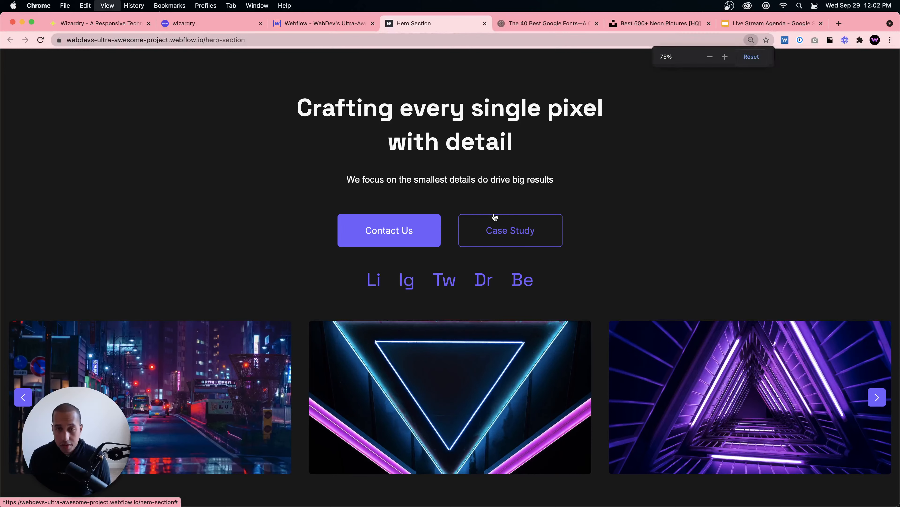
key("super+minus")
key("super+plus")
key("super+plus")
key("super+plus")
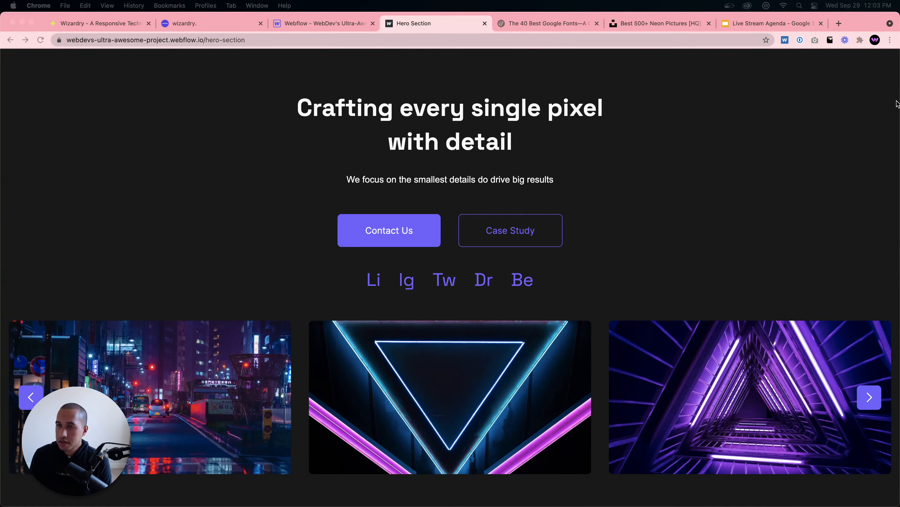
- Compare the Hero/Seawire-Hero-12 wireframe in Figma with the published hero page and its Webflow project
left_click_drag(899, 103, 156, 37)
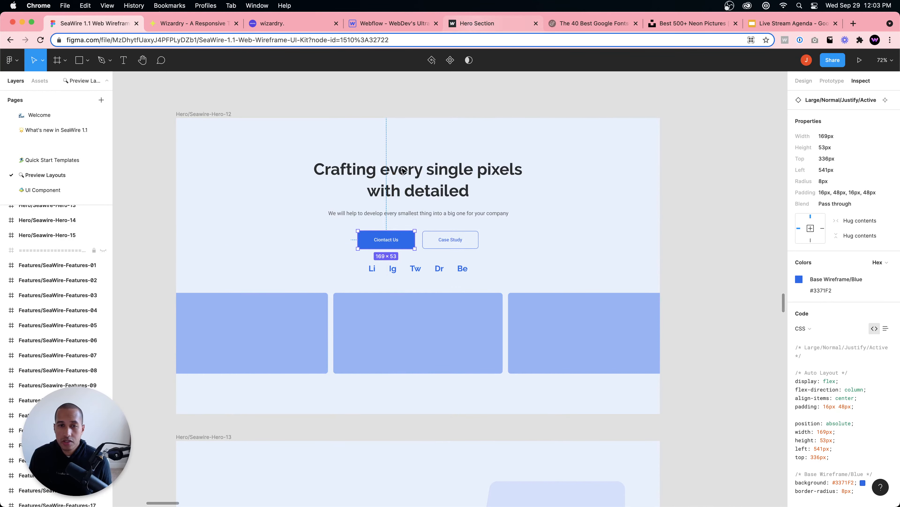
left_click(475, 24)
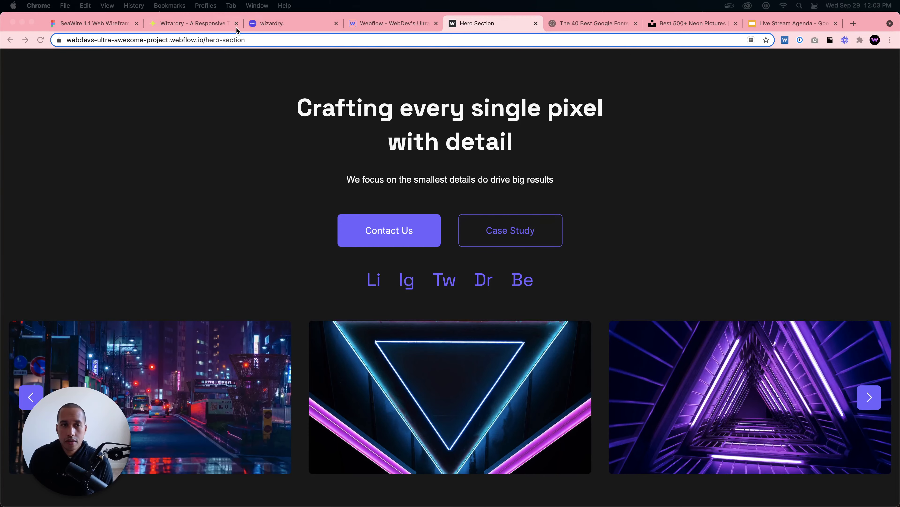
left_click(94, 23)
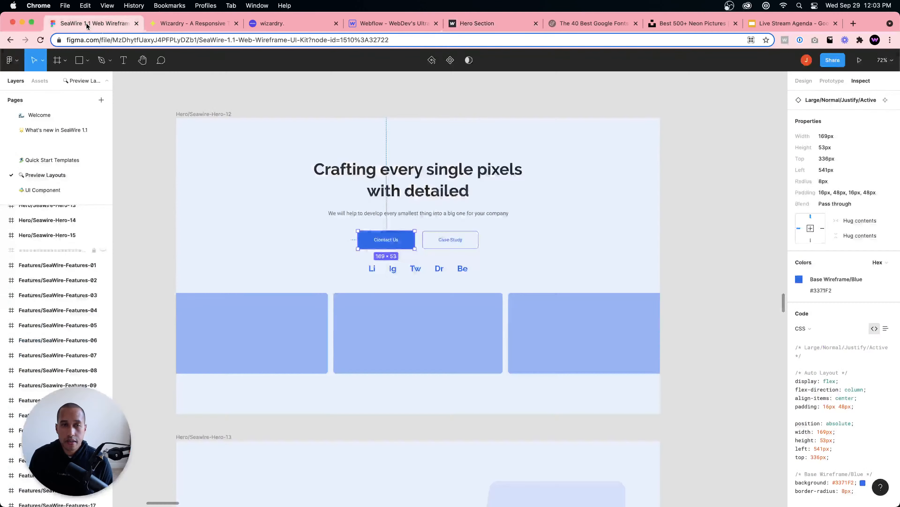
left_click(329, 186)
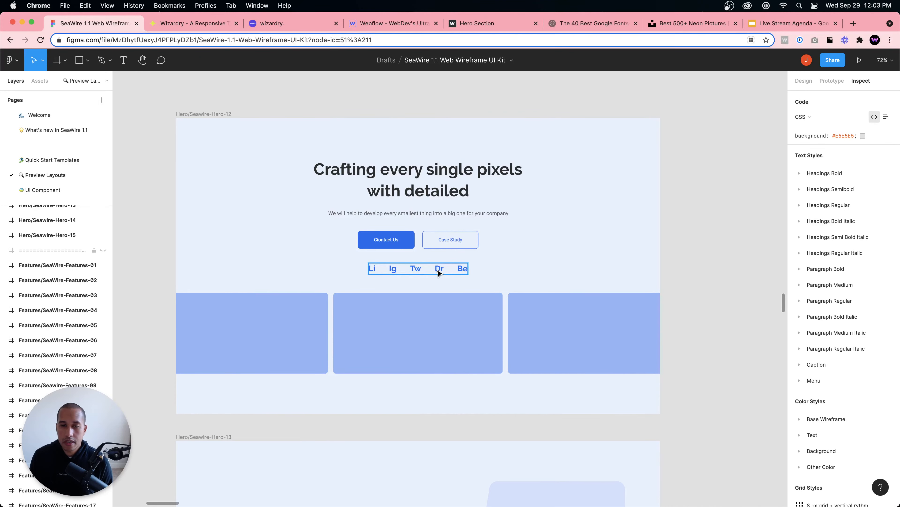
left_click(373, 30)
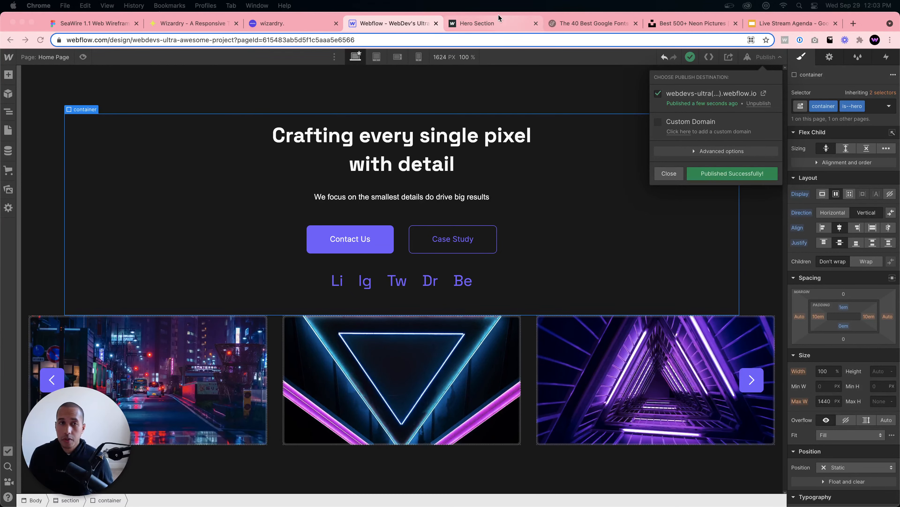
- Open the cloneable responsive style guide linked on the Wizardry Notion page and clone it as a new Webflow project
left_click(192, 27)
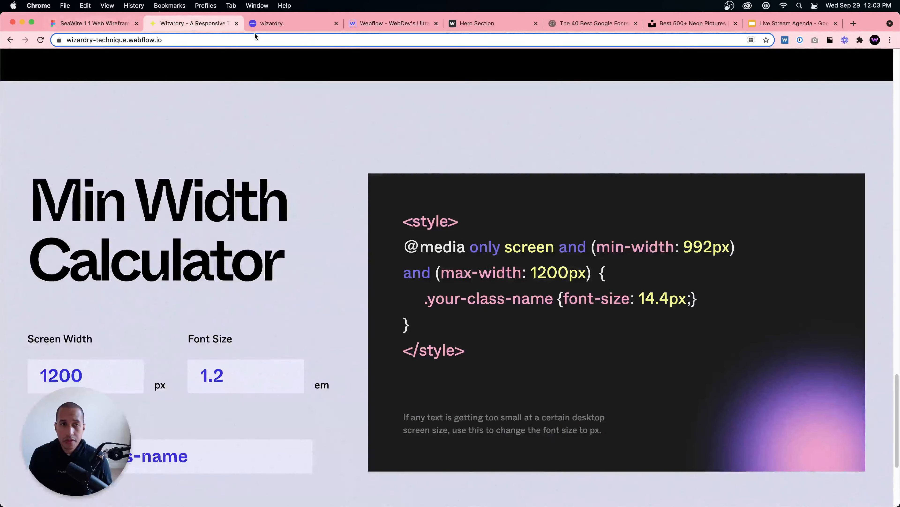
left_click(282, 28)
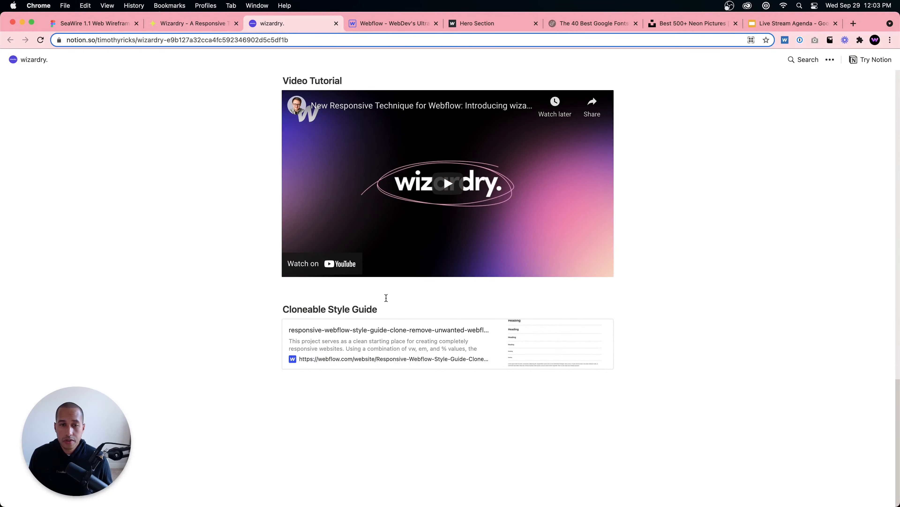
left_click(413, 341)
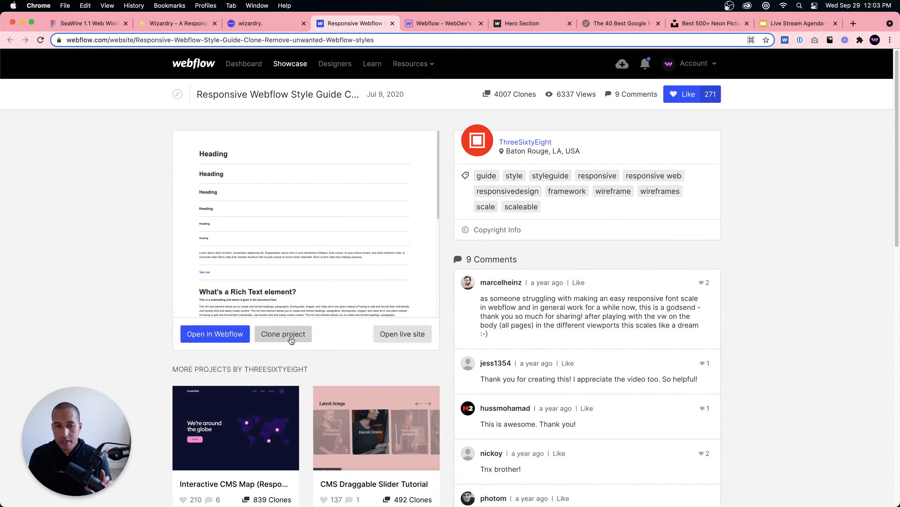
left_click(283, 334)
left_click(475, 223)
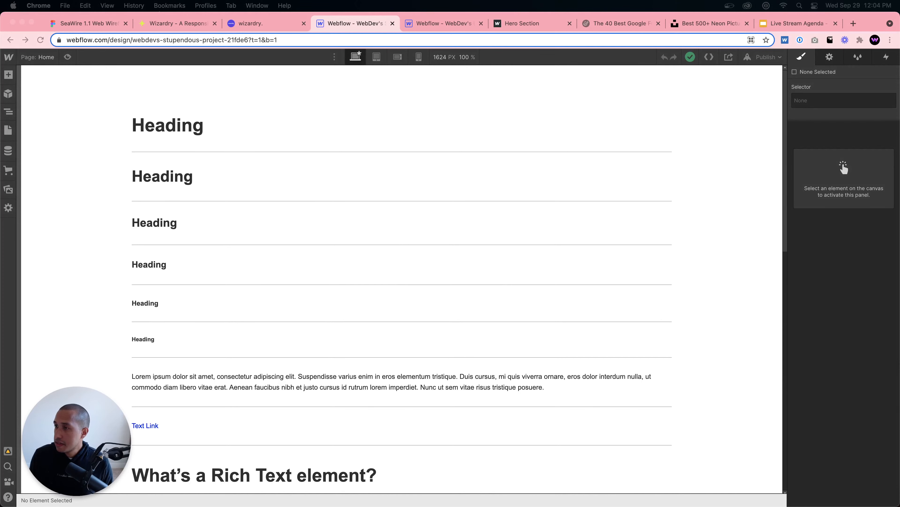
- Rename the cloned project's Home page to Style Guide and save its page settings
left_click(9, 130)
left_click(152, 126)
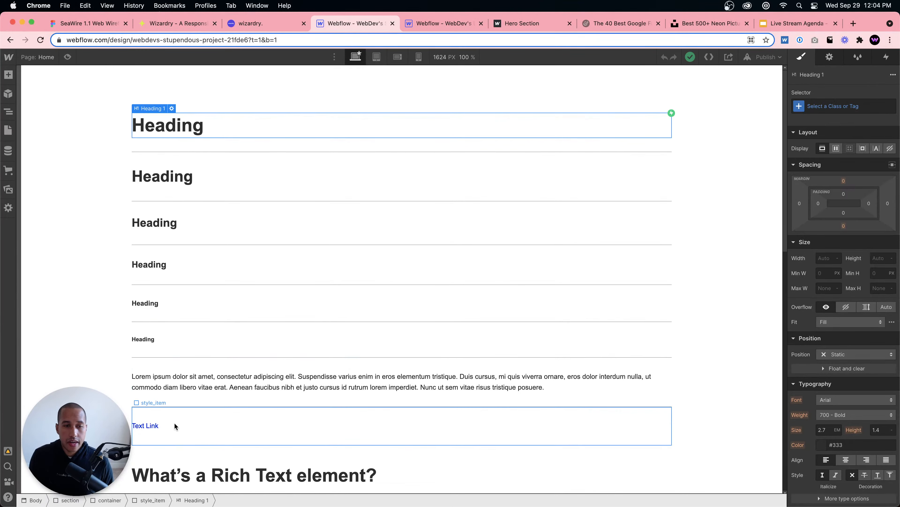
left_click(8, 131)
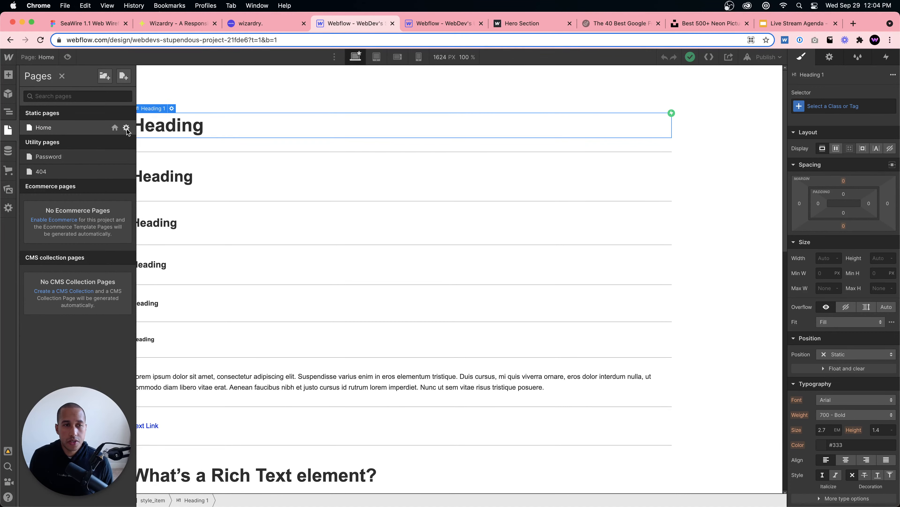
left_click(126, 128)
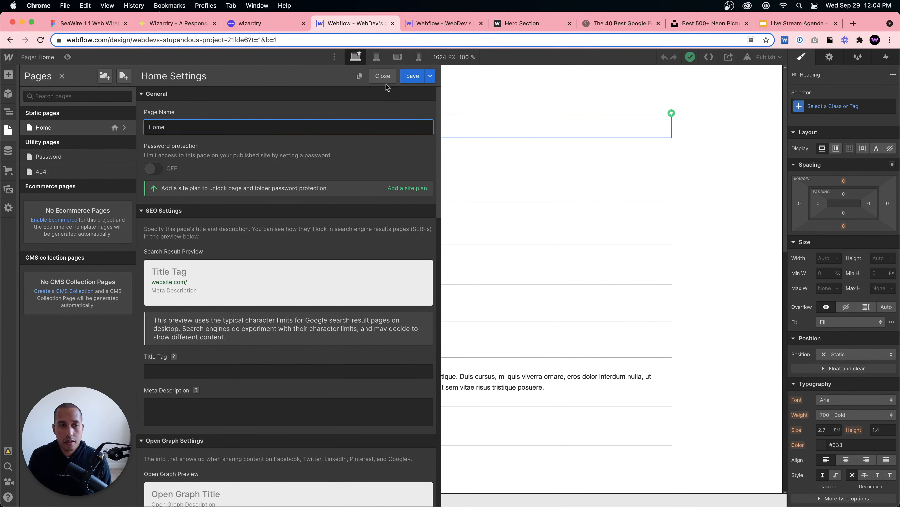
double_click(190, 132)
type("zdy")
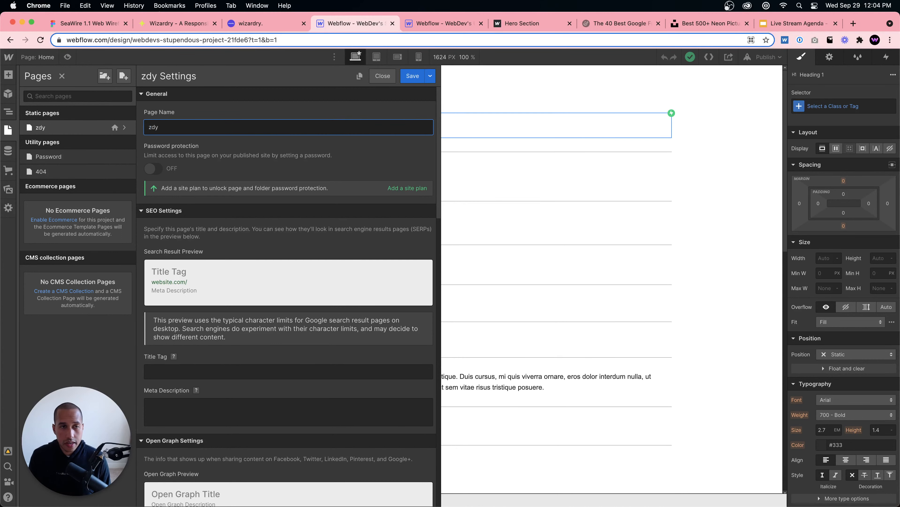
key("BackSpace")
key("super+a")
type("style")
key("super+a")
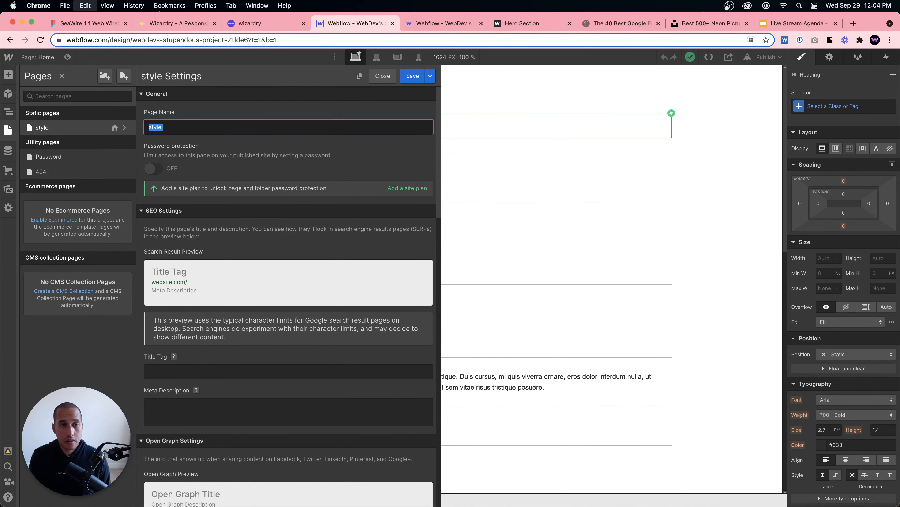
type("Style Guide")
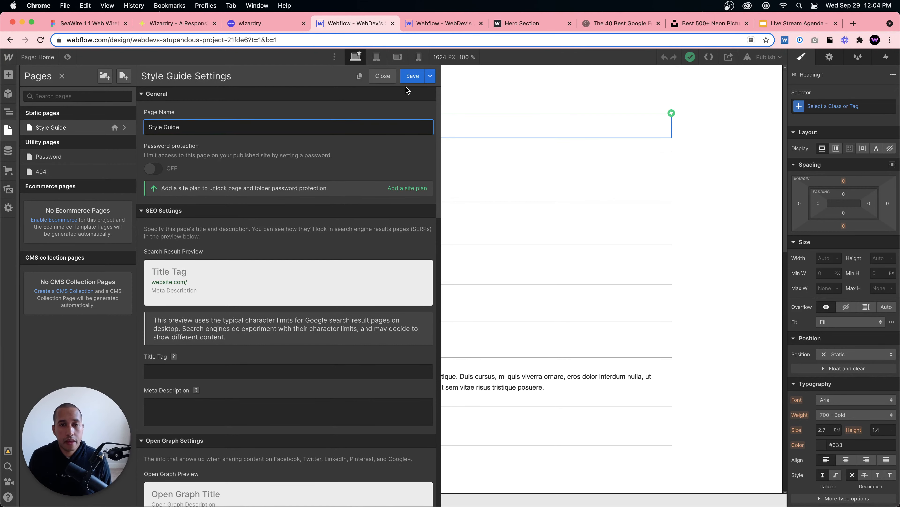
left_click(412, 76)
- Create a new static page named Home without a parent folder
left_click(123, 75)
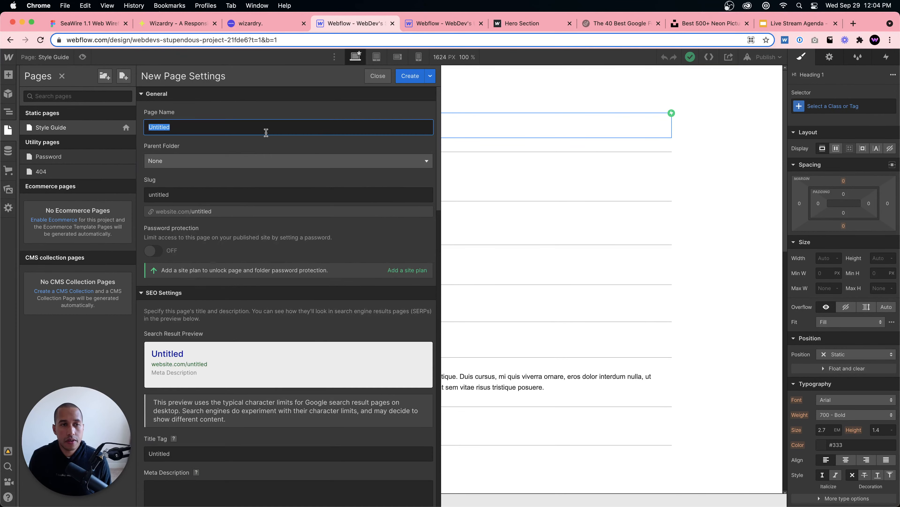
type("Home")
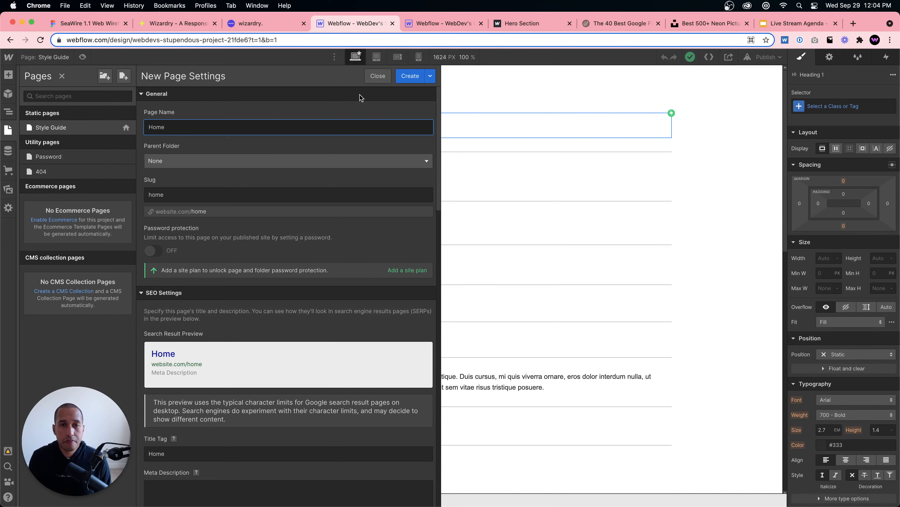
left_click(405, 76)
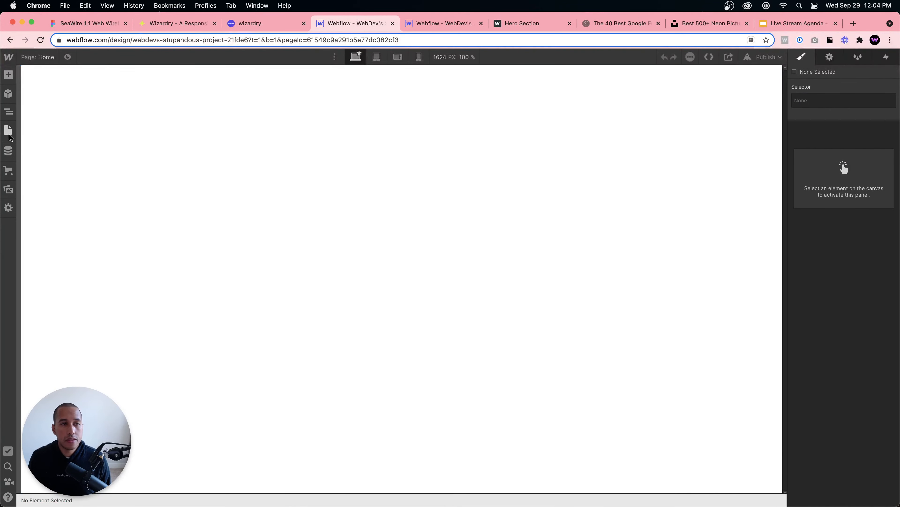
- Make the new Home page the project's homepage and confirm the change
left_click(8, 132)
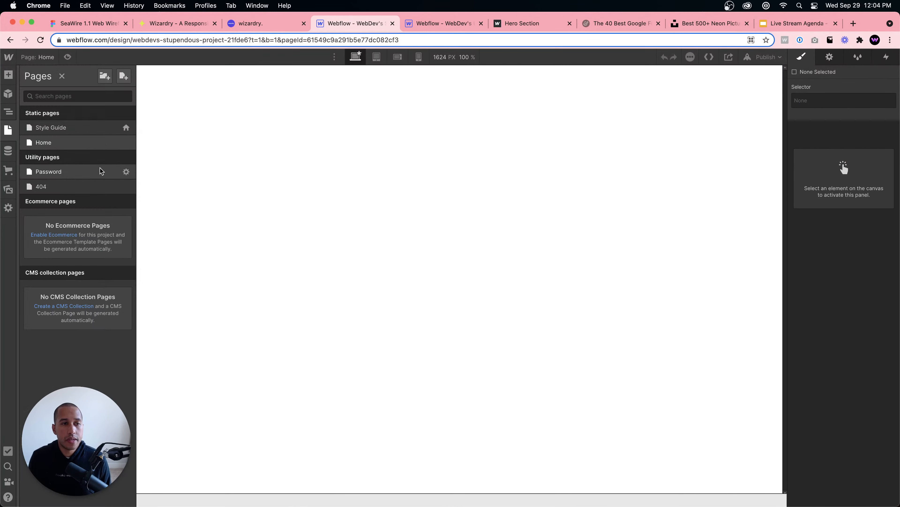
left_click(126, 142)
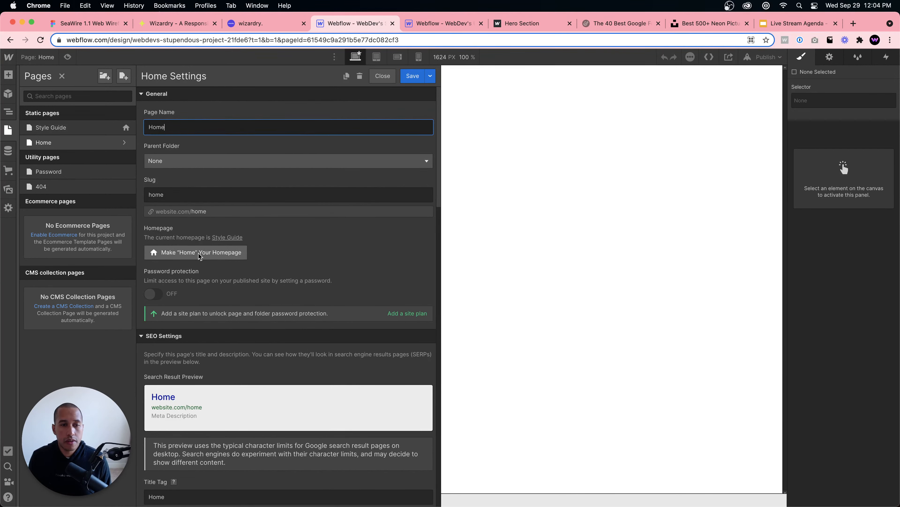
left_click(184, 253)
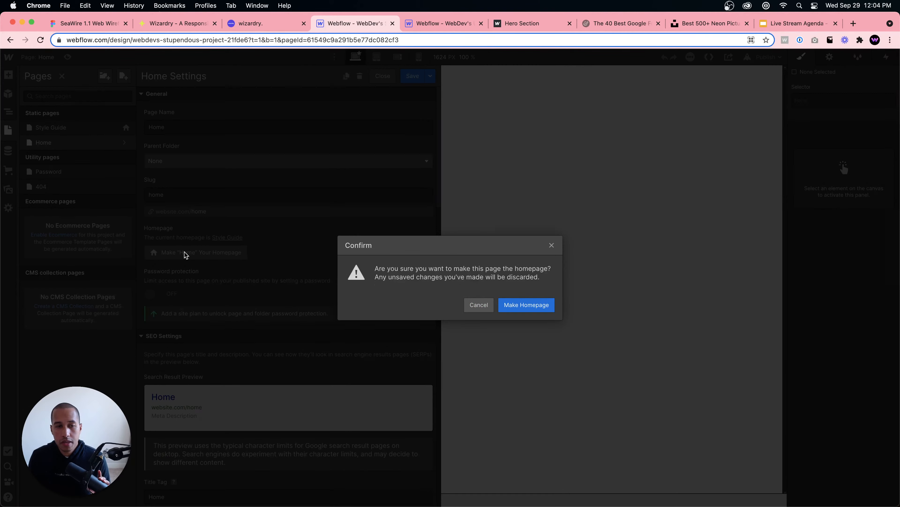
left_click(530, 306)
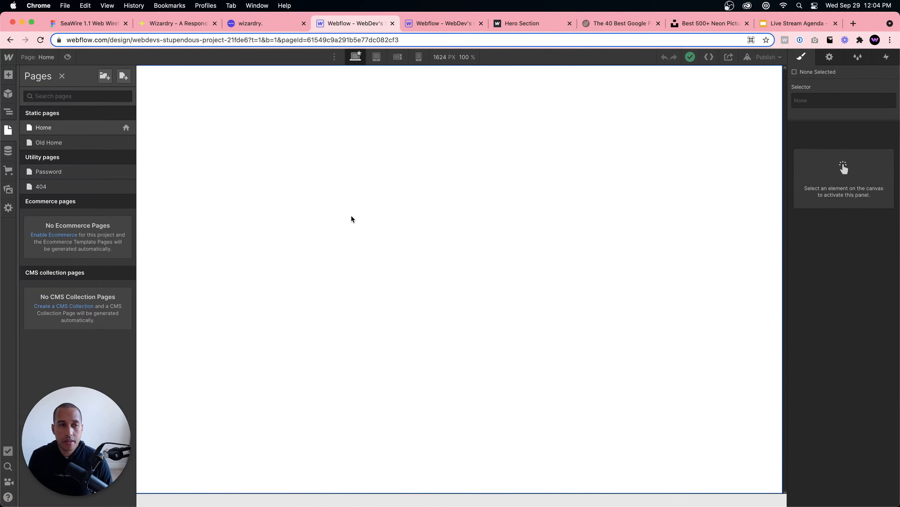
- Rename the Old Home page to Style Guide and save its settings
left_click(127, 143)
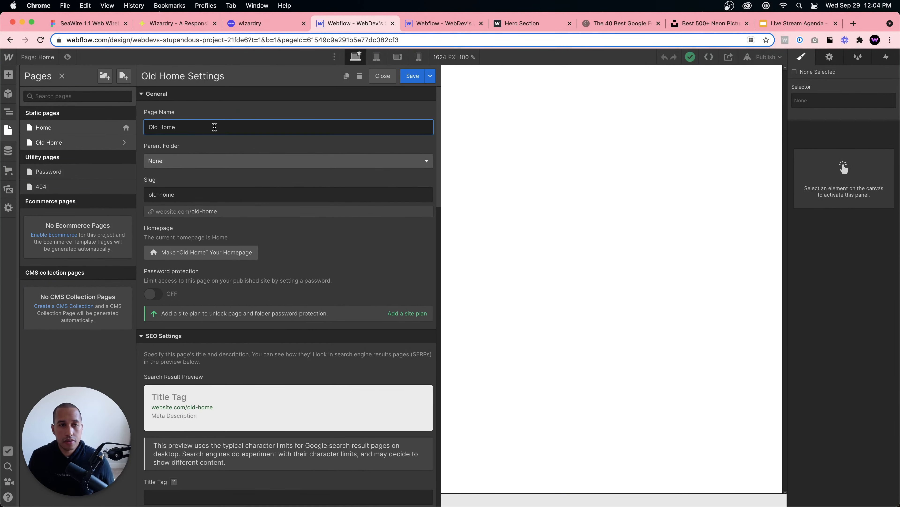
key("super+a")
type("Style Guide")
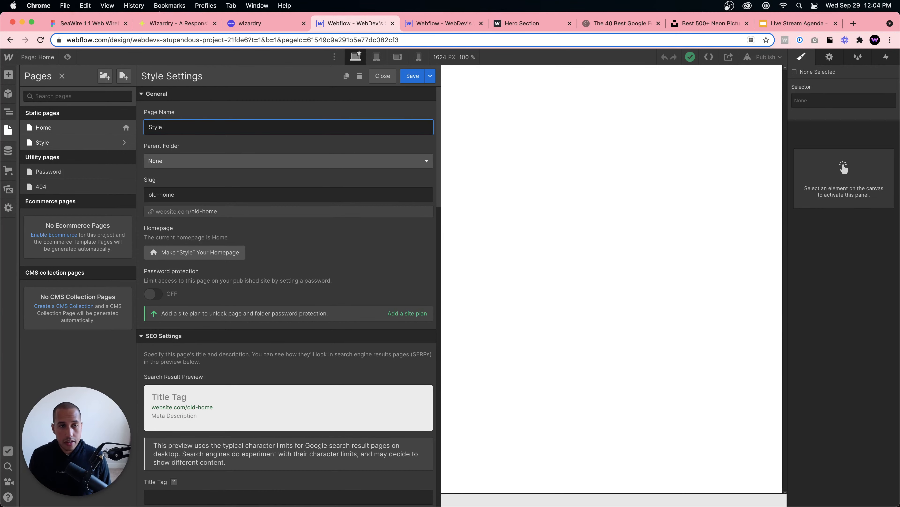
left_click(413, 76)
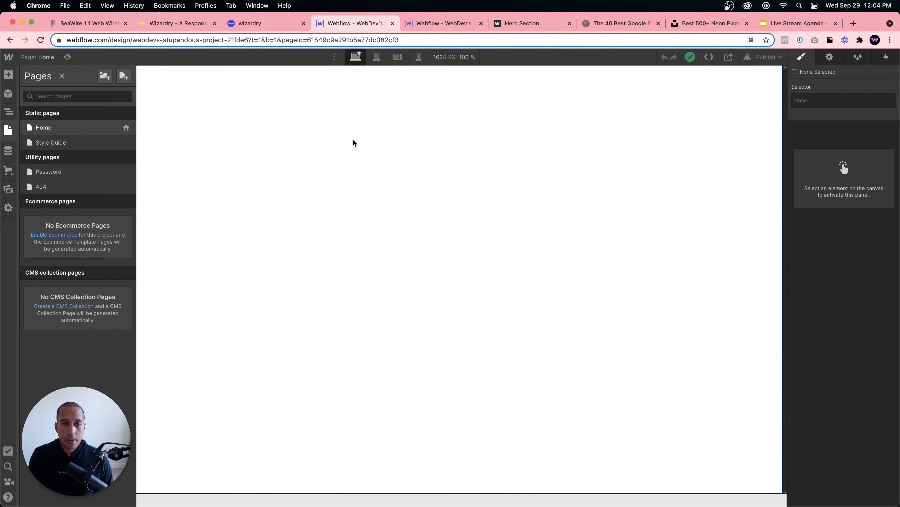
- Add a Section element to the empty Home page body and assign it the existing section class
left_click(464, 176)
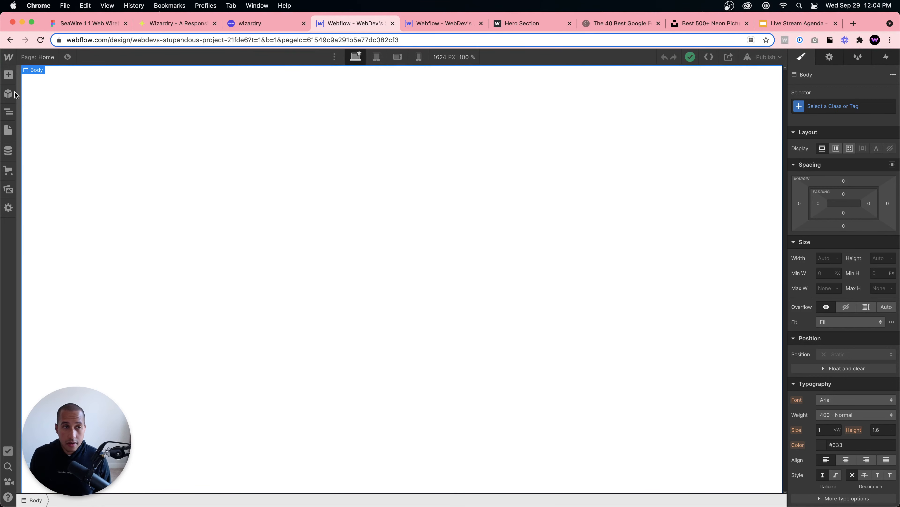
left_click(9, 75)
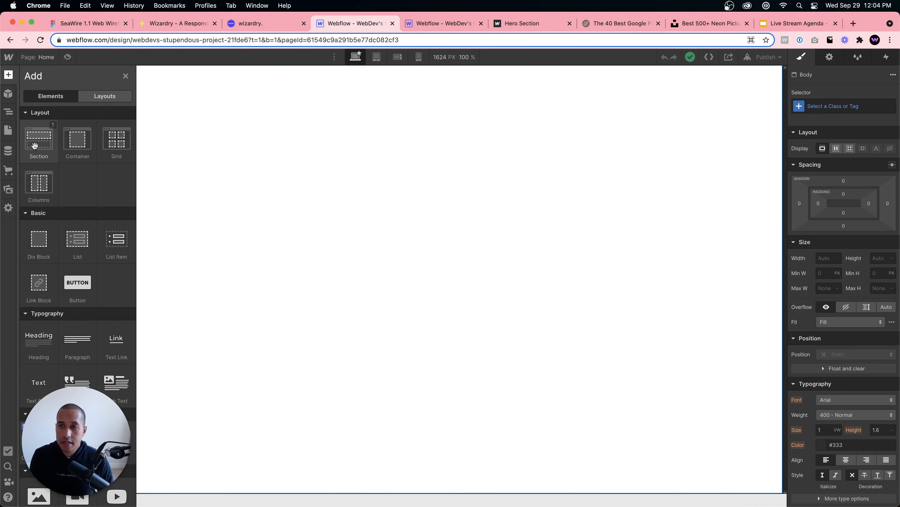
left_click_drag(34, 145, 219, 151)
left_click(858, 105)
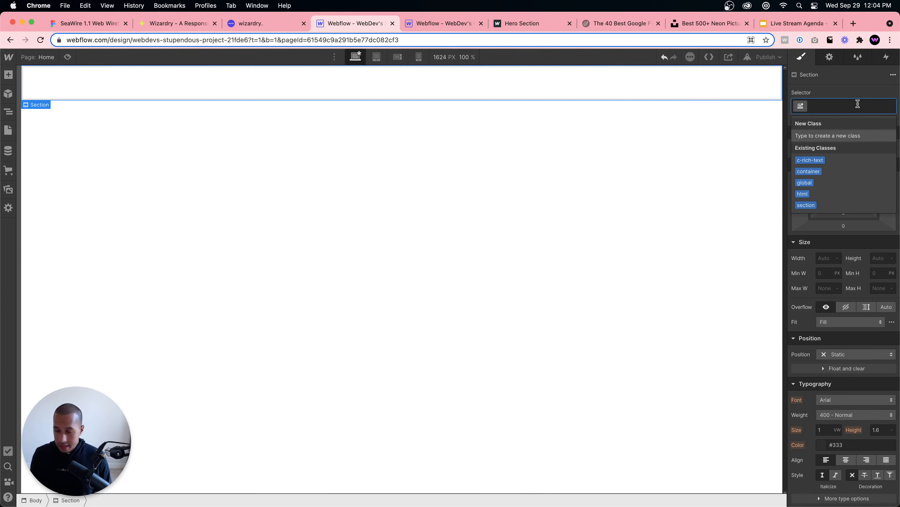
type("drvy")
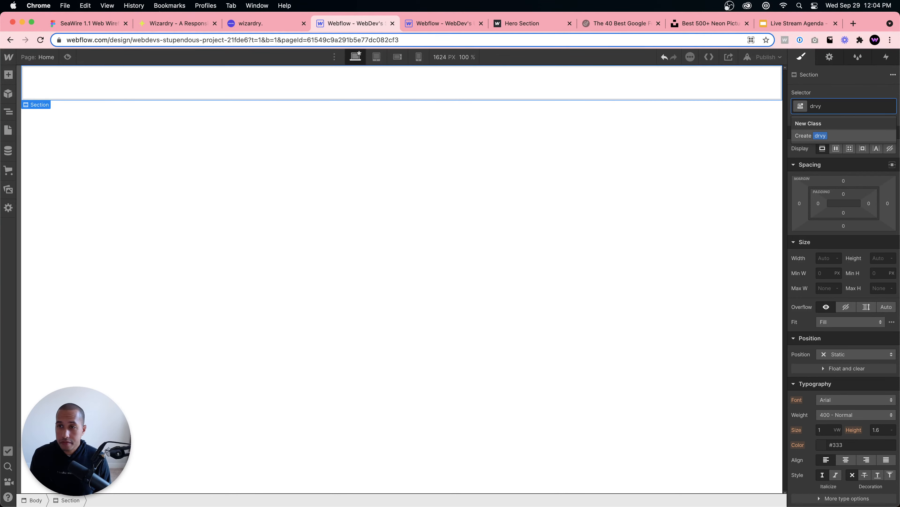
key("BackSpace")
key("BackSpace")
key("BackSpace")
key("BackSpace")
type("section")
key("Return")
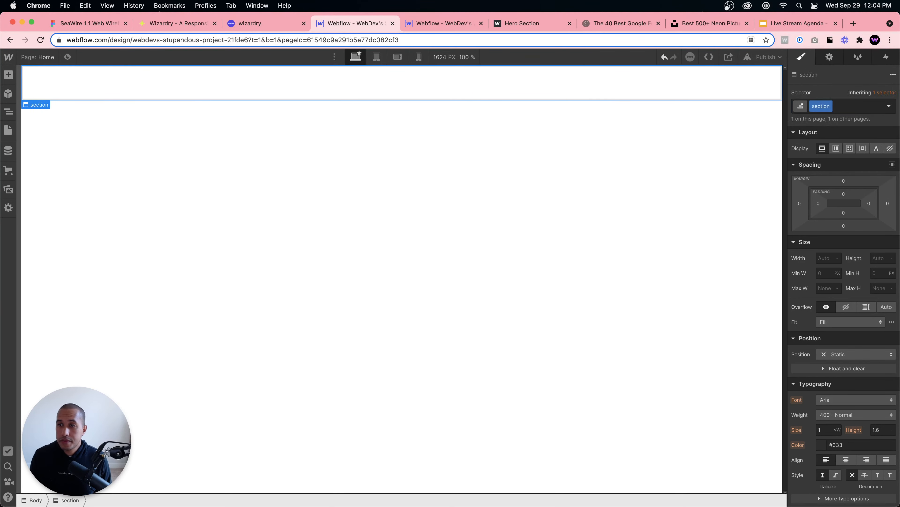
- Give the section a minimum height of 100 VH and a flex layout with align and justify centered
left_click(878, 272)
type("100vh")
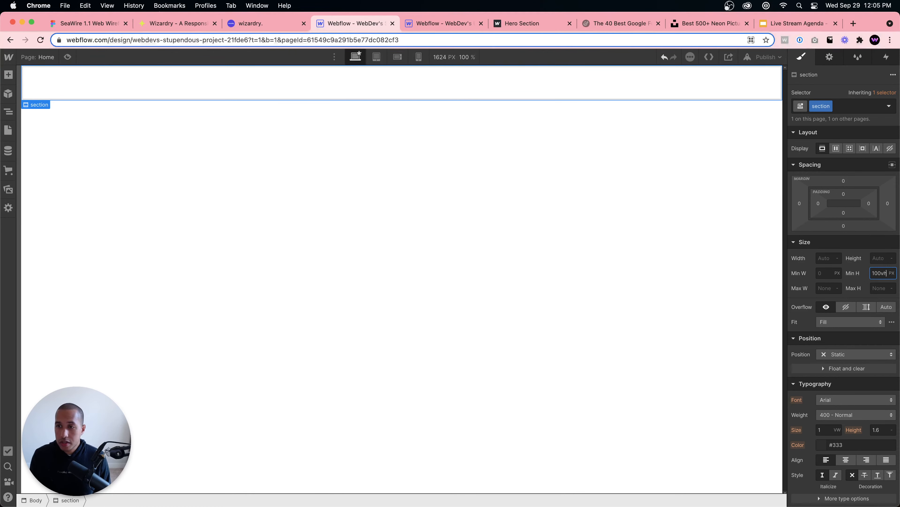
key("Return")
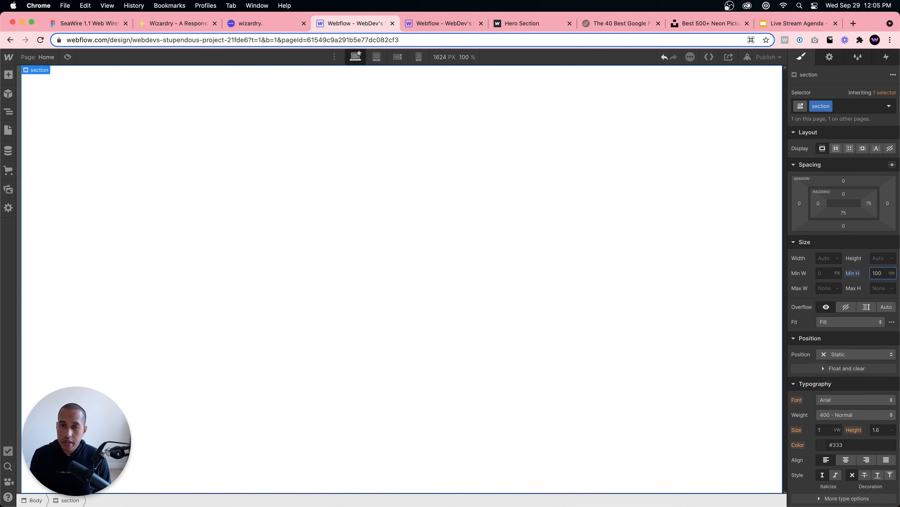
left_click(836, 149)
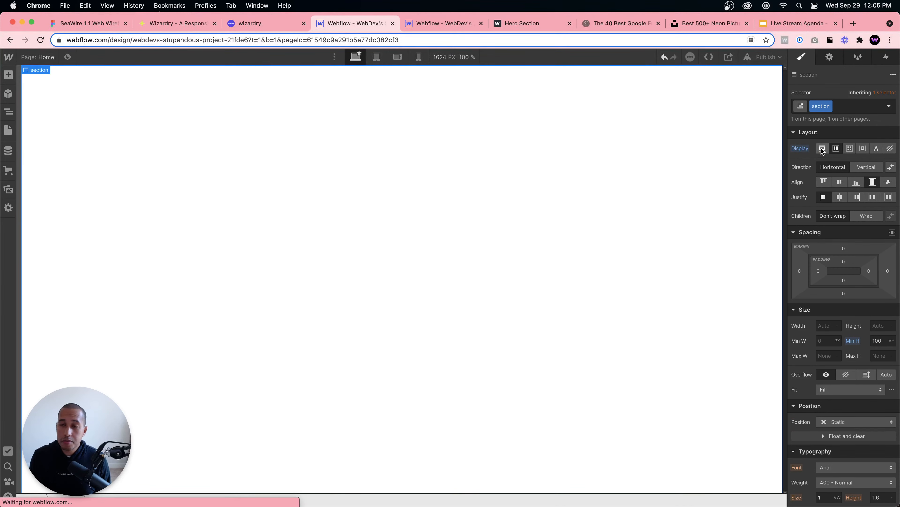
left_click(841, 182)
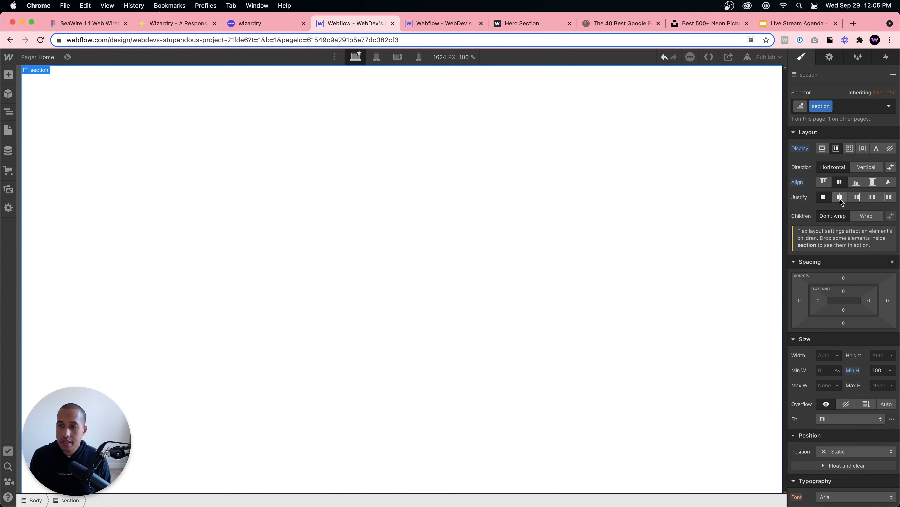
left_click(840, 198)
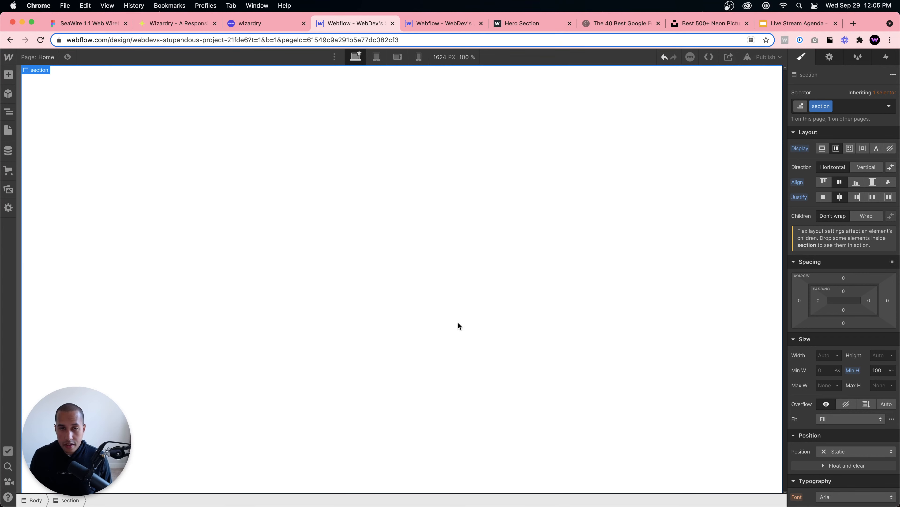
- Open the quick element search and check the content block's extent on the published Hero Section page
key("super+e")
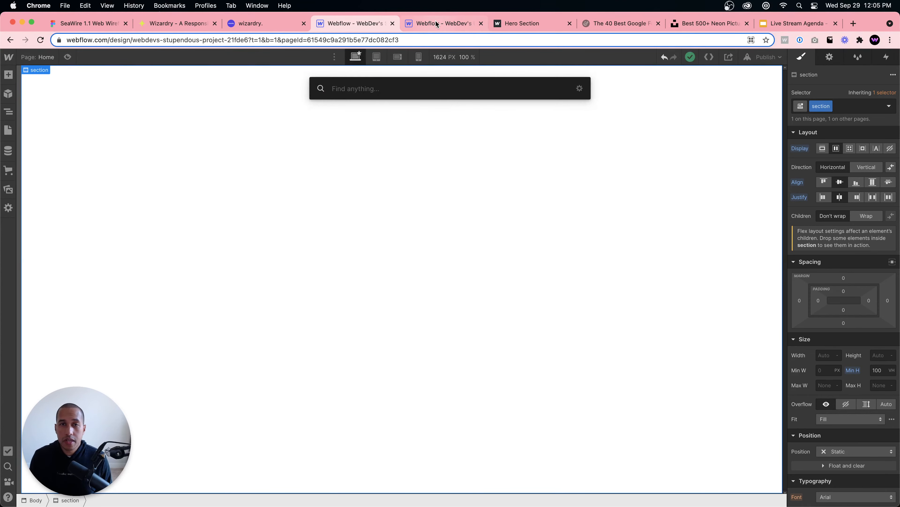
left_click(542, 28)
left_click_drag(332, 107, 565, 277)
left_click(567, 282)
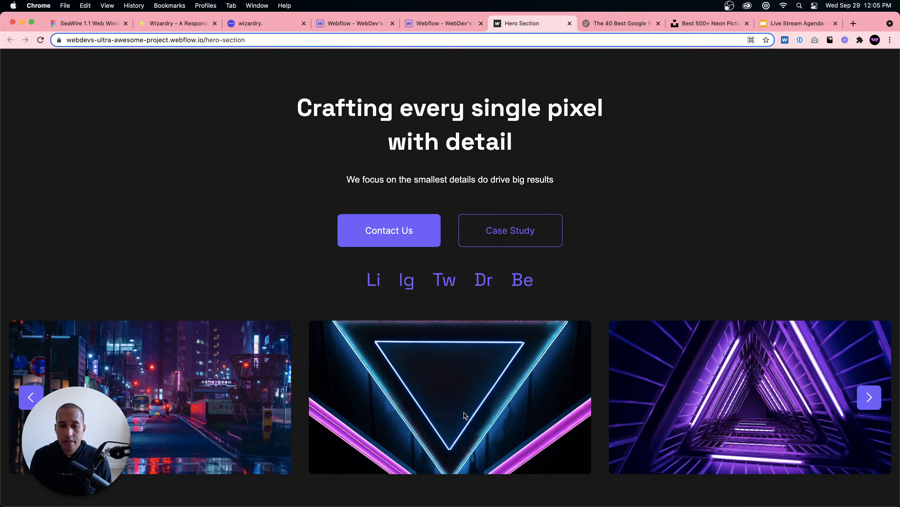
left_click(441, 25)
left_click(365, 25)
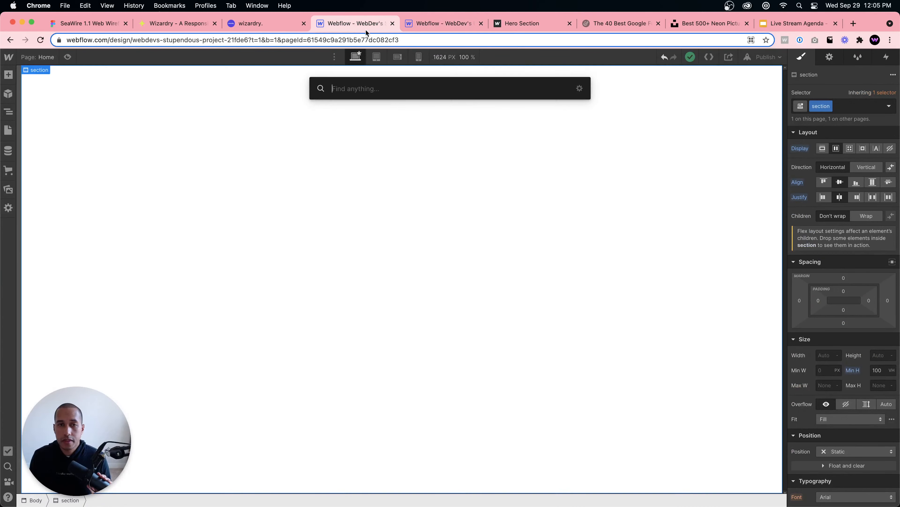
- Insert a div block inside the section and assign it the existing container class
type("fo")
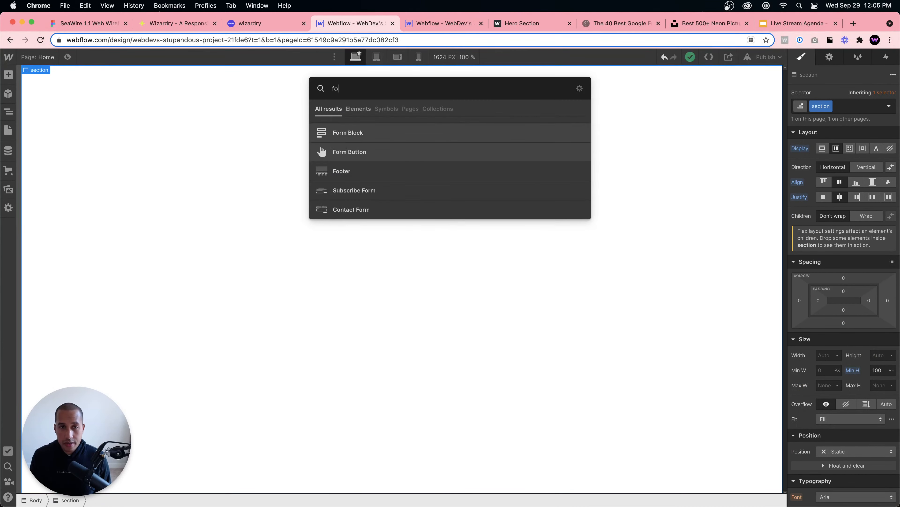
key("BackSpace")
key("BackSpace")
type("div")
key("Return")
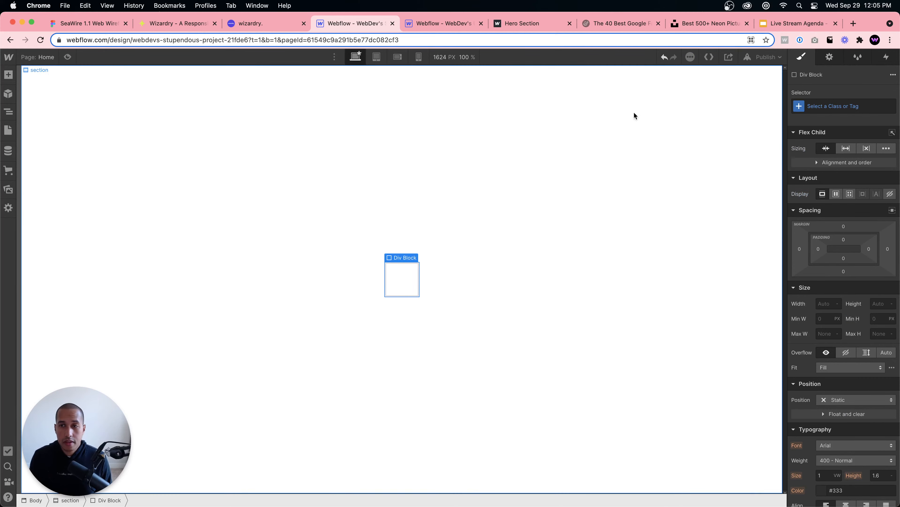
left_click(831, 106)
type("container")
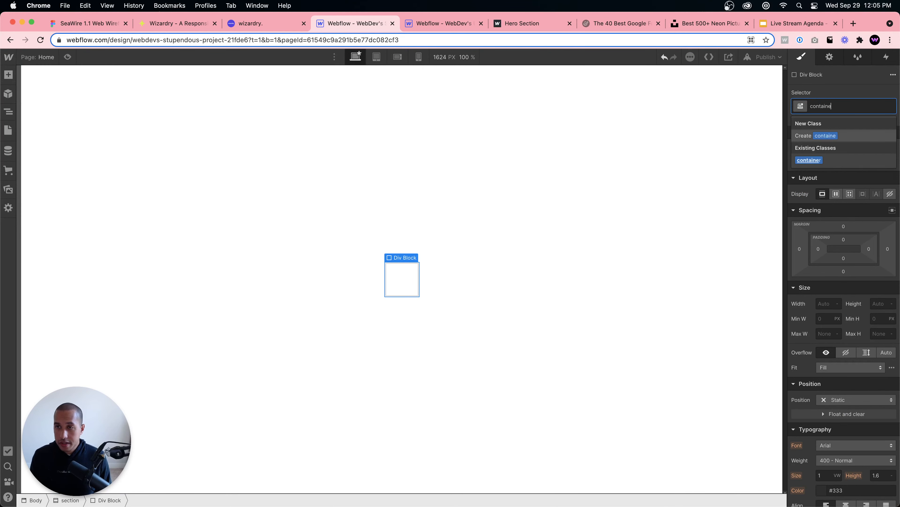
key("Return")
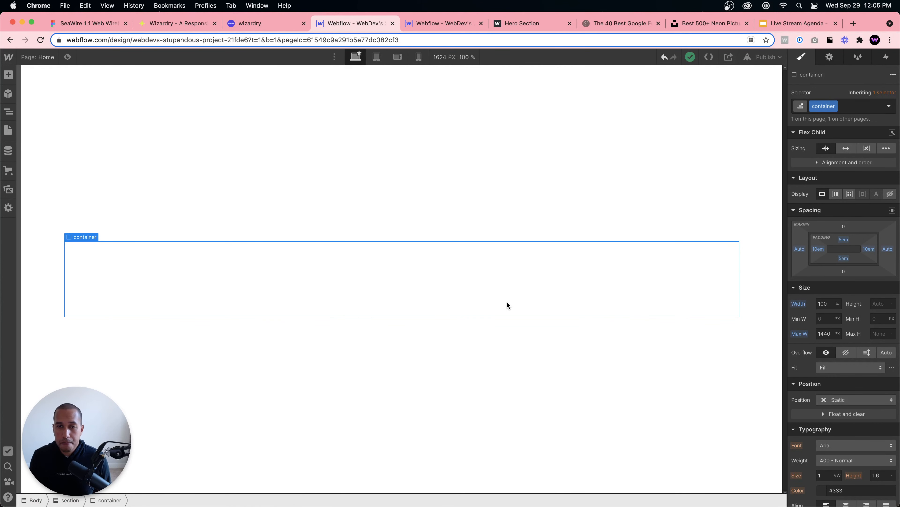
- Set the section's background color to 181818
left_click(609, 105)
scroll(852, 387, "down", 10)
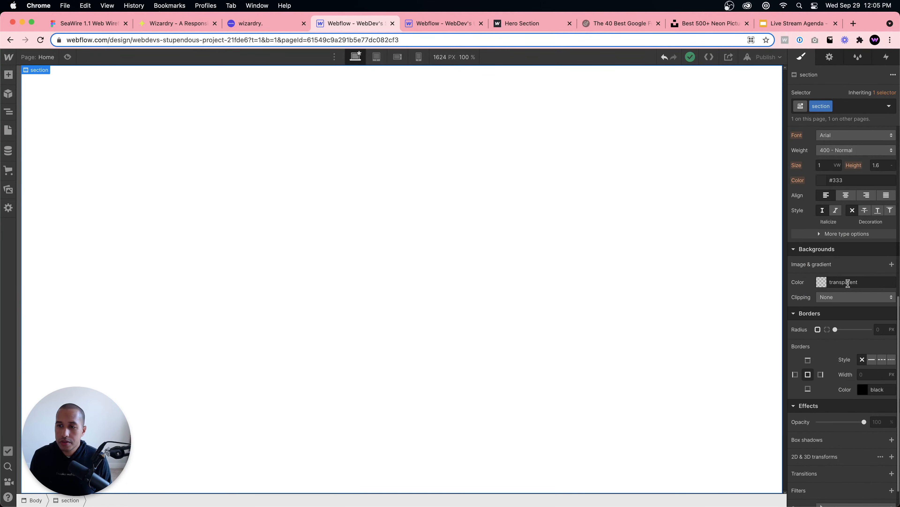
left_click(847, 282)
type("1")
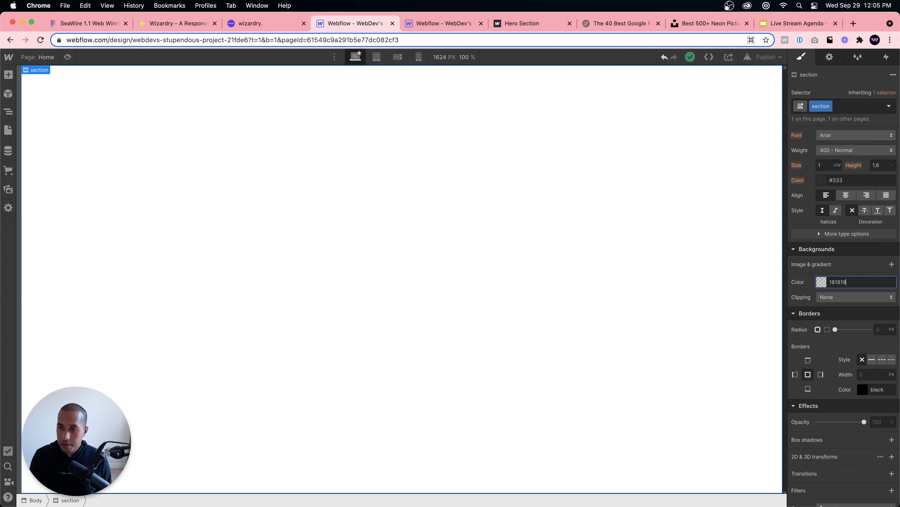
type("81818")
key("Return")
- Select the container and check the headline text on the published Hero Section page
left_click(376, 262)
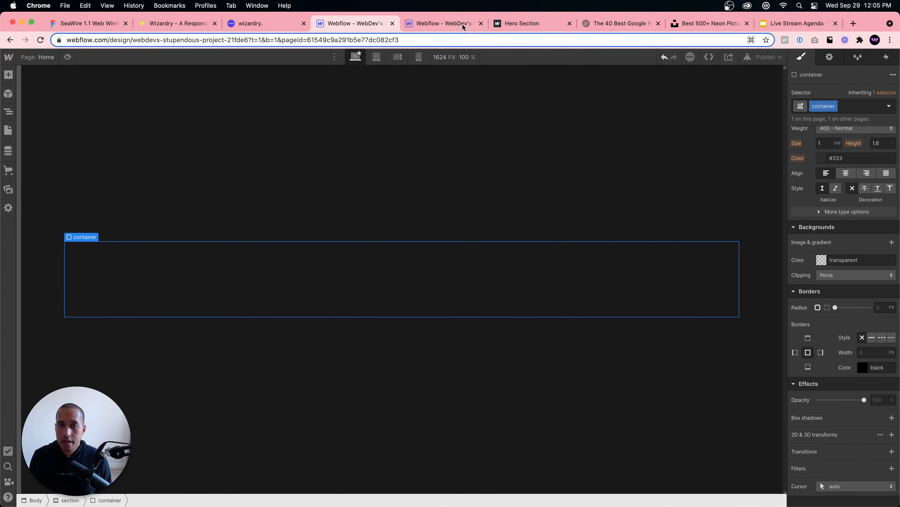
left_click(500, 23)
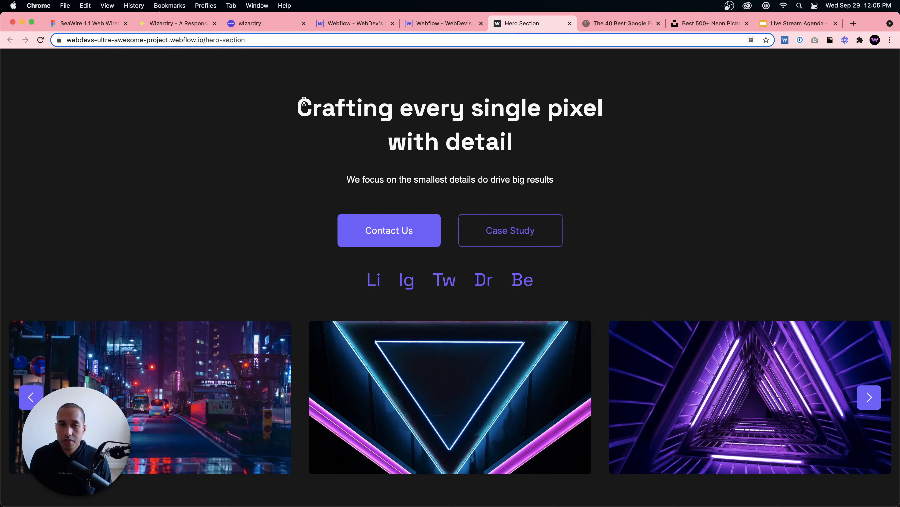
left_click_drag(304, 101, 524, 154)
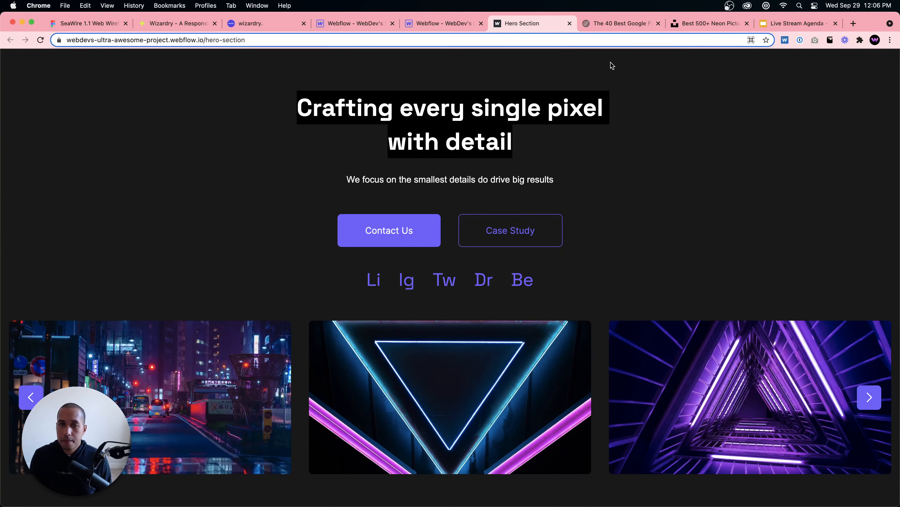
- Browse Typewolf's list of the 40 best free Google Fonts, including the Space Grotesk sample
left_click(608, 24)
scroll(390, 187, "up", 15)
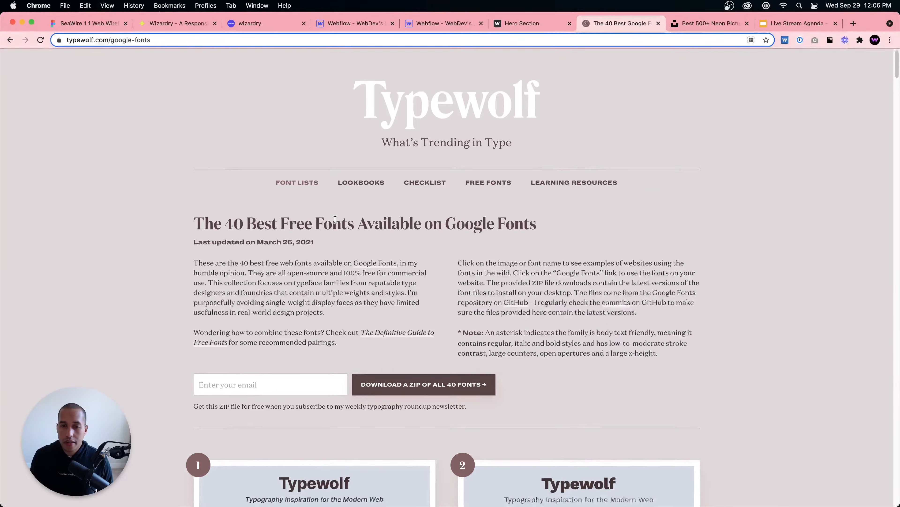
scroll(455, 196, "down", 15)
scroll(455, 196, "down", 10)
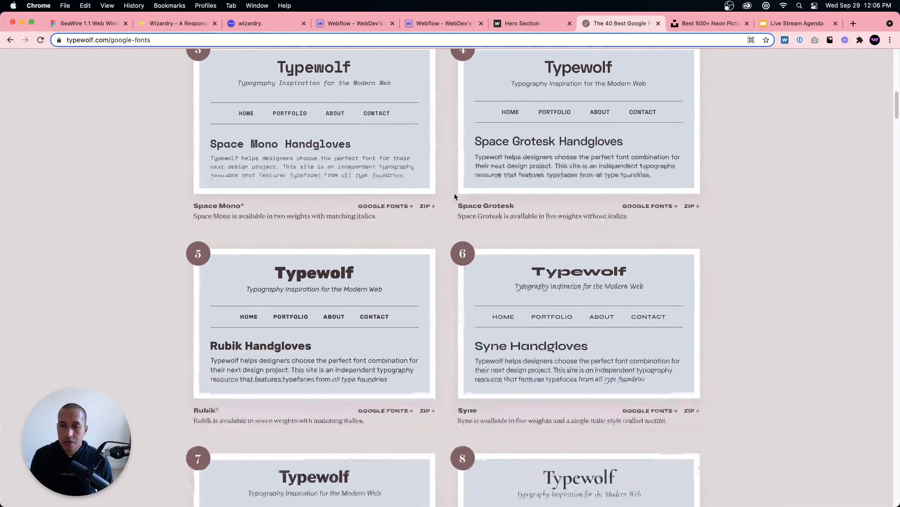
scroll(451, 197, "down", 20)
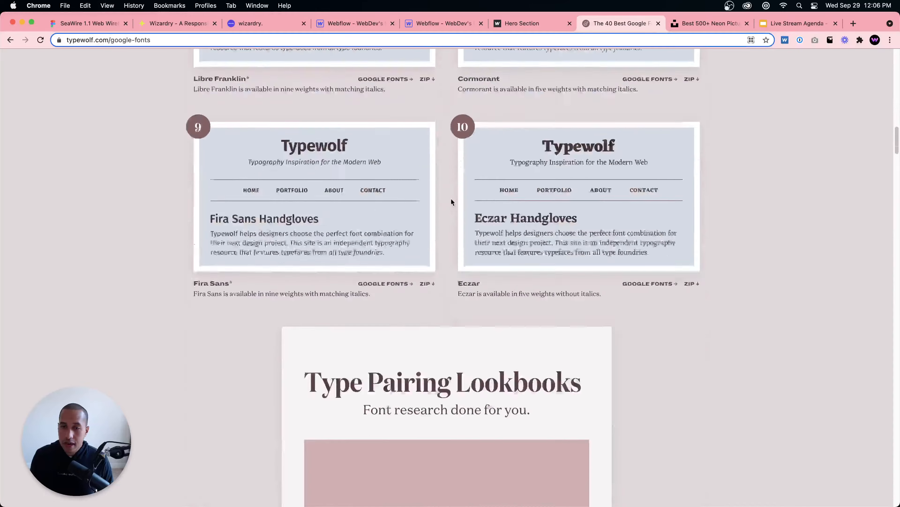
scroll(273, 222, "down", 15)
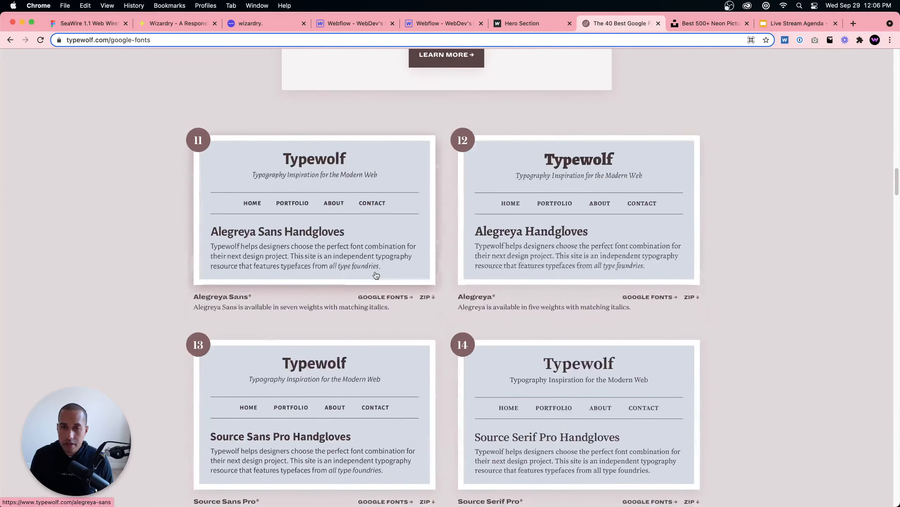
scroll(378, 273, "down", 10)
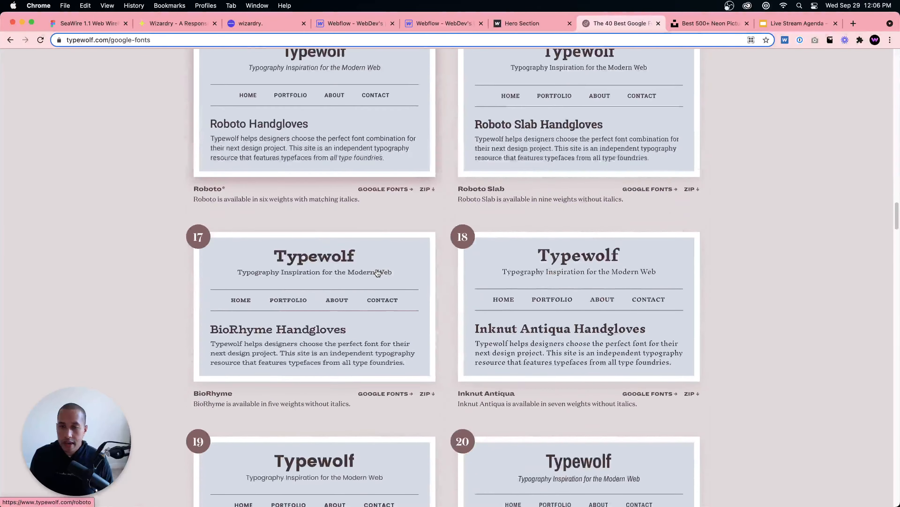
scroll(378, 266, "down", 10)
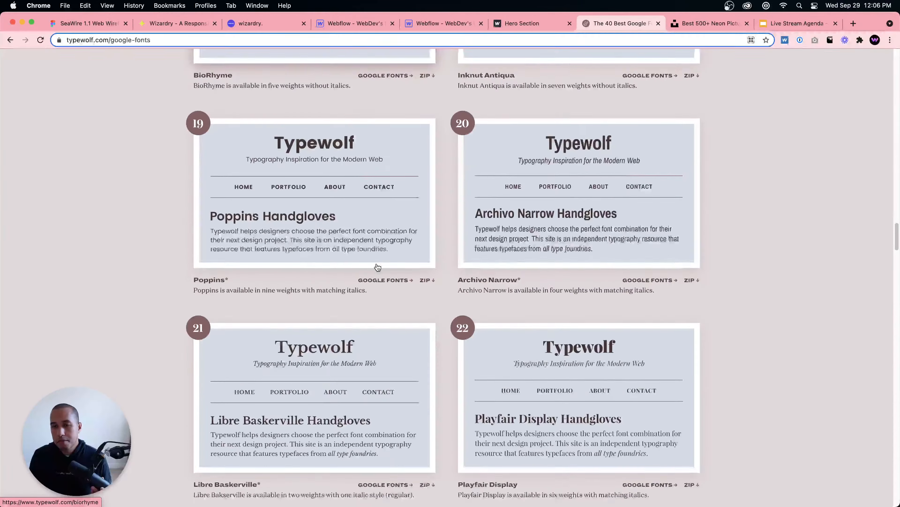
scroll(377, 267, "up", 20)
scroll(376, 267, "up", 20)
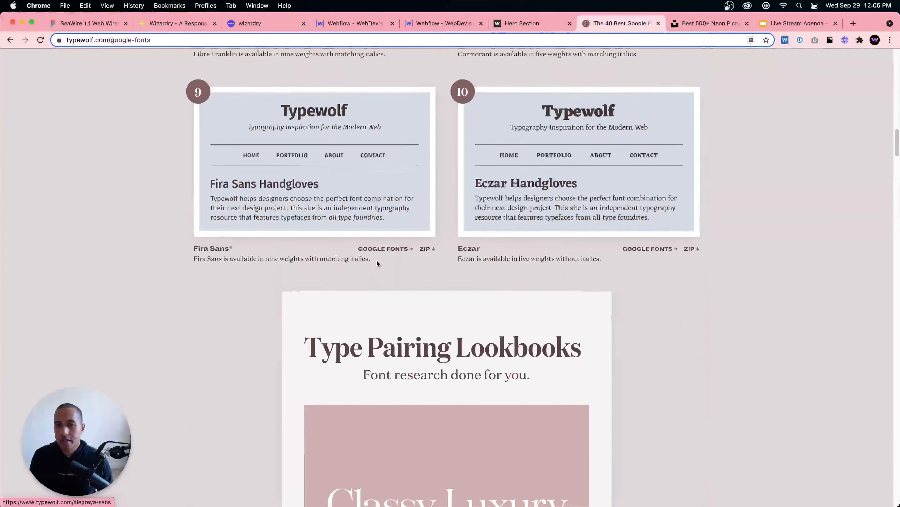
scroll(377, 262, "up", 2)
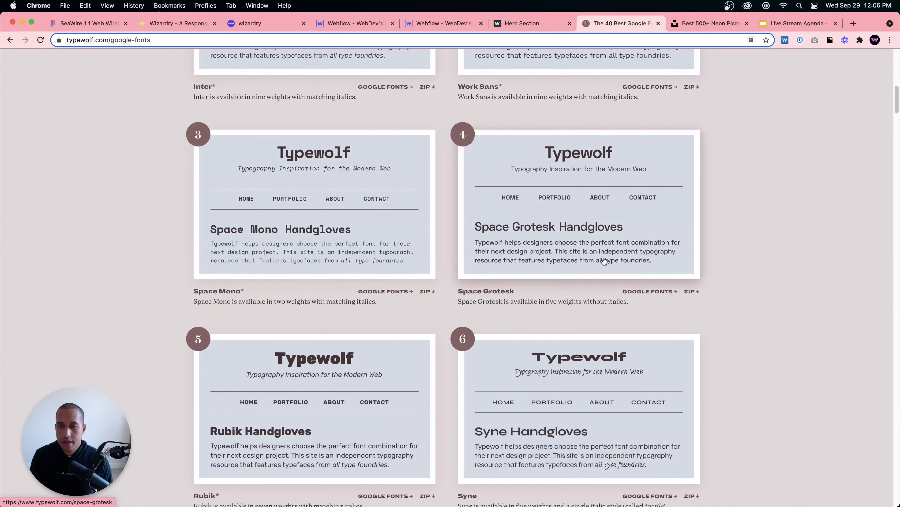
- Recheck the reference hero section, return to the new project, and open the Fonts page of its project settings
left_click(525, 23)
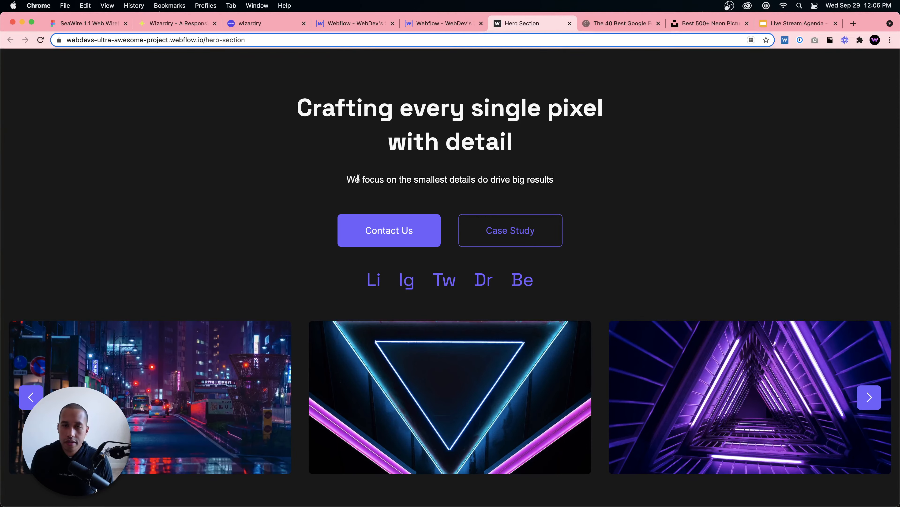
left_click(432, 23)
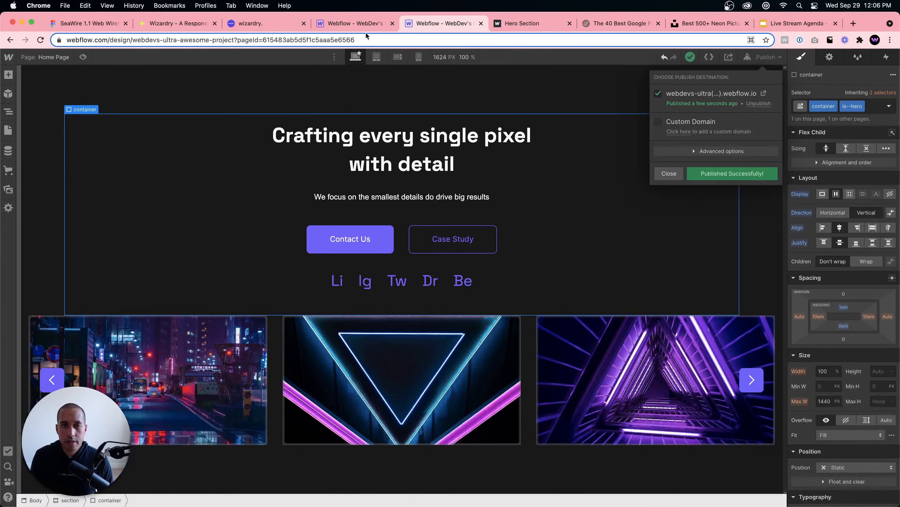
left_click(358, 23)
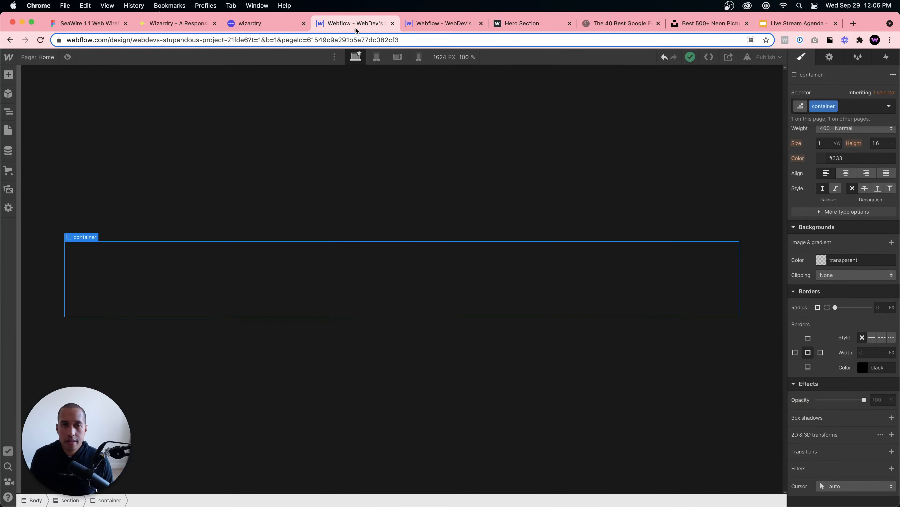
left_click(8, 57)
left_click(33, 84)
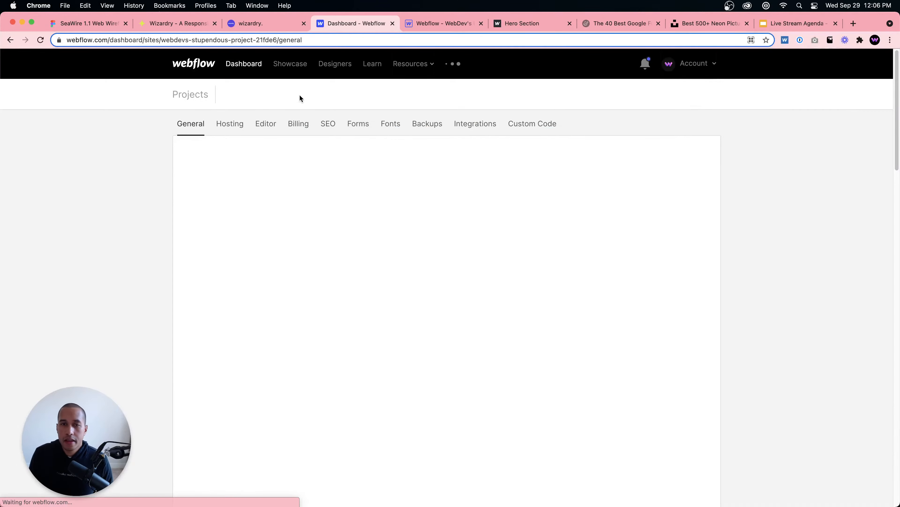
left_click(393, 128)
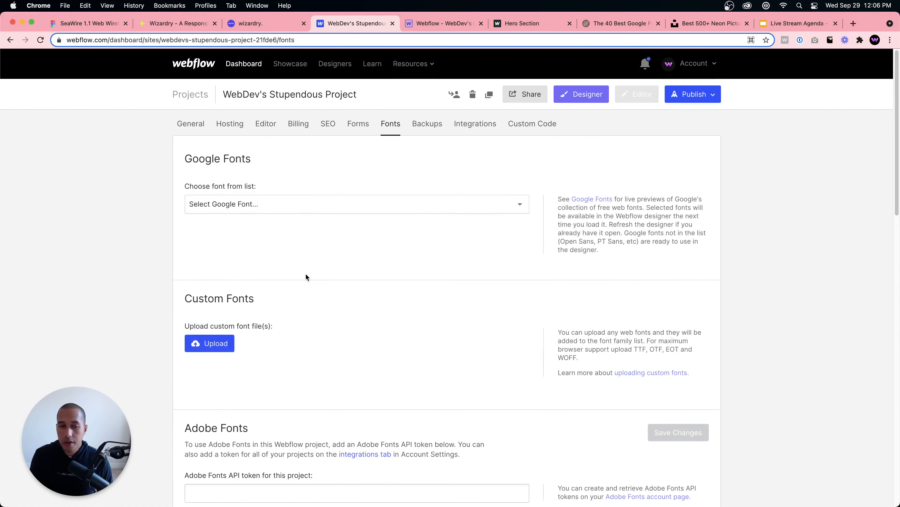
- Add the Google font Space Grotesk to the project with variants 300, Regular, 500, 600 and 700 in latin script
left_click(286, 206)
scroll(284, 408, "down", 20)
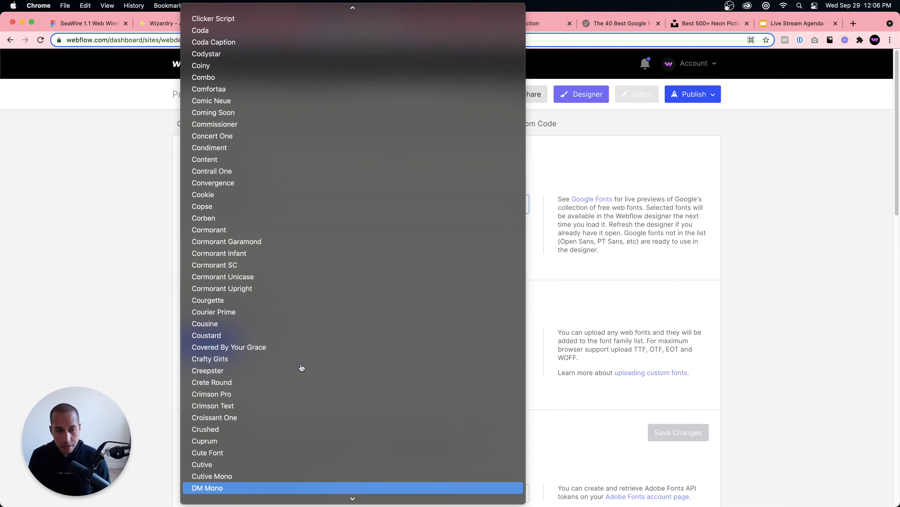
scroll(266, 458, "down", 3)
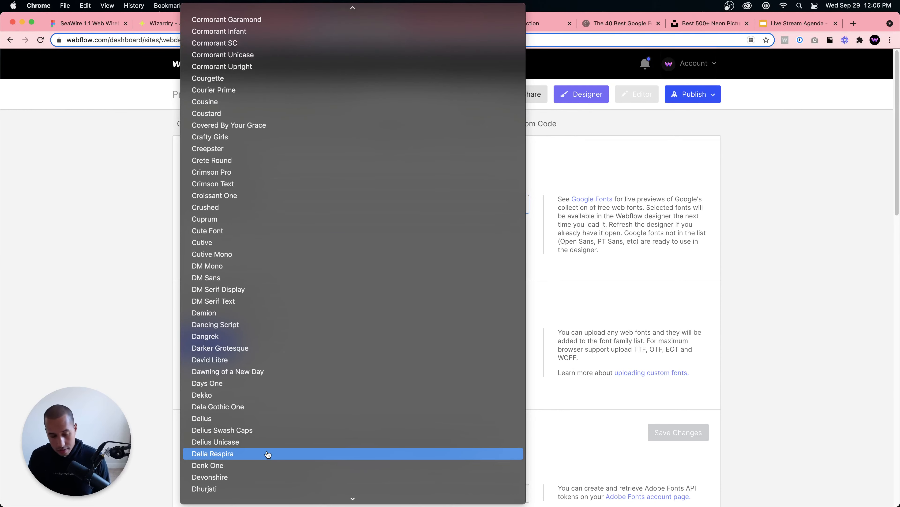
scroll(268, 453, "up", 20)
scroll(269, 452, "up", 1)
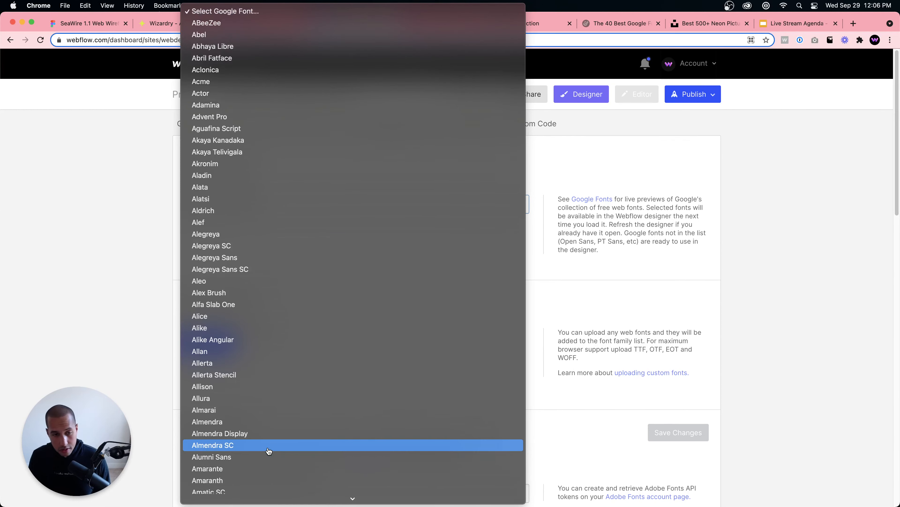
scroll(270, 451, "down", 20)
scroll(255, 454, "down", 7)
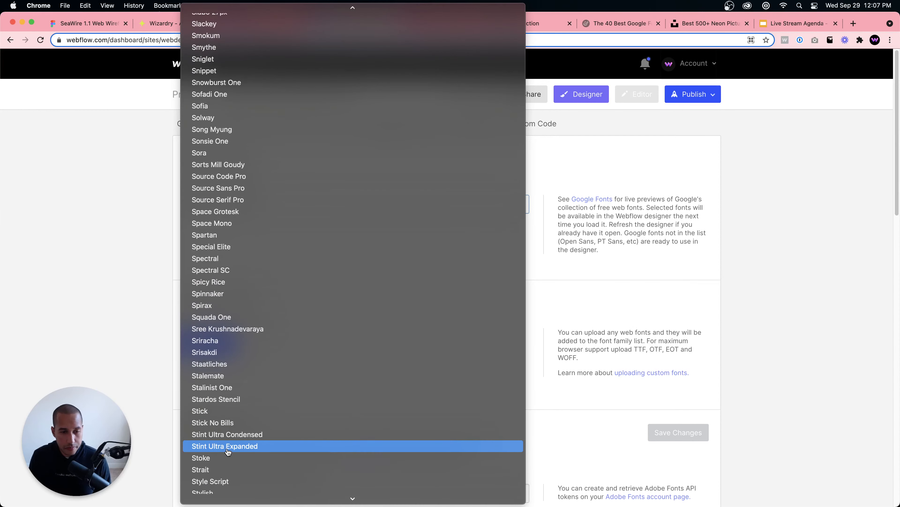
scroll(238, 436, "down", 4)
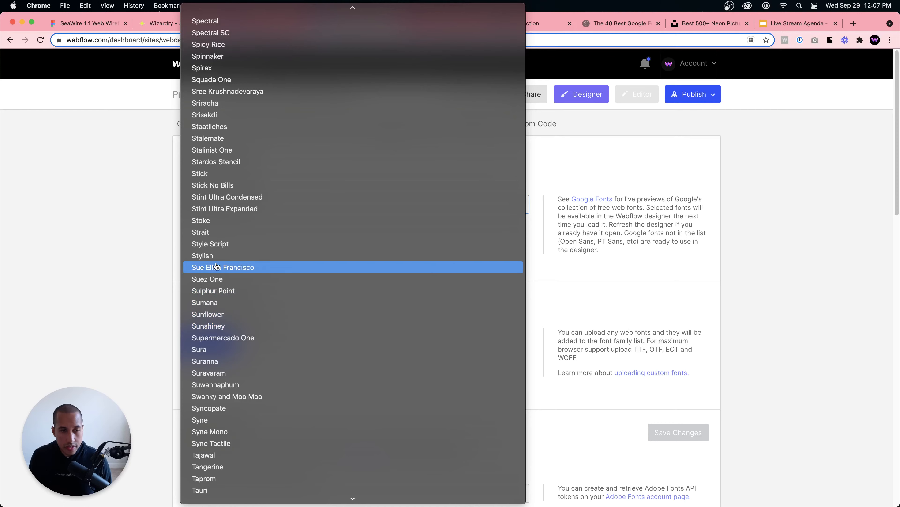
scroll(228, 112, "up", 5)
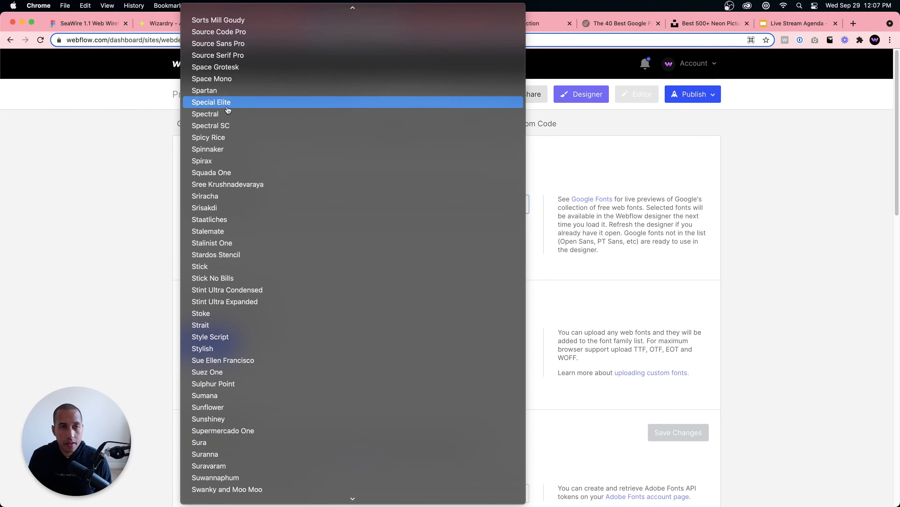
scroll(231, 124, "up", 5)
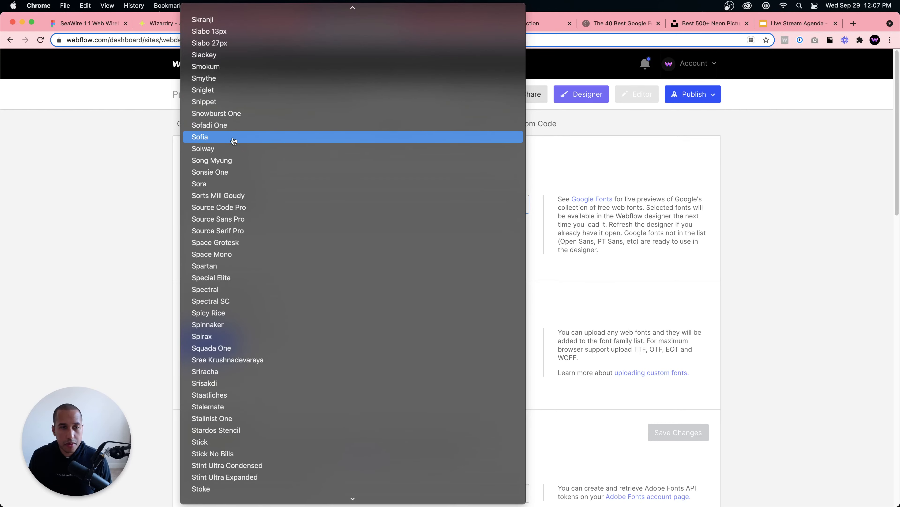
scroll(231, 141, "up", 1)
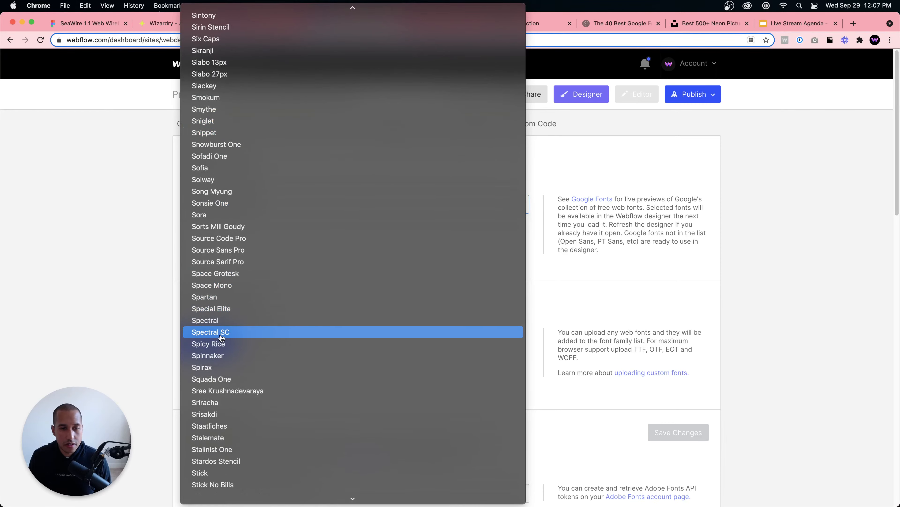
scroll(225, 197, "up", 5)
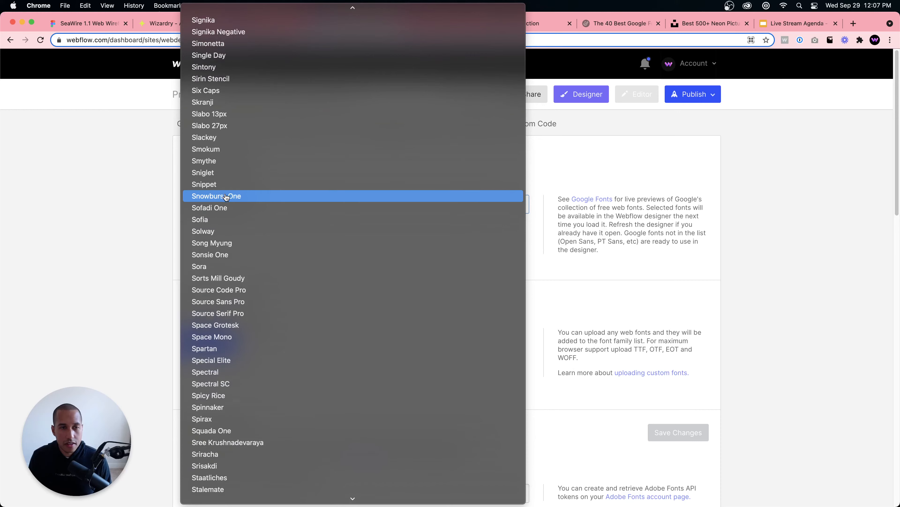
scroll(226, 195, "up", 1)
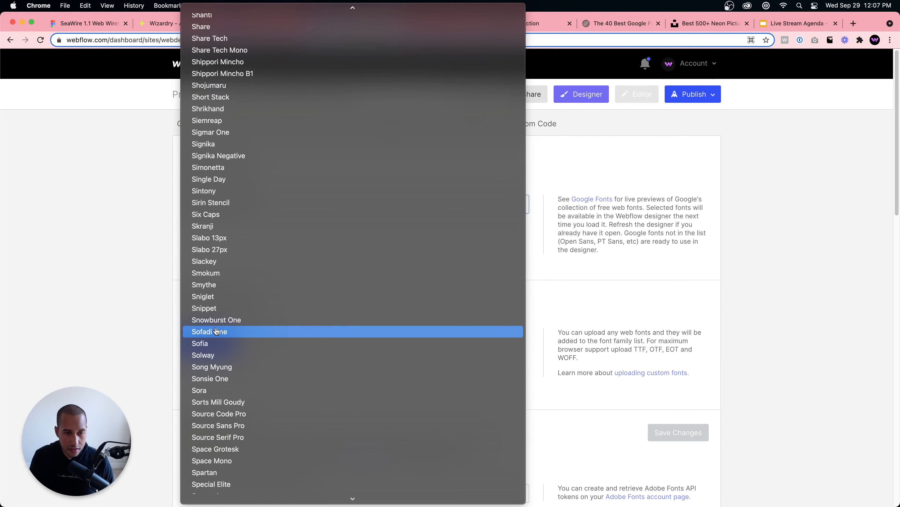
scroll(217, 407, "down", 1)
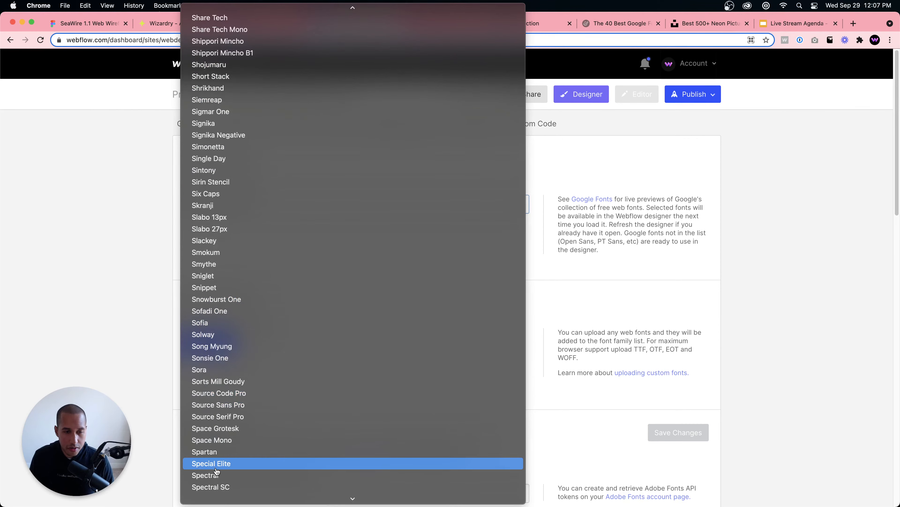
left_click(216, 429)
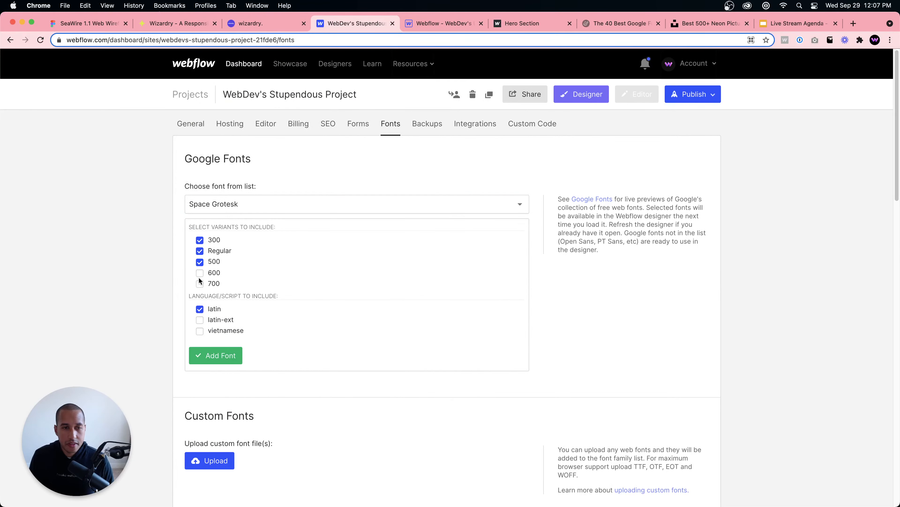
left_click(220, 354)
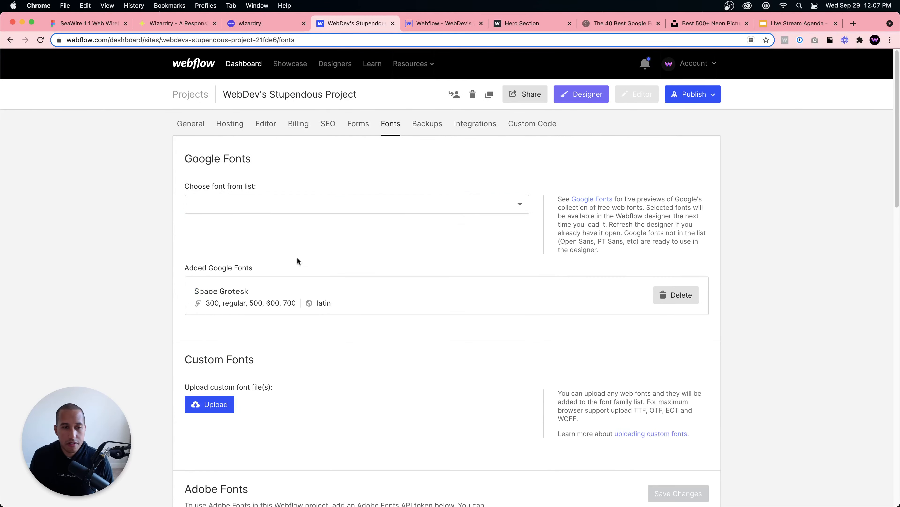
- Add the Google font Inter to the project with all variants from 100 to 900 in latin script
left_click(271, 205)
scroll(244, 486, "down", 20)
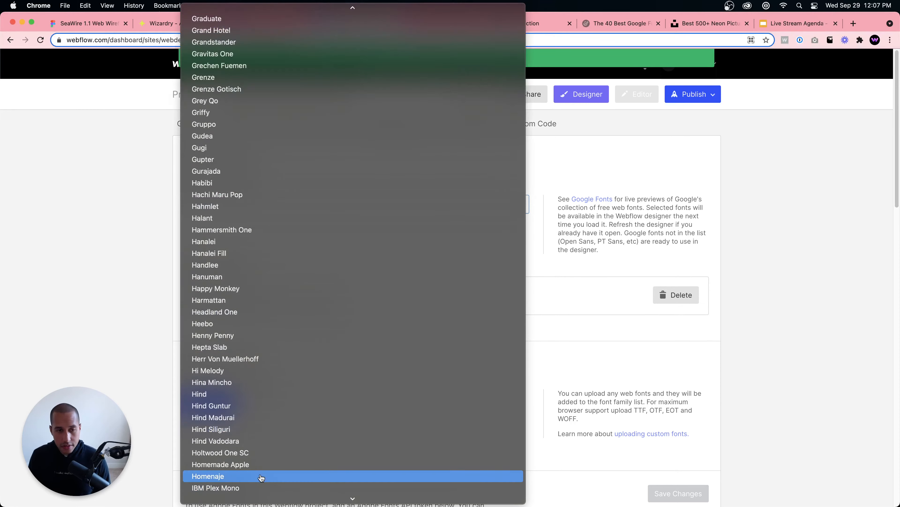
scroll(245, 486, "down", 5)
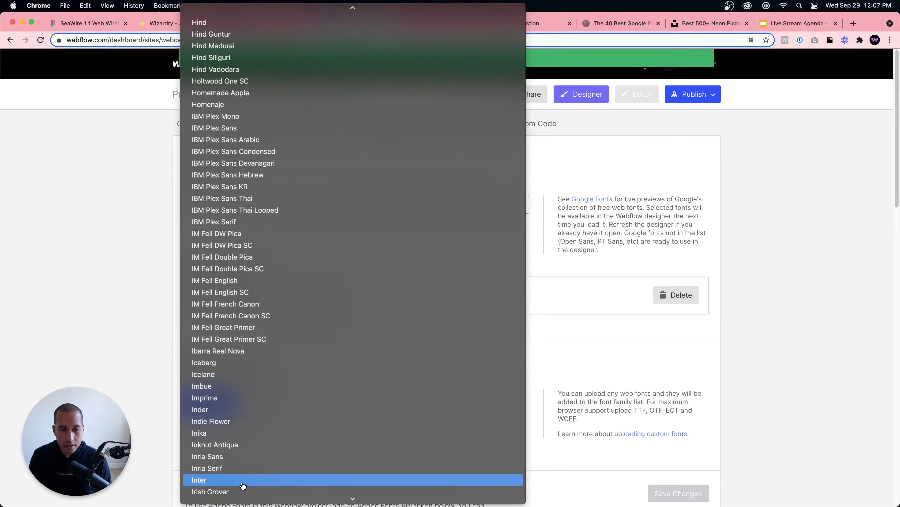
left_click(241, 439)
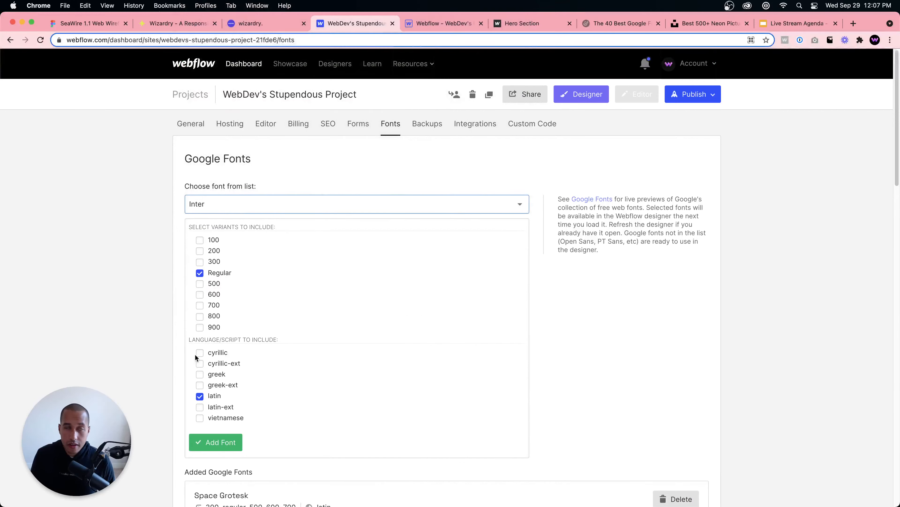
left_click(200, 241)
left_click(201, 251)
left_click(200, 261)
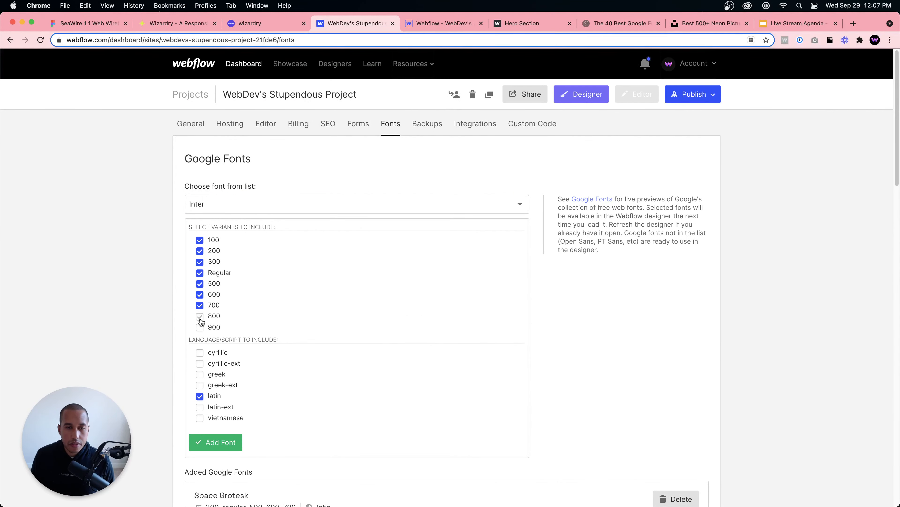
left_click(229, 440)
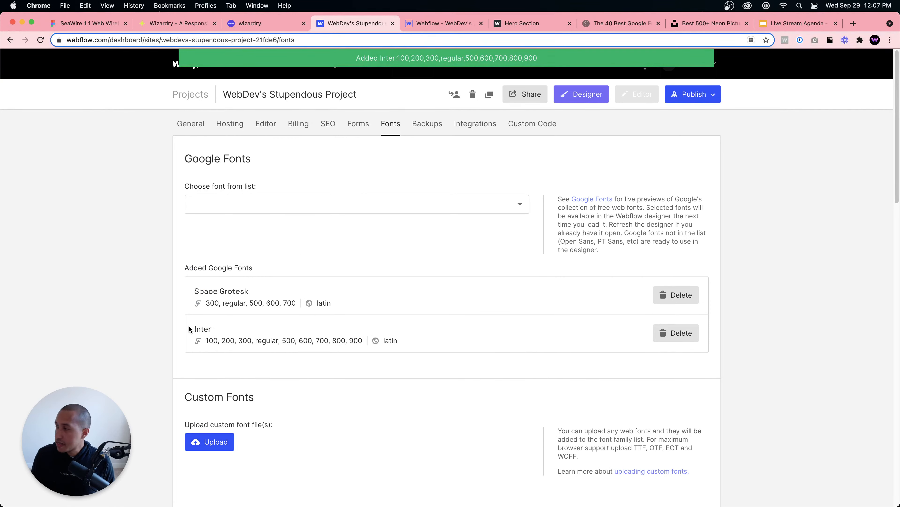
- Open the project in the Designer and add an H1 heading inside the container
left_click(603, 95)
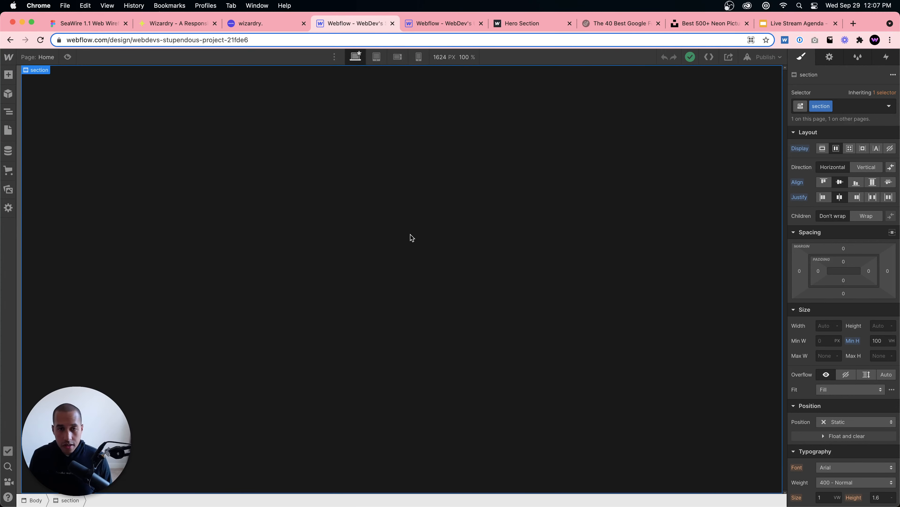
left_click(302, 275)
key("super+e")
type("heading")
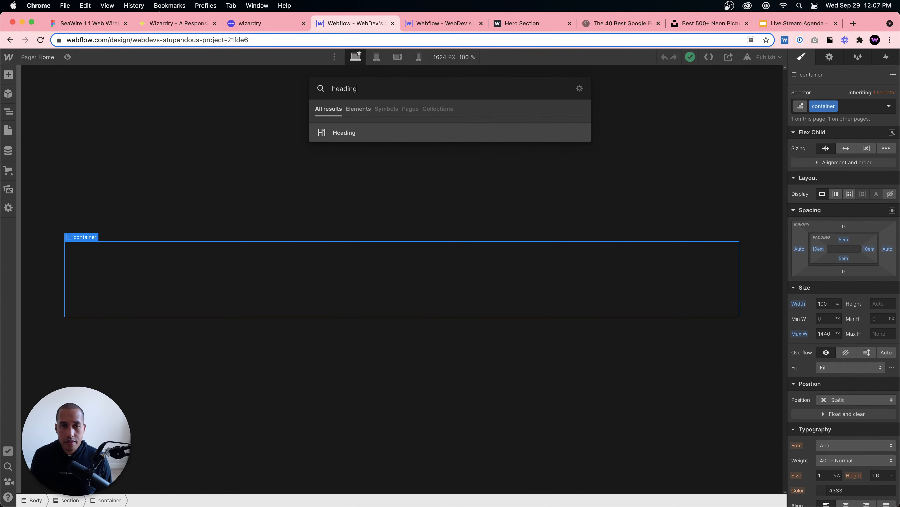
key("Return")
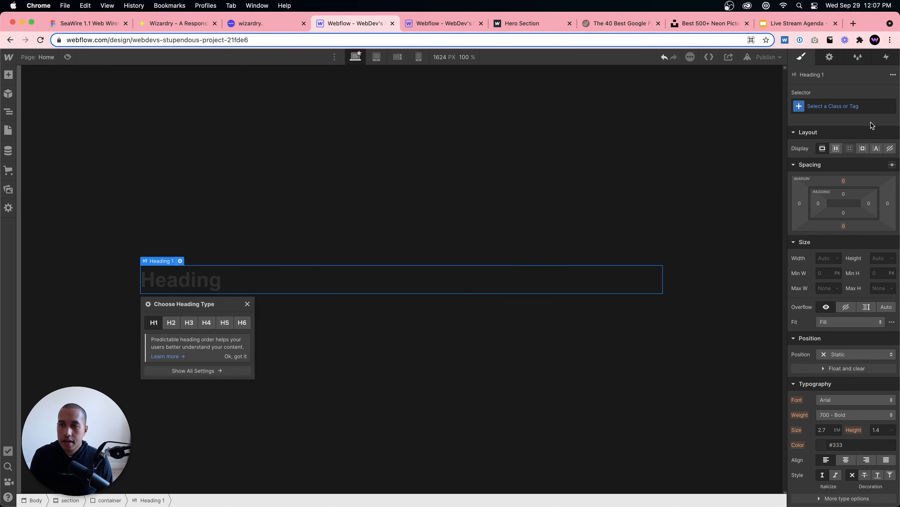
- Target the All H1 Headings tag from the new heading and set its text color to white
left_click(847, 107)
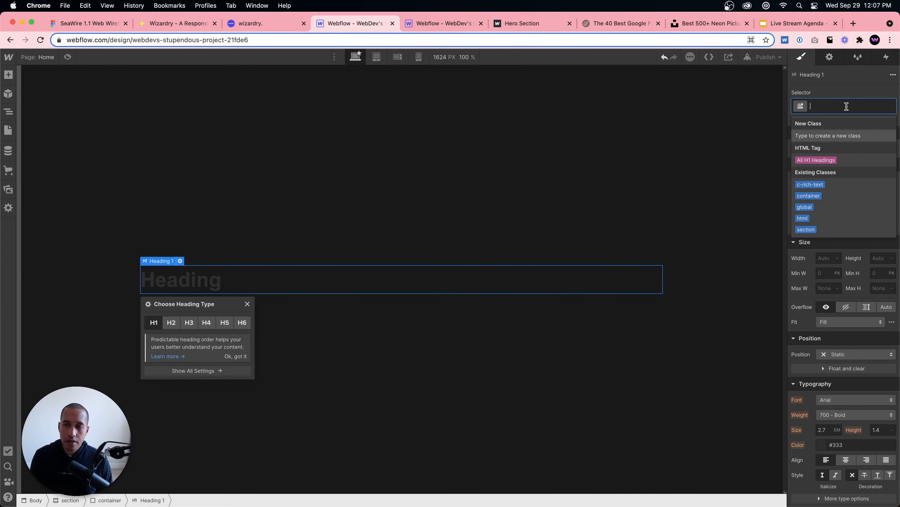
left_click(817, 160)
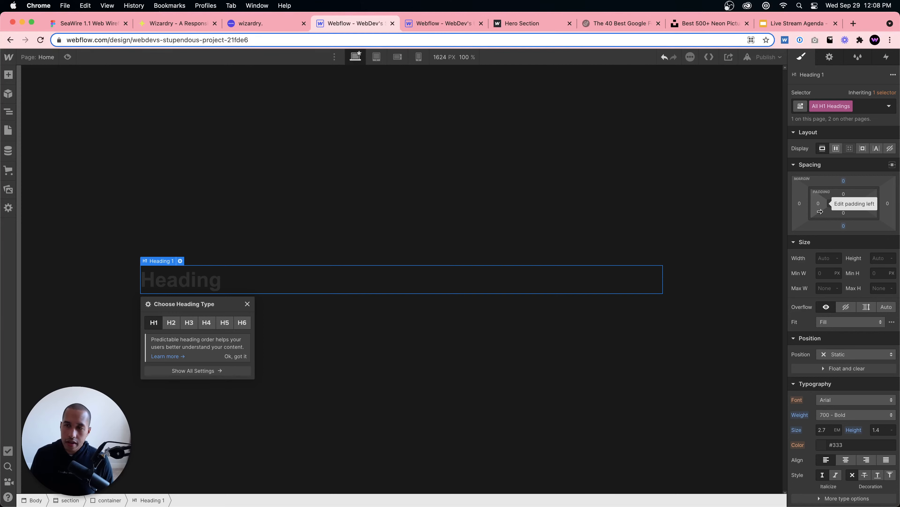
scroll(822, 295, "down", 5)
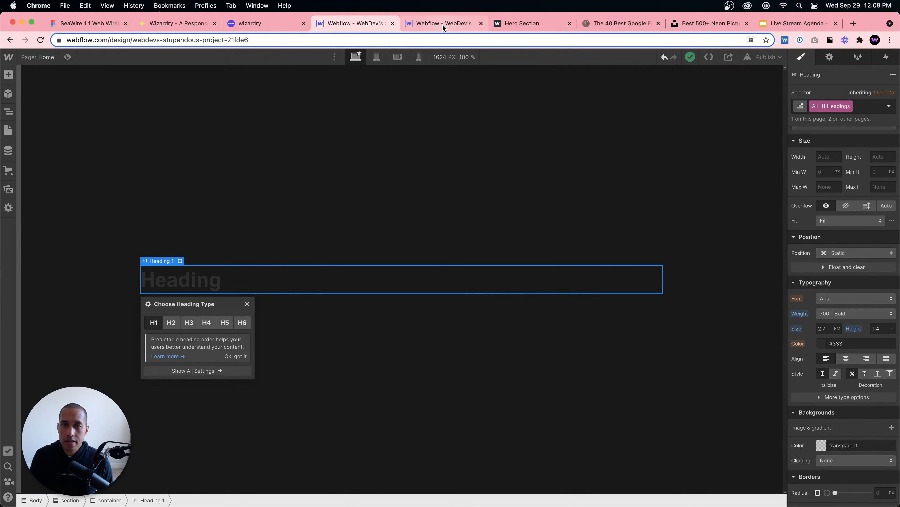
left_click(820, 344)
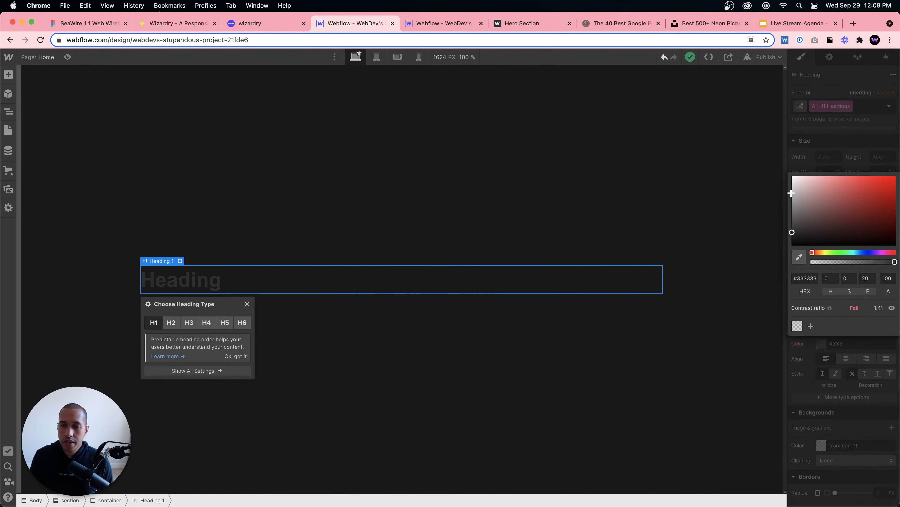
left_click_drag(792, 192, 784, 171)
left_click(794, 160)
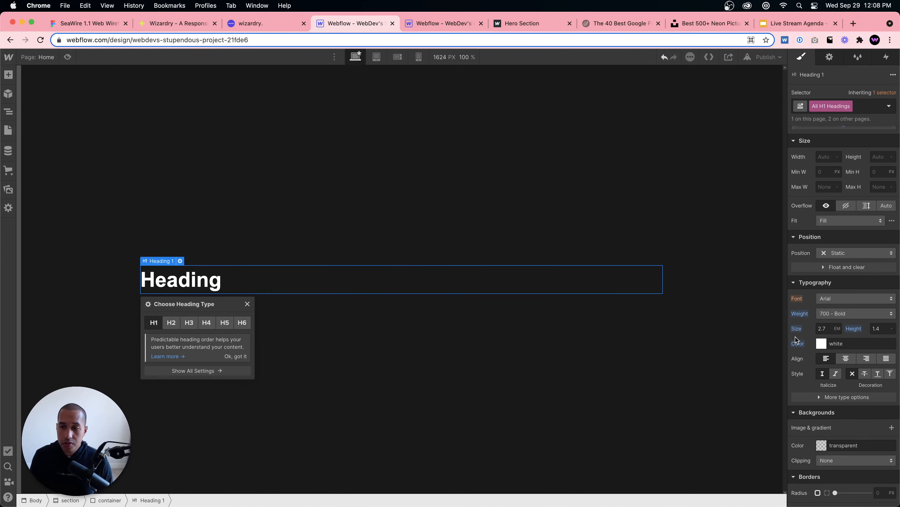
- Set the font of All H1 Headings to Space Grotesk
scroll(841, 295, "down", 1)
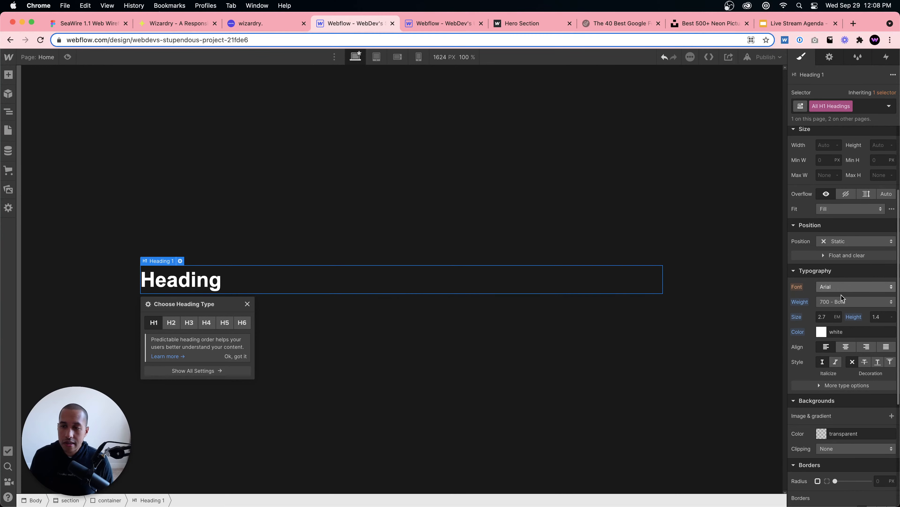
left_click(842, 287)
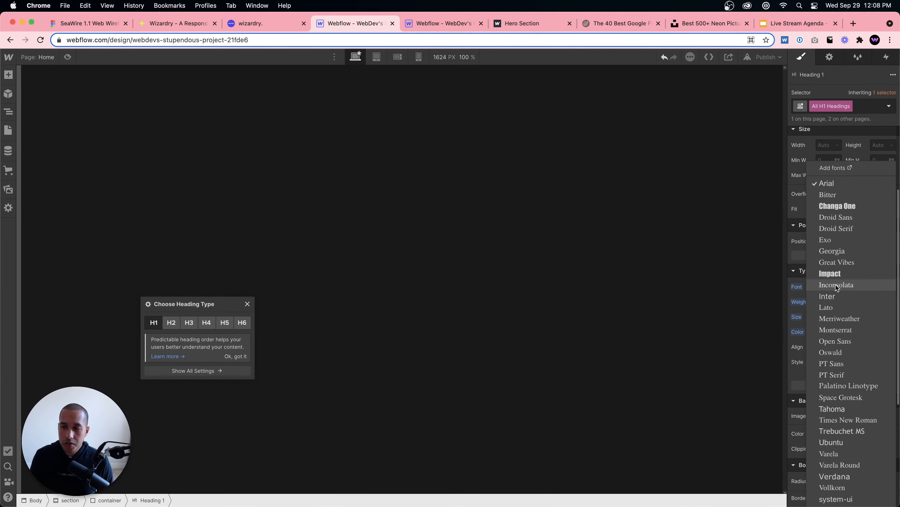
left_click(836, 398)
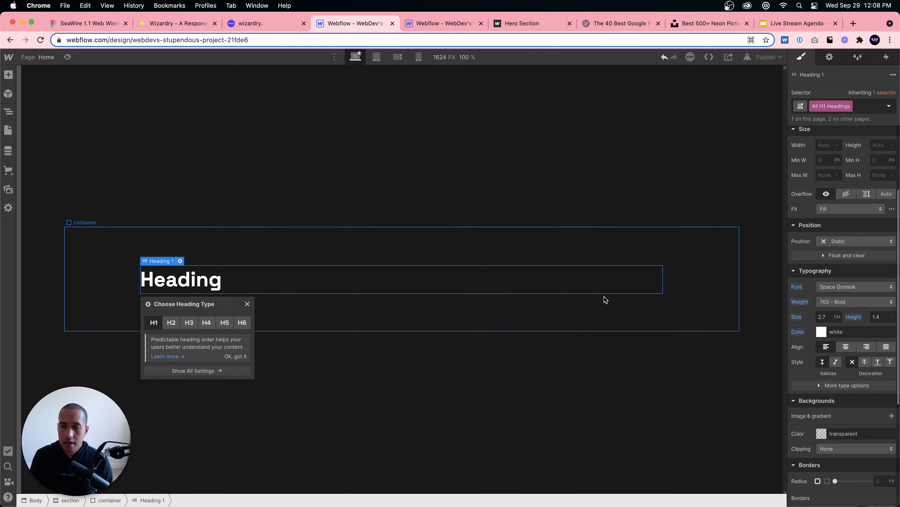
- Set the container's display to flex and justify its content to the center
left_click(485, 304)
left_click(483, 283)
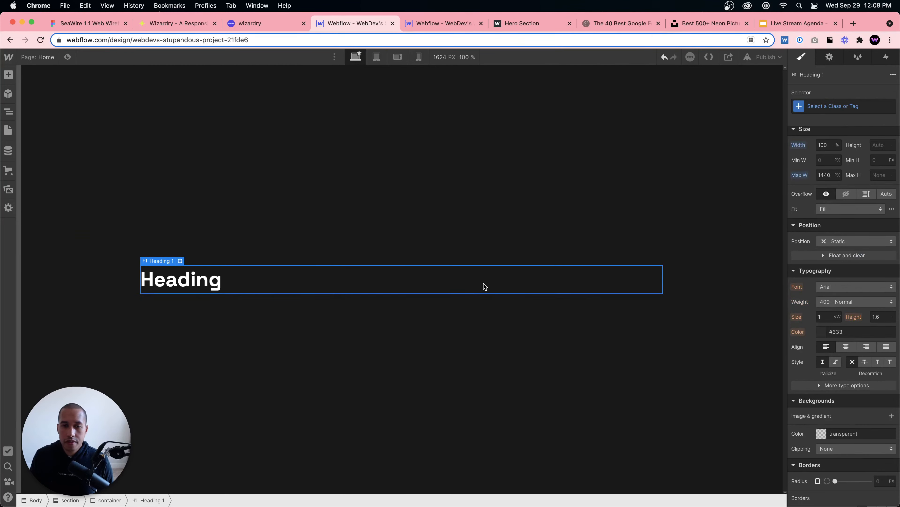
left_click(481, 324)
scroll(844, 248, "up", 3)
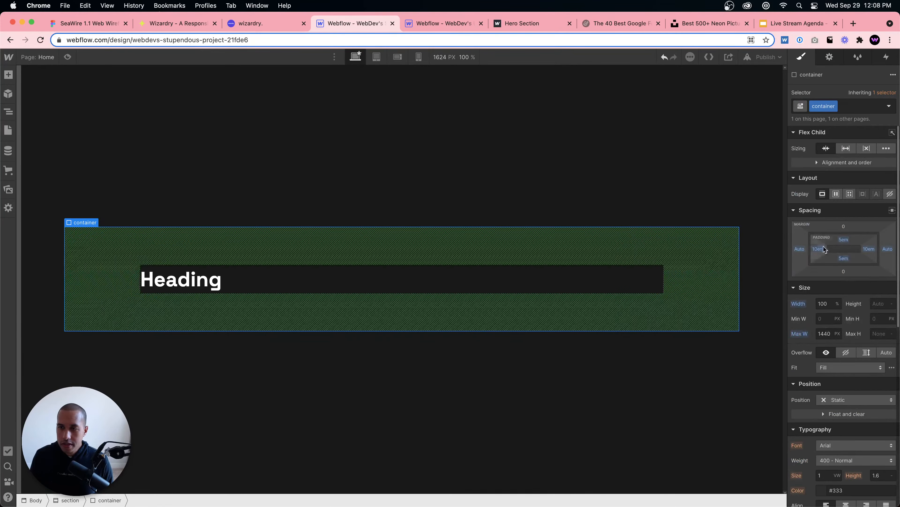
left_click(837, 194)
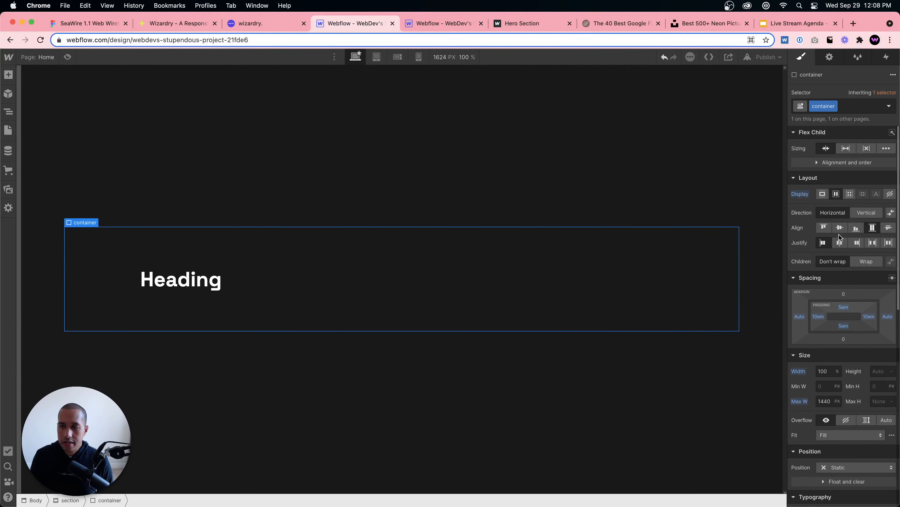
left_click(839, 242)
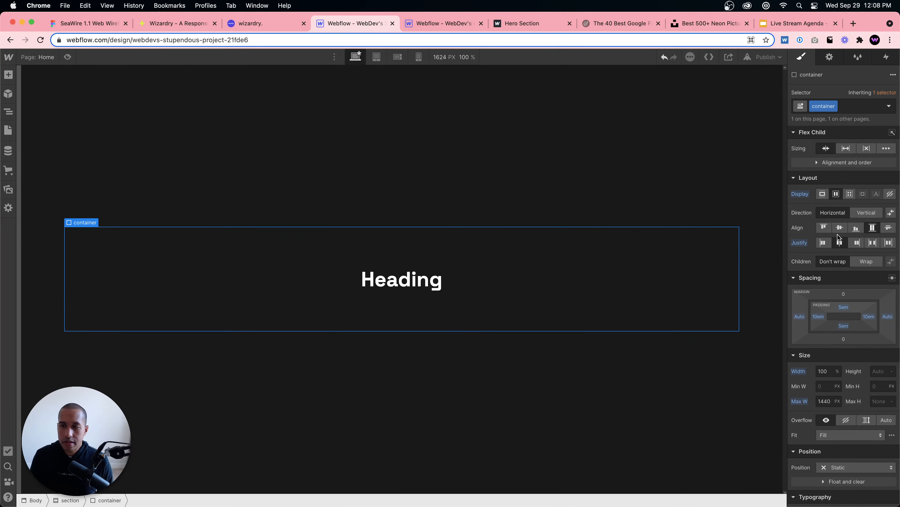
- Replace the heading's text with "Crafting every single pixel with detail", breaking the line before "with"
left_click(431, 281)
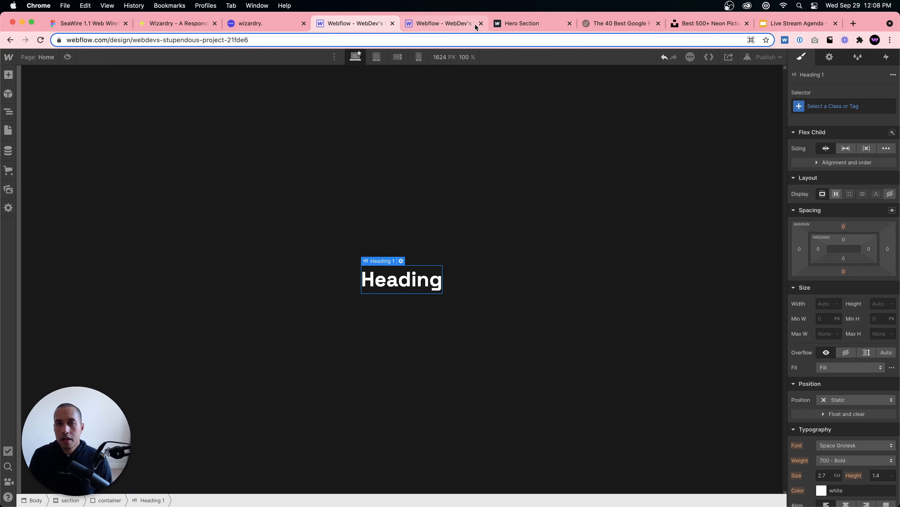
left_click(508, 27)
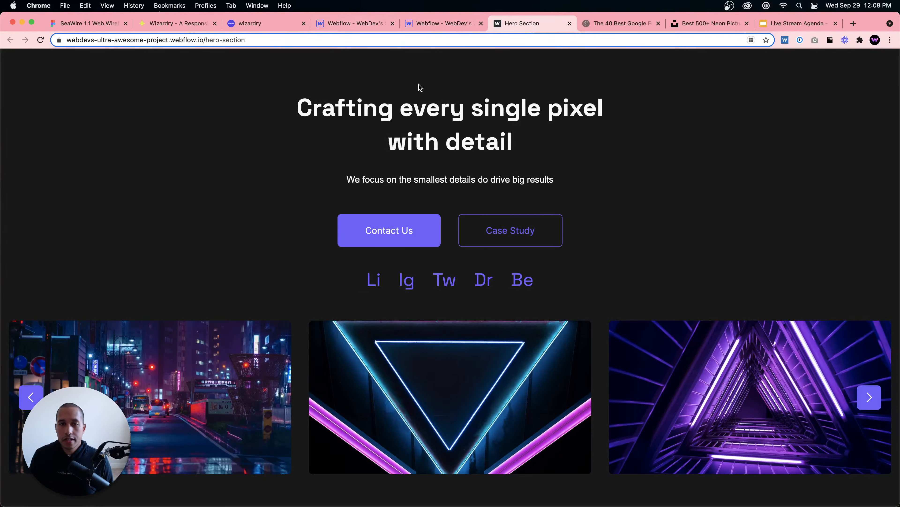
left_click(349, 24)
double_click(421, 276)
type("Crea")
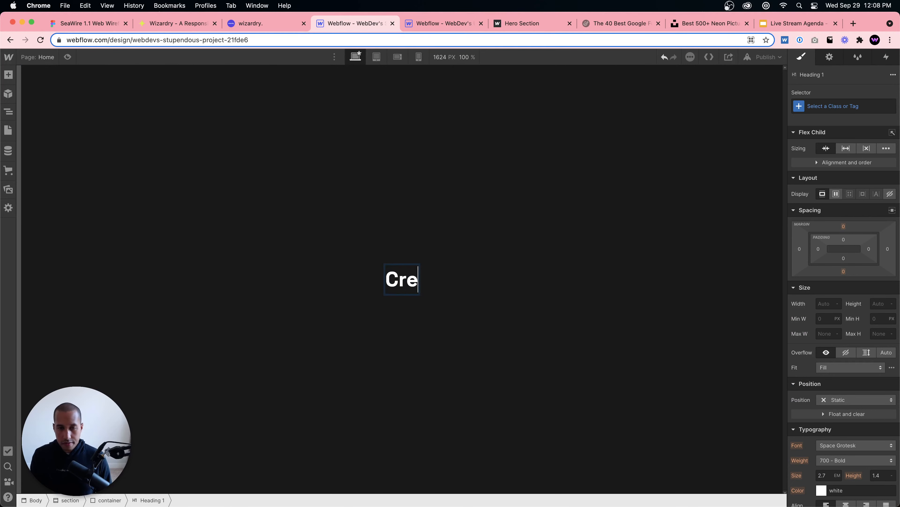
key("BackSpace")
key("BackSpace")
type("afting every")
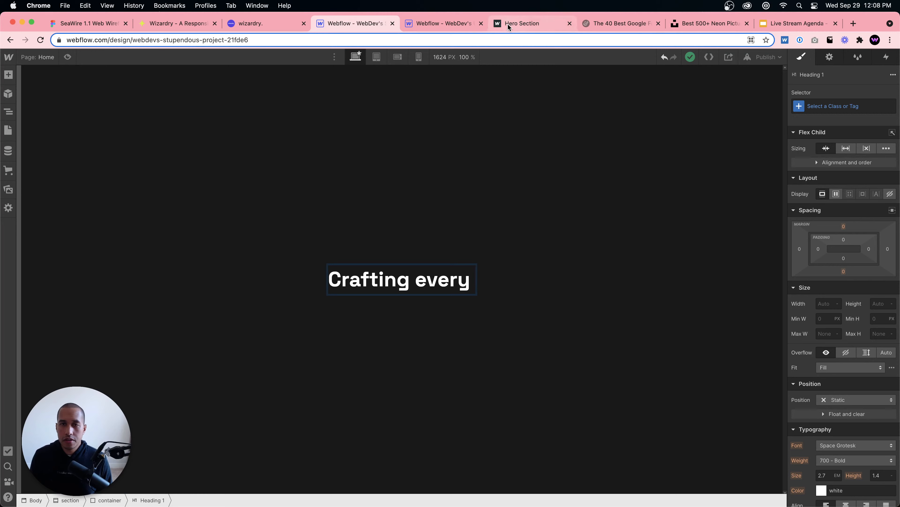
left_click(523, 24)
left_click(351, 23)
type("sin")
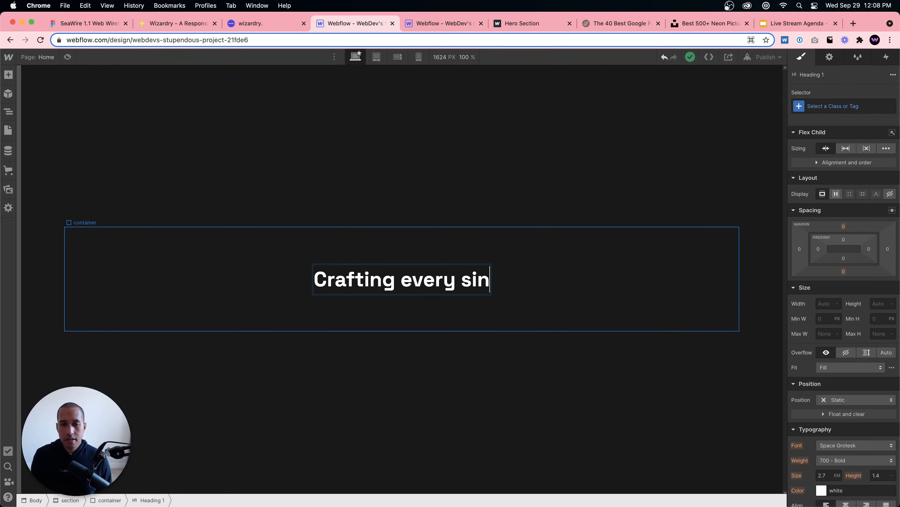
type("gle pixel with detail")
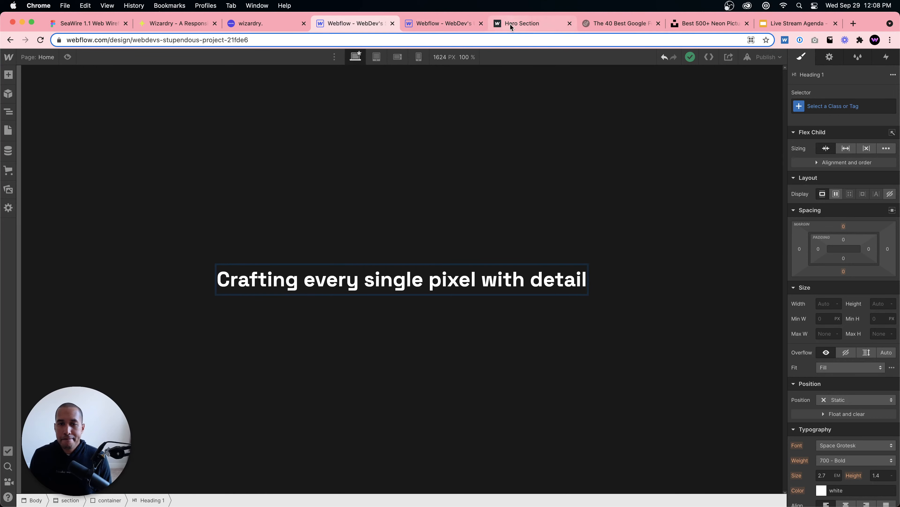
key("shift+Return")
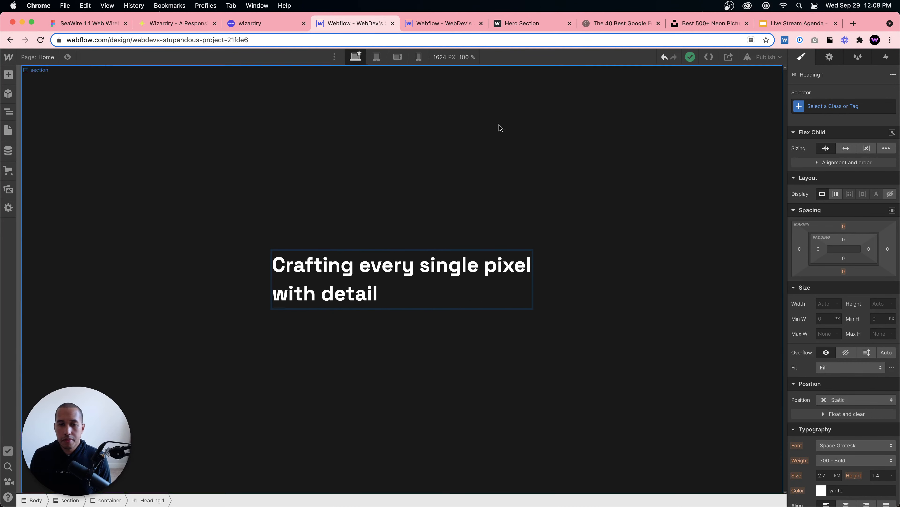
- Center-align the heading's text and compare it with the finished hero section project
left_click(517, 24)
left_click(352, 23)
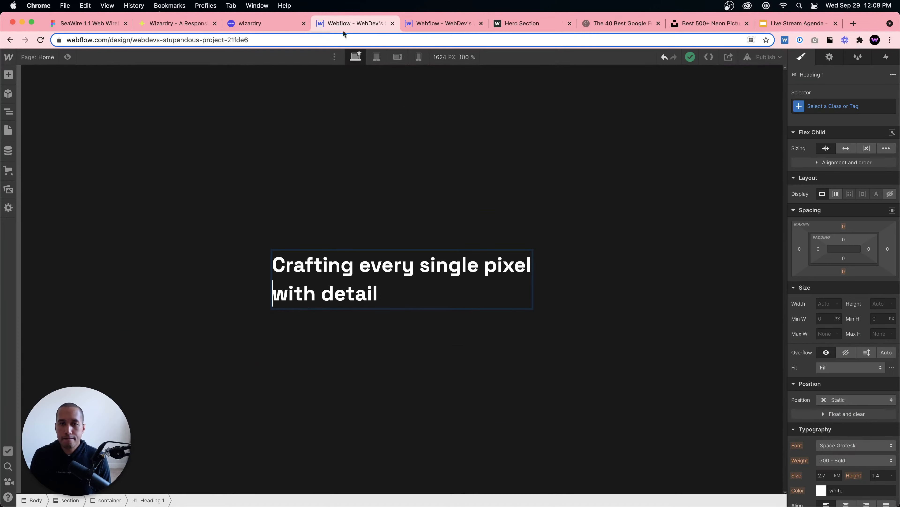
scroll(844, 414, "down", 3)
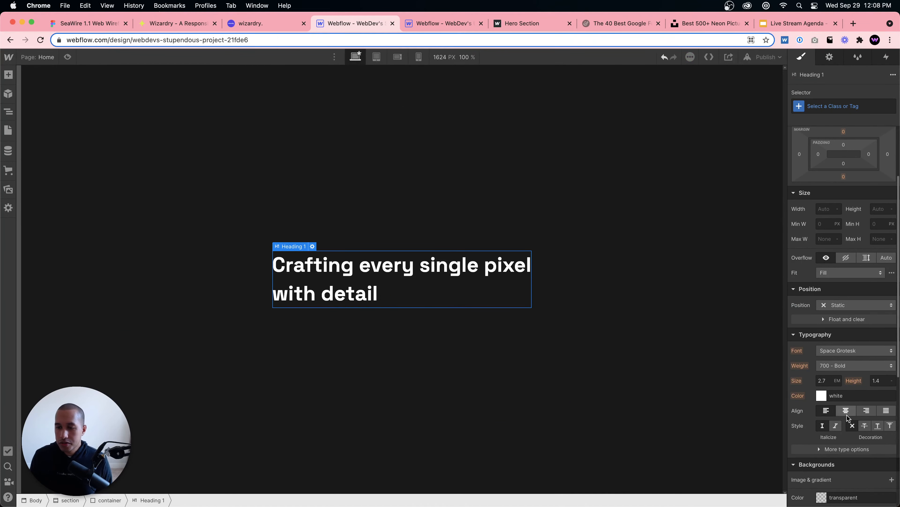
left_click(846, 411)
left_click(629, 354)
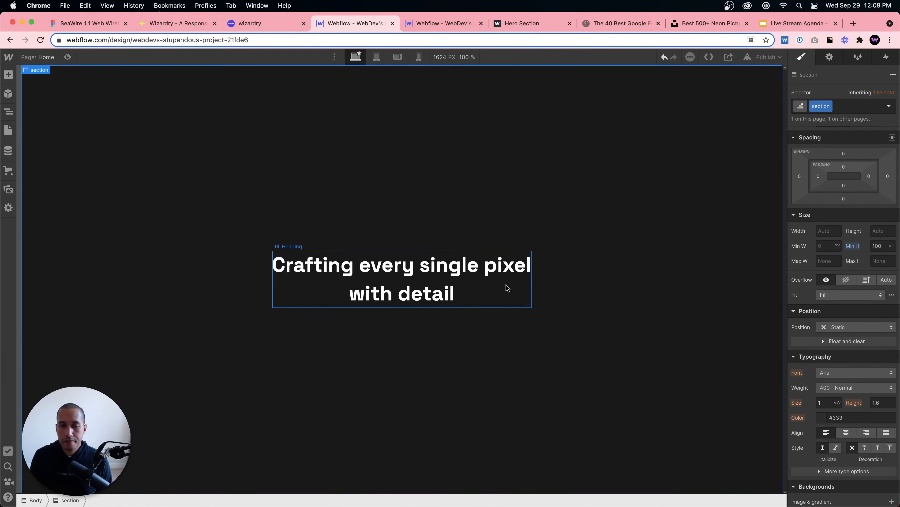
left_click(443, 24)
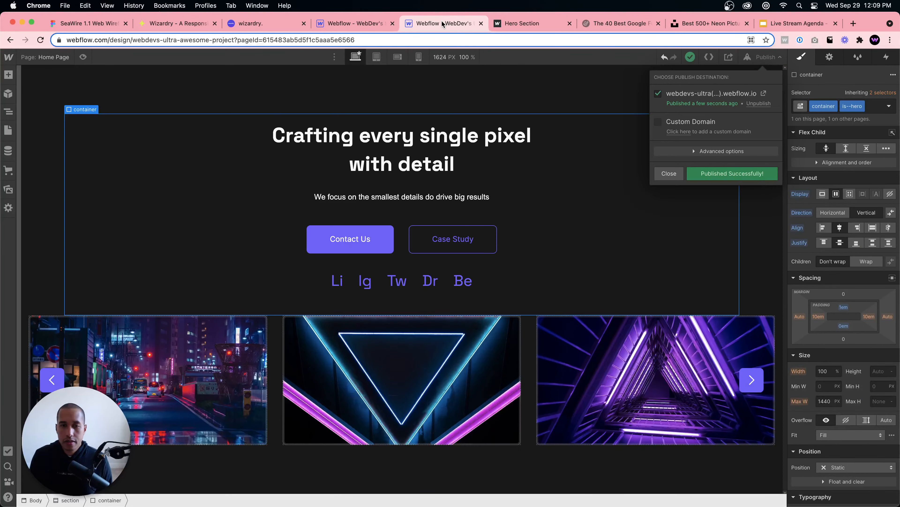
left_click(377, 25)
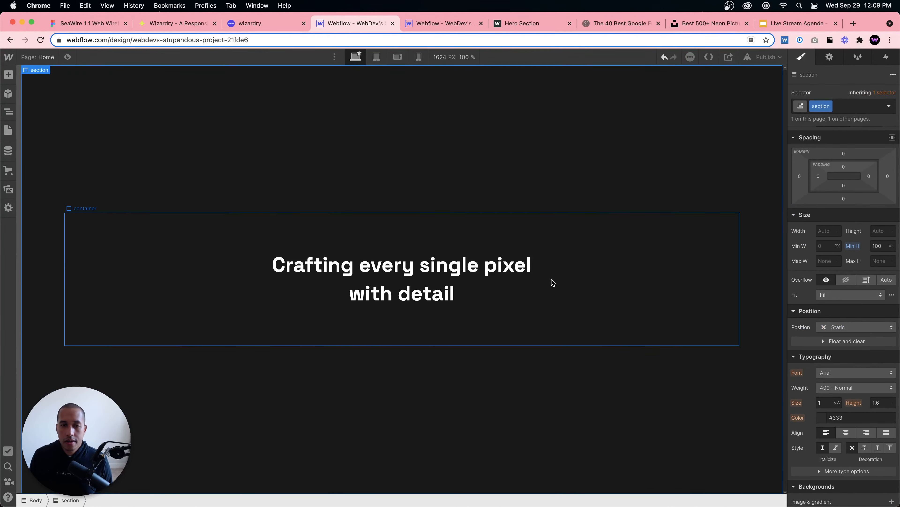
- Add a paragraph to the container after the heading and set the container's flex direction to vertical
left_click(553, 297)
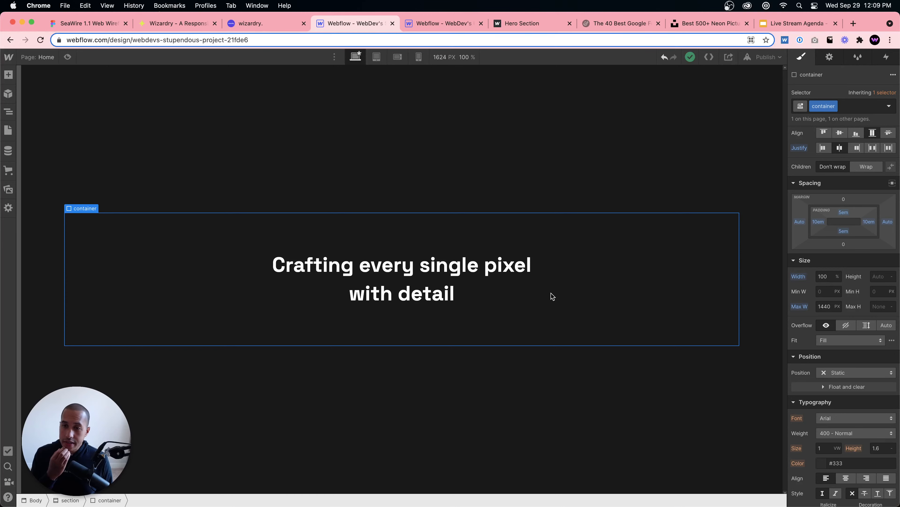
left_click(8, 75)
scroll(76, 141, "down", 10)
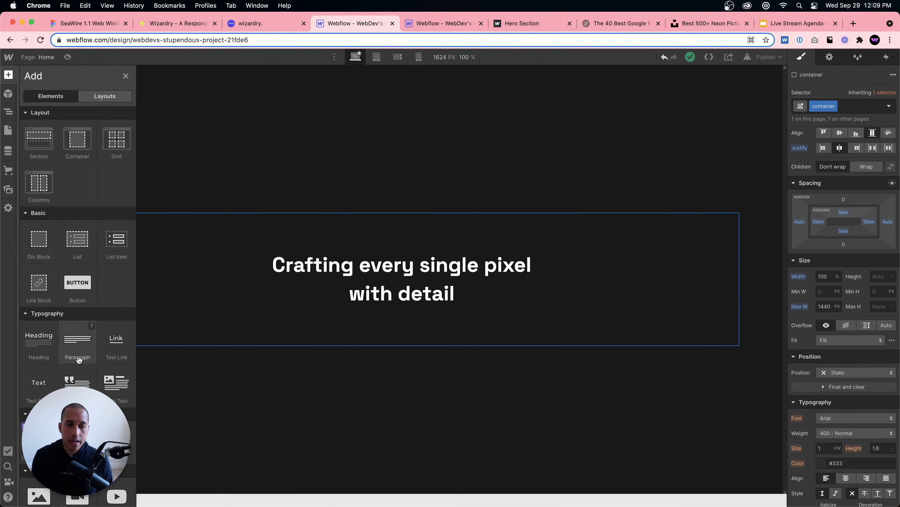
left_click(475, 293)
left_click(478, 330)
key("super+k")
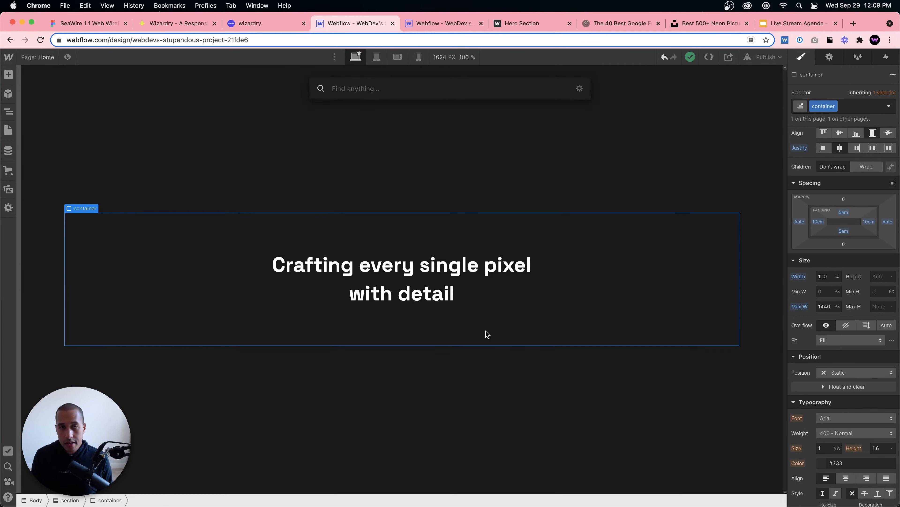
type("parag")
key("Return")
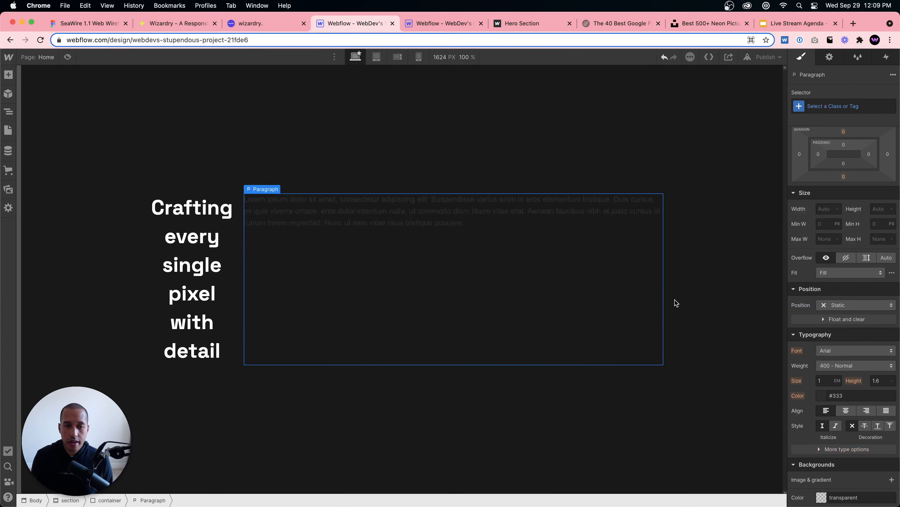
left_click(182, 173)
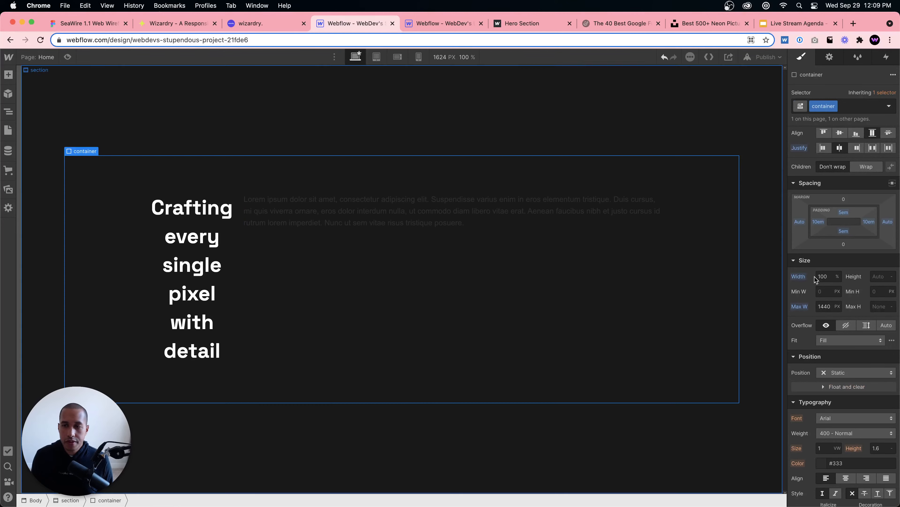
left_click(869, 165)
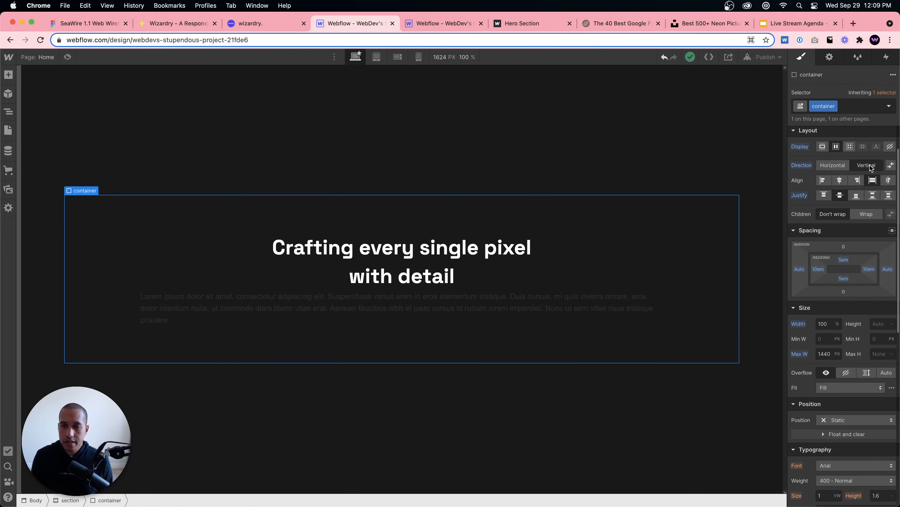
- Target the All Paragraphs tag from the new paragraph and set its text color to white and font to Inter
left_click(463, 303)
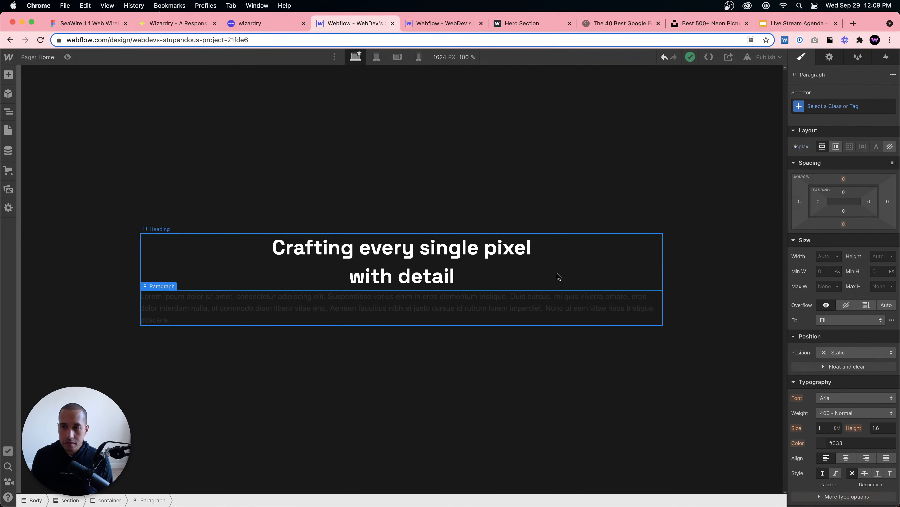
left_click(834, 106)
left_click(822, 158)
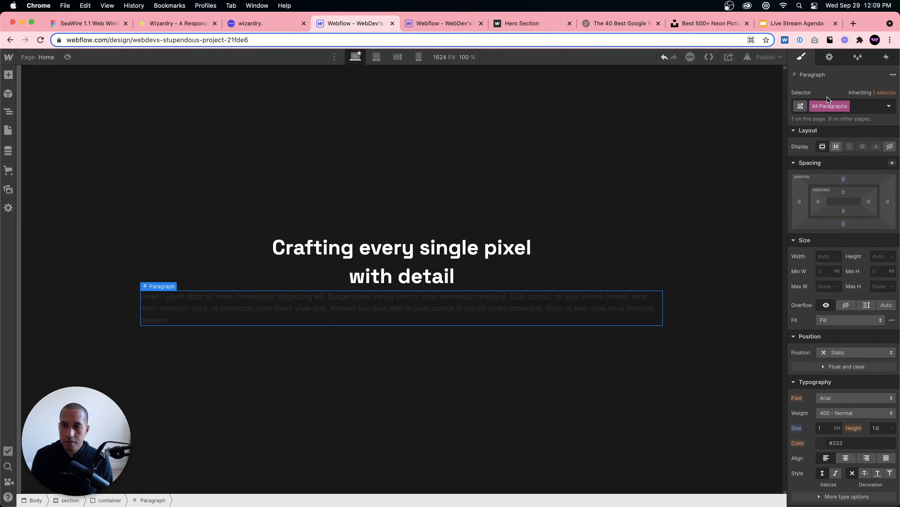
scroll(829, 385, "down", 5)
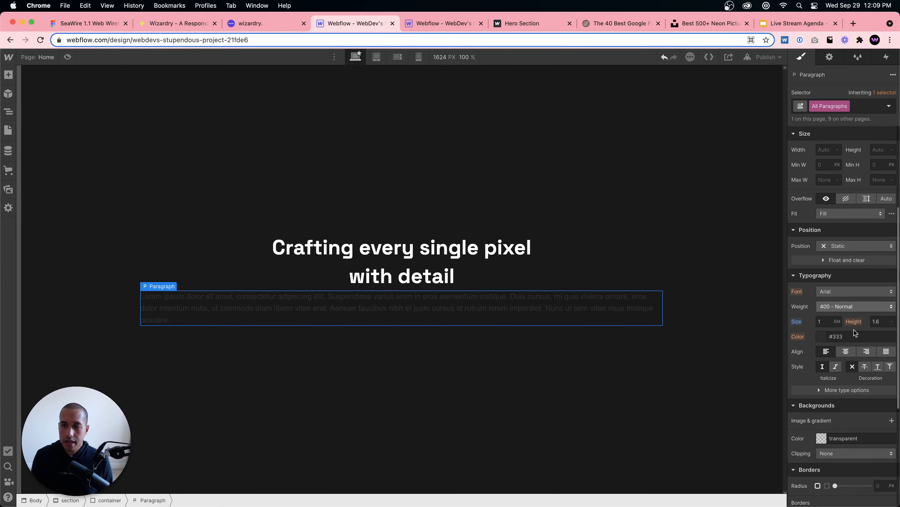
left_click(821, 337)
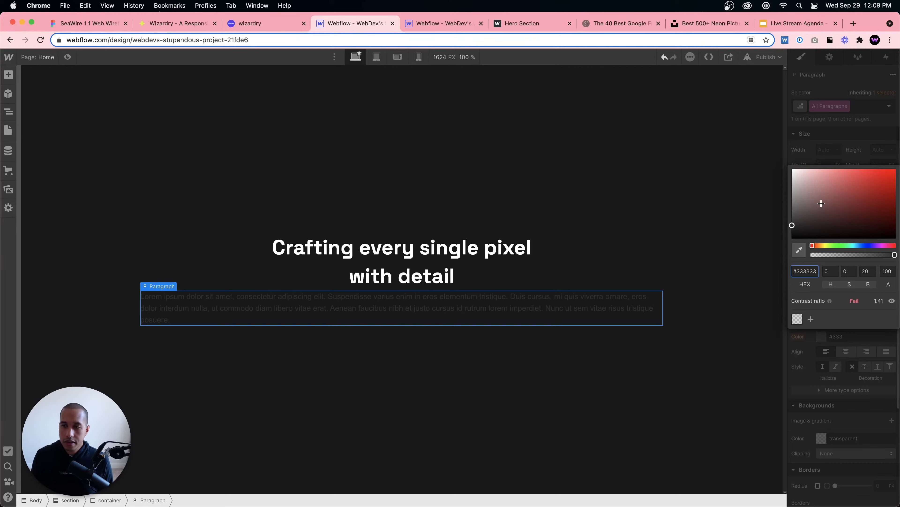
left_click_drag(822, 204, 784, 169)
left_click(784, 169)
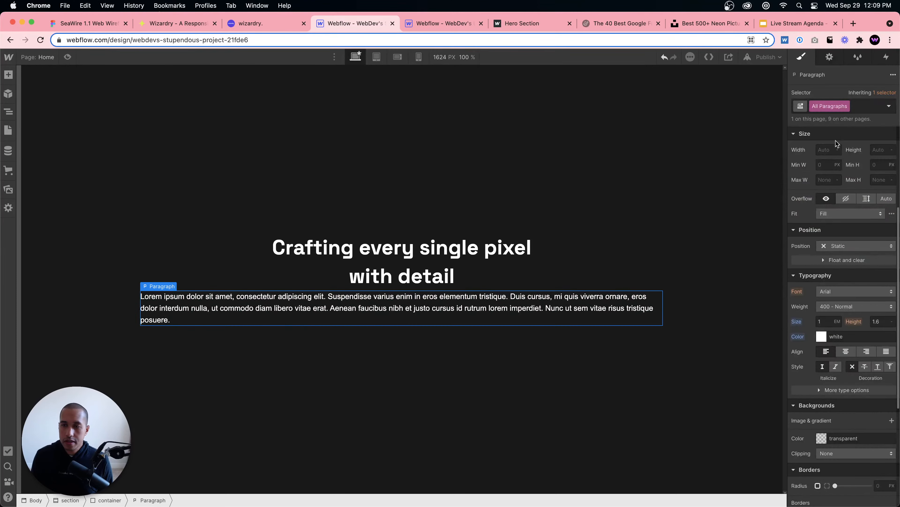
left_click(834, 289)
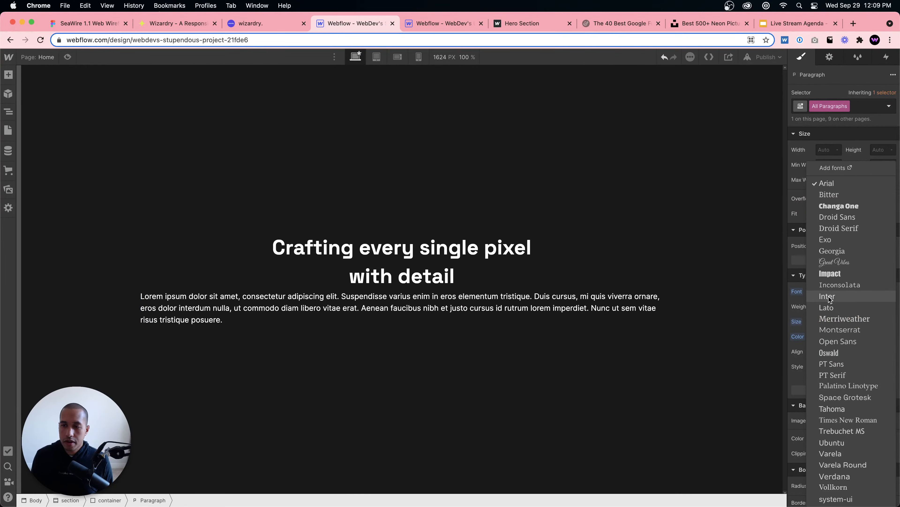
left_click(830, 298)
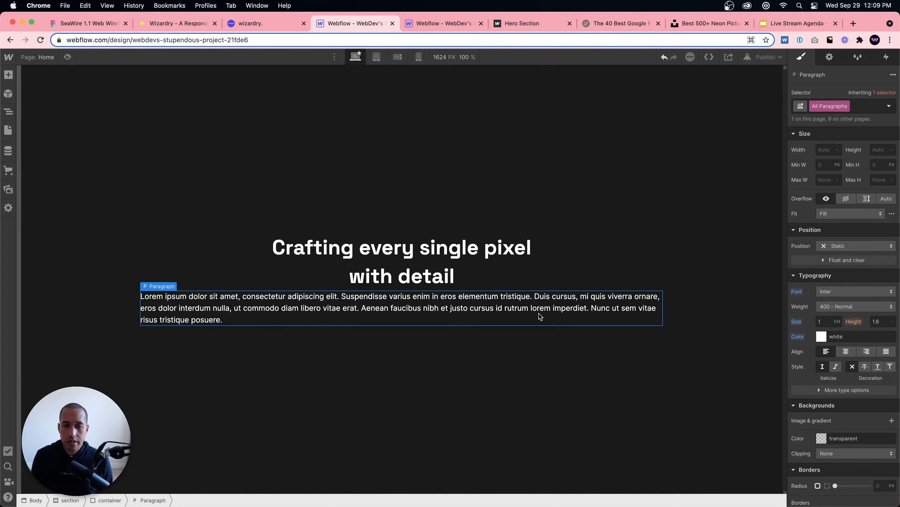
- Replace the paragraph's placeholder text with the sentence below the heading, copied from the published Hero Section page
left_click(514, 24)
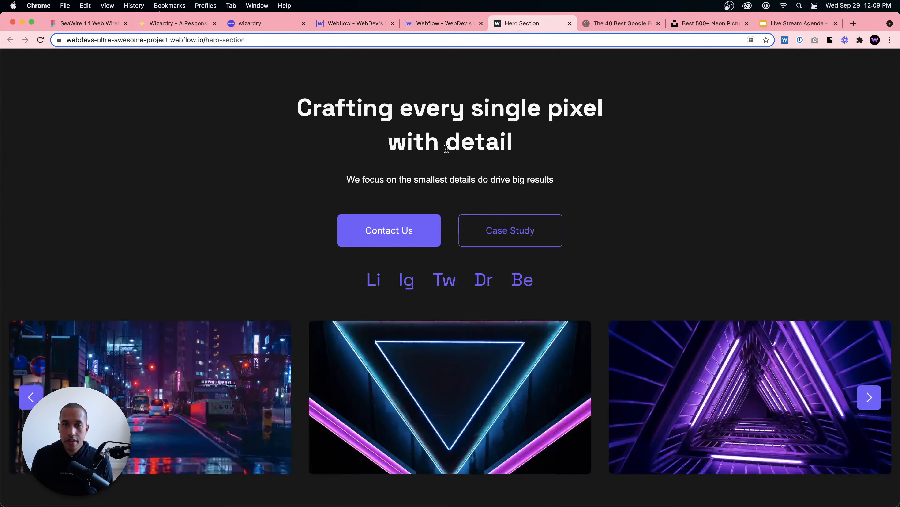
mouse_move(346, 179)
left_mouse_down()
mouse_move(551, 179)
mouse_move(345, 177)
left_mouse_up()
key("super+c")
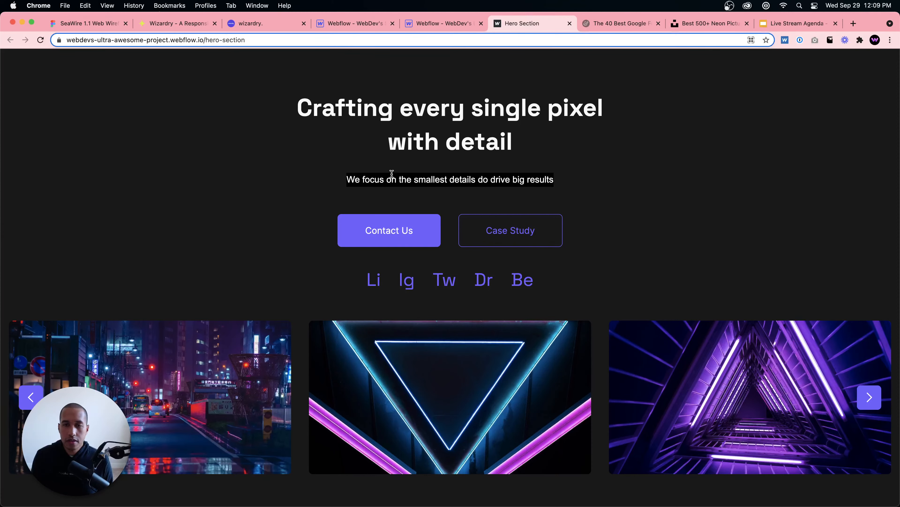
left_click(337, 24)
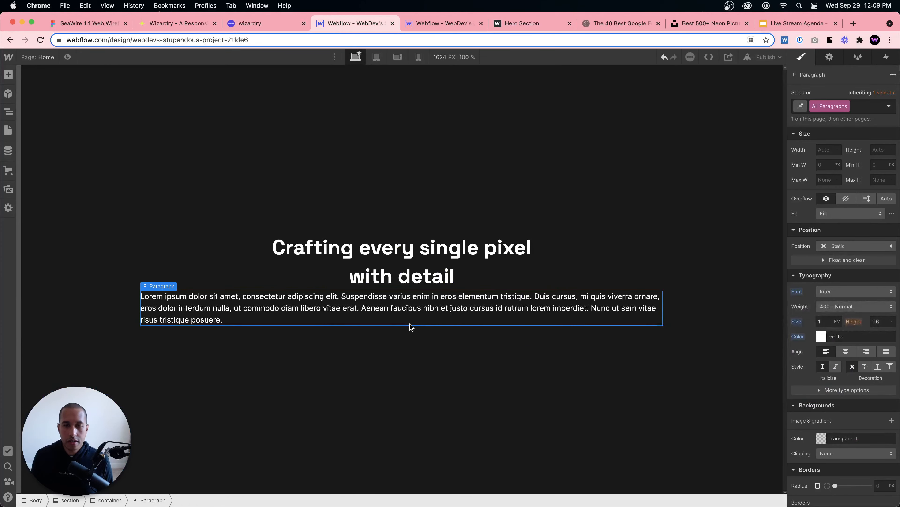
double_click(410, 313)
key("super+a")
key("super+v")
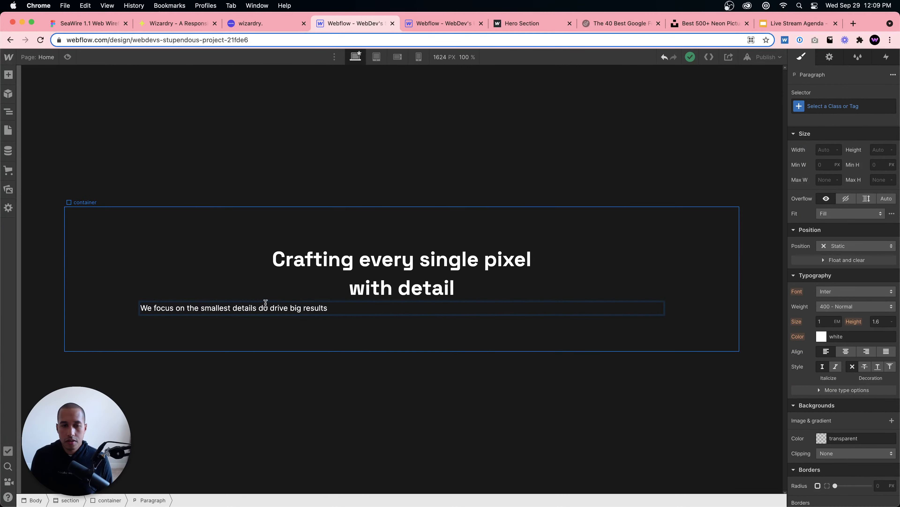
- Correct "do" to "to" in the paragraph so it reads "We focus on the smallest details to drive big results"
left_click_drag(259, 306, 263, 308)
type("t")
left_click(309, 324)
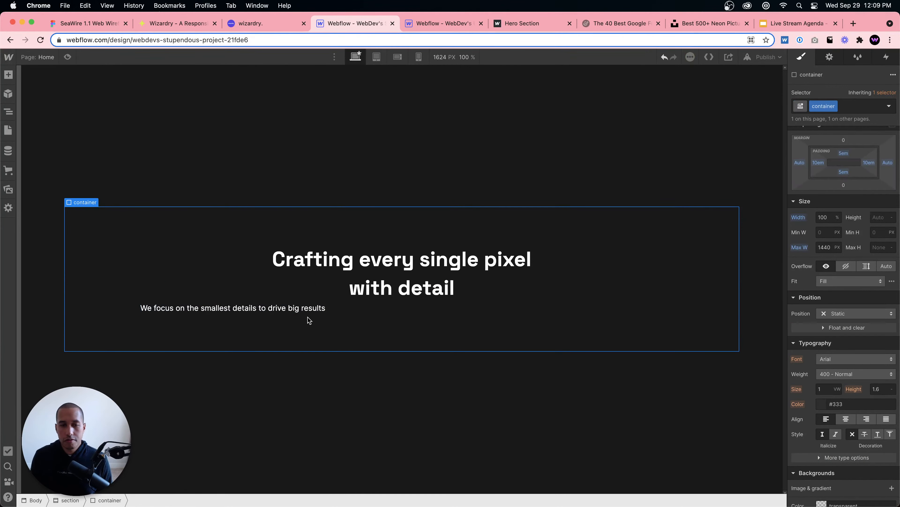
- Set the container's flex alignment to center so the heading and paragraph are centered horizontally
left_click(307, 310)
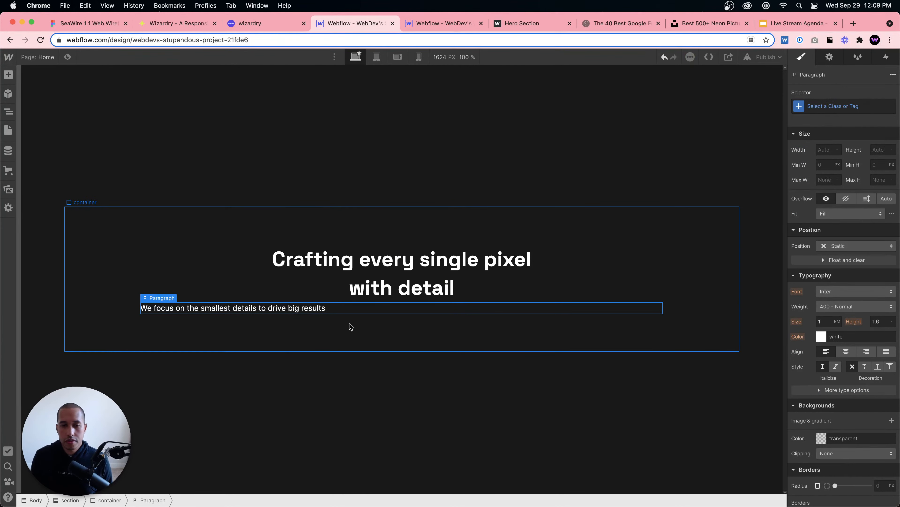
left_click(400, 325)
scroll(851, 319, "up", 2)
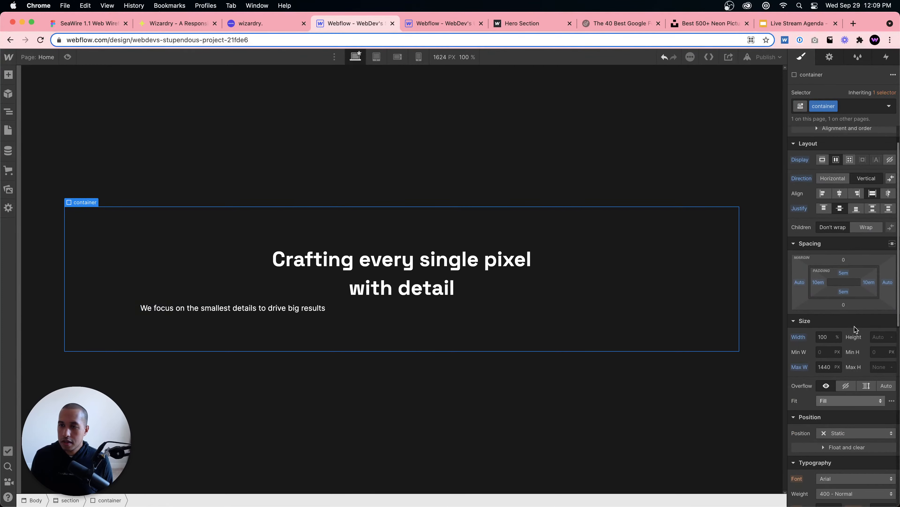
left_click(838, 214)
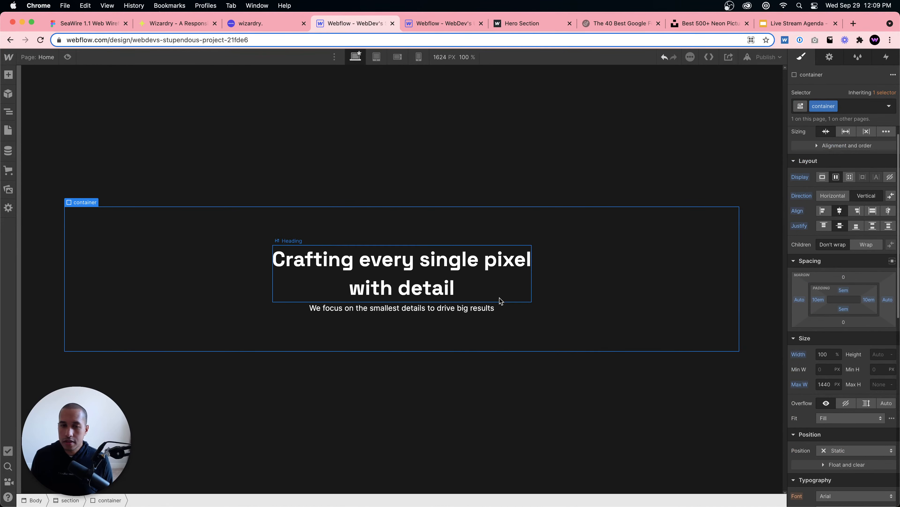
- Rename the H1 heading's class to "hero-heading"
left_click(417, 299)
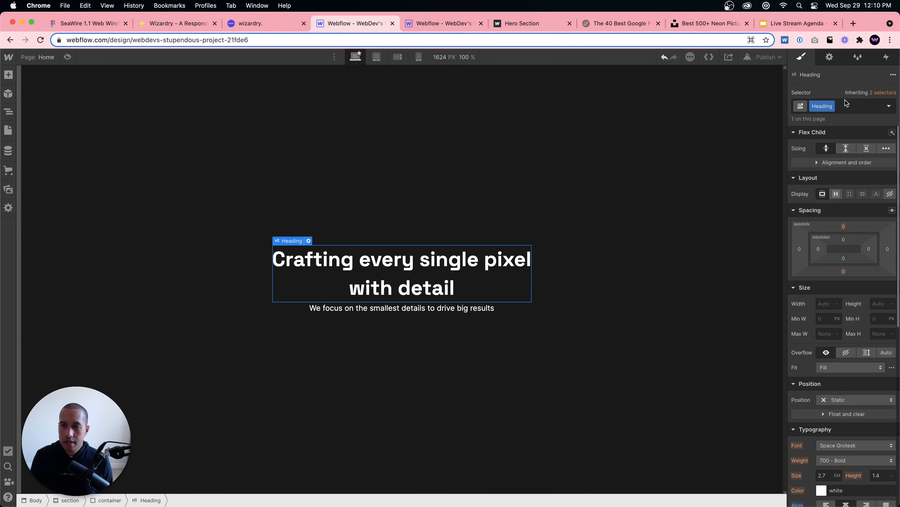
double_click(820, 106)
type("h")
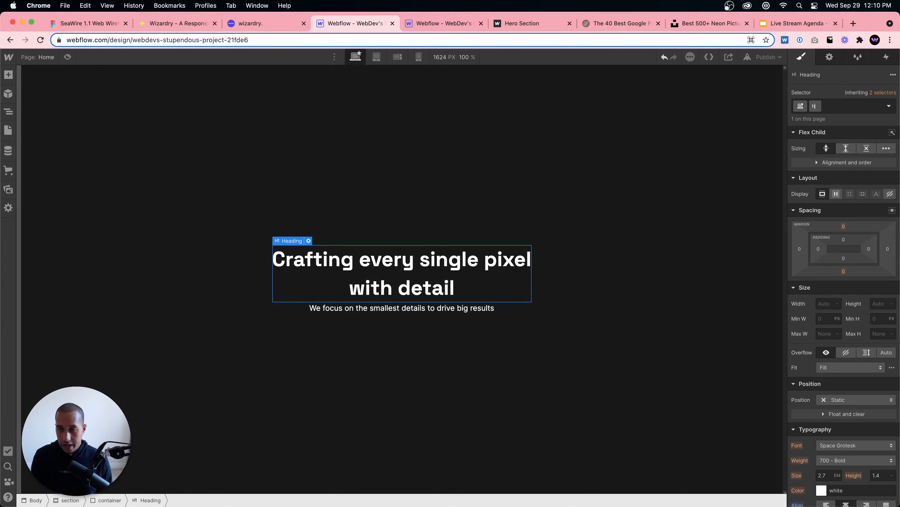
type("ero-heading")
key("Return")
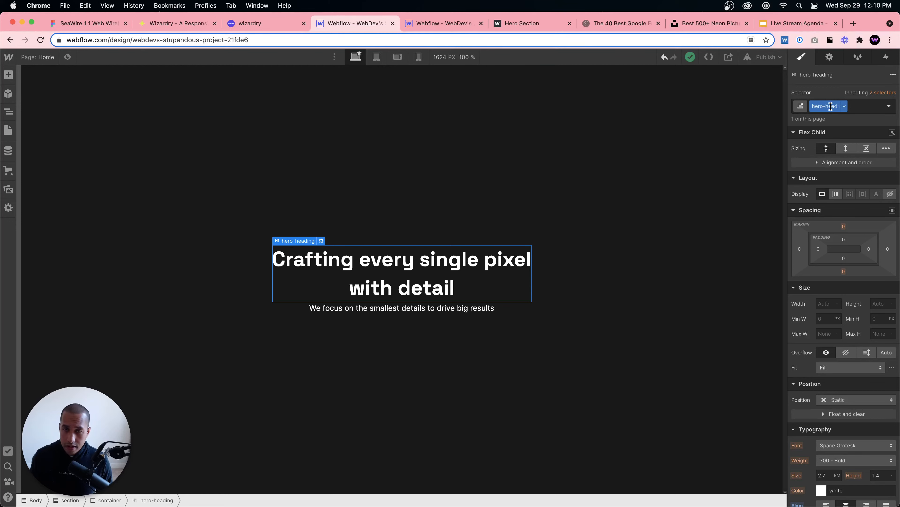
- Set the hero-heading's bottom margin to 1em, then select the container around the heading and paragraph
left_click(844, 271)
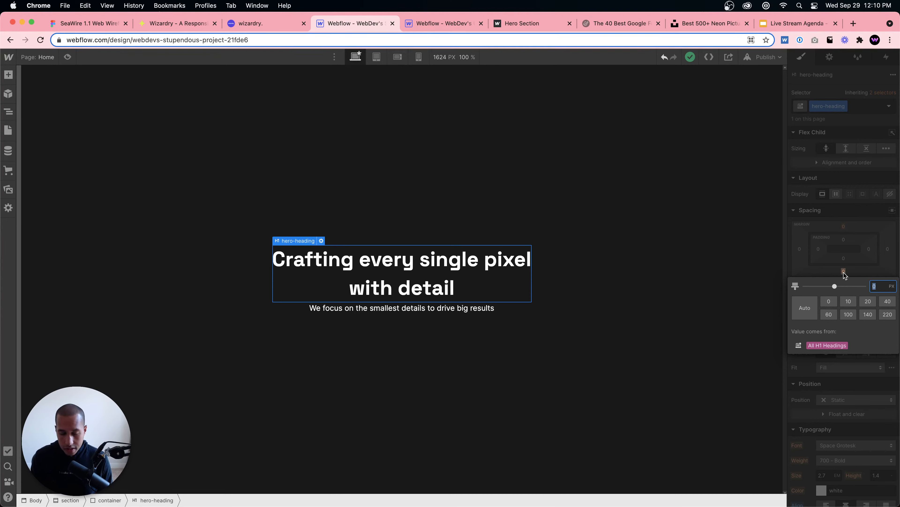
type("1em")
key("Return")
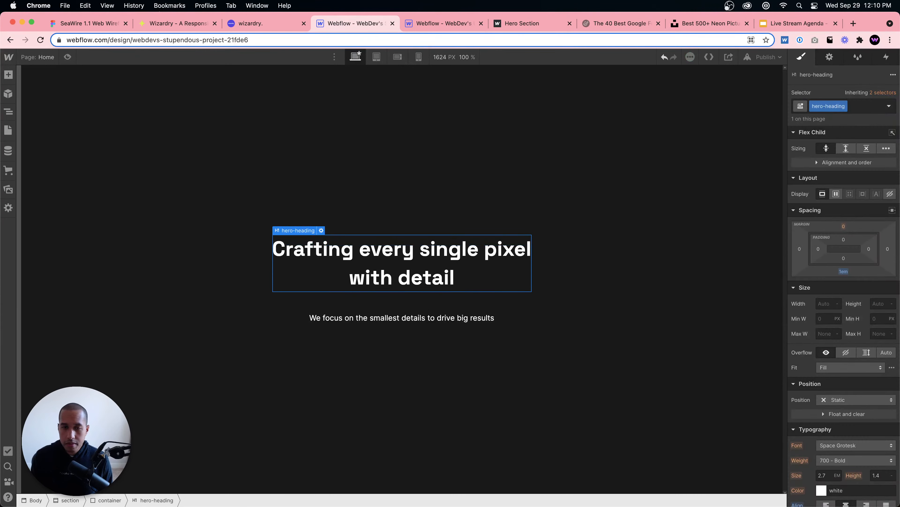
left_click(521, 317)
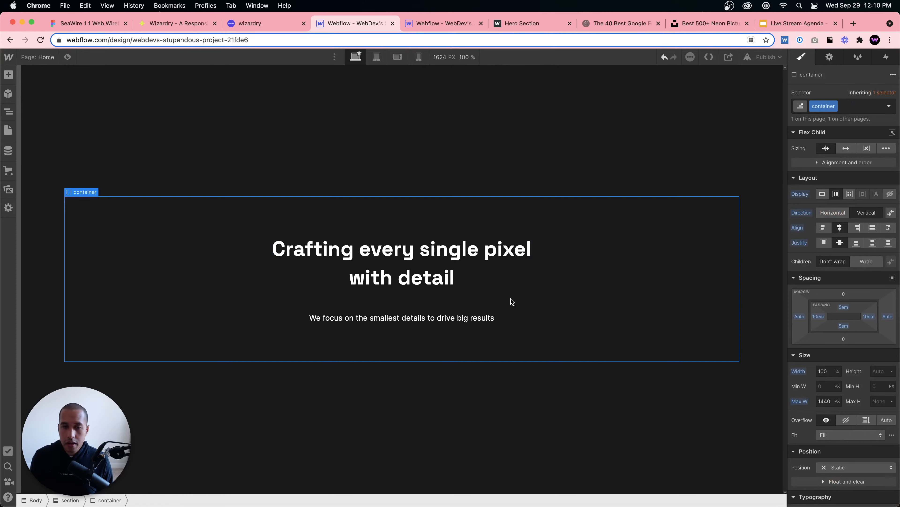
- Check the published Hero Section page, then inspect the filled contact button's size and padding in the Figma wireframe
left_click(529, 28)
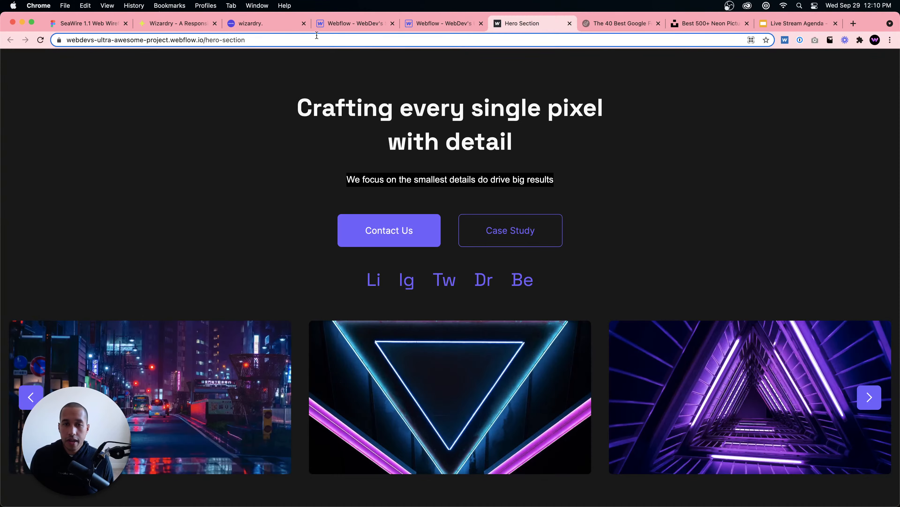
left_click(340, 22)
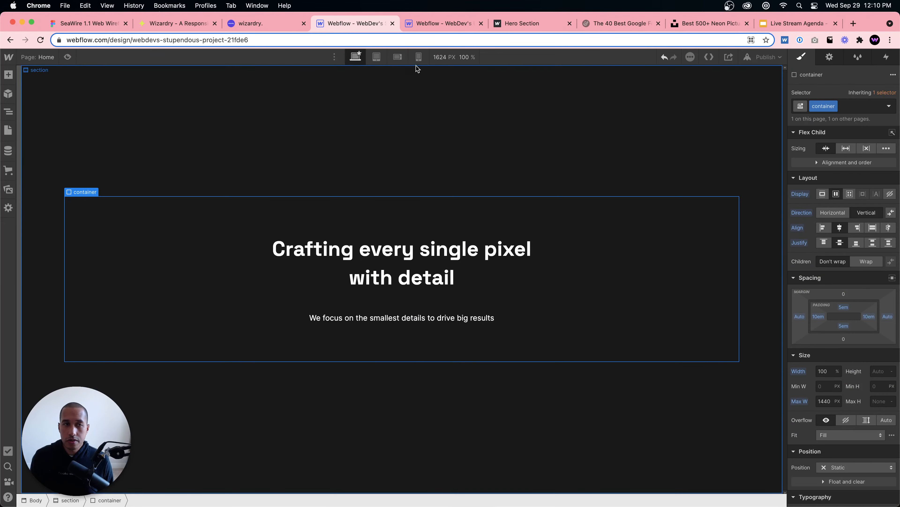
left_click(89, 23)
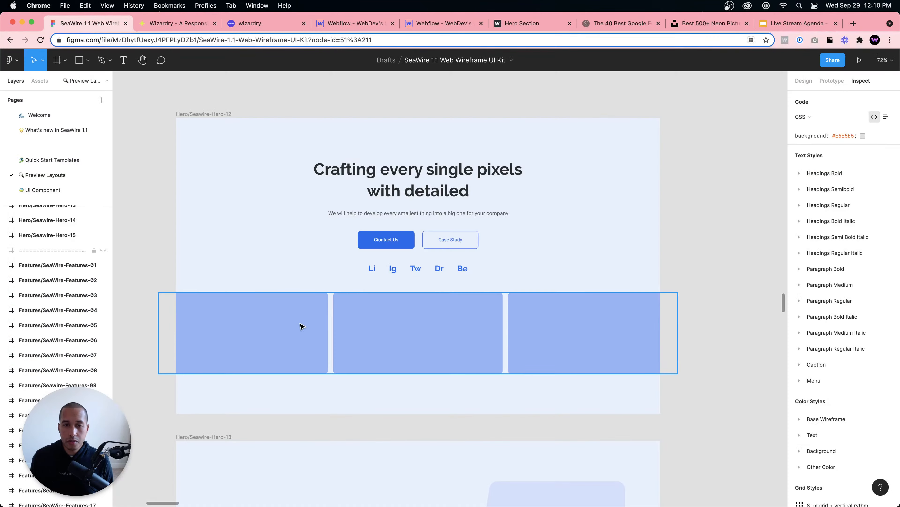
left_click(379, 239)
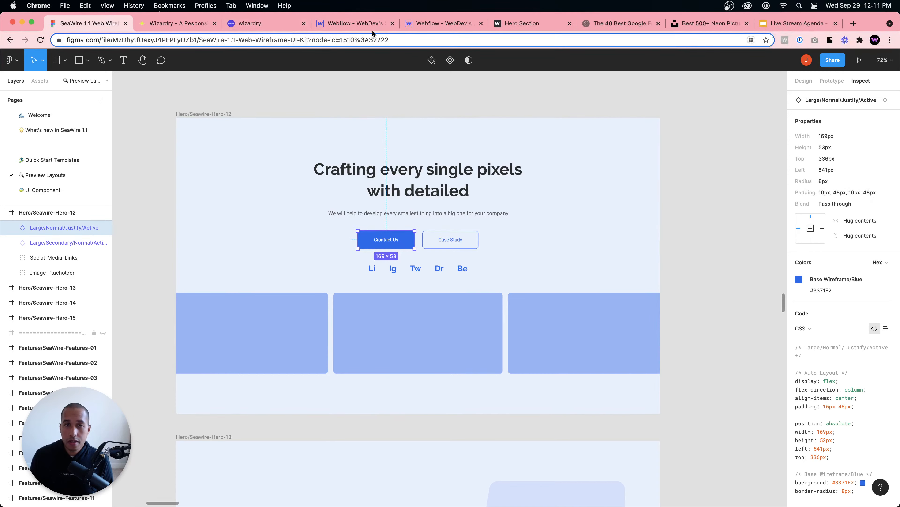
left_click(362, 24)
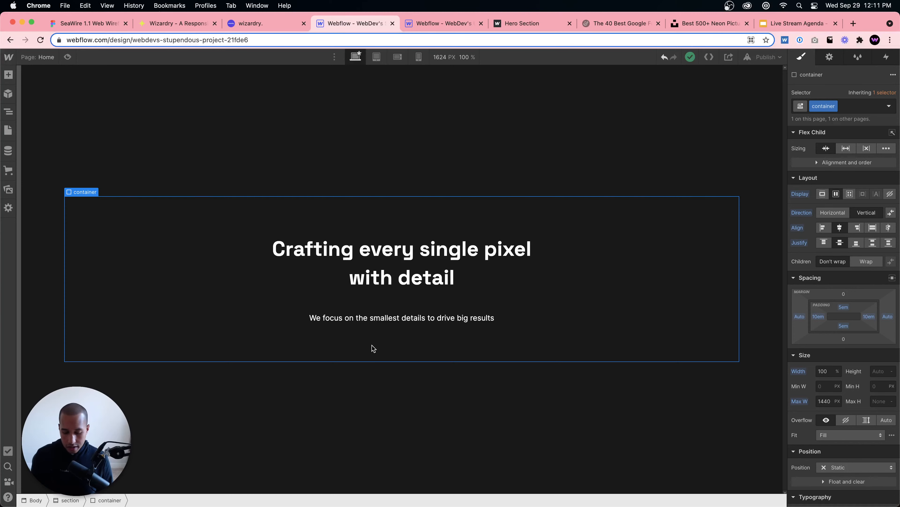
- Add a Button element below the paragraph in the container and give it the new class "primary-button"
key("super+e")
type("button")
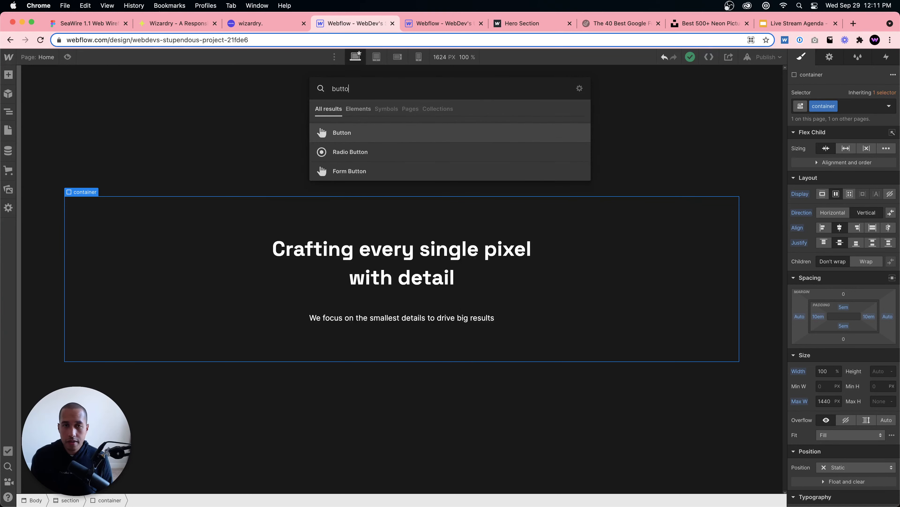
key("Return")
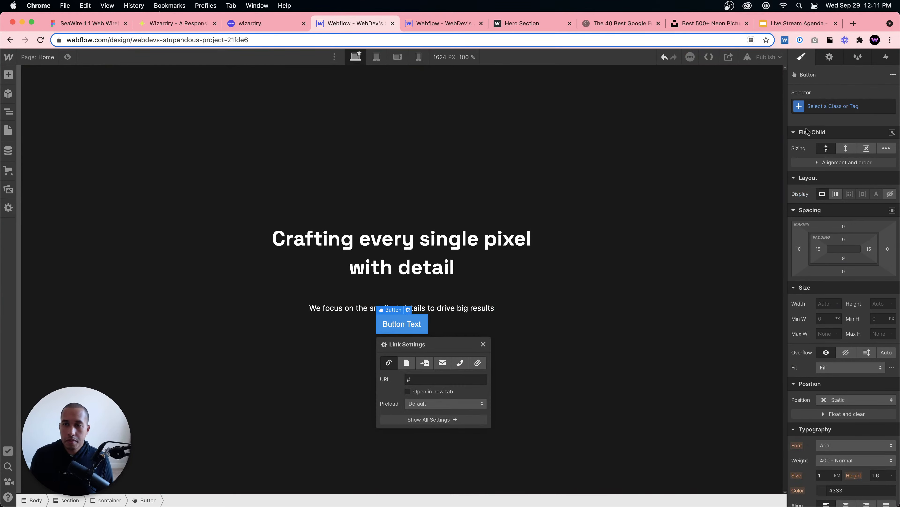
left_click(826, 103)
type("primary-button")
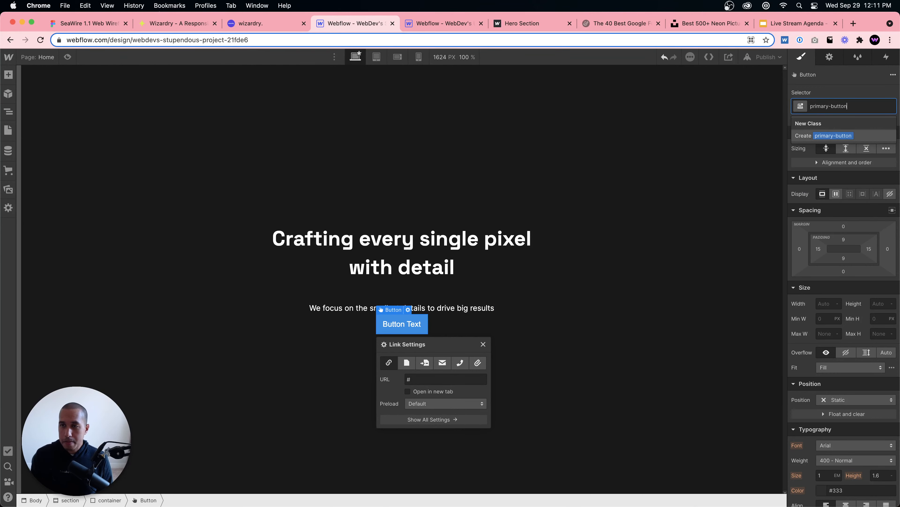
key("Return")
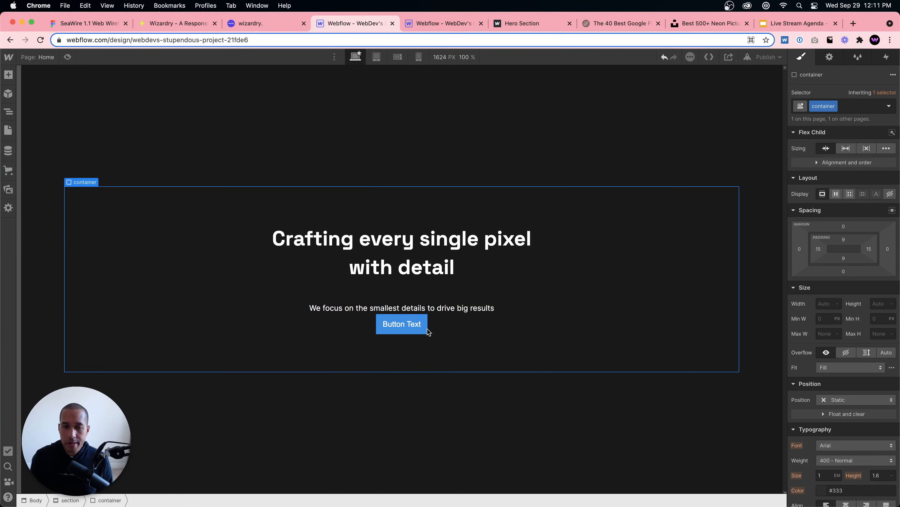
- Set the primary-button's left and right padding to 2em
scroll(858, 328, "down", 5)
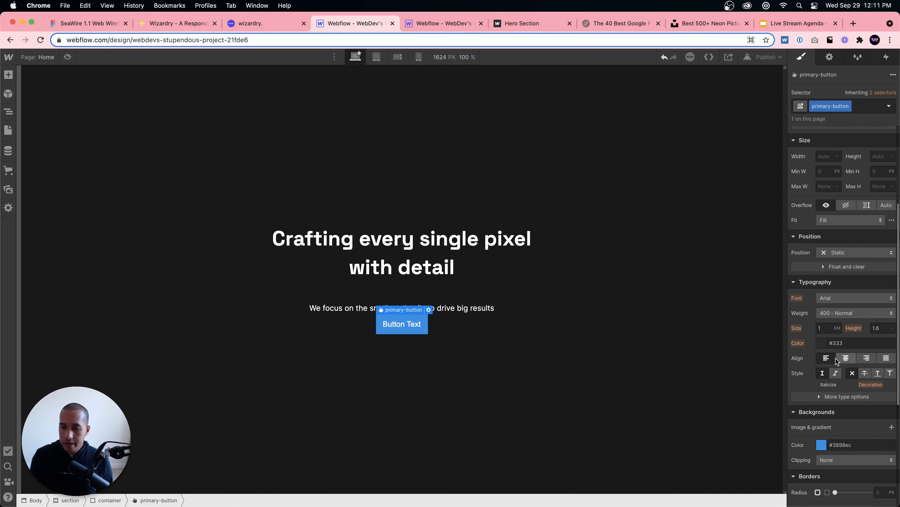
scroll(843, 404, "down", 2)
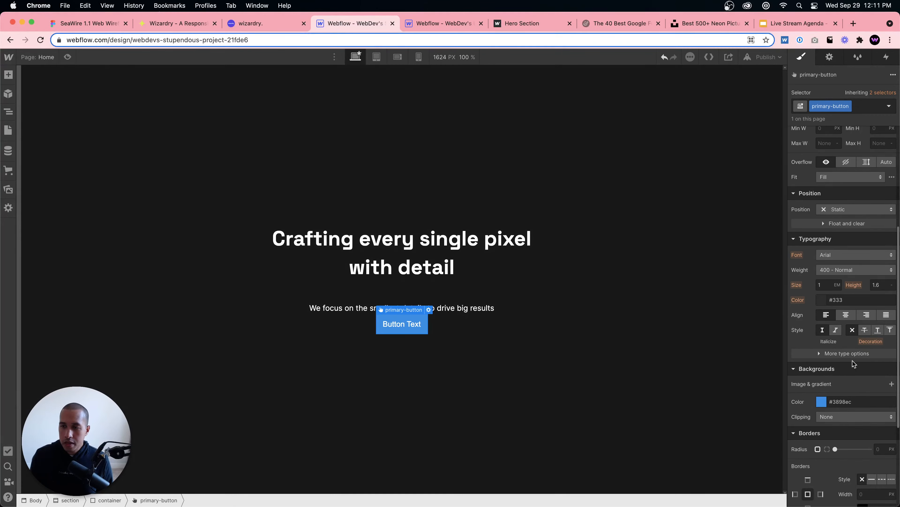
scroll(853, 361, "up", 6)
left_click(818, 249)
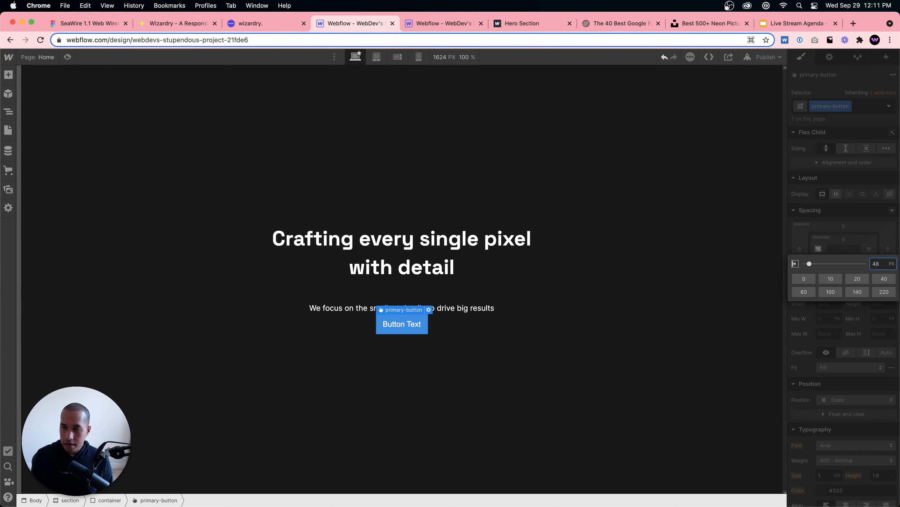
key("super+a")
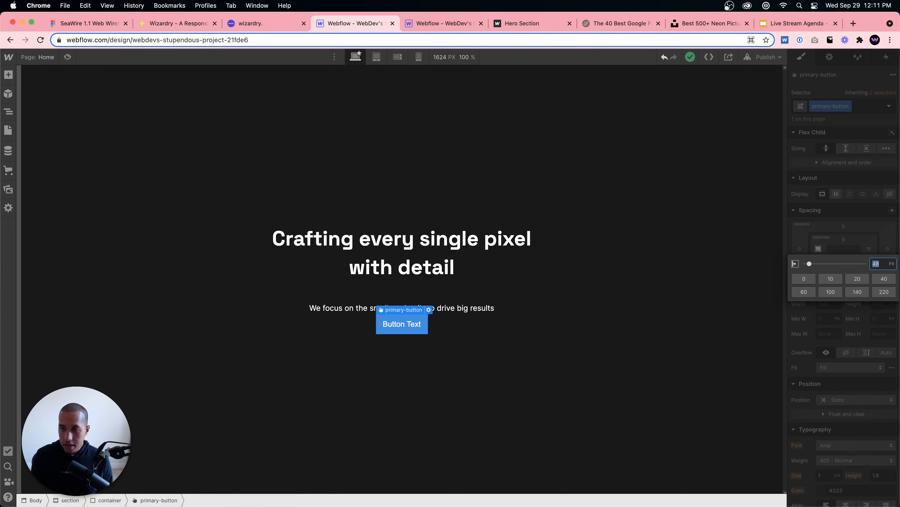
type("2em")
key("Return")
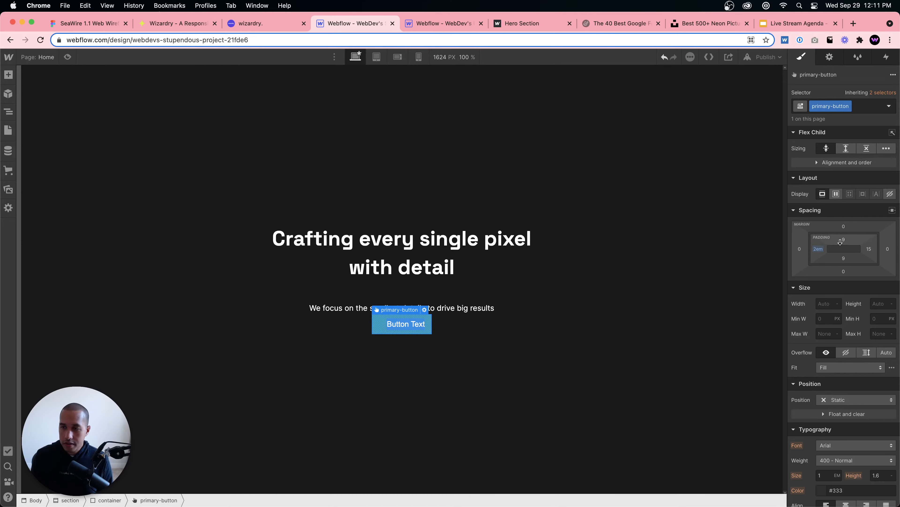
left_click(868, 250)
type("2e")
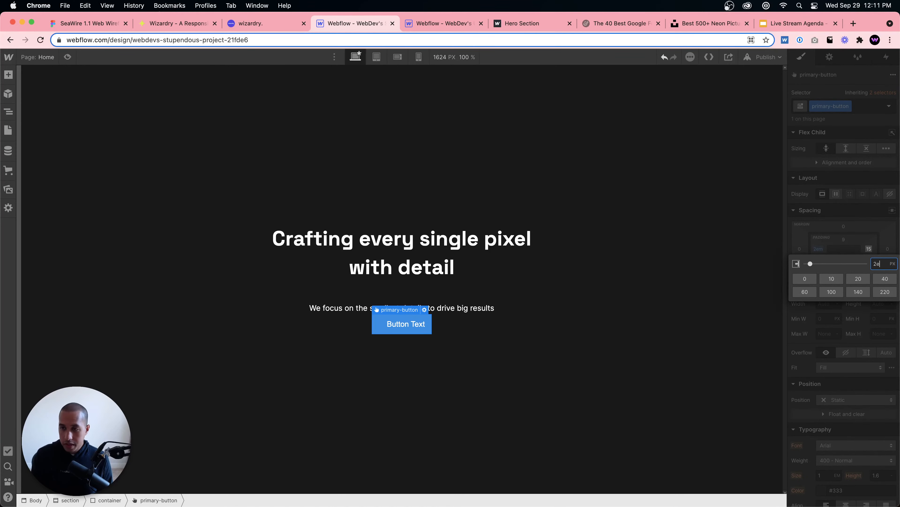
type("m")
key("Return")
- Set the primary-button's top and bottom padding to 1em
left_click(844, 239)
type("1")
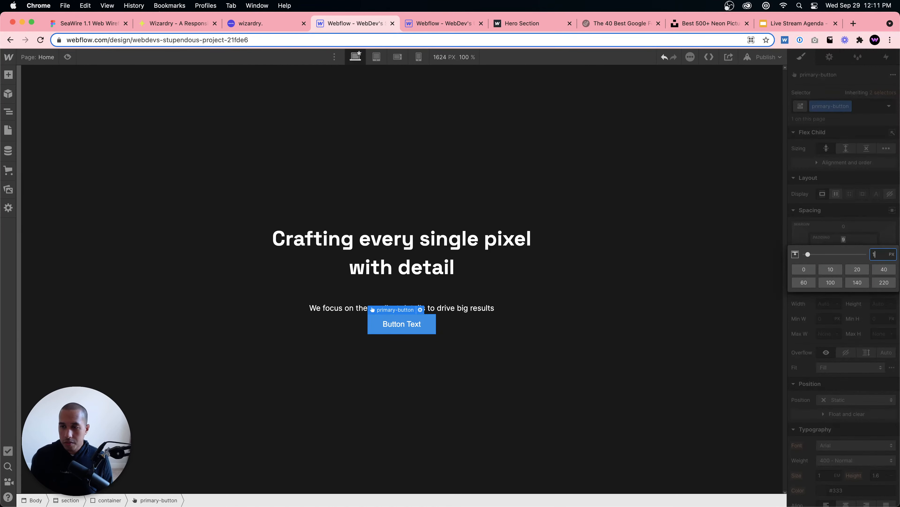
type("em")
key("Return")
left_click(844, 257)
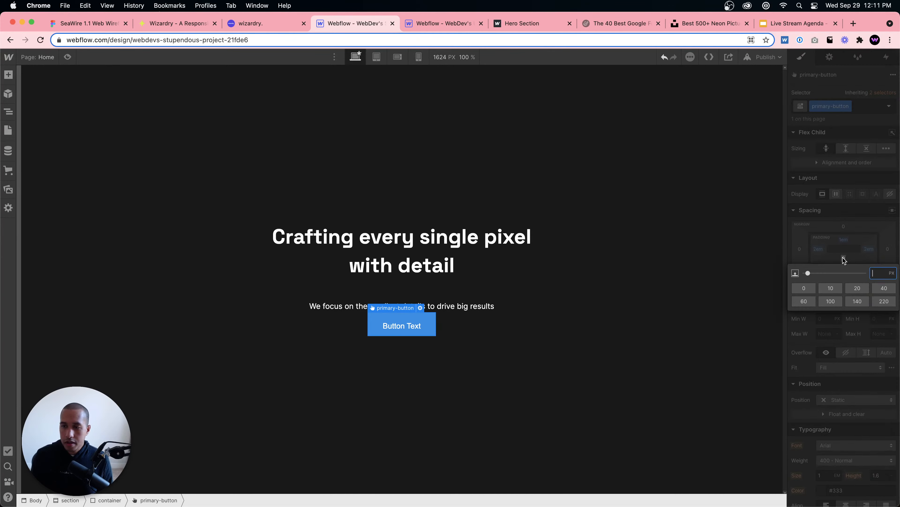
type("1em")
key("Return")
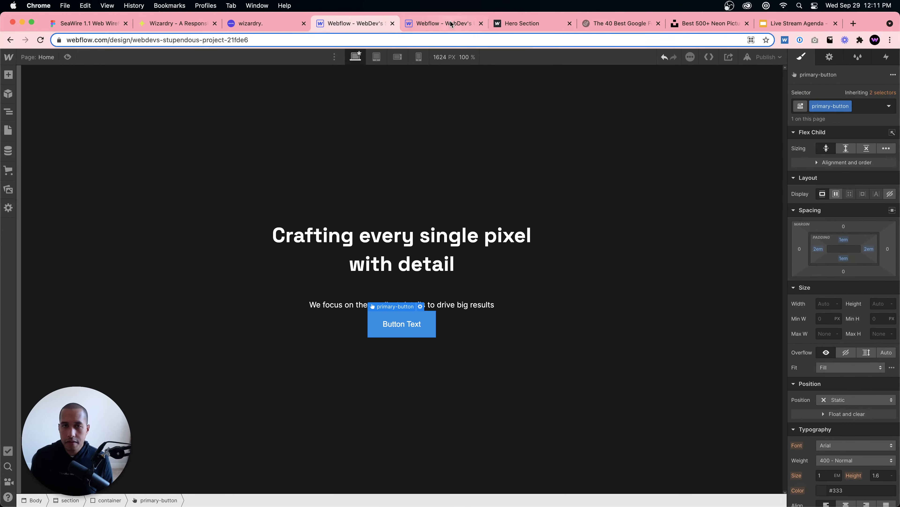
- Check the Contact Us button's padding in the reference Webflow project and set the new primary-button's left and right padding to 3em
left_click(443, 23)
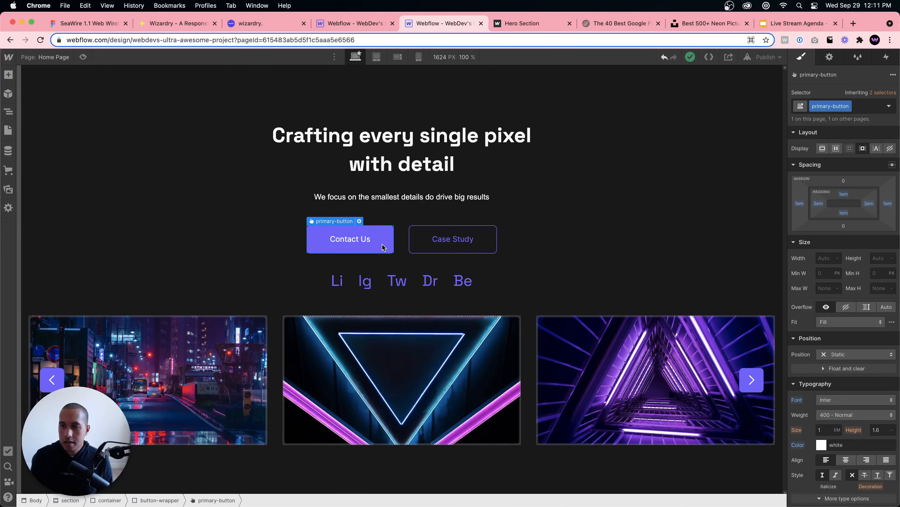
left_click(335, 25)
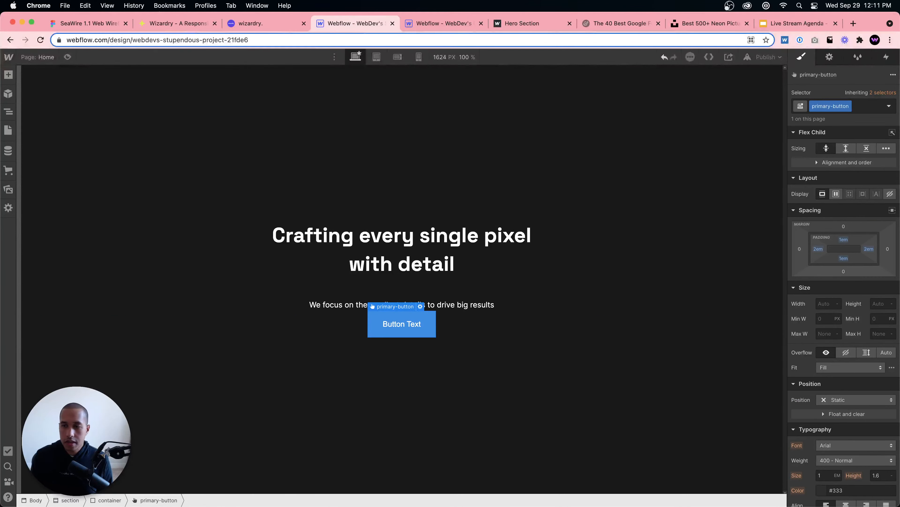
left_click(818, 249)
type("3e")
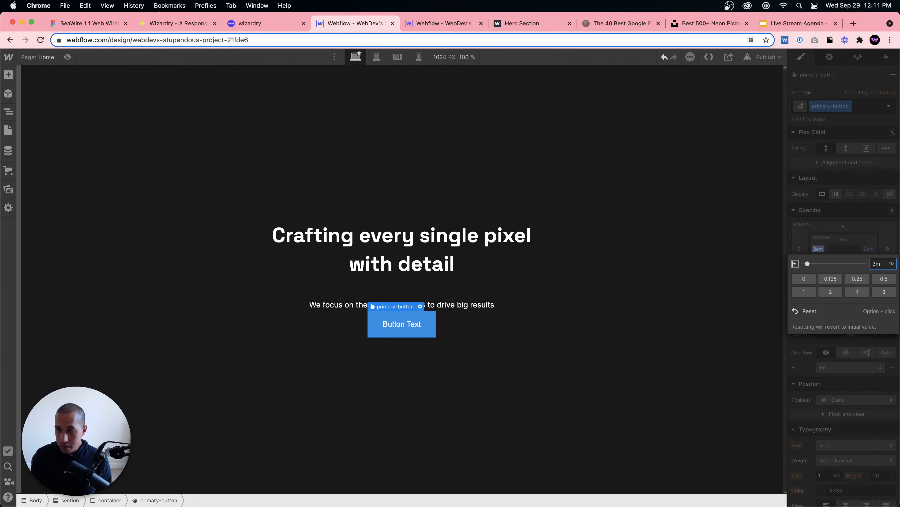
type("m")
key("Return")
left_click(869, 248)
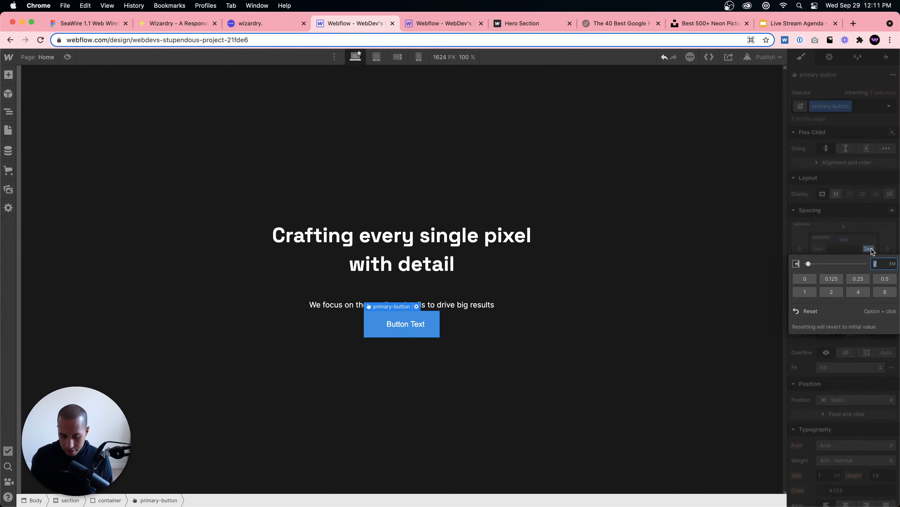
type("3m")
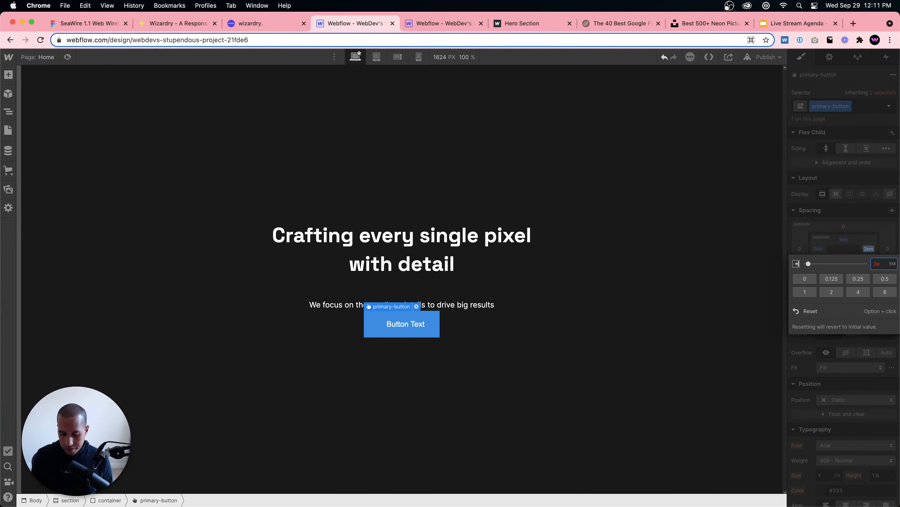
key("Return")
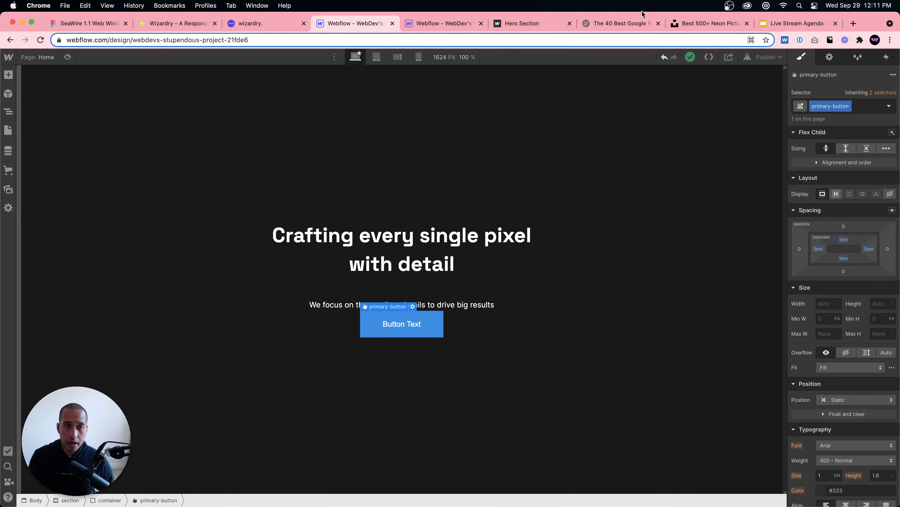
- Look up the recommended unit for each CSS property in the Wizardry documentation, then return to the primary-button's style settings
left_click(150, 23)
scroll(397, 272, "up", 20)
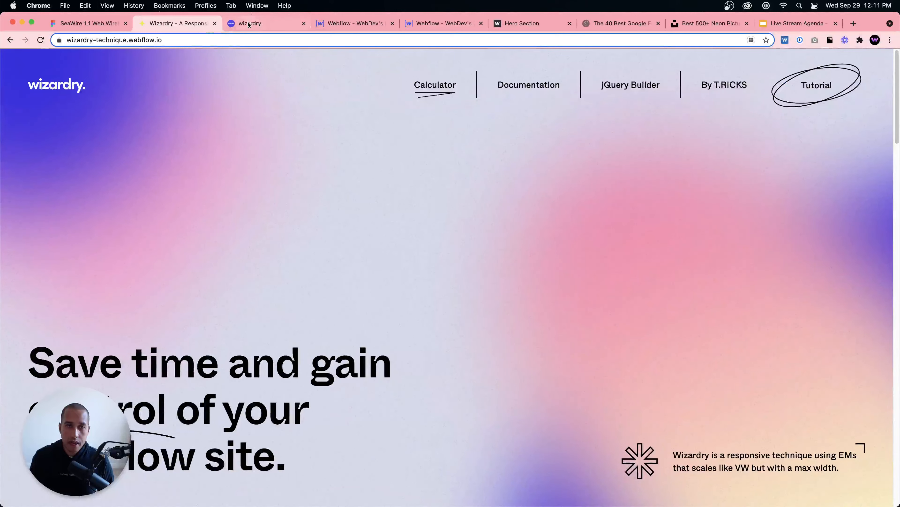
left_click(251, 22)
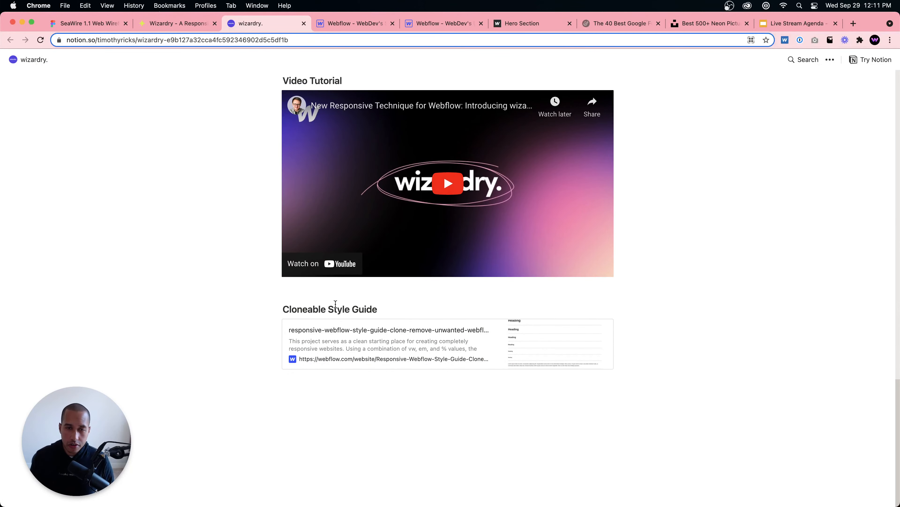
scroll(461, 234, "up", 15)
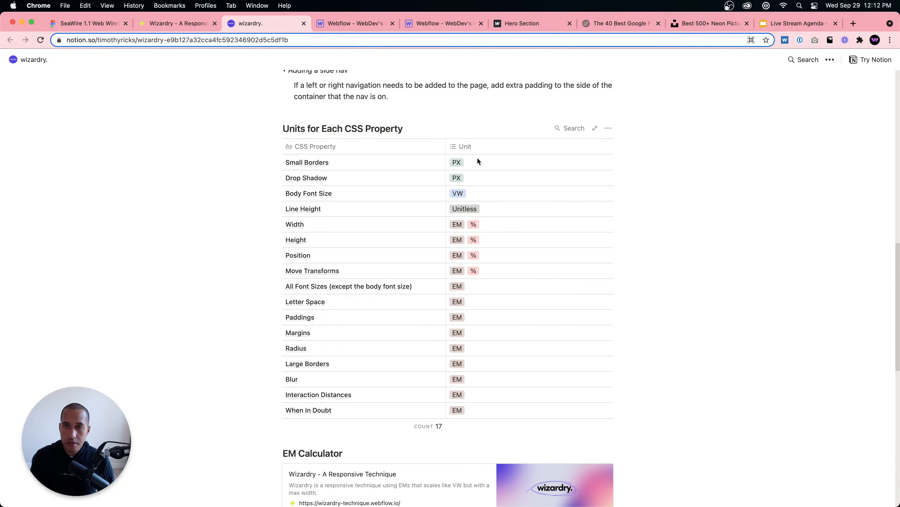
left_click(357, 25)
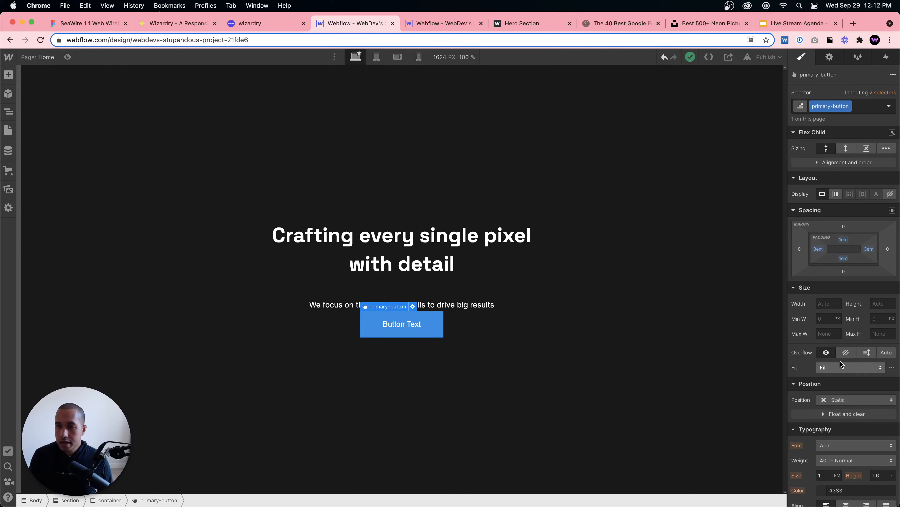
scroll(841, 361, "down", 6)
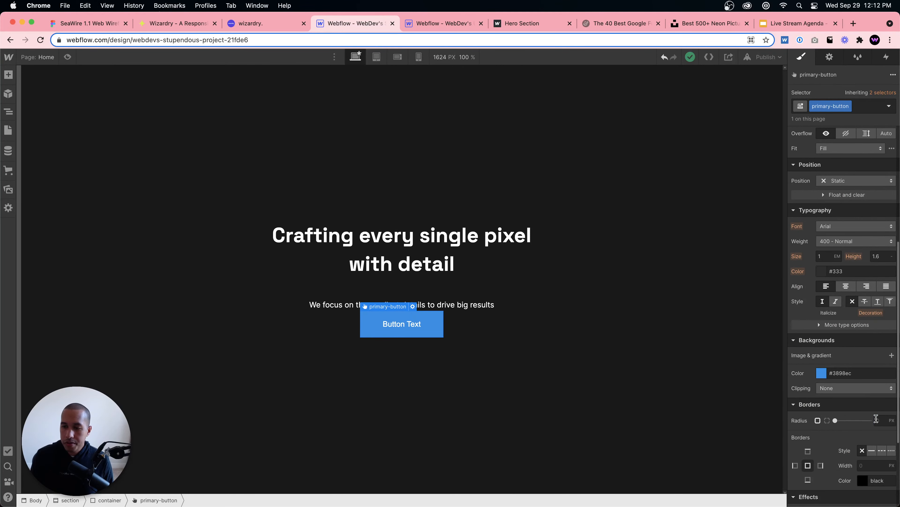
- Set the primary-button's corner radius to 8 px and check it against the button in the Figma wireframe
left_click(876, 419)
type("8")
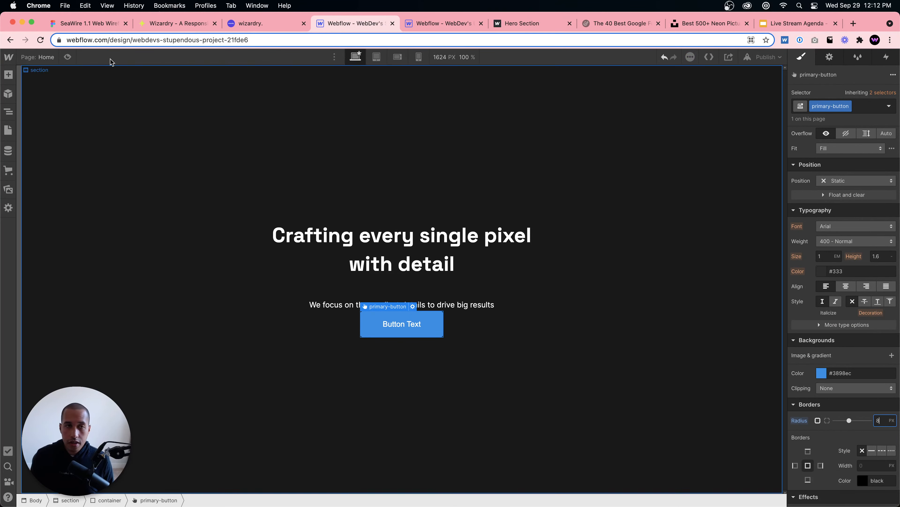
left_click(84, 24)
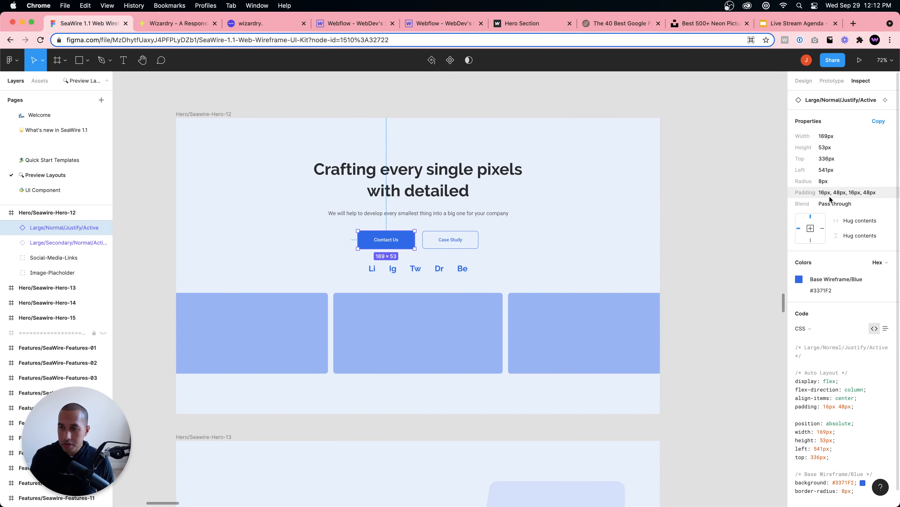
left_click(350, 24)
left_click(411, 324)
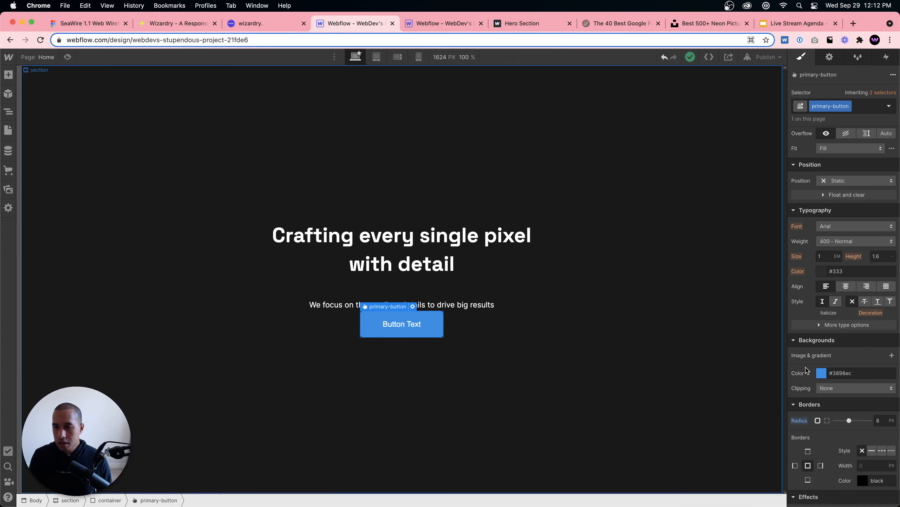
- Set the primary-button's font to Inter and change its label to "Contact Us"
left_click(839, 226)
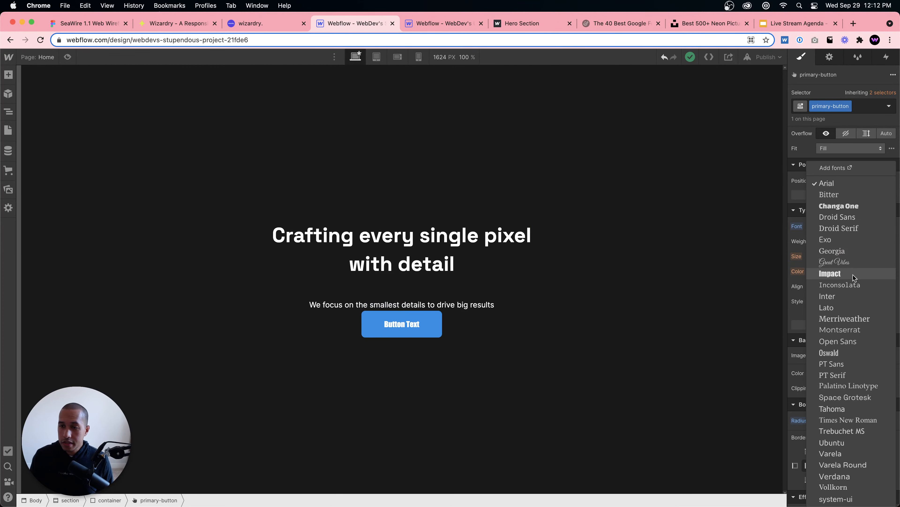
left_click(829, 296)
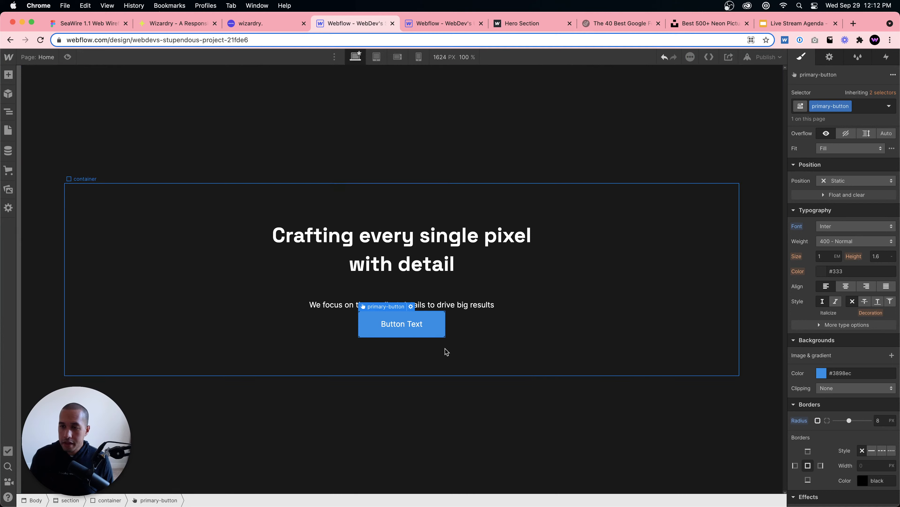
double_click(409, 323)
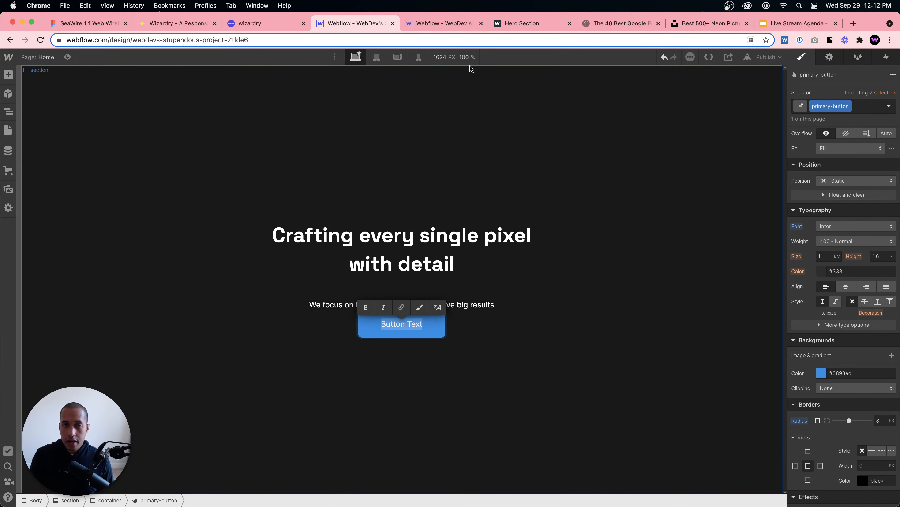
type("Contacct")
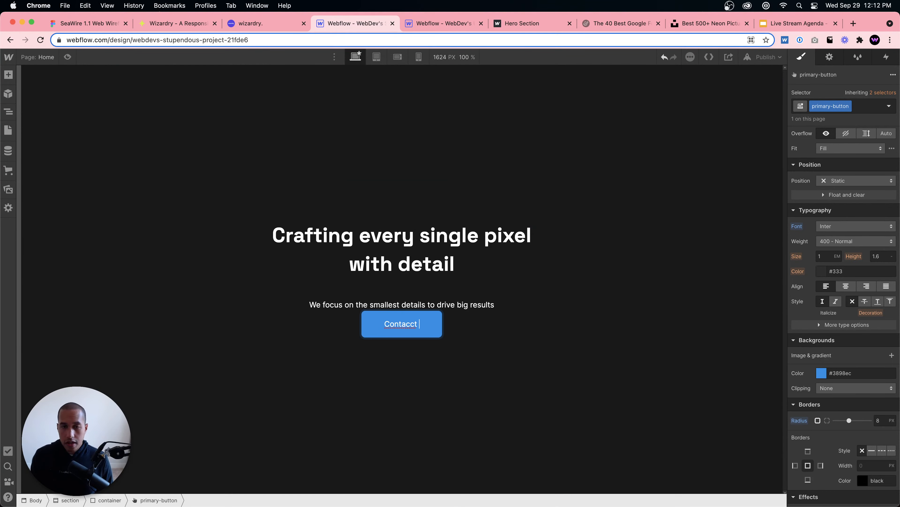
key("BackSpace")
key("BackSpace")
type("t Us")
key("Escape")
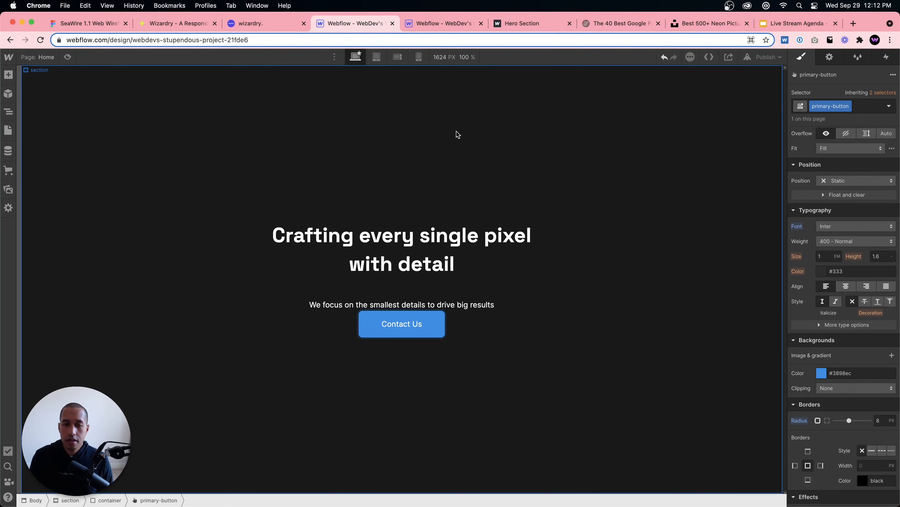
- Look up the button colour in the reference Webflow project and set the new primary-button's background to hue 250, saturation 60, brightness 100
left_click(446, 24)
scroll(823, 328, "down", 5)
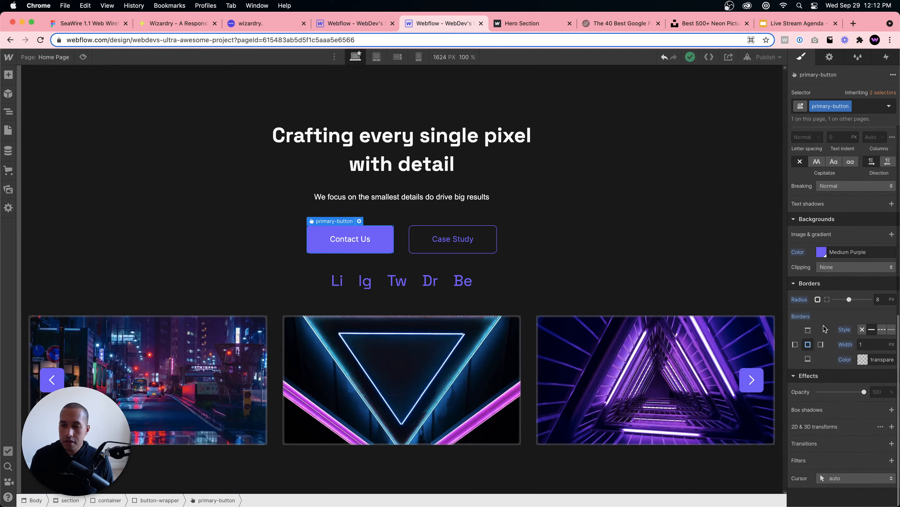
left_click(821, 252)
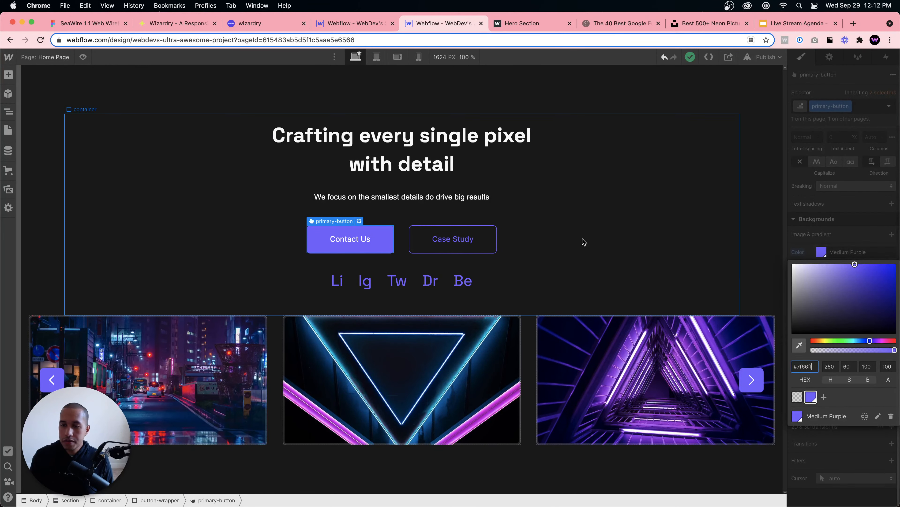
left_click(353, 24)
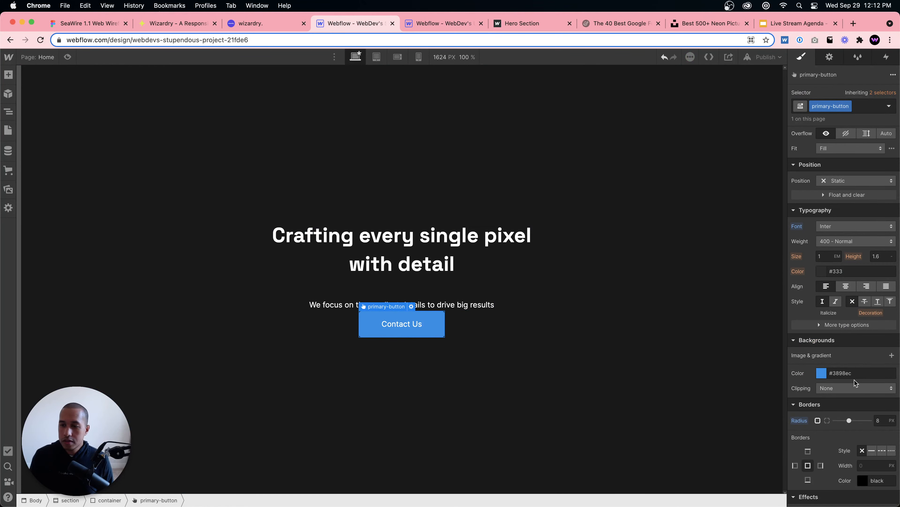
left_click(821, 373)
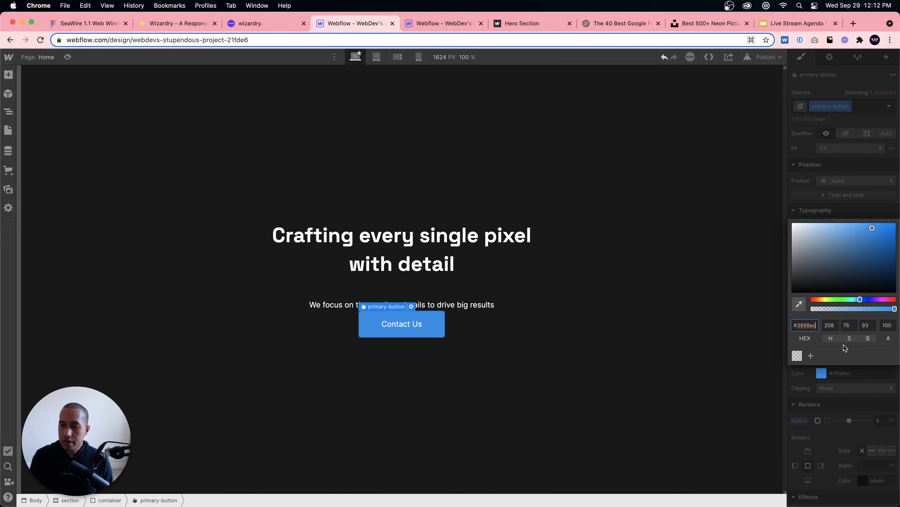
left_click(831, 325)
type("250")
key("Tab")
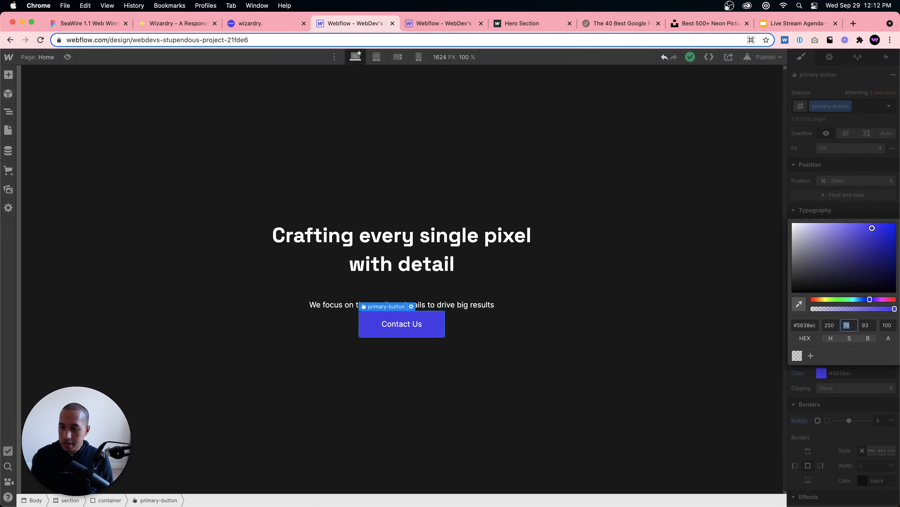
key("Tab")
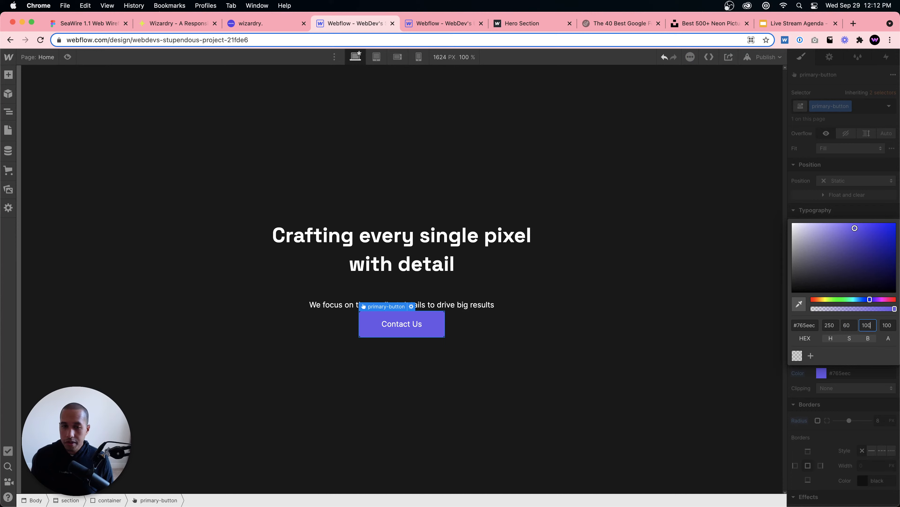
type("100")
key("Return")
- Try other background hues on the primary-button, going down to 130, and bring the hue back to 250
left_click(837, 325)
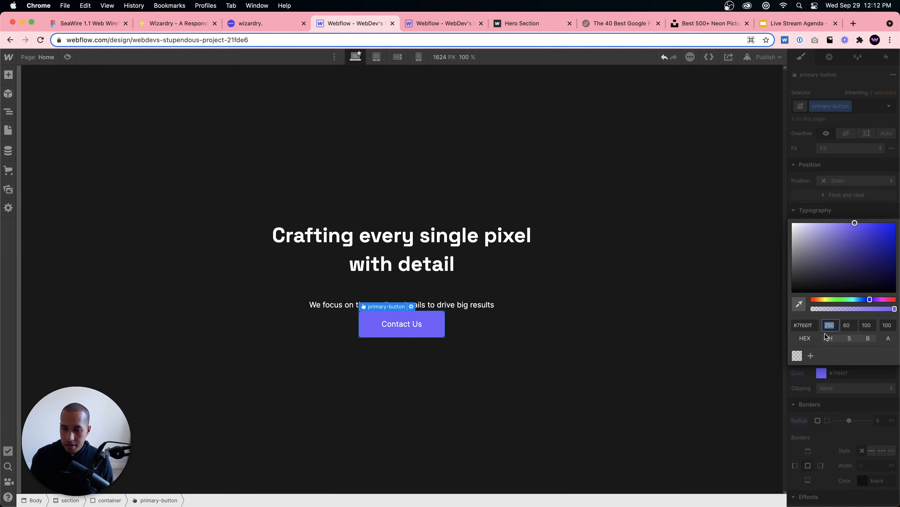
type("210")
key("BackSpace")
key("BackSpace")
key("BackSpace")
type("160")
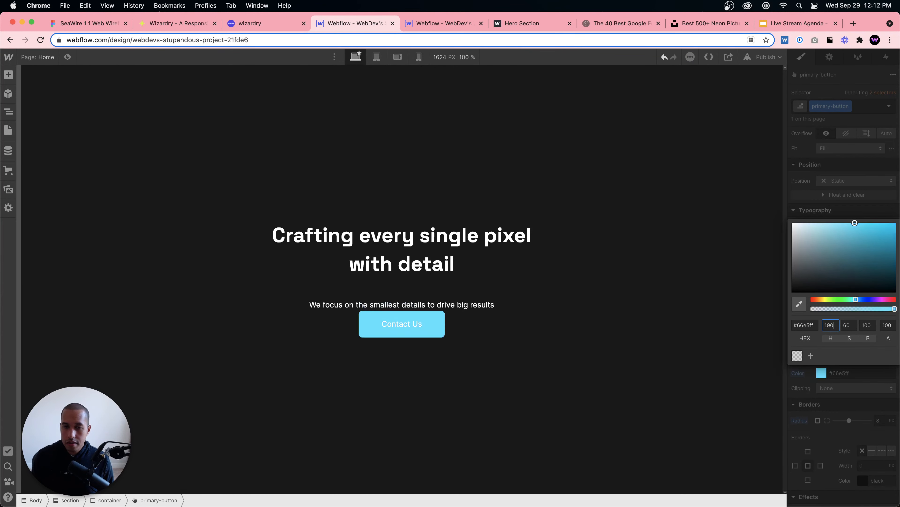
key("shift+Down")
key("shift+Down")
key("shift+Down")
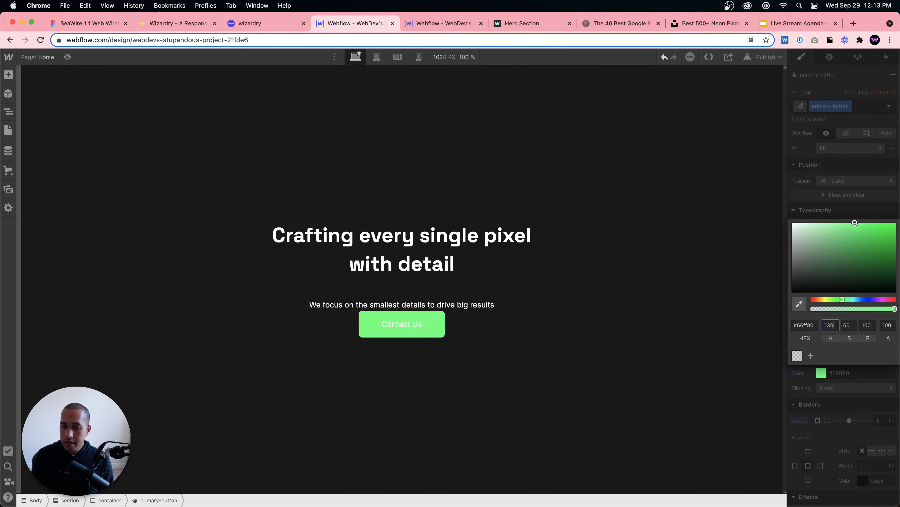
key("shift+Up")
key("shift+Up")
key("shift+Up")
key("shift+Up")
key("shift+Up")
key("shift+Up")
key("shift+Up")
key("shift+Up")
key("shift+Up")
key("shift+Up")
key("shift+Up")
key("shift+Up")
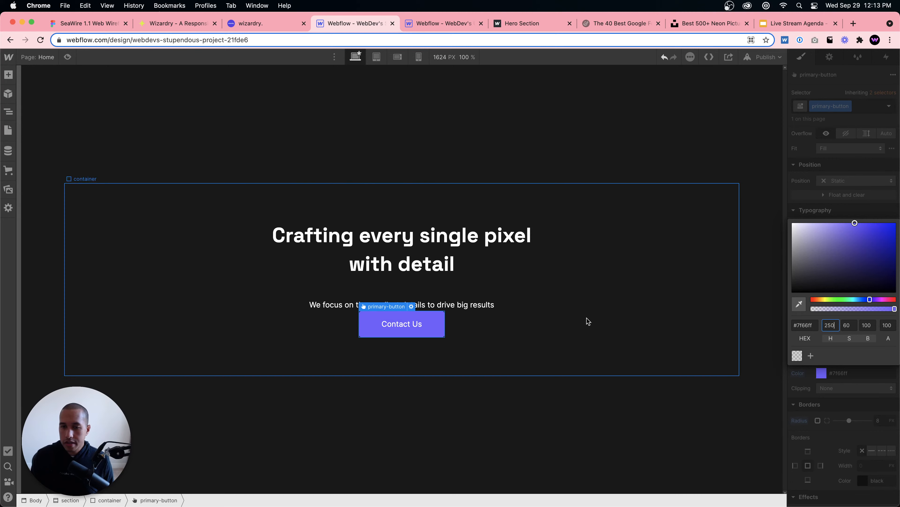
- Create the class hero-paragraph on the paragraph under the heading
left_click(479, 307)
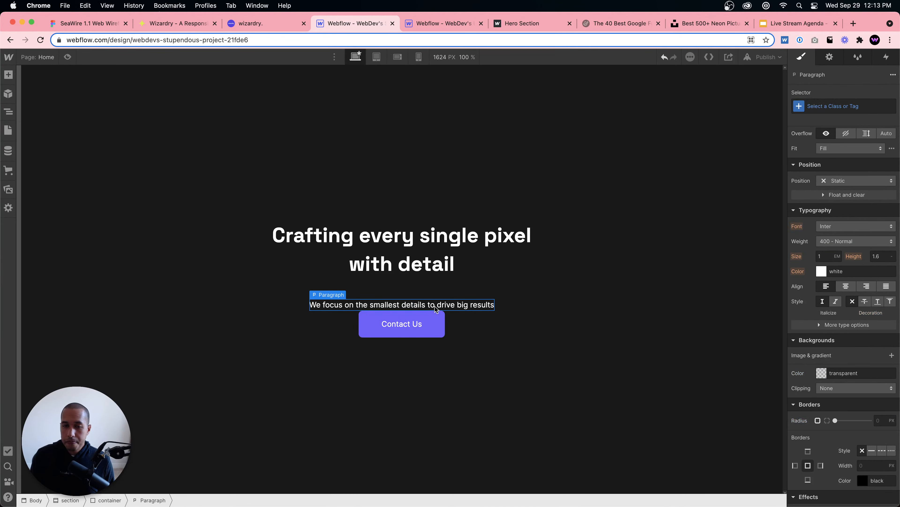
scroll(843, 248, "up", 6)
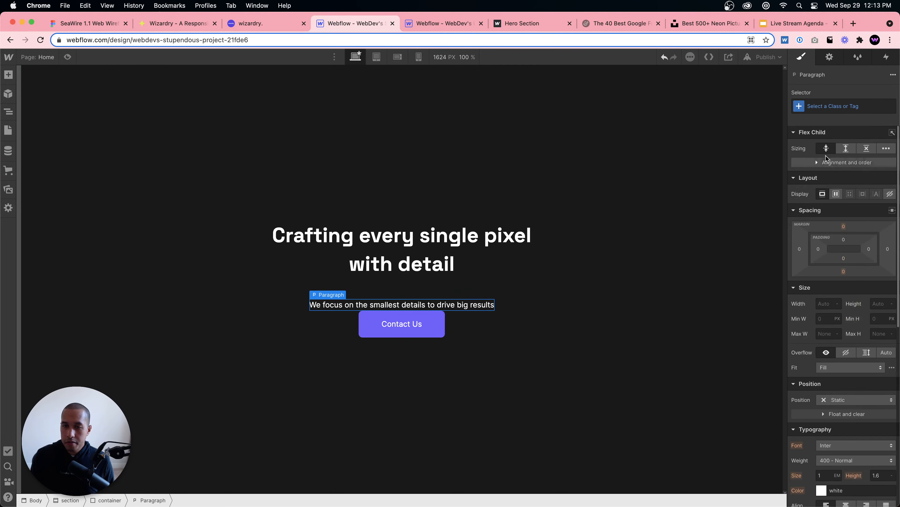
left_click(825, 106)
type("hero-paragraph")
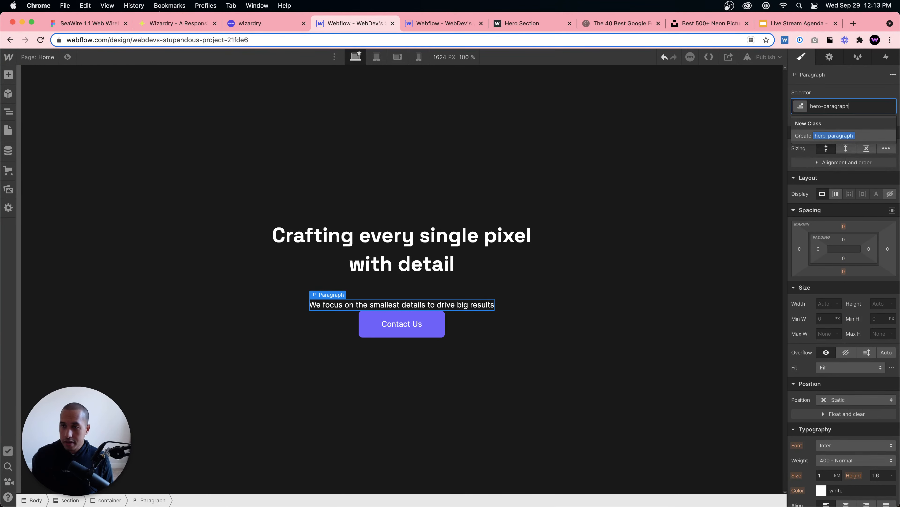
key("Return")
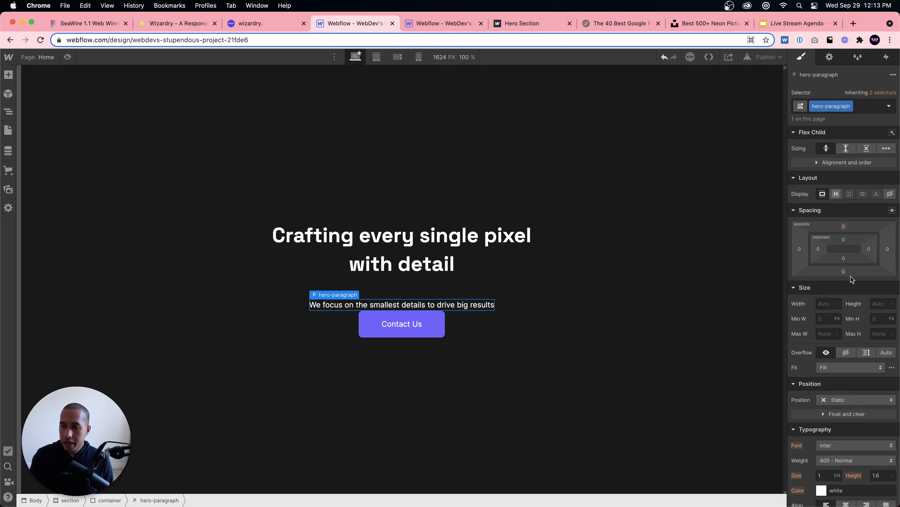
- Give the hero-paragraph a bottom margin of 1em and increase it for more space above the button
left_click(844, 271)
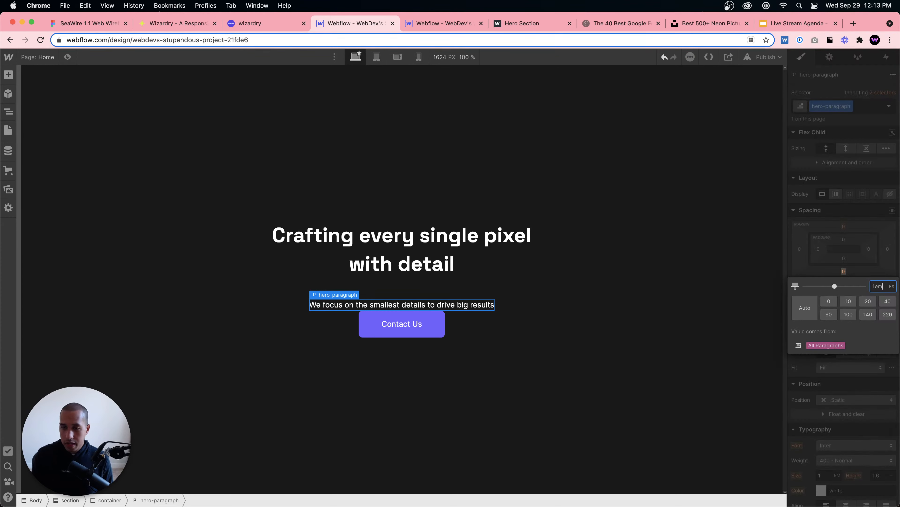
type("1em")
key("Return")
left_click(844, 272)
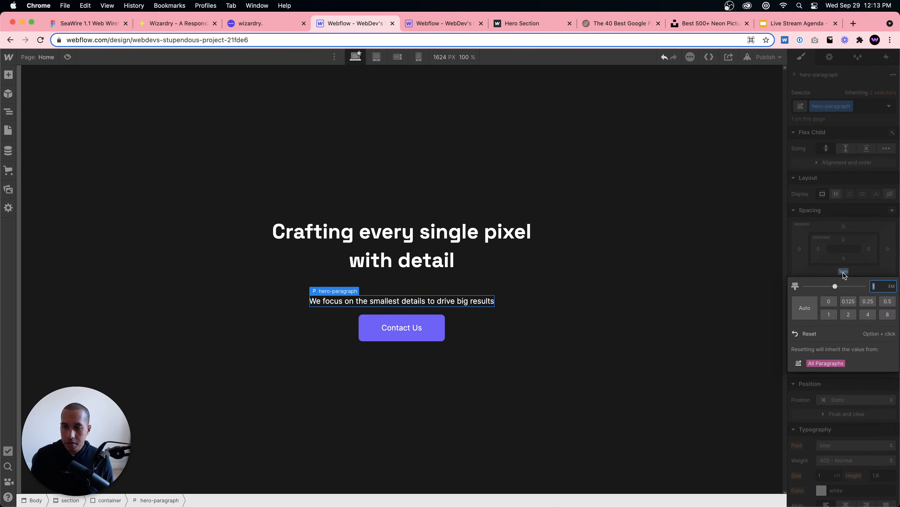
key("Return")
- Add a div block inside the container and nest the primary-button in it
left_click(426, 334)
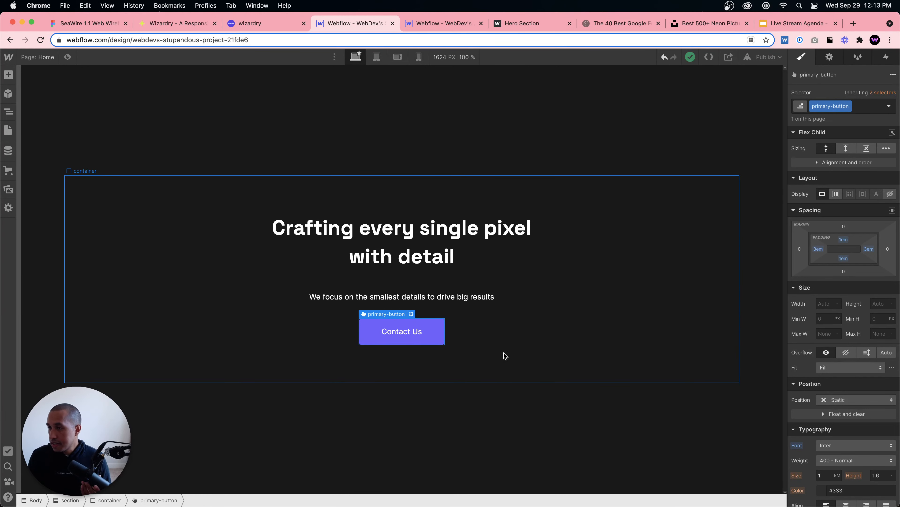
left_click(13, 113)
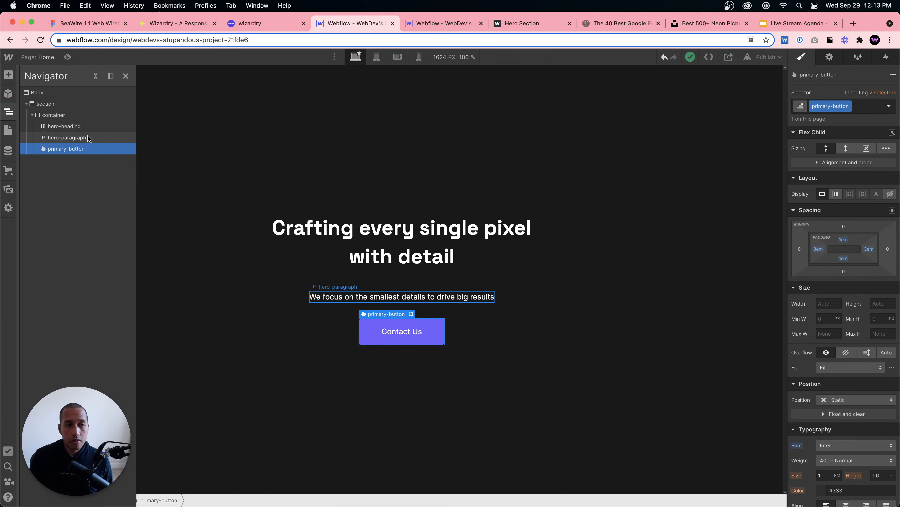
left_click(56, 116)
key("super+e")
key("Return")
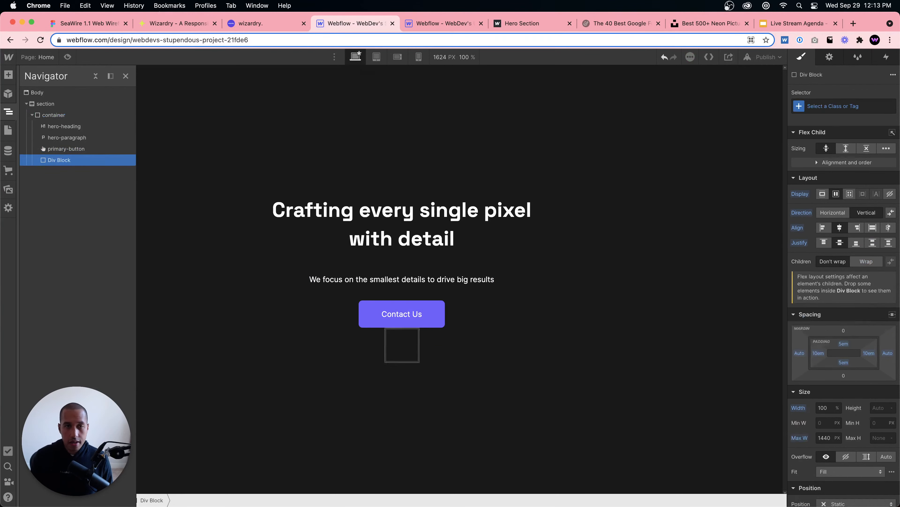
left_click_drag(50, 165, 69, 149)
left_click(67, 158)
left_click(52, 149)
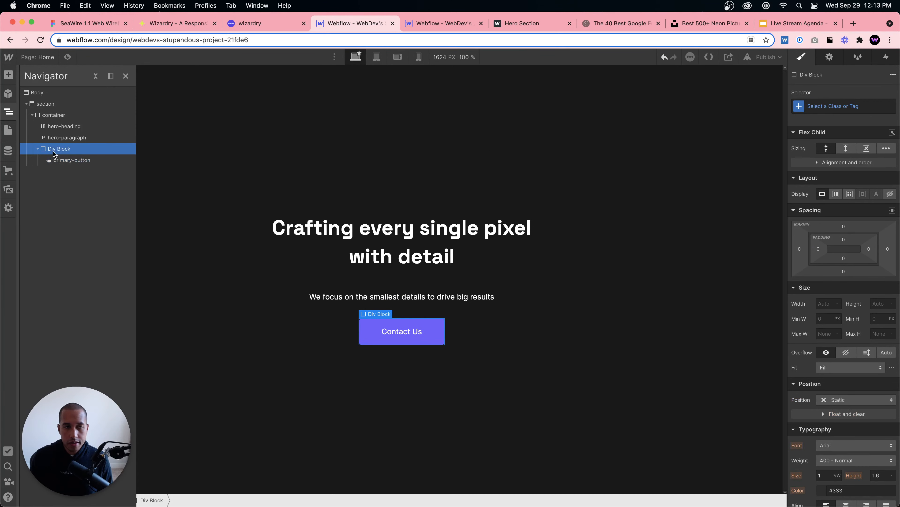
- Give the new div block the class button-wrapper and set it to a horizontal flex layout with stretch alignment
left_click(848, 107)
type("button-wrapper")
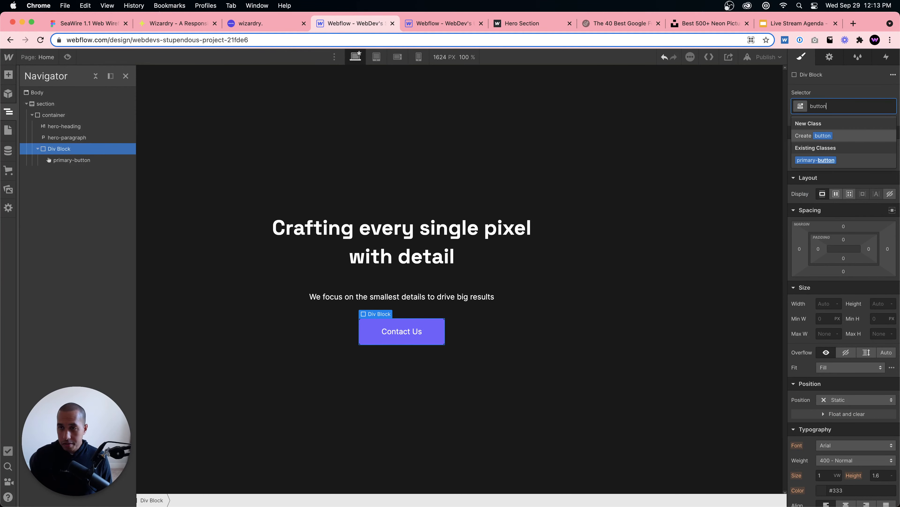
key("Return")
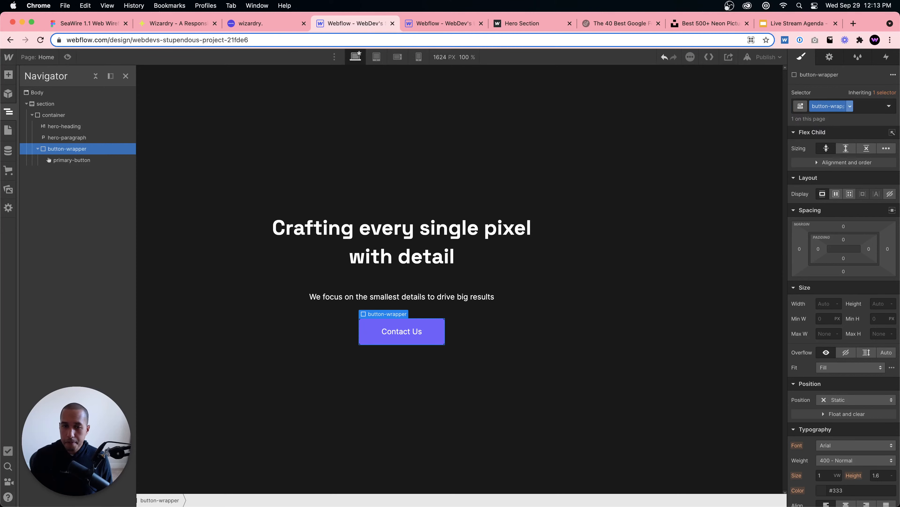
left_click(836, 194)
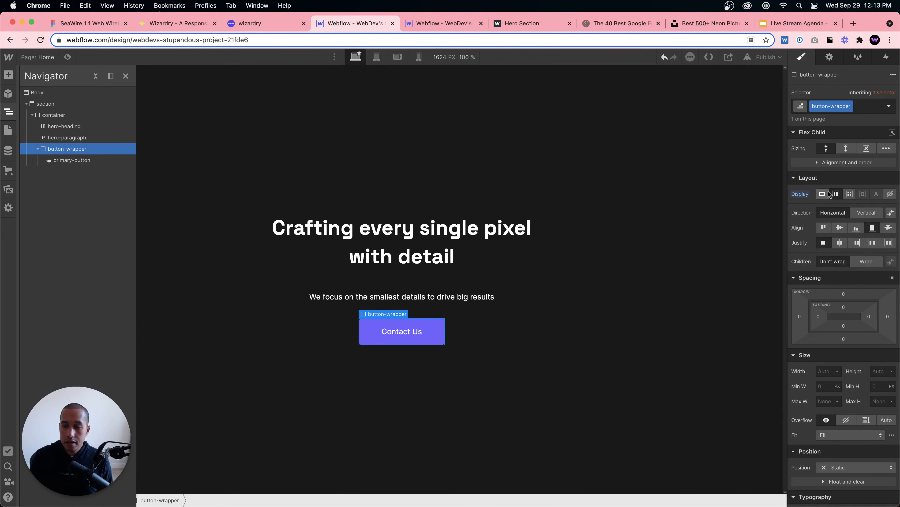
left_click(872, 229)
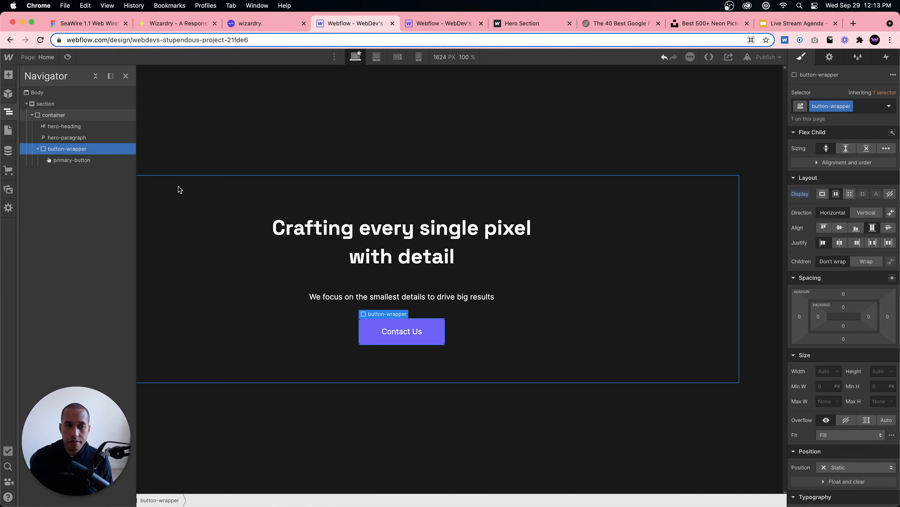
- Duplicate the primary-button inside the button-wrapper, then duplicate its class on the copy and rename that class secondary-button
left_click(84, 161)
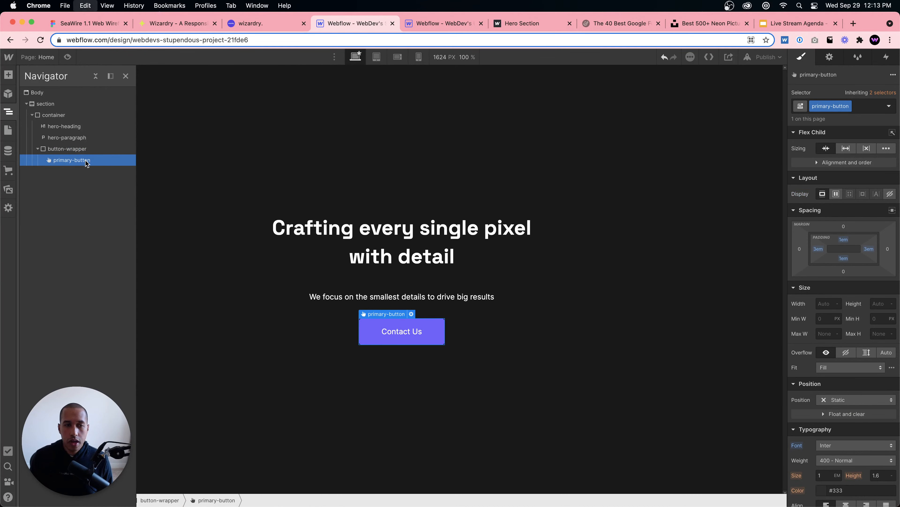
key("super+d")
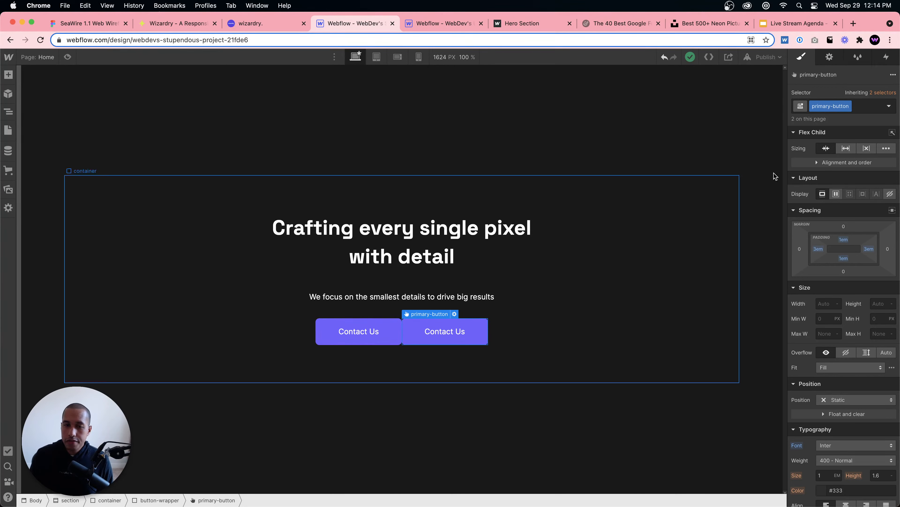
left_click(849, 106)
left_click(837, 131)
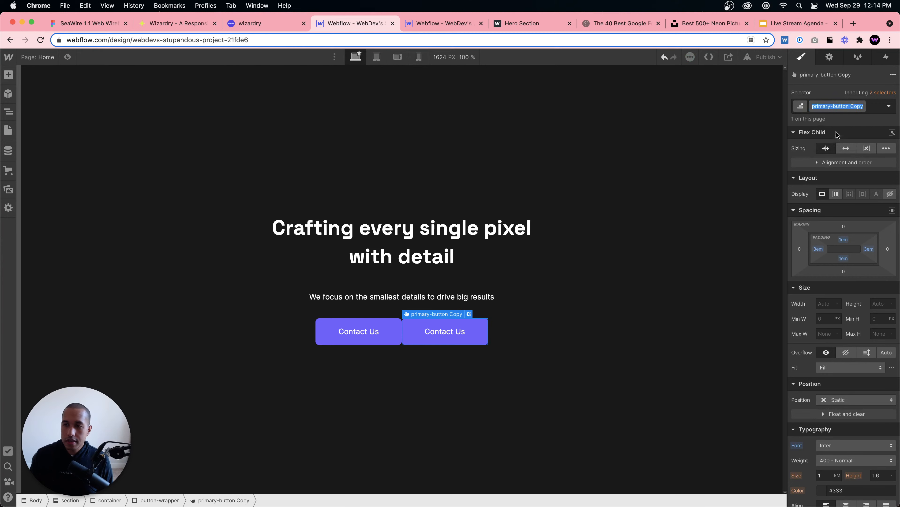
type("d")
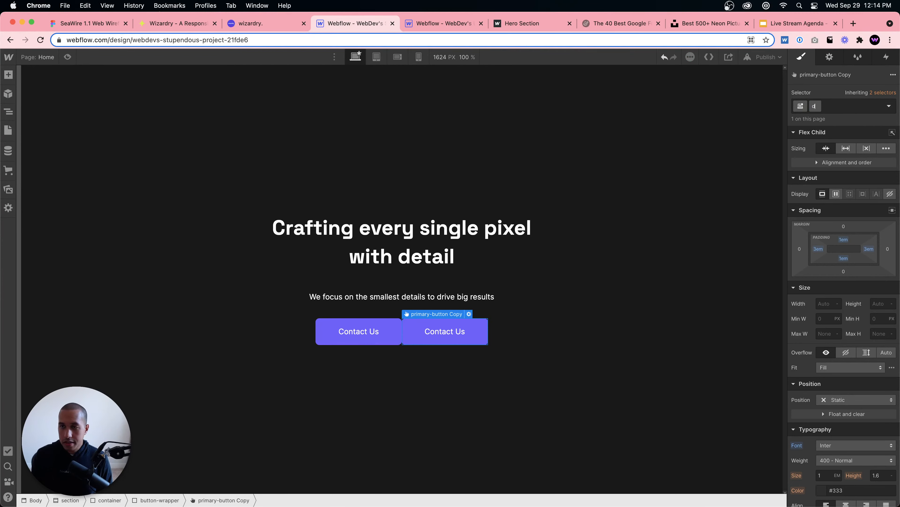
key("BackSpace")
key("BackSpace")
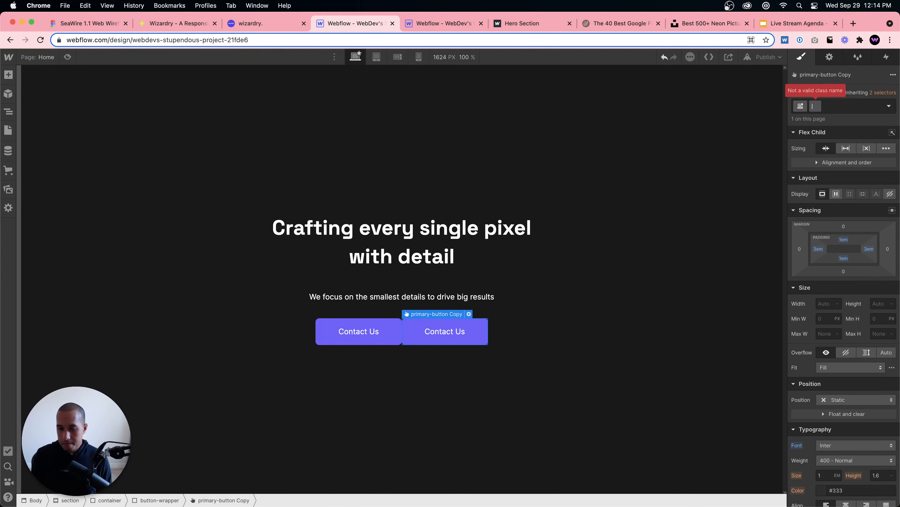
type("secondary-")
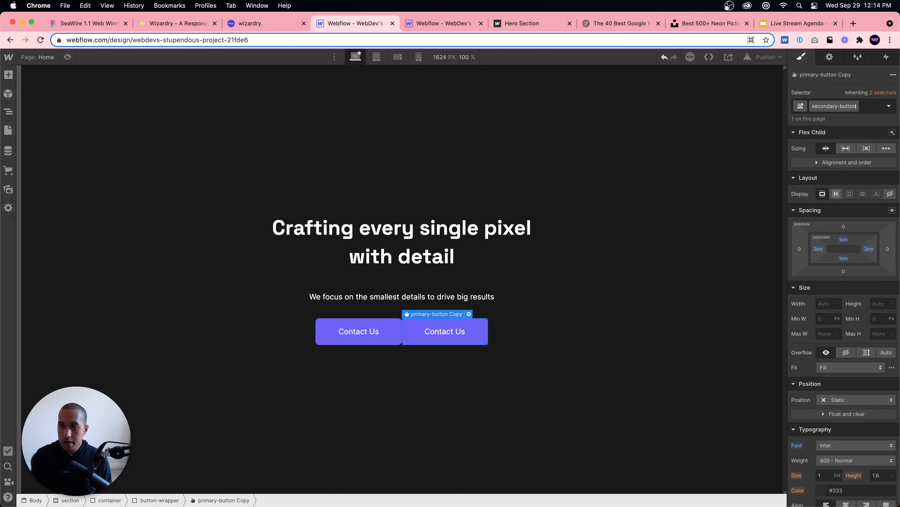
type("button")
key("Return")
- Save the primary-button's purple background color #7f66ff as a reusable color swatch
left_click(383, 333)
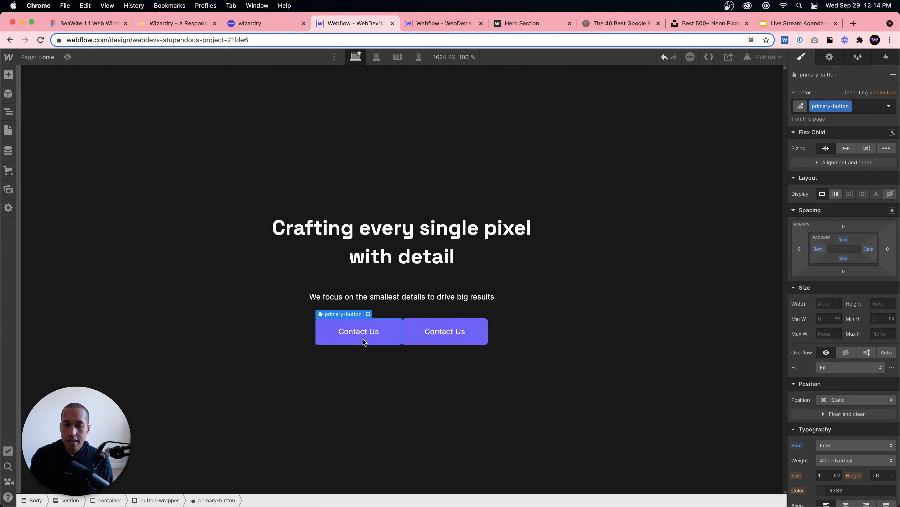
scroll(827, 386, "down", 5)
left_click(822, 411)
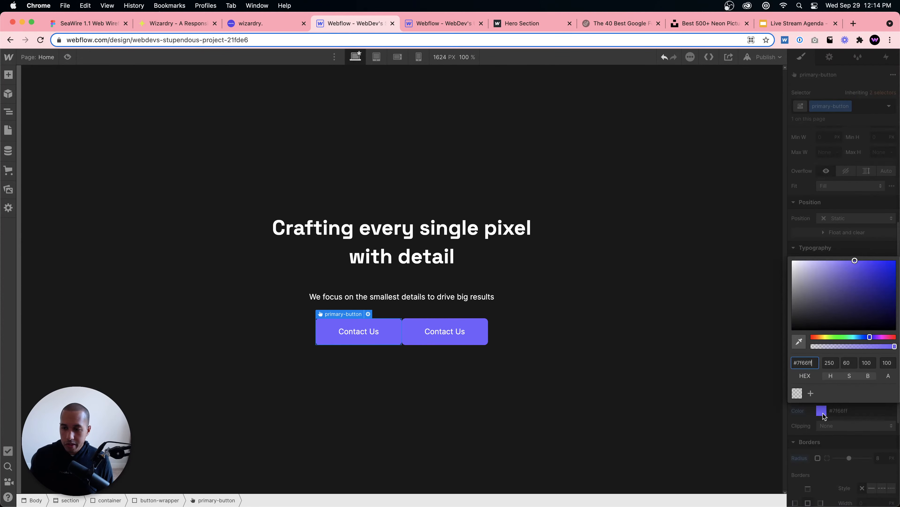
left_click(811, 393)
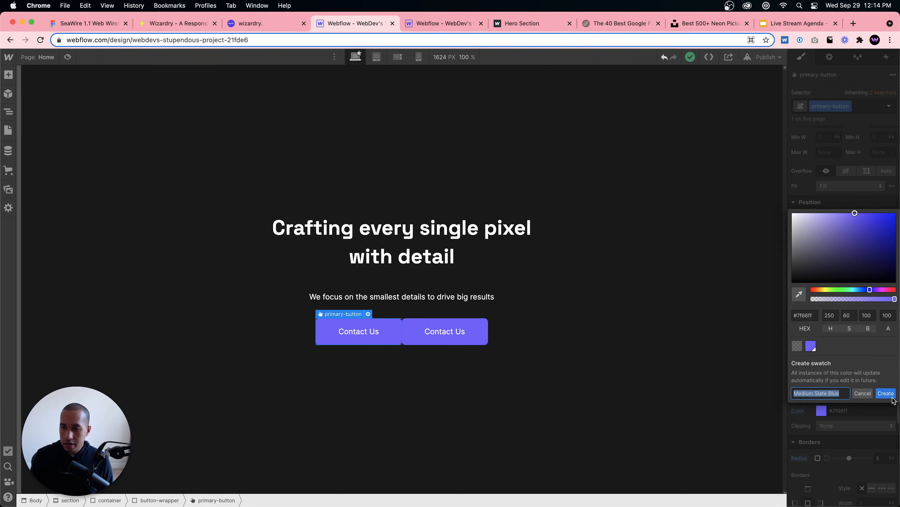
left_click(886, 393)
- Set the secondary-button's background color to transparent
left_click(472, 337)
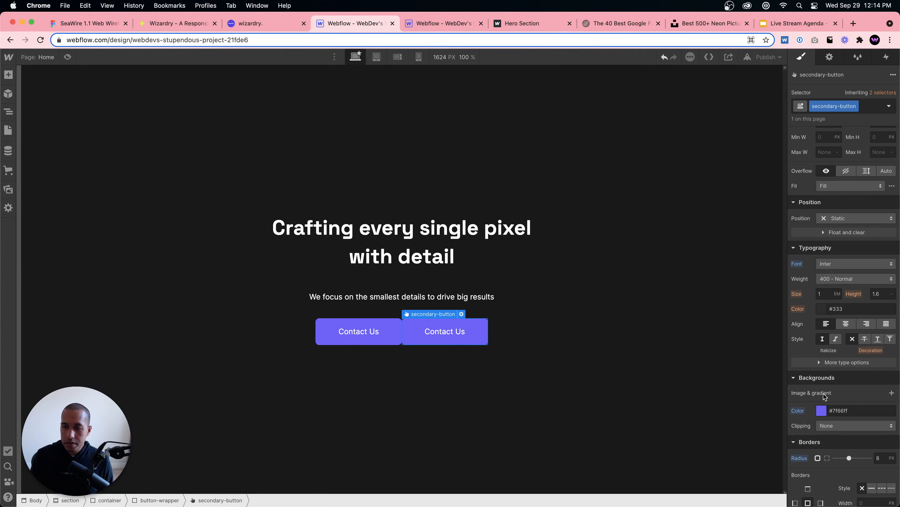
left_click(828, 409)
left_click(797, 393)
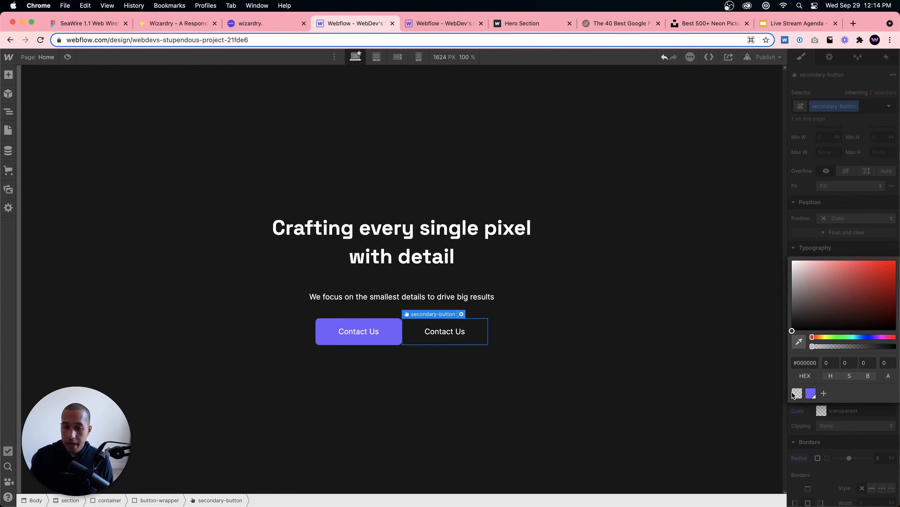
left_click(839, 247)
- Give the secondary-button a solid 1 px border and apply the saved purple swatch to both border and text
scroll(870, 440, "down", 3)
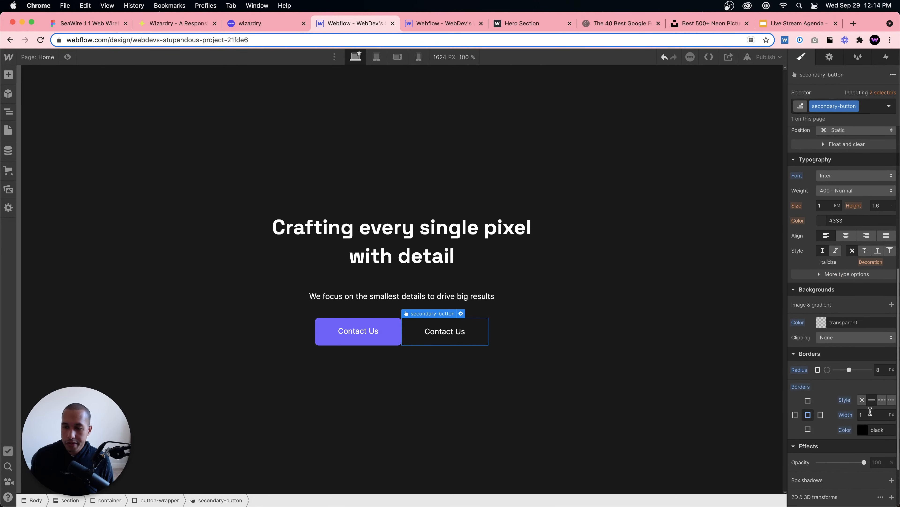
left_click(858, 430)
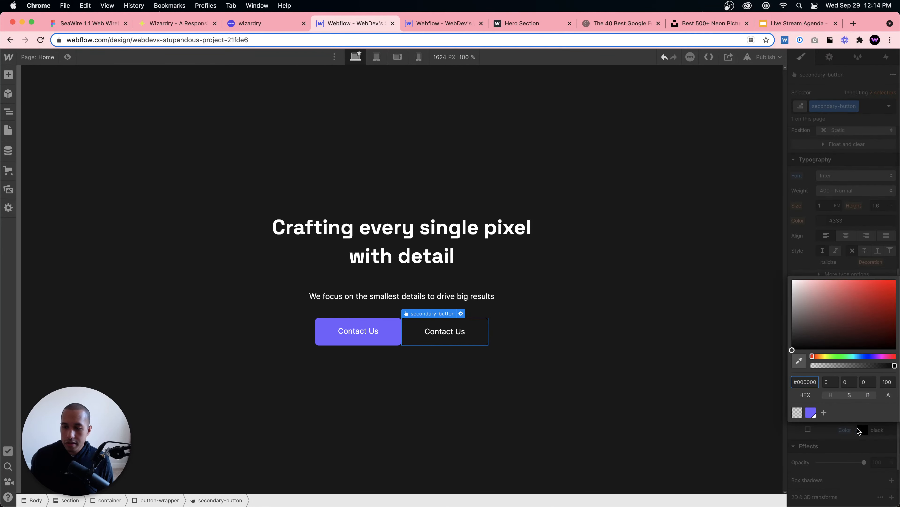
left_click(811, 413)
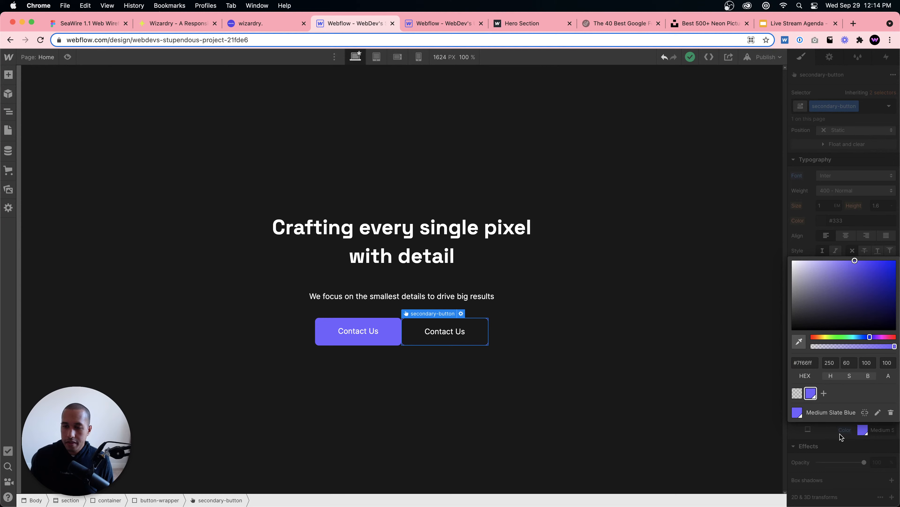
left_click(845, 441)
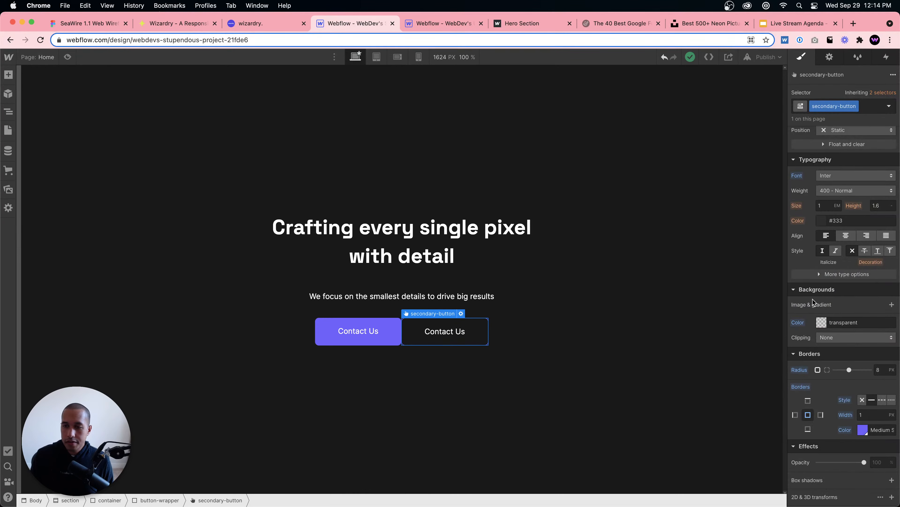
left_click(824, 222)
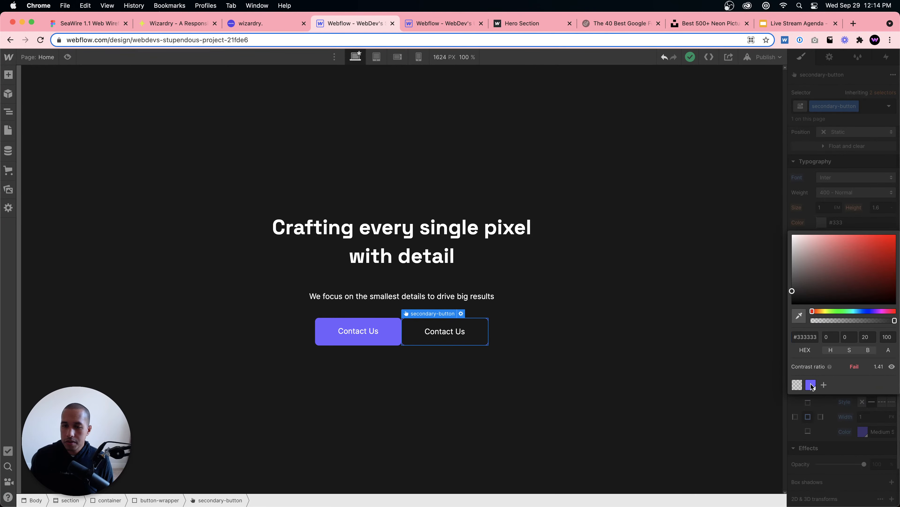
left_click(606, 333)
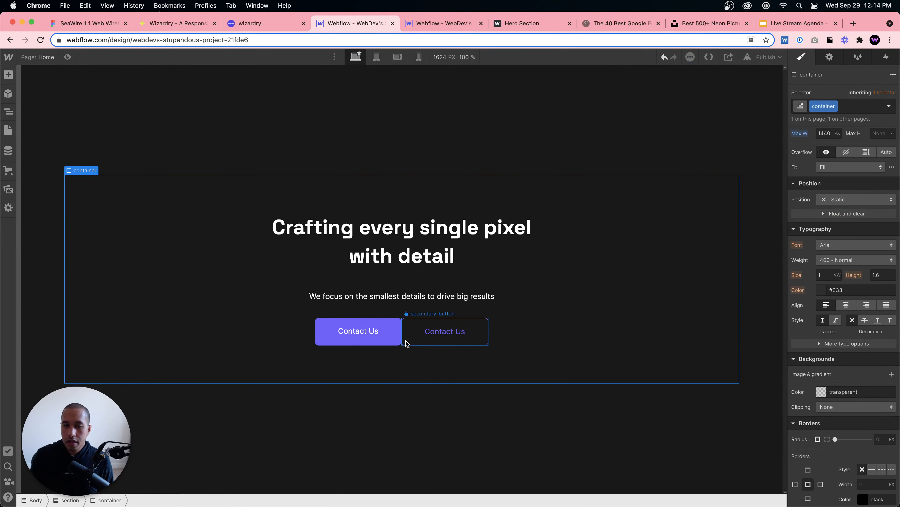
- Set the primary-button's left and right margins to 1em
left_click(399, 344)
scroll(871, 261, "up", 10)
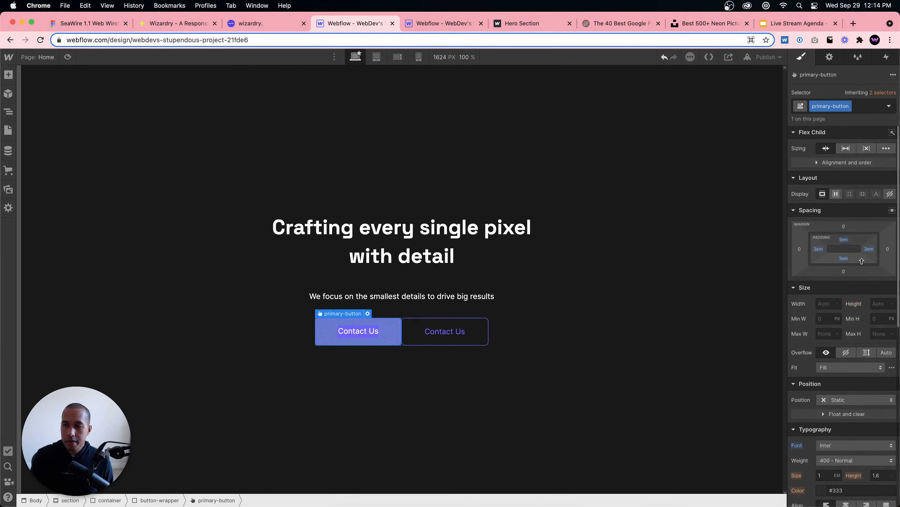
left_click(799, 248)
type("1")
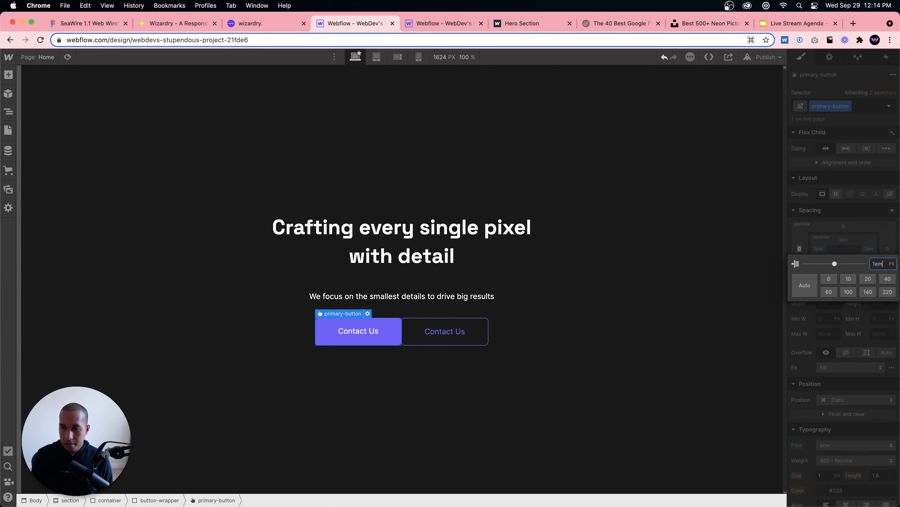
type("em")
key("Return")
left_click(888, 250)
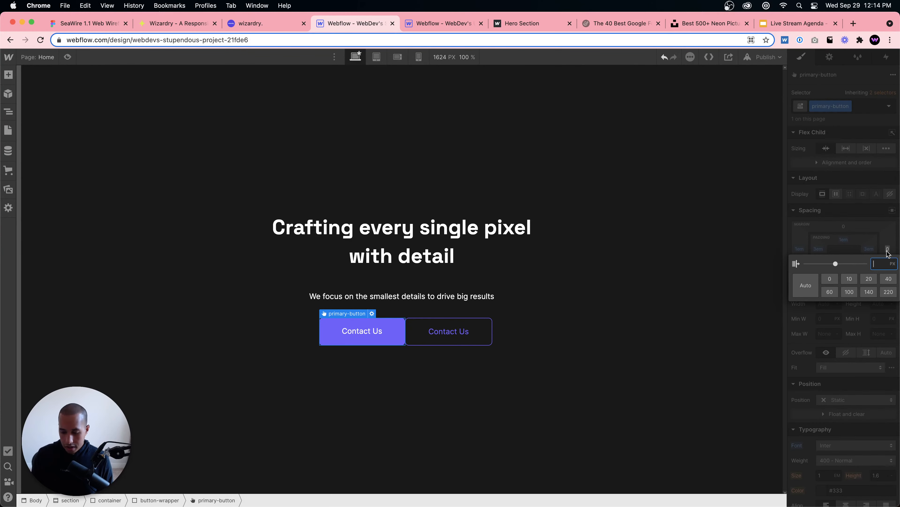
type("1em")
key("Return")
- Set the secondary-button's left and right margins to 1em
left_click(449, 331)
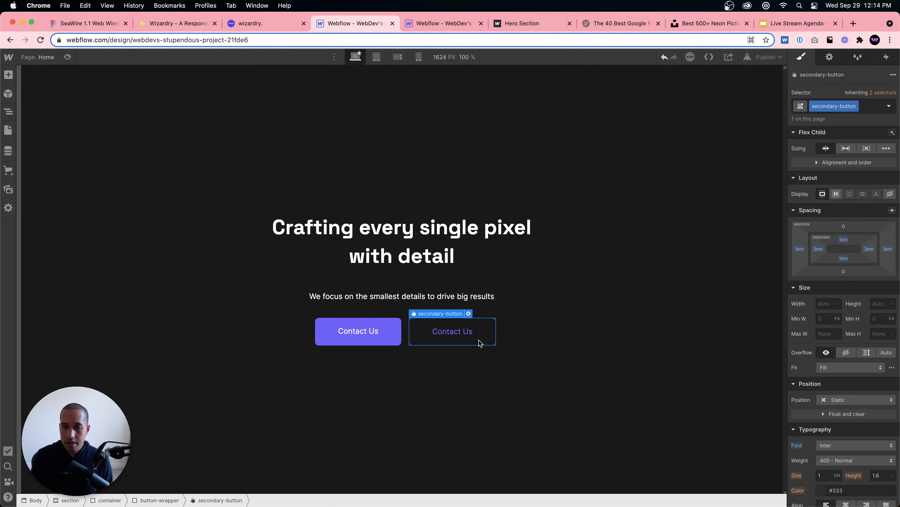
left_click(799, 249)
type("1")
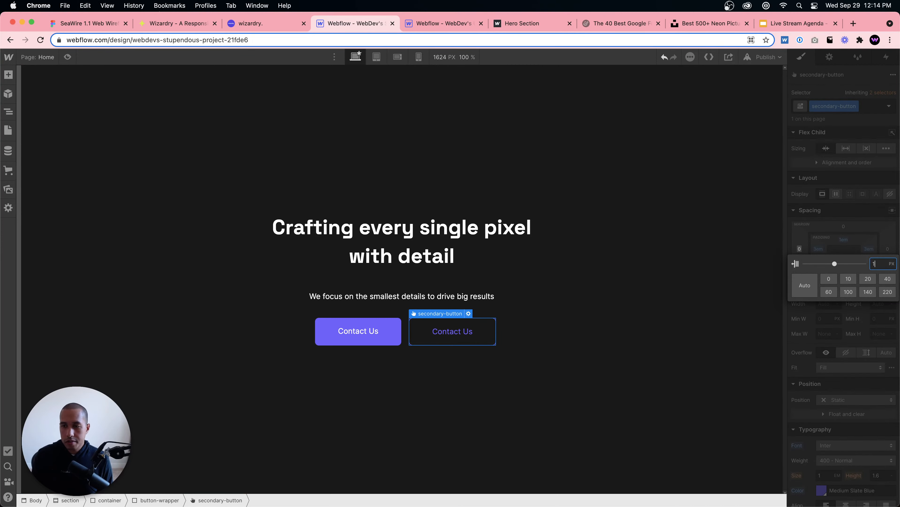
type("em")
key("Return")
left_click(887, 249)
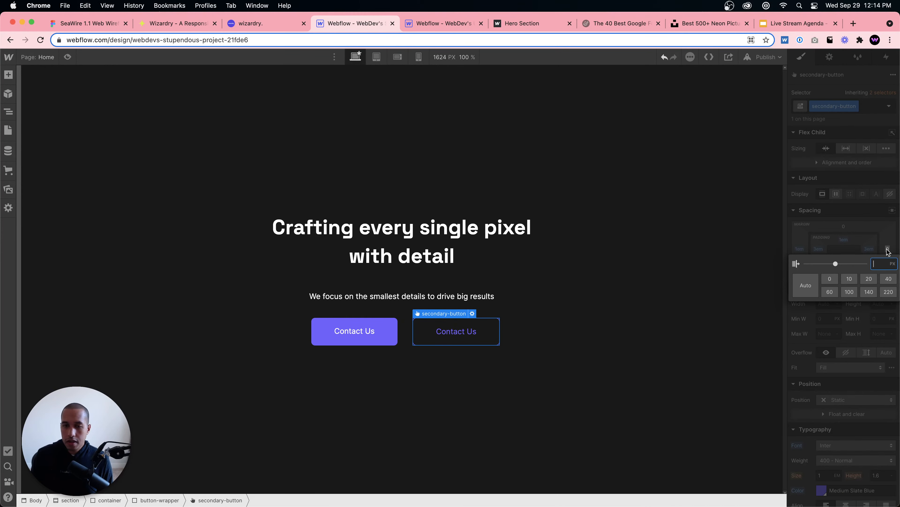
type("1em")
key("Return")
- Center the buttons horizontally within the button-wrapper through its flex justification
left_click(398, 337)
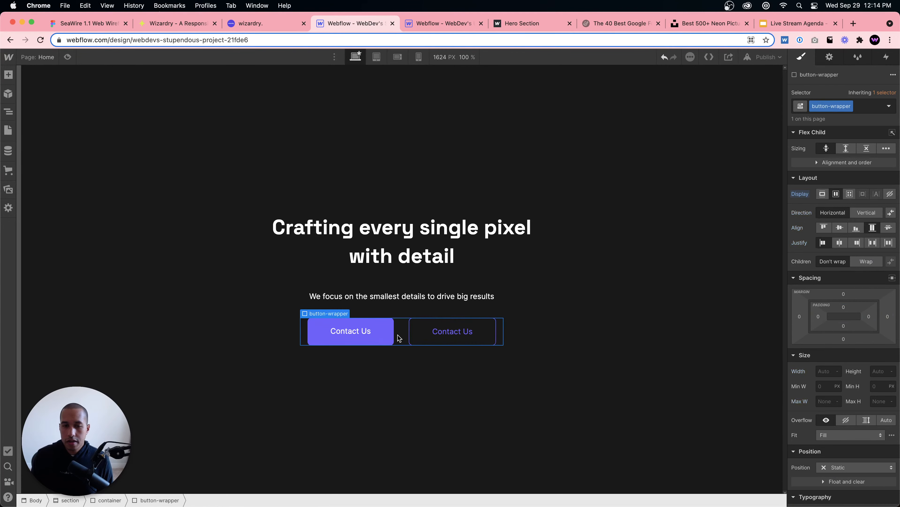
left_click(841, 242)
left_click(589, 356)
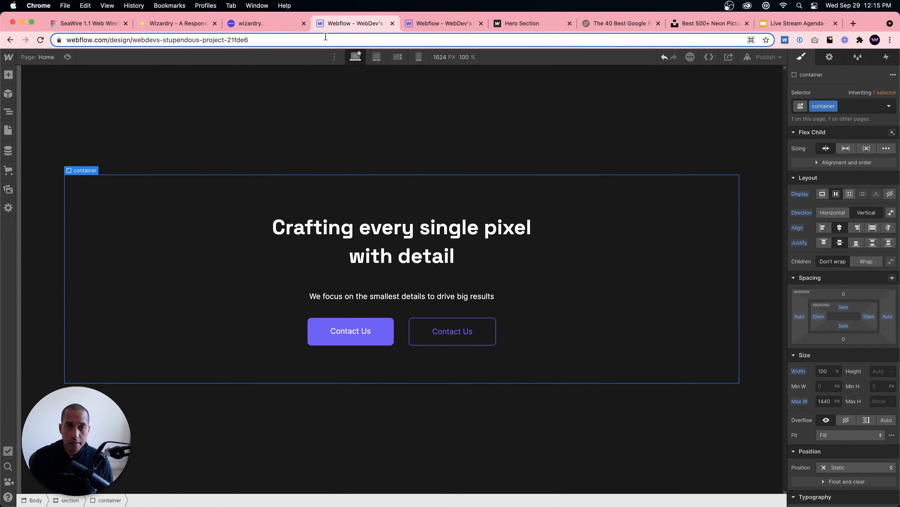
- Examine the social media links below the buttons in the published hero section and in the Figma wireframe
left_click(513, 23)
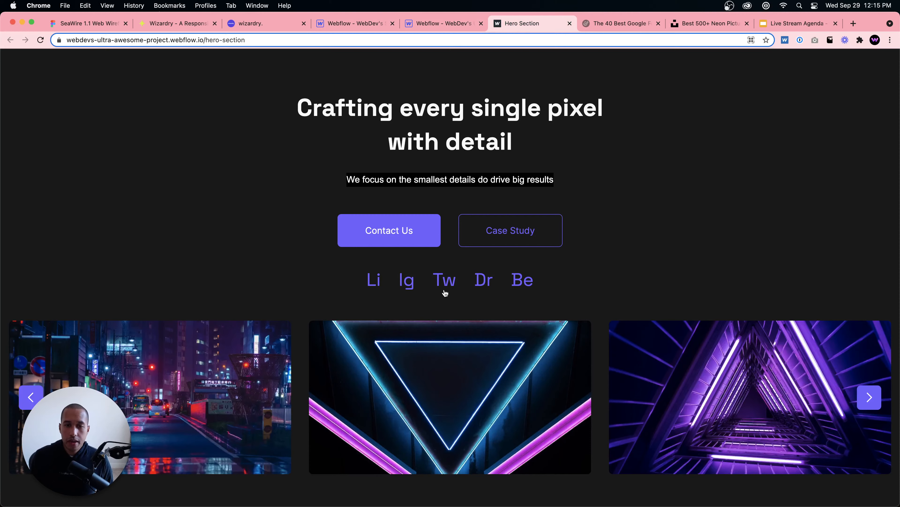
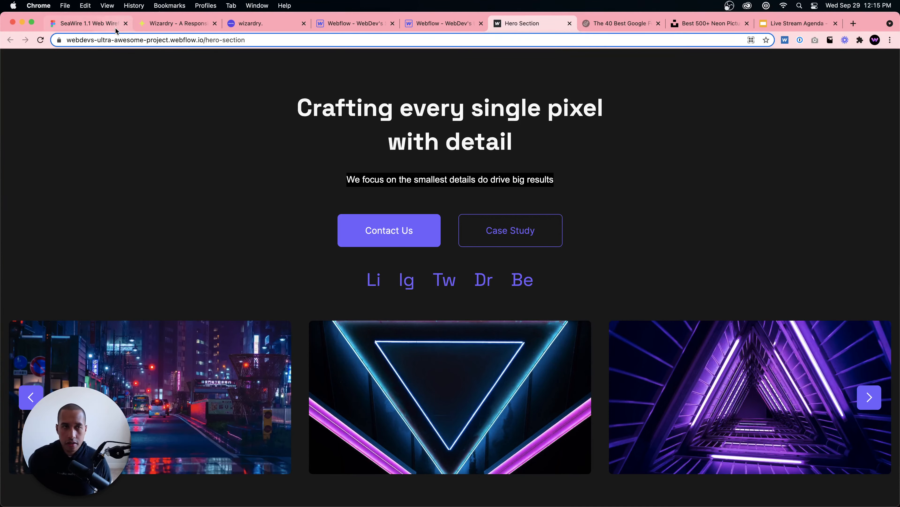
left_click(99, 26)
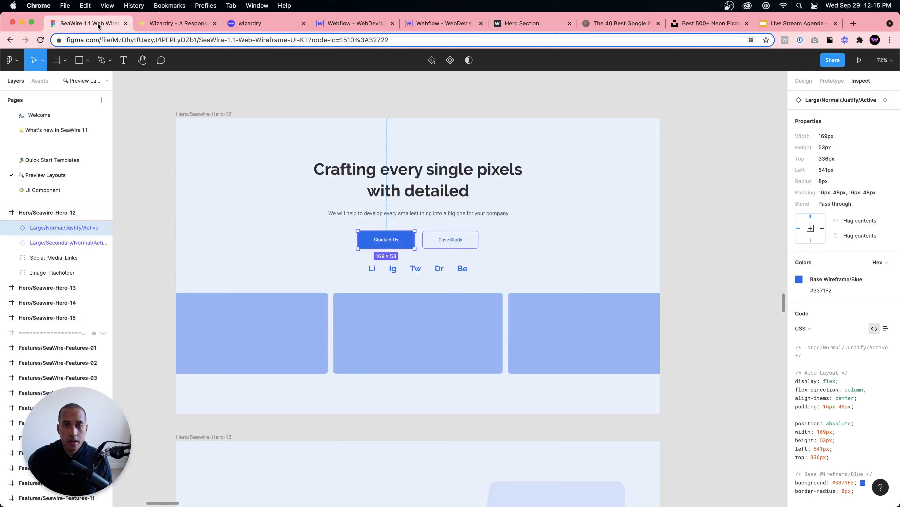
left_click(413, 272)
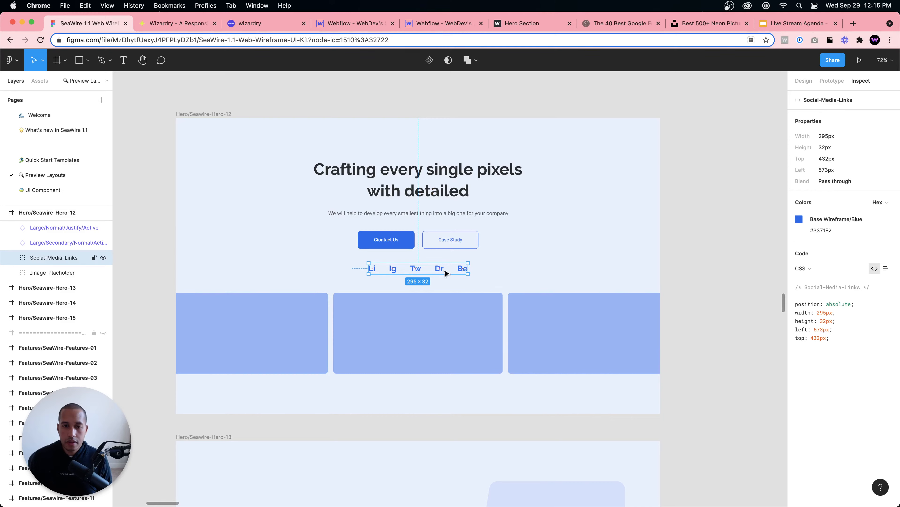
- Switch back to the hero project in Webflow and add a div block with class social-wrapper below the buttons in the container
left_click(357, 24)
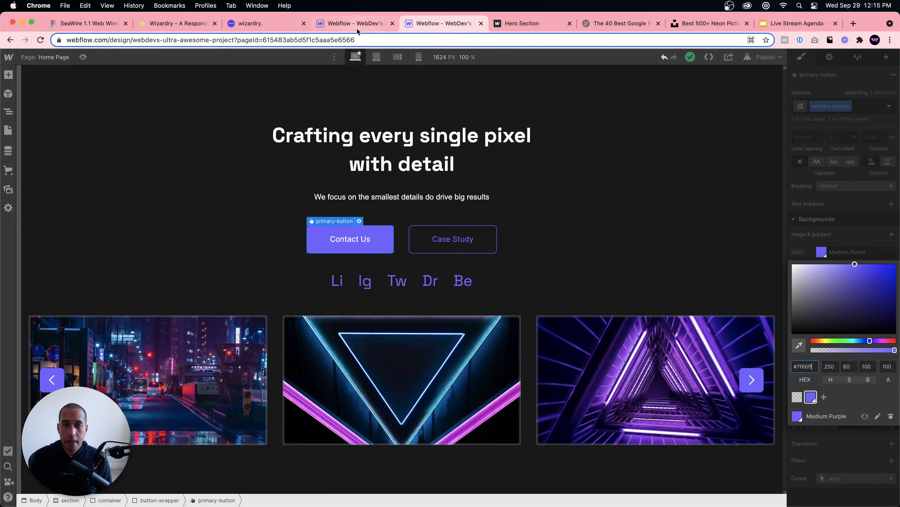
left_click(356, 22)
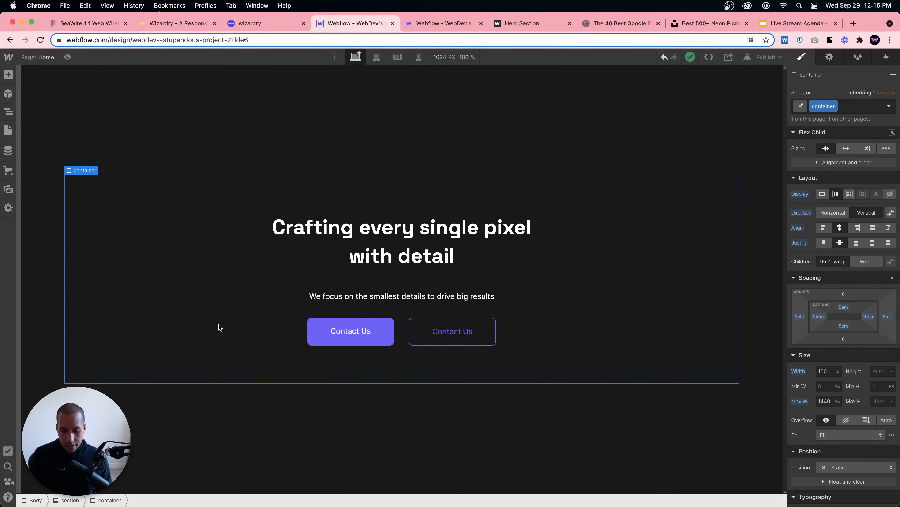
key("super+e")
key("Return")
left_click(834, 106)
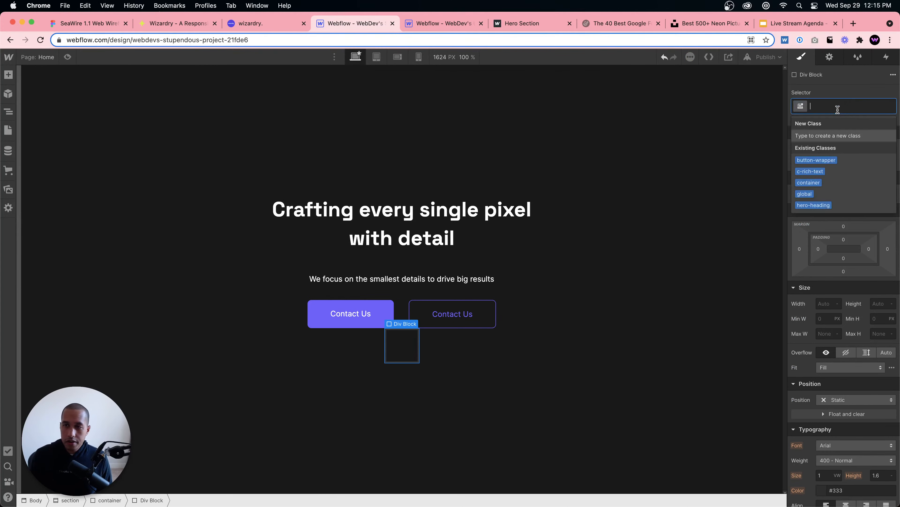
type("social-wrapper")
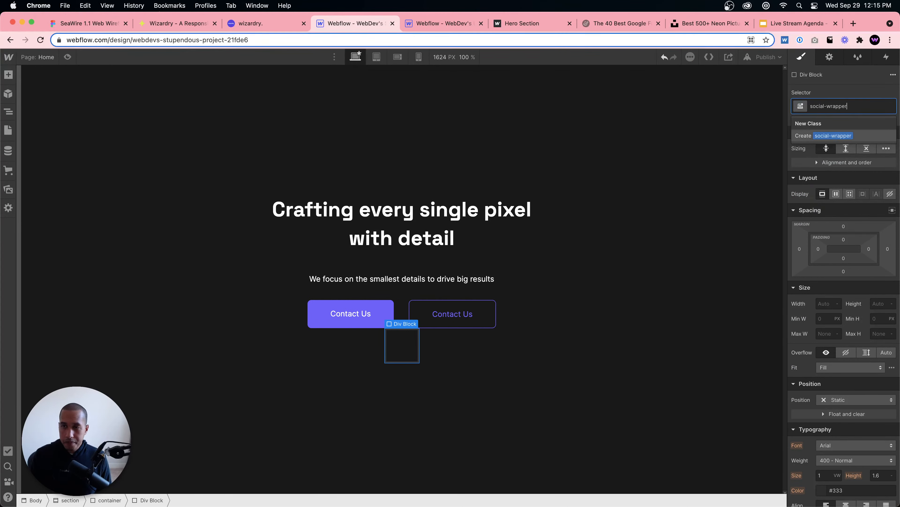
key("Return")
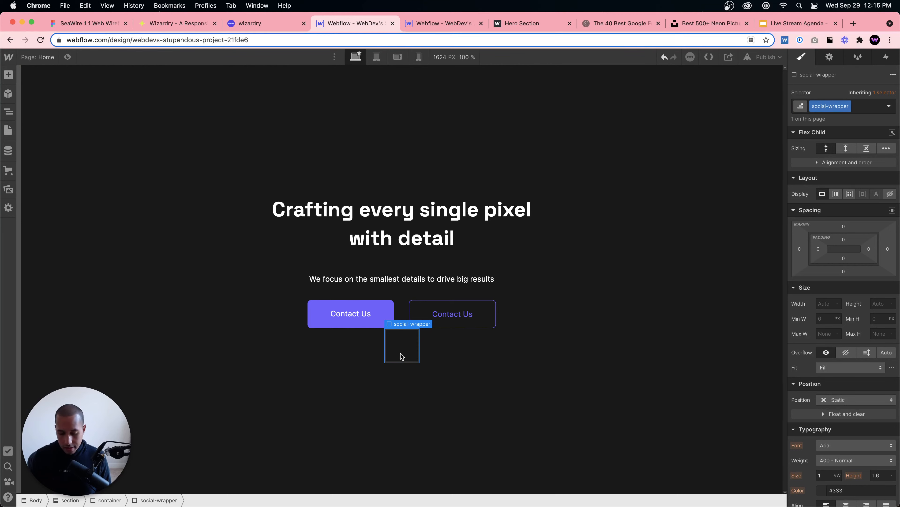
- Add a text link inside the social-wrapper and give it the class social-text-link
key("super+k")
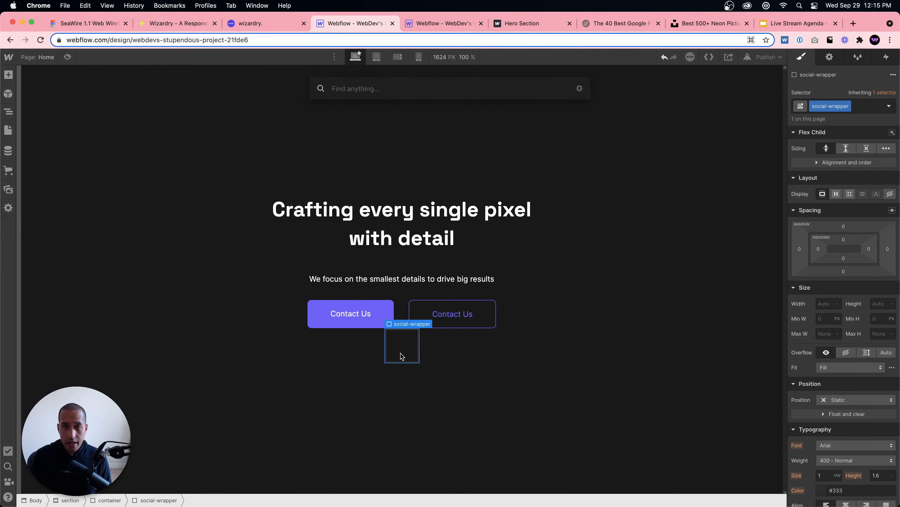
type("text link")
key("Return")
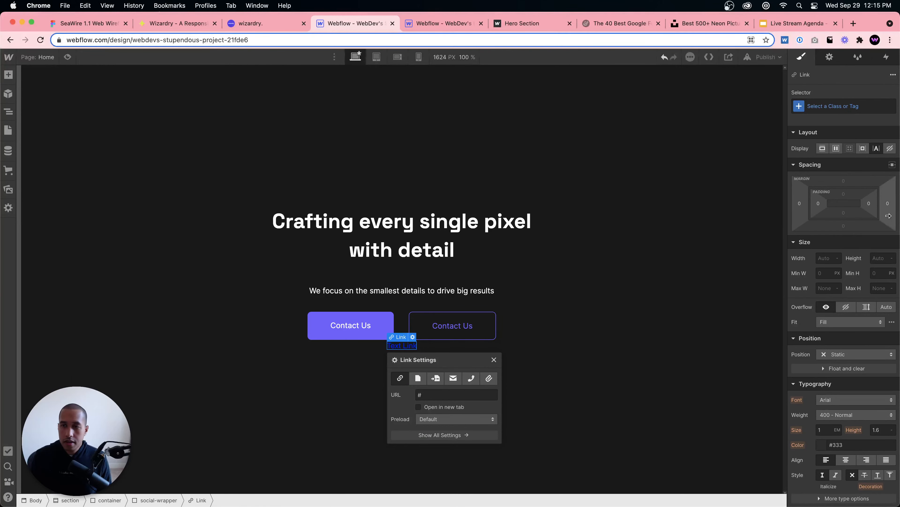
left_click(837, 107)
type("socia")
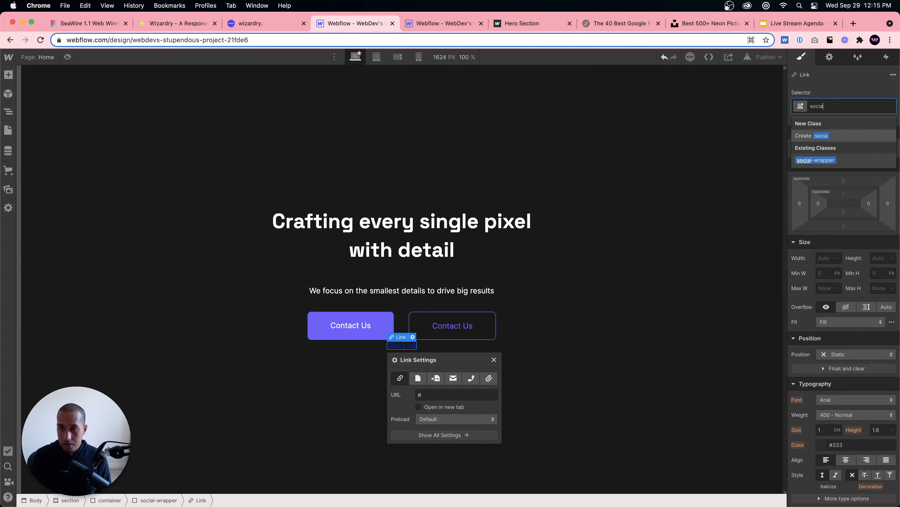
type("l-link")
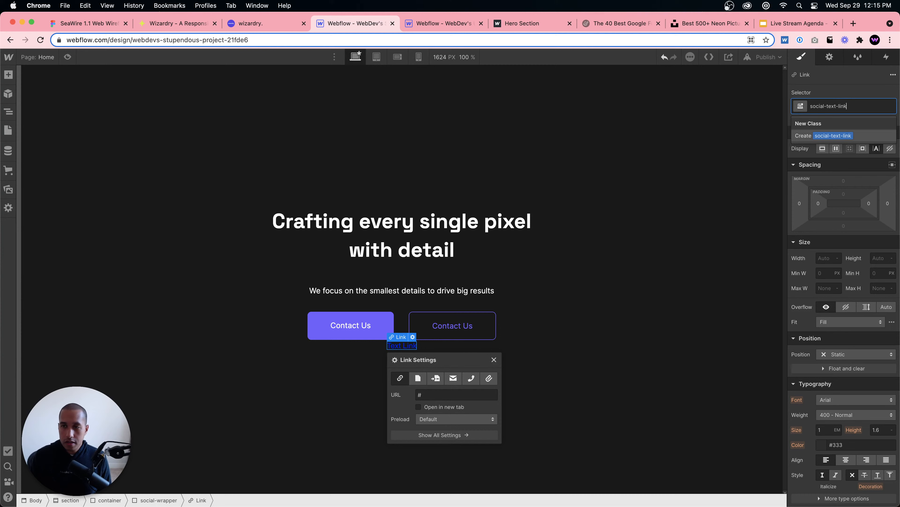
key("Return")
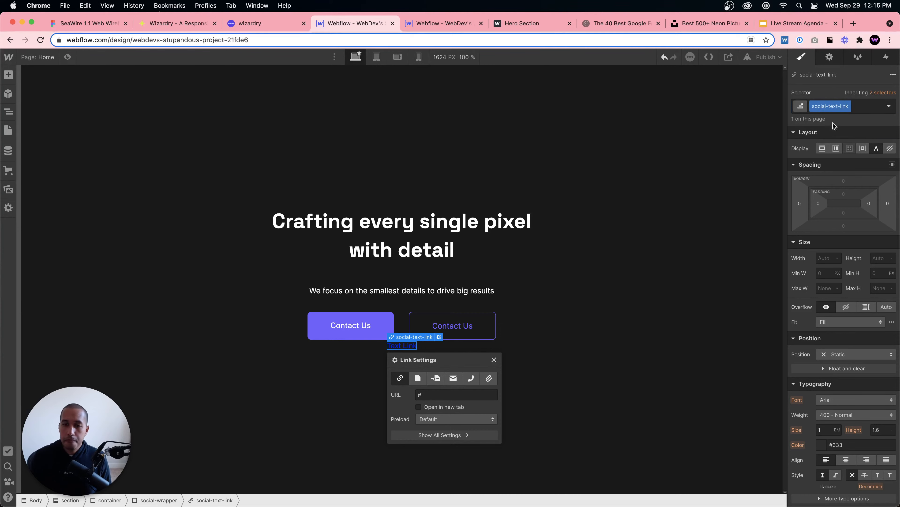
- Set the social-text-link's font to Space Grotesk and its size to 2em
scroll(836, 254, "down", 3)
scroll(834, 335, "down", 1)
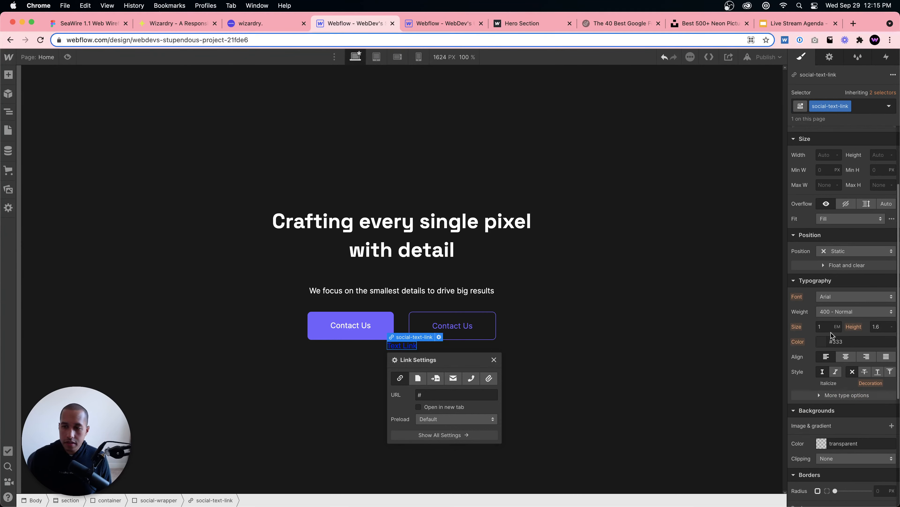
left_click(839, 302)
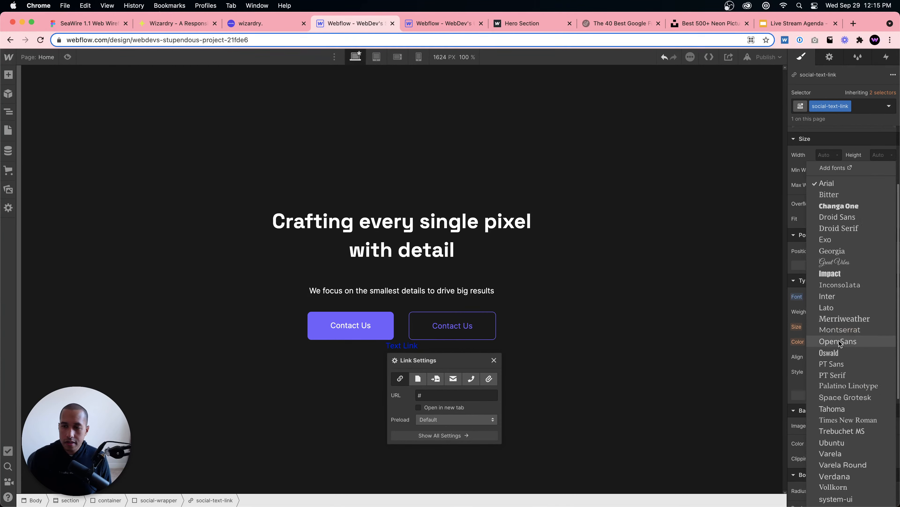
left_click(841, 387)
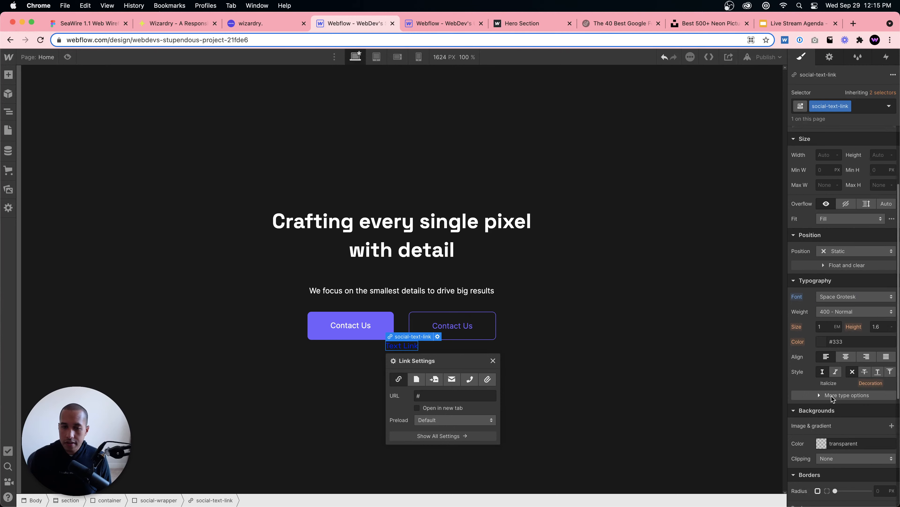
left_click(823, 327)
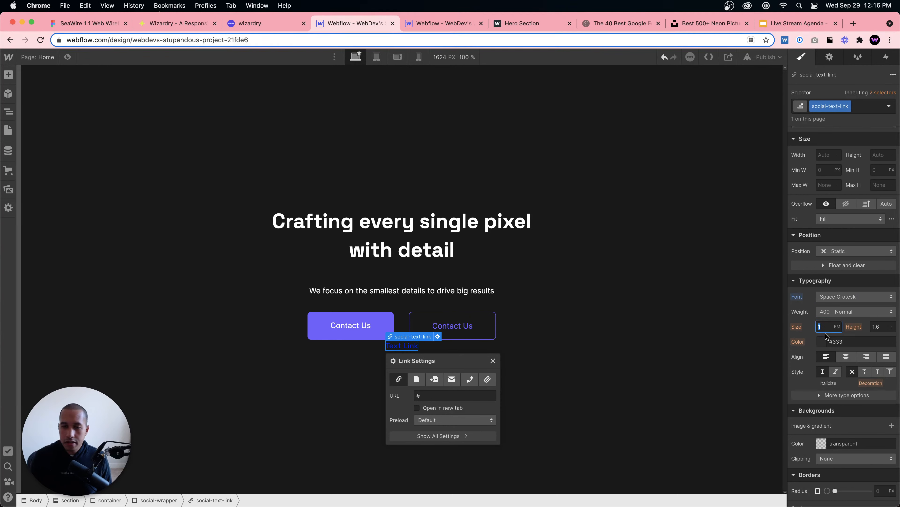
type("1.7")
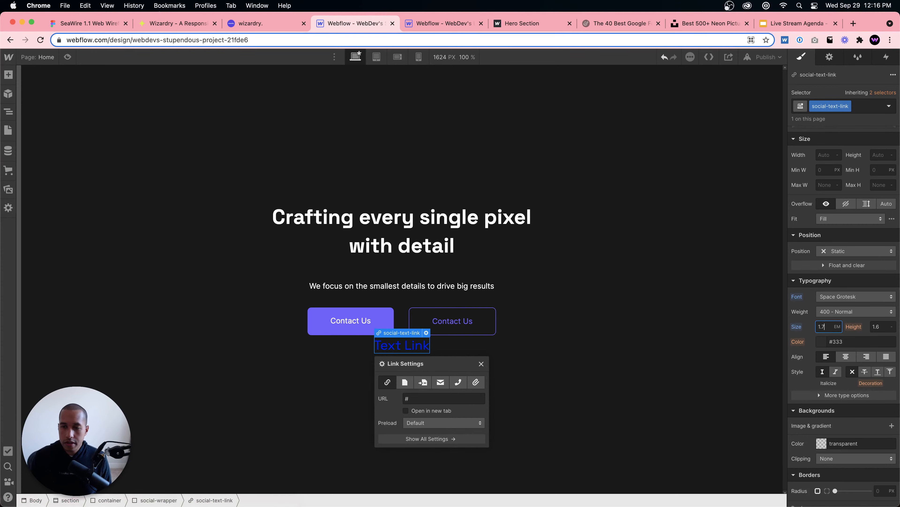
key("Up")
key("Up")
key("Up")
left_click(418, 346)
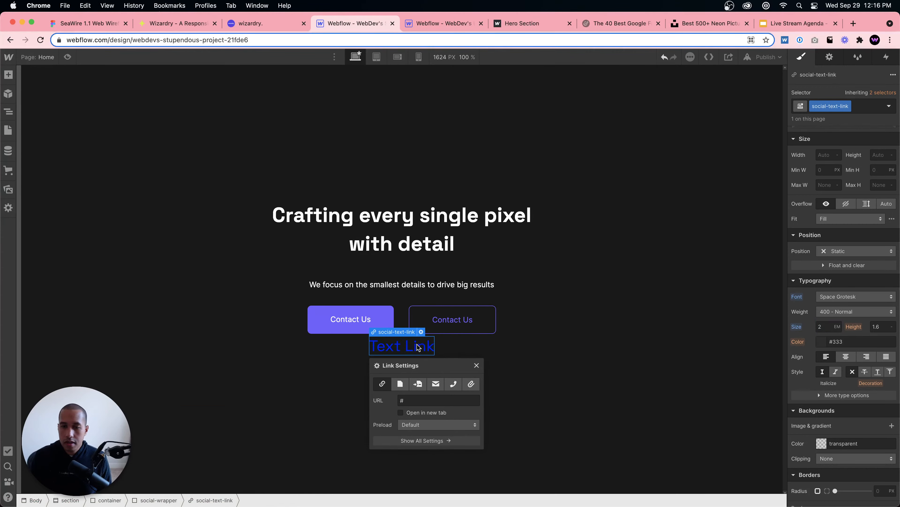
- Check the social link labels in the published hero section and replace the text link's placeholder text with "Li"
double_click(418, 346)
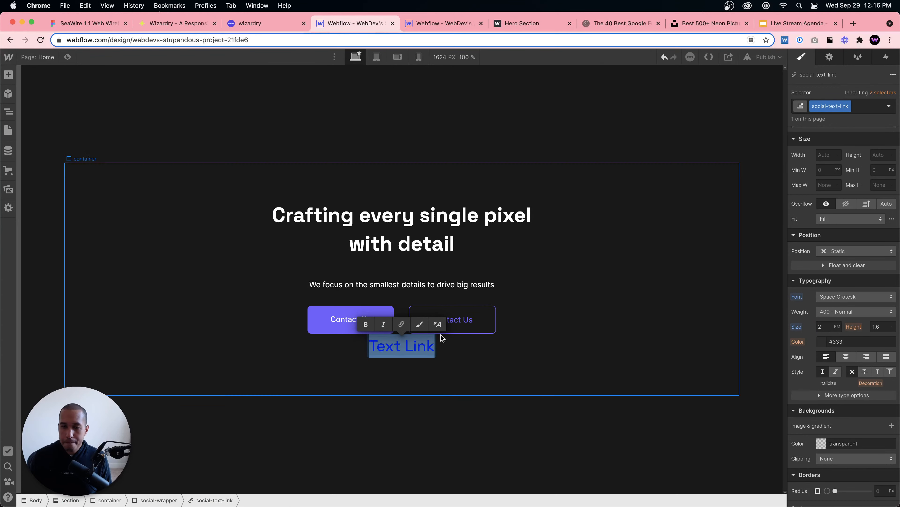
left_click(523, 23)
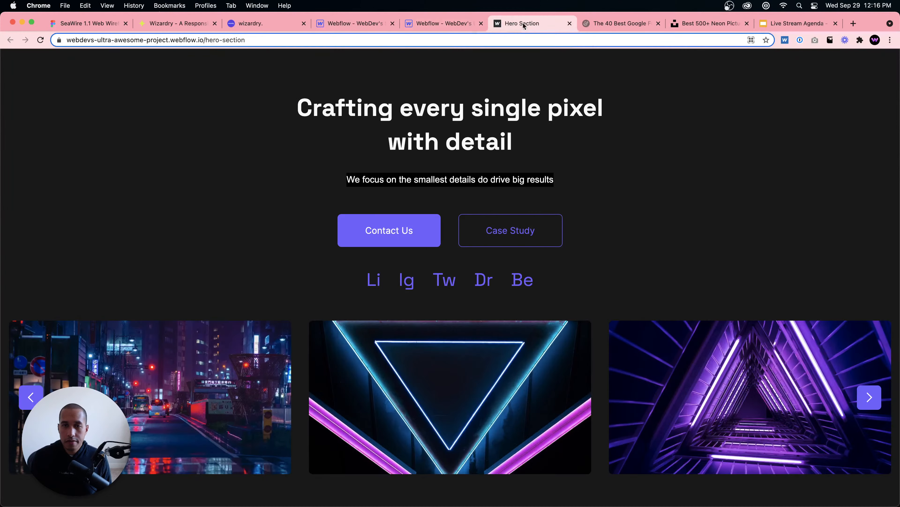
left_click_drag(523, 24, 454, 29)
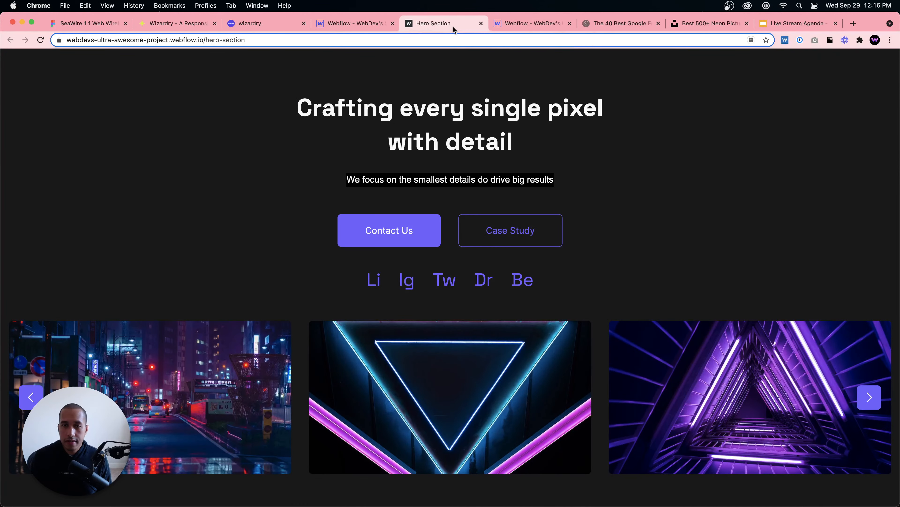
left_click(348, 23)
type("Li")
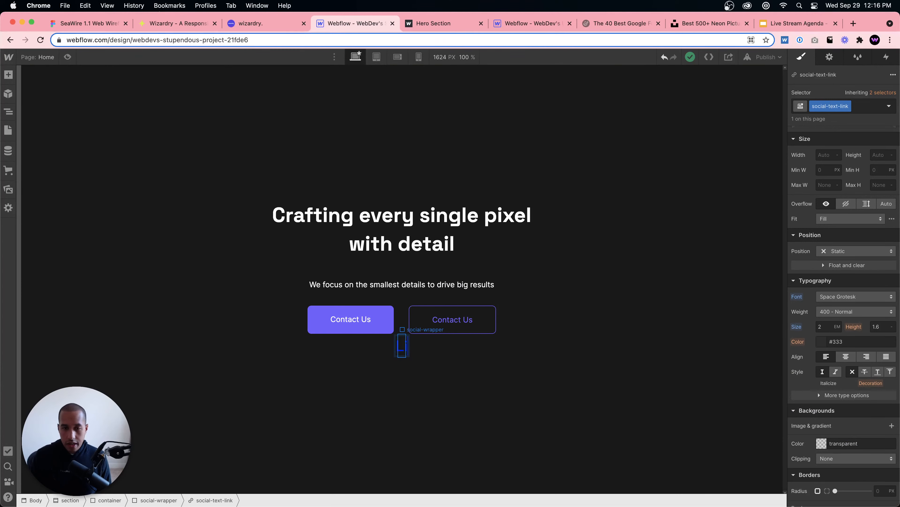
left_click(430, 392)
- Colour the Li link with the saved Medium Slate Blue swatch
left_click(402, 341)
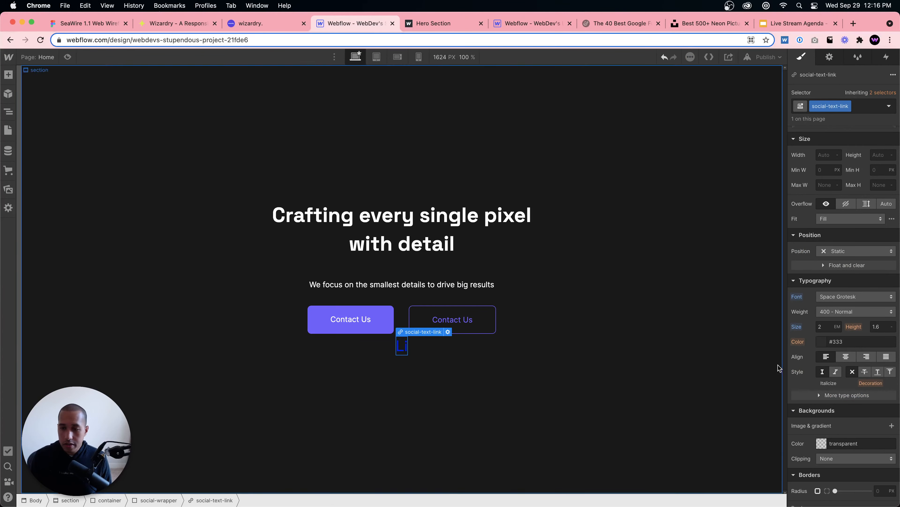
left_click(821, 341)
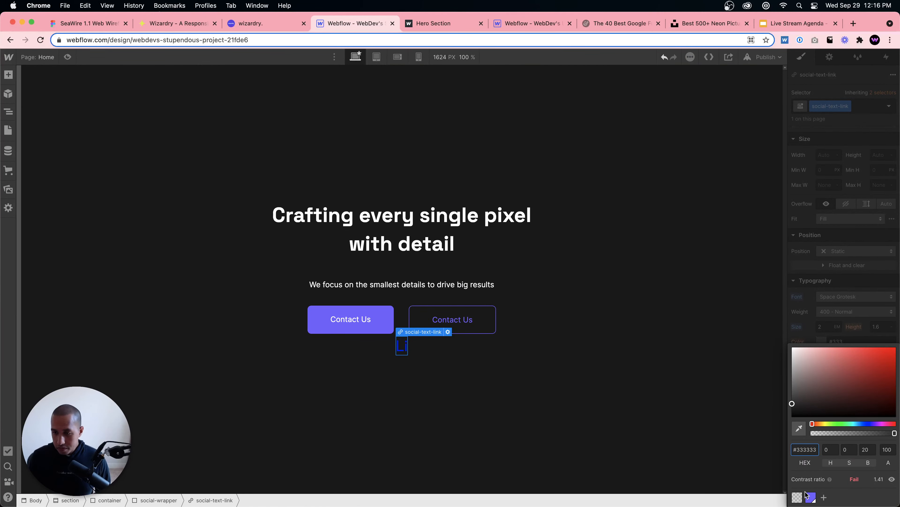
left_click(811, 498)
left_click(803, 316)
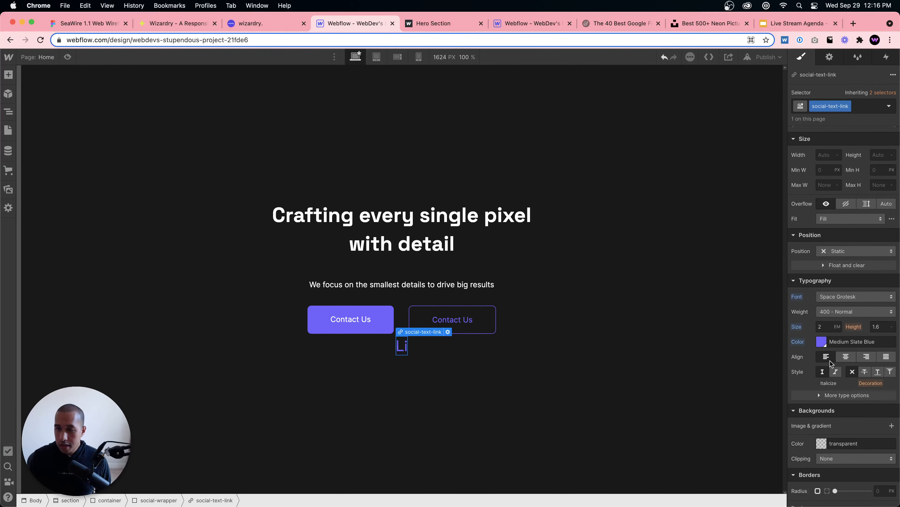
- Compare with the social links in the reference project and give the social-wrapper a horizontal flex layout
left_click(530, 24)
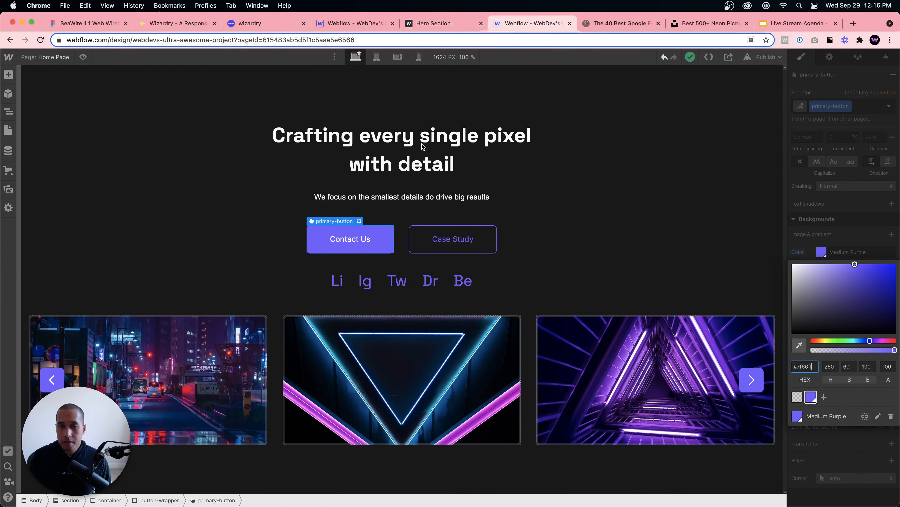
left_click(338, 283)
scroll(835, 265, "up", 3)
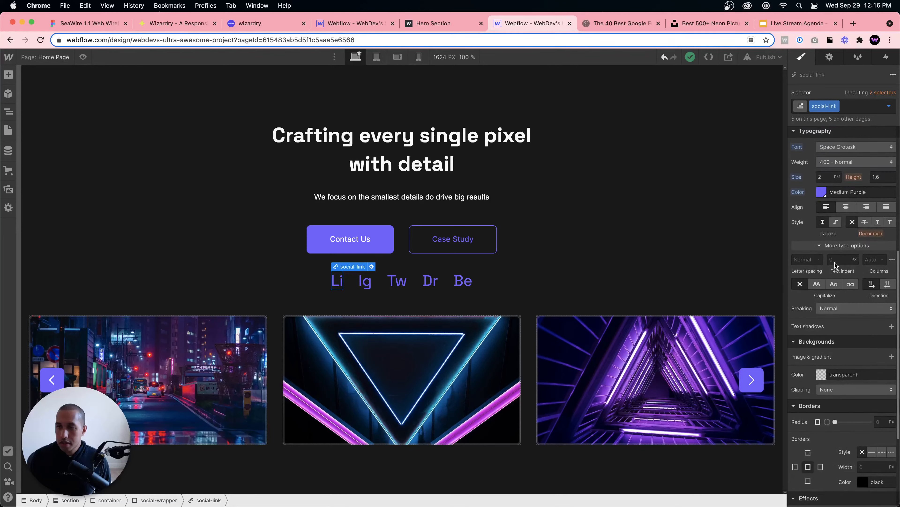
left_click(332, 24)
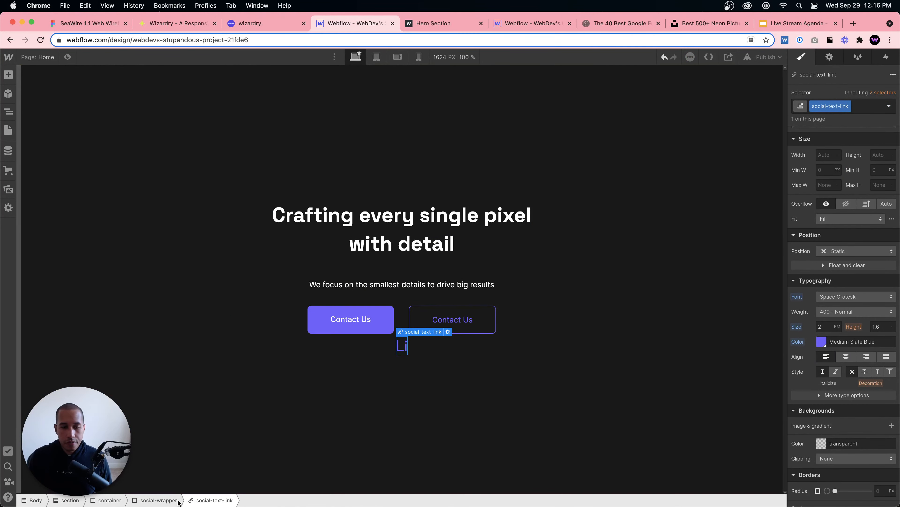
left_click(159, 500)
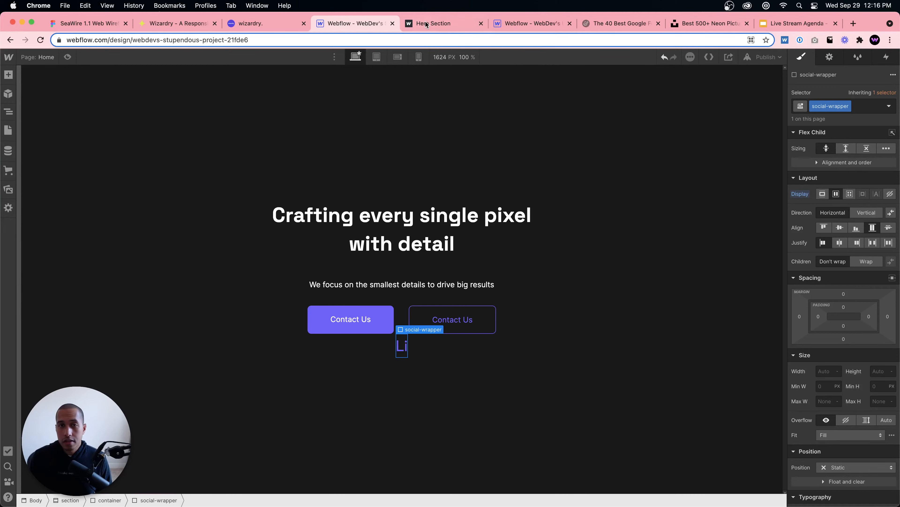
left_click(525, 23)
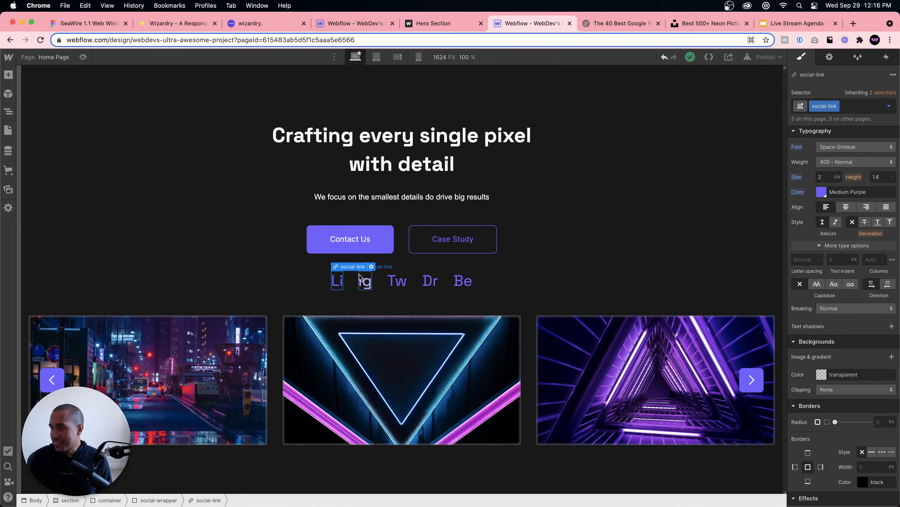
left_click(354, 25)
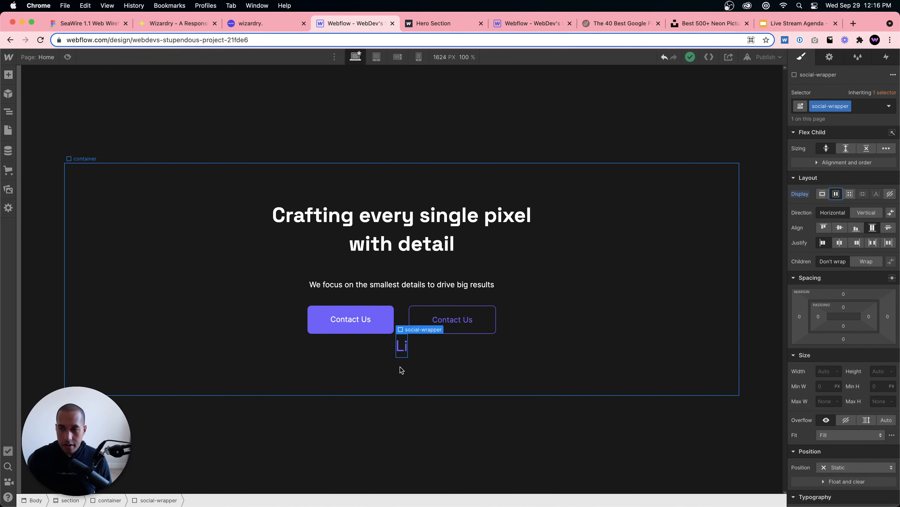
key("super+d")
key("super+d")
key("super+d")
key("super+d")
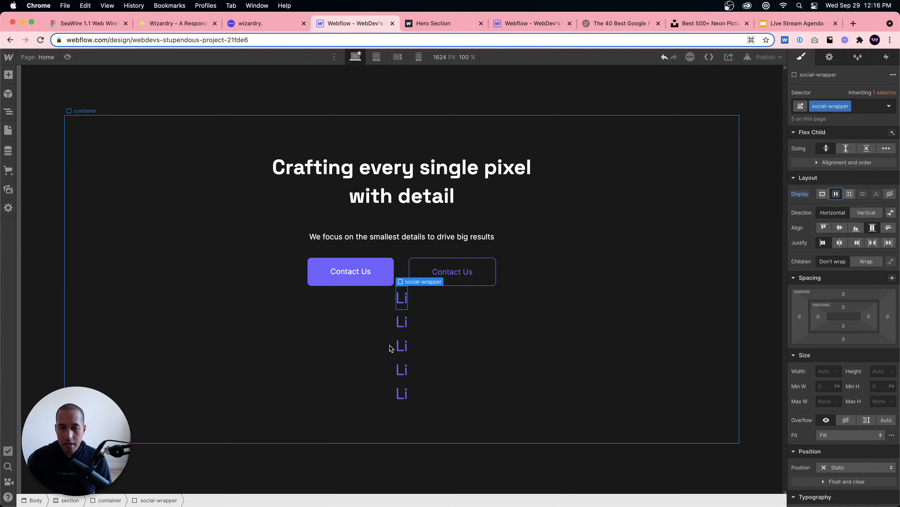
left_click(397, 353)
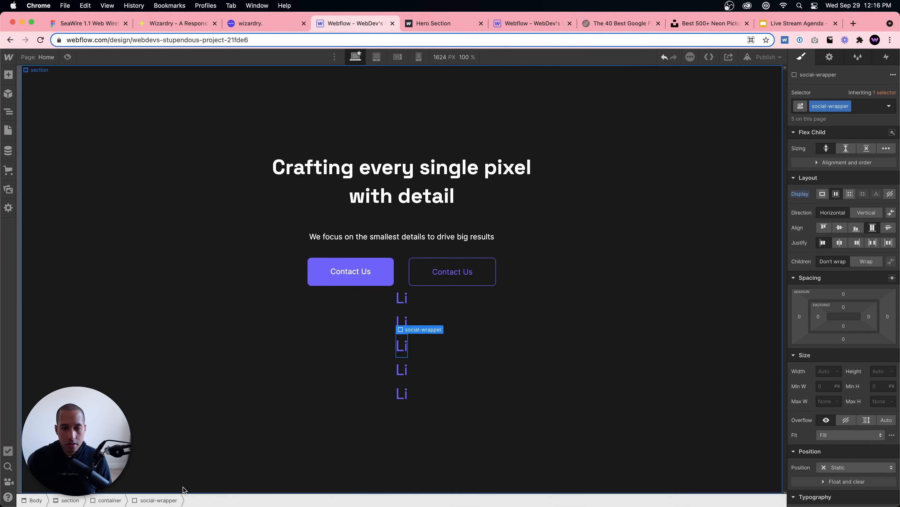
key("super+z")
key("super+z")
key("super+z")
key("super+z")
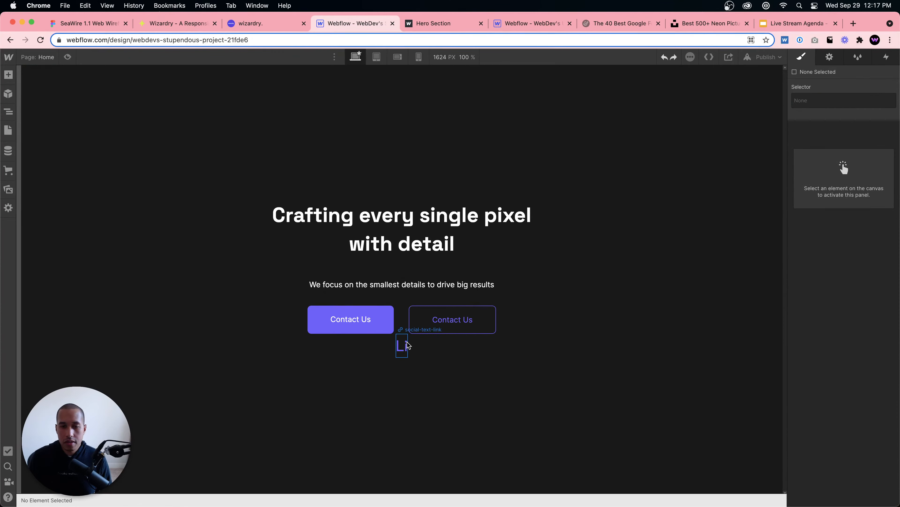
- Duplicate the Li link four times inside the social-wrapper
left_click(403, 349)
key("super+shift+z")
key("super+shift+z")
key("super+shift+z")
key("super+shift+z")
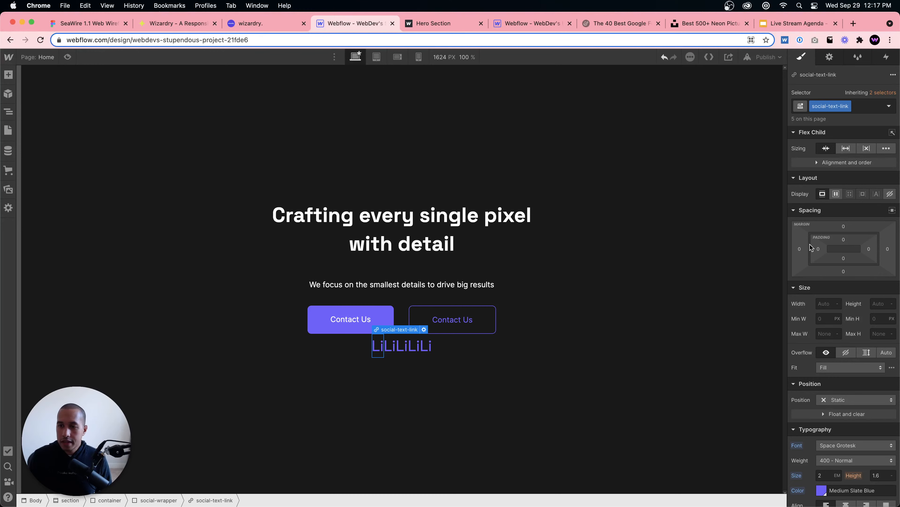
- Try a left margin of 2em on the social-text-link class
left_click(800, 249)
type("2em")
key("Return")
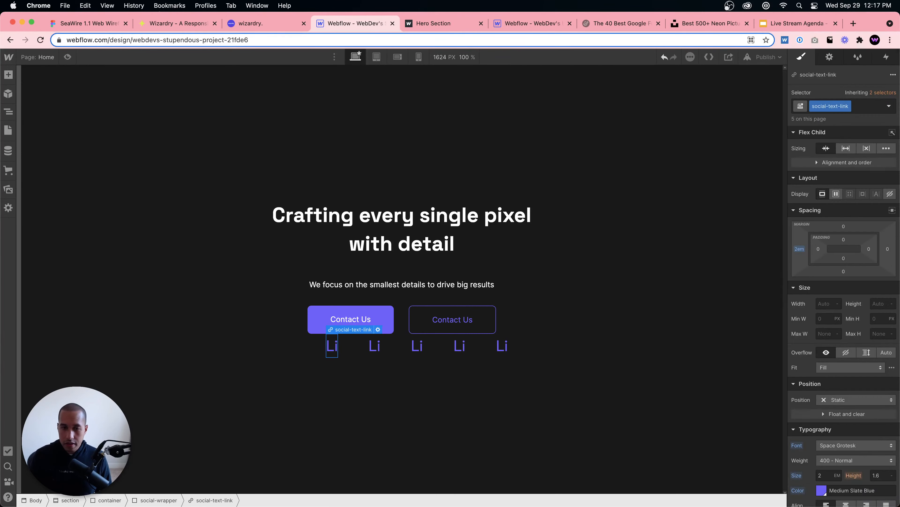
- Set the social-text-link's left and right margins to 1em
left_click(801, 248)
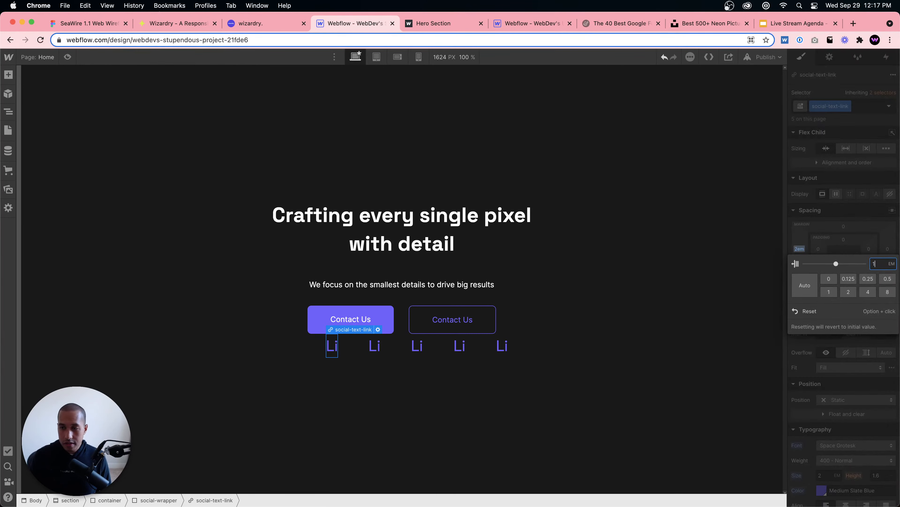
type("1em")
key("Return")
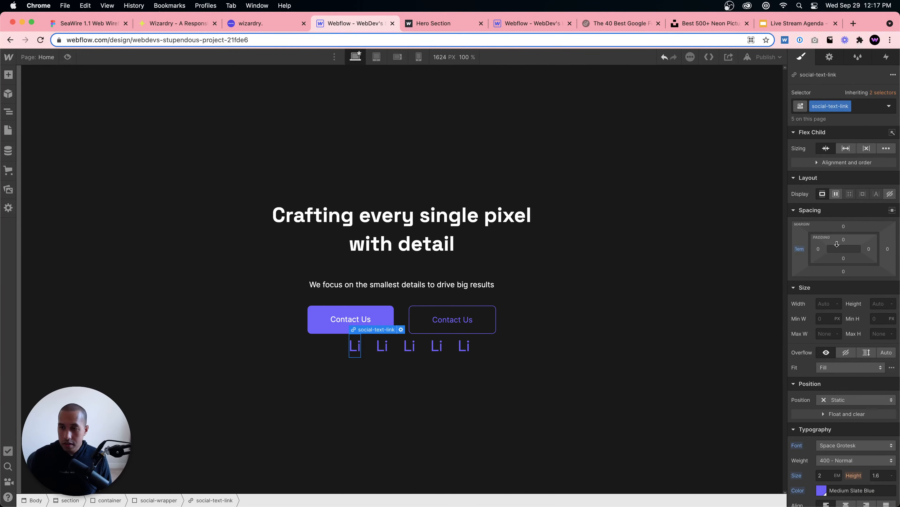
left_click(888, 248)
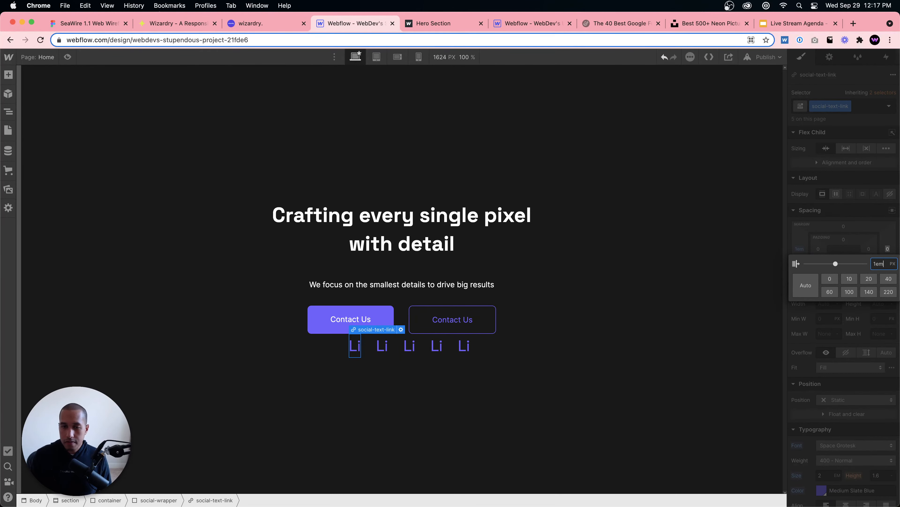
key("Return")
- Examine the social links in the published hero section and the social-link's spacing settings in the reference project
left_click(452, 25)
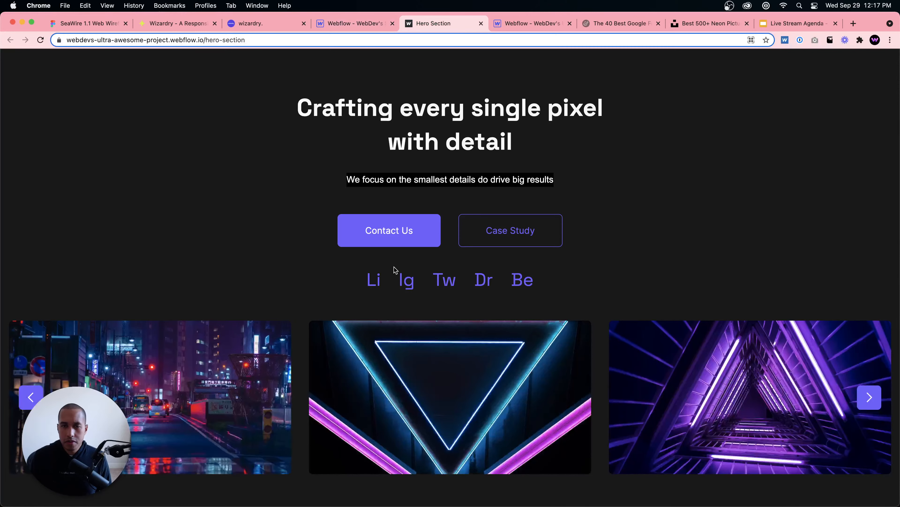
left_click(517, 24)
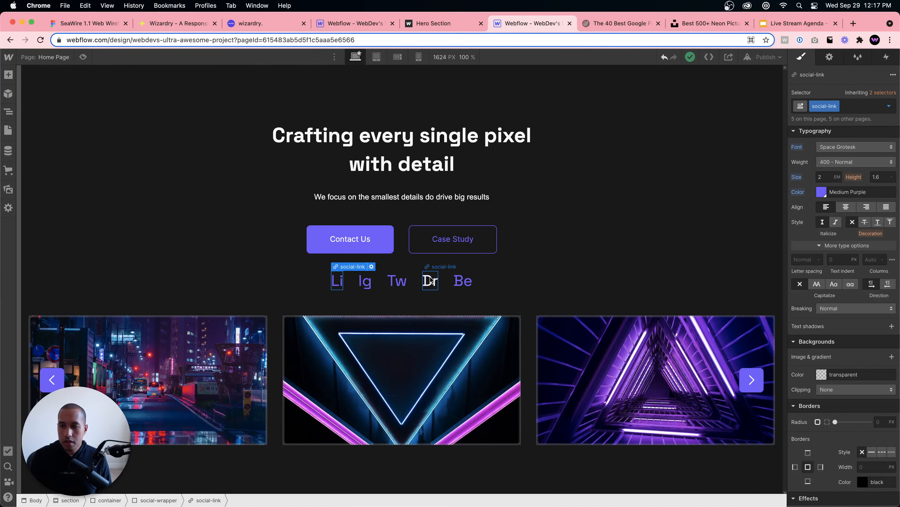
scroll(846, 247, "up", 5)
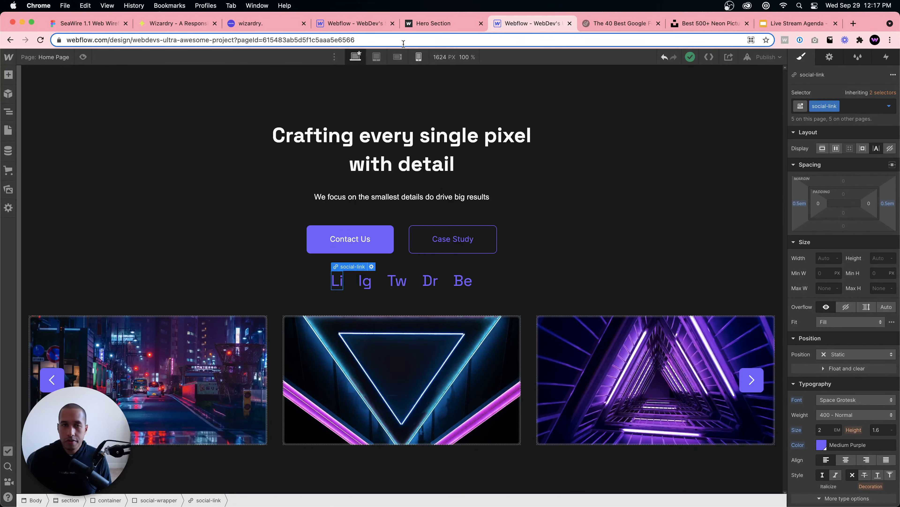
- Return to the working project and set the social-text-link's left and right margins to 0.5em
left_click(377, 27)
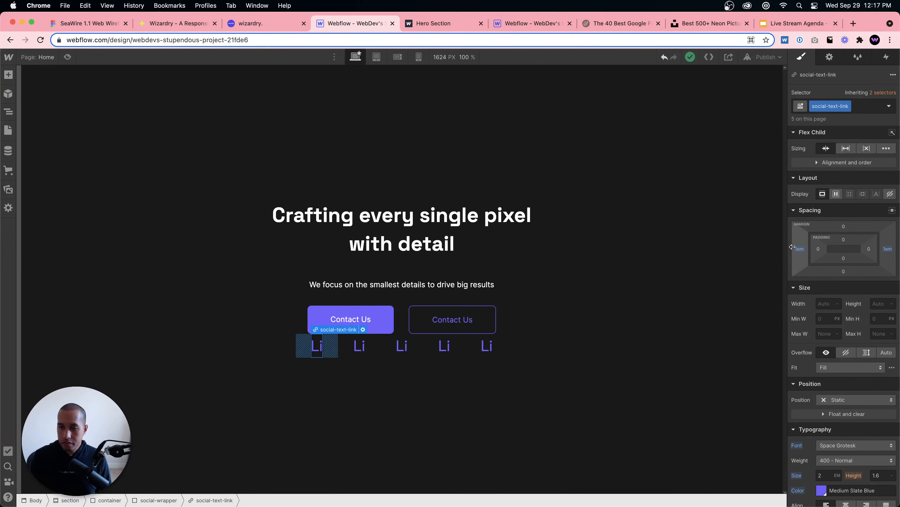
left_click(799, 248)
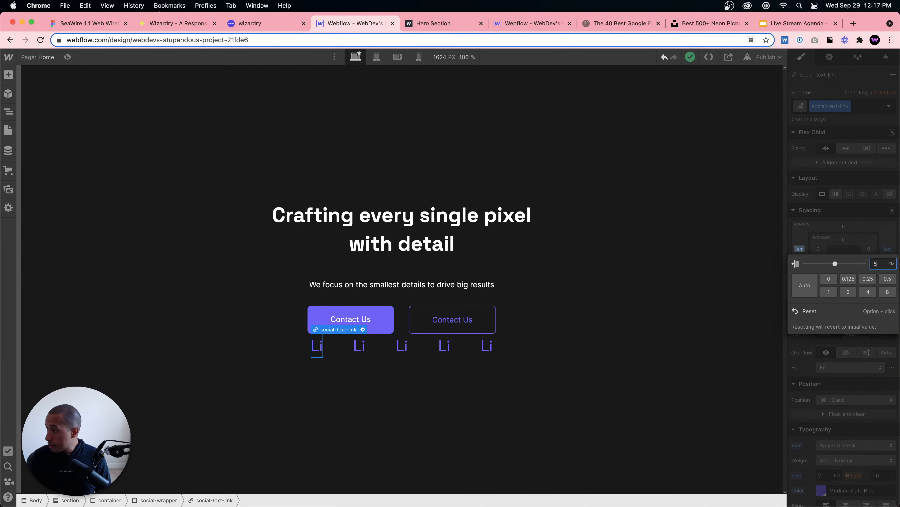
key("Return")
left_click(888, 249)
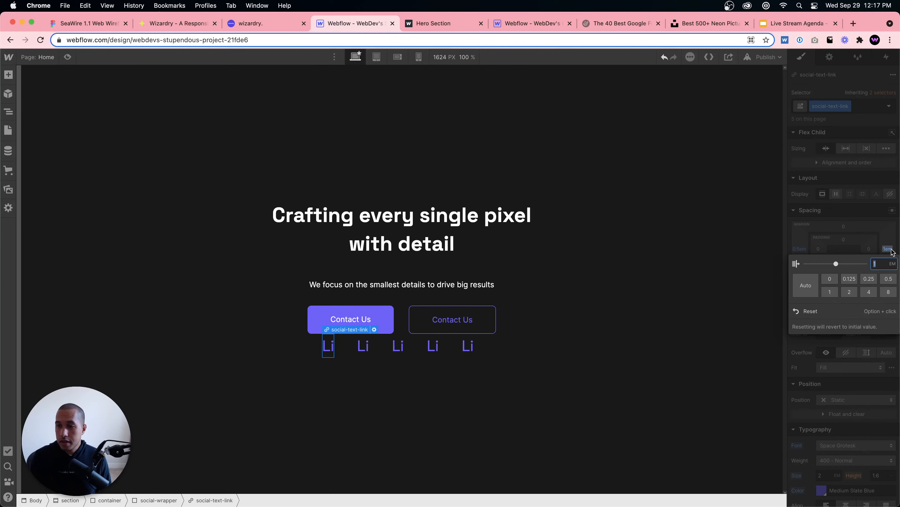
type(".5")
key("Return")
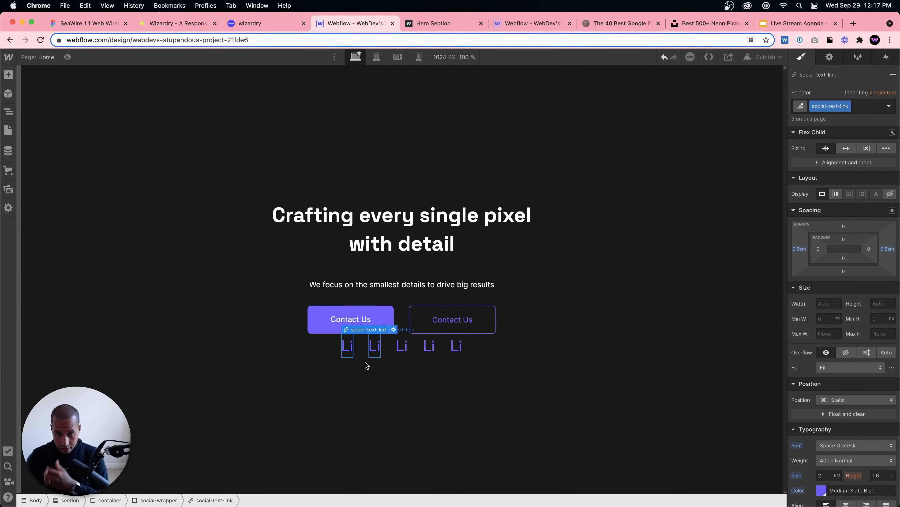
- Change the text of the second through fifth social links to Ig, Tw, Dr and Be
double_click(374, 351)
double_click(373, 351)
type("Ig")
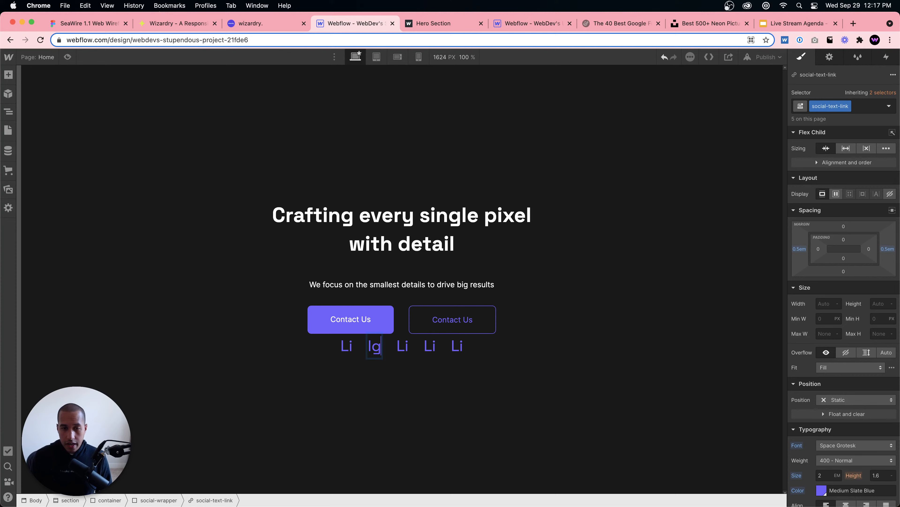
double_click(403, 351)
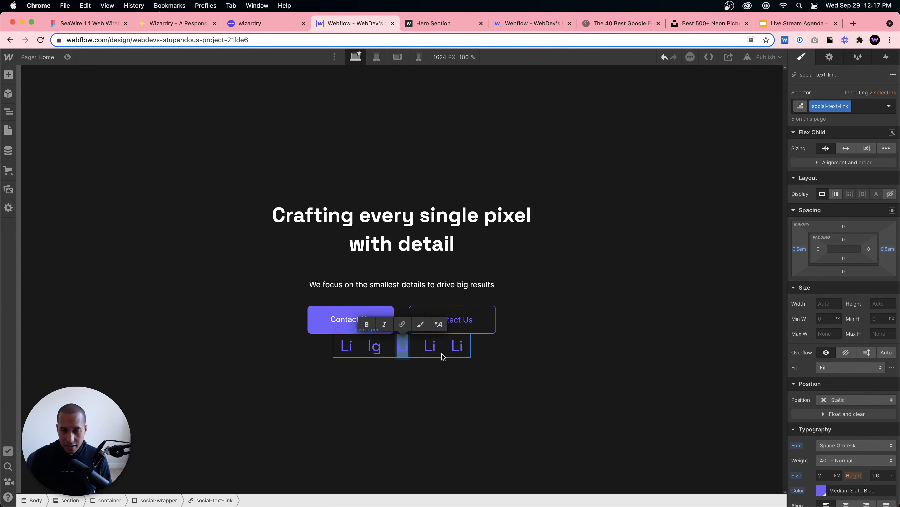
type("Tw")
left_click(435, 347)
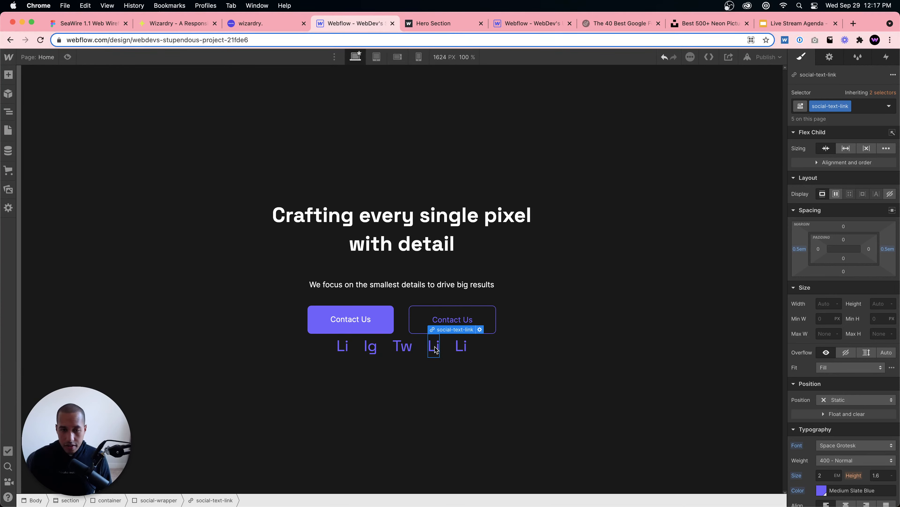
double_click(435, 346)
double_click(435, 346)
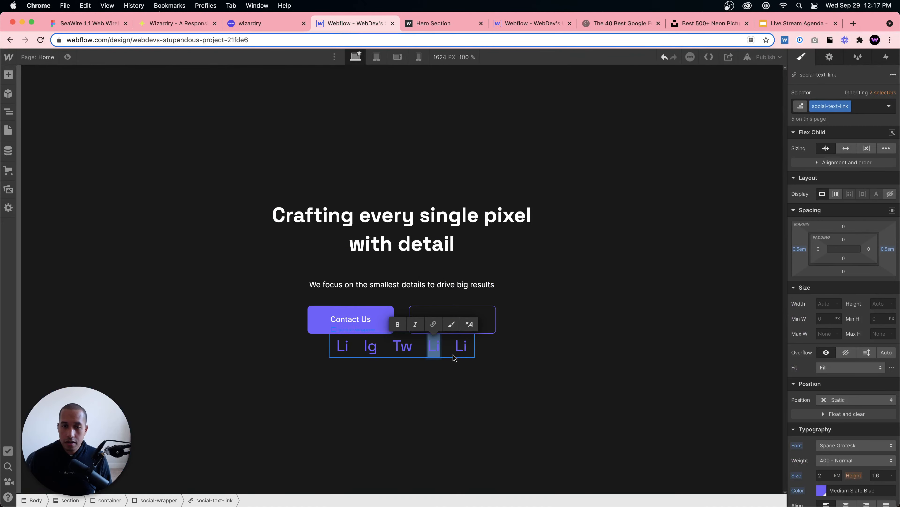
type("Dr")
left_click(457, 347)
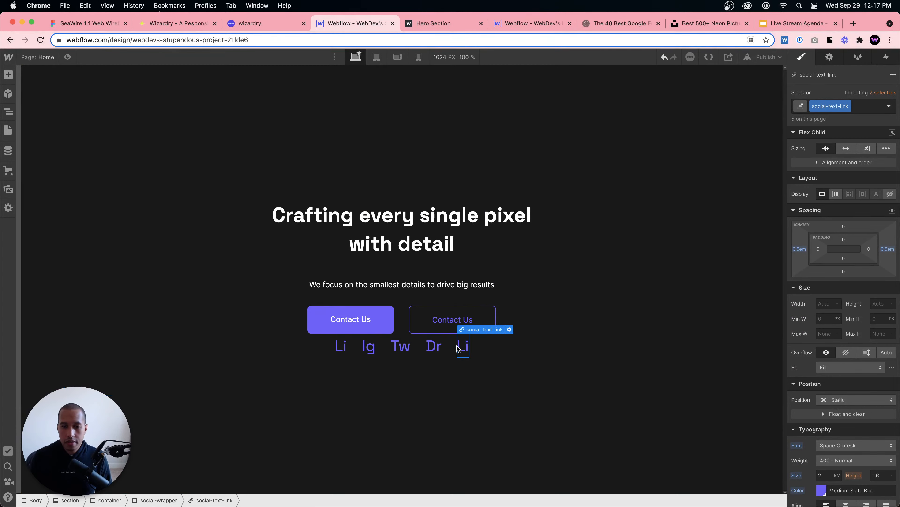
double_click(460, 346)
type("Be")
left_click(488, 355)
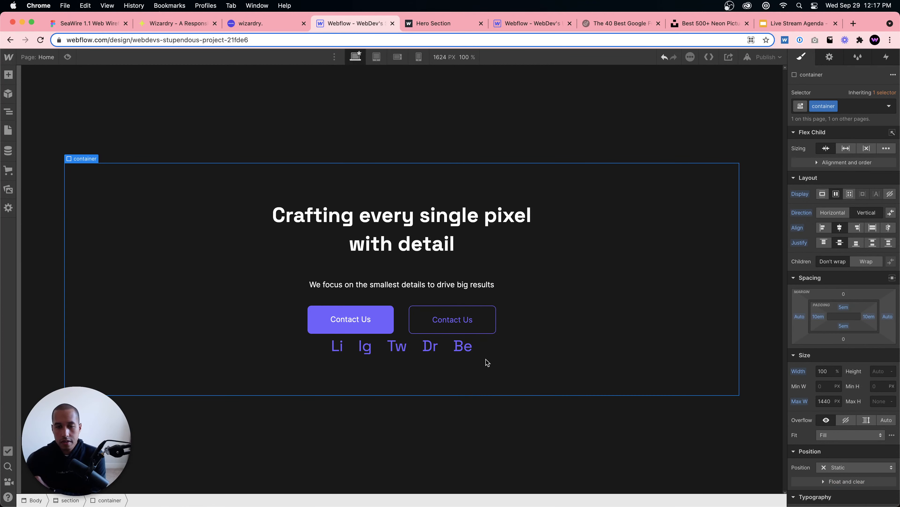
- Set the button-wrapper's bottom margin to 2em
left_click(408, 318)
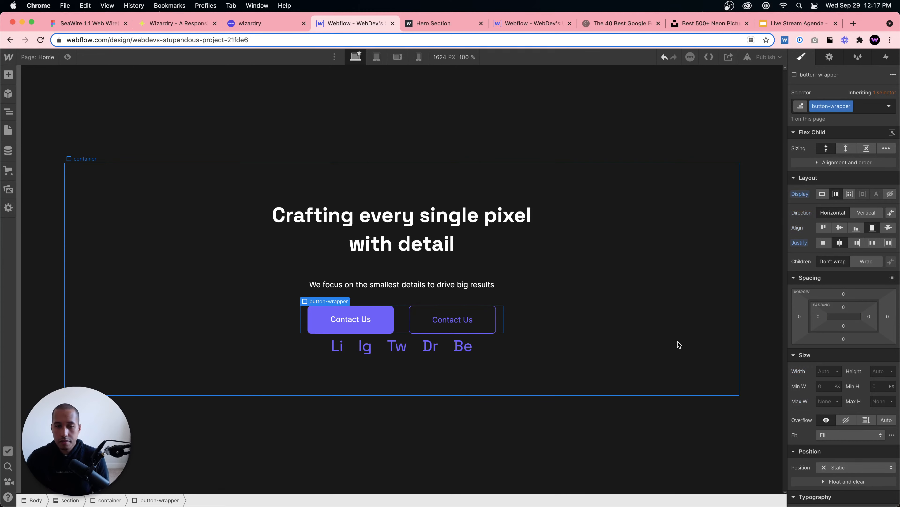
left_click(844, 338)
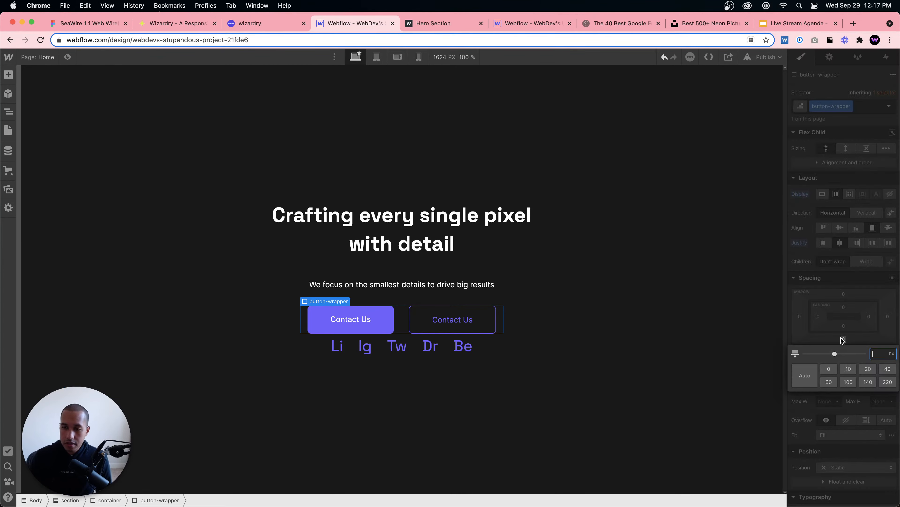
type("1em")
key("Return")
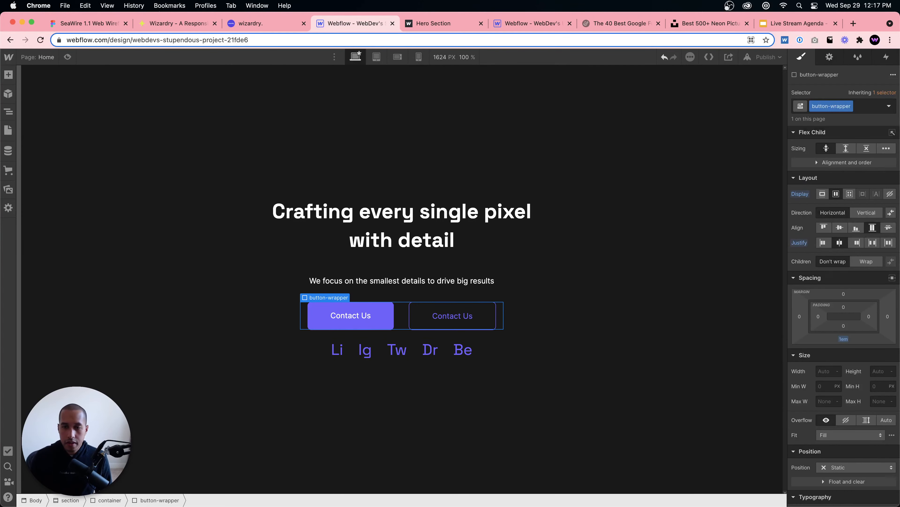
left_click(844, 339)
key("Return")
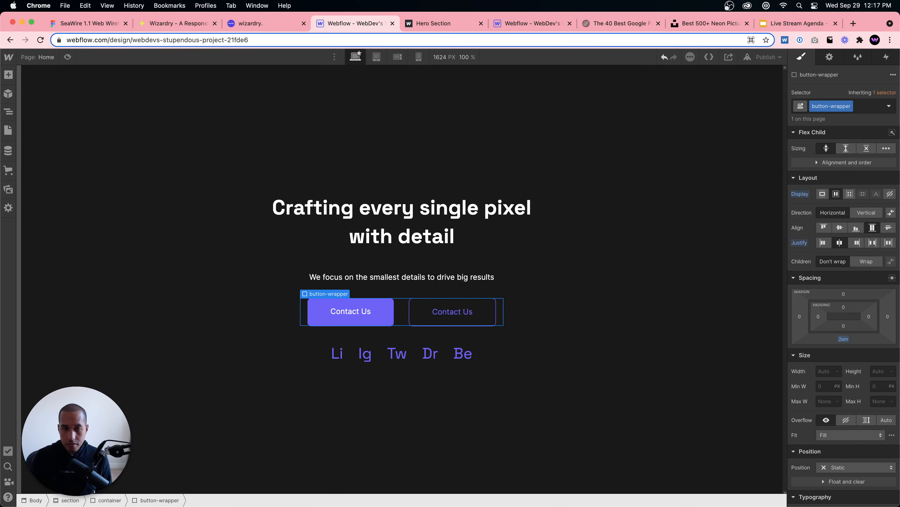
left_click(755, 319)
left_click(664, 304)
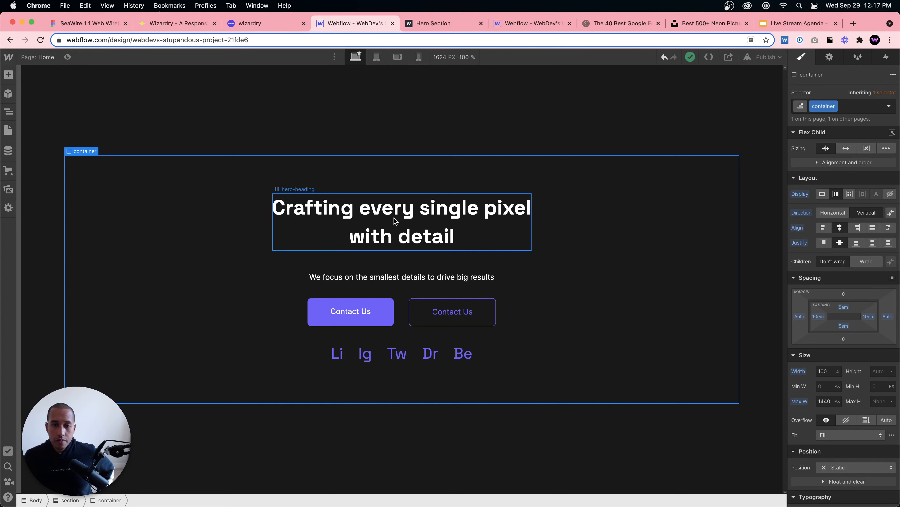
- Set the hero-paragraph's bottom margin to 3em and compare the spacing with the published hero section
left_click(388, 281)
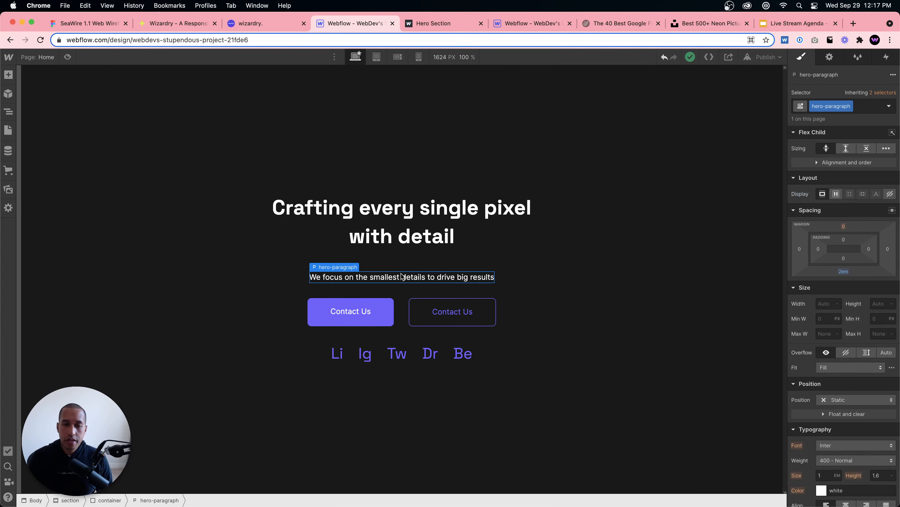
left_click(843, 272)
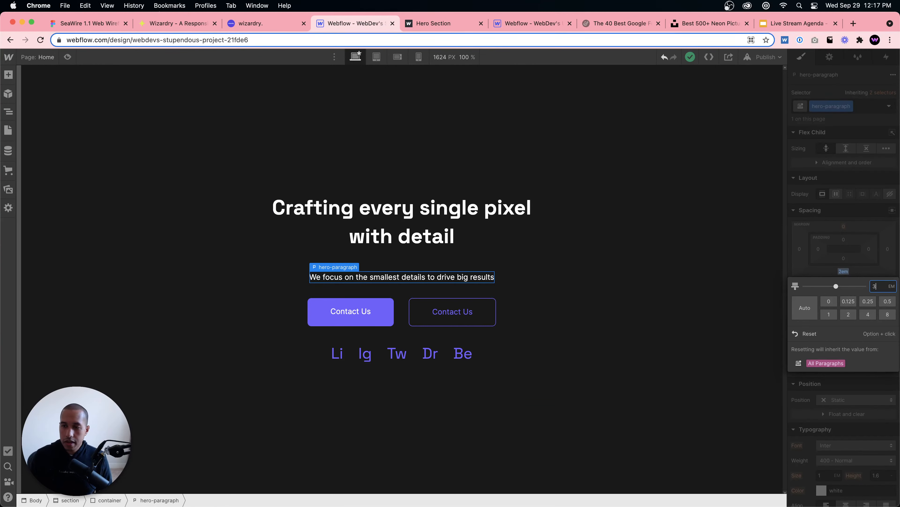
key("Return")
left_click(491, 319)
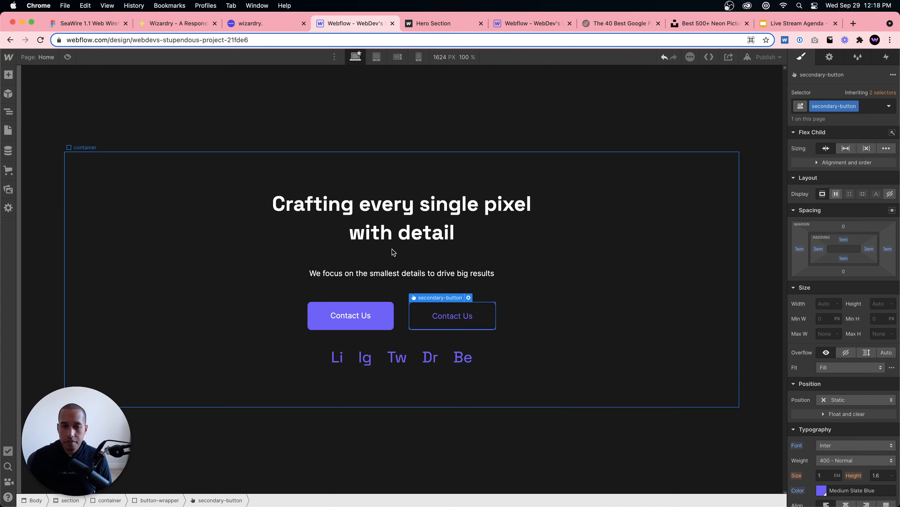
left_click(597, 317)
left_click(426, 23)
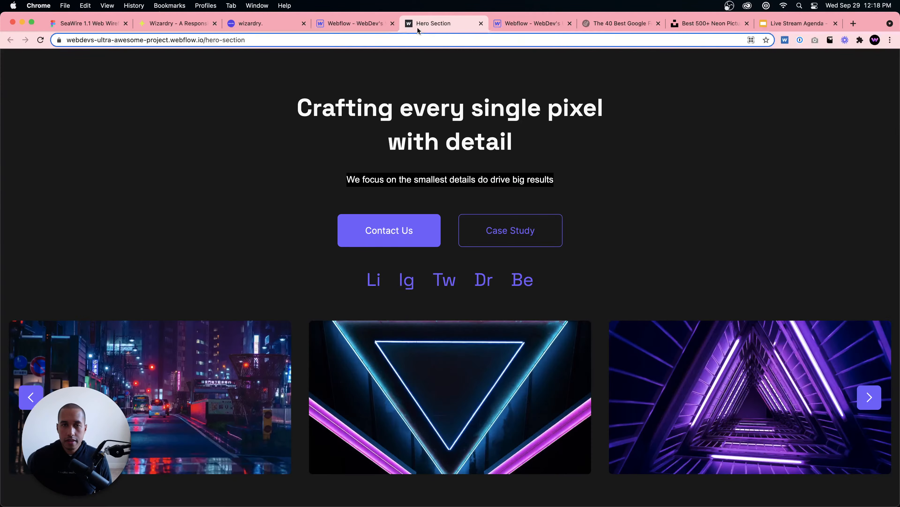
left_click(355, 24)
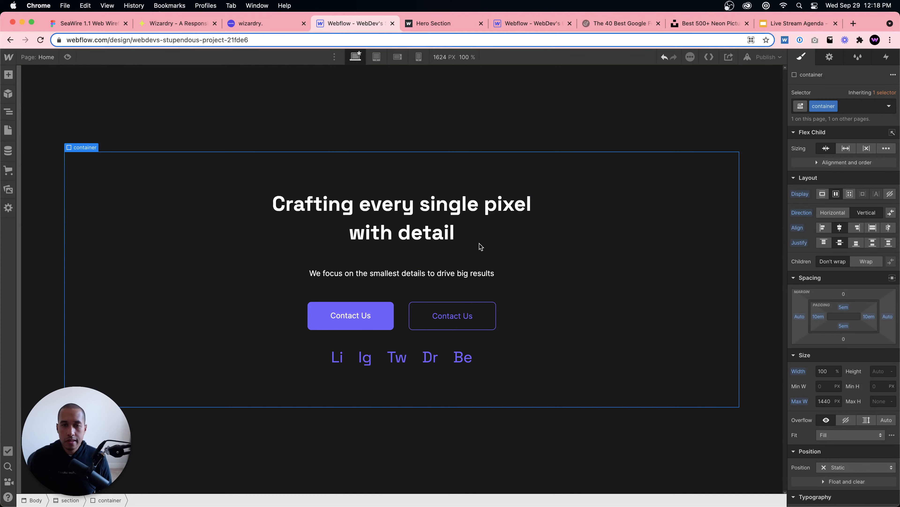
- Add a Slider element inside the section, beside the container
left_click(346, 127)
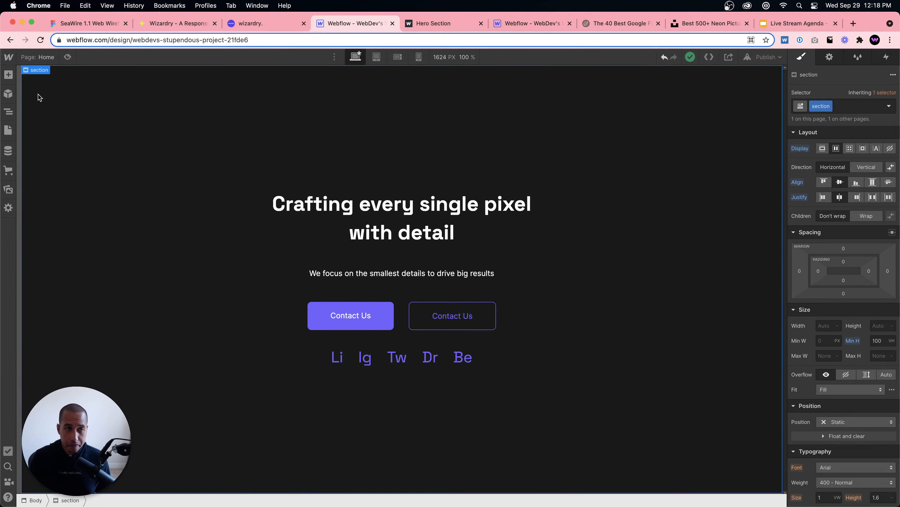
left_click(8, 74)
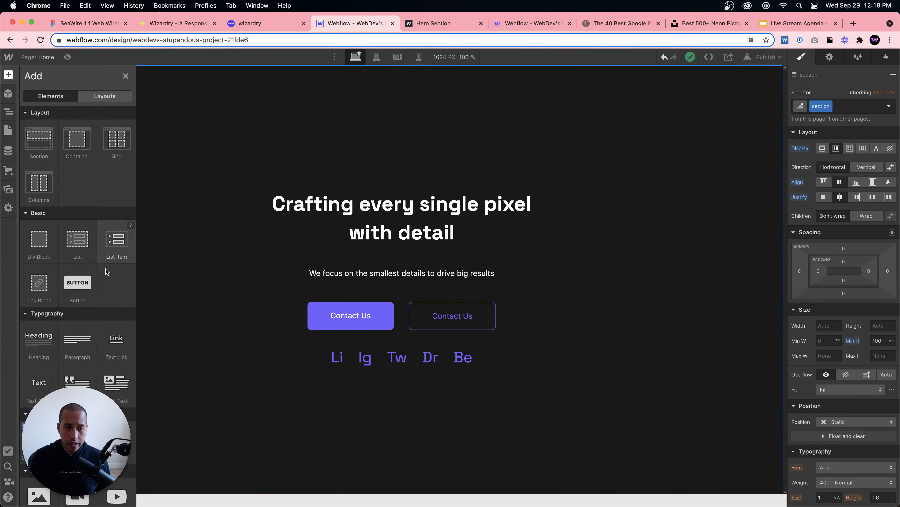
scroll(106, 271, "down", 10)
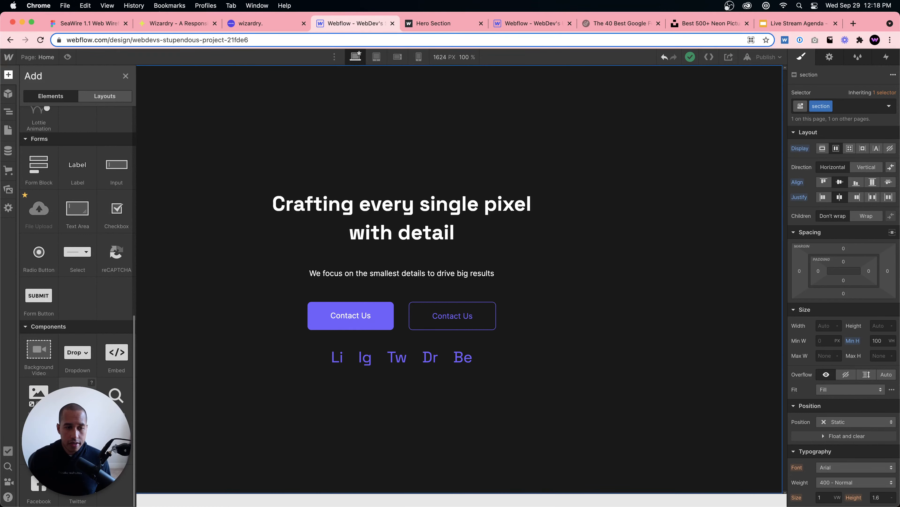
left_click(41, 441)
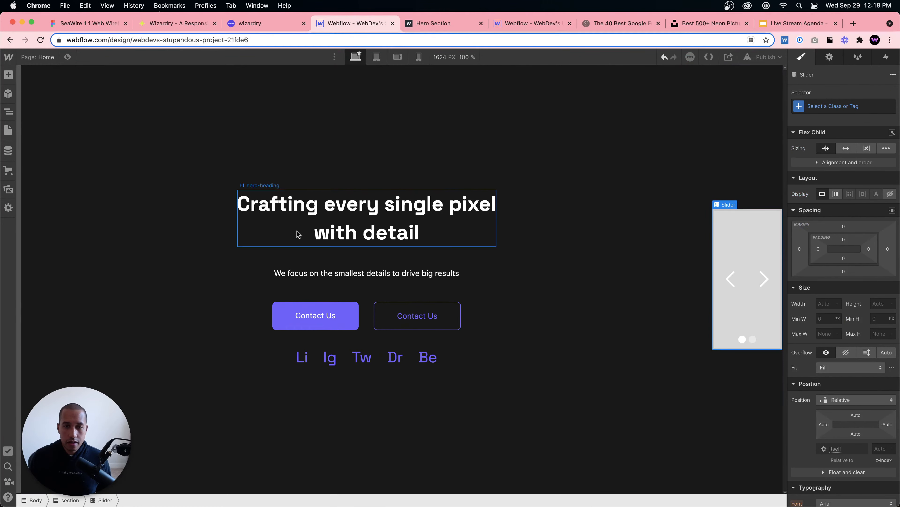
- Set the section's flex direction to vertical so the slider sits below the container
left_click(187, 106)
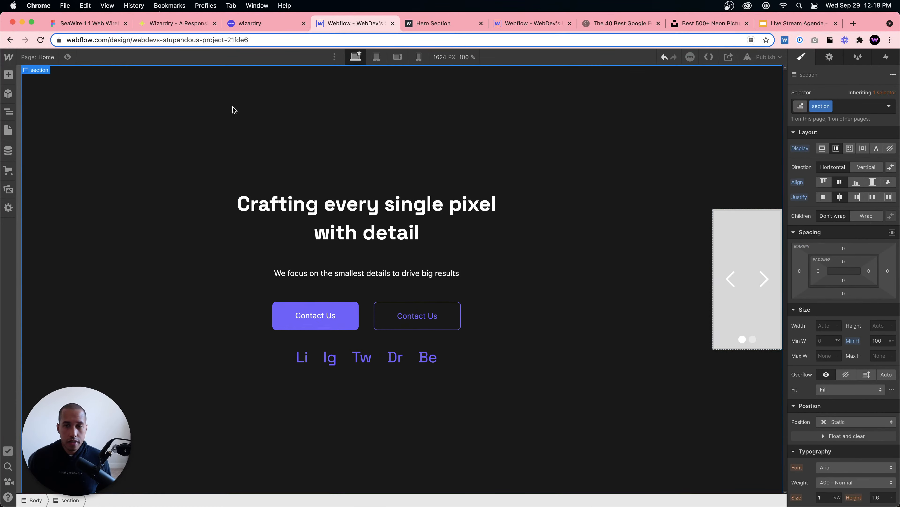
left_click(870, 168)
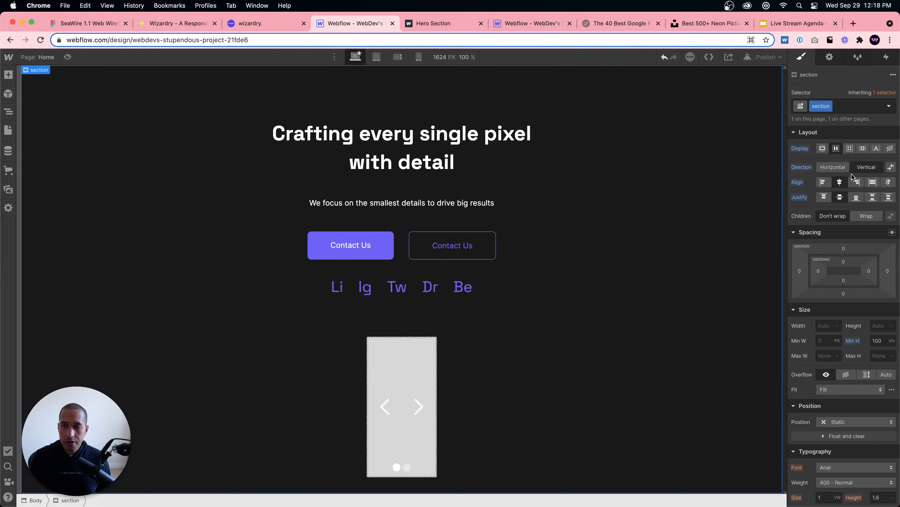
left_click(499, 111)
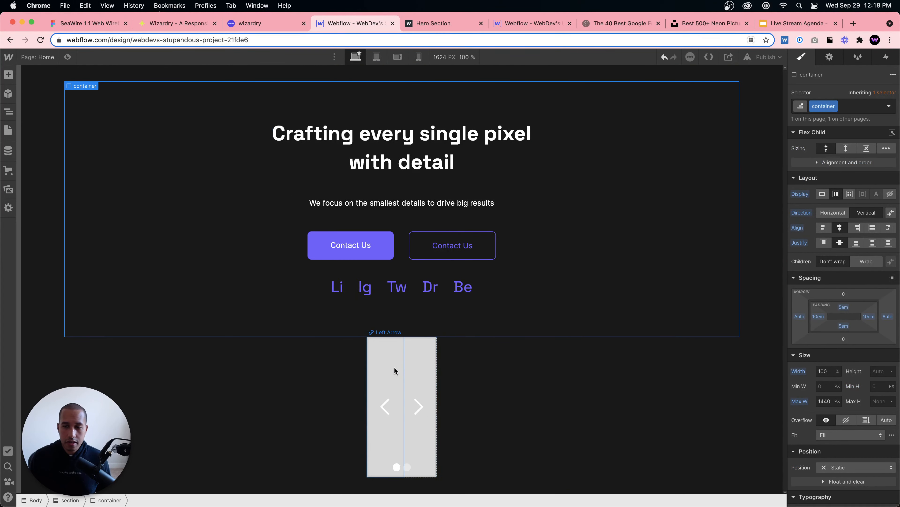
- Give the Slider element the class slider
left_click(13, 112)
left_click(41, 250)
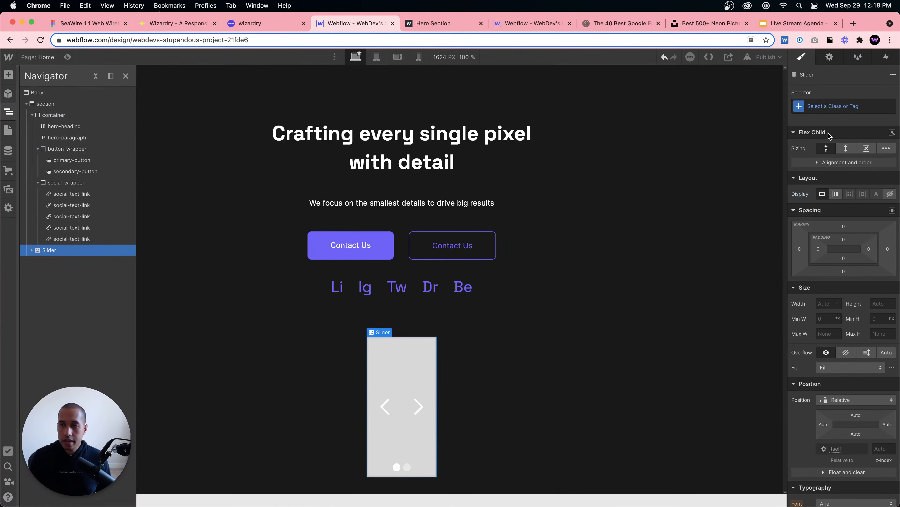
key("Return")
type("slider")
key("Return")
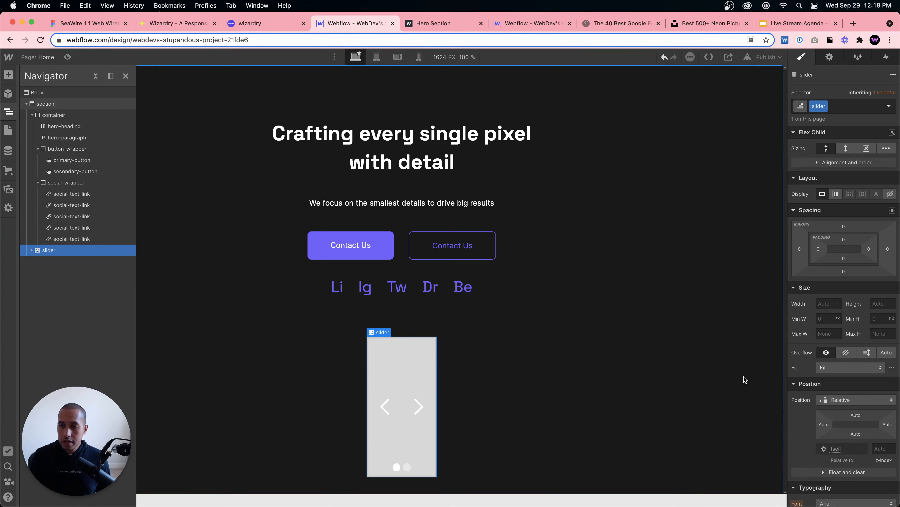
- Set the slider's width to 100% and its height to 17em
left_click(825, 303)
type("100%")
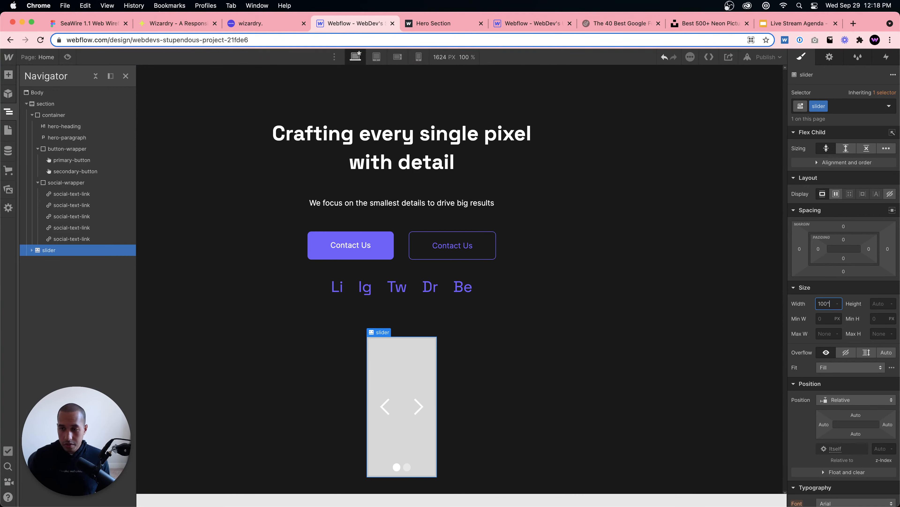
key("Return")
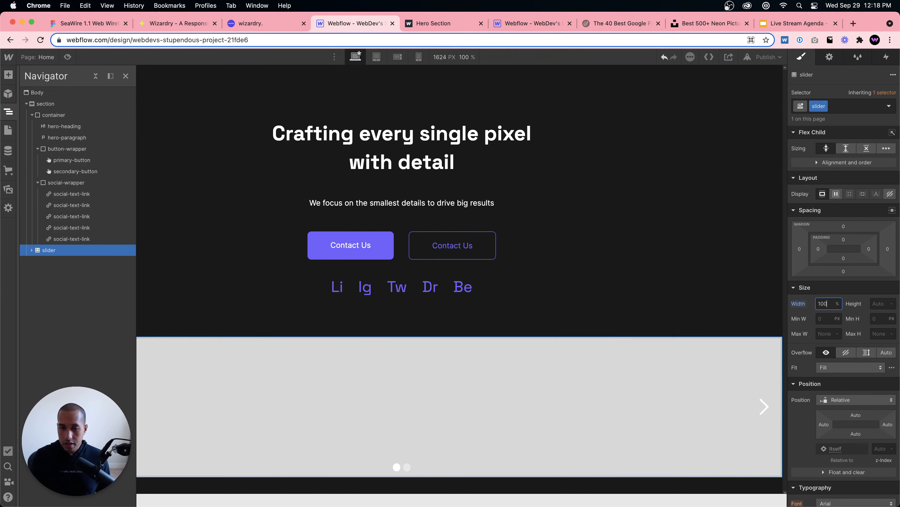
left_click(878, 304)
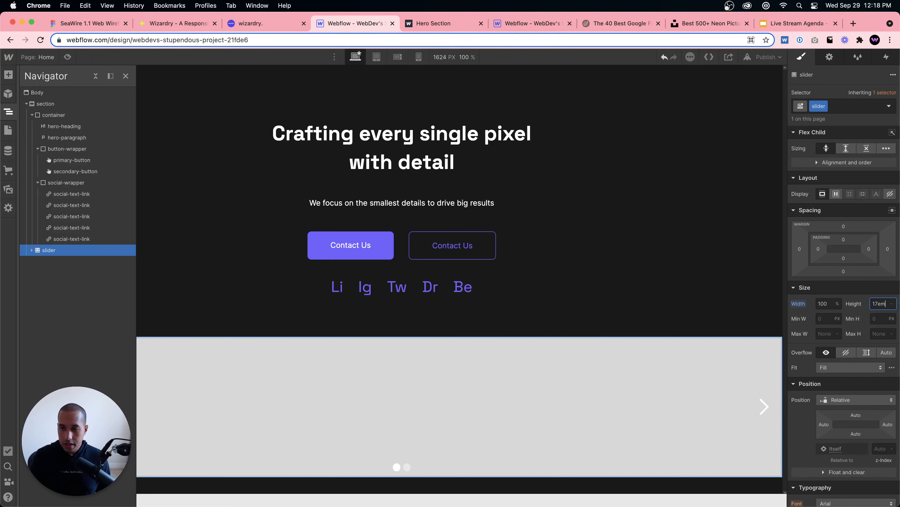
type("17em")
key("Return")
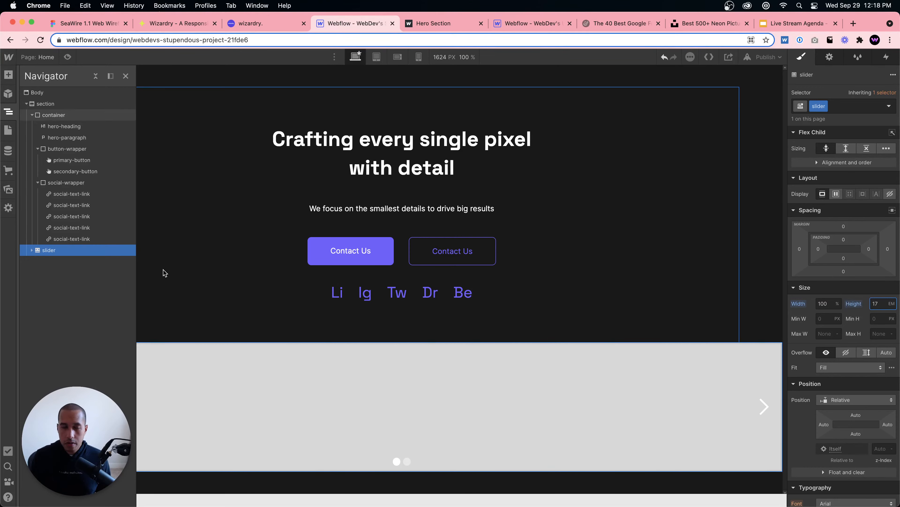
- Delete Slide 2 from the slider's mask so only one slide remains
left_click(32, 250)
left_click(50, 262)
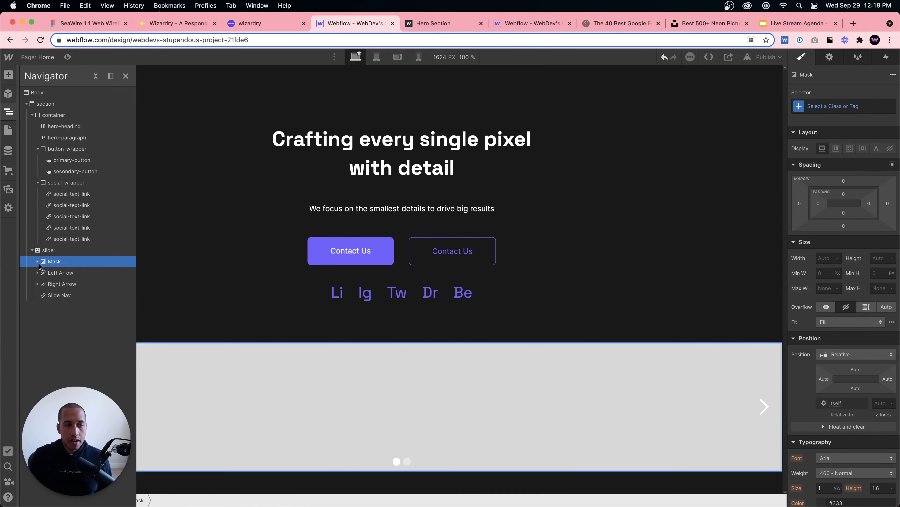
left_click(37, 262)
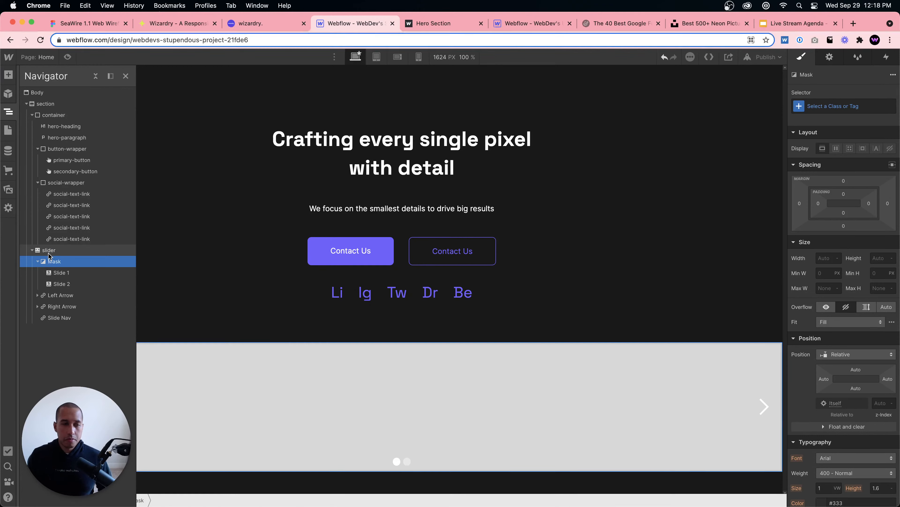
left_click(61, 272)
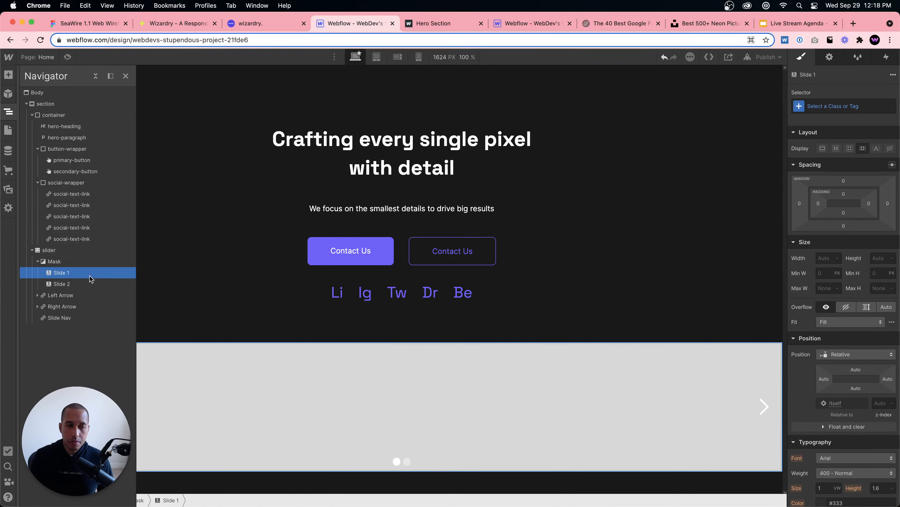
left_click(67, 284)
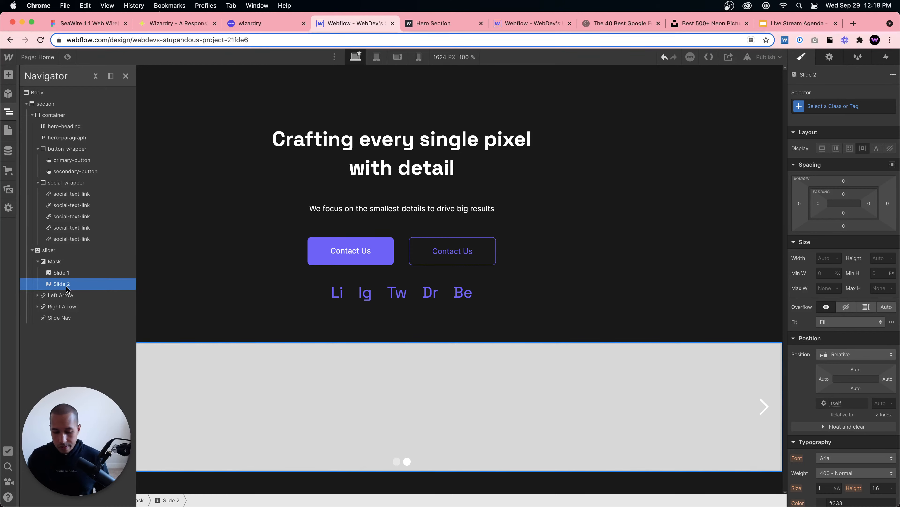
key("Delete")
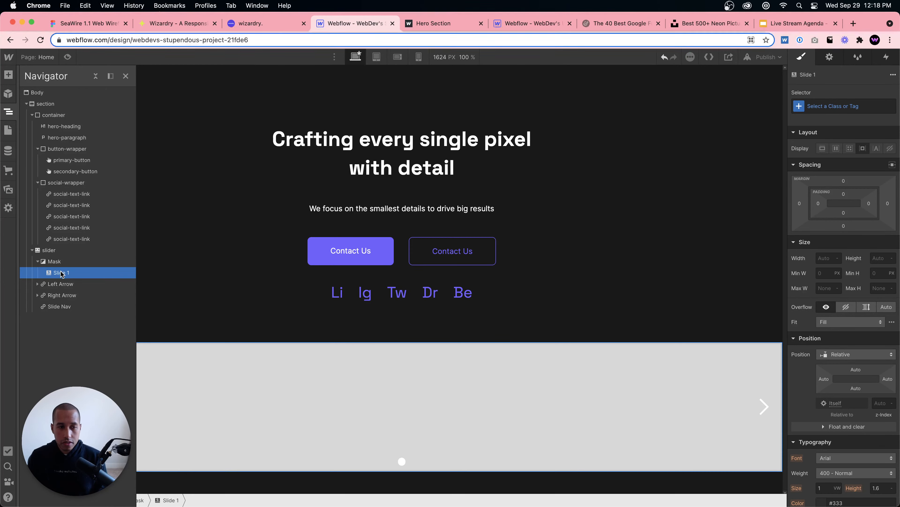
- Give the remaining slide in the mask the class slide
left_click(822, 104)
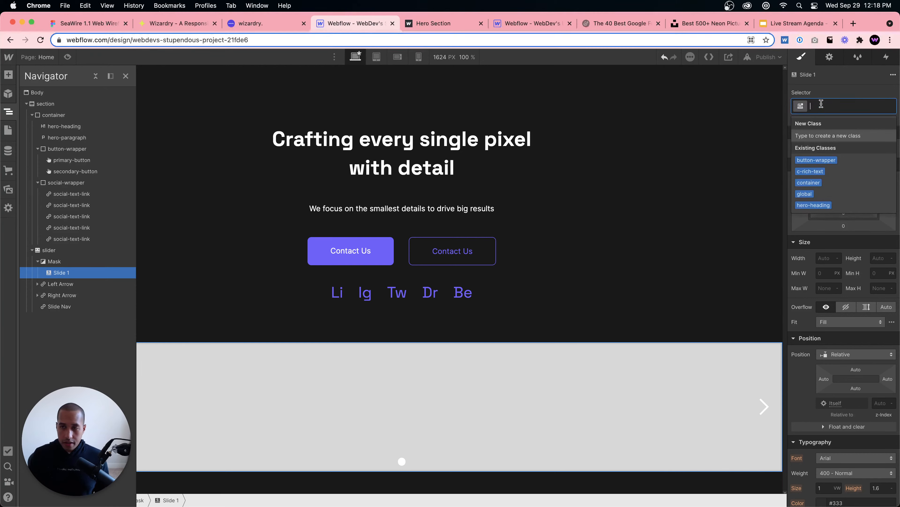
type("slide")
key("Return")
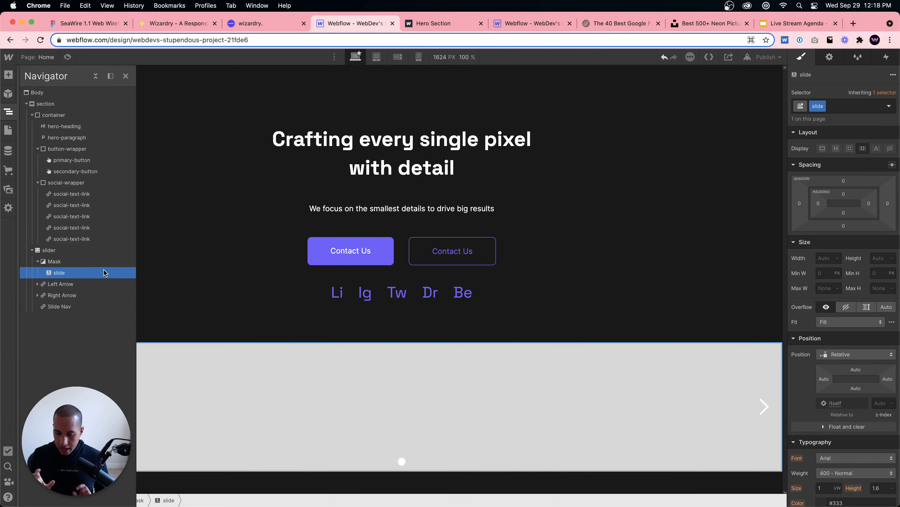
- Examine on the finished Hero Section page how its image slider moves through groups of images, and return to the Webflow project
left_click(423, 23)
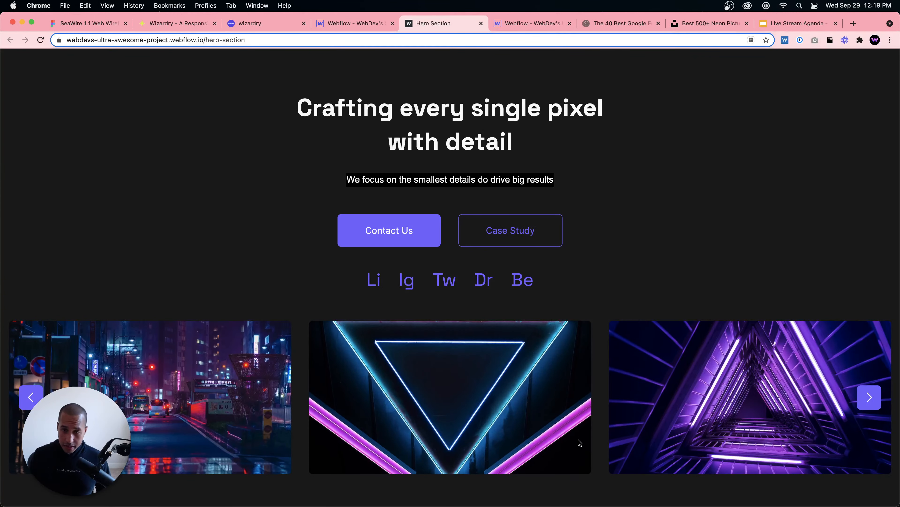
left_click(869, 397)
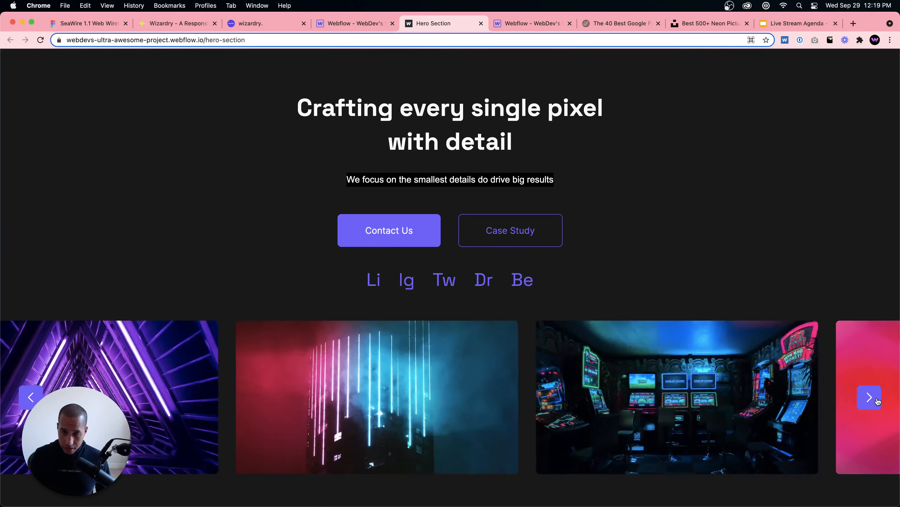
left_click(869, 397)
left_click(869, 397)
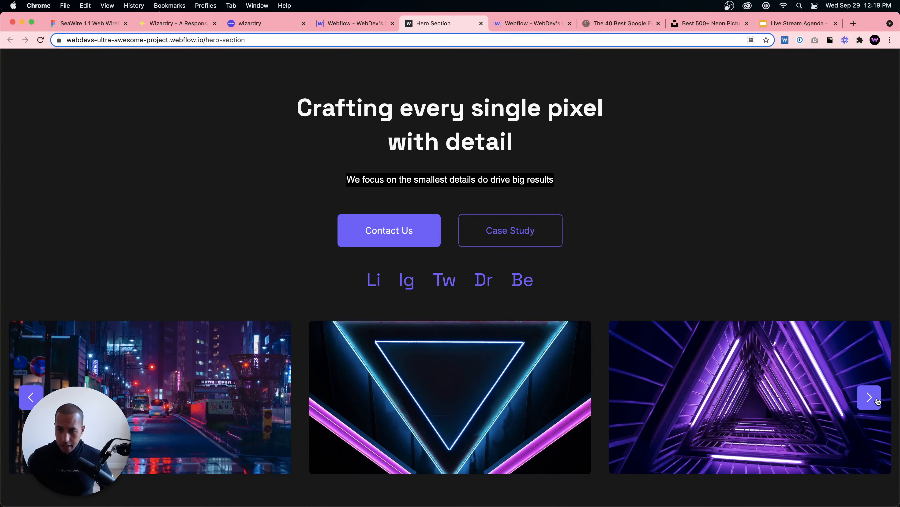
left_click(877, 402)
left_click(875, 402)
left_click(876, 402)
left_click(873, 403)
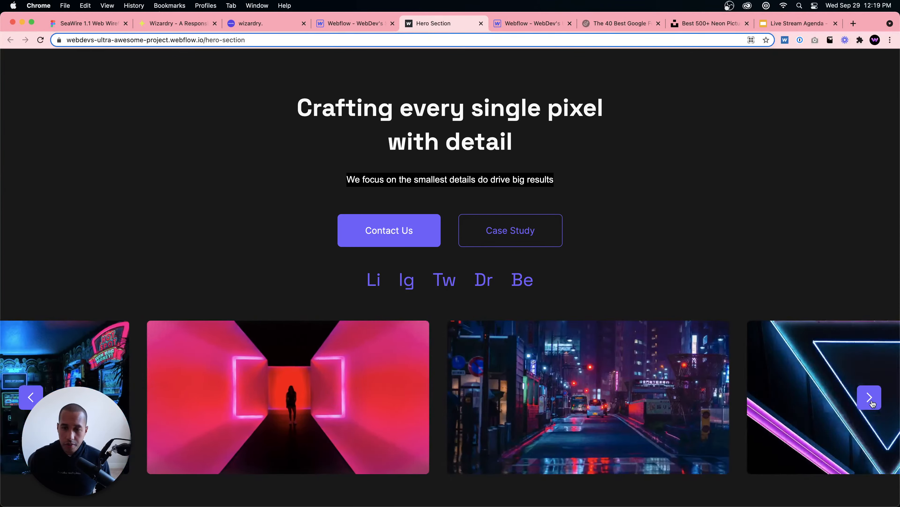
left_click(353, 23)
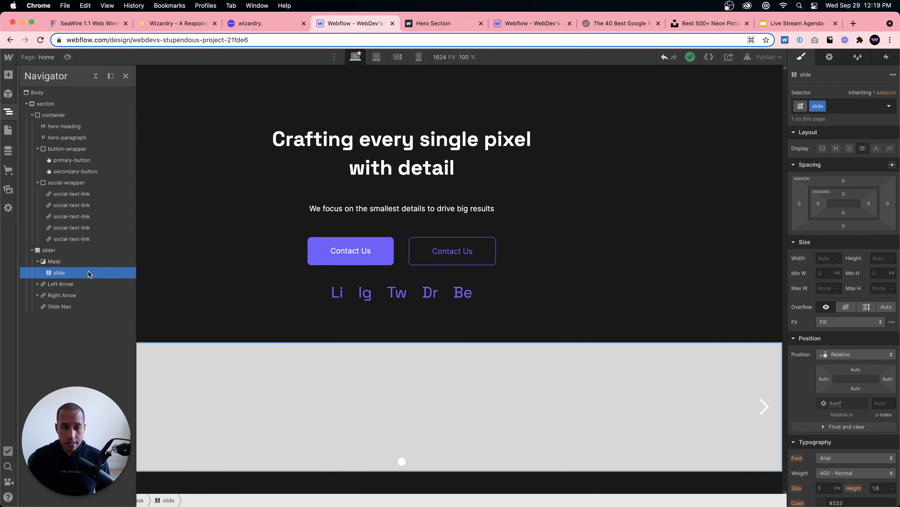
- Add a Div Block inside the slide and expand the slide in the element tree
key("super+e")
key("Return")
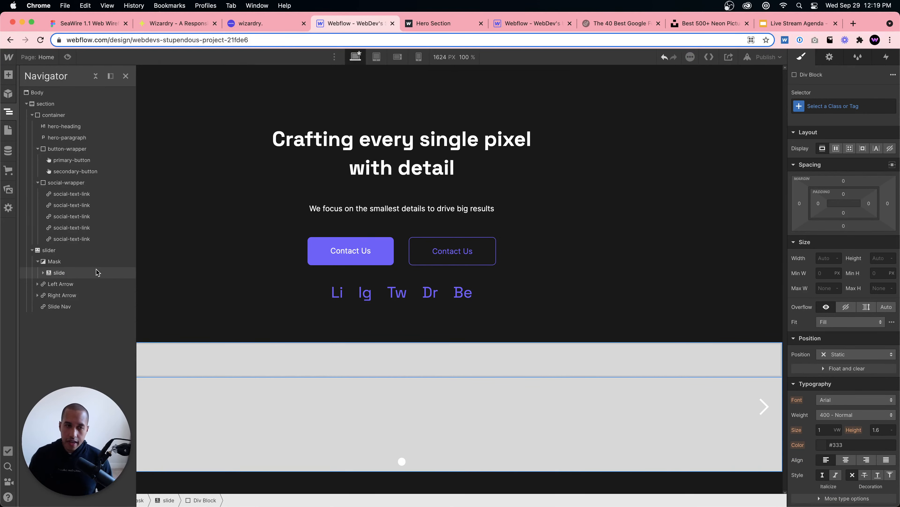
left_click(59, 275)
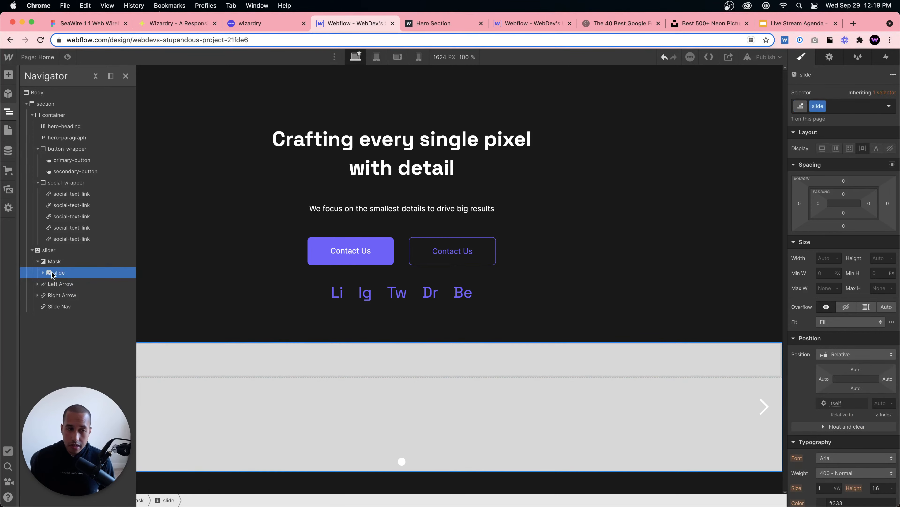
left_click(42, 273)
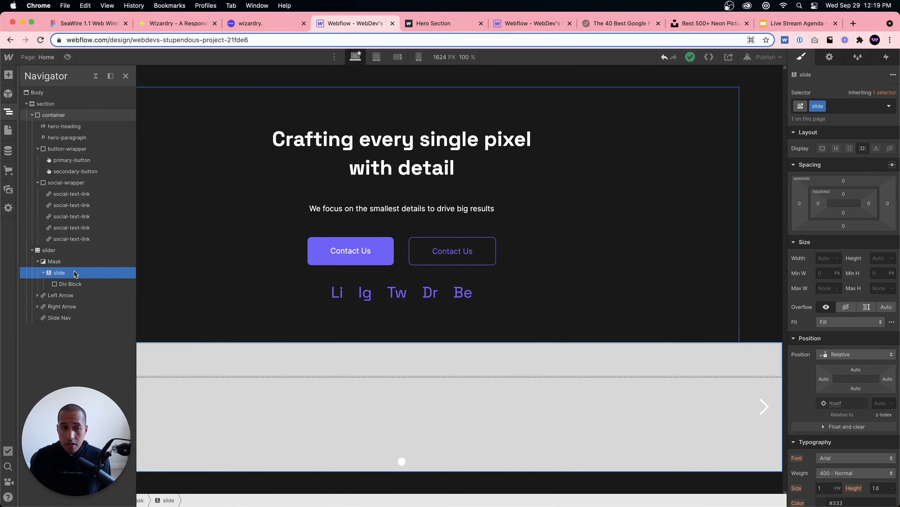
- Give the Div Block inside the slide the class slide-wrapper
left_click(78, 286)
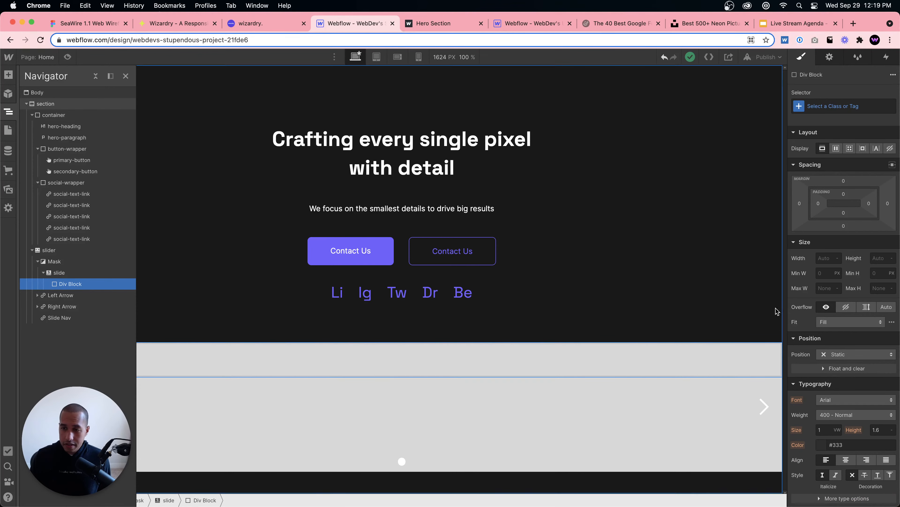
left_click(846, 100)
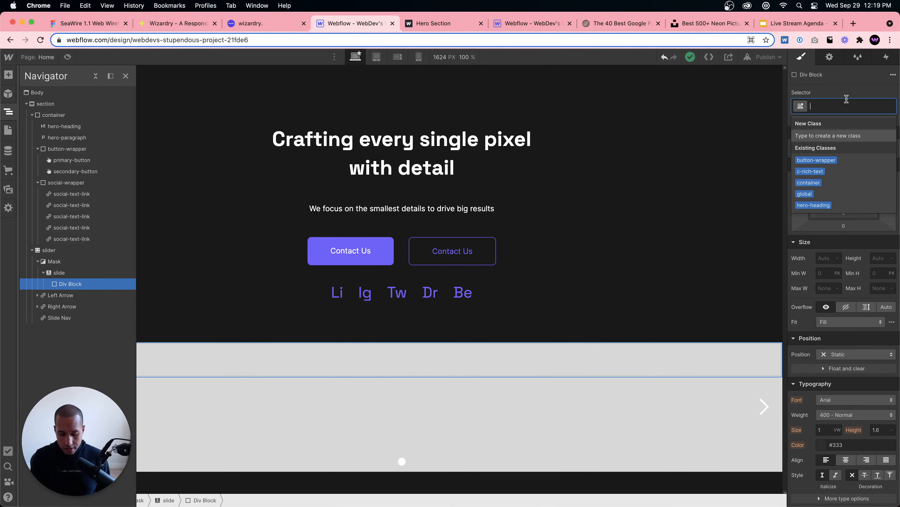
type("slide-warp")
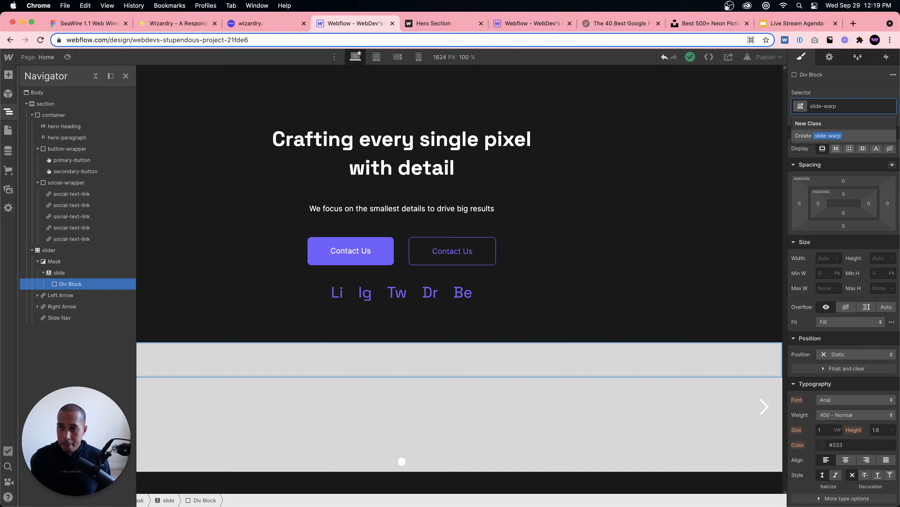
key("BackSpace")
key("BackSpace")
key("BackSpace")
type("rapper")
key("Return")
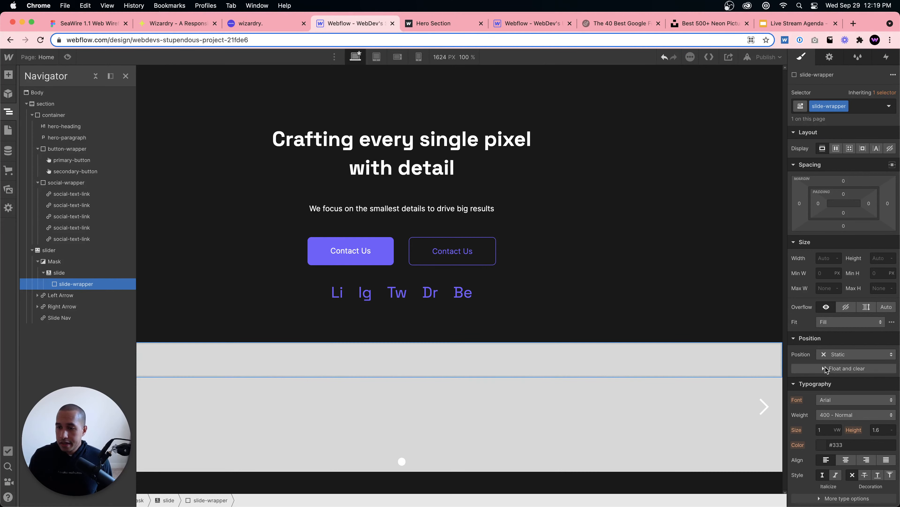
- Position slide-wrapper absolutely with 0% offsets on all four sides and set its display to flex
scroll(832, 378, "down", 1)
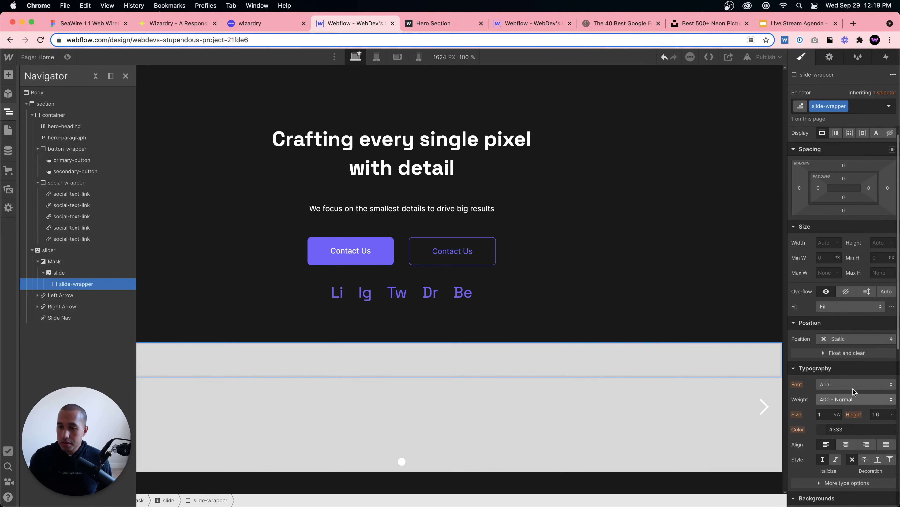
left_click(854, 339)
left_click(851, 366)
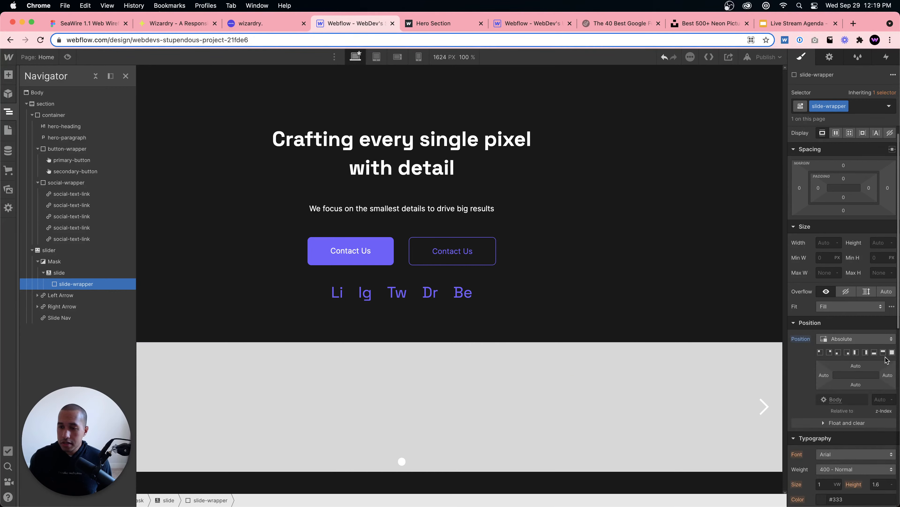
left_click(892, 352)
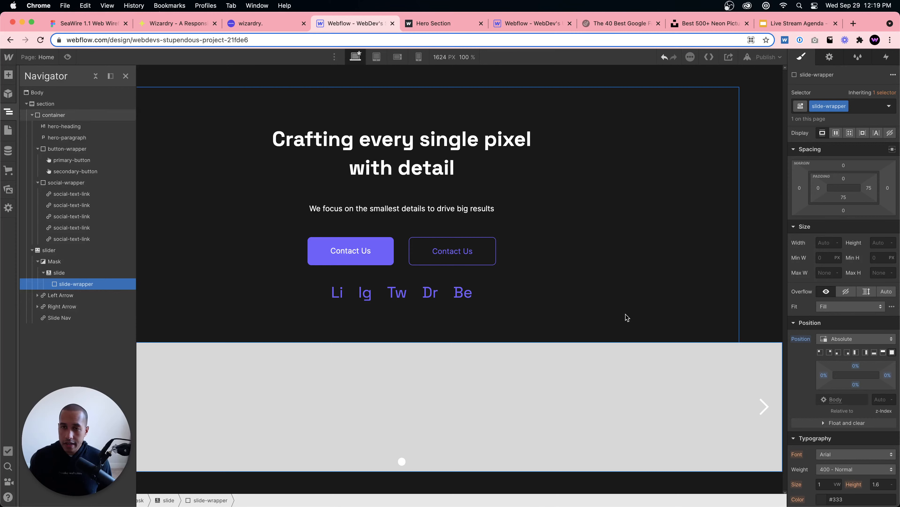
scroll(850, 164, "up", 1)
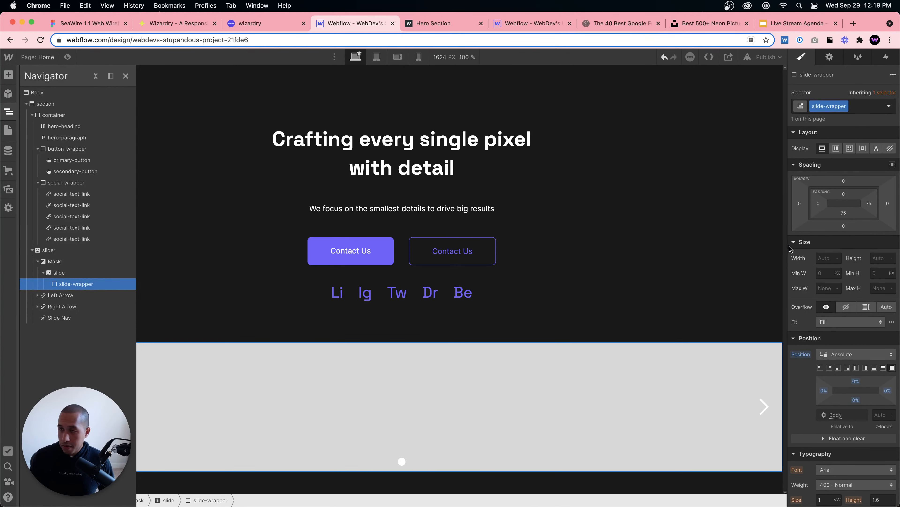
left_click(837, 148)
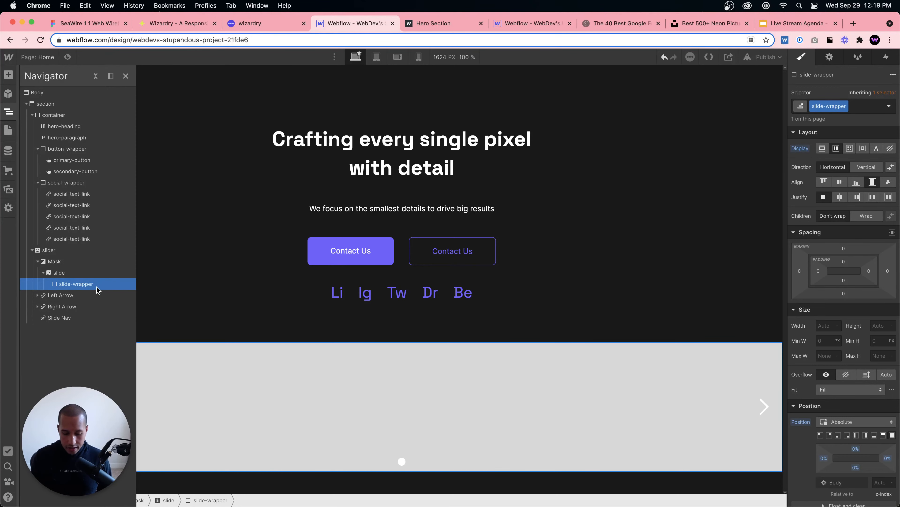
- Add a Div Block inside slide-wrapper
key("super+e")
key("Escape")
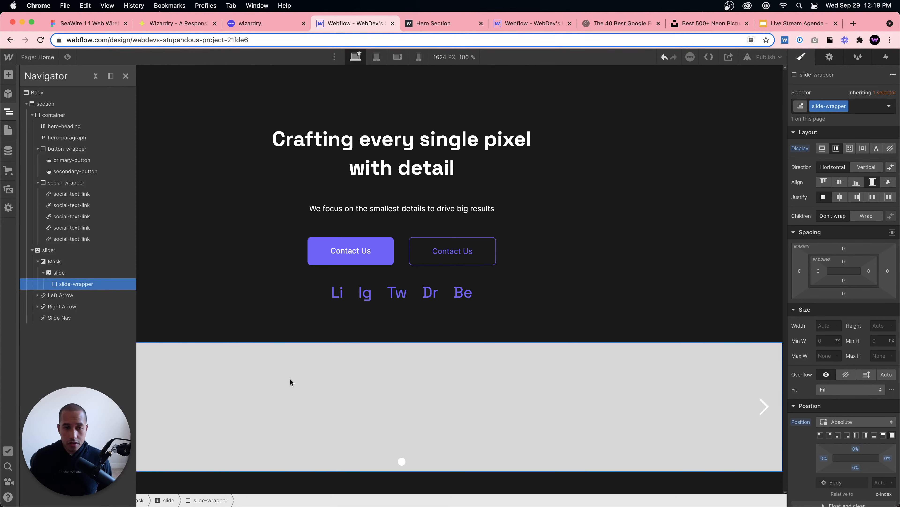
left_click(274, 400)
key("super+e")
type("div")
key("Return")
- Apply the existing class slide to the Div Block inside slide-wrapper
left_click(856, 107)
type("slide")
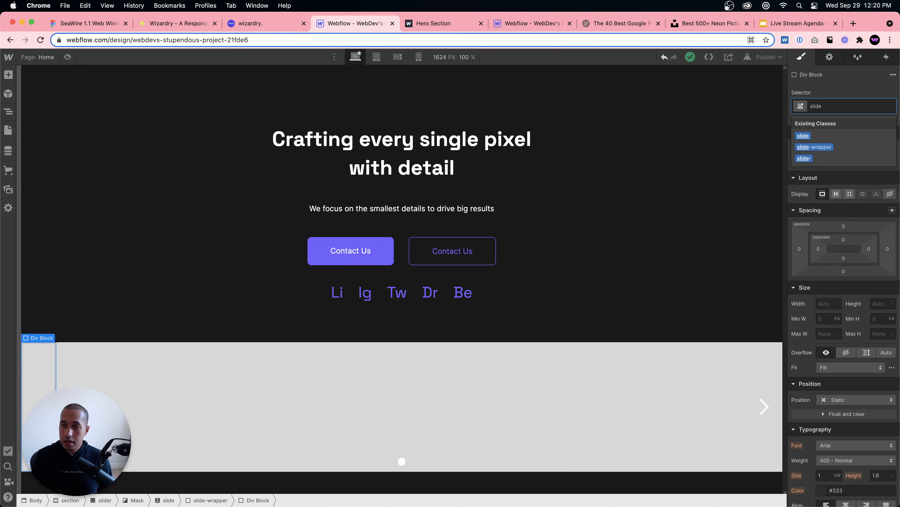
key("Return")
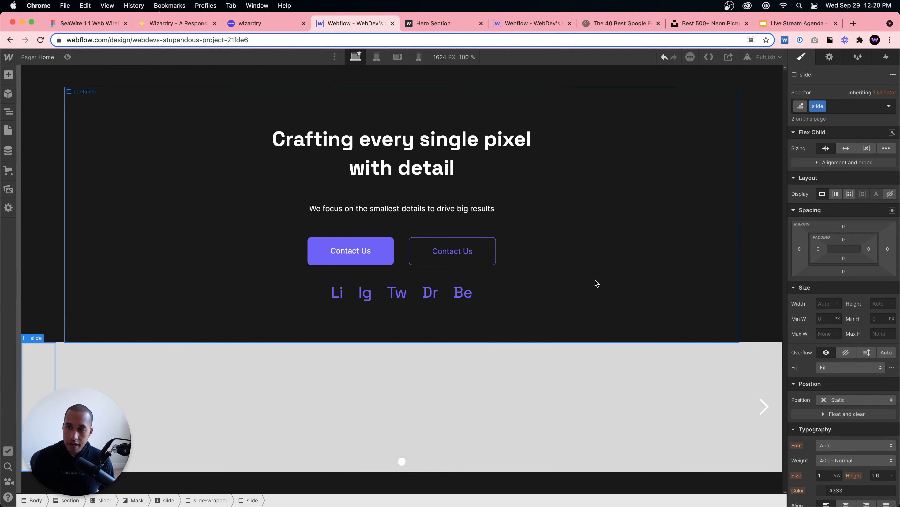
- Set the slide block to grow and fill the space, and duplicate it twice to make three equal slides
left_click(846, 149)
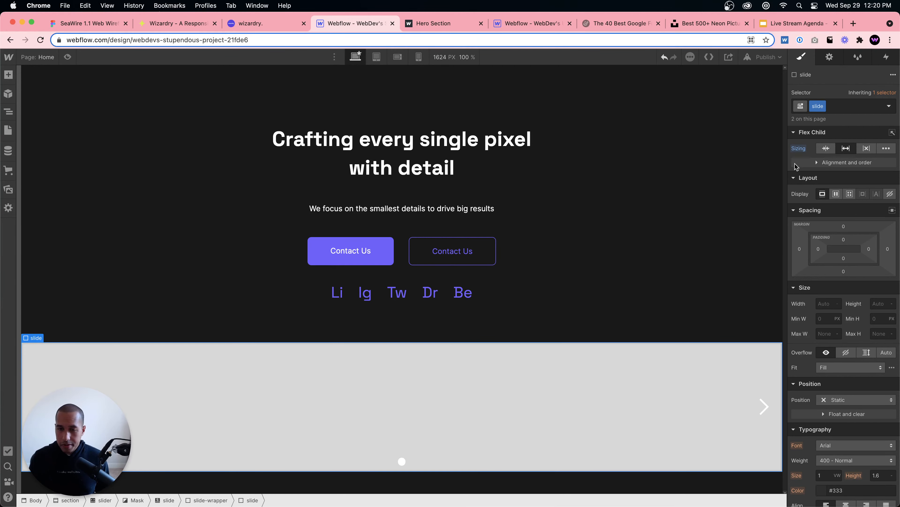
key("super+d")
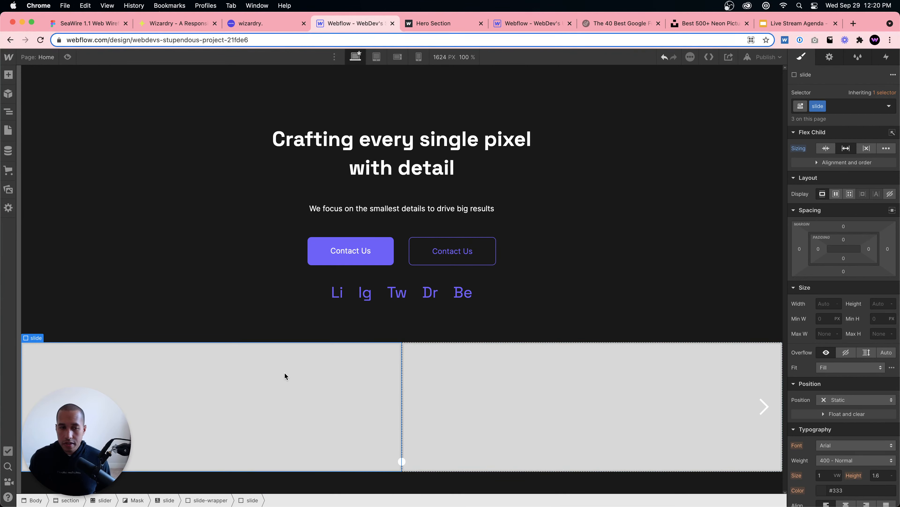
key("super+d")
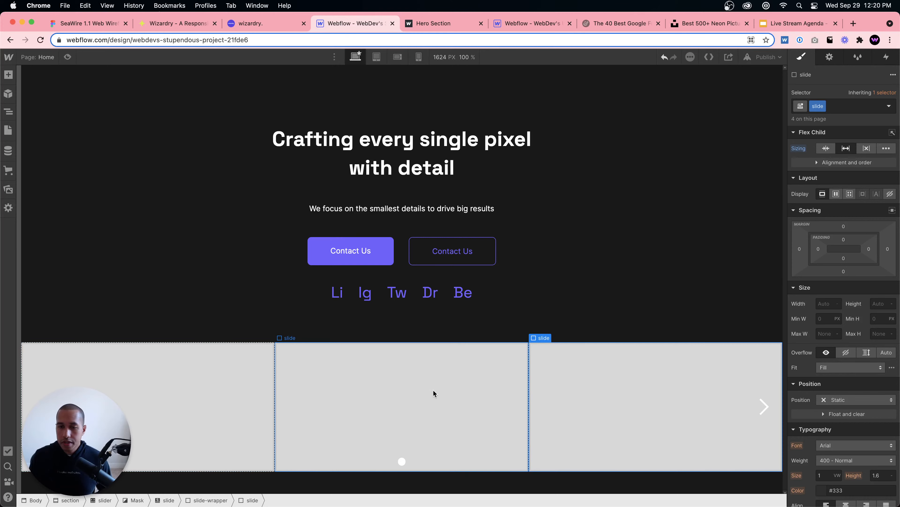
- Give the slide class an 8 px border radius on all corners
left_click(587, 394)
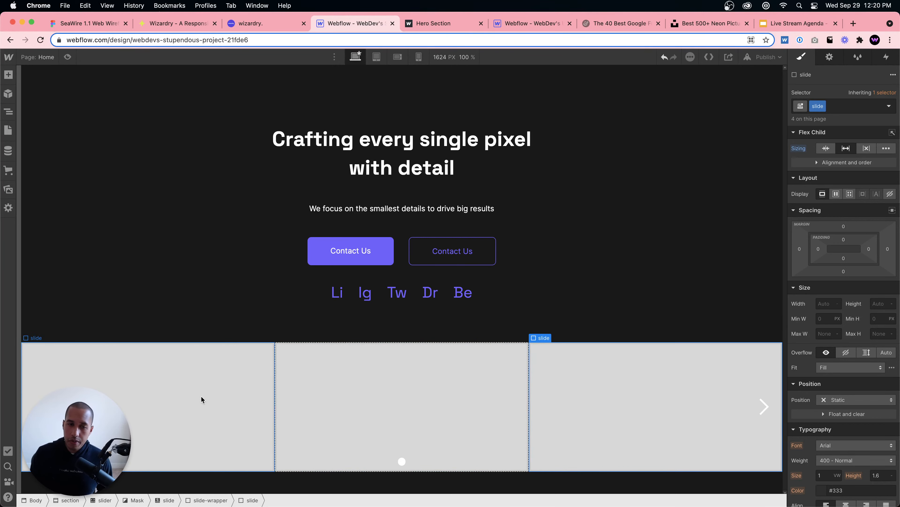
left_click(405, 387)
left_click(607, 374)
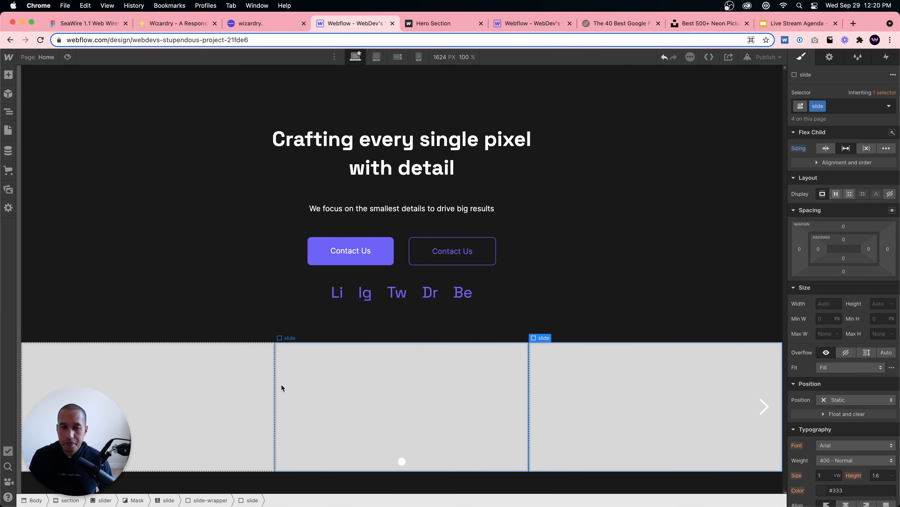
left_click(233, 388)
scroll(837, 370, "down", 10)
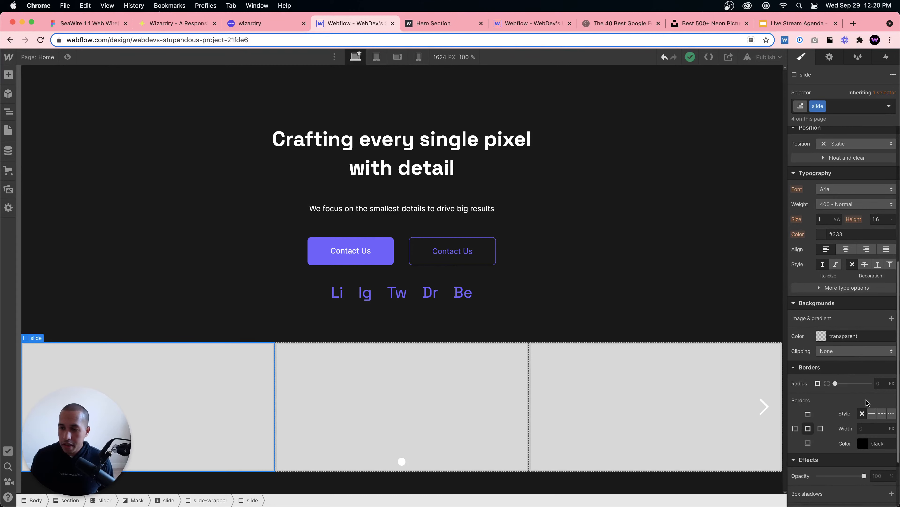
left_click(882, 372)
type("8")
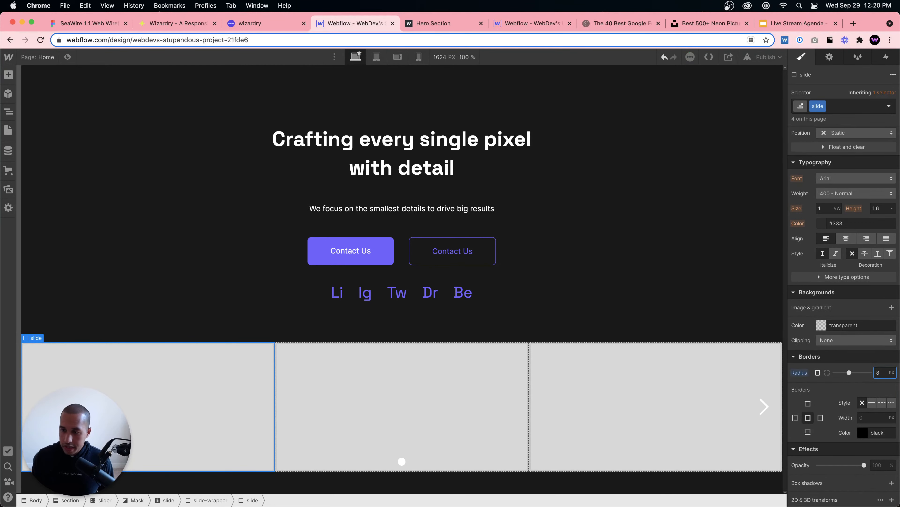
left_click(221, 386)
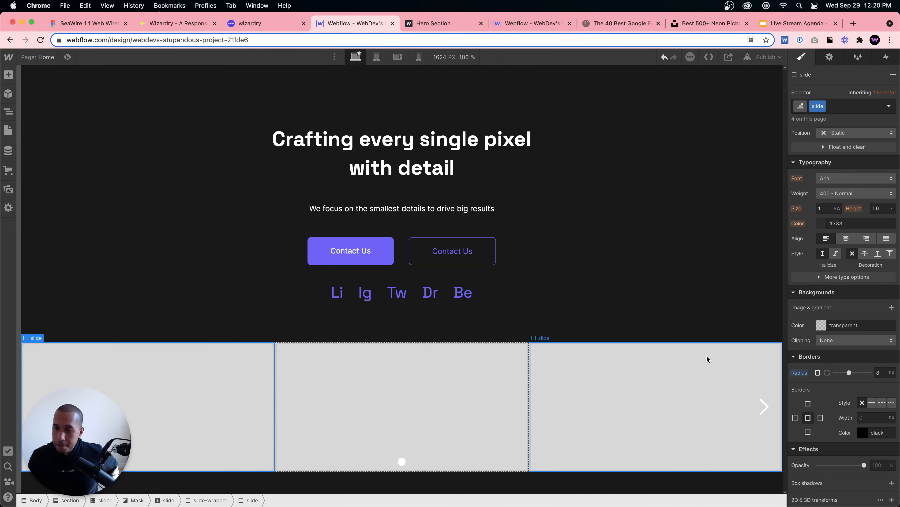
- Add a background image layer to the slide class, keeping the placeholder image
scroll(851, 319, "down", 1)
left_click(892, 286)
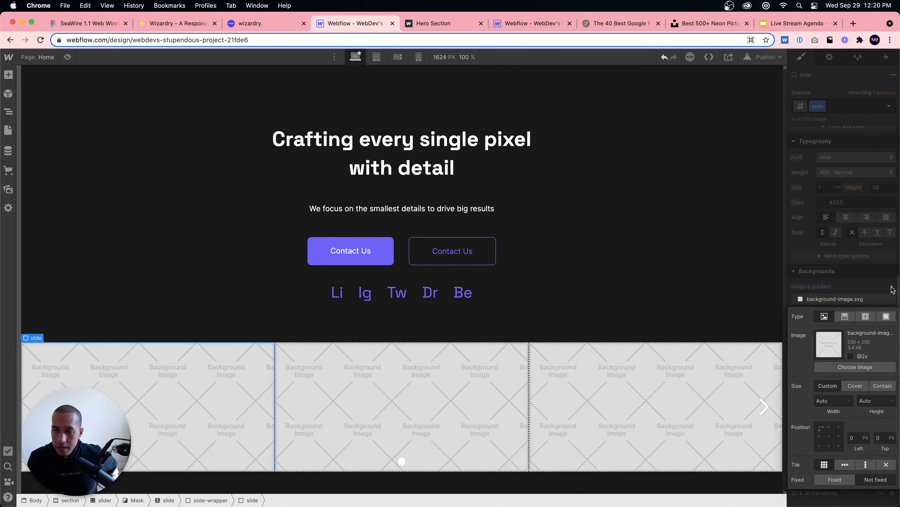
left_click(885, 293)
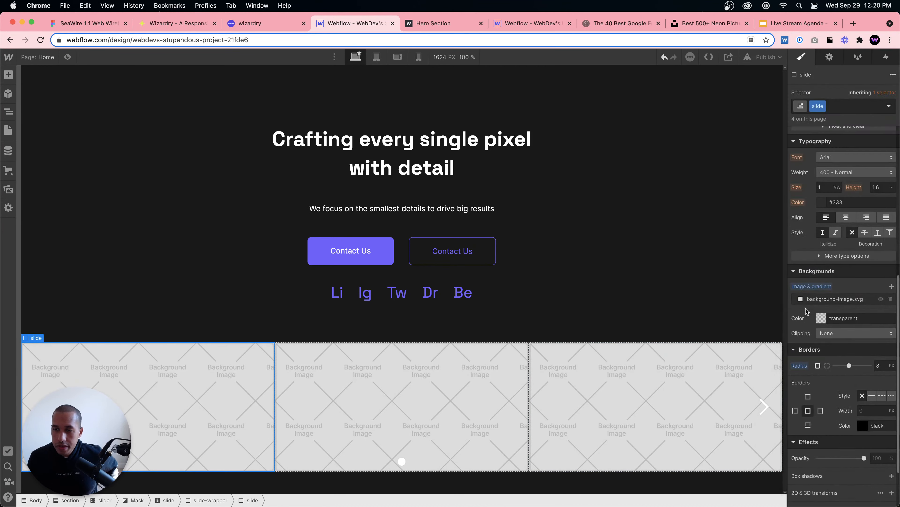
- Upload the six neon photos from Finder to the project's assets
left_click(8, 189)
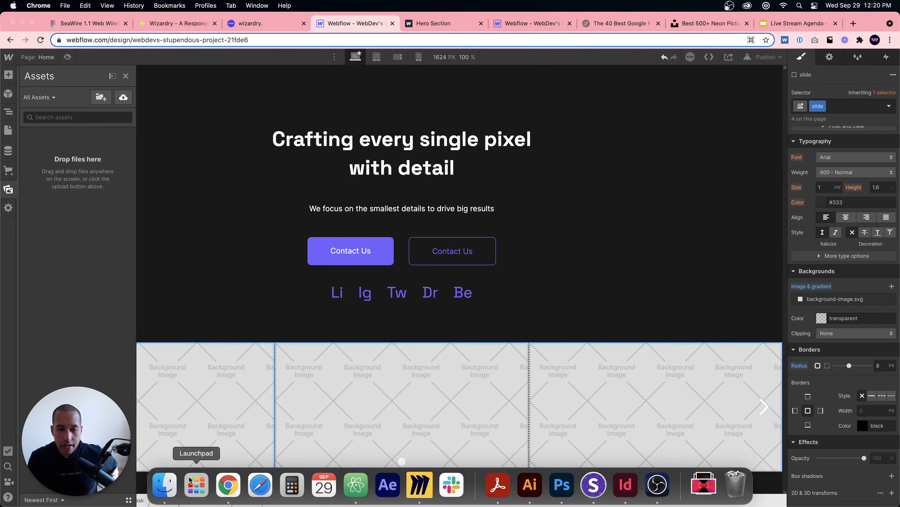
left_click(164, 484)
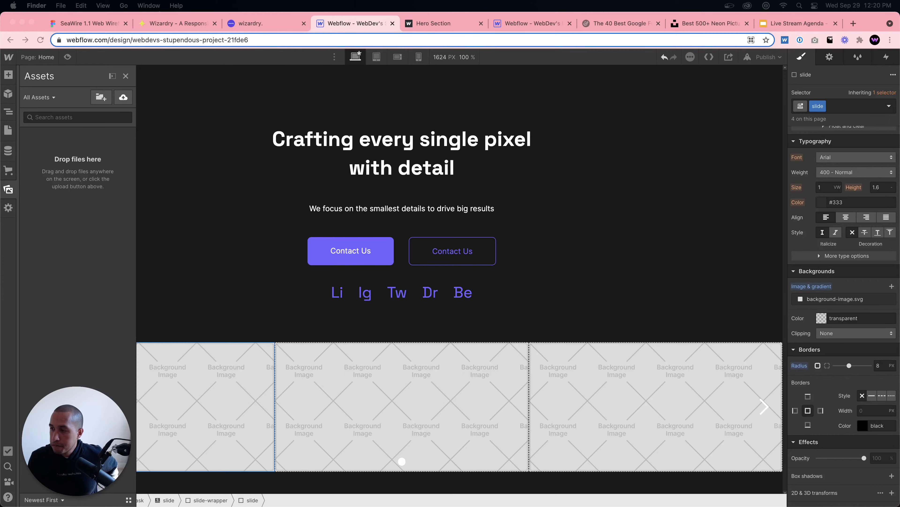
left_click_drag(899, 223, 96, 245)
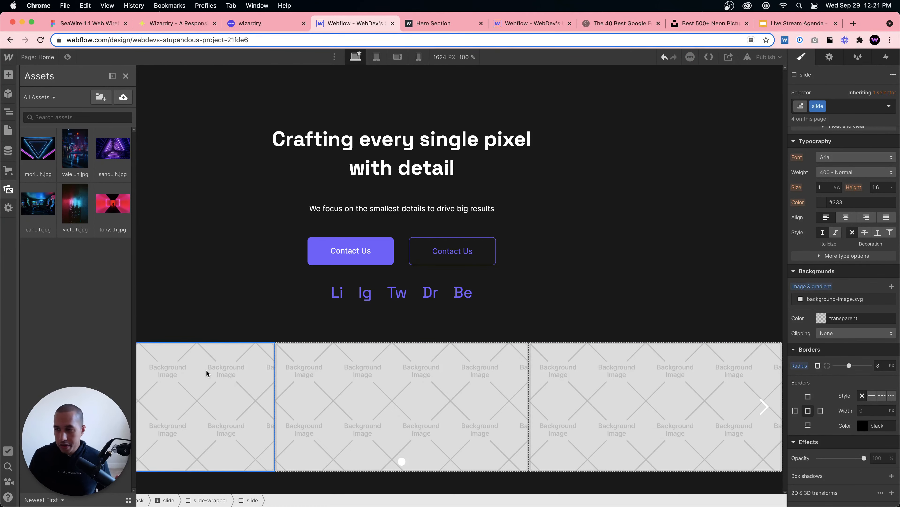
- Use the neon city street photo as the slide background, sized to cover, centred at 50% / 50% and without tiling
left_click(232, 399)
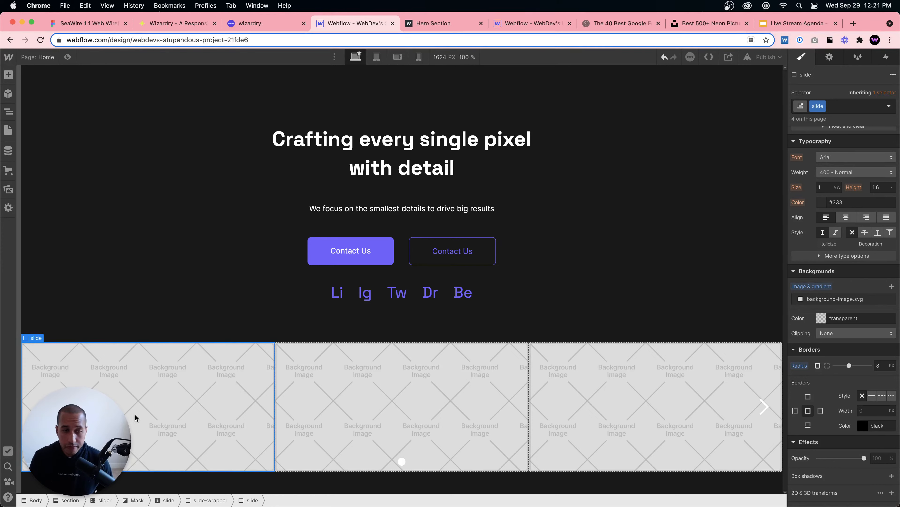
left_click(861, 302)
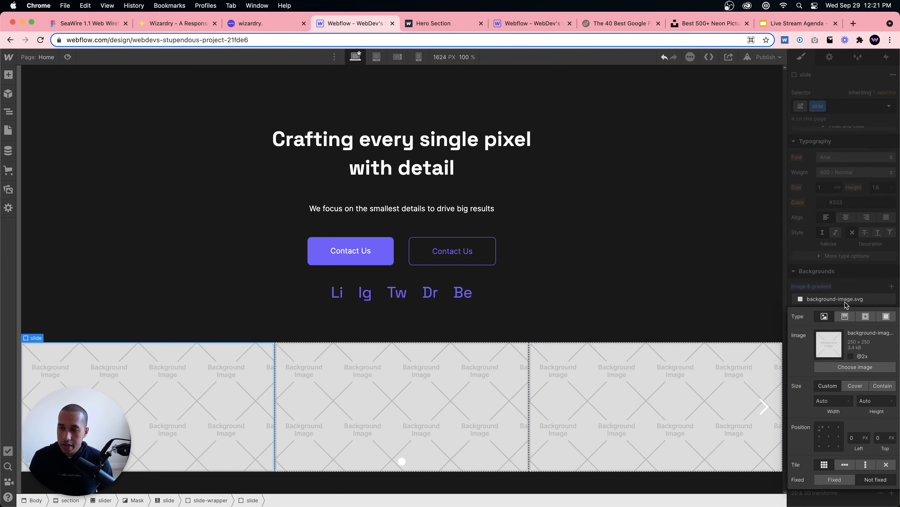
left_click(856, 366)
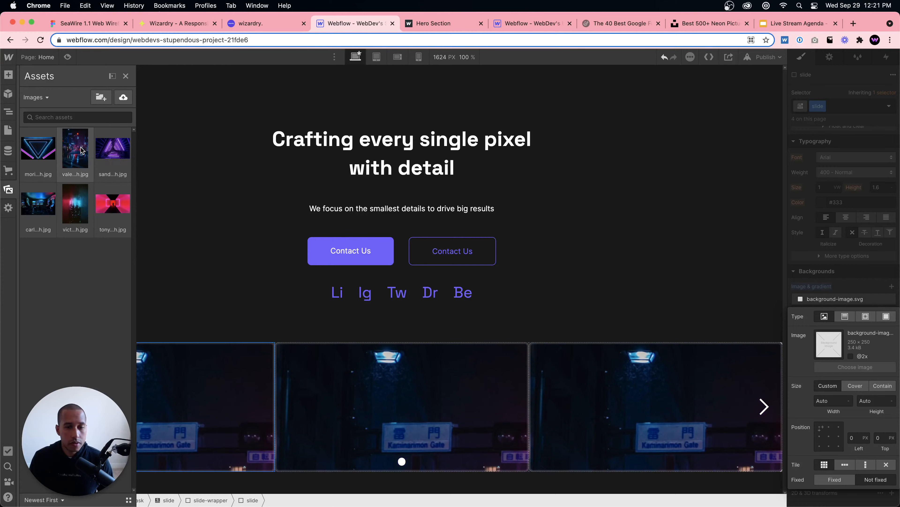
left_click(76, 149)
left_click(854, 385)
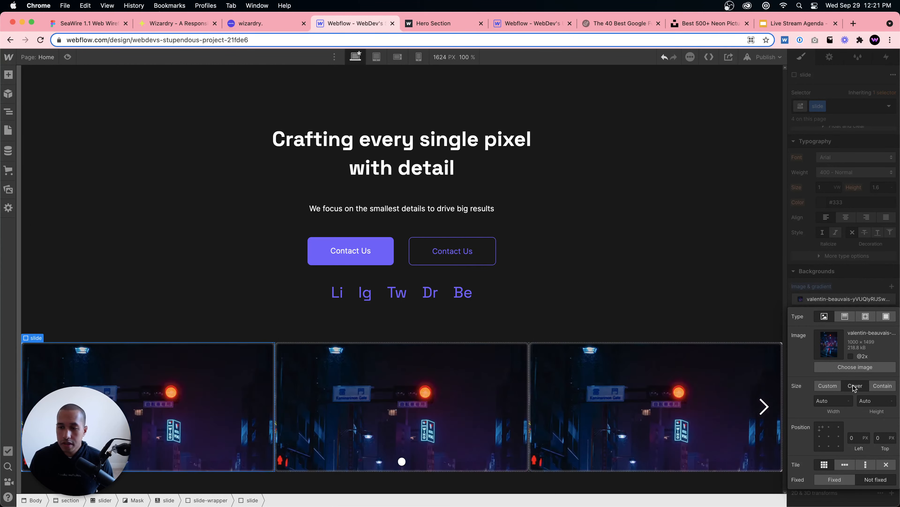
left_click(830, 437)
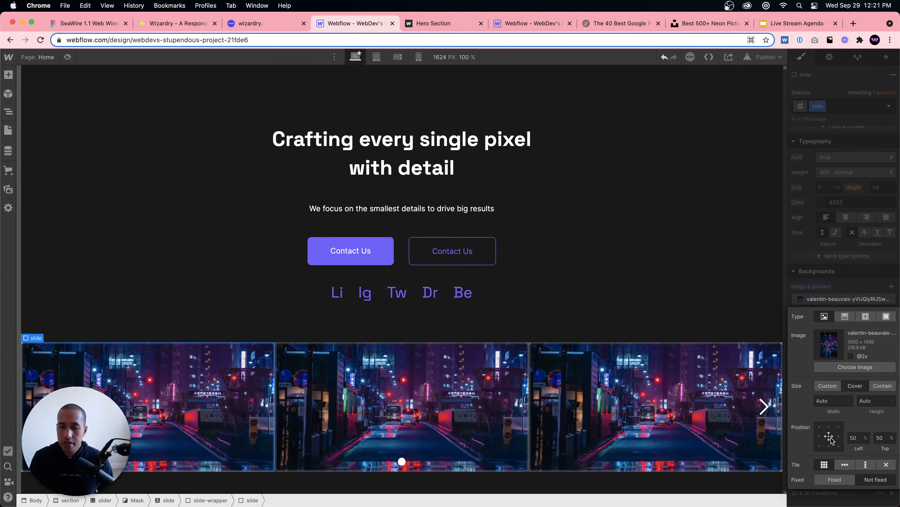
left_click(885, 466)
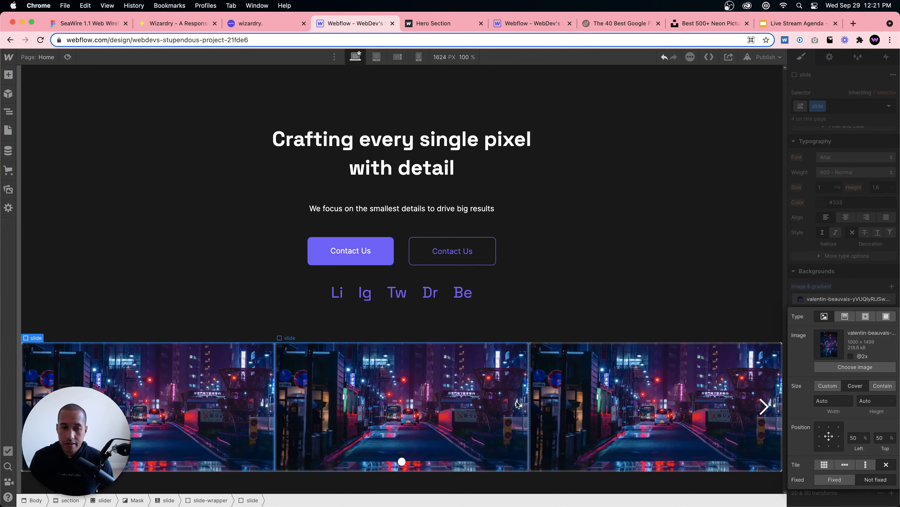
- Add the combo class 2 to the middle slide and replace its background with the red-and-blue vertical neon lights photo
left_click(362, 415)
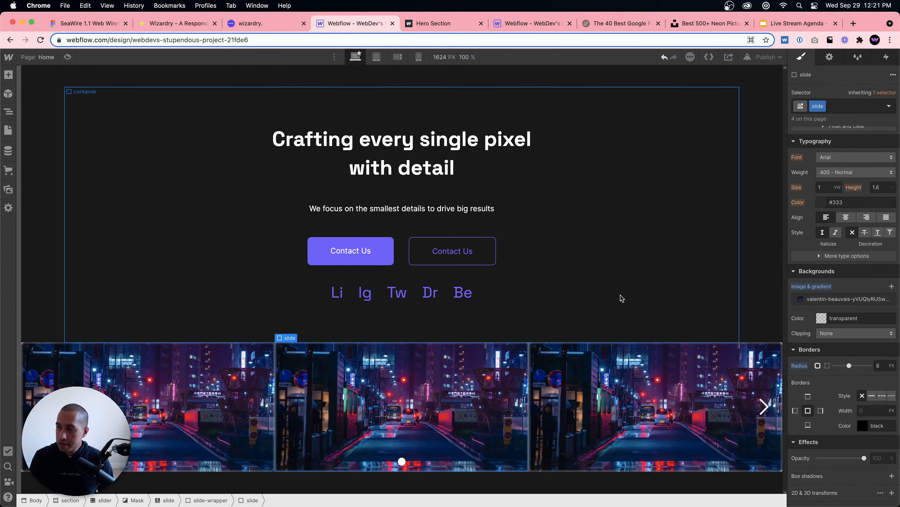
left_click(841, 107)
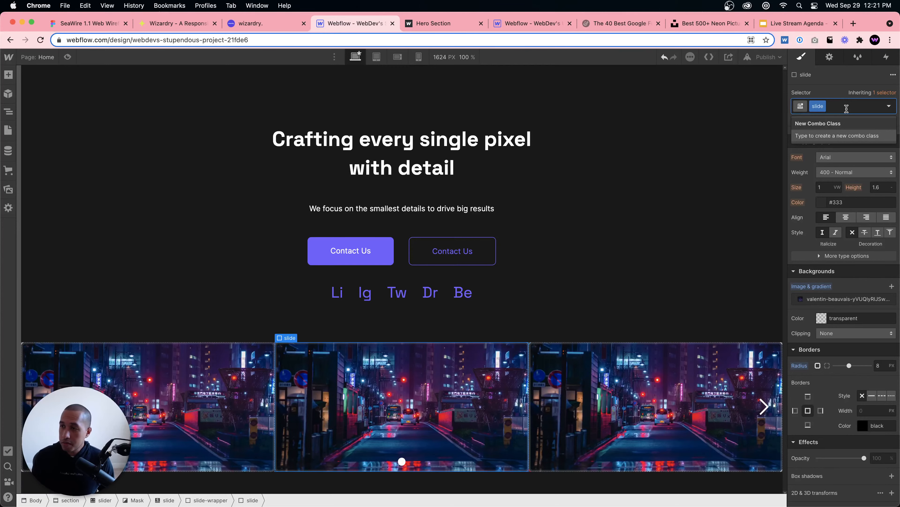
type("2")
key("Return")
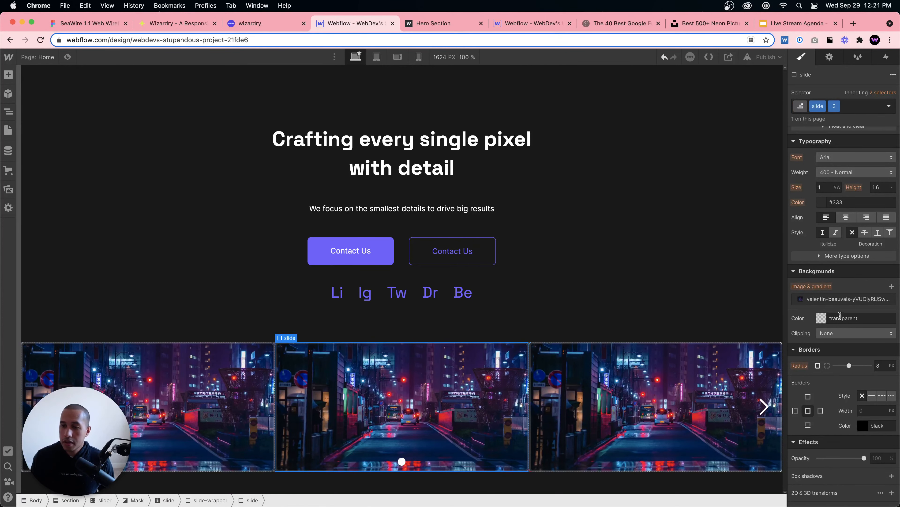
left_click(846, 301)
left_click(843, 365)
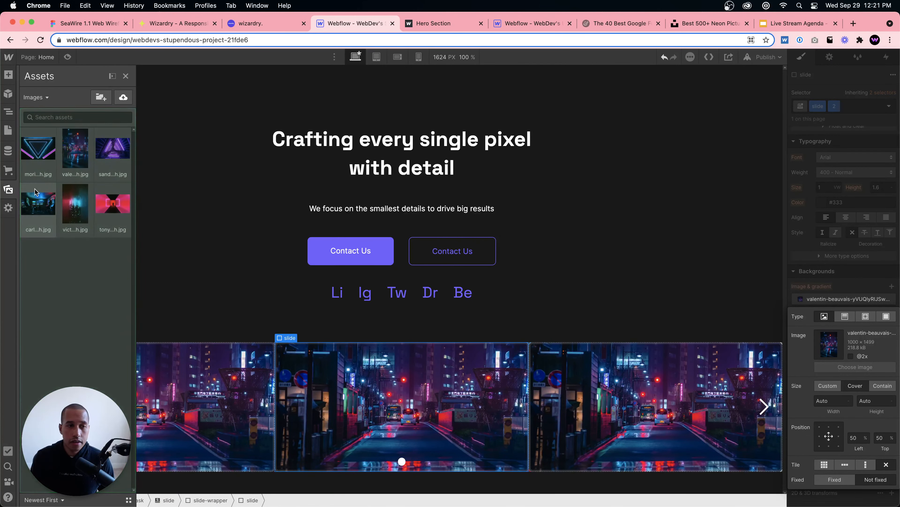
left_click(81, 210)
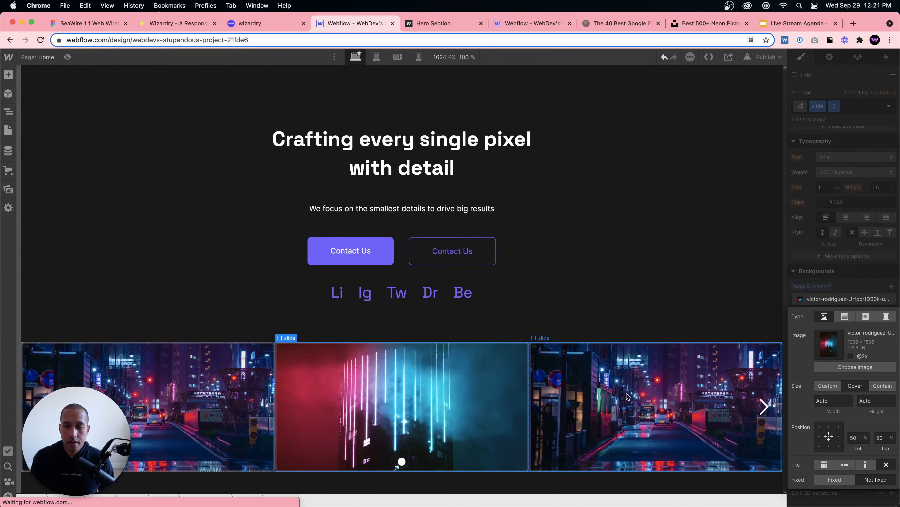
- Add the combo class 3 to the third slide and replace its background with the purple neon triangle tunnel photo
left_click(582, 369)
left_click(857, 108)
type("3")
key("Return")
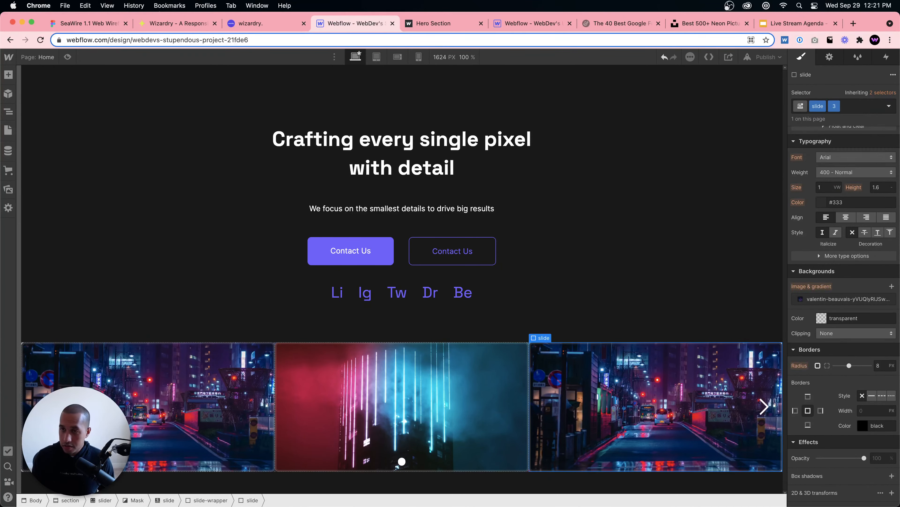
left_click(852, 300)
left_click(855, 367)
left_click(43, 210)
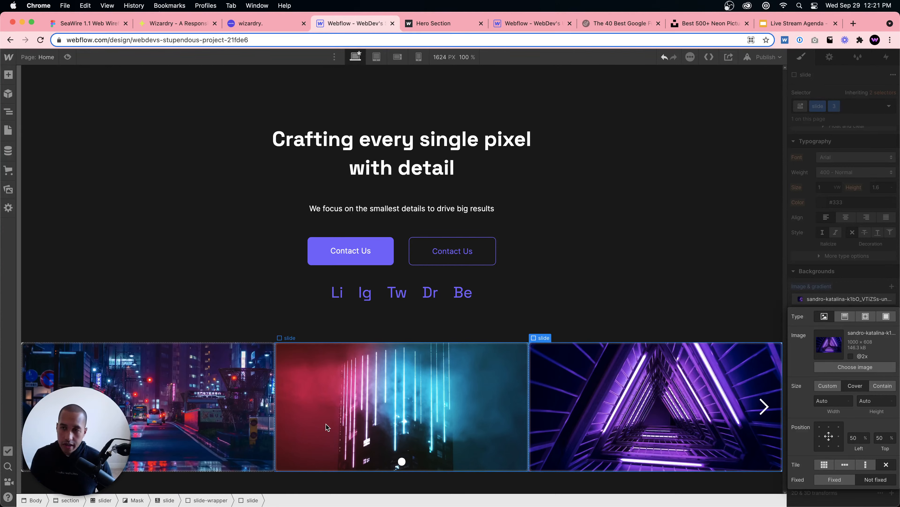
left_click(289, 390)
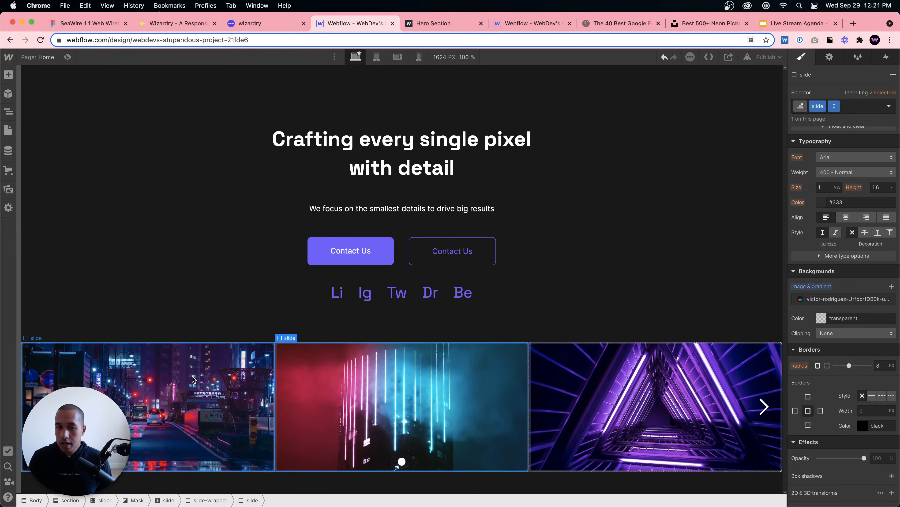
left_click(191, 387)
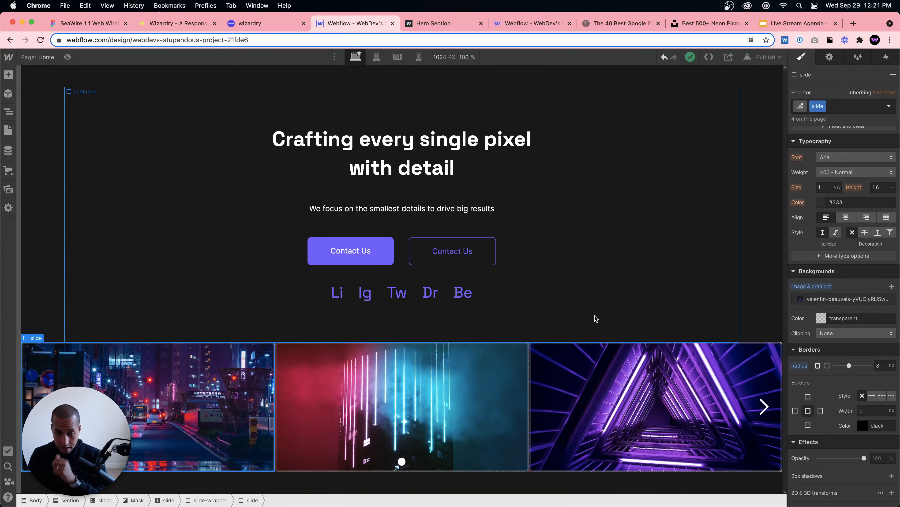
left_click(496, 375)
left_click(539, 378)
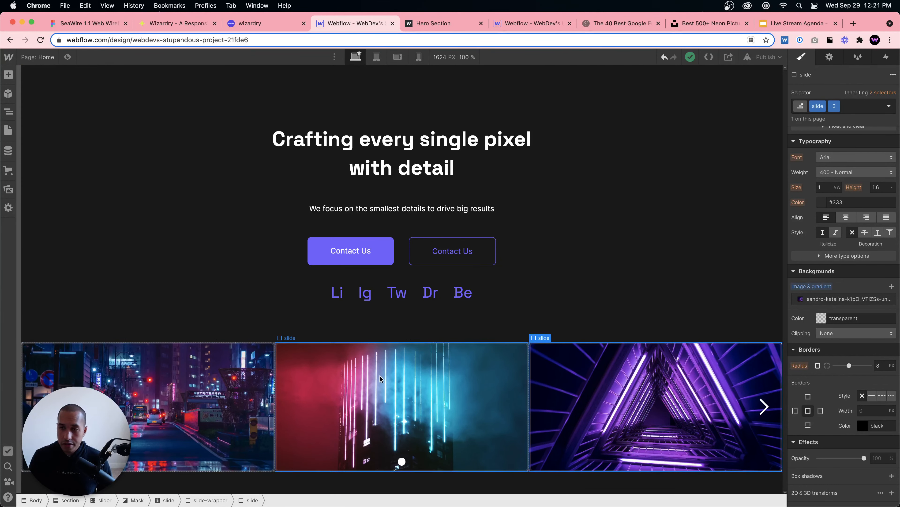
- Try a left margin of 1em on the first slide and undo it
left_click(148, 407)
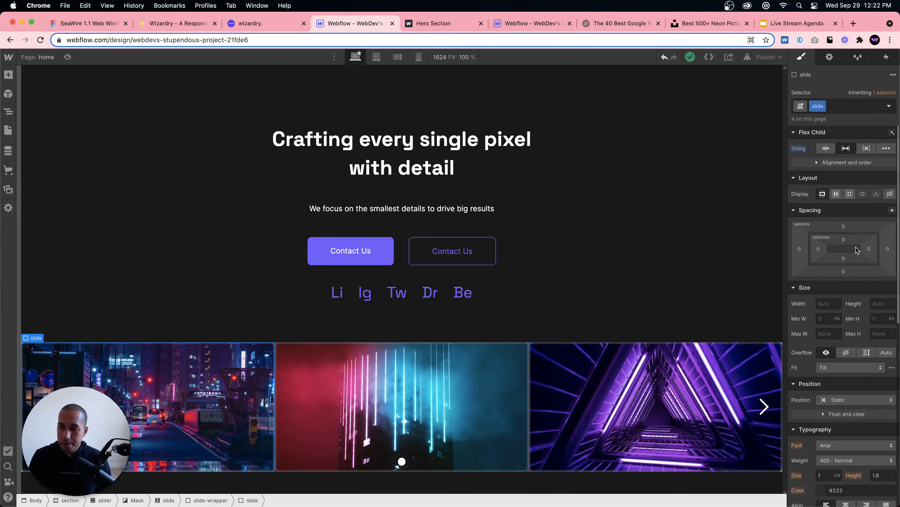
left_click(800, 249)
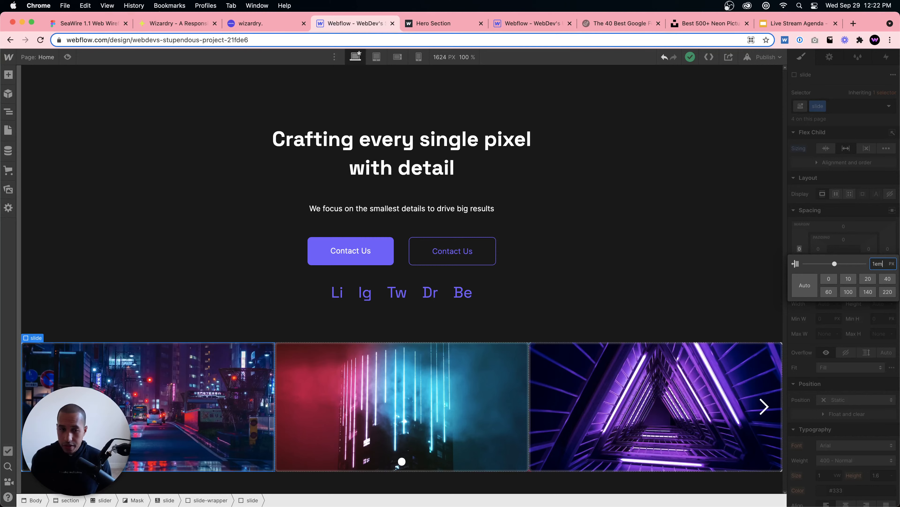
type("1em")
key("Return")
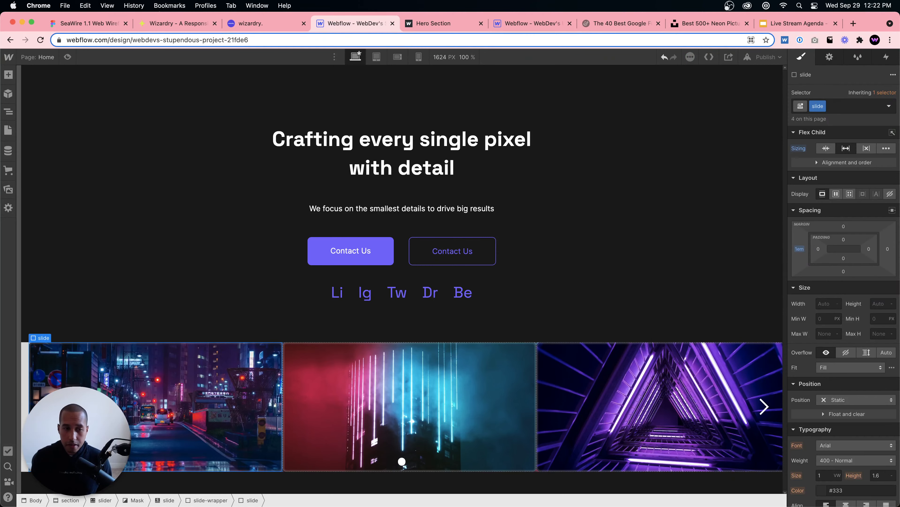
key("super+z")
- Set the slide class's left margin to 1em
left_click(818, 248)
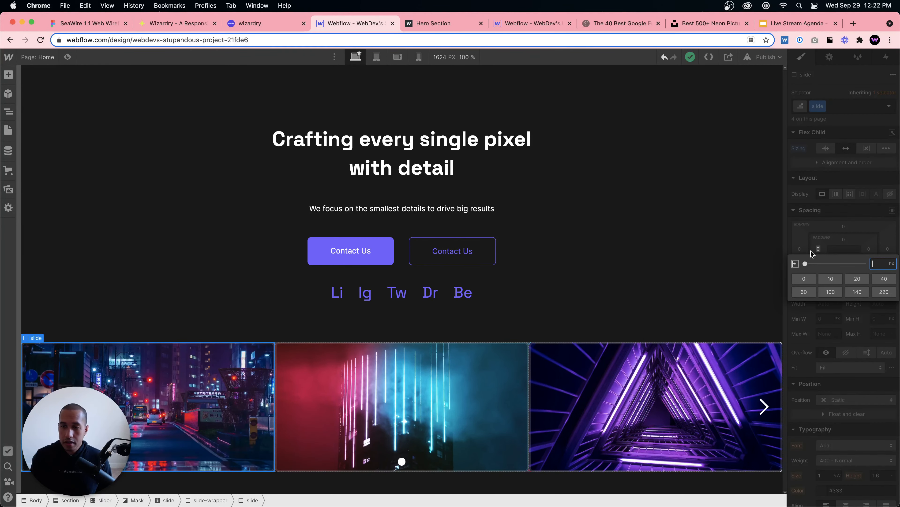
left_click(801, 249)
left_click(800, 248)
type("1em")
key("Return")
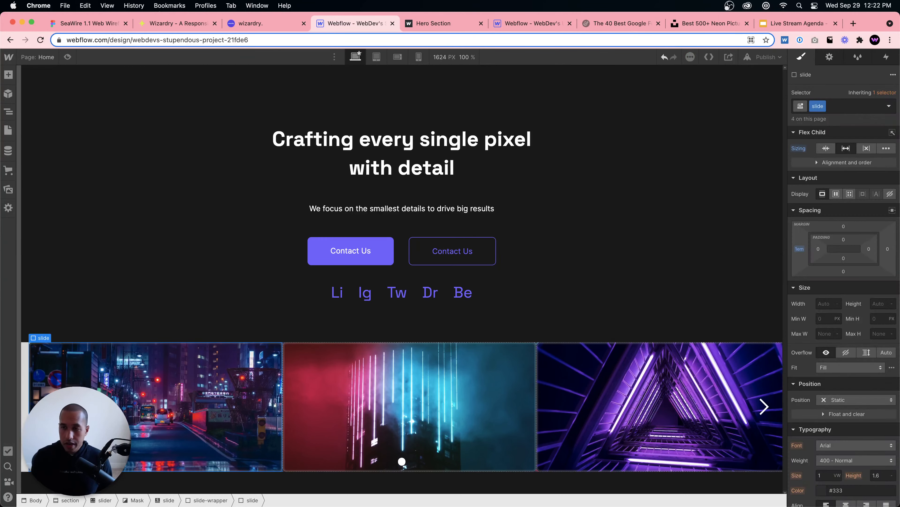
- Try a right margin of 1em on the slide class
left_click(889, 249)
type("1e")
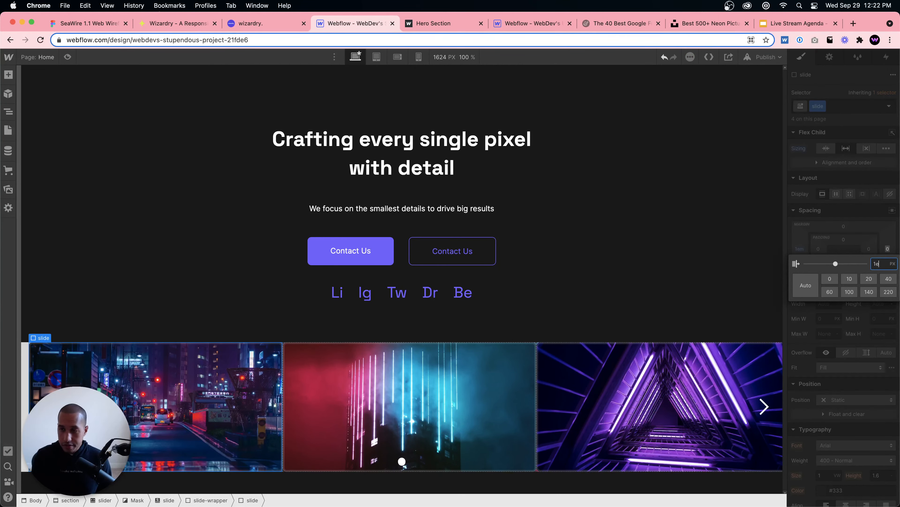
type("m")
key("Return")
left_click(887, 251)
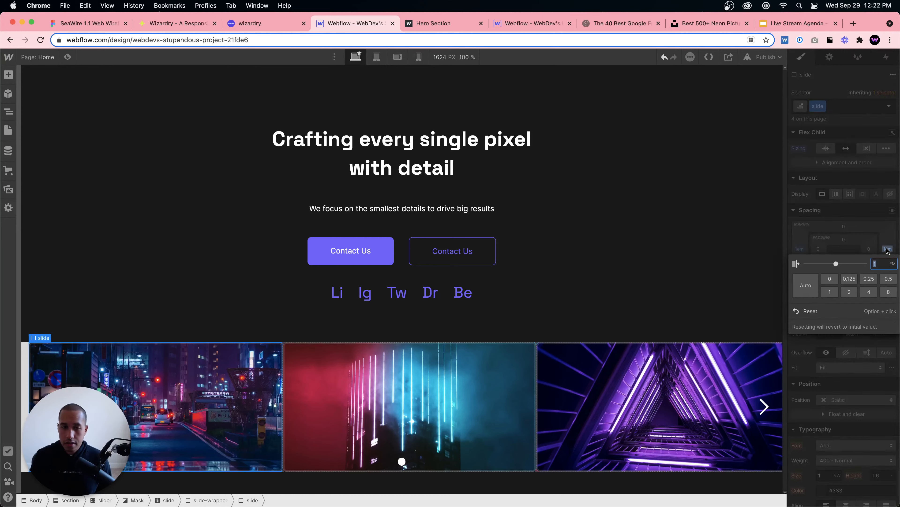
left_click(888, 239)
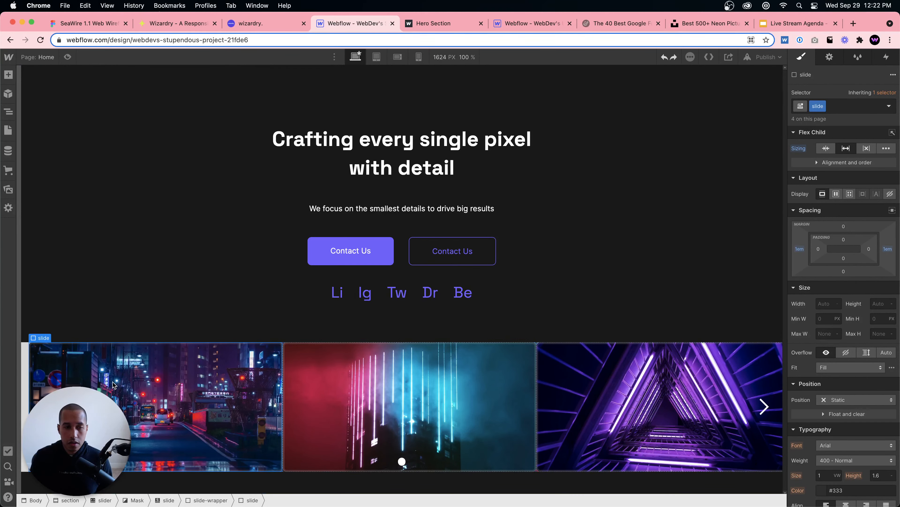
- Check the slide image margins in the reference project and set the slide class's left and right margins to 1%
left_click(493, 28)
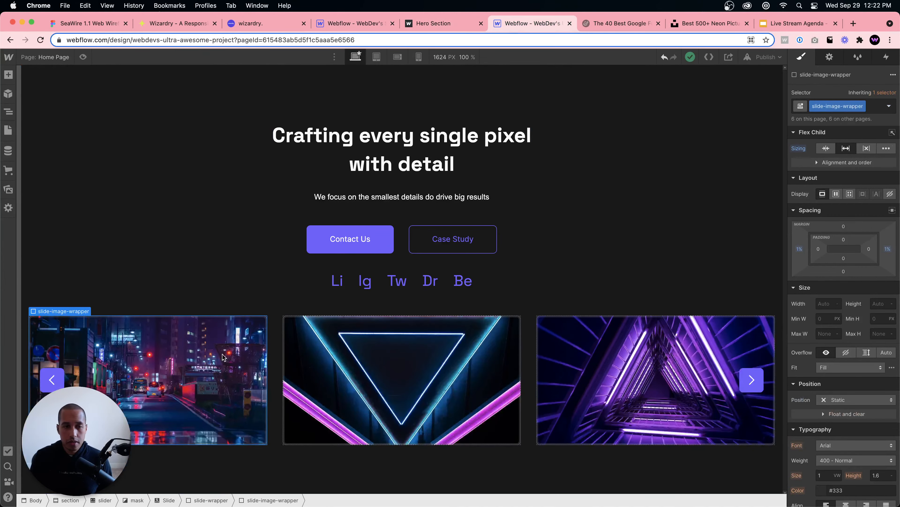
left_click(363, 22)
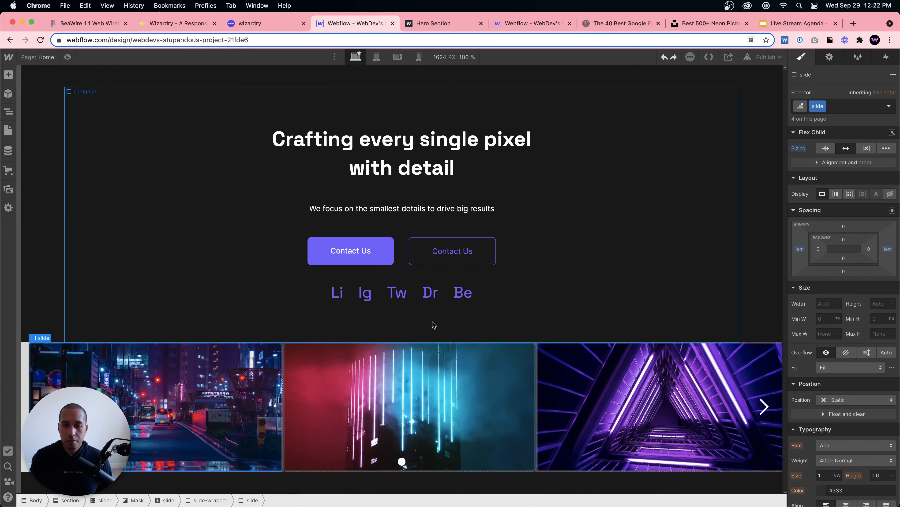
type("1%")
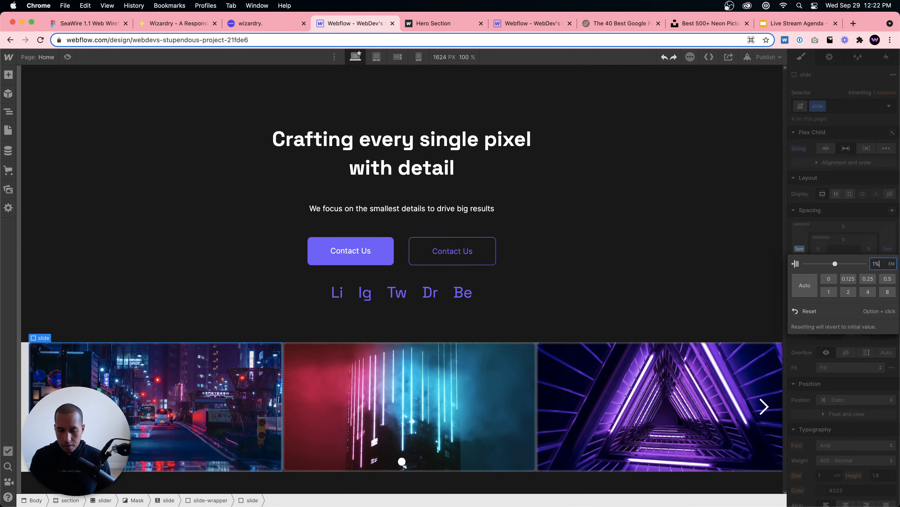
key("Return")
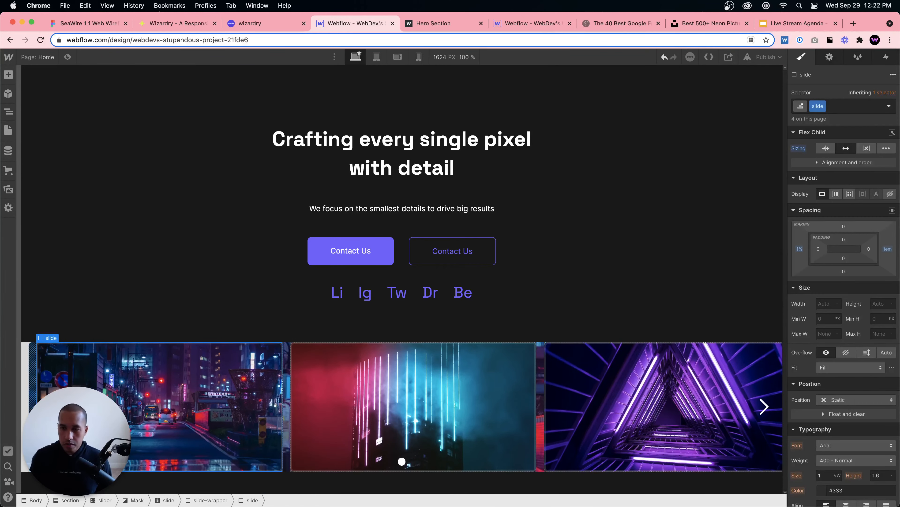
left_click(888, 249)
type("1%")
key("Return")
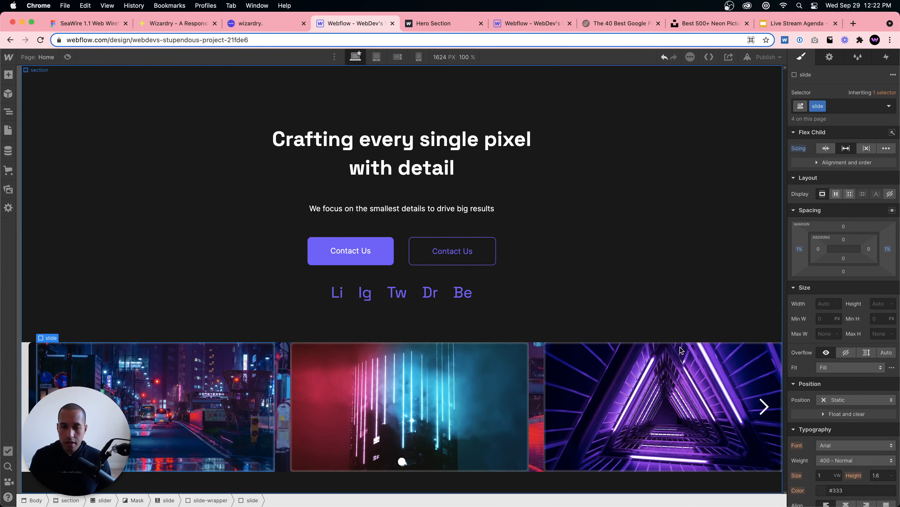
- Select the slider element that holds the slide row and set its background color to transparent
left_click(538, 384)
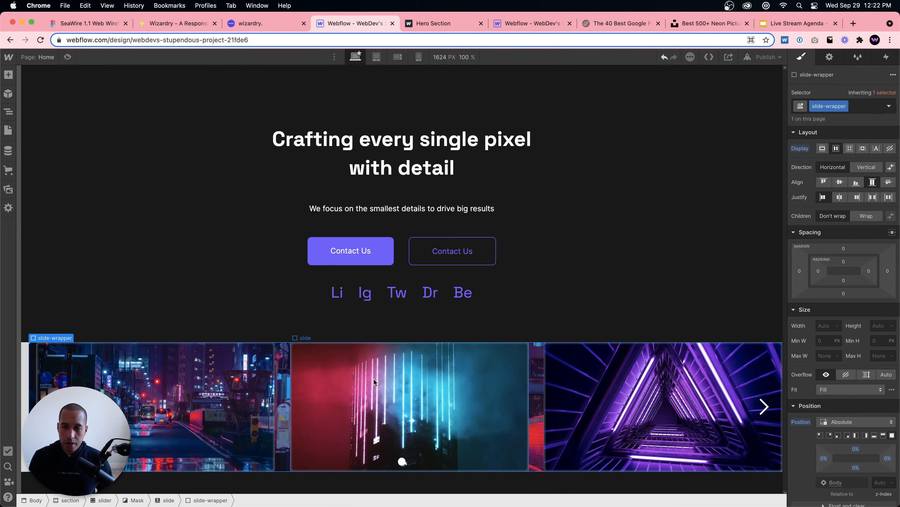
left_click(209, 398)
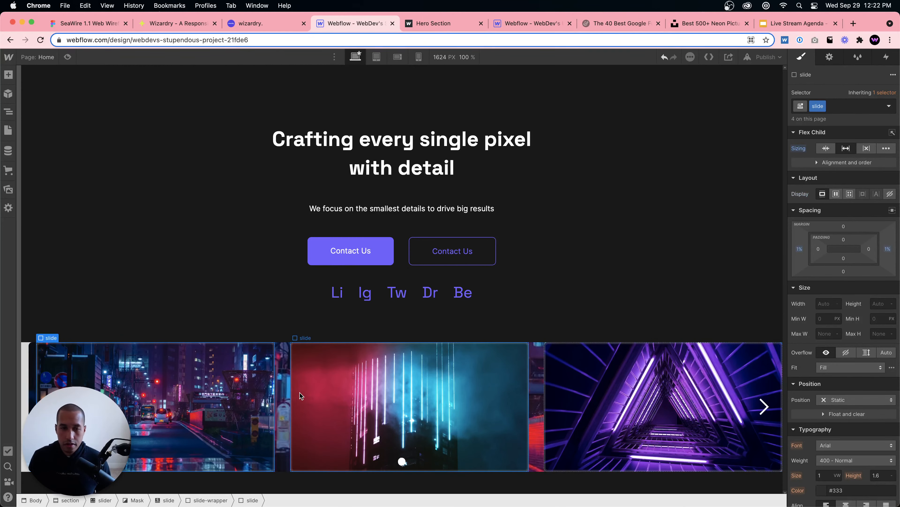
left_click(25, 386)
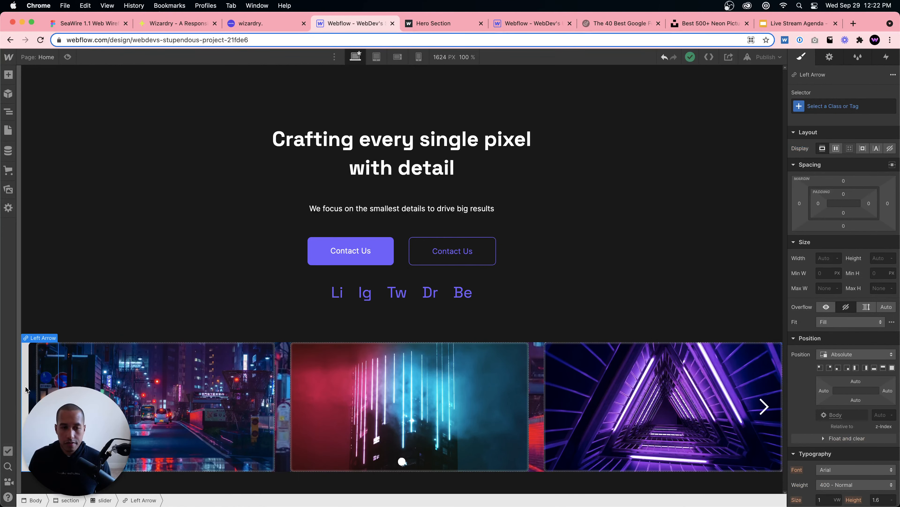
left_click(282, 361)
scroll(878, 410, "down", 2)
scroll(878, 409, "down", 10)
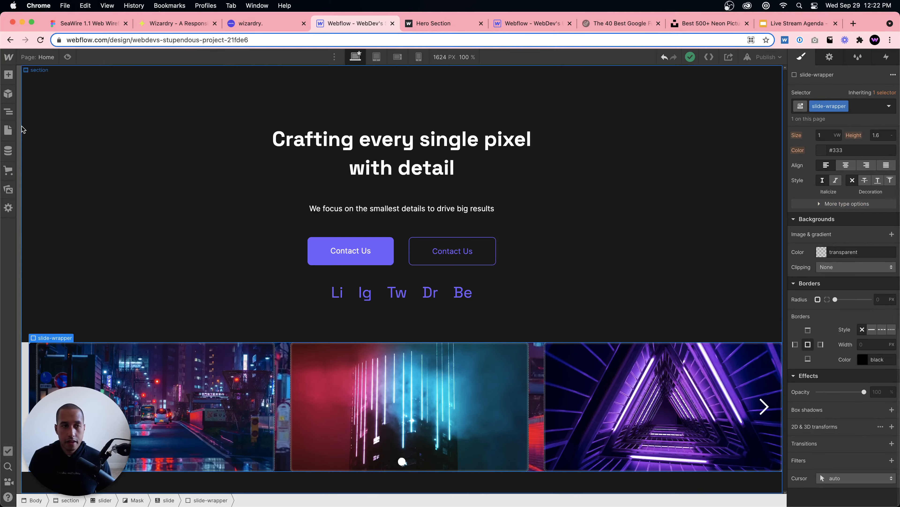
left_click(8, 111)
left_click(67, 252)
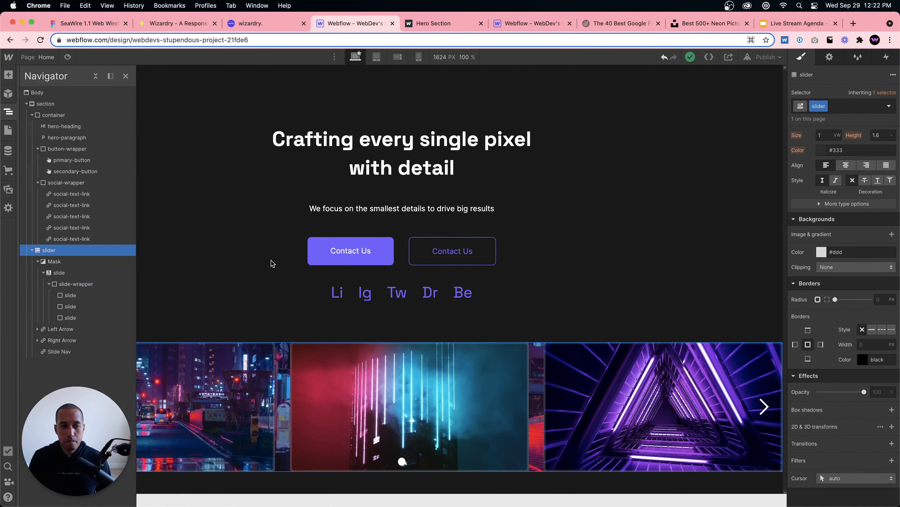
left_click(822, 252)
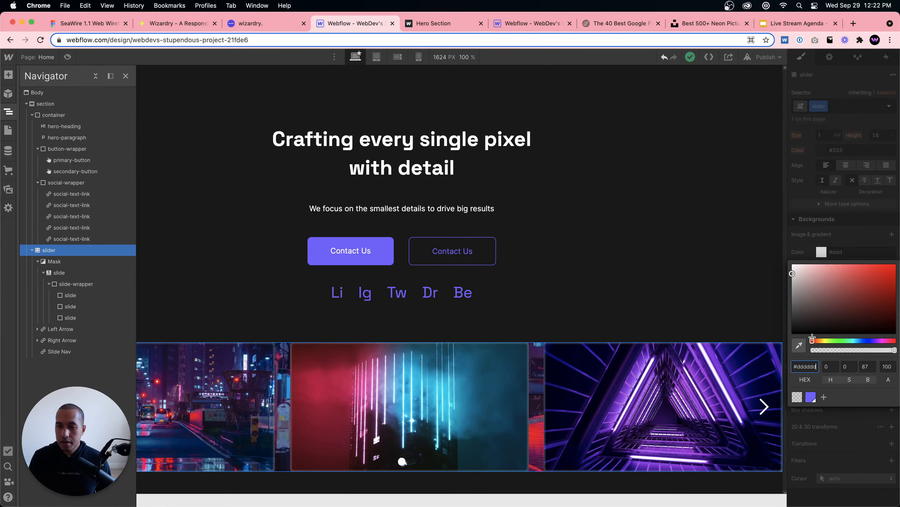
left_click(797, 397)
left_click(9, 111)
- Preview the page and examine the style settings of the slide-wrapper and its slides for the source of the background in the gaps
left_click(333, 394)
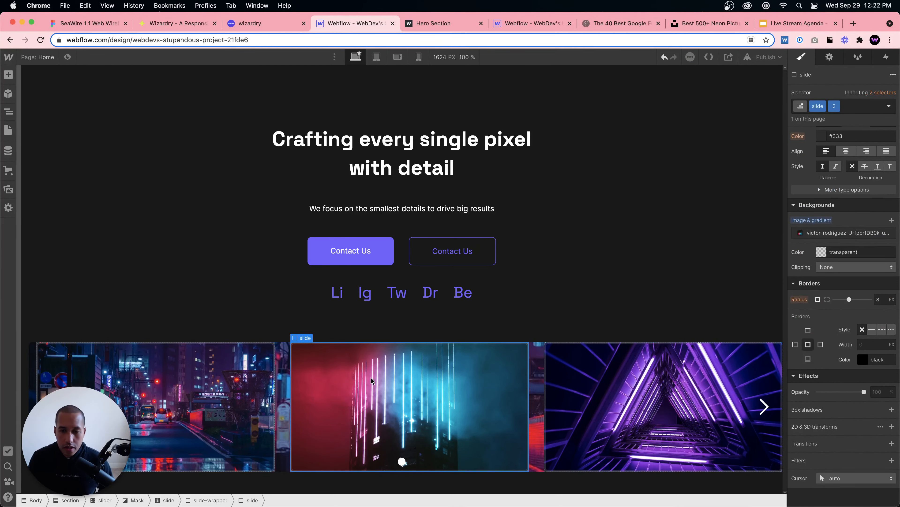
left_click(532, 367)
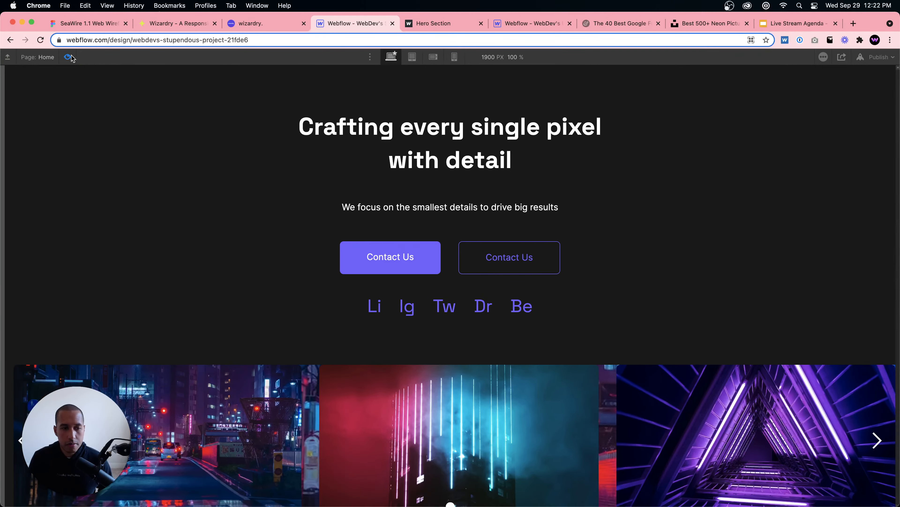
left_click(68, 57)
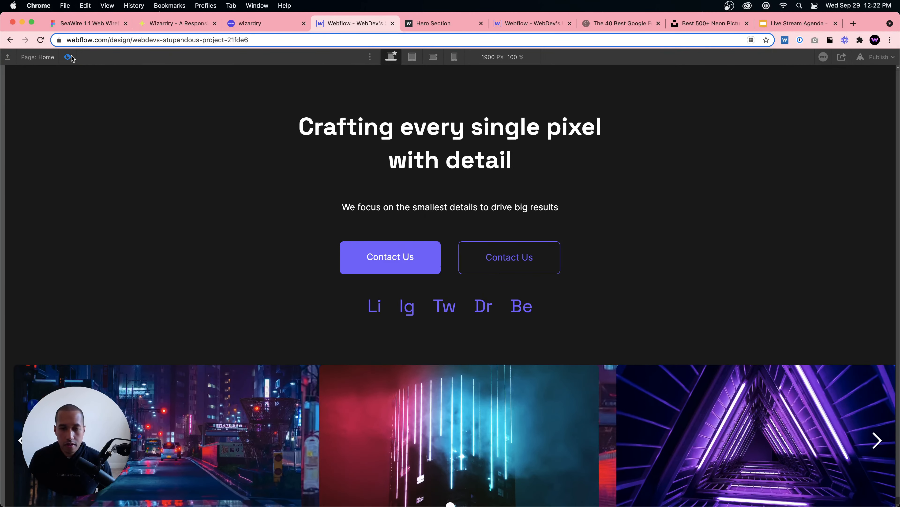
left_click(68, 56)
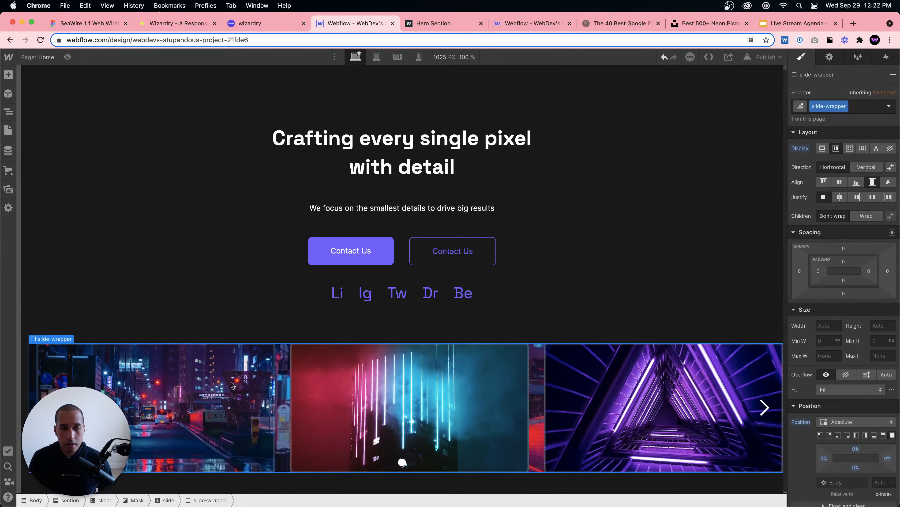
scroll(882, 339, "down", 6)
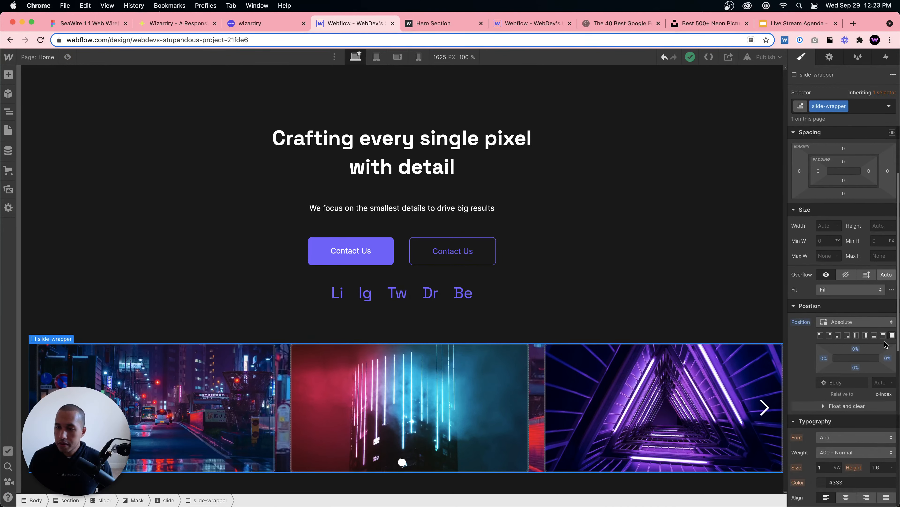
scroll(879, 346, "down", 4)
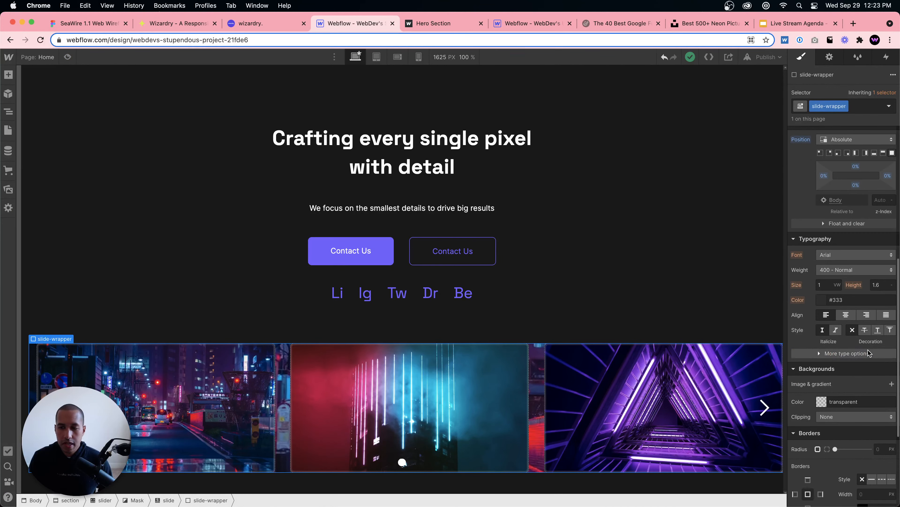
left_click(418, 402)
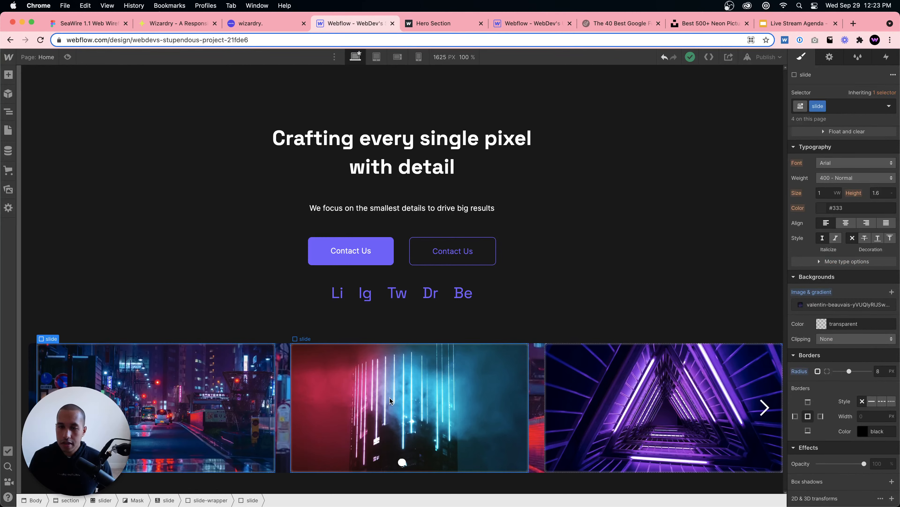
left_click(603, 401)
left_click(536, 400)
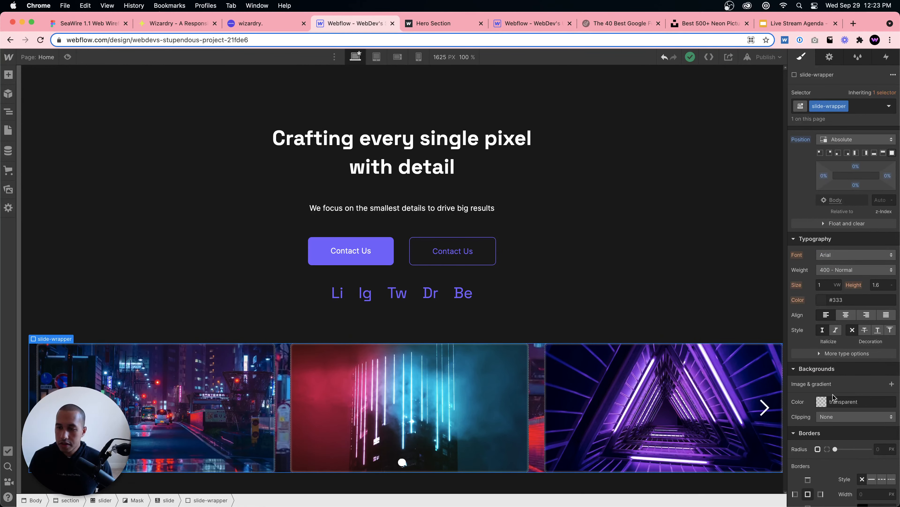
- Try a #050505 background color on the slide-wrapper and reset it to transparent
left_click(826, 401)
left_click(857, 274)
left_click_drag(783, 305, 758, 321)
left_click(833, 402)
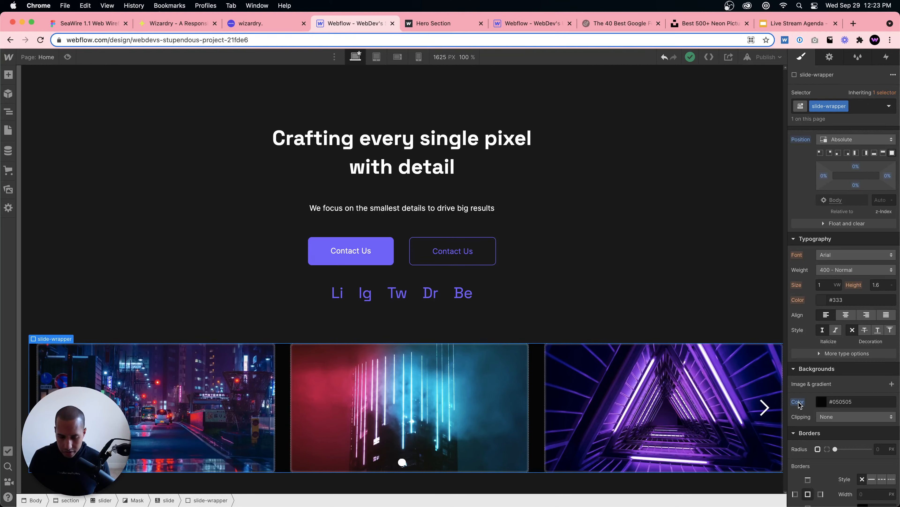
left_click(798, 401)
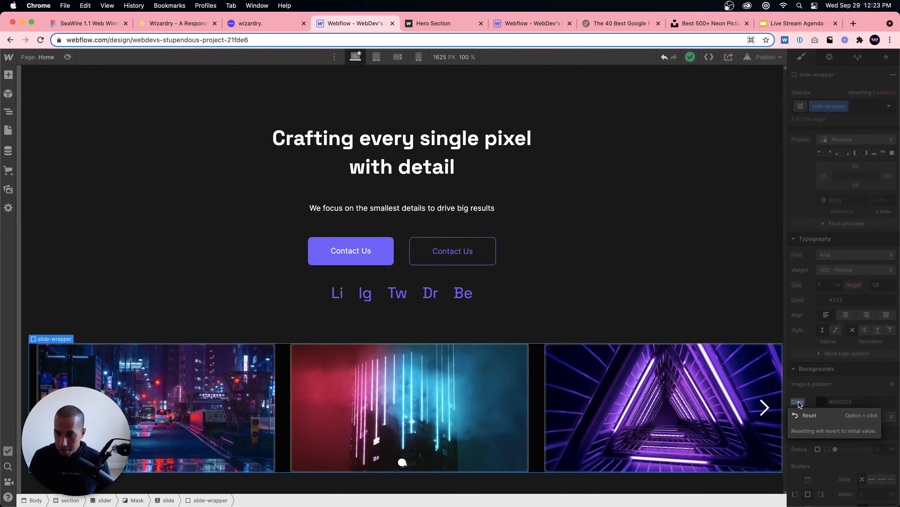
left_click(808, 415)
left_click(821, 401)
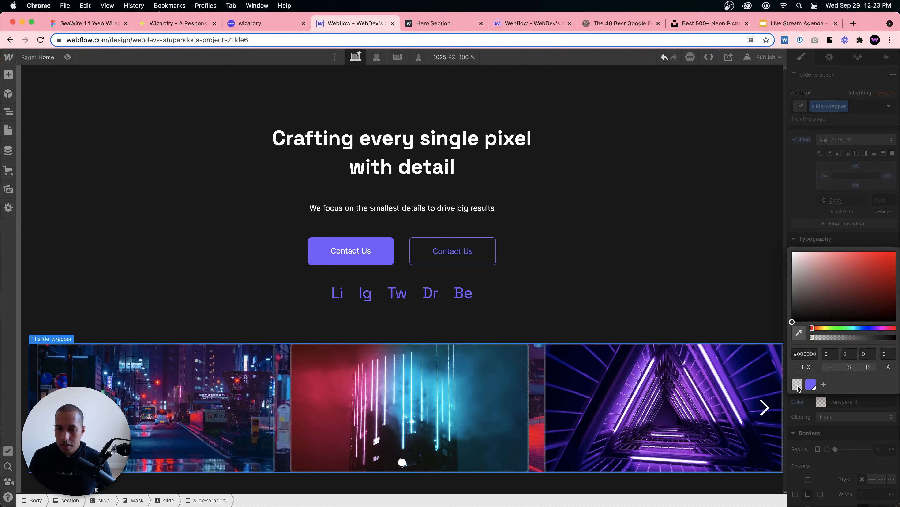
left_click(803, 412)
- Compare the slides' styles and hide the background image on the base slide class of the first slide
scroll(812, 411, "up", 10)
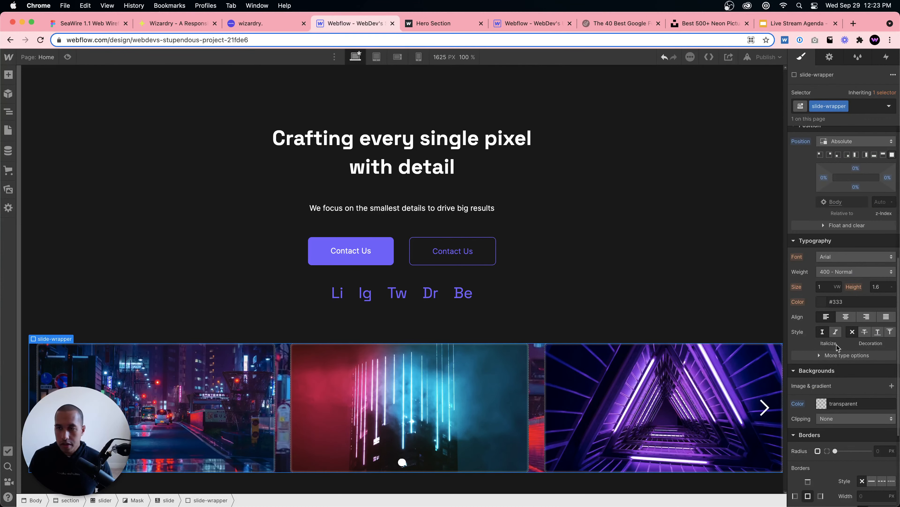
scroll(843, 357, "down", 10)
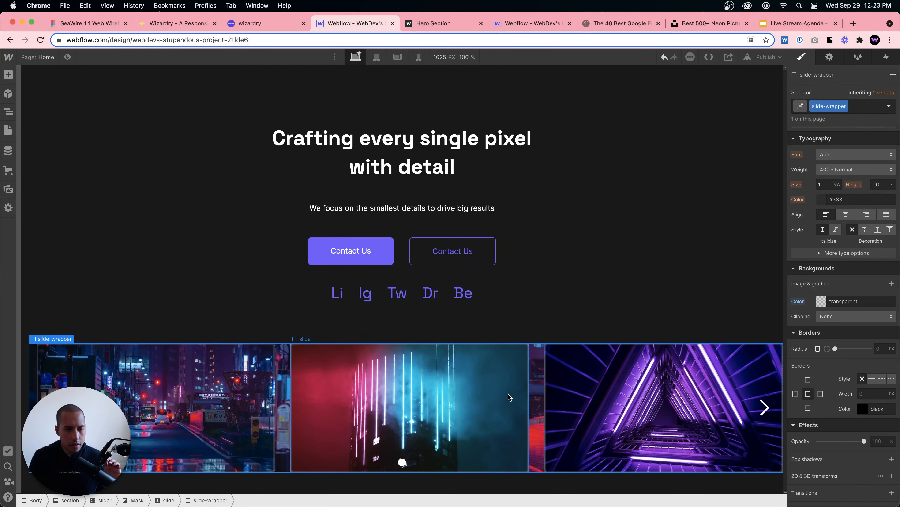
left_click(190, 398)
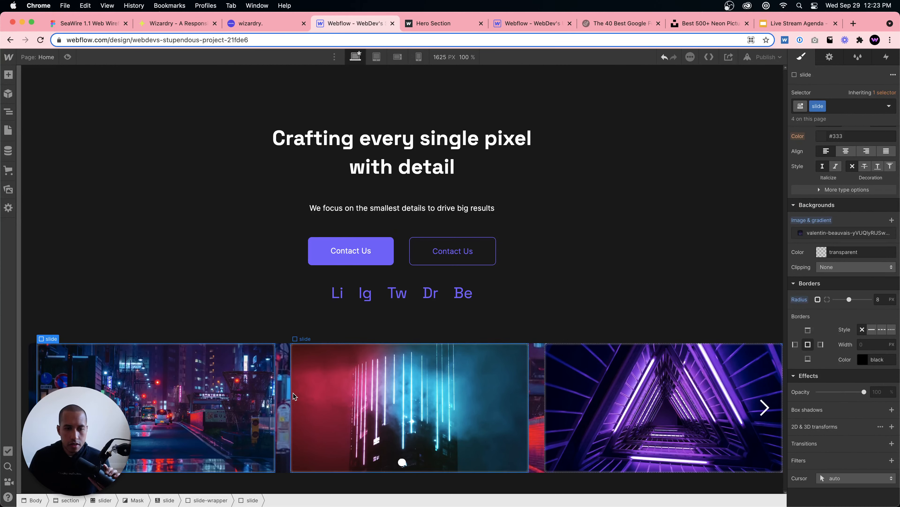
left_click(574, 394)
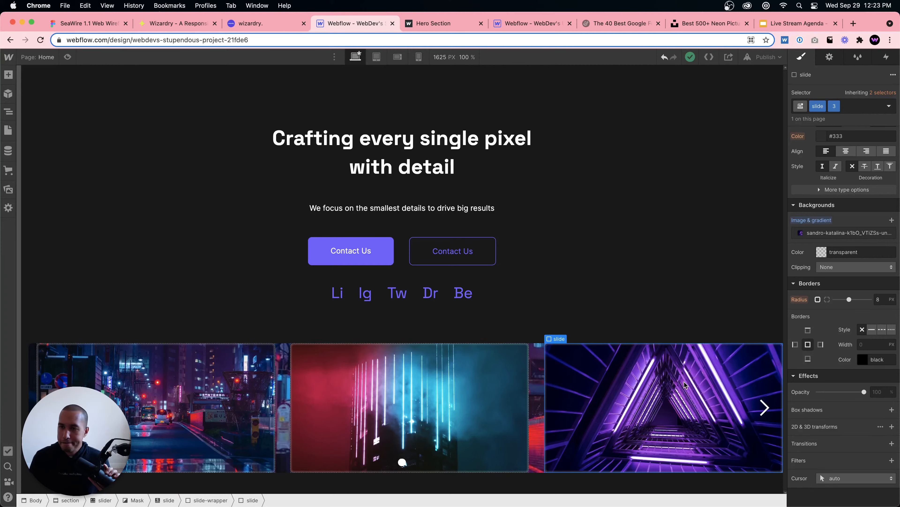
scroll(842, 302, "up", 10)
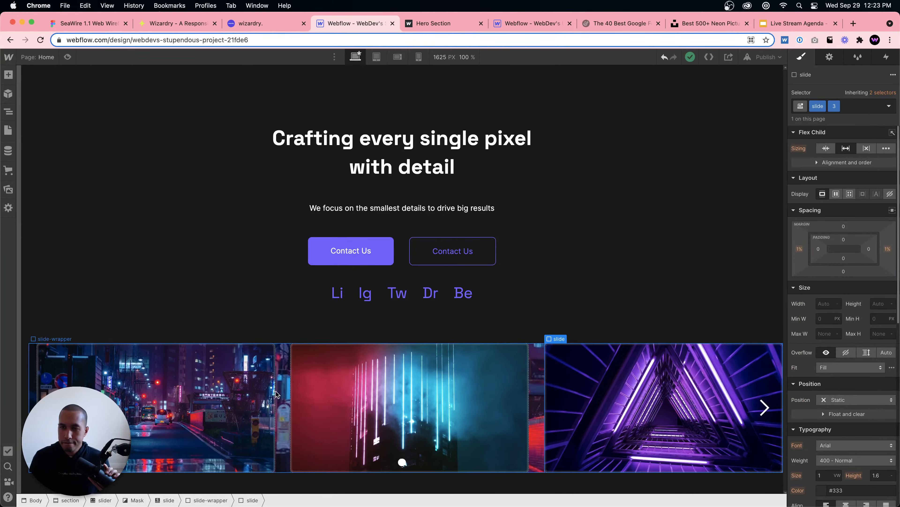
left_click(248, 393)
scroll(835, 379, "down", 6)
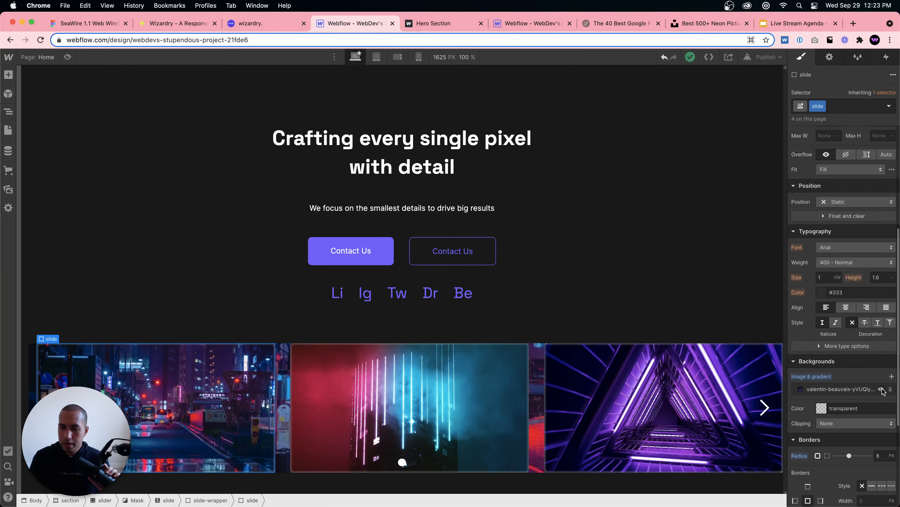
left_click(882, 389)
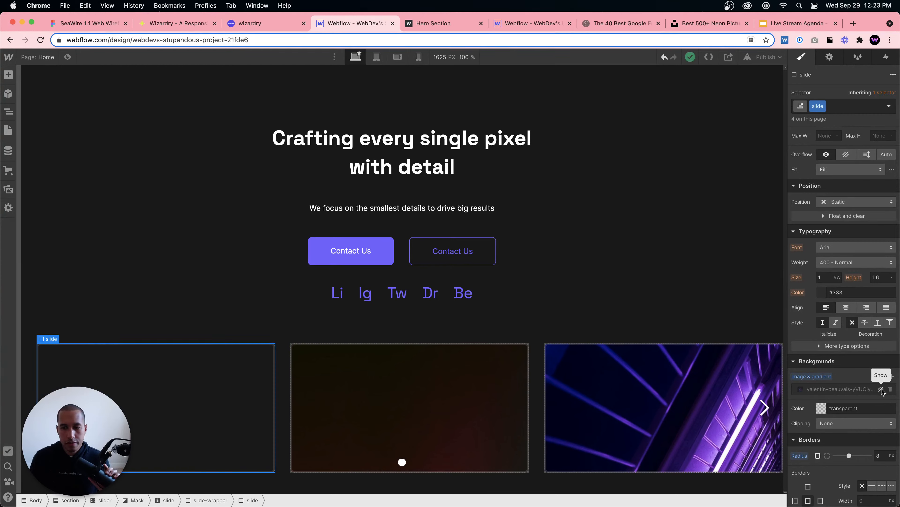
- Delete the hidden background image from the class of the slide element directly inside the slider's Mask
left_click(374, 390)
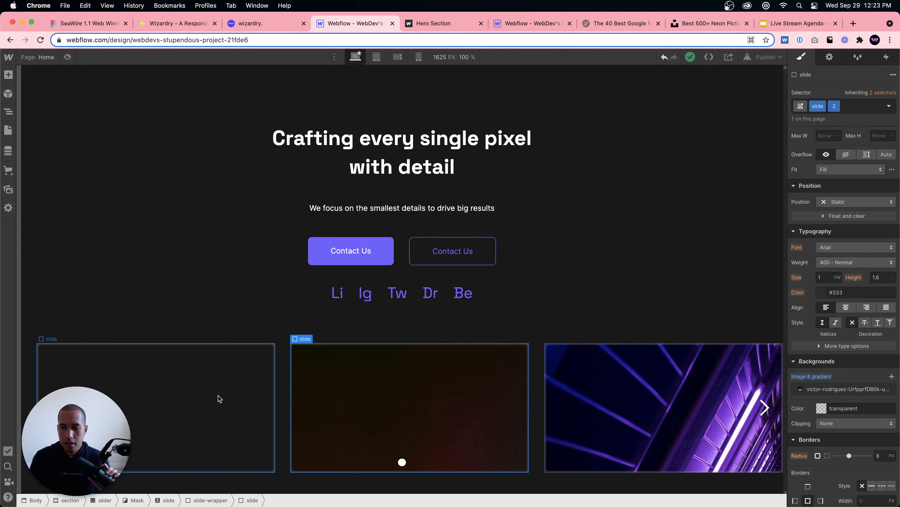
left_click(169, 406)
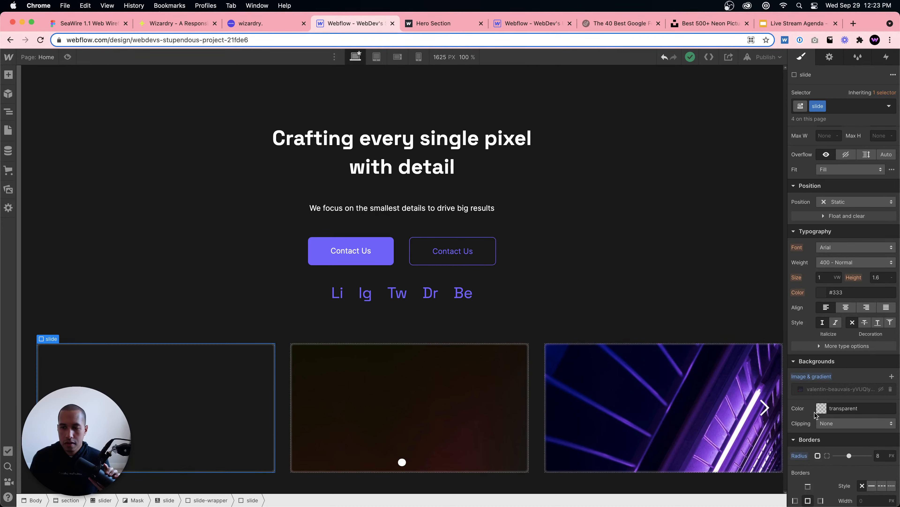
scroll(837, 415, "down", 5)
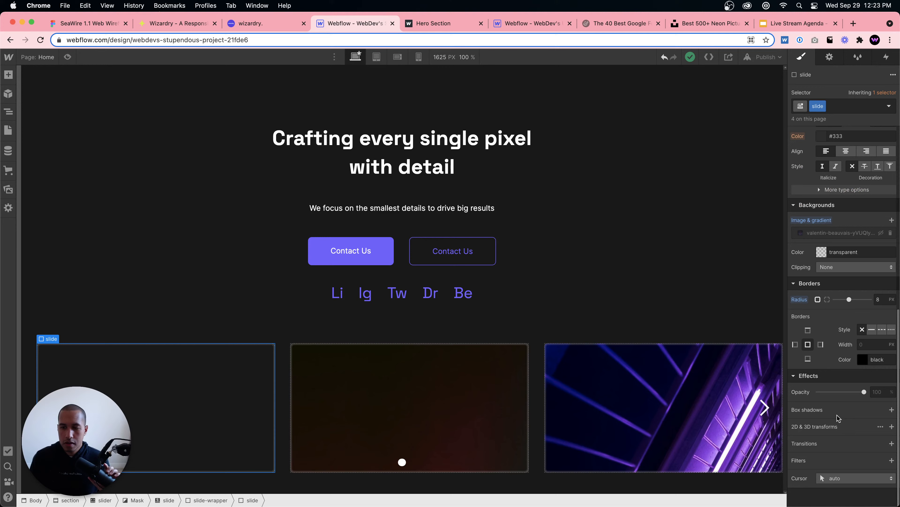
left_click(10, 112)
left_click(60, 261)
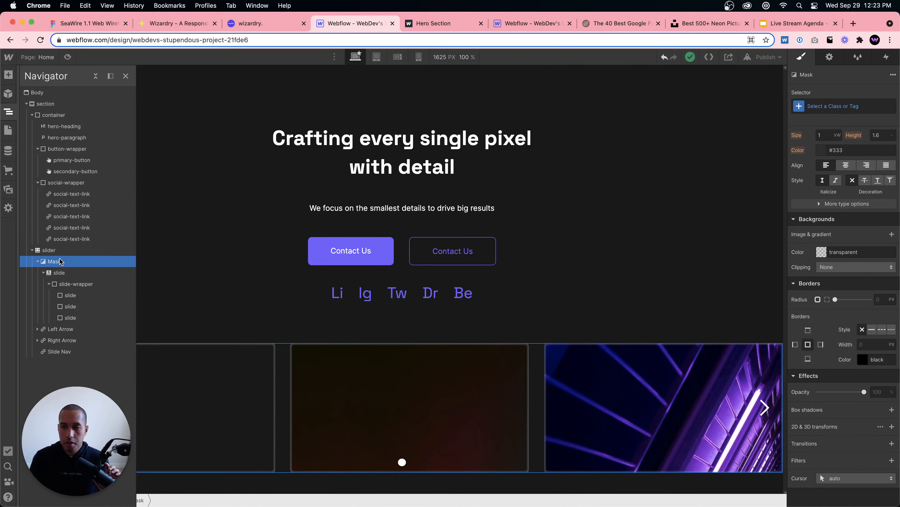
left_click(56, 272)
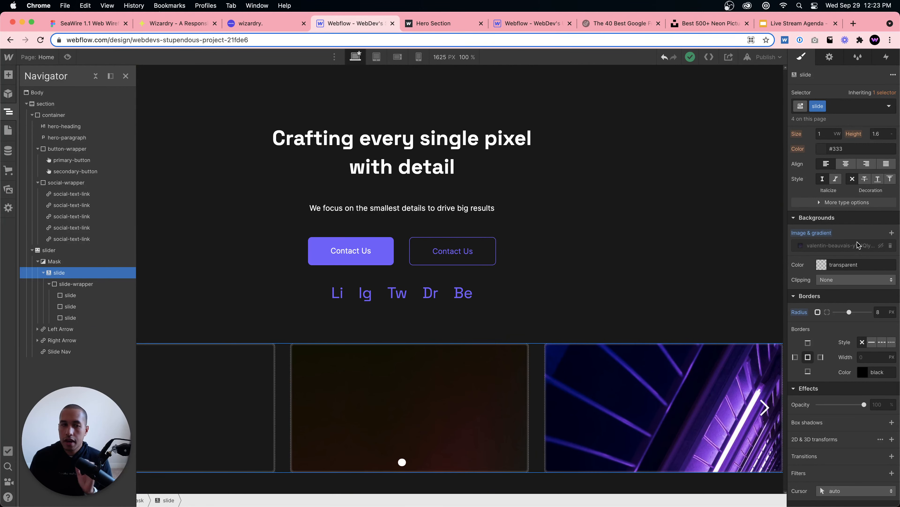
left_click(890, 245)
- Rename the first inner slide box's class to slides and check the background settings of the other two boxes
left_click(253, 356)
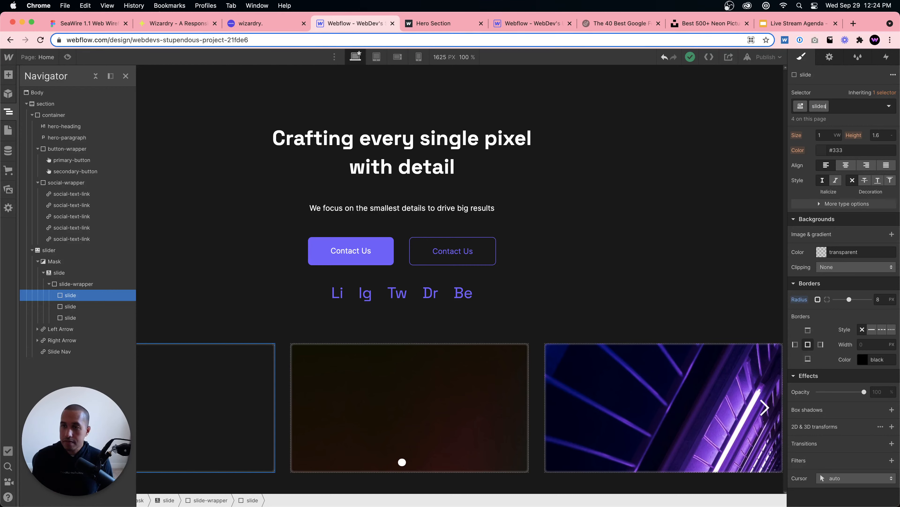
key("Return")
left_click(195, 386)
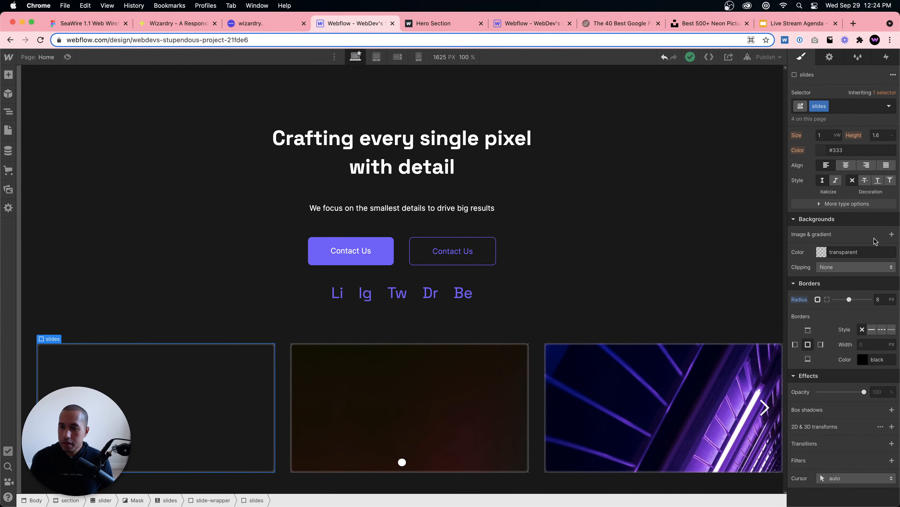
scroll(876, 241, "up", 1)
left_click(474, 396)
left_click(595, 402)
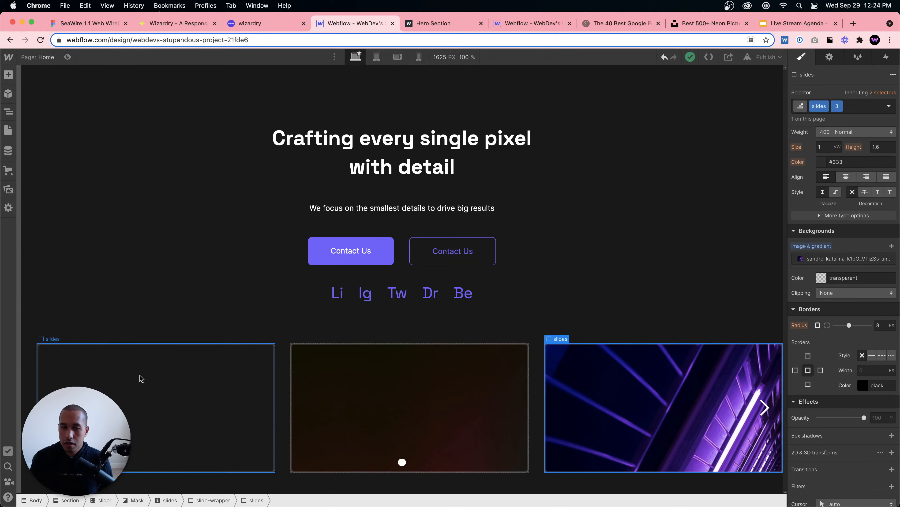
- Give the first slide box the neon night-street photo as background, sized Cover, centred at 50% / 50% and not tiled
left_click(141, 379)
left_click(891, 246)
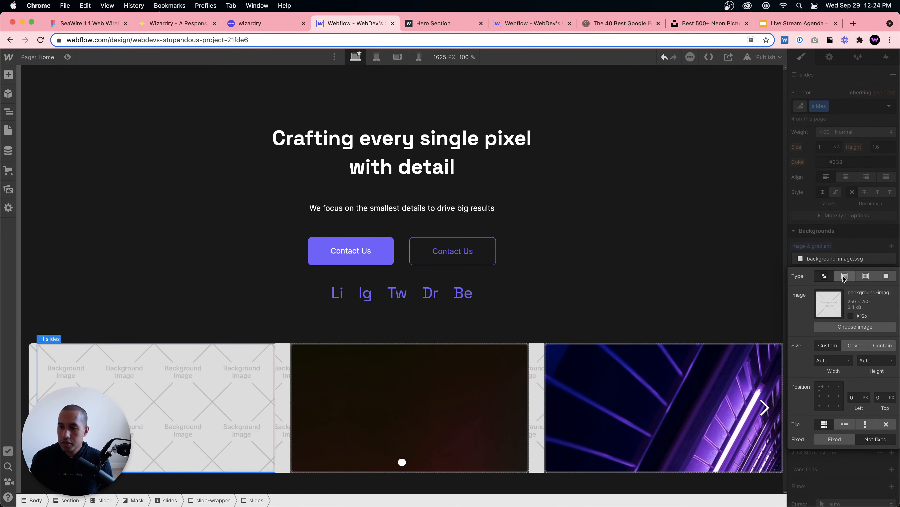
left_click(837, 326)
left_click(77, 140)
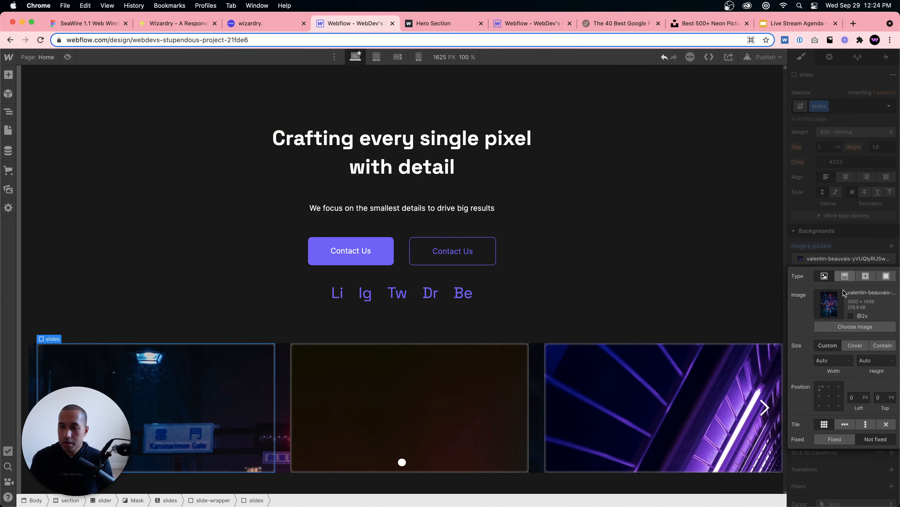
left_click(856, 346)
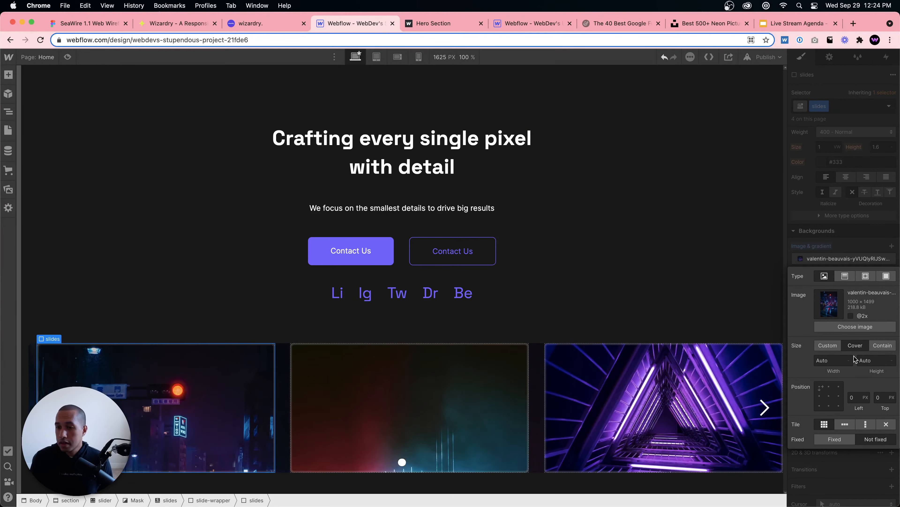
left_click(828, 397)
left_click(883, 424)
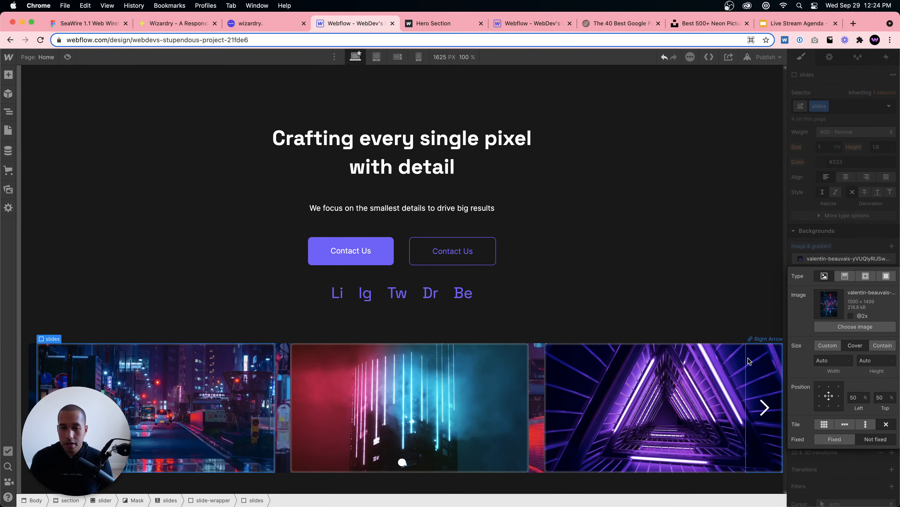
- Duplicate the slides class on the first slide box inside slide-wrapper
left_click(284, 366)
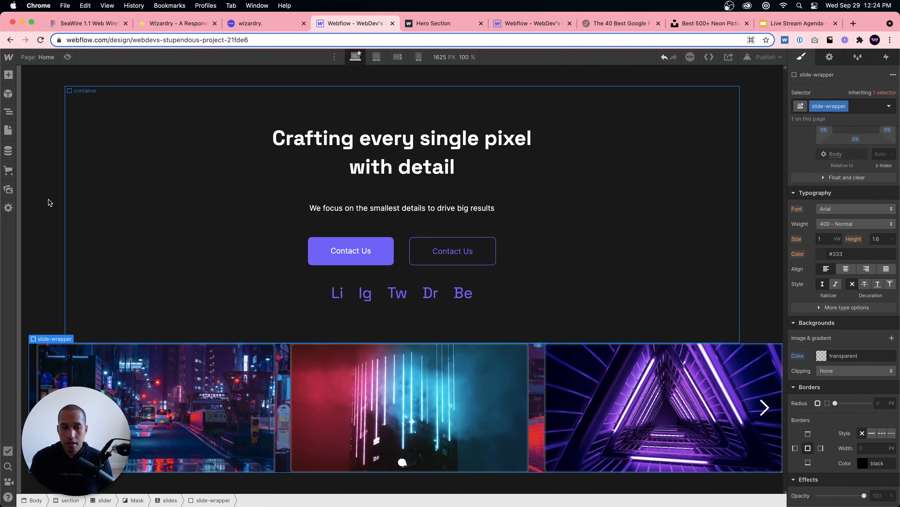
left_click(8, 112)
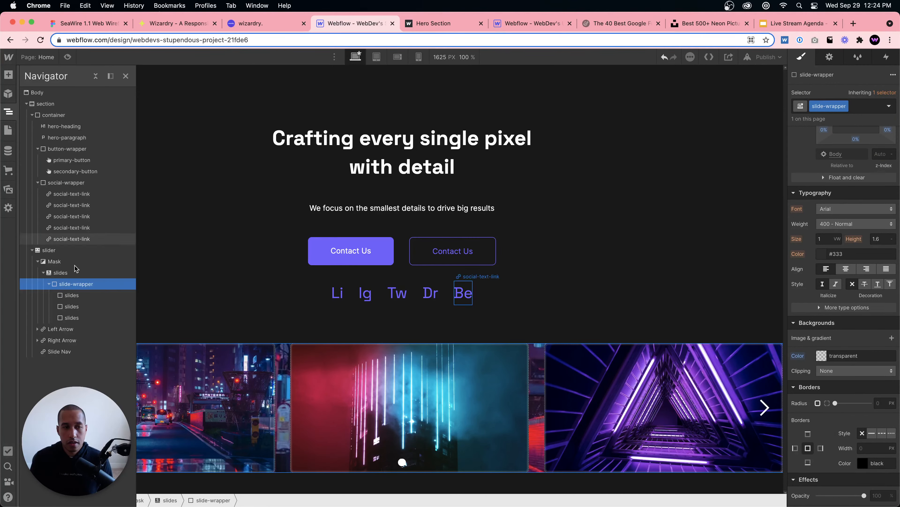
left_click(71, 294)
left_click(825, 105)
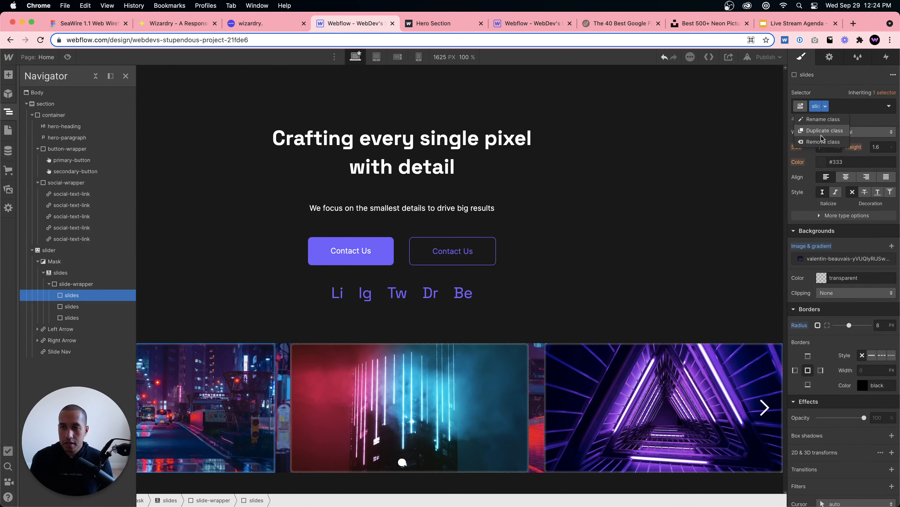
left_click(826, 123)
left_click(337, 296)
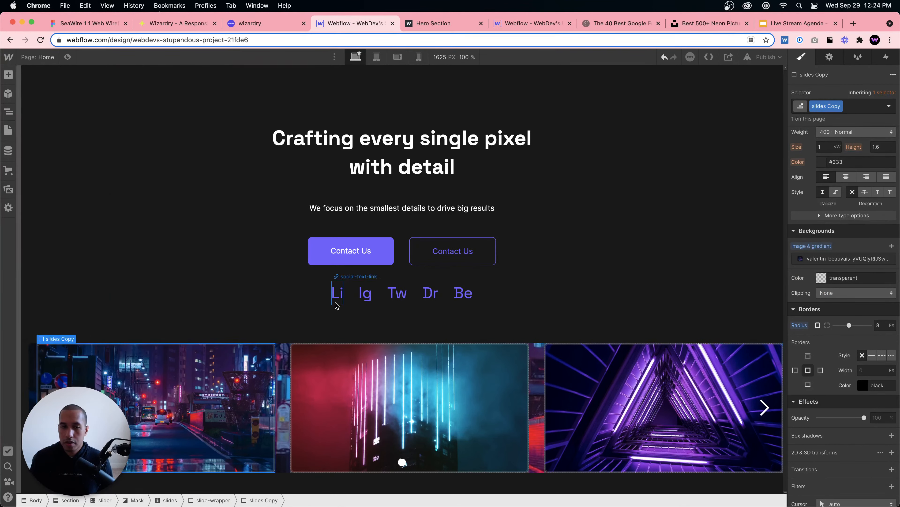
- Duplicate the class on the slide element inside the Mask, name the copy slide, and delete its background image
left_click(8, 111)
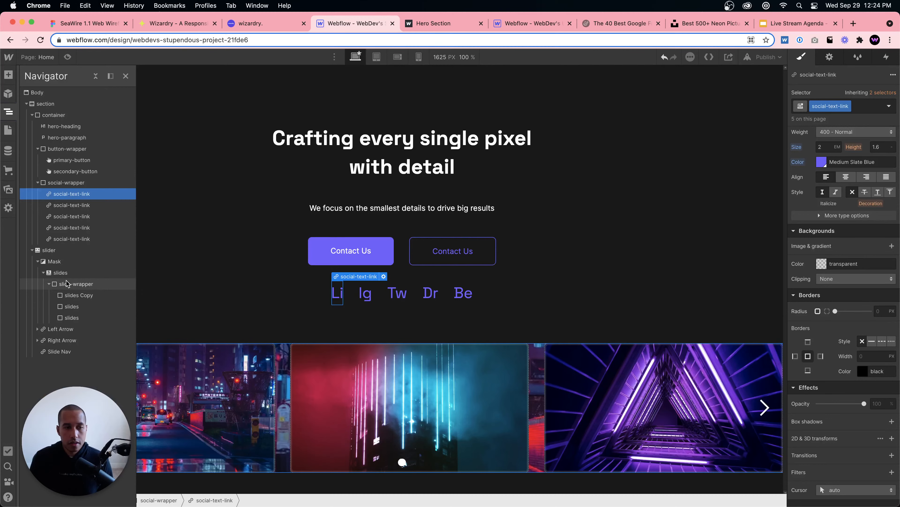
left_click(61, 272)
left_click(826, 106)
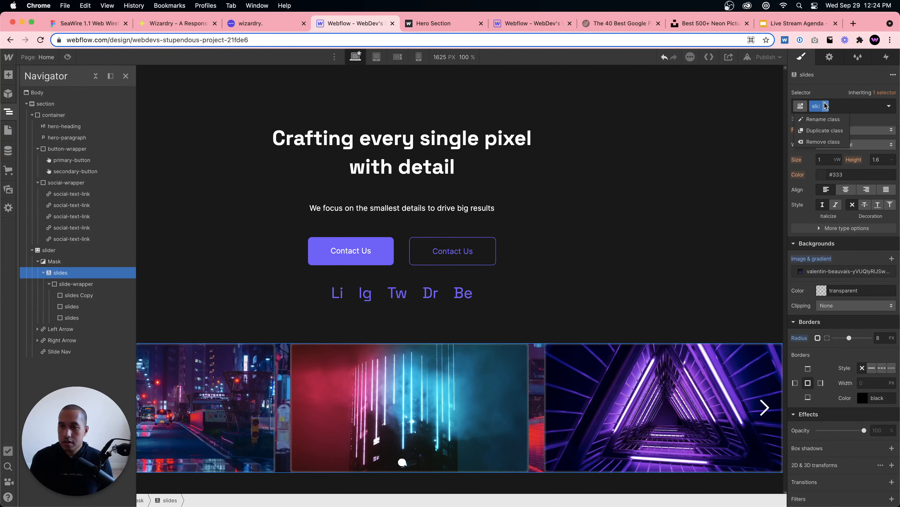
left_click(819, 124)
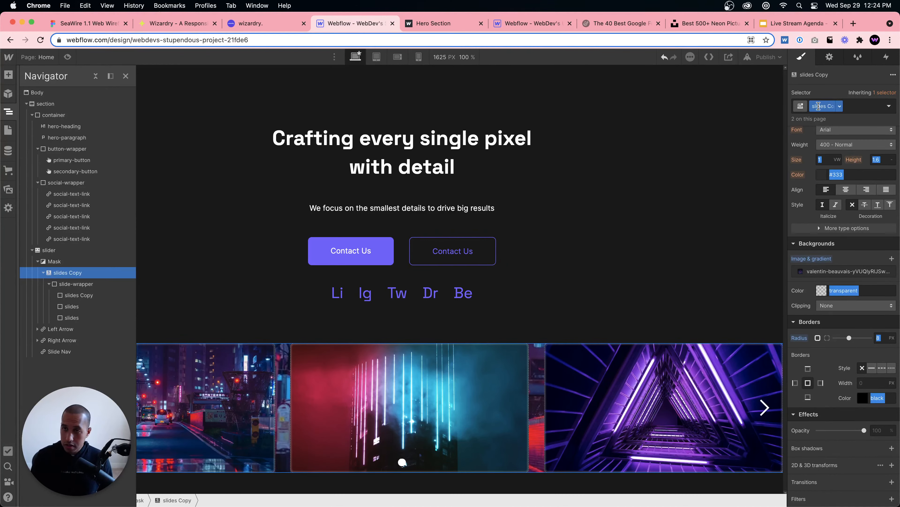
type("slide")
key("Return")
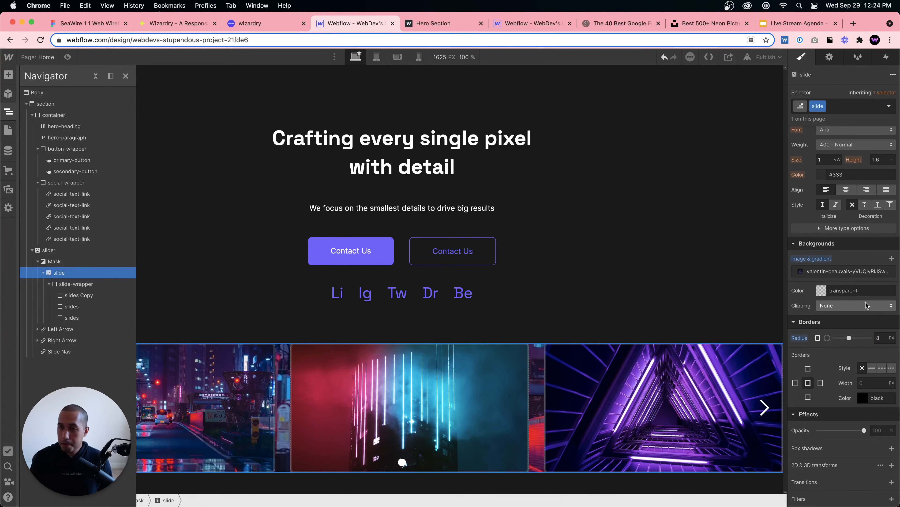
left_click(890, 272)
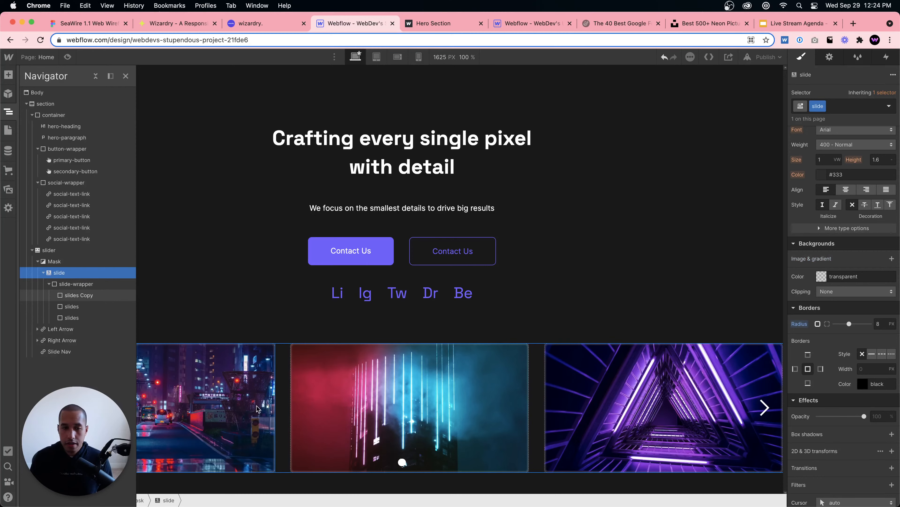
- Remove the slides Copy class from the first box in slide-wrapper and apply the slides class instead
left_click(77, 295)
left_click(833, 105)
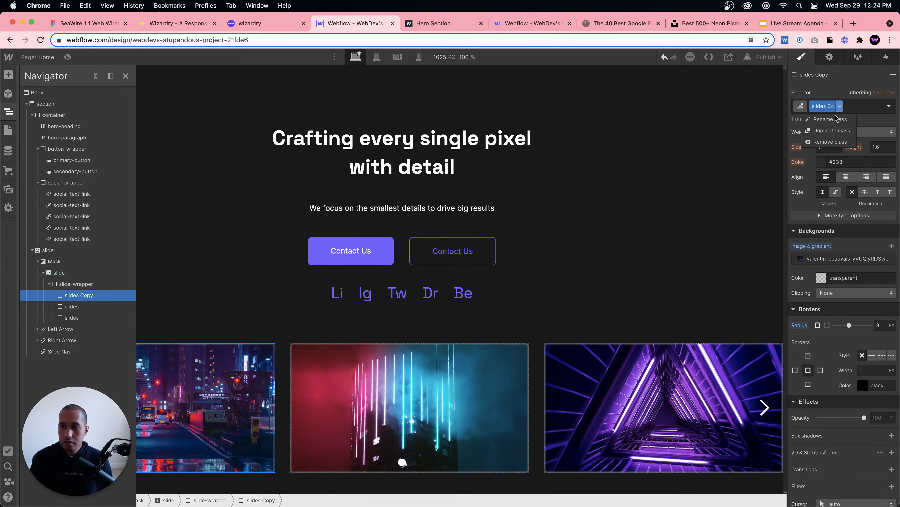
key("BackSpace")
type("slides")
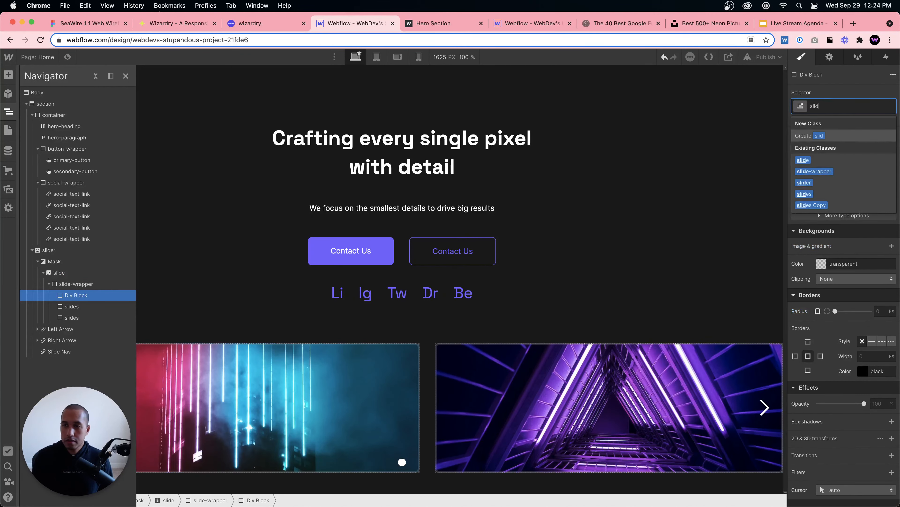
key("Return")
- Check the classes and styles of the parent slide element and its three inner slide boxes
left_click(449, 383)
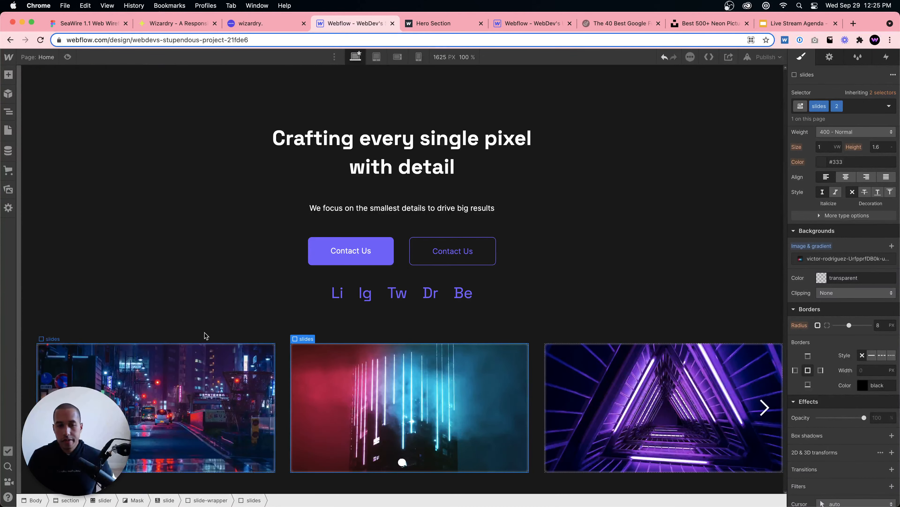
left_click(9, 112)
left_click(57, 272)
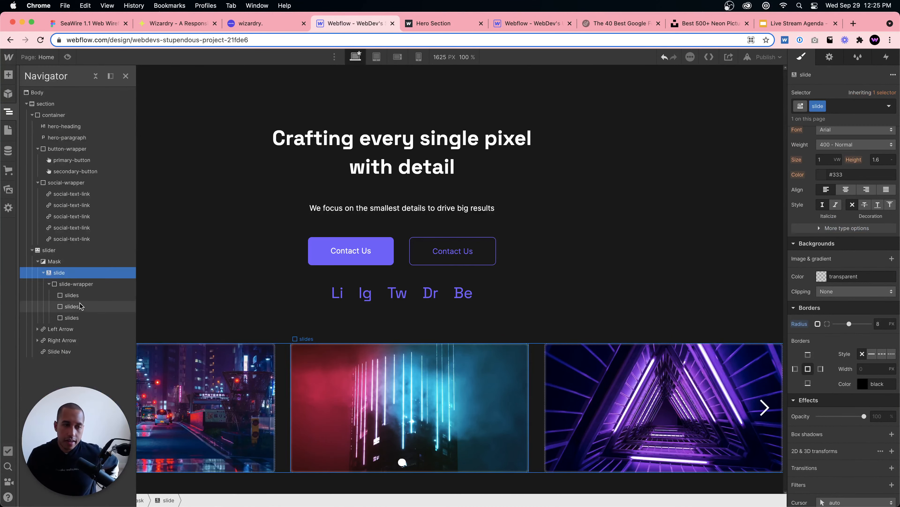
left_click(82, 295)
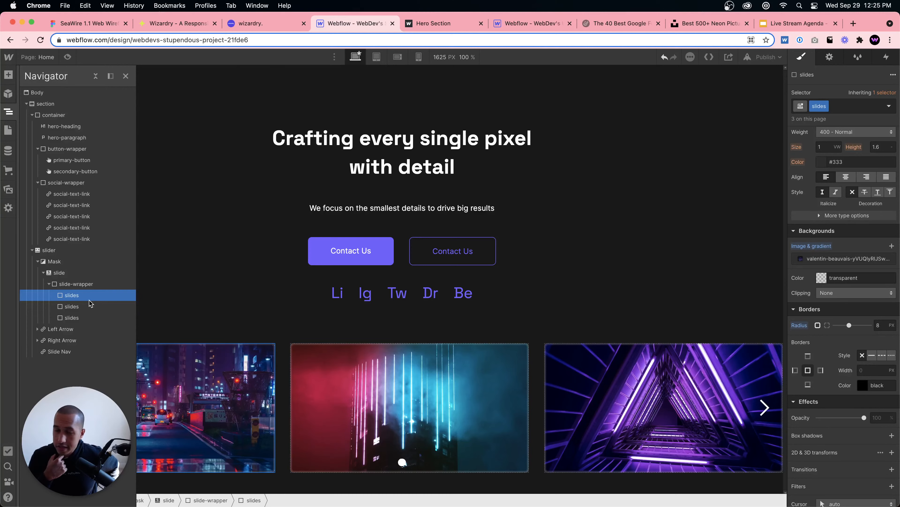
left_click(408, 395)
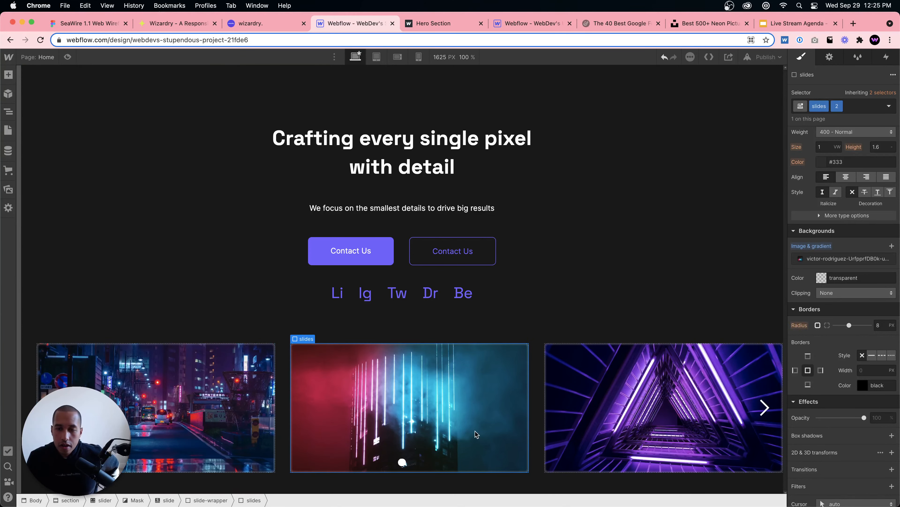
scroll(878, 285, "up", 9)
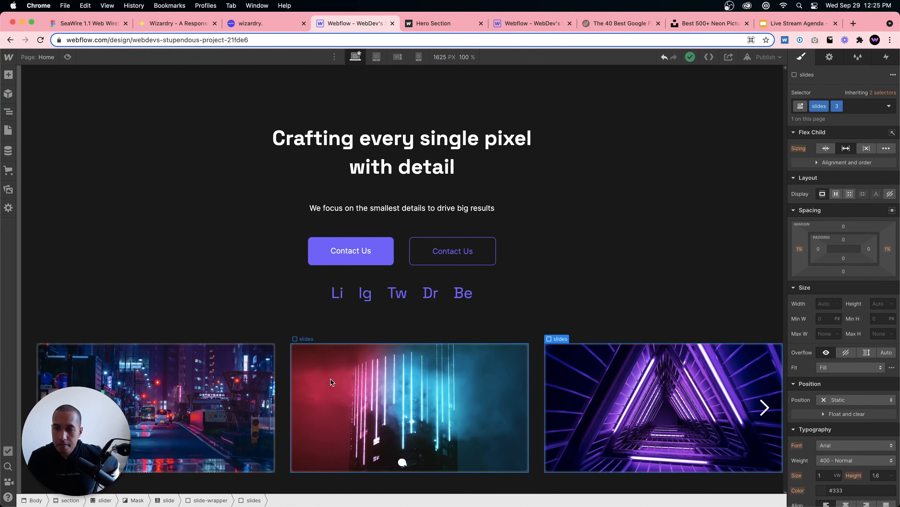
left_click(557, 376)
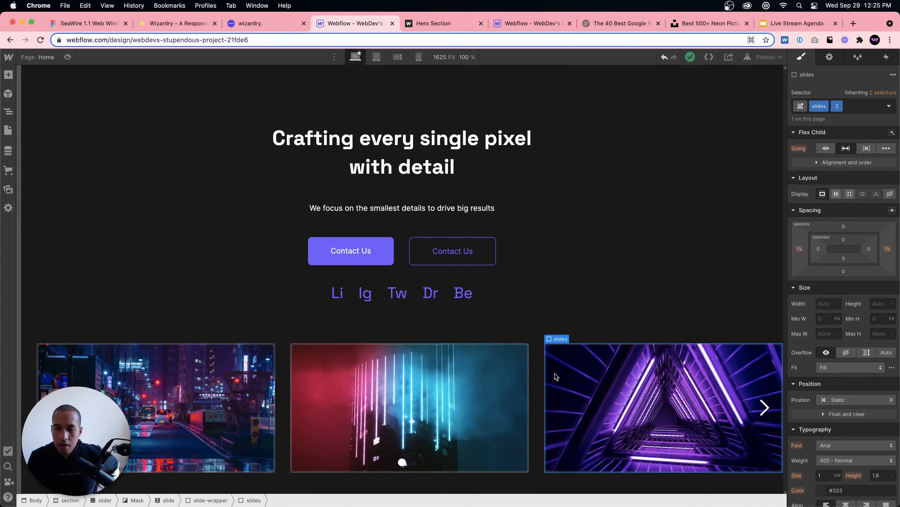
- Collapse the slide element inside the Mask and paste a copy of it as a second slide
left_click(8, 111)
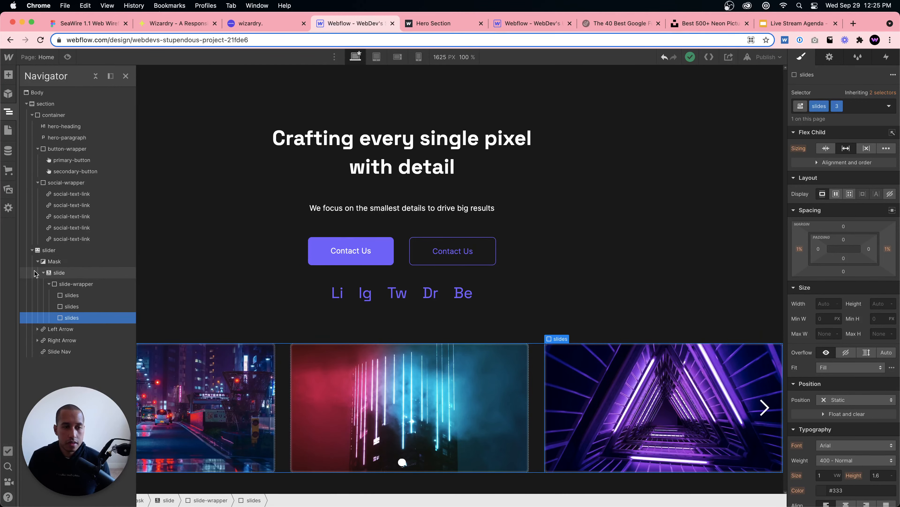
left_click(43, 273)
left_click(59, 272)
key("super+c")
key("super+v")
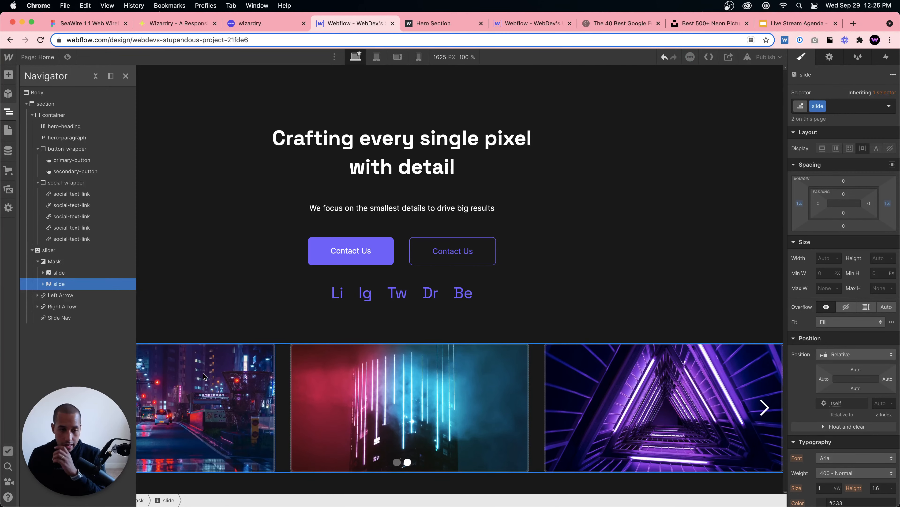
- Add combo class 4 to the second slide's first box and replace its background with the blue and pink neon triangle photo
left_click(198, 363)
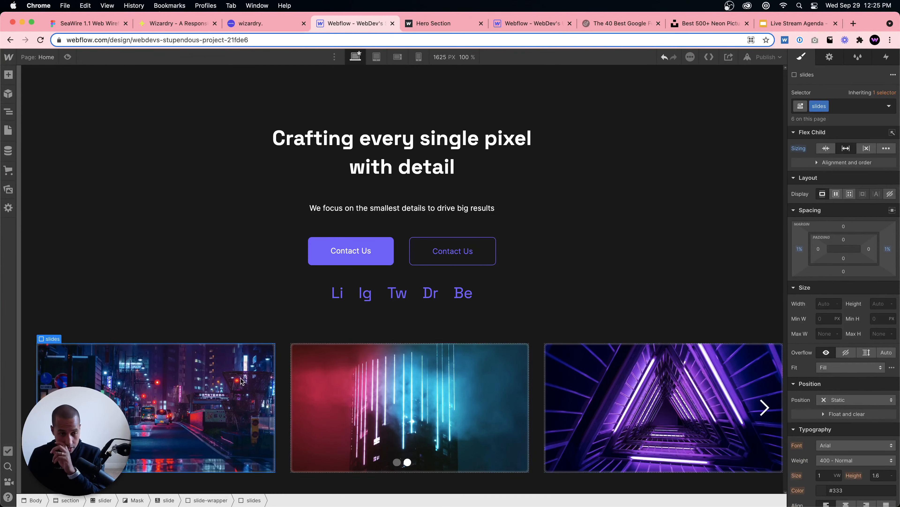
left_click(858, 106)
type("4")
key("Return")
scroll(856, 379, "down", 10)
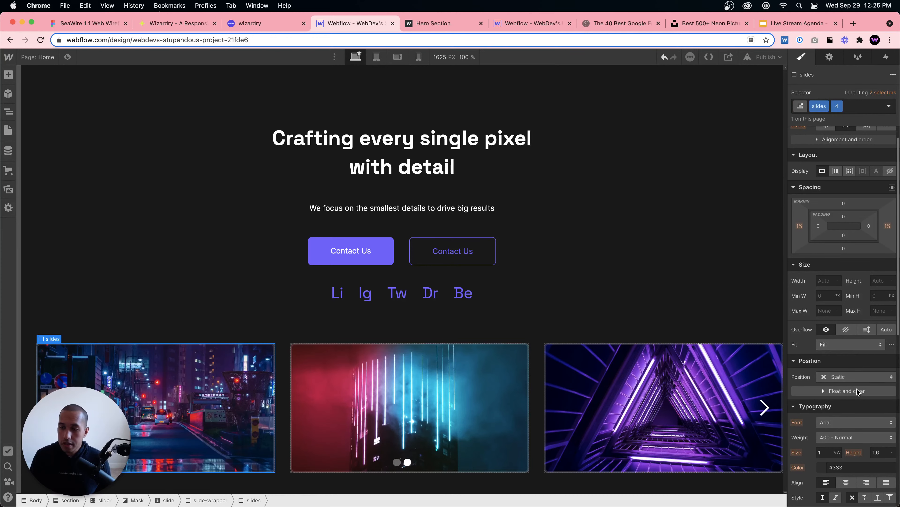
left_click(845, 299)
left_click(841, 366)
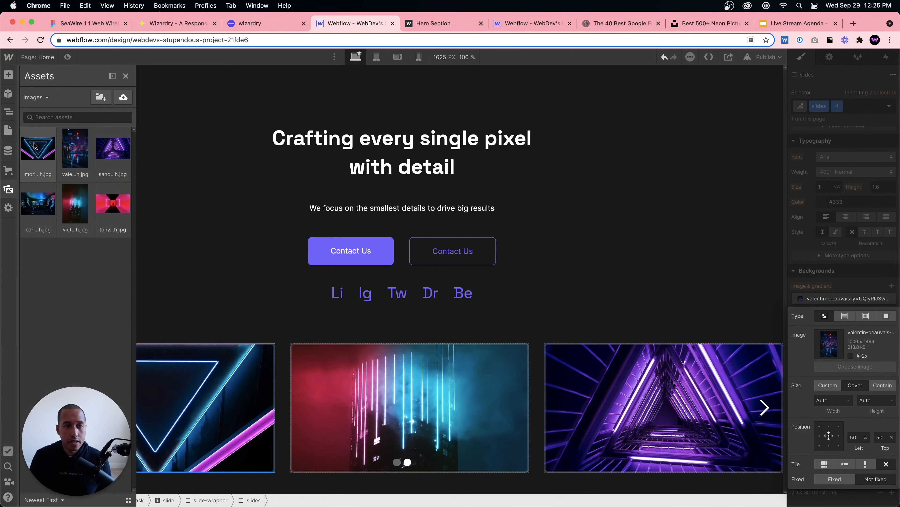
left_click(35, 145)
left_click(415, 397)
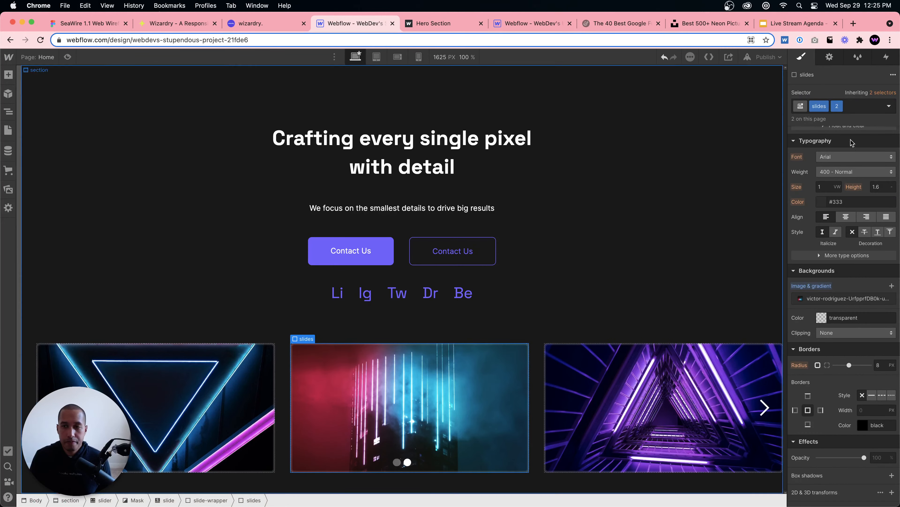
- Swap the second slide's middle box combo class for 5 and set its background to the neon arcade photo
left_click(846, 106)
key("BackSpace")
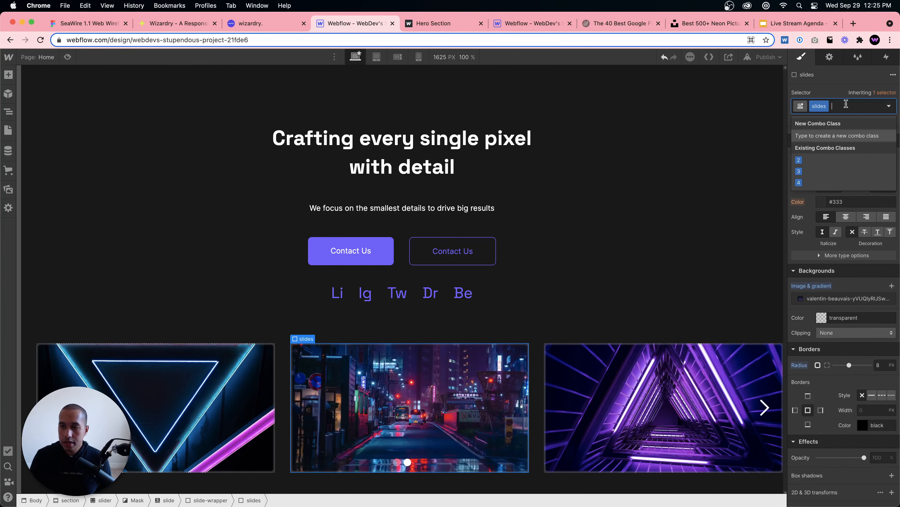
type("5")
key("Return")
left_click(866, 299)
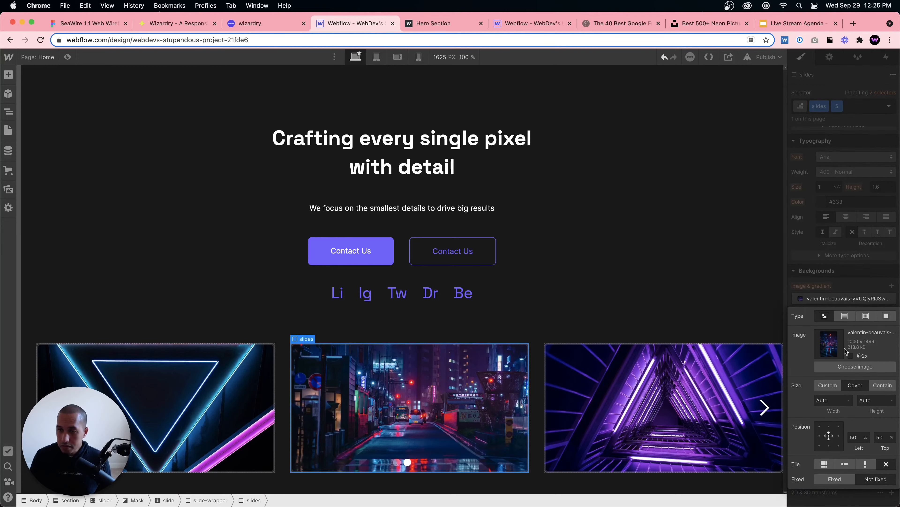
left_click(873, 366)
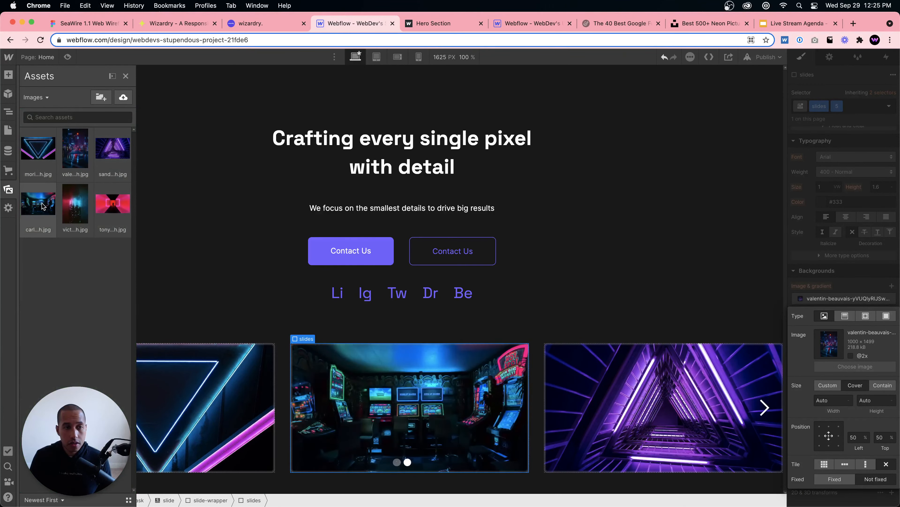
left_click(41, 206)
- Swap the second slide's third box combo class for 6 and set its background to the pink neon corridor photo
left_click(611, 367)
left_click(839, 106)
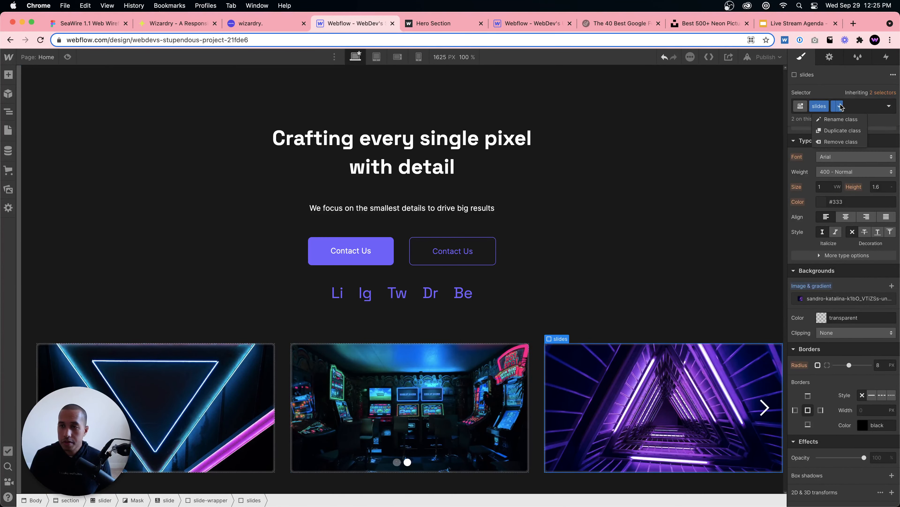
left_click(840, 142)
type("6")
key("Return")
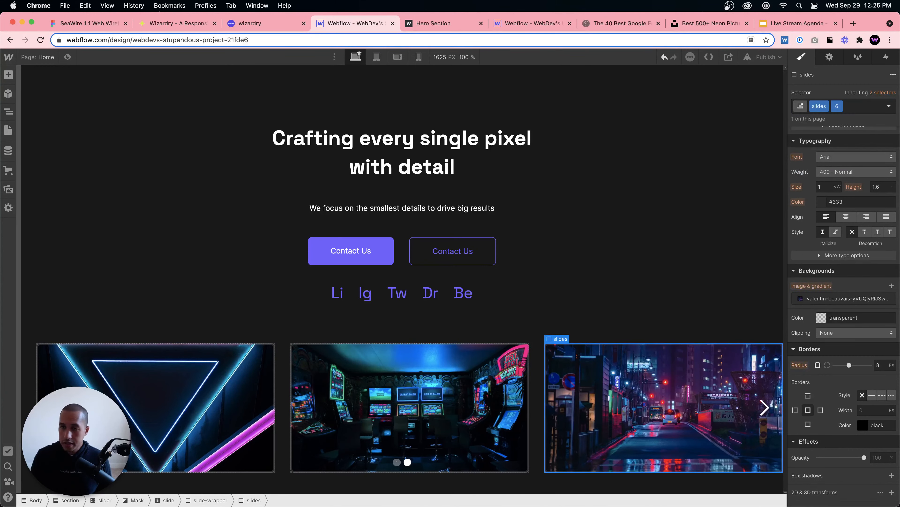
left_click(852, 300)
left_click(855, 366)
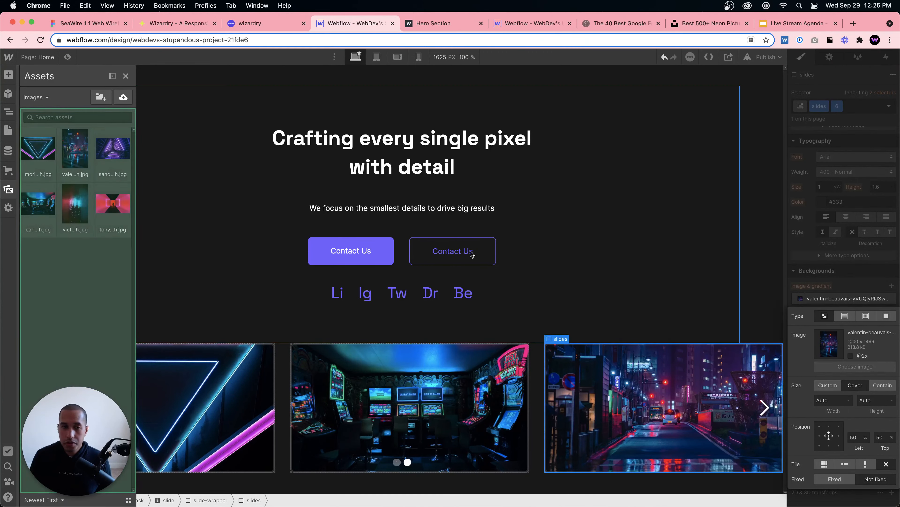
left_click(114, 203)
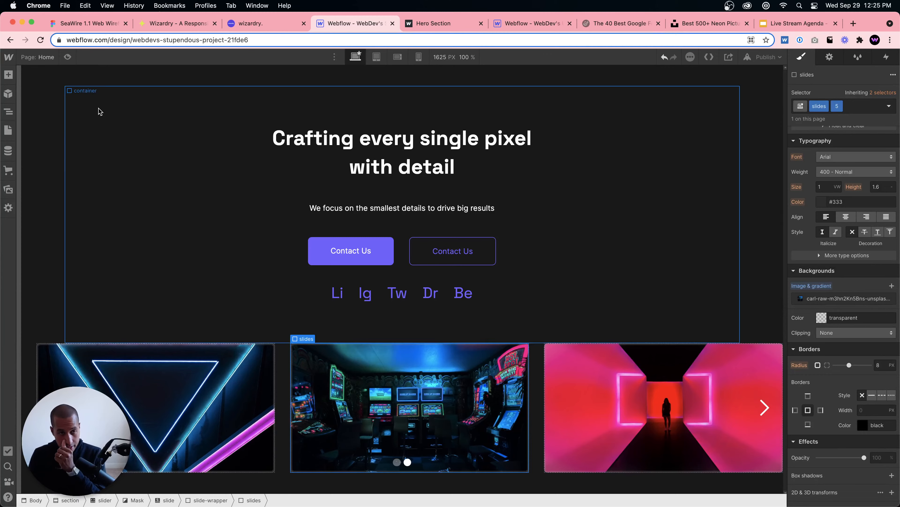
- Preview the page and advance the slider through both slides
left_click(67, 57)
left_click(876, 440)
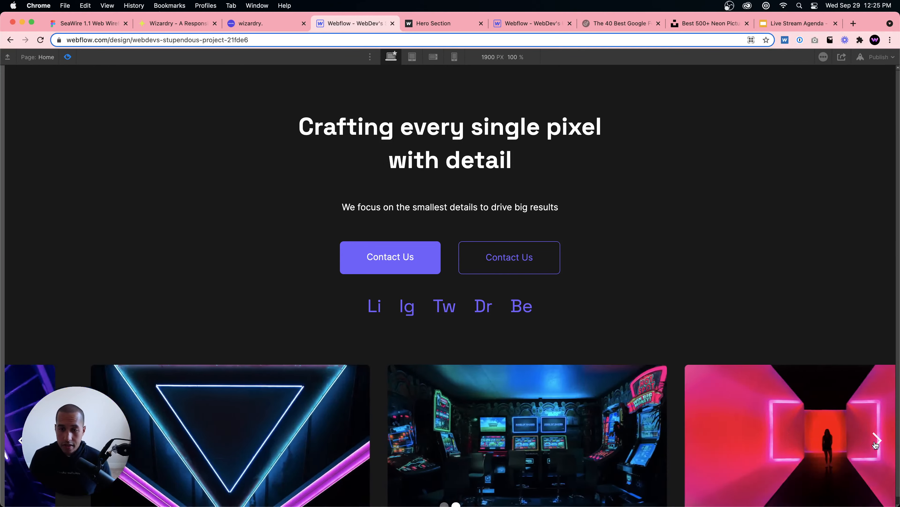
left_click(876, 440)
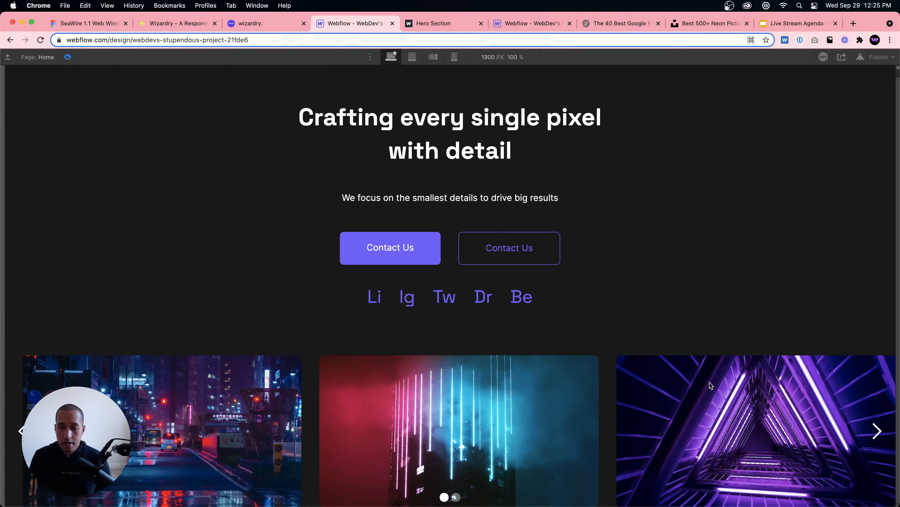
left_click(67, 56)
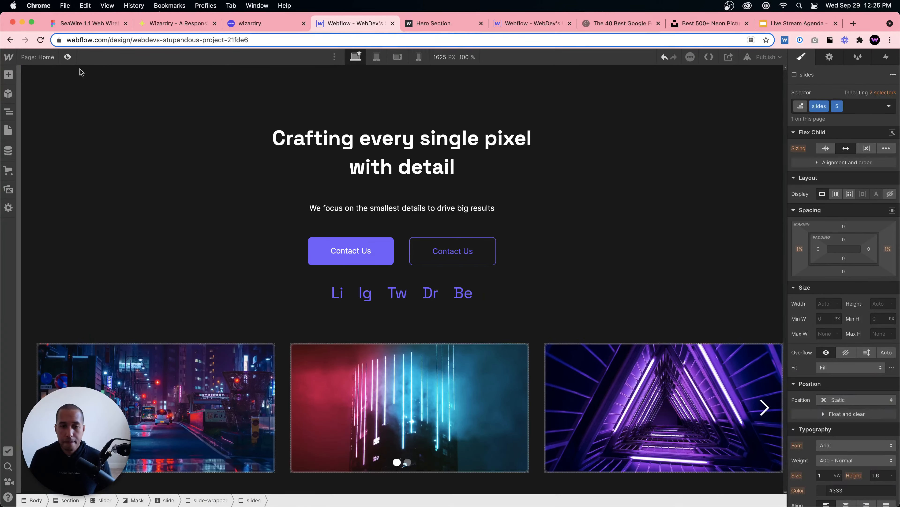
- Try bottom paddings of 1em and 2em on the hero container
left_click(428, 293)
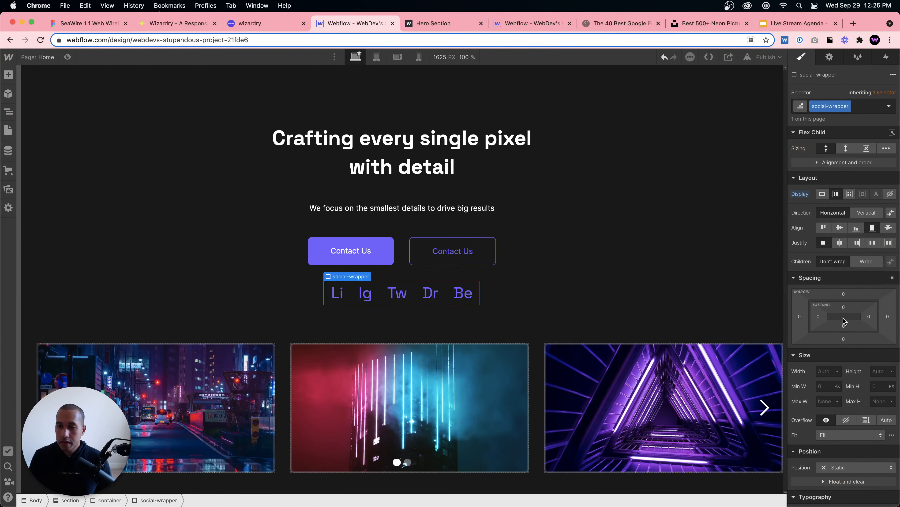
left_click(430, 332)
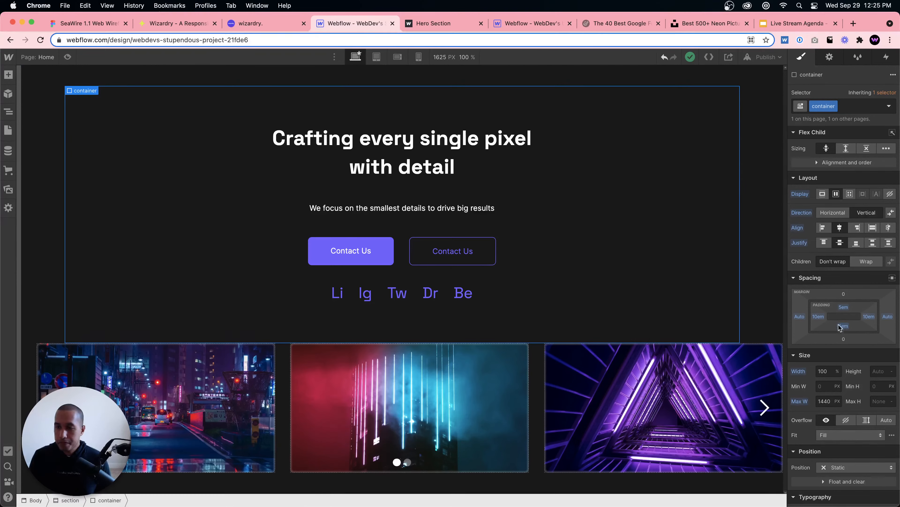
left_click(847, 326)
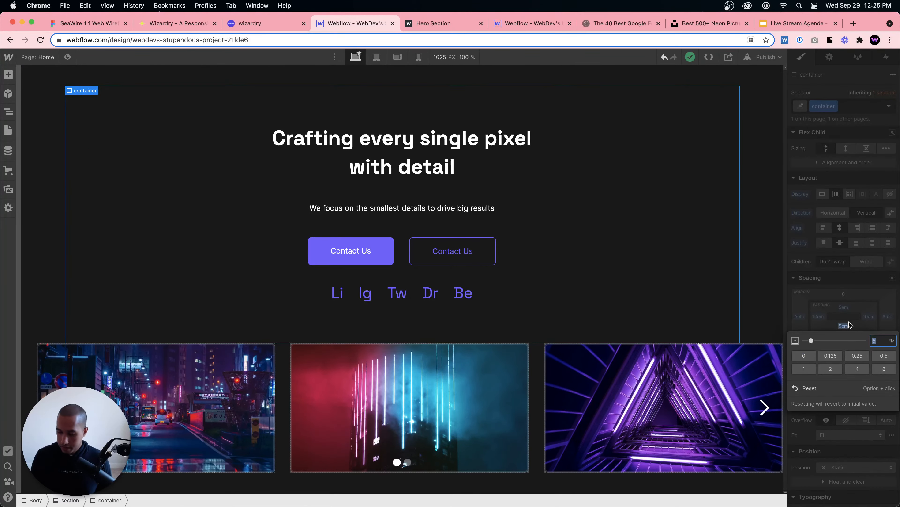
type("1")
key("Return")
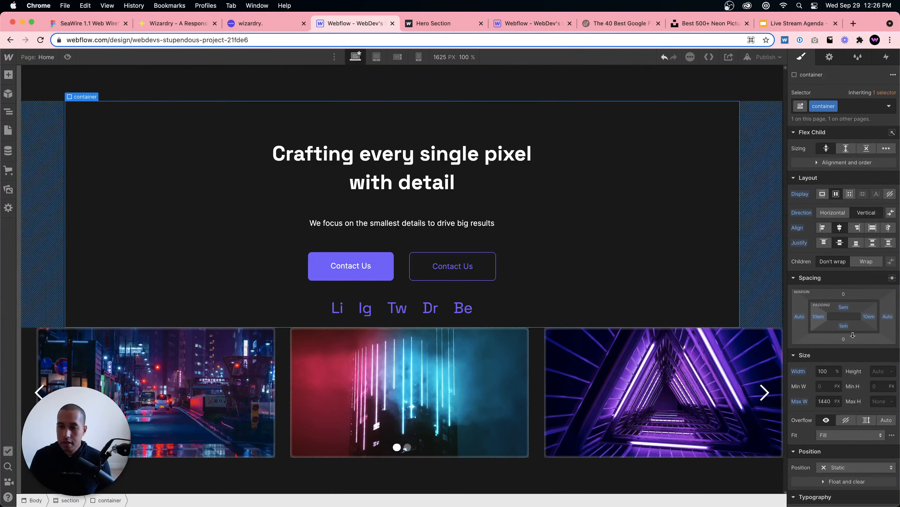
left_click(844, 325)
type("2")
key("Return")
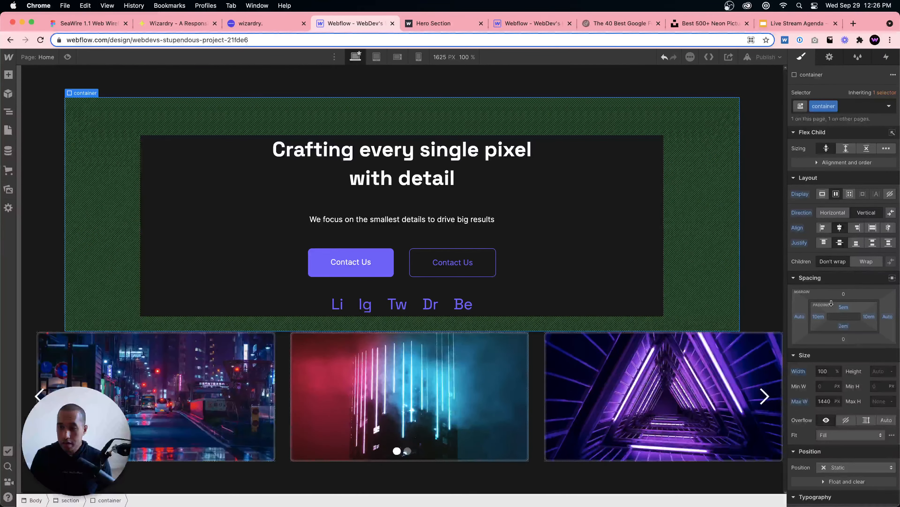
- Set the hero container's top padding to 0em and its bottom padding to 4em
left_click(843, 307)
type("0")
key("Return")
left_click(843, 326)
type("3")
key("Return")
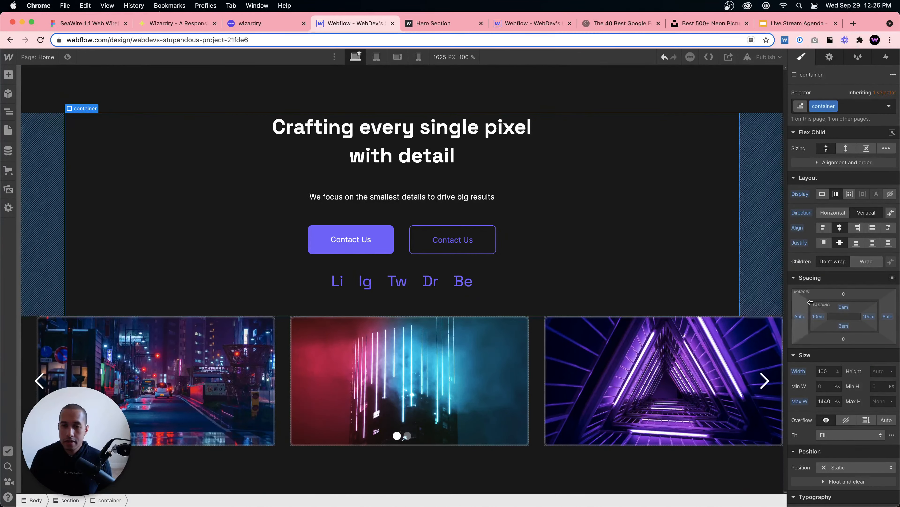
left_click(843, 326)
type("4")
key("Return")
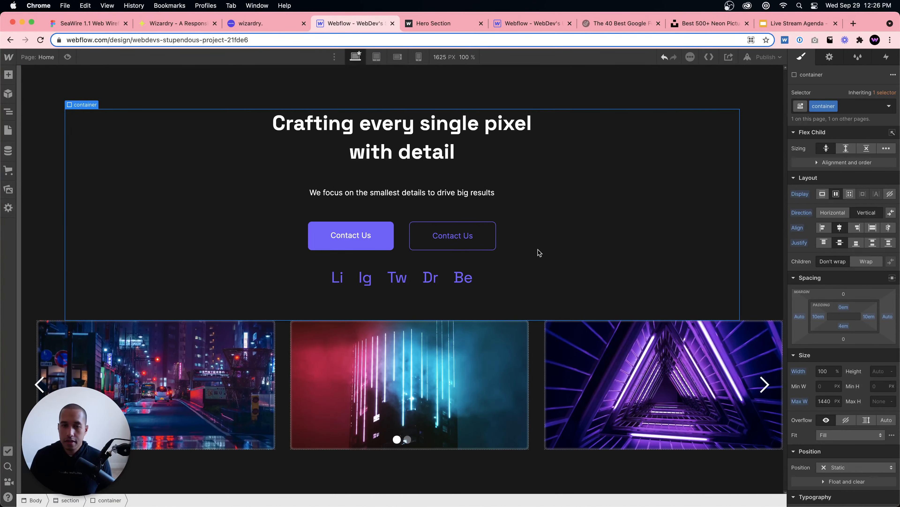
- Preview the tightened hero spacing and cycle repeatedly through the slider's slides
left_click(67, 57)
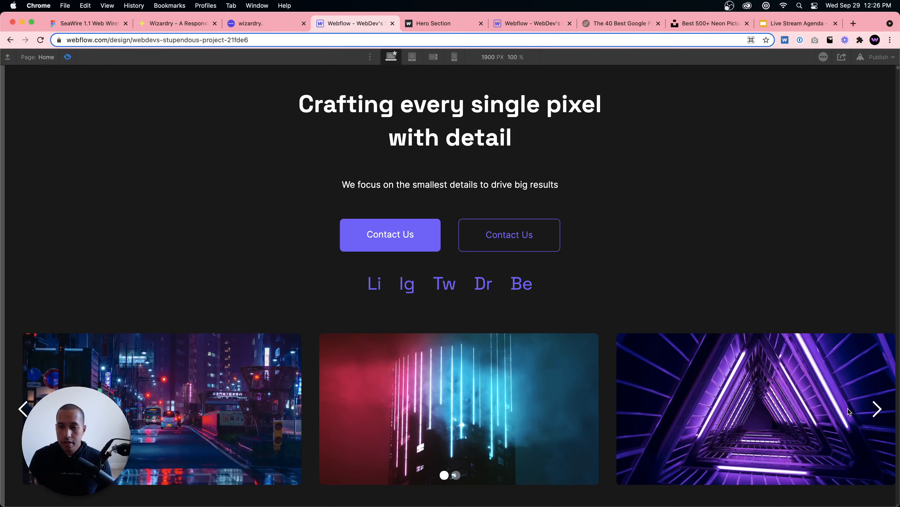
left_click(871, 409)
left_click(871, 409)
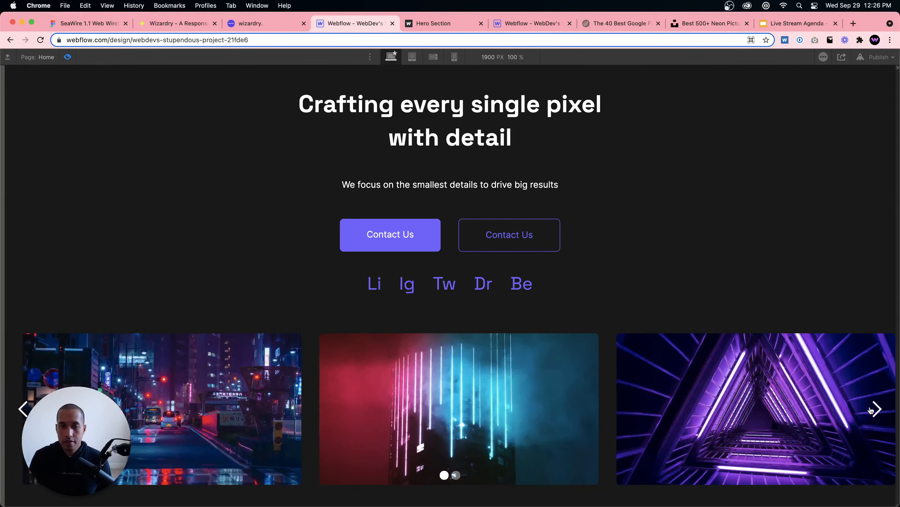
left_click(871, 410)
left_click(871, 410)
left_click(871, 410)
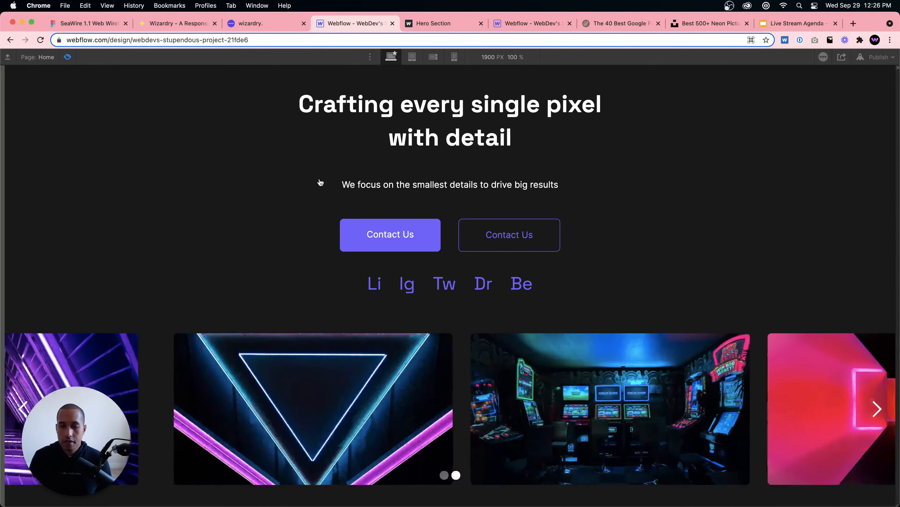
left_click(67, 57)
- Hide the slider's Slide Nav dots by setting their display to none
left_click(416, 444)
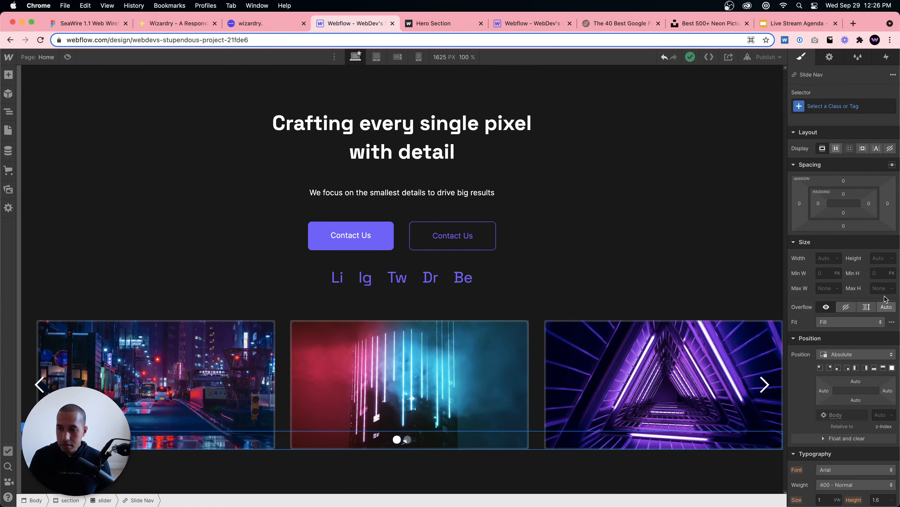
left_click(890, 149)
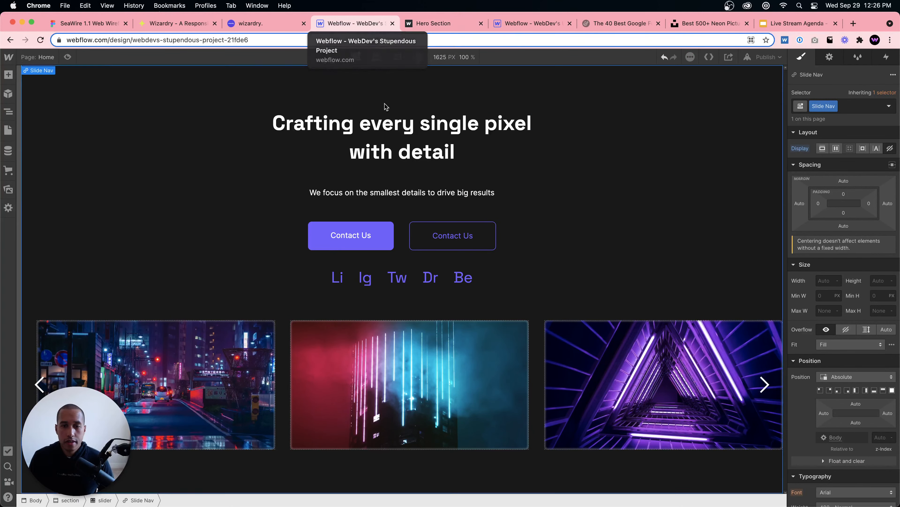
left_click(542, 361)
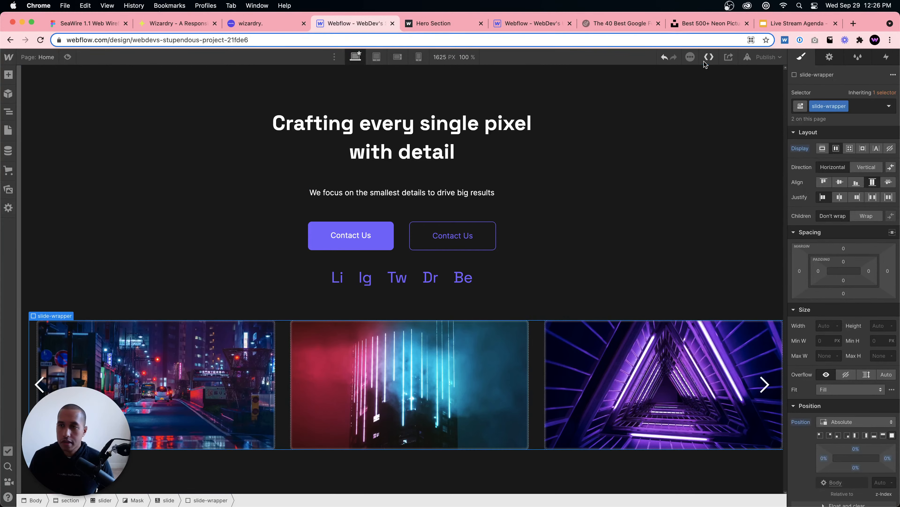
- Publish the site to its webflow.io subdomain and open the live page
left_click(750, 58)
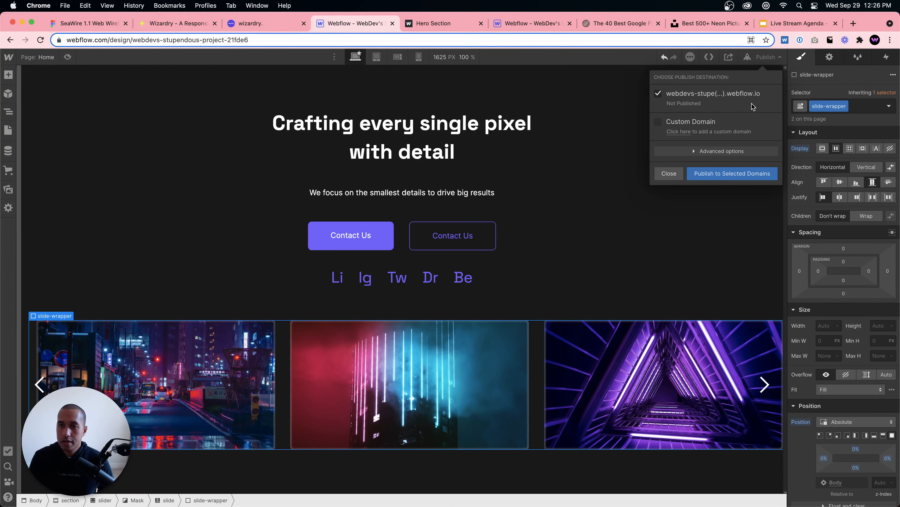
left_click(710, 177)
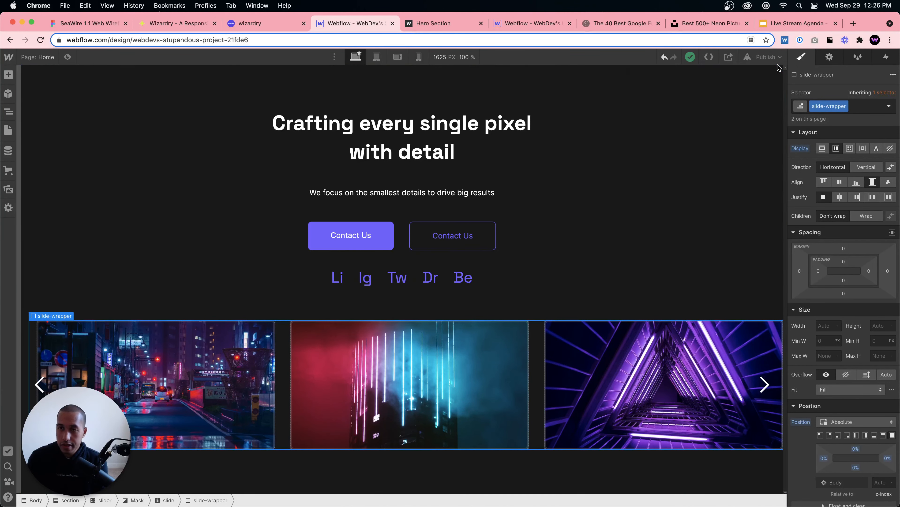
left_click(771, 61)
left_click(767, 93)
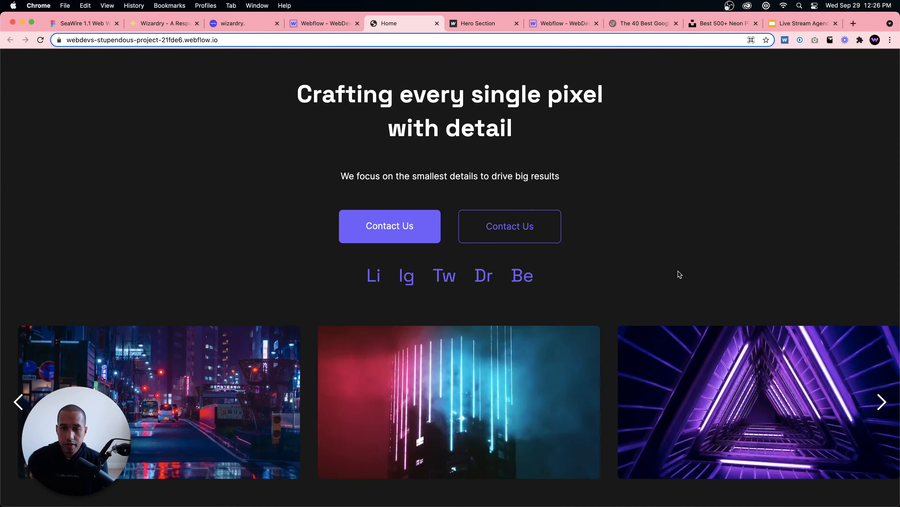
- Test the slider's forward arrow on the published page
left_click(880, 402)
left_click(881, 402)
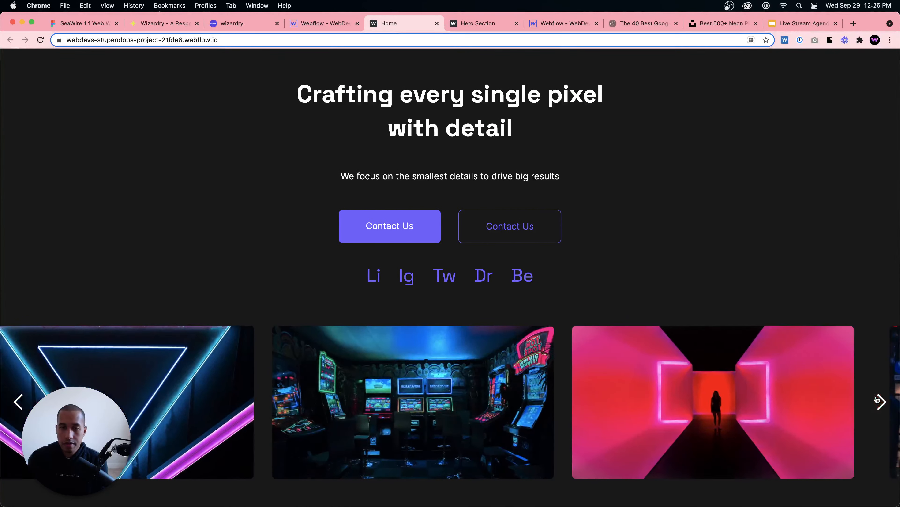
mouse_move(4, 503)
left_mouse_down()
mouse_move(146, 467)
mouse_move(327, 438)
mouse_move(432, 428)
mouse_move(693, 434)
mouse_move(381, 399)
mouse_move(221, 408)
mouse_move(30, 483)
mouse_move(2, 503)
left_mouse_up()
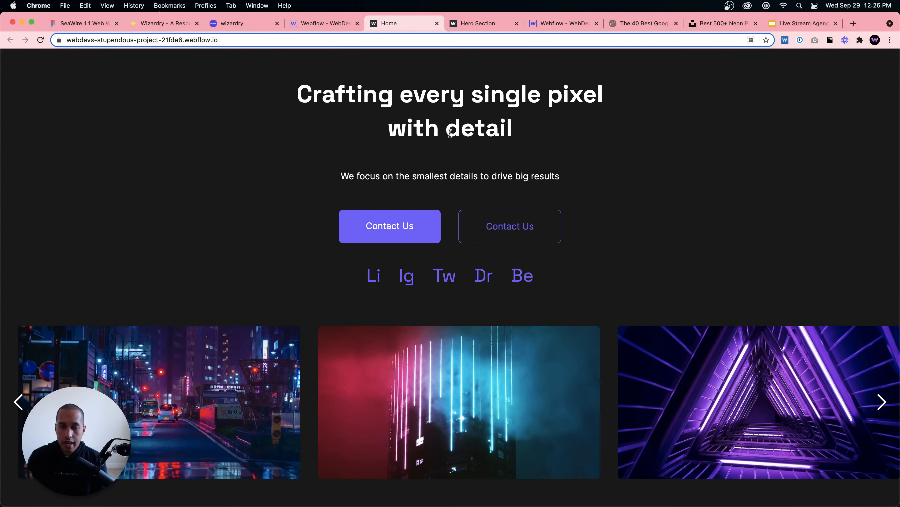
- Examine how the published page's text and slider scale at browser zoom levels between 25% and 75%
key("super+minus")
key("super+minus")
key("super+minus")
key("super+minus")
key("super+minus")
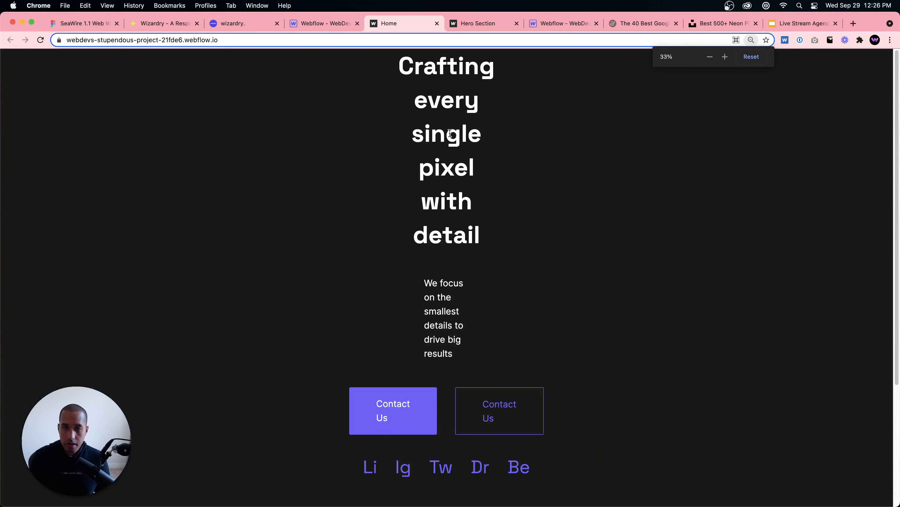
key("super+plus")
key("super+minus")
key("super+minus")
key("super+plus")
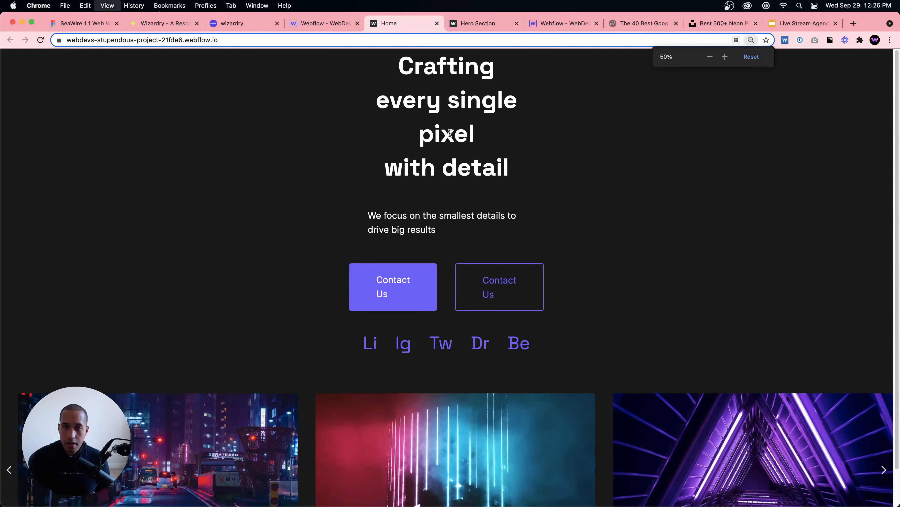
key("super+minus")
key("super+plus")
key("super+minus")
key("super+minus")
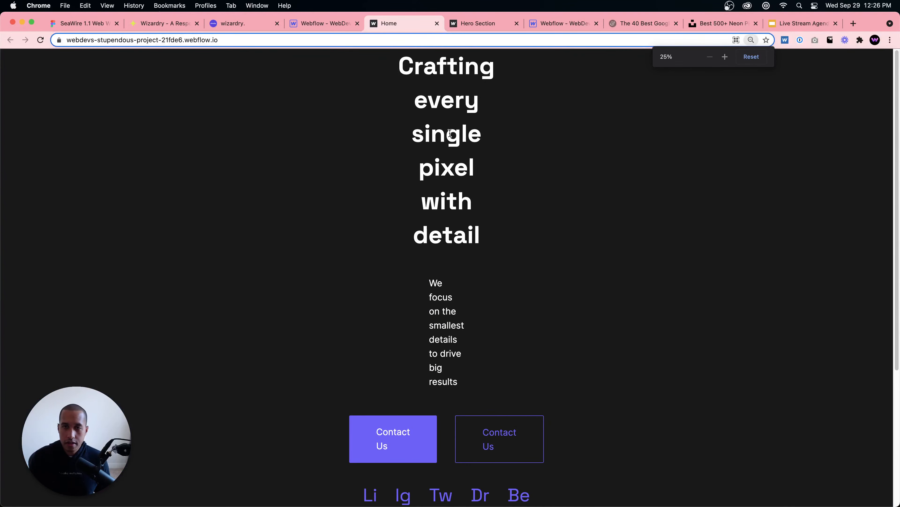
key("super+plus")
key("super+plus")
key("super+plus")
key("super+plus")
key("super+minus")
key("super+plus")
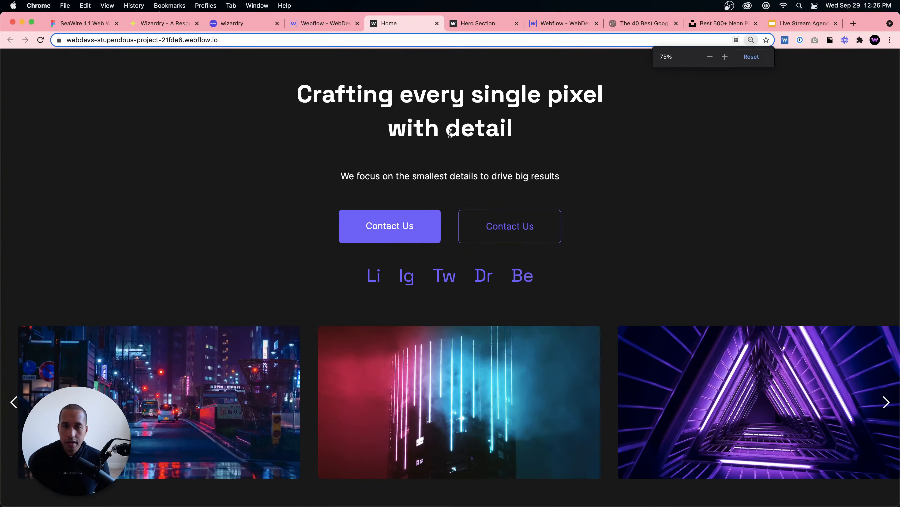
key("super+minus")
key("super+minus")
key("super+minus")
key("super+plus")
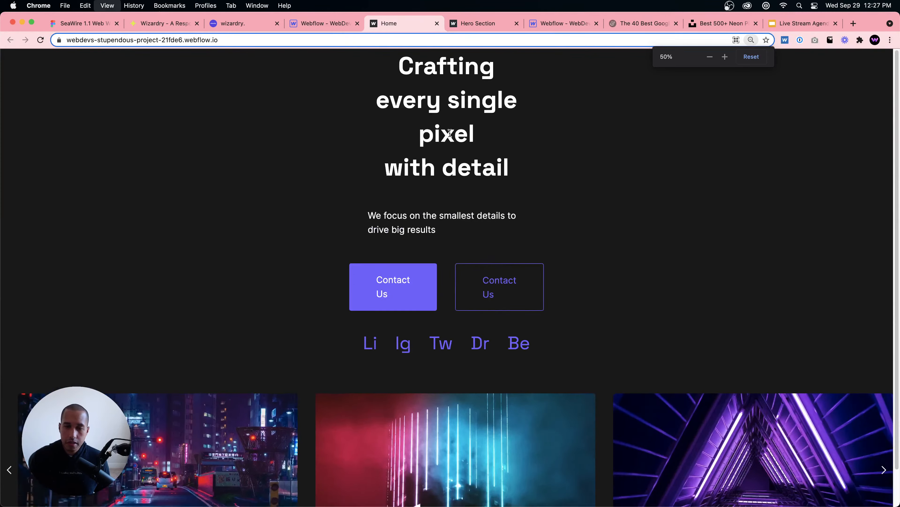
key("super+minus")
key("super+plus")
key("super+plus")
key("super+plus")
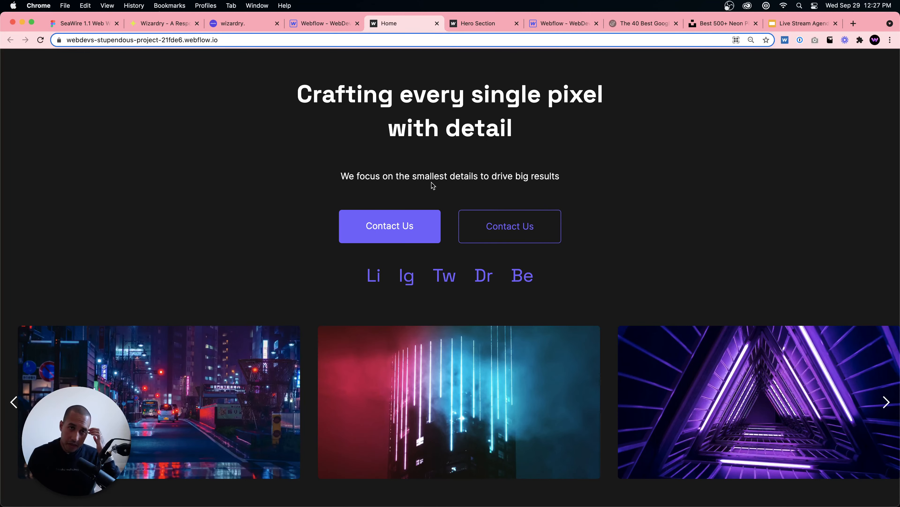
- Return to the Webflow designer and close the publish options
left_click(336, 25)
left_click(669, 173)
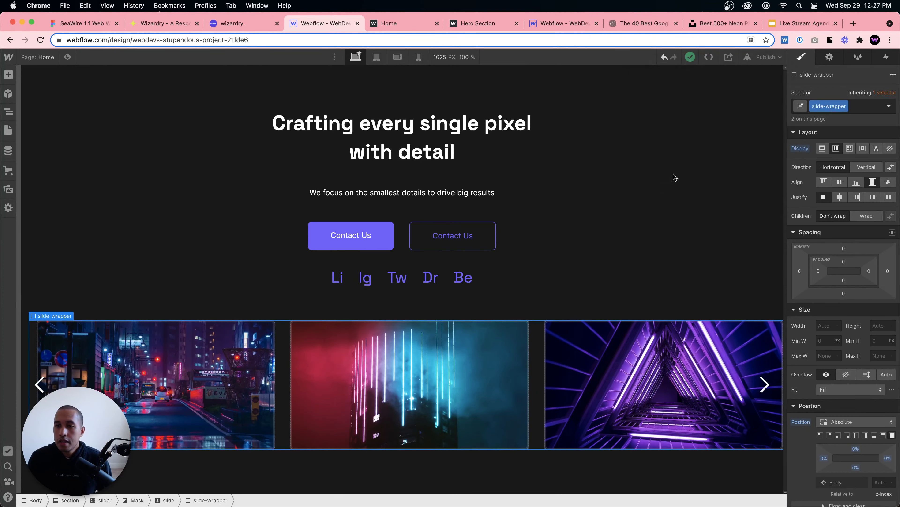
- Give the slider's left arrow the class left-arrow
left_click(253, 194)
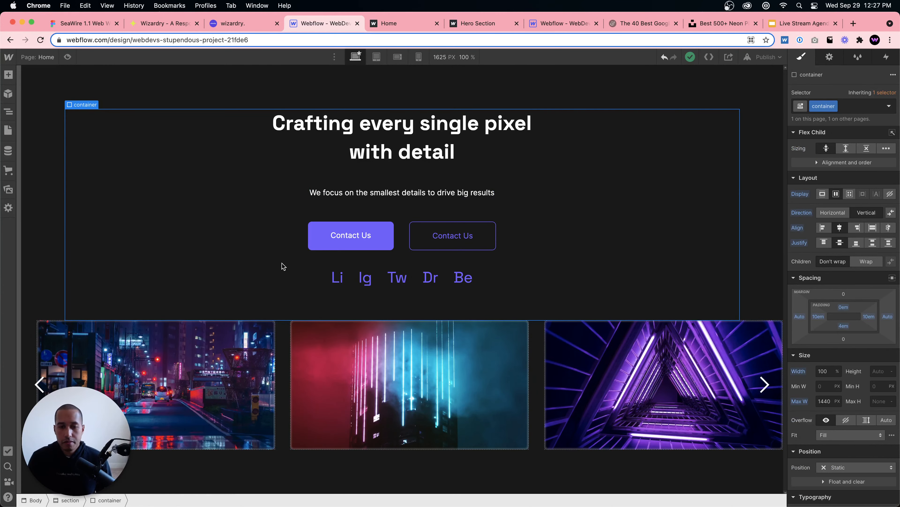
left_click(40, 384)
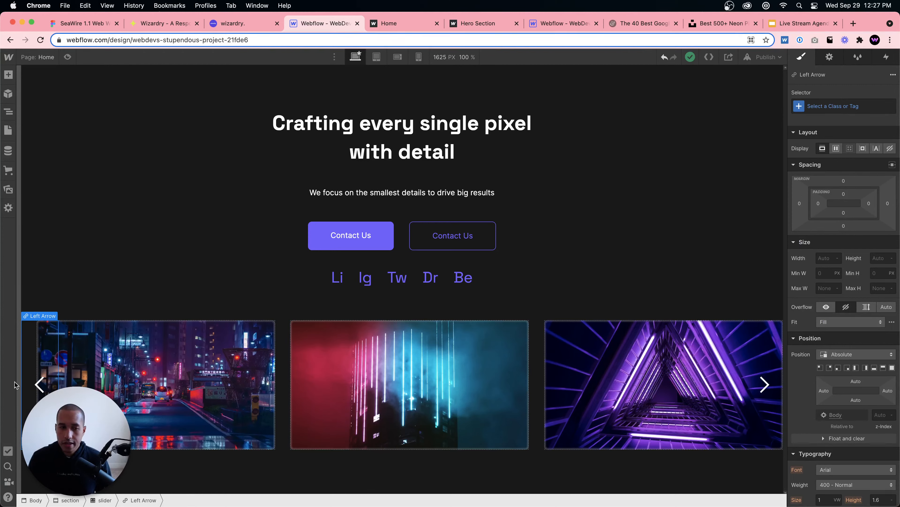
left_click(39, 391)
left_click(866, 105)
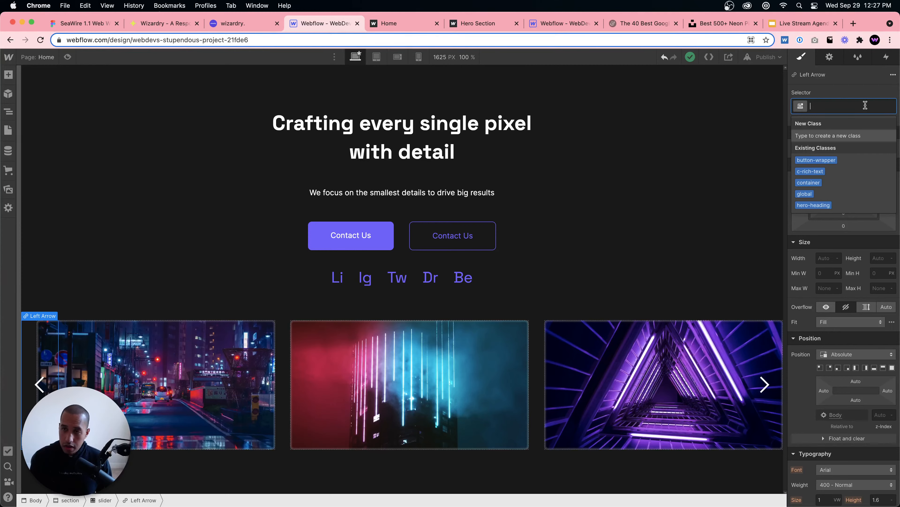
type("left-arrow")
key("Return")
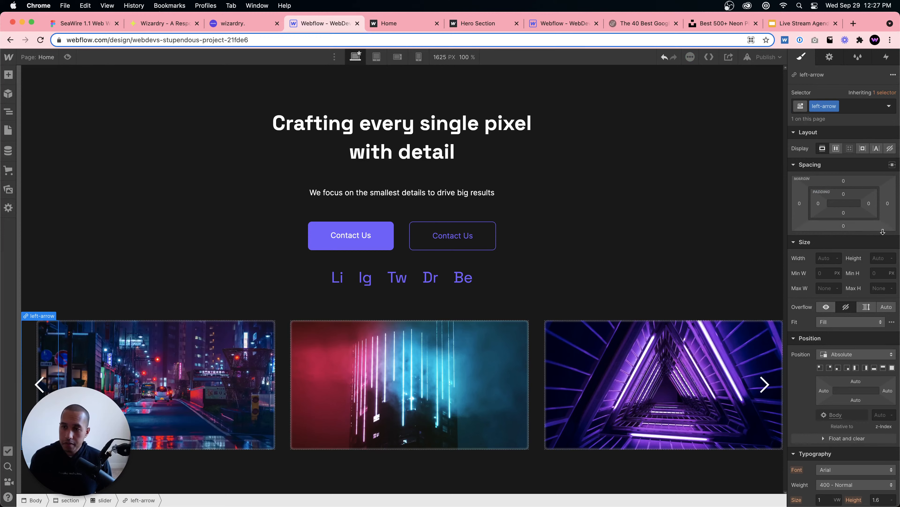
- Set the left arrow's width and height to 1.3 em each
left_click(830, 261)
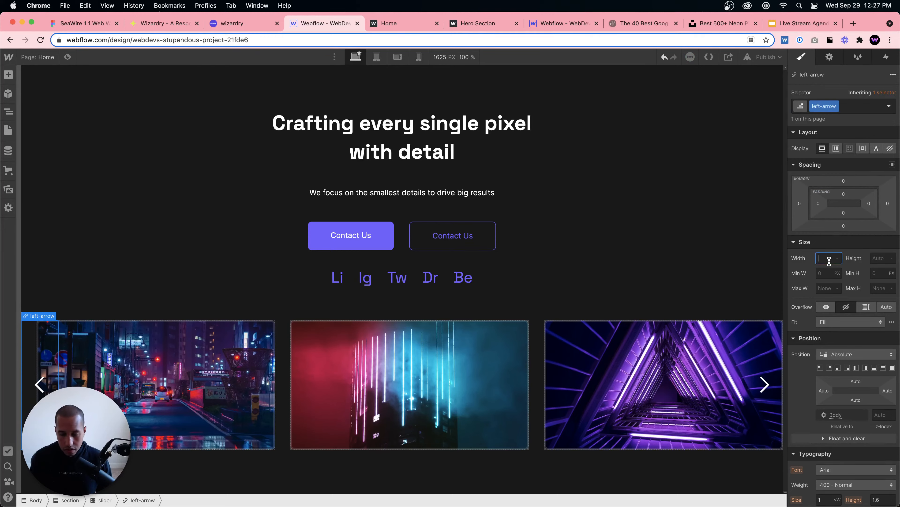
type("3em")
key("Tab")
type("e")
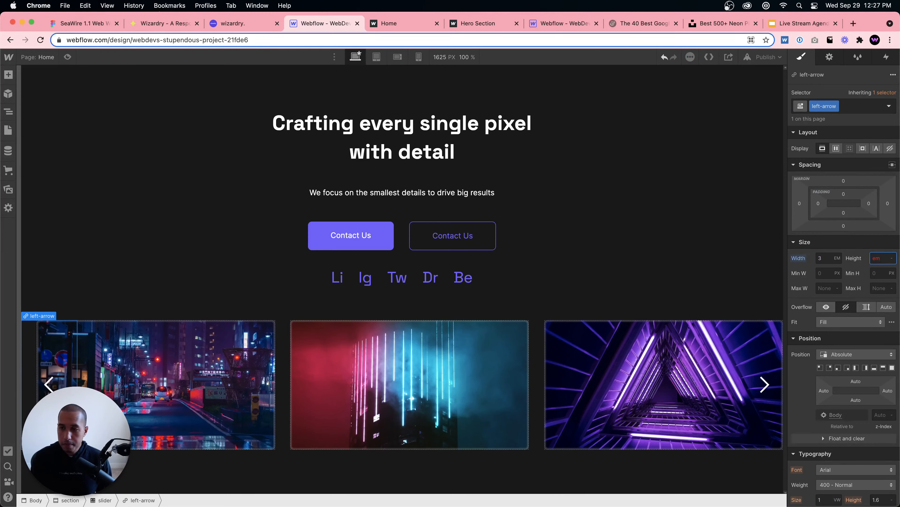
type("m")
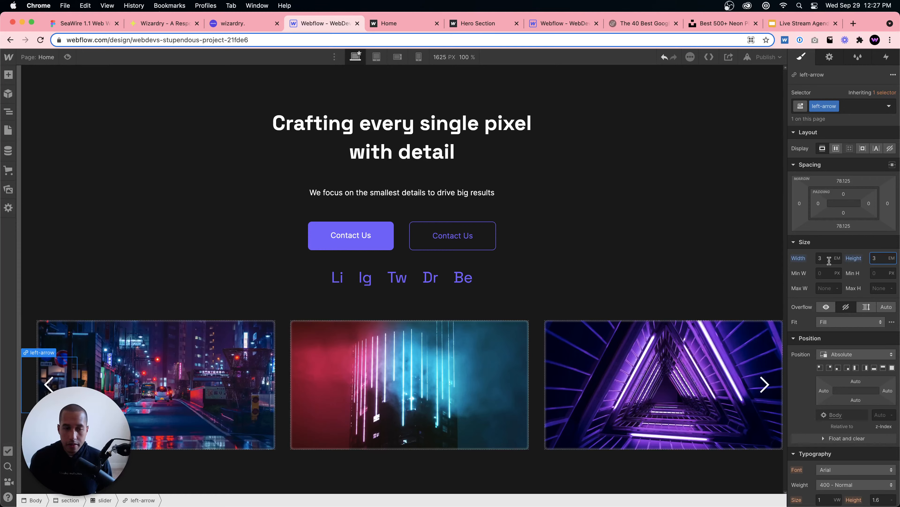
left_click(820, 258)
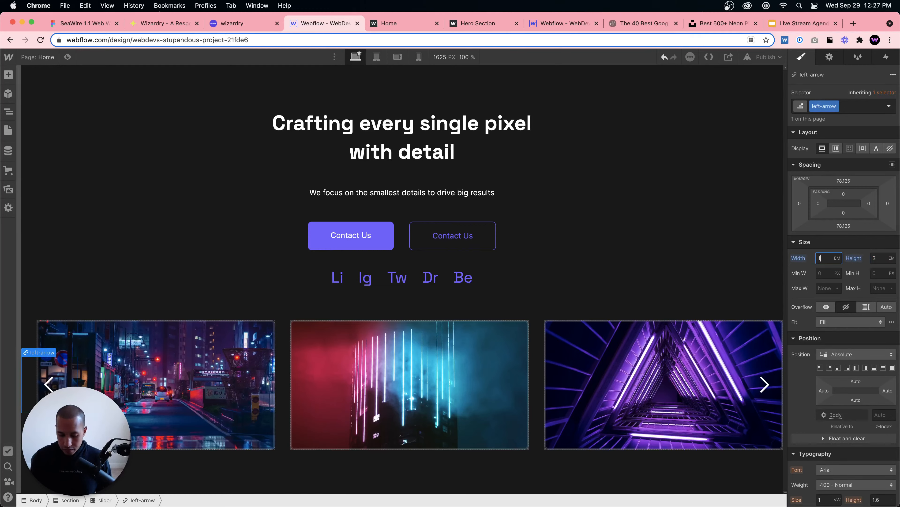
type(".3")
key("Tab")
- Round the left arrow's corners with an 8 px radius and fill its background with Medium Slate Blue
scroll(878, 354, "down", 10)
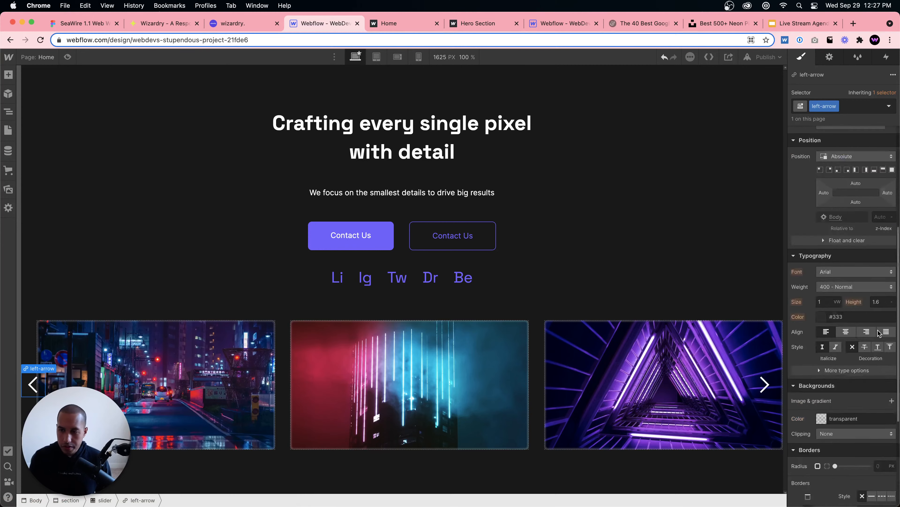
left_click(882, 300)
type("8")
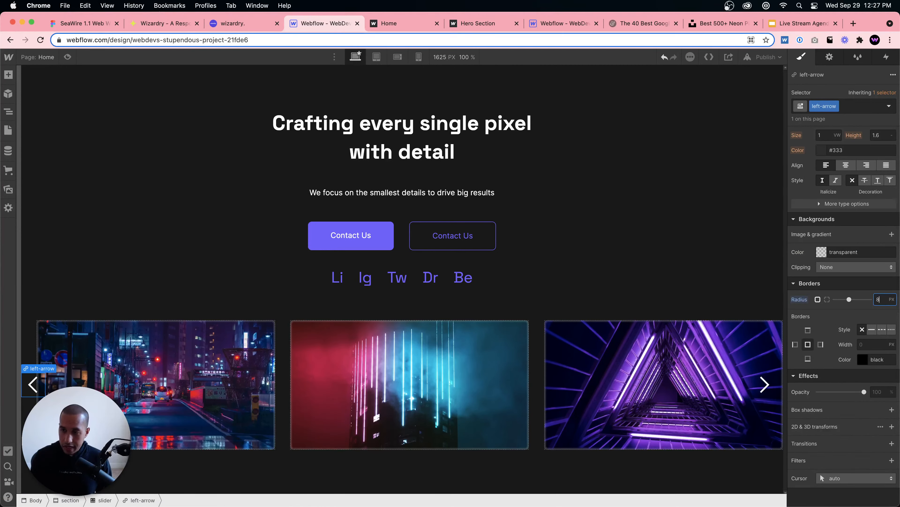
left_click(822, 252)
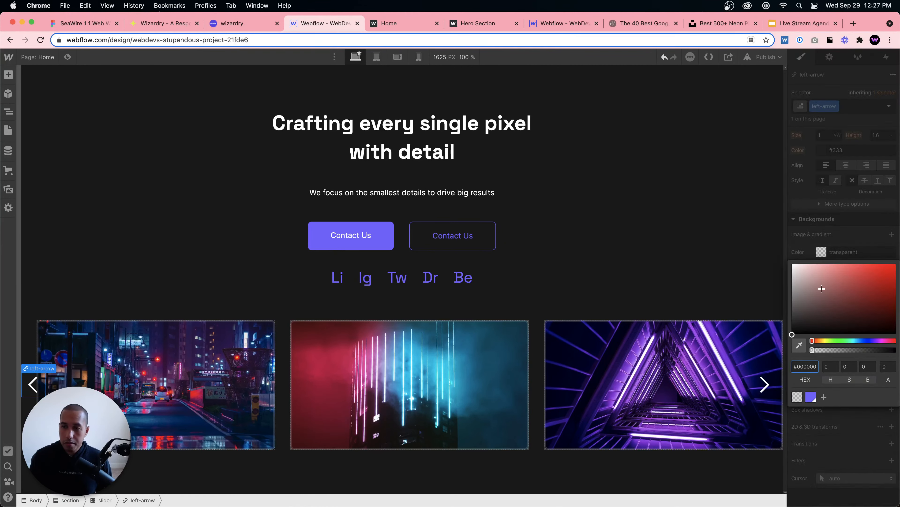
left_click(811, 396)
left_click(808, 245)
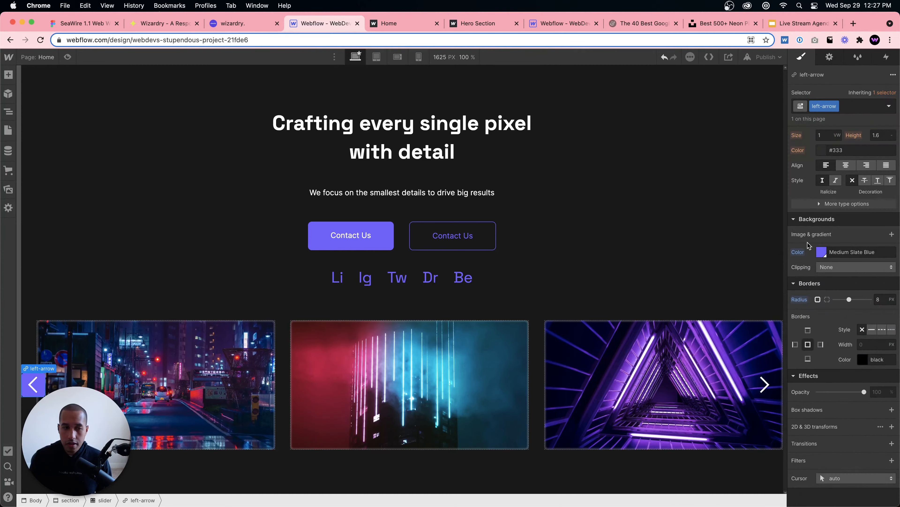
- Give the icon inside the left arrow the class arrow-icon and set its font size to 0.6 em
left_click(48, 386)
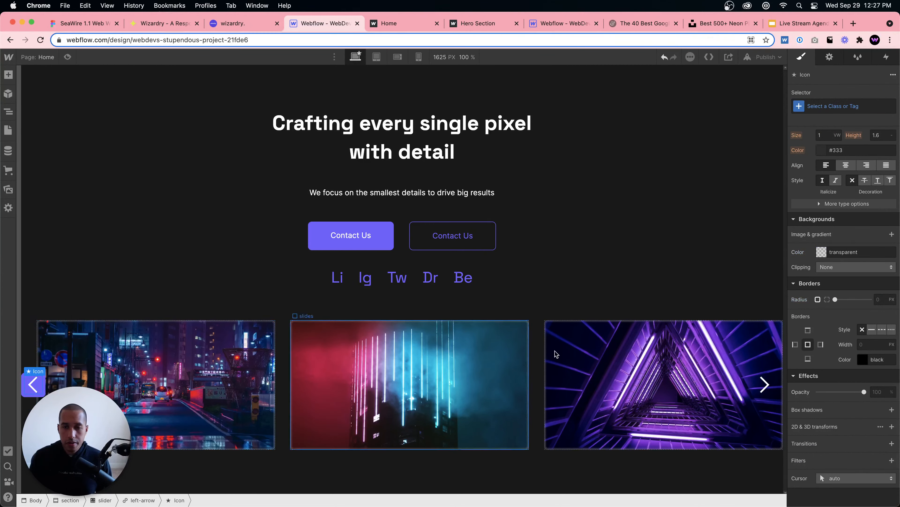
left_click(809, 106)
type("arrow-icon")
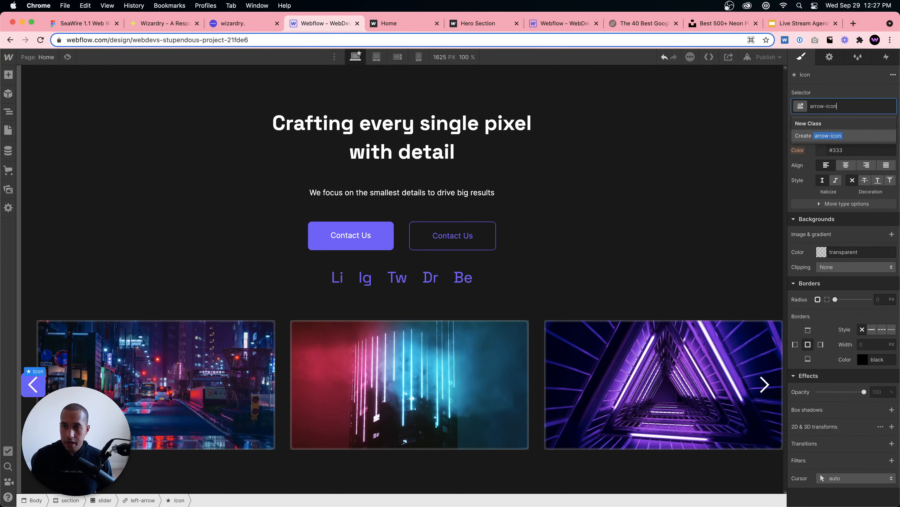
key("Return")
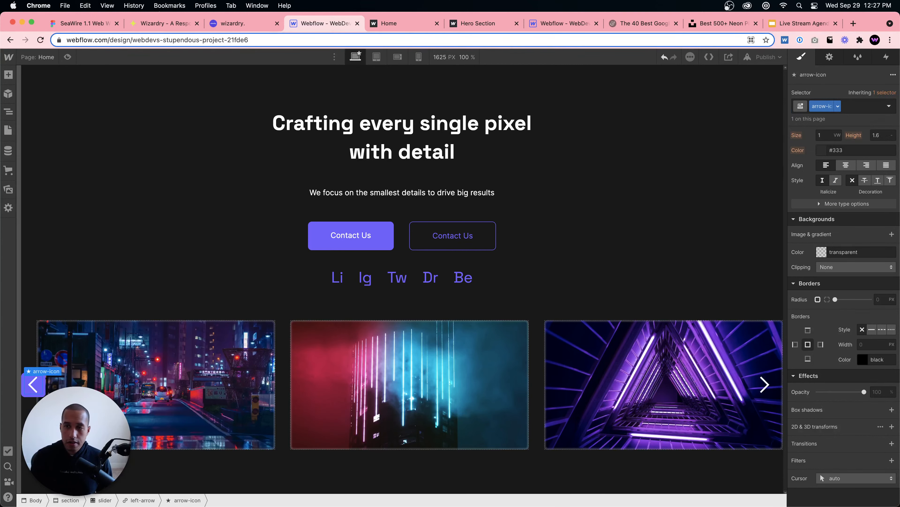
left_click(822, 185)
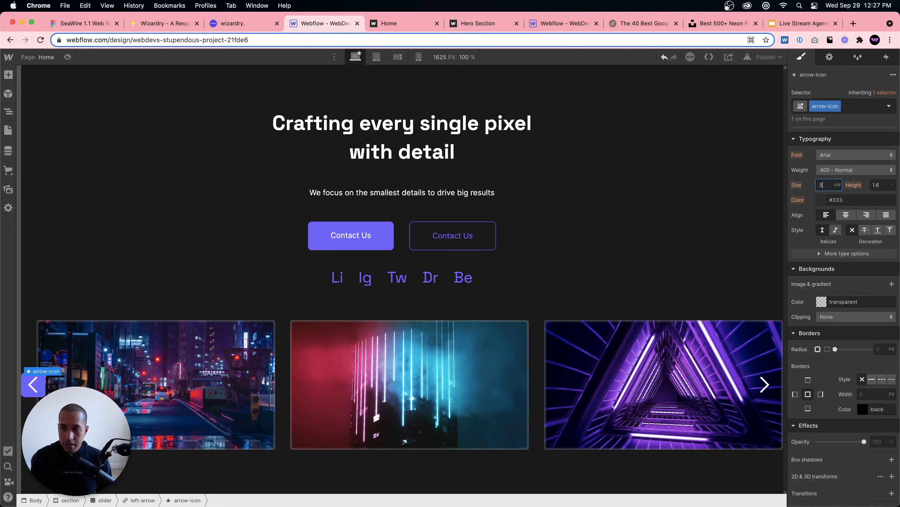
key("Return")
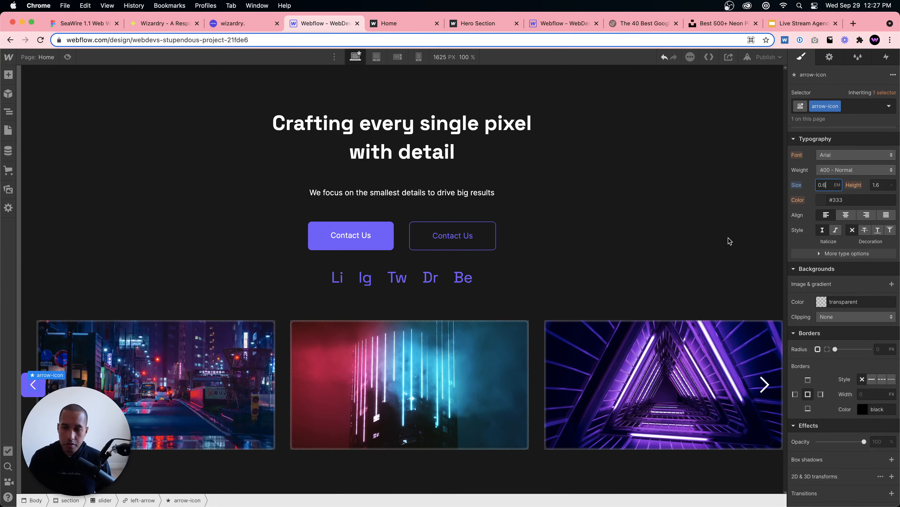
- Give the slider's right arrow the class right-arrow
left_click(31, 392)
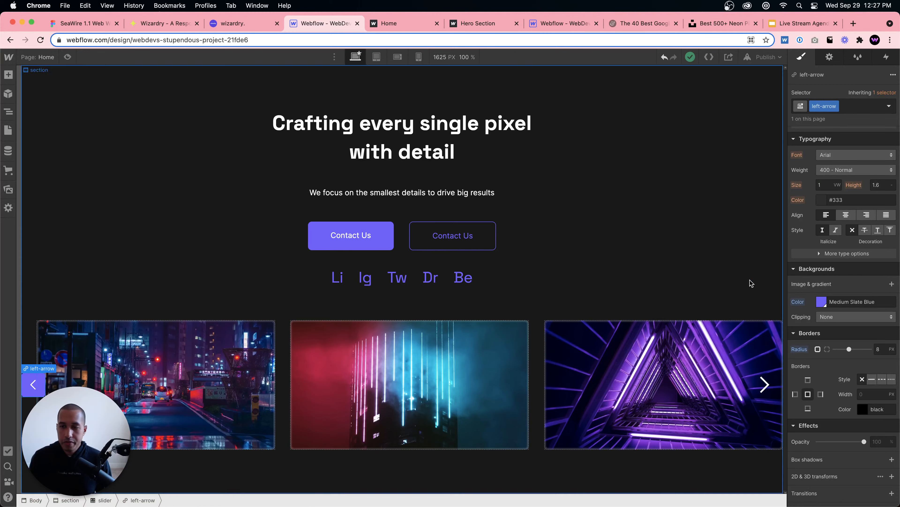
left_click(764, 385)
left_click(818, 106)
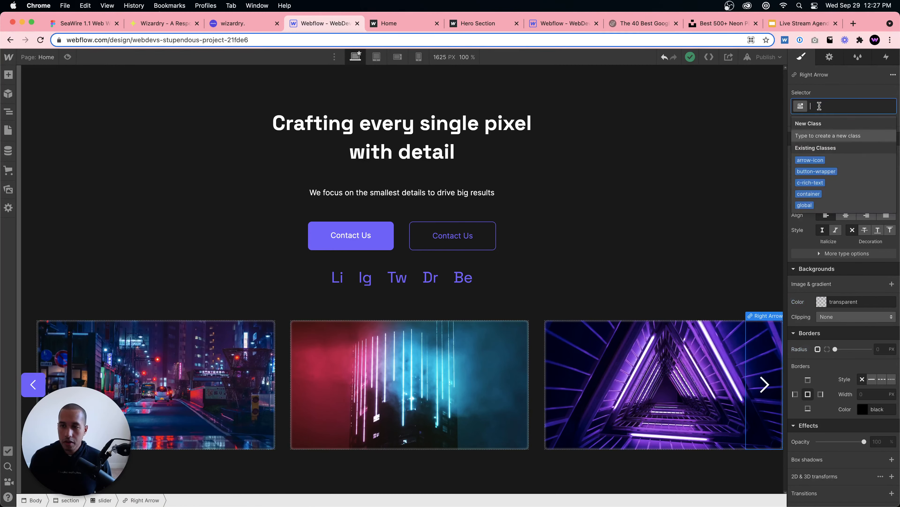
type("right-arrow")
key("Return")
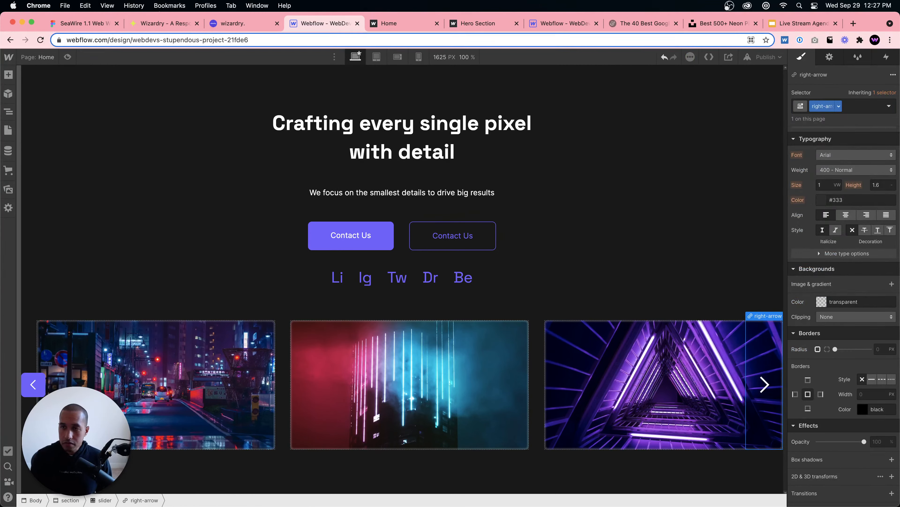
- Set the right arrow's width and height to 1.3 em each
scroll(805, 228, "up", 8)
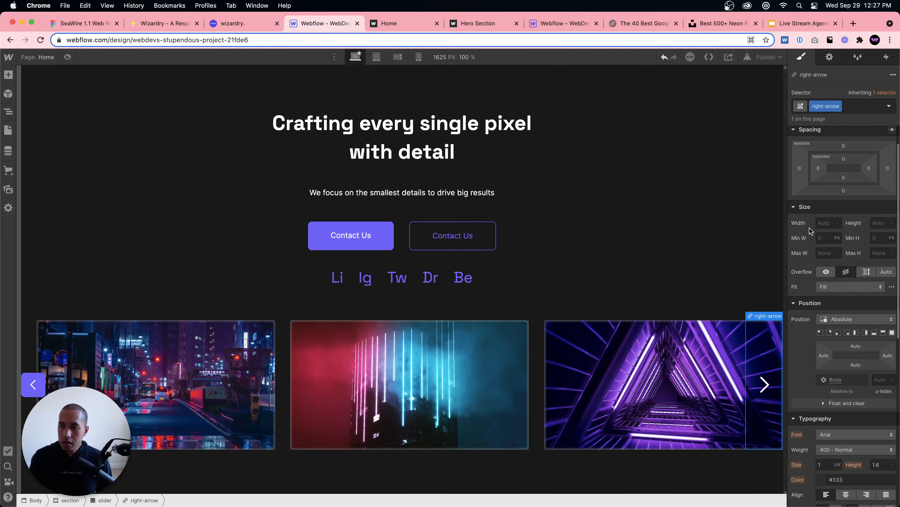
left_click(830, 223)
type("1.3")
key("Tab")
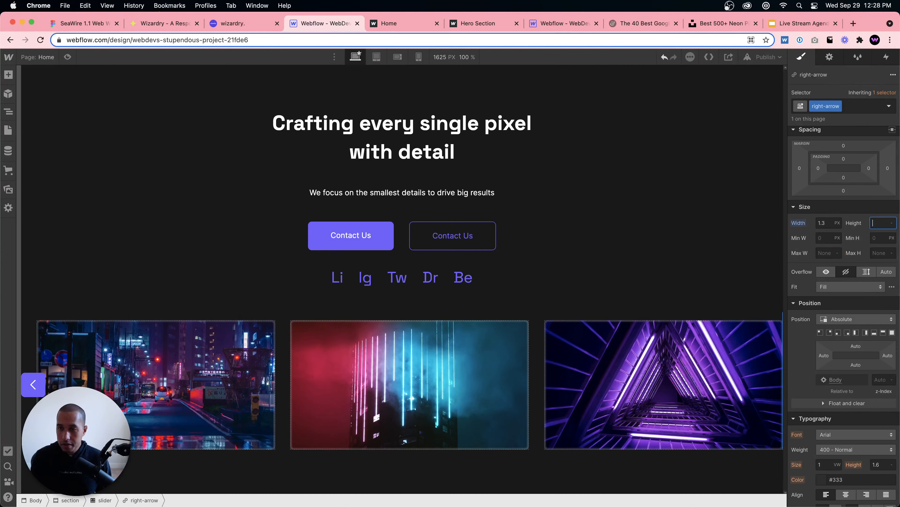
left_click(824, 222)
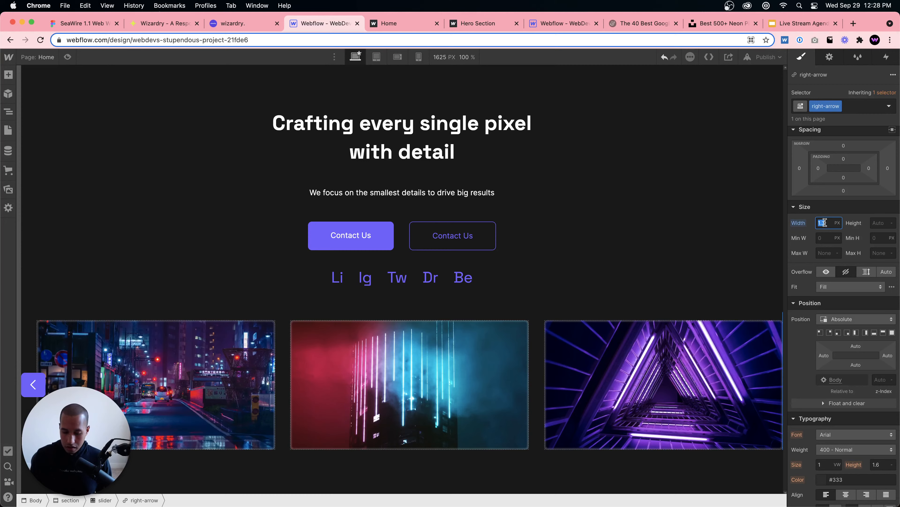
type("em")
key("Tab")
type("2")
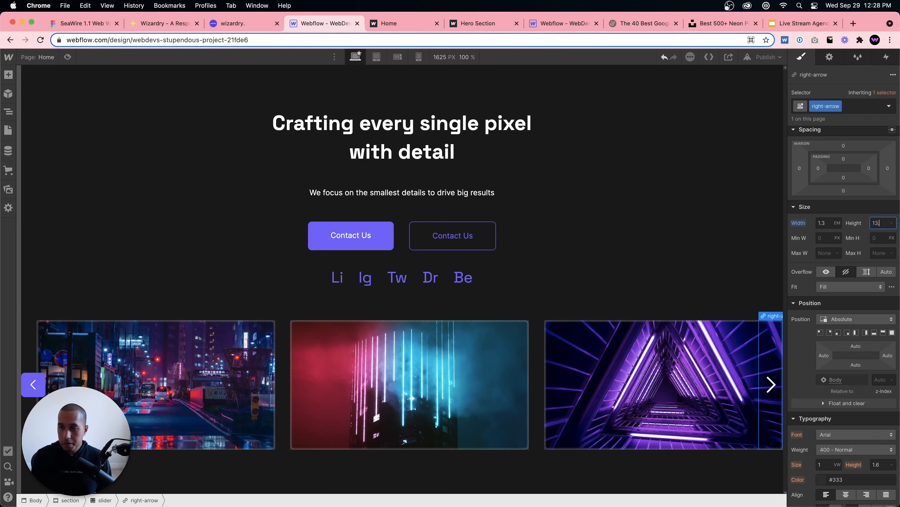
type("m")
key("Return")
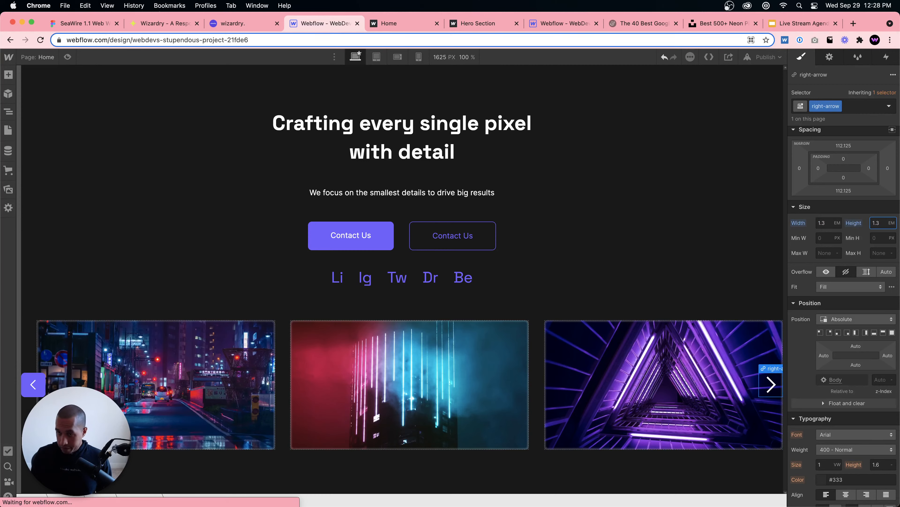
- Apply an 8 px corner radius and the Medium Slate Blue background colour to the right arrow
scroll(880, 380, "down", 5)
scroll(880, 379, "down", 5)
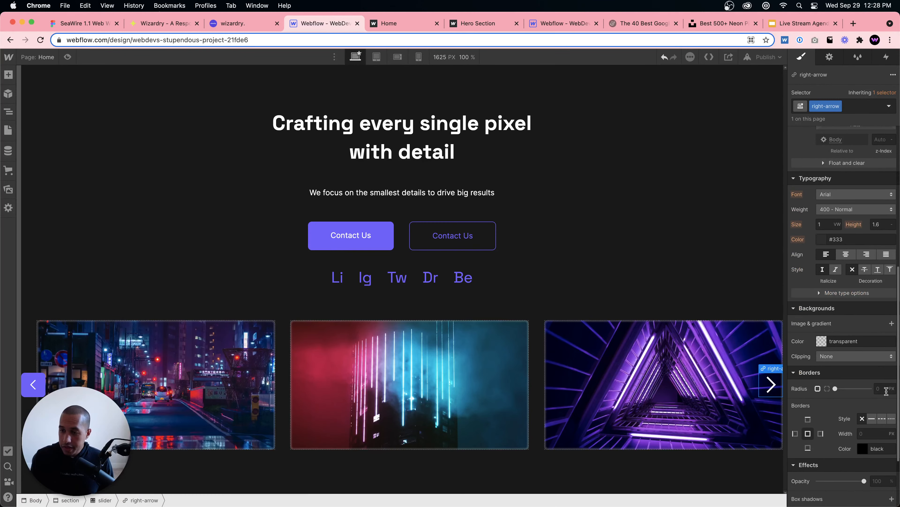
left_click(883, 388)
type("8")
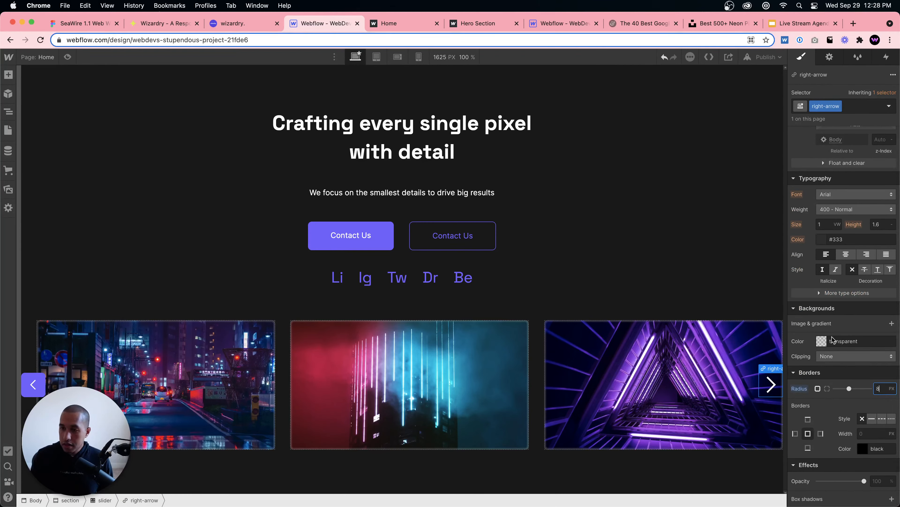
left_click(822, 341)
left_click(815, 491)
left_click(834, 312)
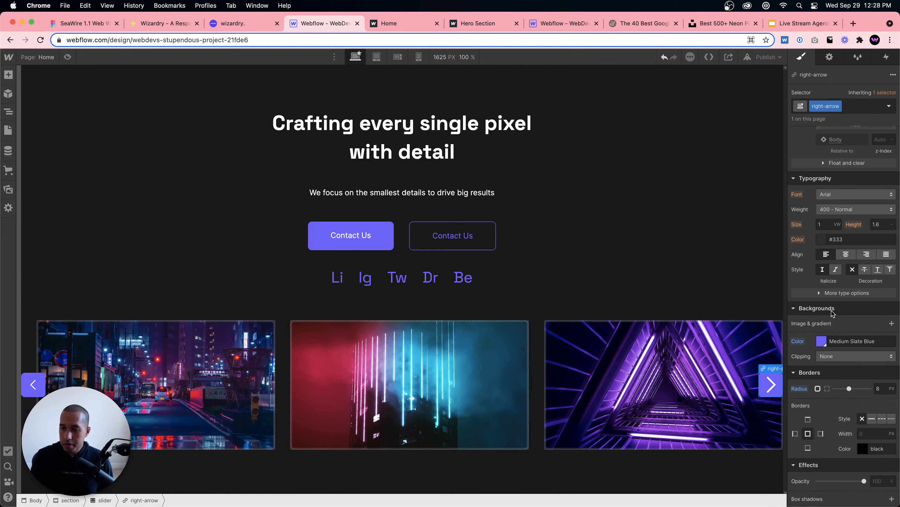
- Apply the existing arrow-icon class to the icon inside the right arrow
left_click(774, 385)
left_click(858, 106)
type("ar")
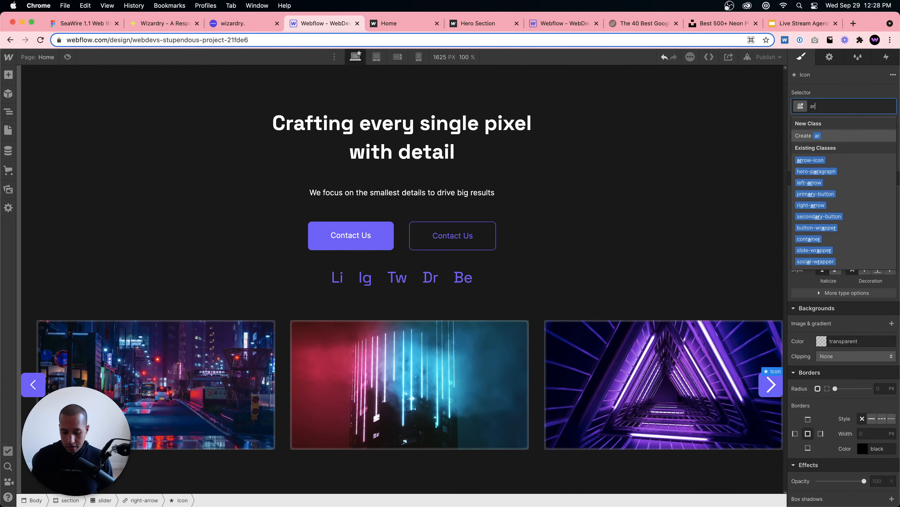
type("row-icon")
key("Return")
left_click(294, 394)
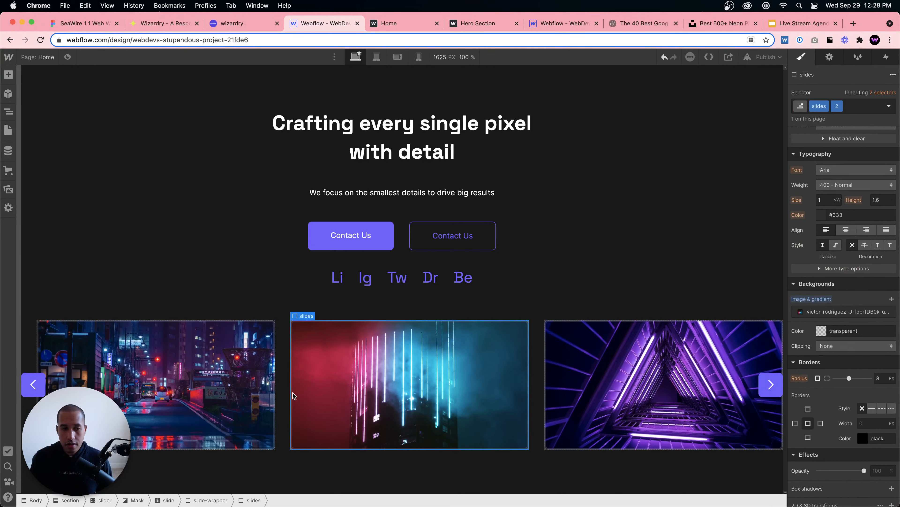
- Set the left arrow's left margin to 1 em, as in the reference Webflow project
left_click(33, 383)
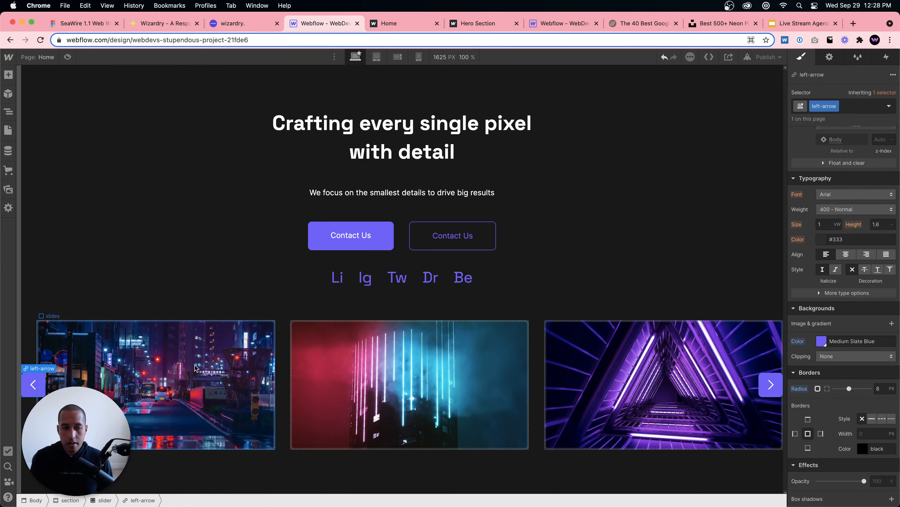
scroll(833, 190, "up", 5)
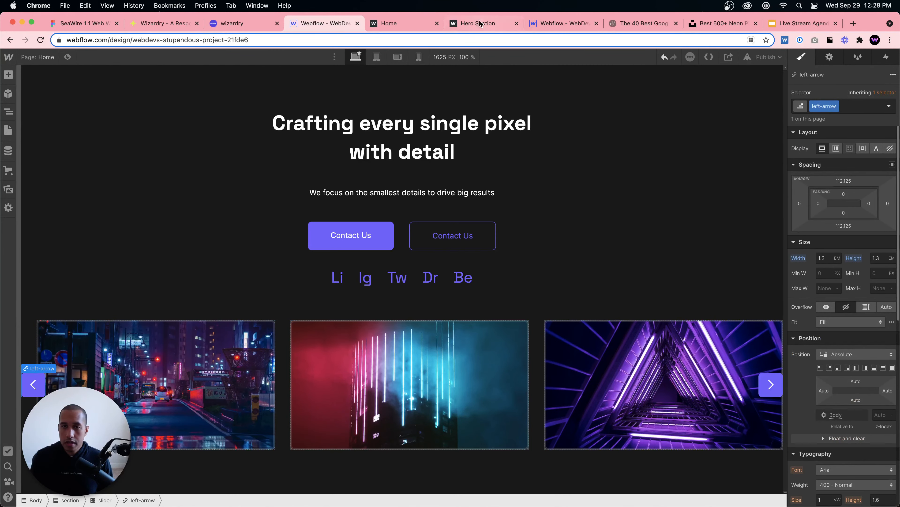
left_click(564, 23)
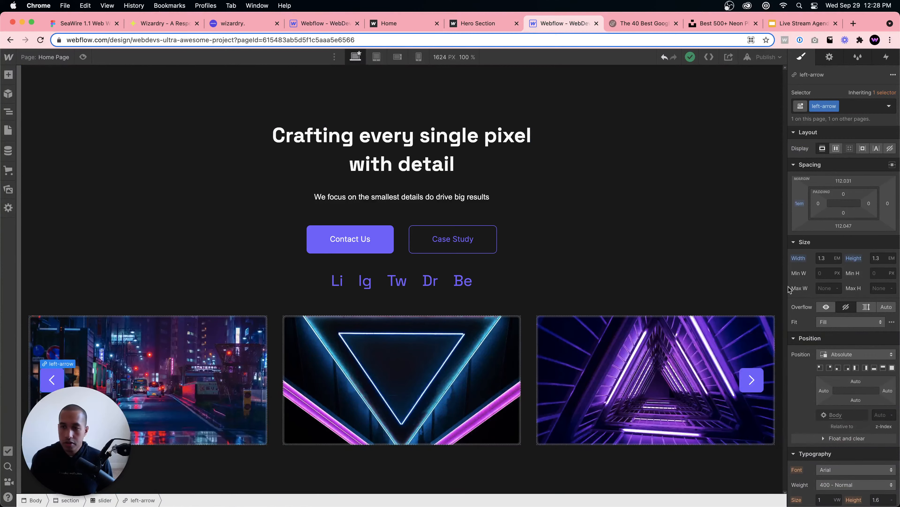
left_click(313, 24)
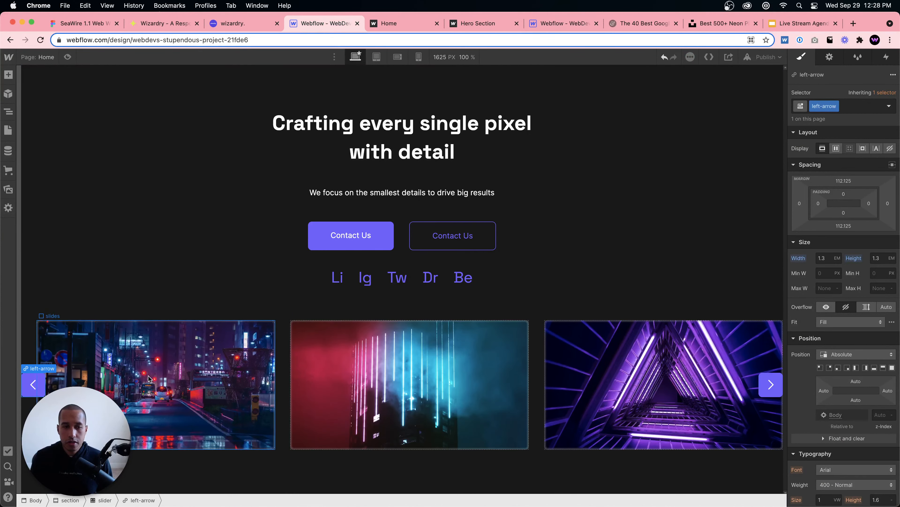
left_click(800, 204)
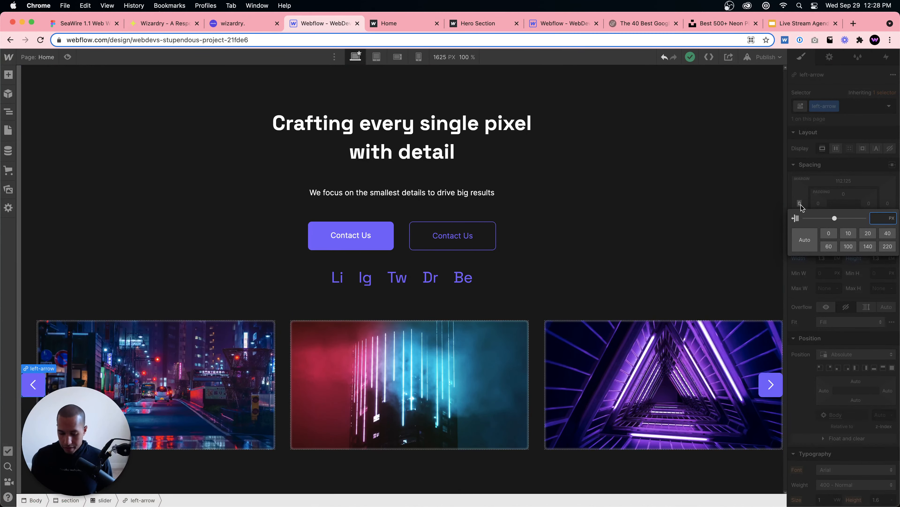
key("Return")
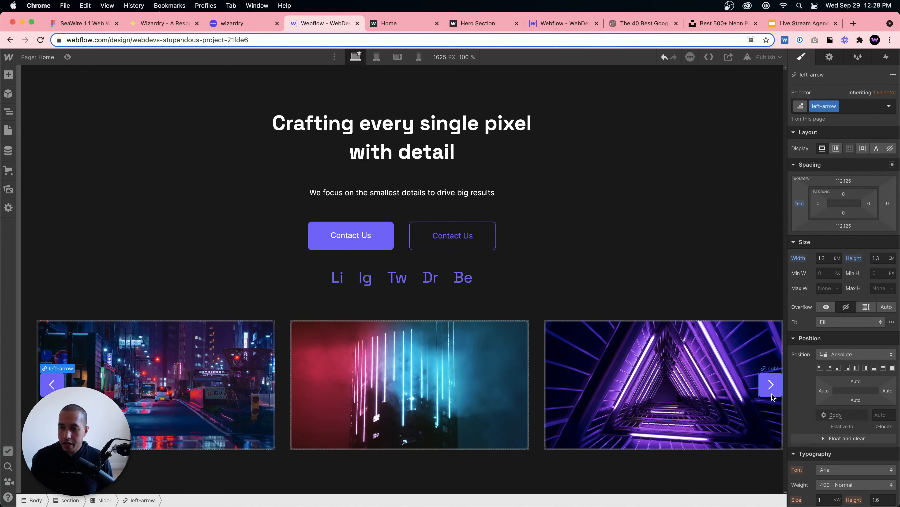
- Set the right arrow's right margin to 1 em
left_click(772, 384)
left_click(889, 204)
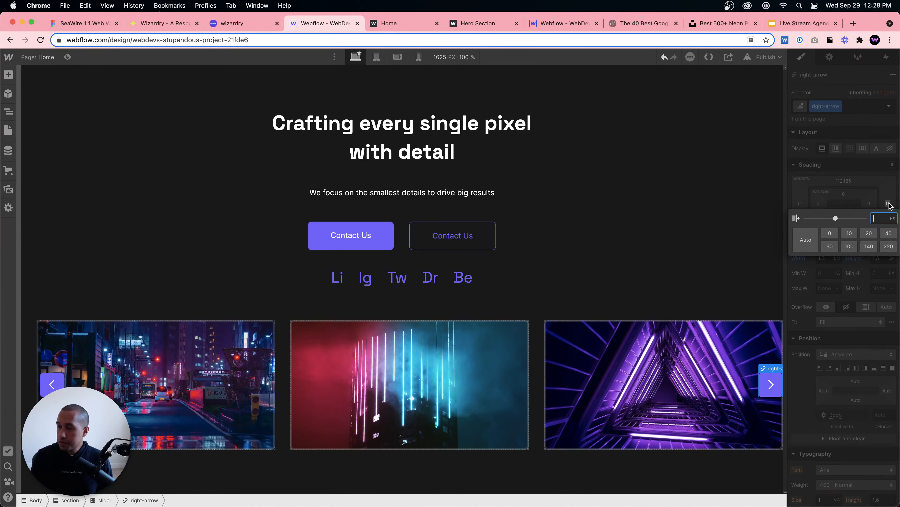
type("1em")
key("Return")
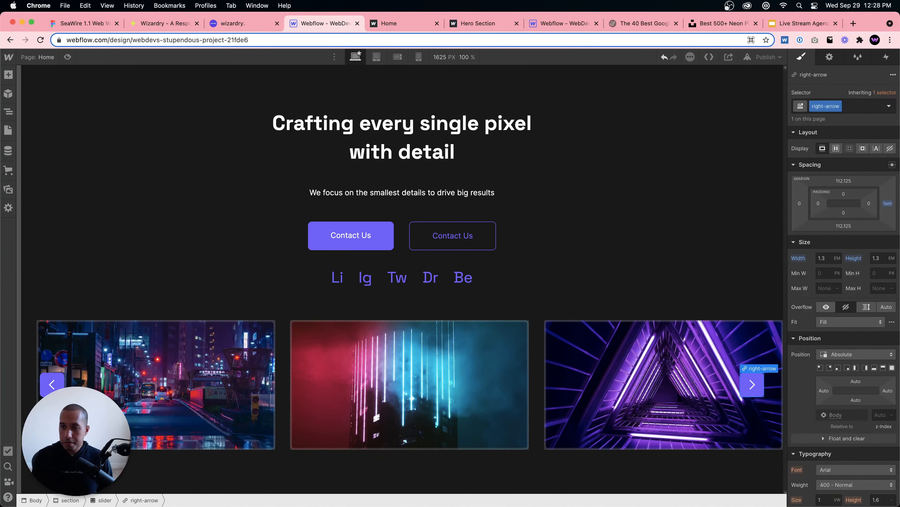
left_click(554, 404)
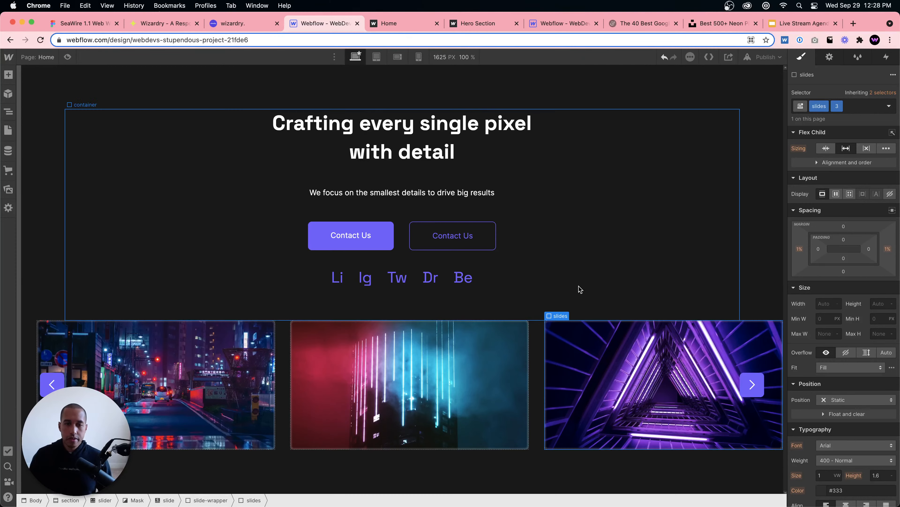
left_click(336, 278)
left_click(367, 280)
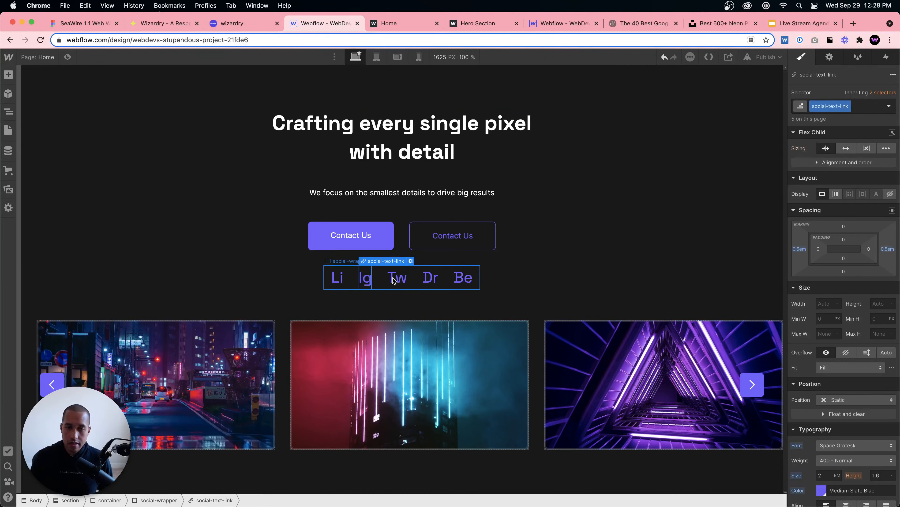
left_click(395, 278)
left_click(430, 279)
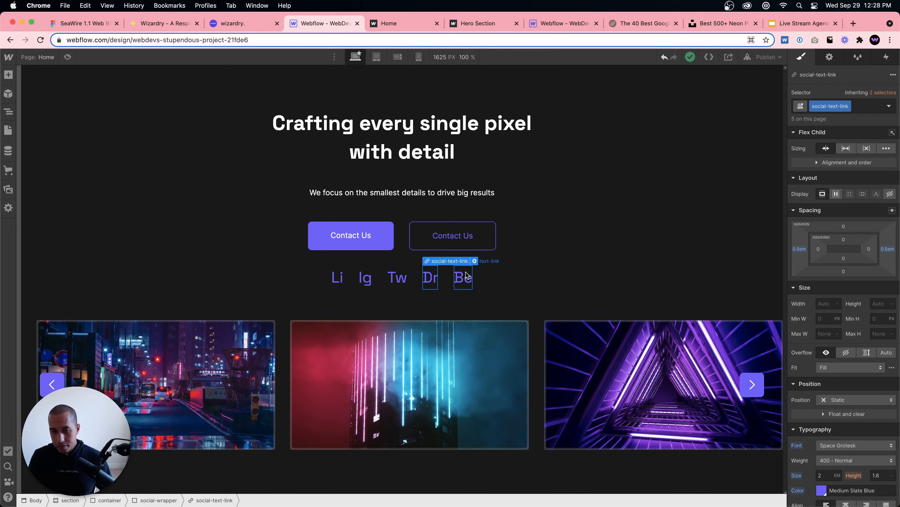
- Publish the site to its webflow.io domain and open the live page
left_click(766, 57)
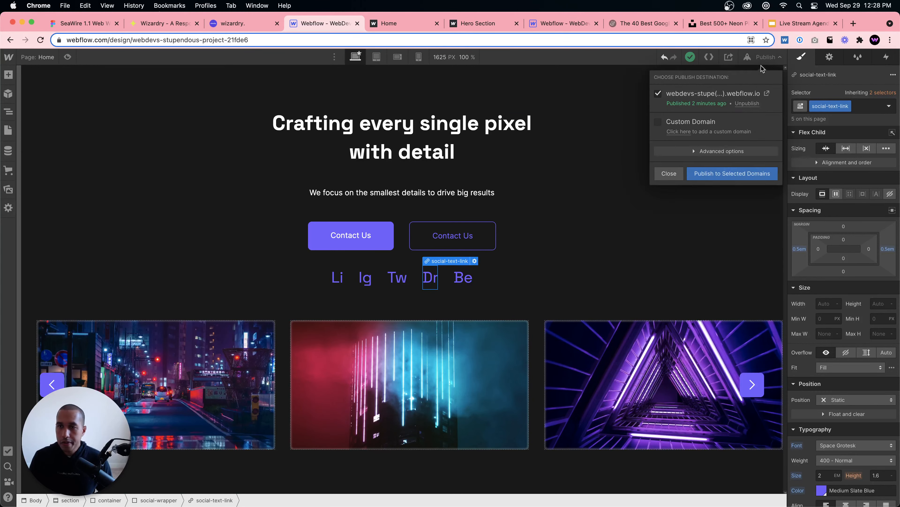
left_click(728, 177)
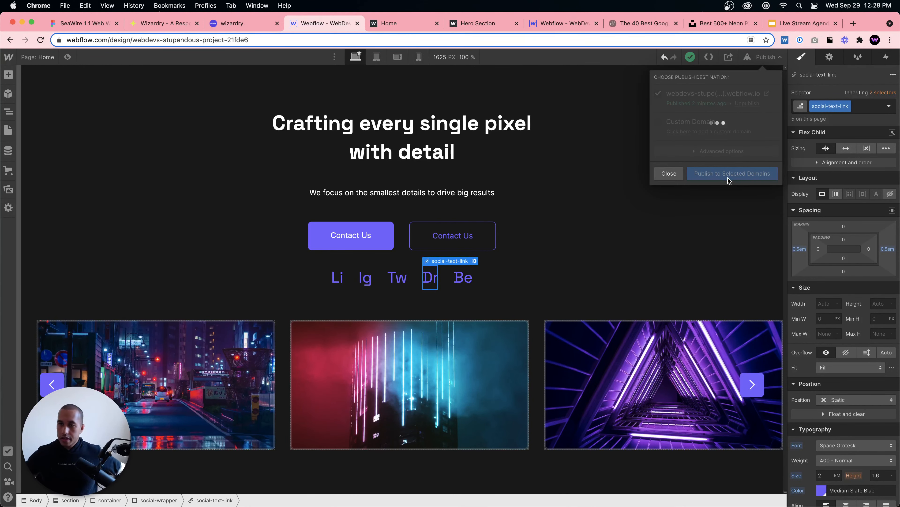
left_click(767, 93)
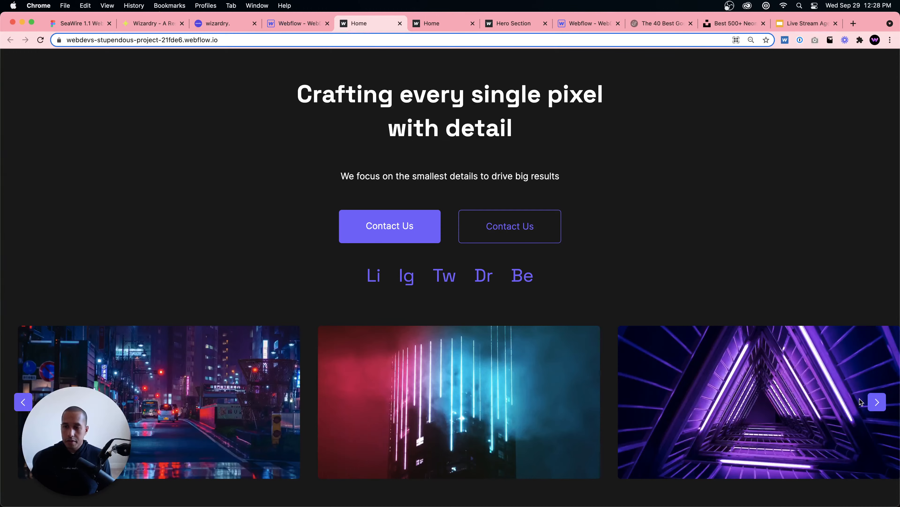
- Advance the live slider with its right arrow to check how the slides change
left_click(883, 403)
left_click(884, 403)
left_click(884, 404)
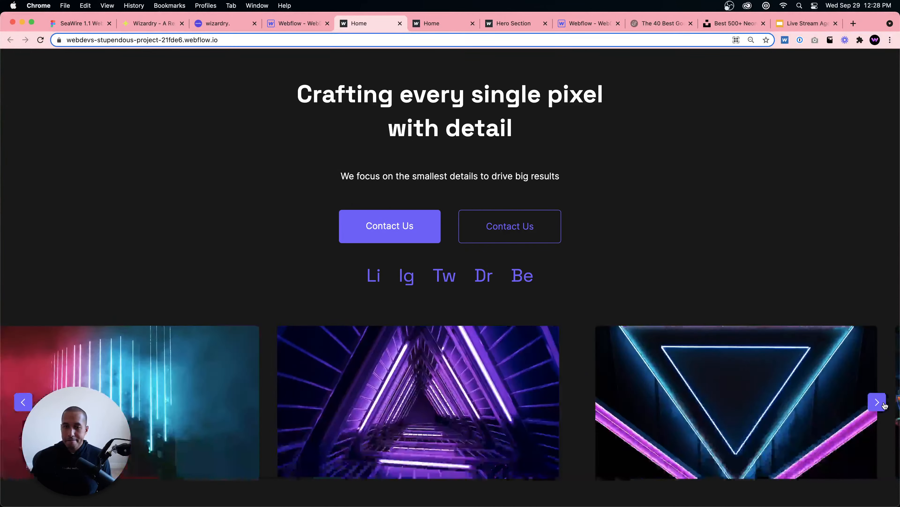
left_click(884, 404)
left_click(885, 403)
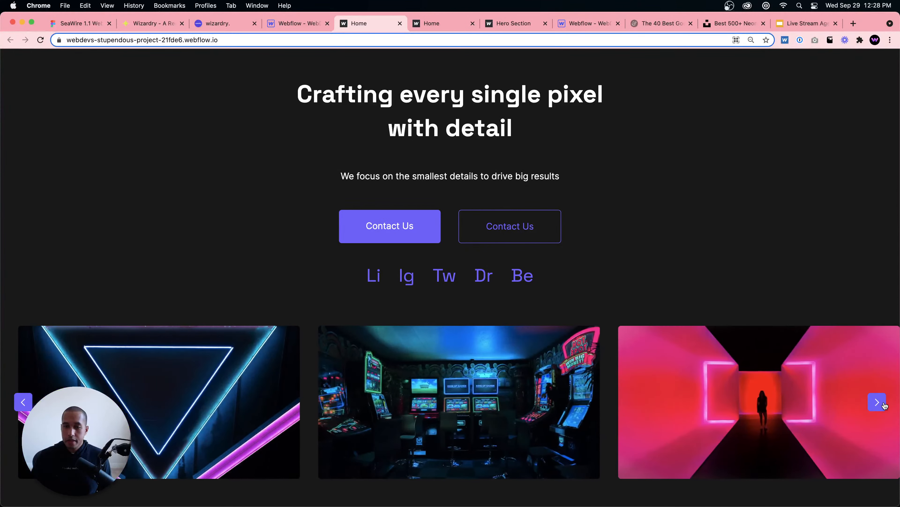
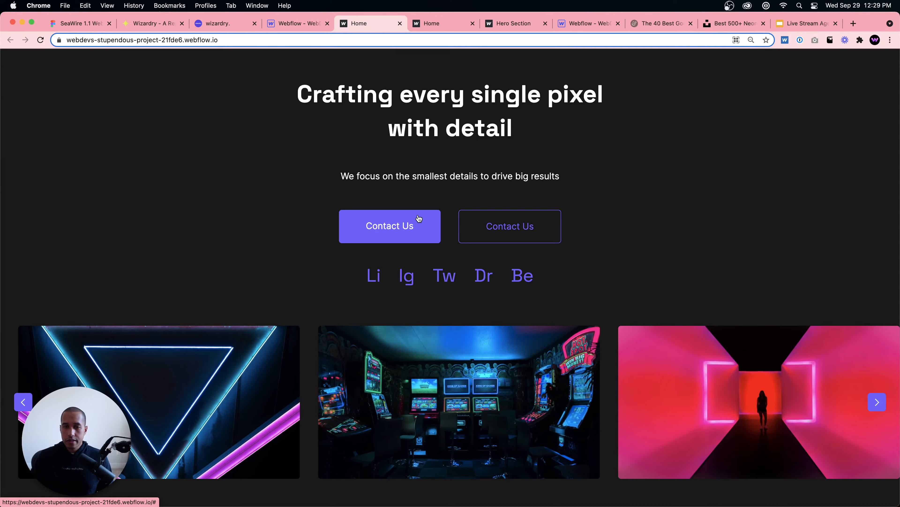
- Switch to the Wizardry technique site and find its Max Width Calculator
left_click(222, 23)
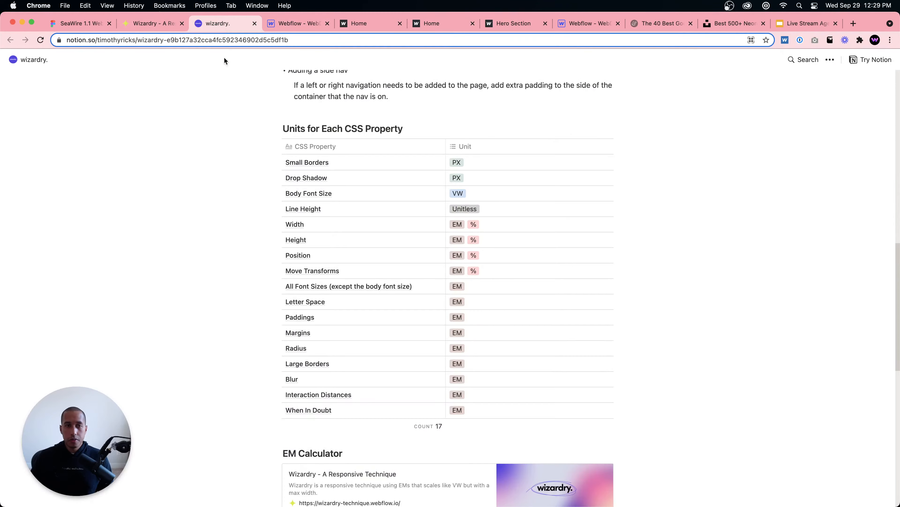
scroll(303, 265, "down", 3)
key("ctrl+shift+Tab")
scroll(254, 261, "down", 15)
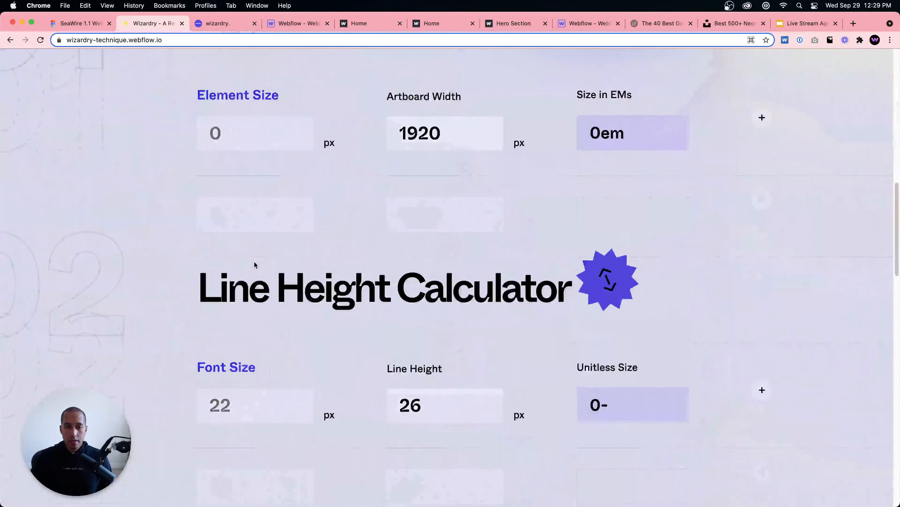
scroll(256, 262, "down", 9)
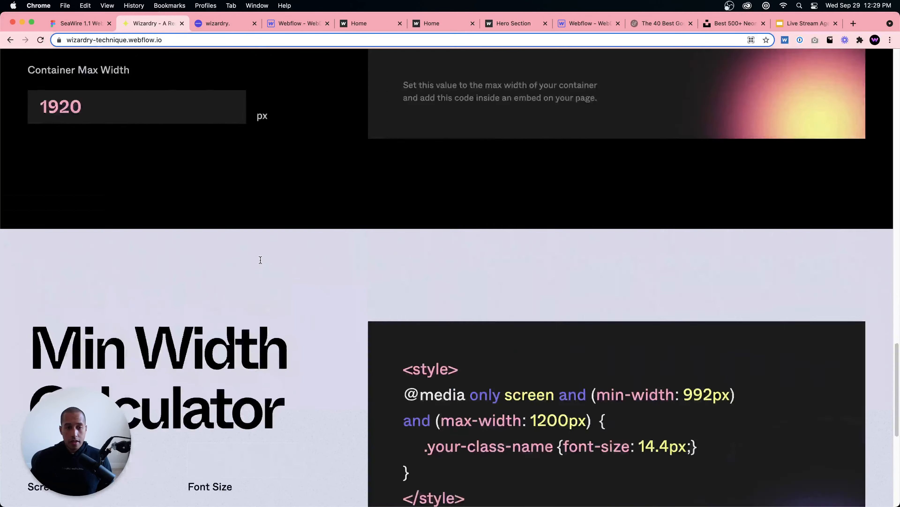
scroll(259, 261, "up", 6)
- Set the calculator's container max width to 1440 px and copy the generated style code
key("super+a")
type("1140")
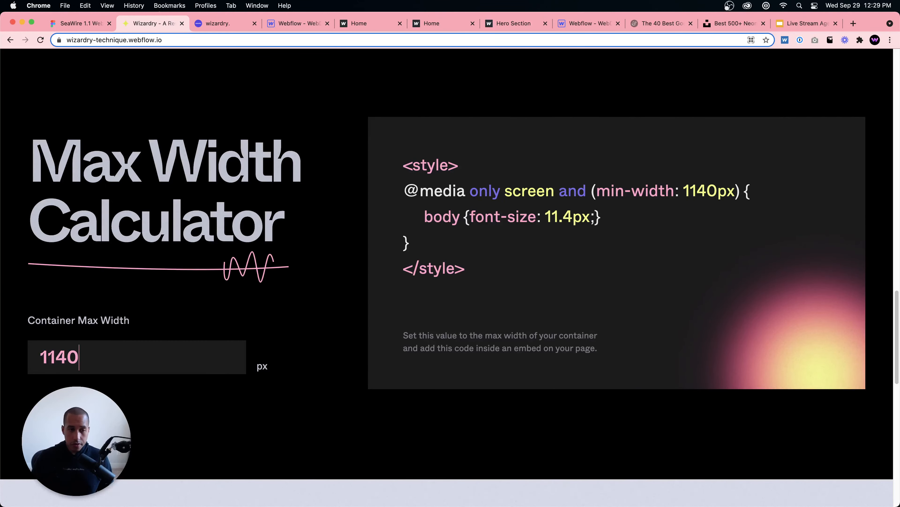
key("super+a")
type("1441")
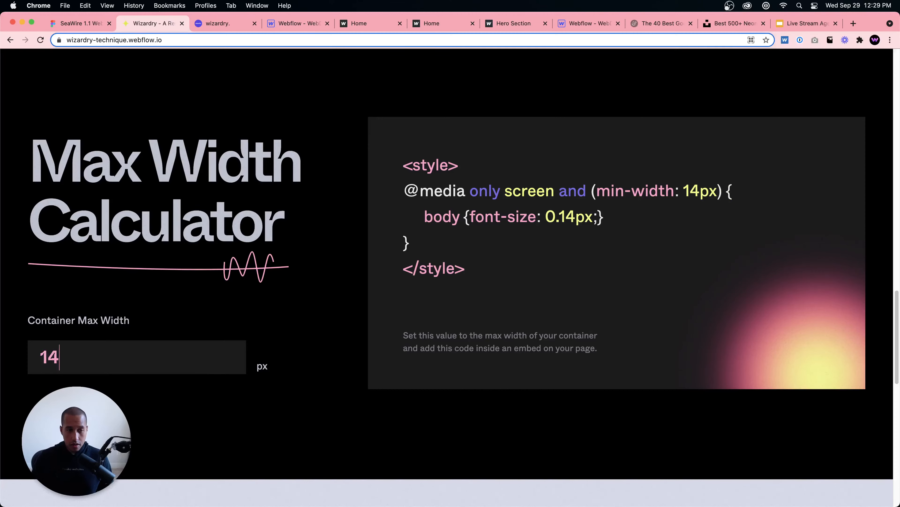
key("BackSpace")
type("0")
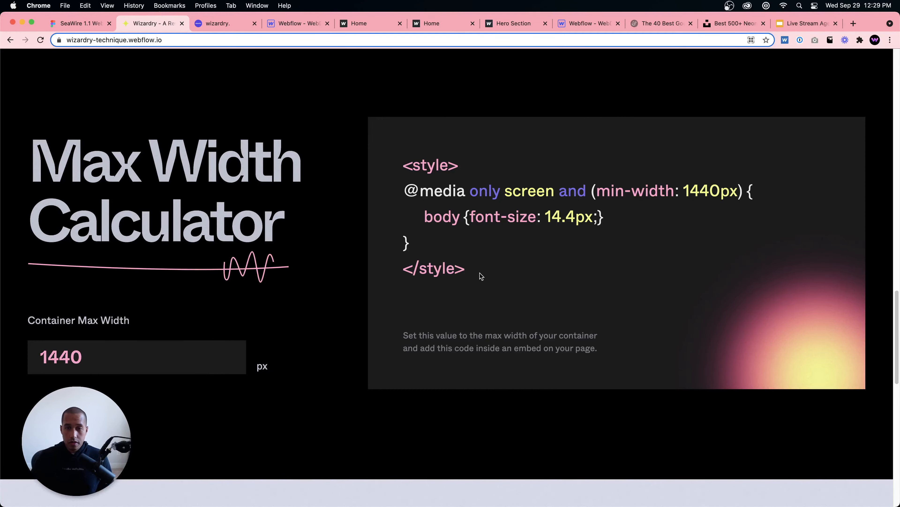
left_click_drag(482, 276, 396, 173)
key("super+c")
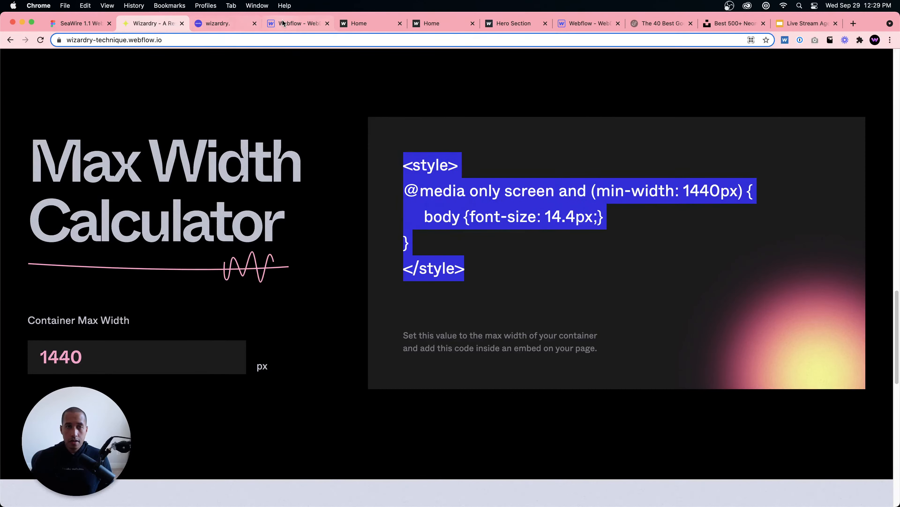
- Add an Embed element to the hero section in the Webflow project, paste the copied max-width style code into it and save it
left_click(297, 23)
left_click(51, 104)
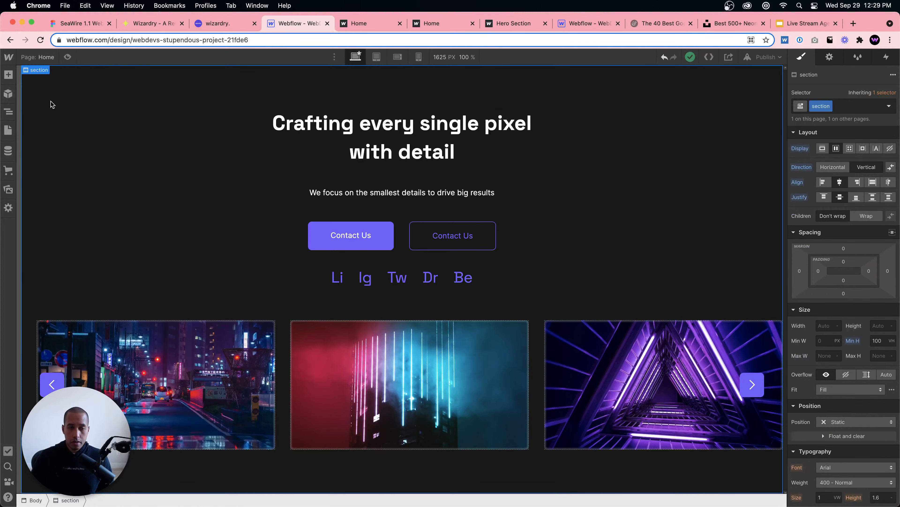
key("super+e")
type("embed")
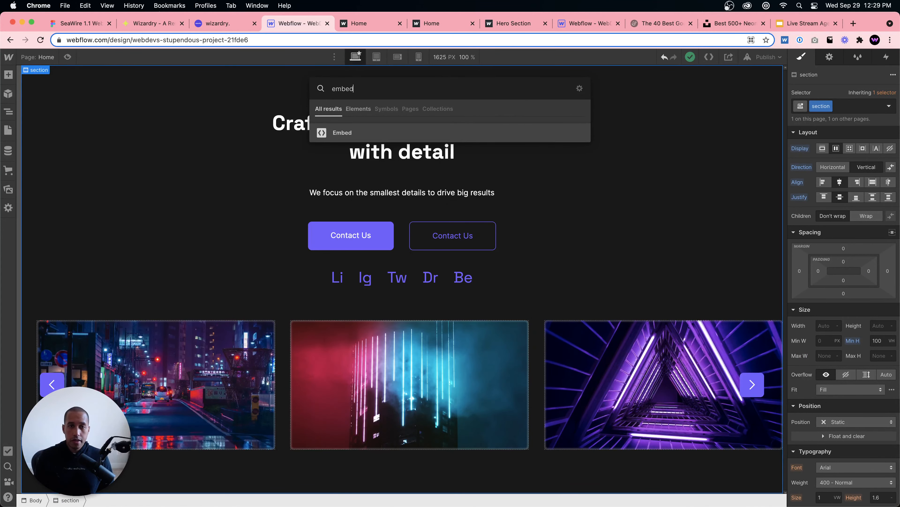
key("Return")
key("super+v")
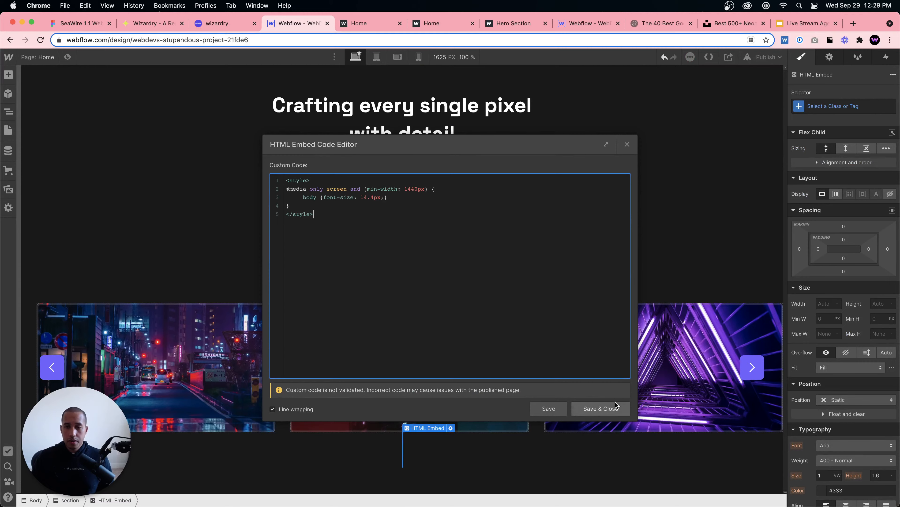
left_click(600, 409)
- Republish the site to its webflow.io domain and return to the live page
left_click(766, 57)
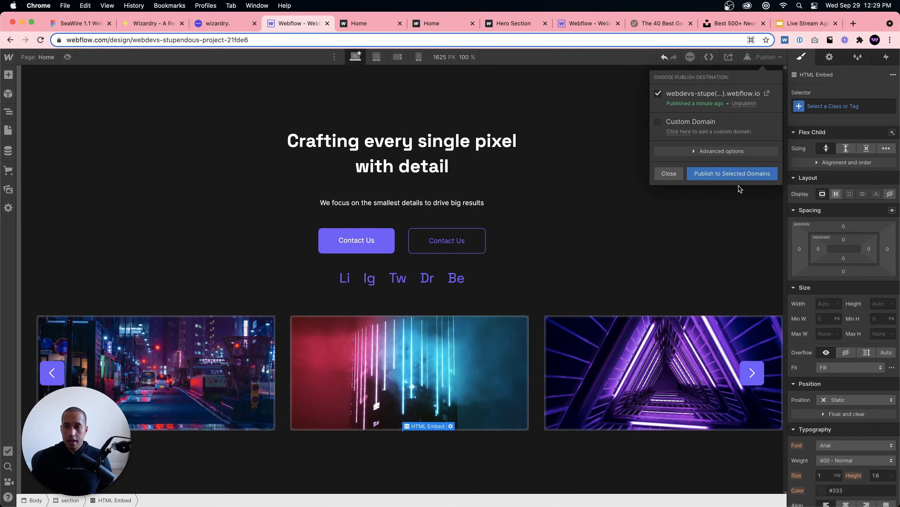
left_click(741, 173)
left_click(376, 23)
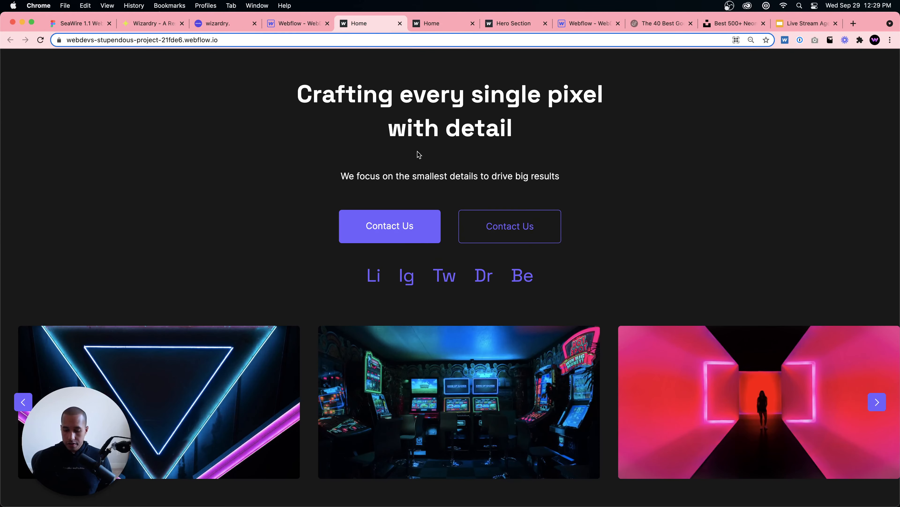
- Examine how the live page scales at browser zoom levels between 33% and 100%
key("super+minus")
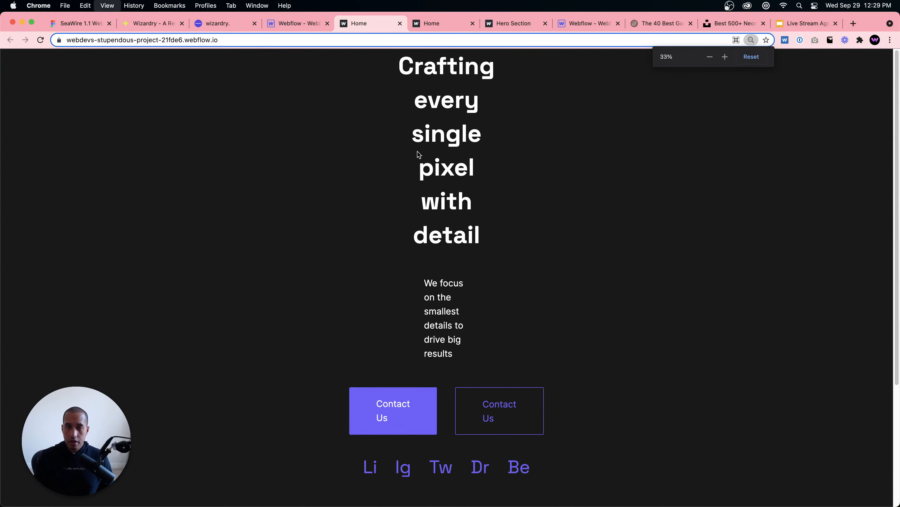
key("super+plus")
key("super+plus")
key("super+plus")
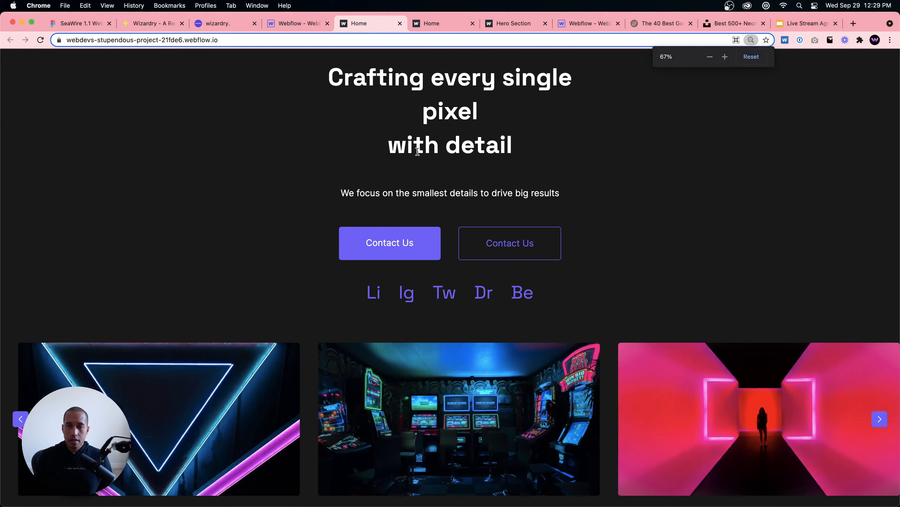
key("super+minus")
key("super+minus")
key("super+minus")
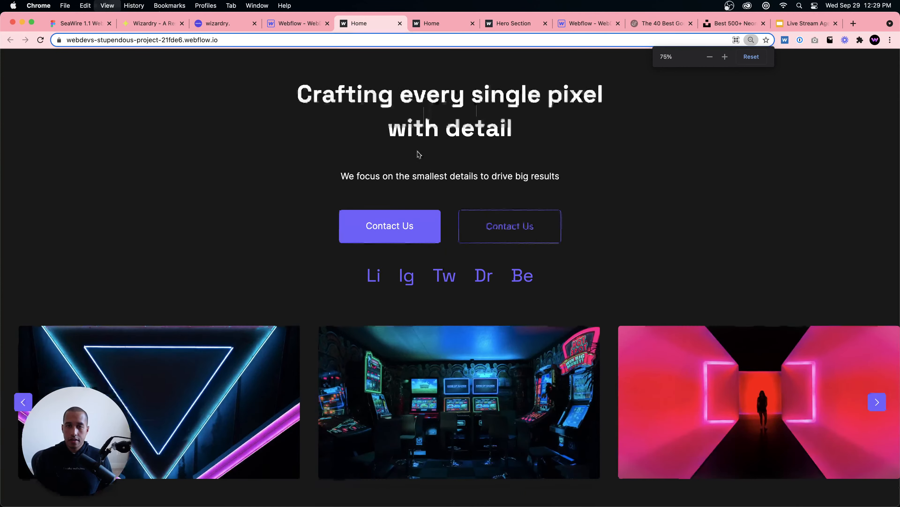
key("super+plus")
key("super+plus")
key("super+plus")
key("super+plus")
key("super+plus")
key("super+plus")
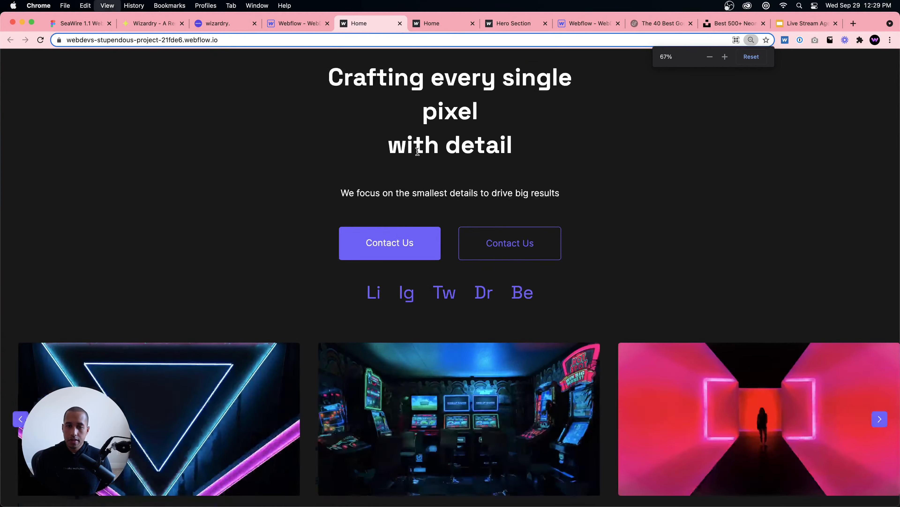
key("super+plus")
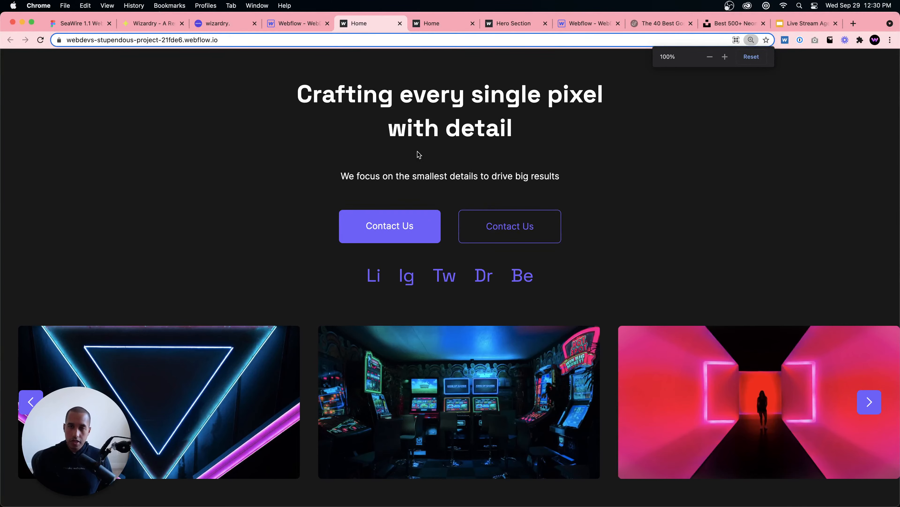
- Return to the Webflow project and open the newly published site in a new browser tab
left_click(298, 23)
left_click(766, 93)
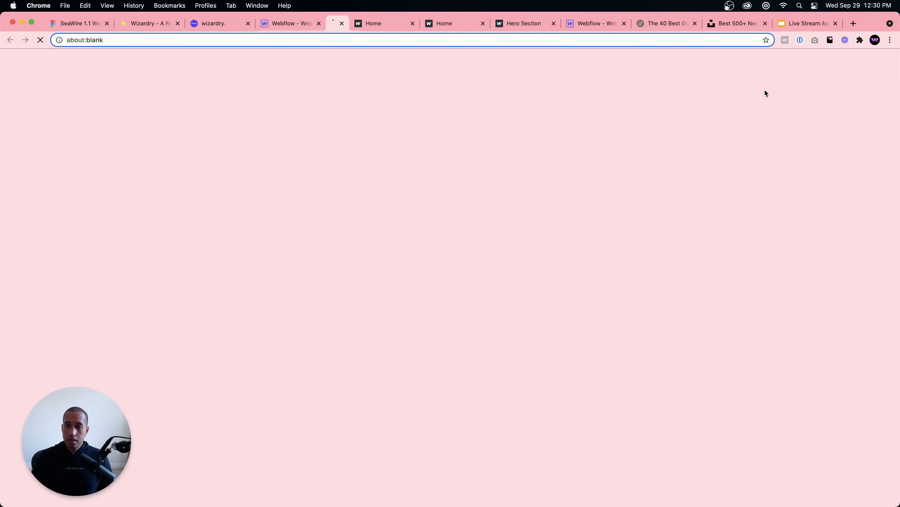
- Examine how the newly published page scales at browser zoom levels between 50% and 200%
key("super+minus")
key("super+minus")
key("super+minus")
key("super+minus")
key("super+minus")
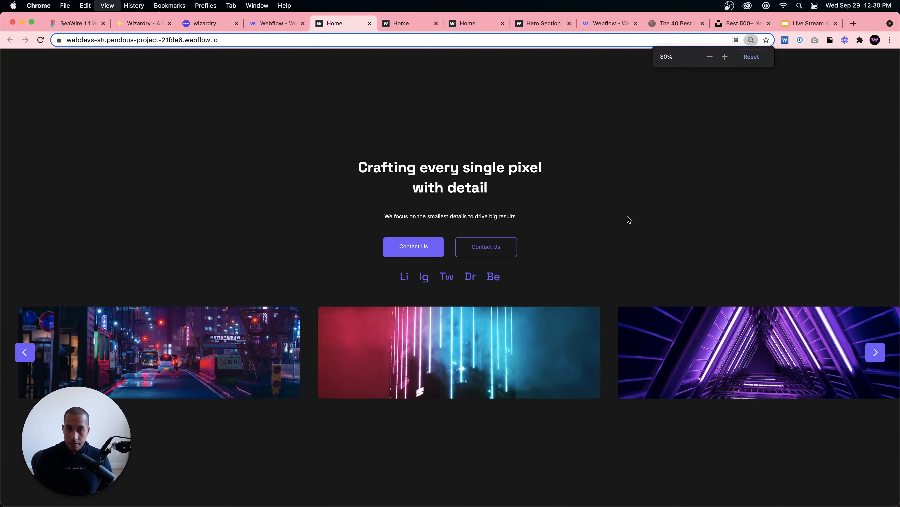
key("super+equal")
key("super+equal")
key("super+equal")
key("super+equal")
key("super+equal")
key("super+equal")
key("super+equal")
key("super+equal")
key("super+equal")
key("super+equal")
key("super+equal")
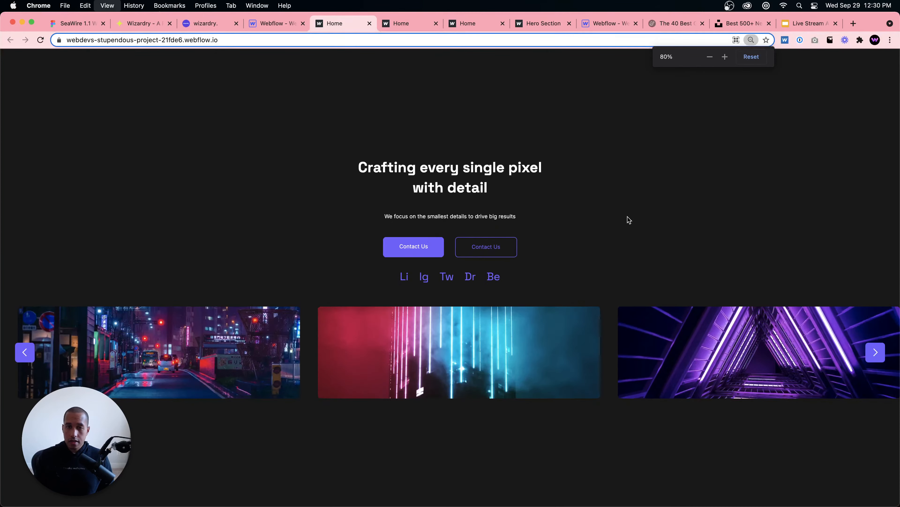
key("super+minus")
key("super+minus")
key("super+minus")
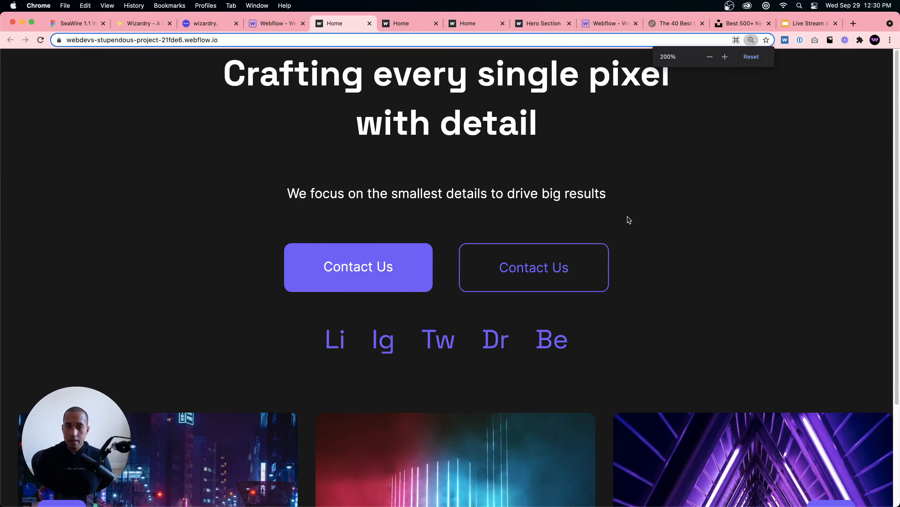
key("super+minus")
key("super+minus")
key("super+minus")
key("super+minus")
key("super+minus")
key("super+minus")
key("super+minus")
key("super+minus")
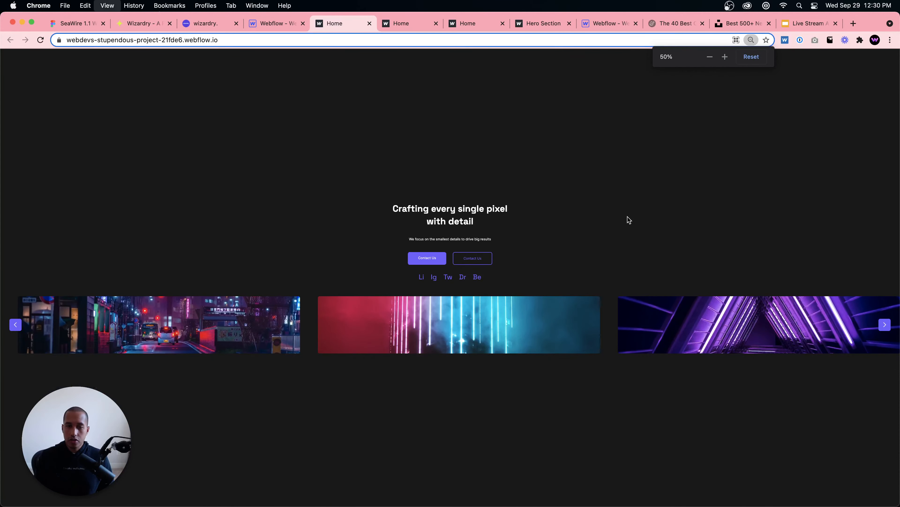
key("super+minus")
key("super+equal")
key("super+equal")
key("super+equal")
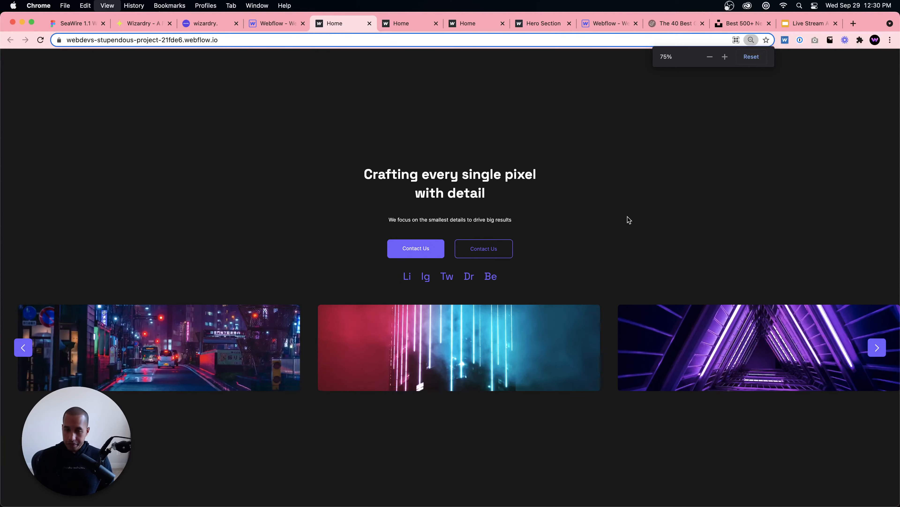
key("super+minus")
key("super+minus")
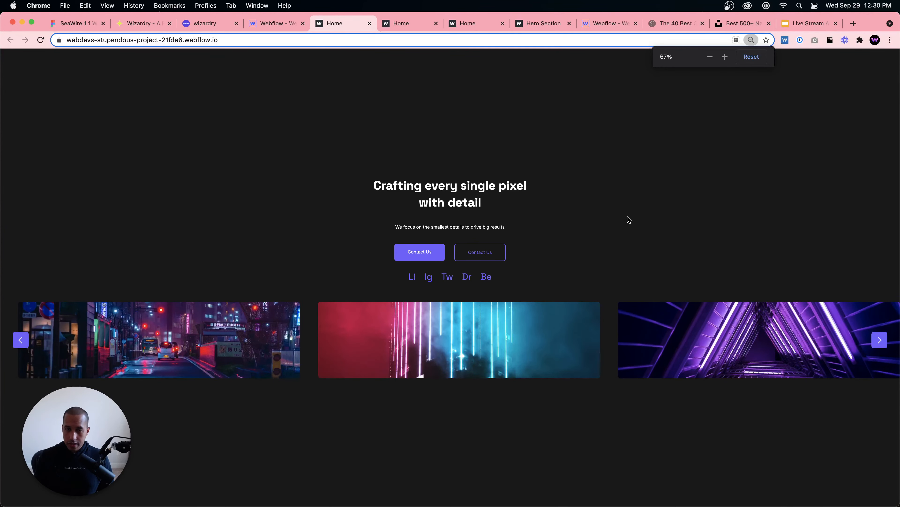
key("super+equal")
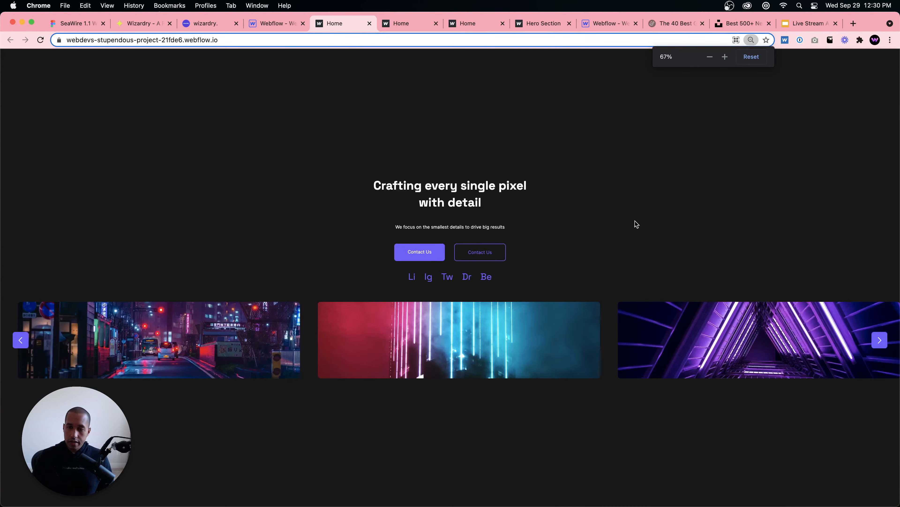
- Test the slider's next arrow on the live page and check its layout at and around 100% browser zoom
left_click(880, 340)
left_click(880, 339)
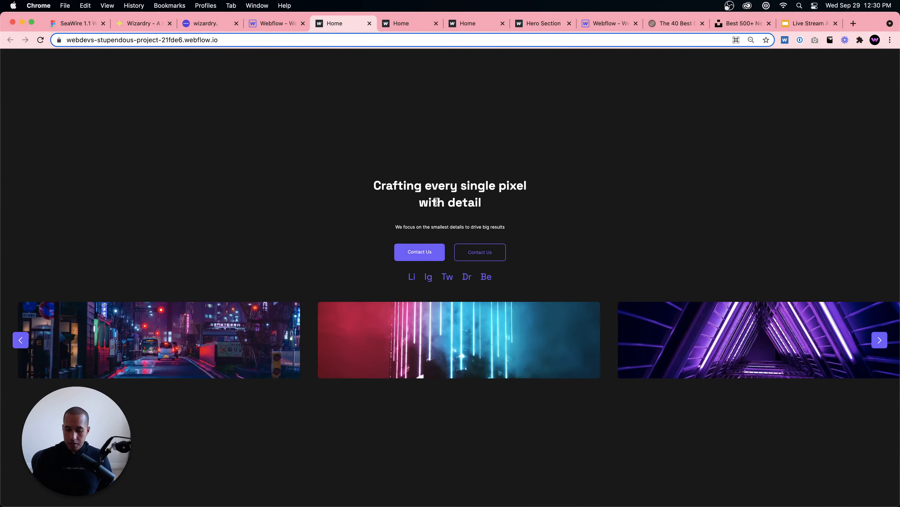
key("super+equal")
key("super+equal")
key("super+equal")
key("super+equal")
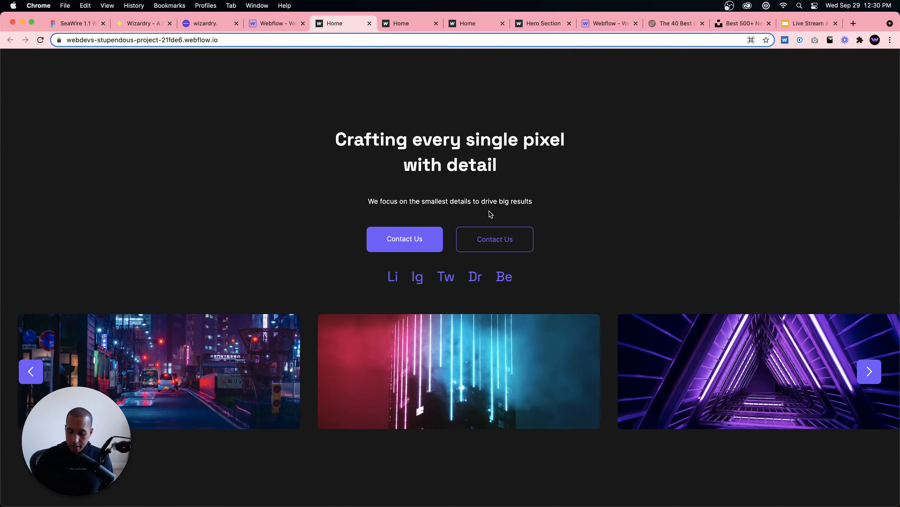
key("super+plus")
key("super+minus")
key("super+plus")
key("super+minus")
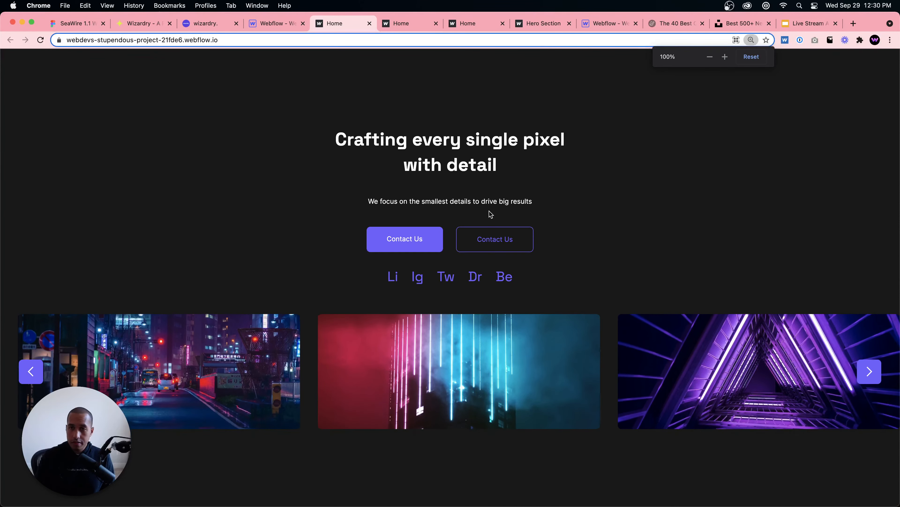
key("super+plus")
key("super+minus")
key("super+plus")
key("super+plus")
key("super+minus")
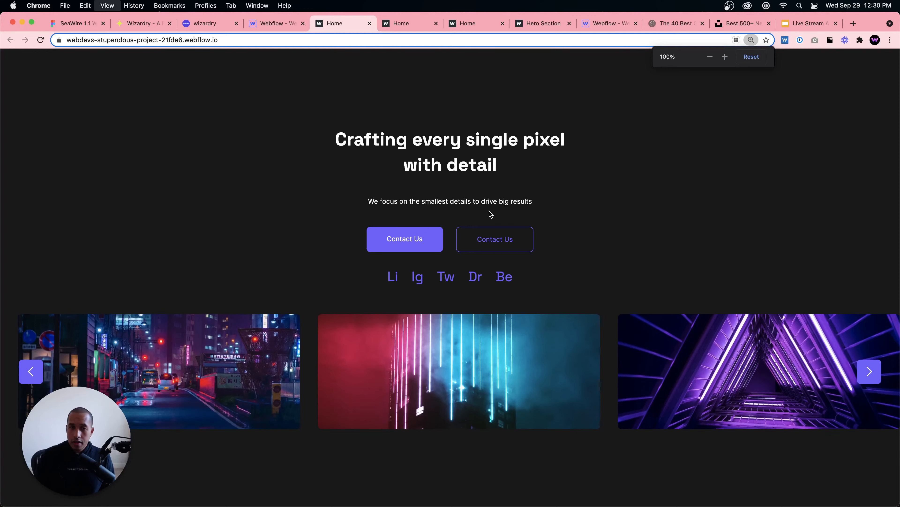
- Return to the Webflow project and, at the tablet breakpoint, justify the hero section's content to the start
left_click(278, 23)
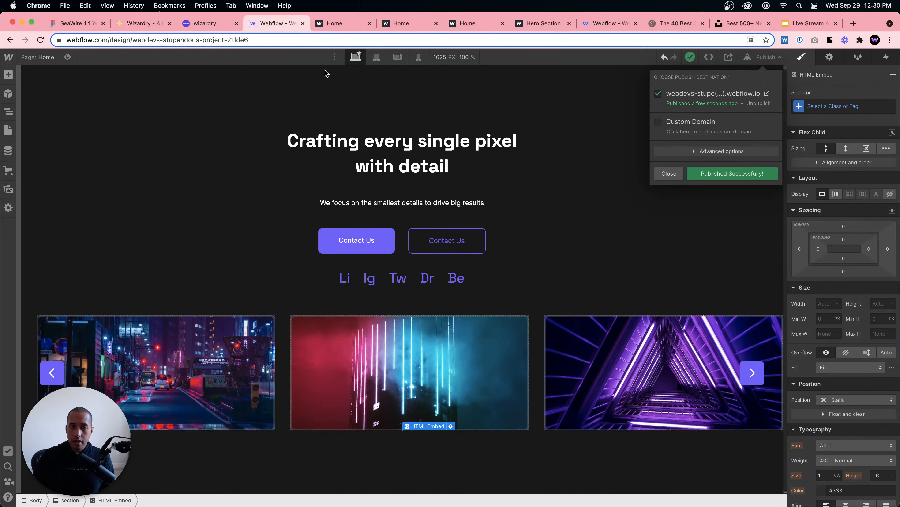
left_click(382, 58)
left_click(430, 148)
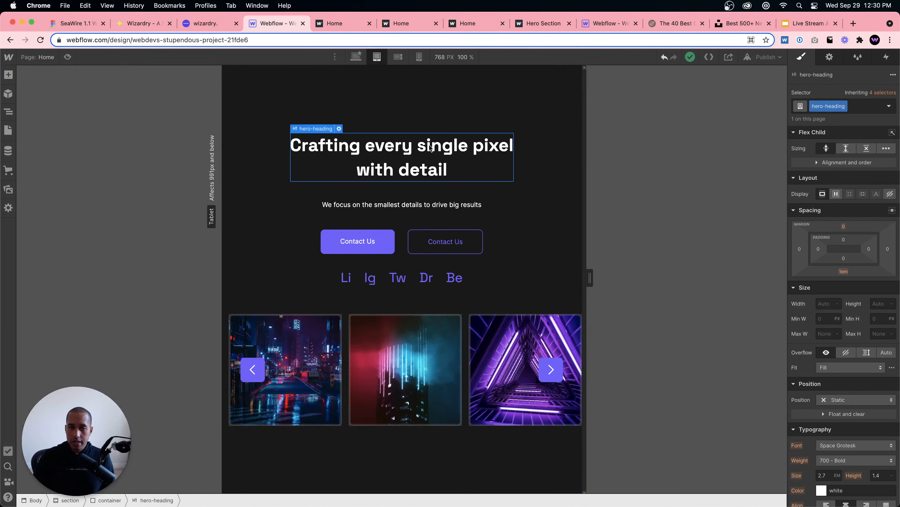
left_click(513, 114)
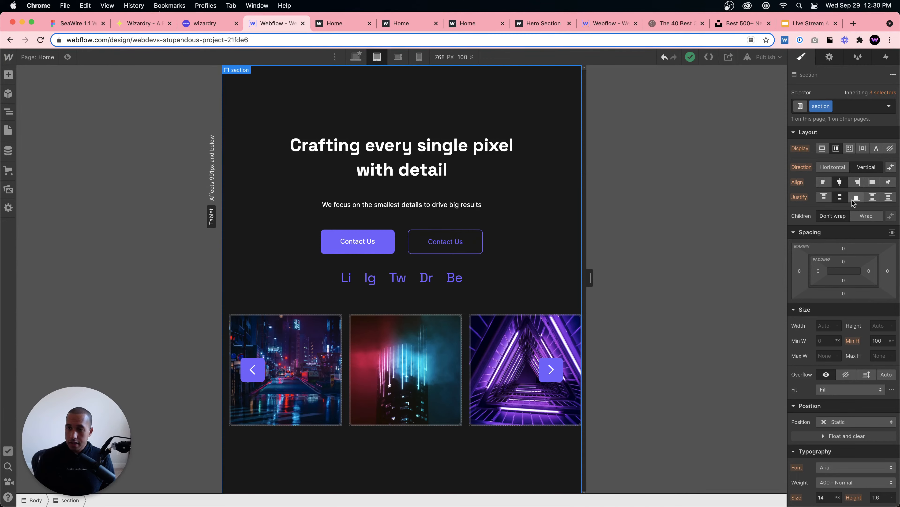
left_click(825, 197)
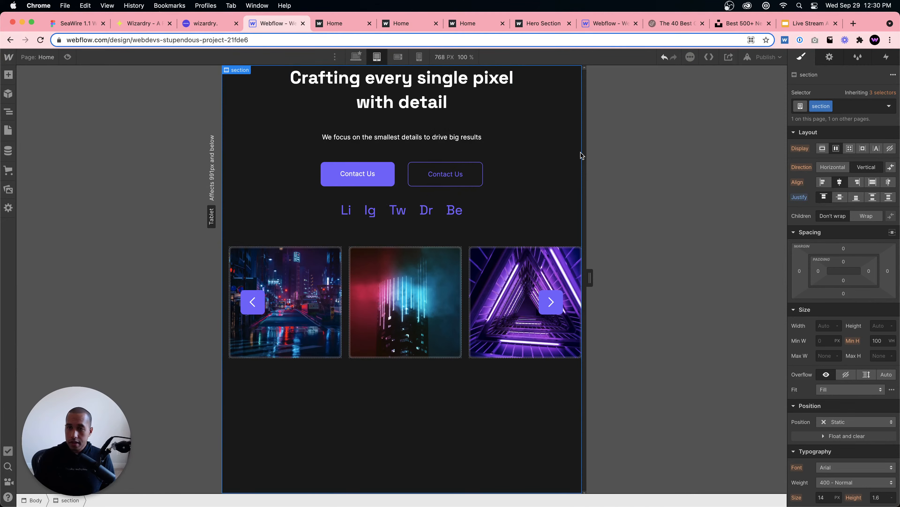
- Set the hero container's top padding to 5em at the tablet breakpoint
left_click(573, 127)
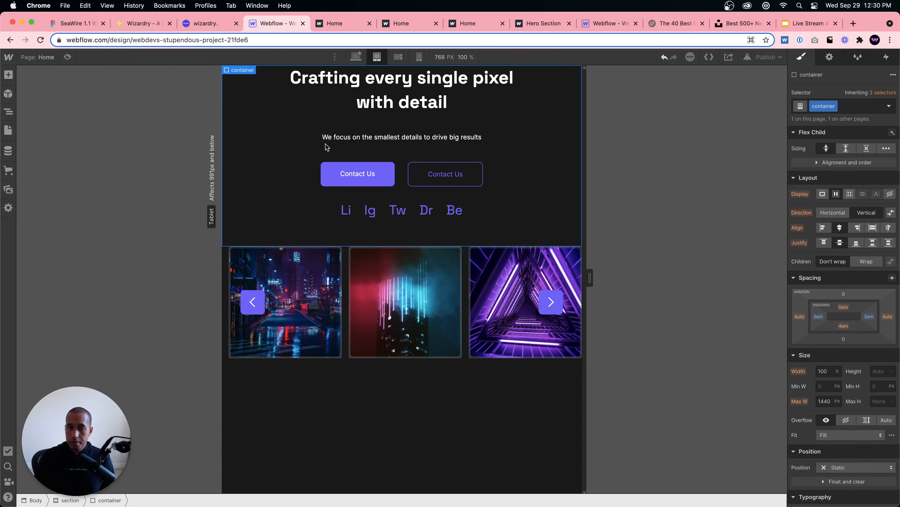
left_click(844, 307)
key("Return")
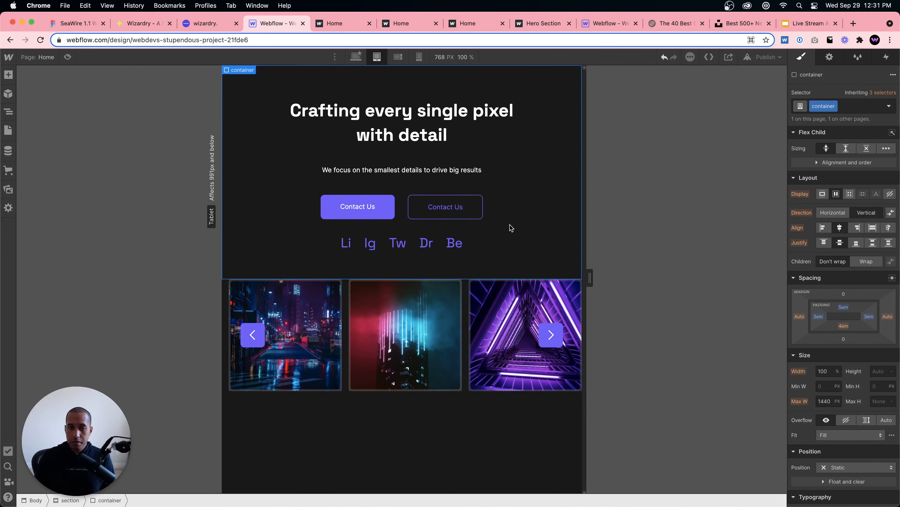
left_click(484, 447)
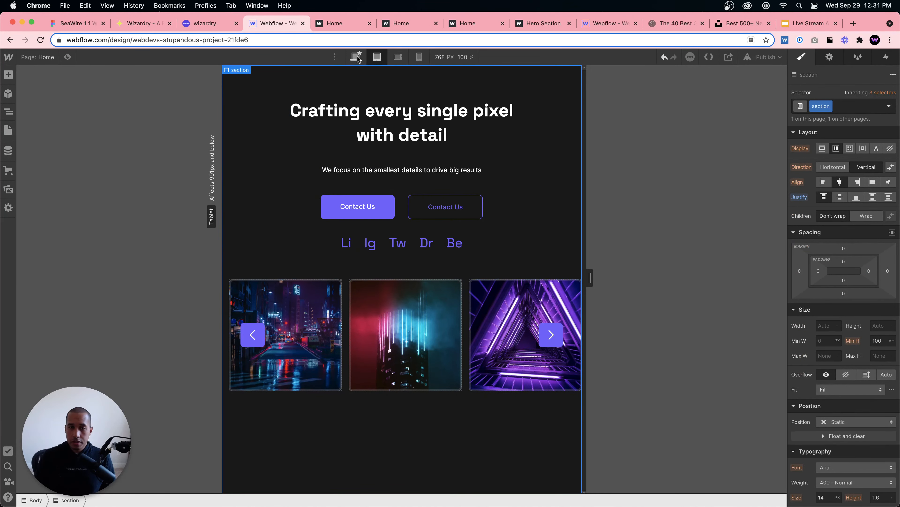
- At the mobile portrait breakpoint, set the hero heading's font size to 2.2 em
left_click(398, 61)
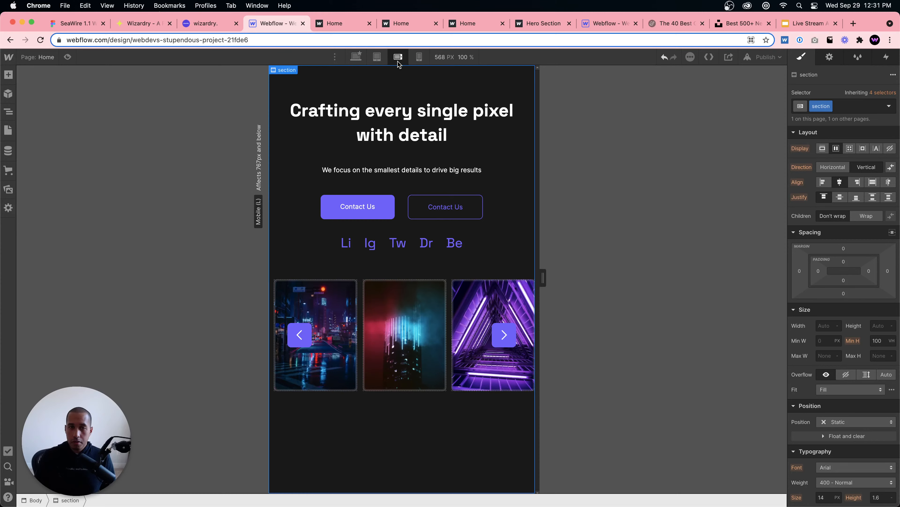
left_click(418, 58)
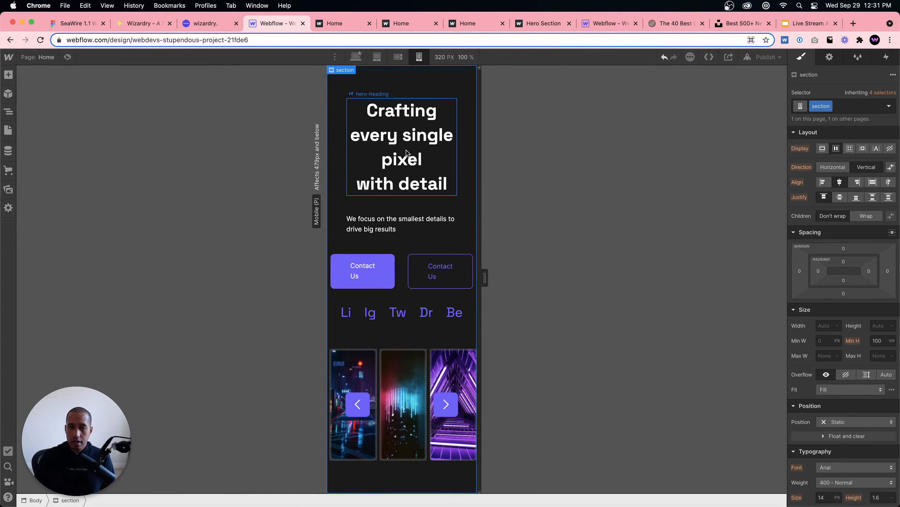
left_click(401, 142)
scroll(835, 339, "down", 2)
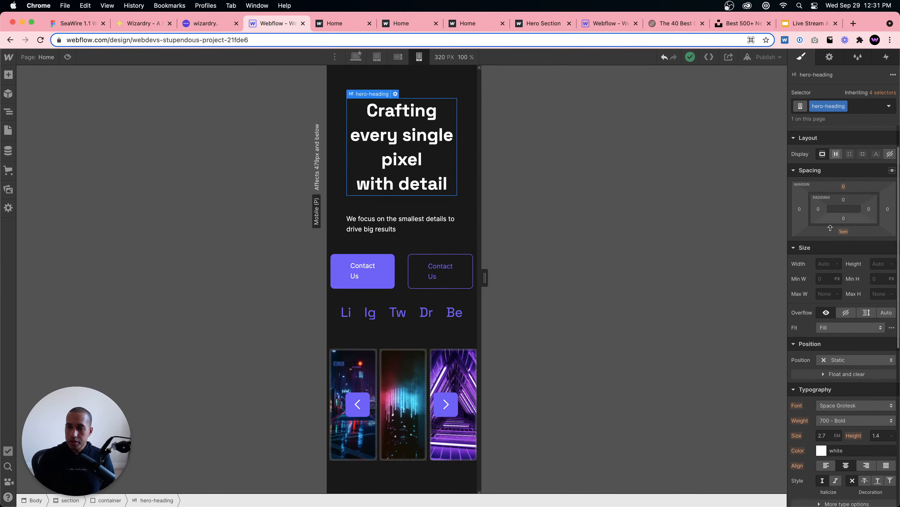
scroll(826, 367, "down", 3)
left_click(823, 359)
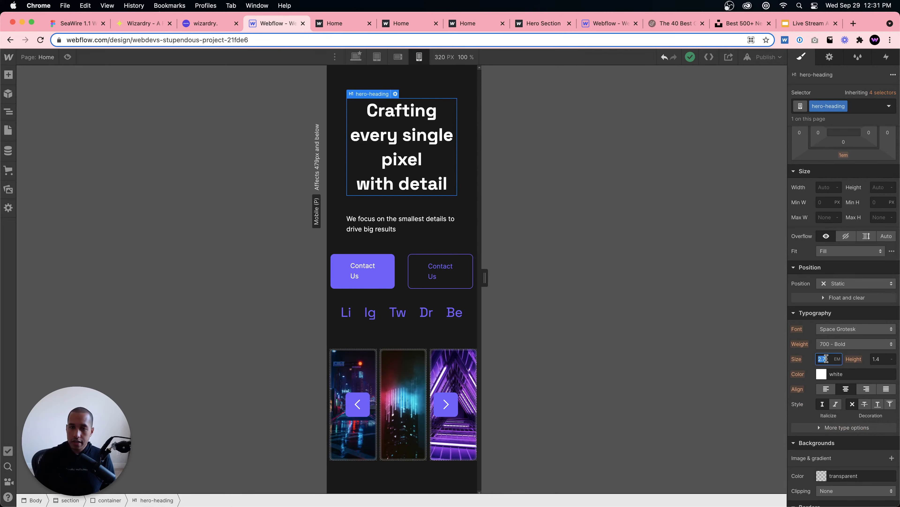
type("2.2")
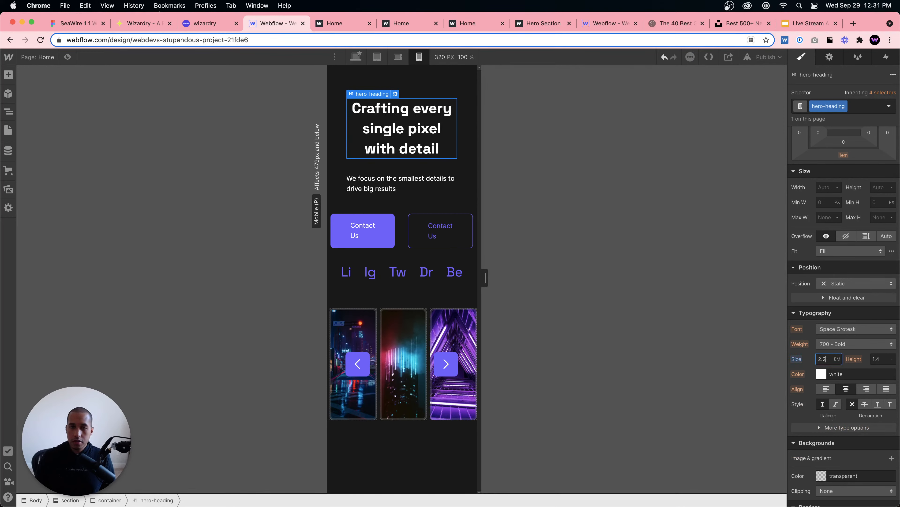
- Center-align the hero paragraph and set the button wrapper's flex direction to vertical for mobile portrait
left_click(406, 191)
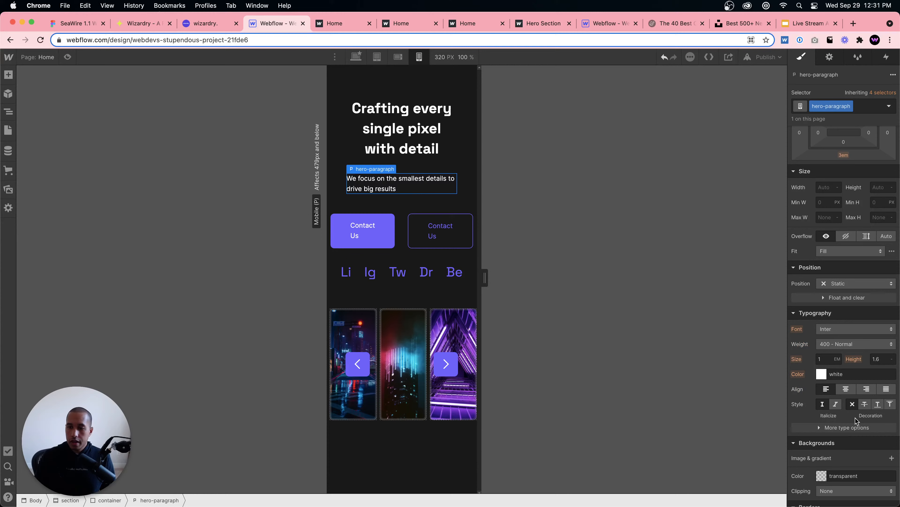
left_click(846, 389)
left_click(363, 231)
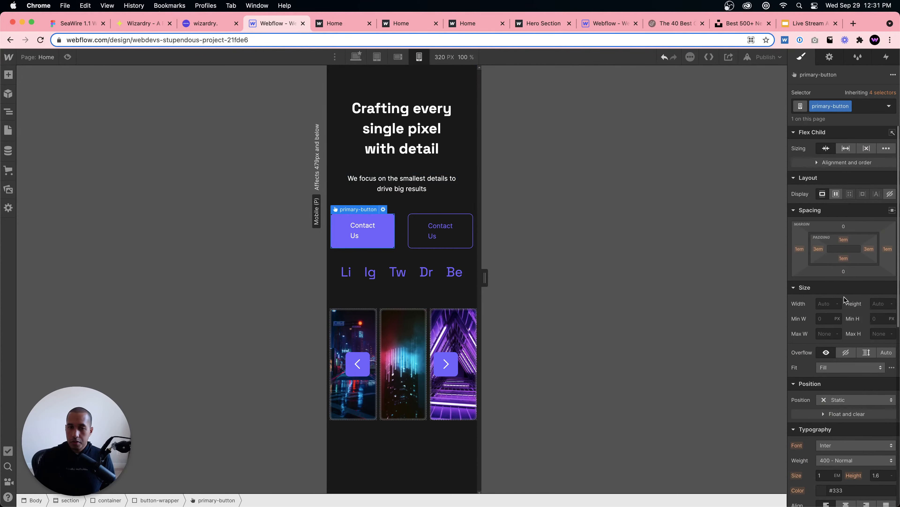
left_click(404, 230)
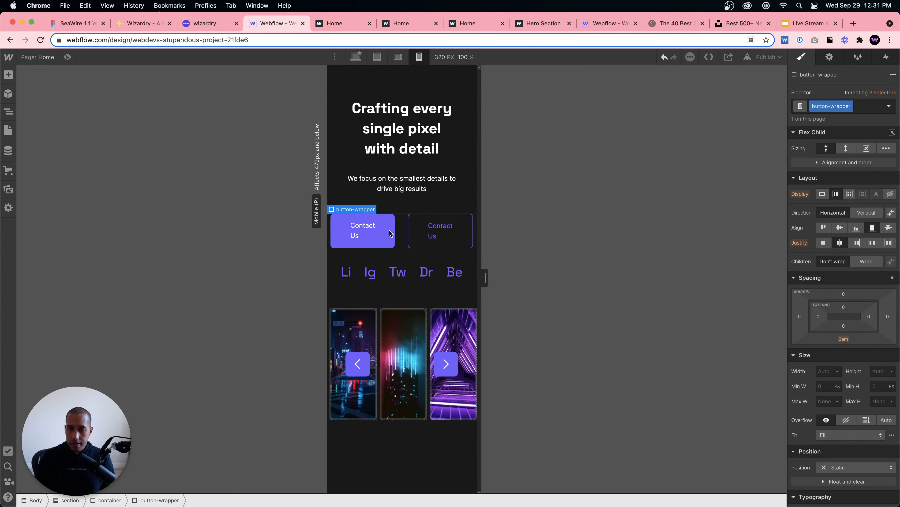
left_click(866, 213)
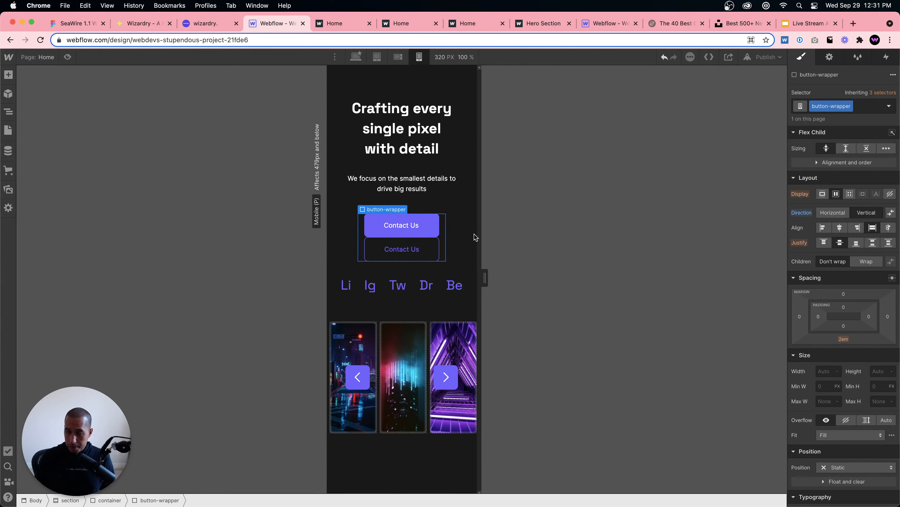
- Set the primary button's bottom margin to 2em at the mobile portrait breakpoint
left_click(412, 232)
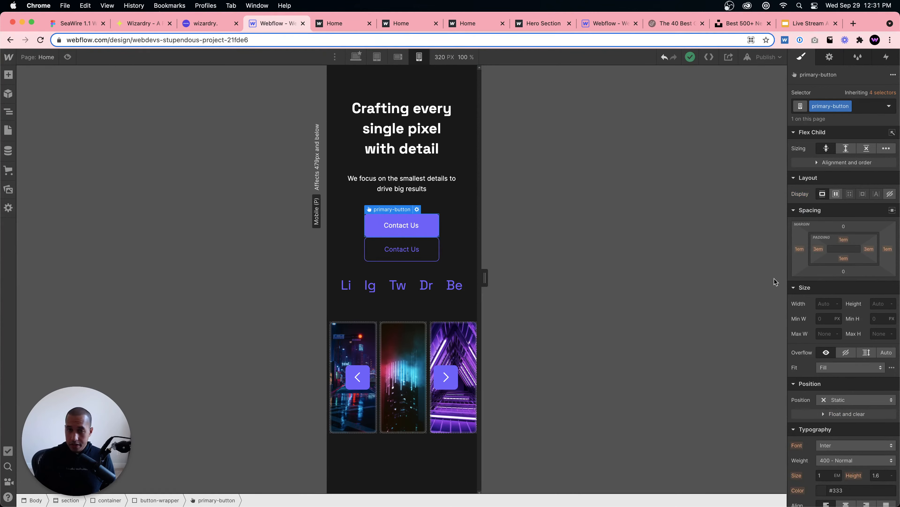
left_click(844, 269)
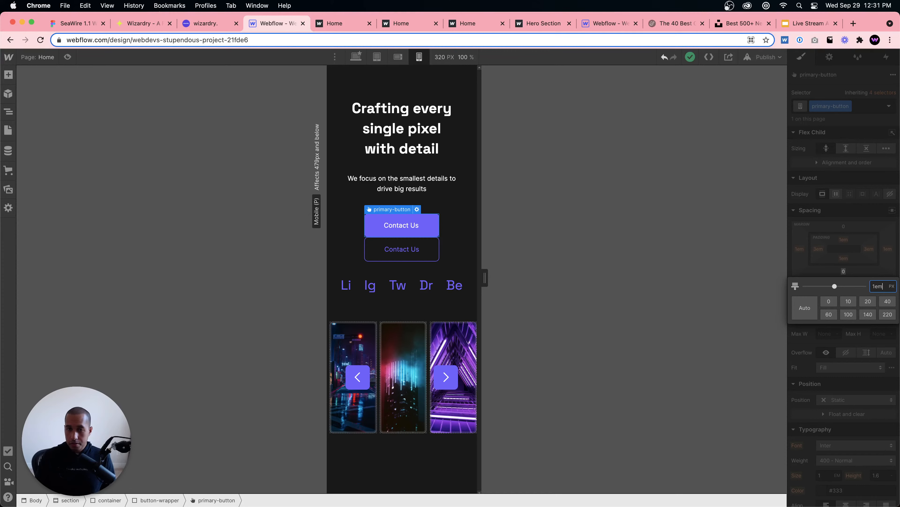
key("Return")
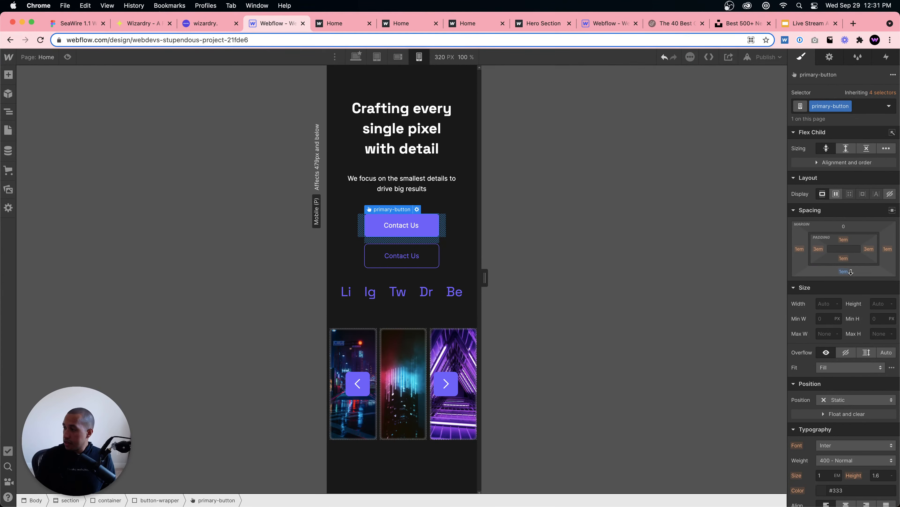
key("shift+2")
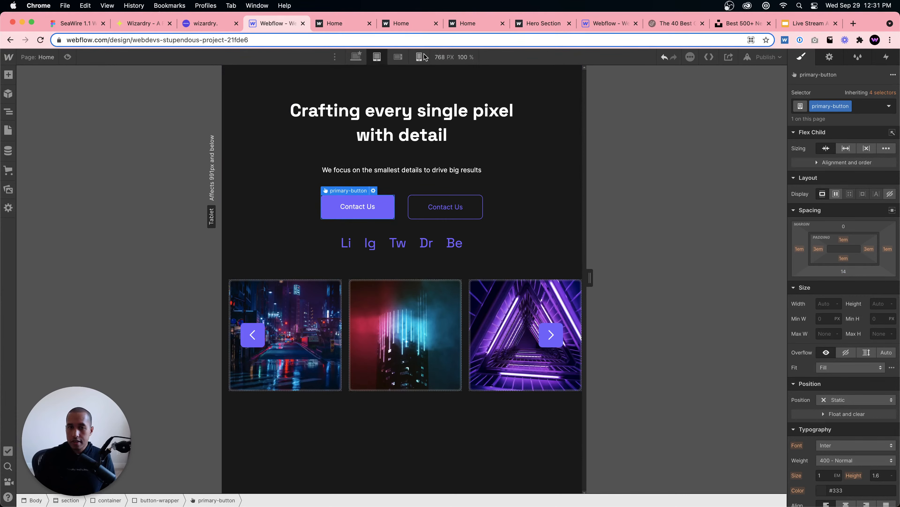
key("shift+4")
left_click(841, 271)
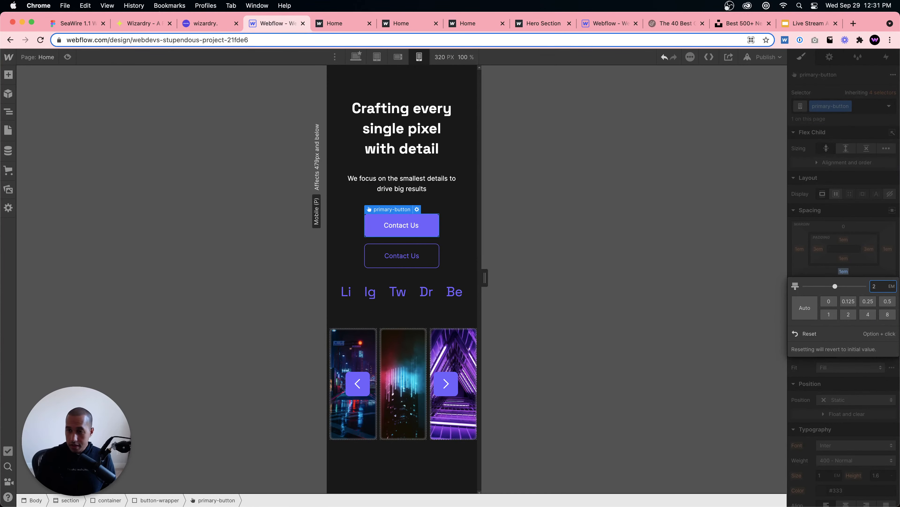
type("2em")
key("Return")
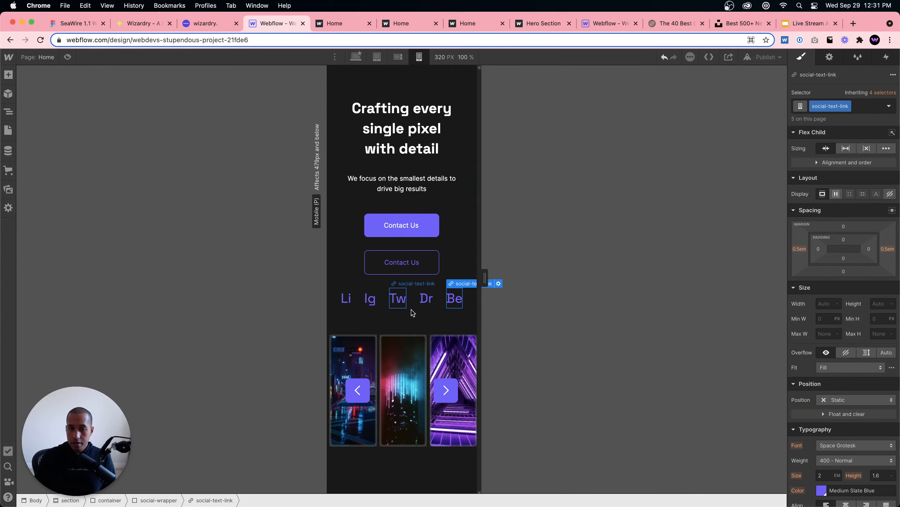
- At the mobile portrait breakpoint, anchor the slider's right arrow to its bottom-right corner and offset it below the slides
left_click(412, 312)
left_click(436, 389)
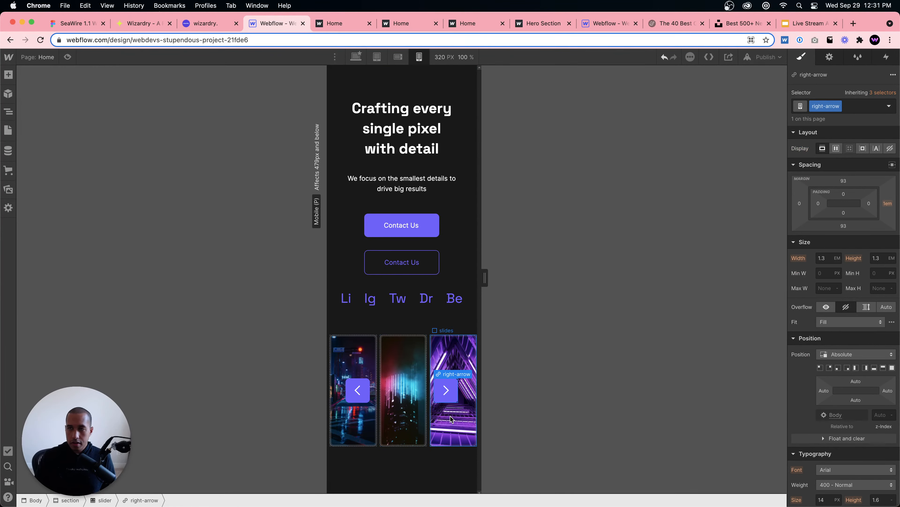
left_click(366, 351)
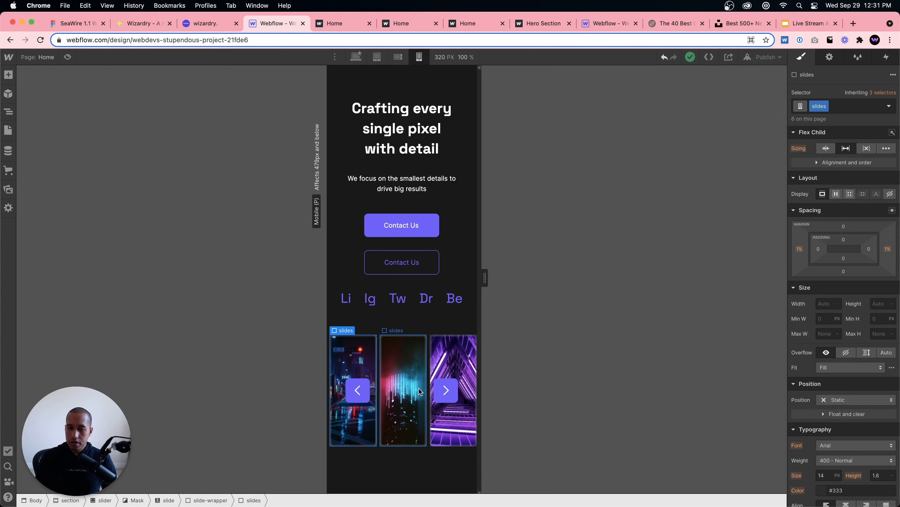
left_click(436, 396)
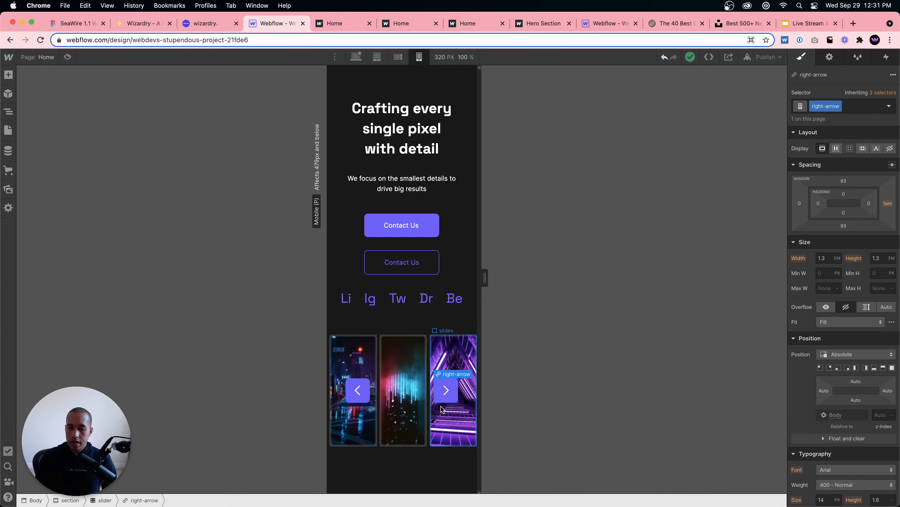
left_click(847, 369)
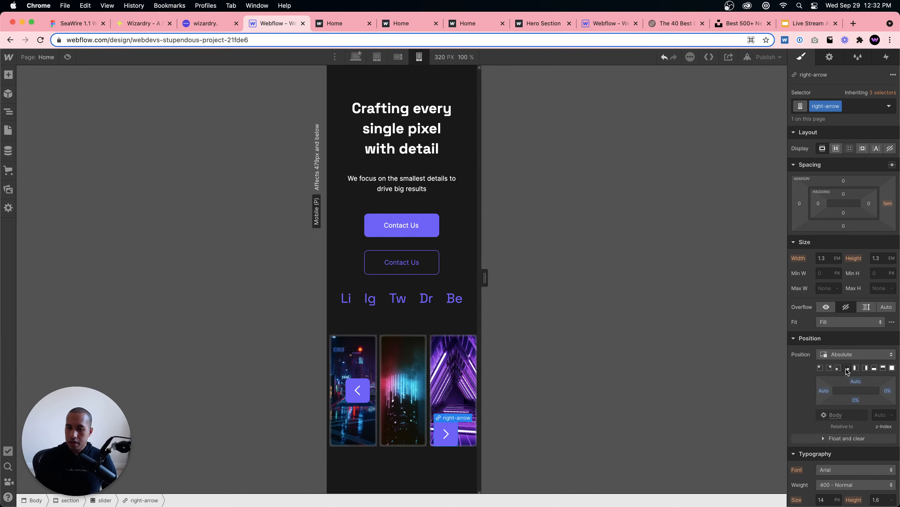
left_click_drag(856, 400, 857, 415)
left_click(358, 391)
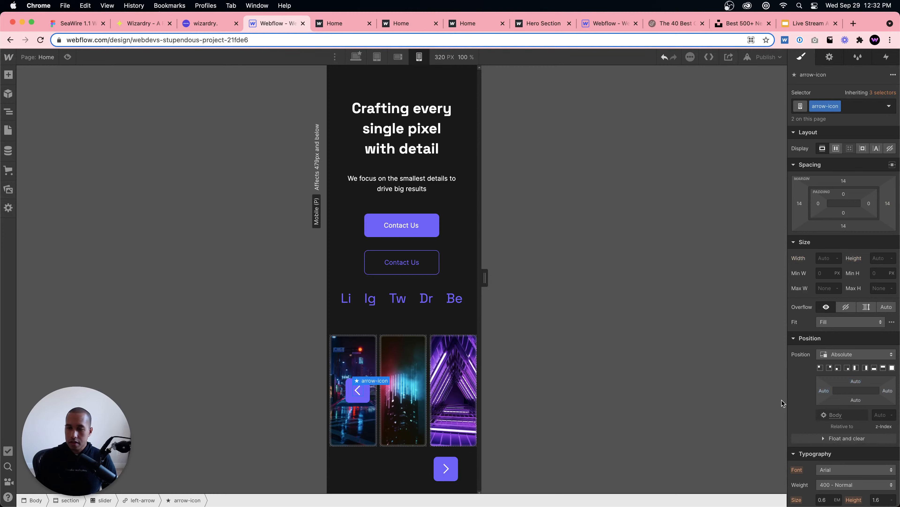
left_click(839, 369)
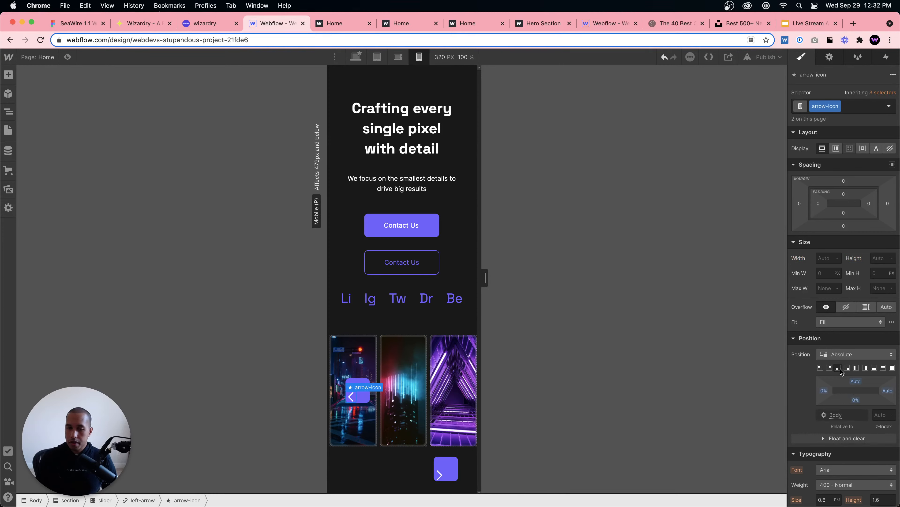
key("super+z")
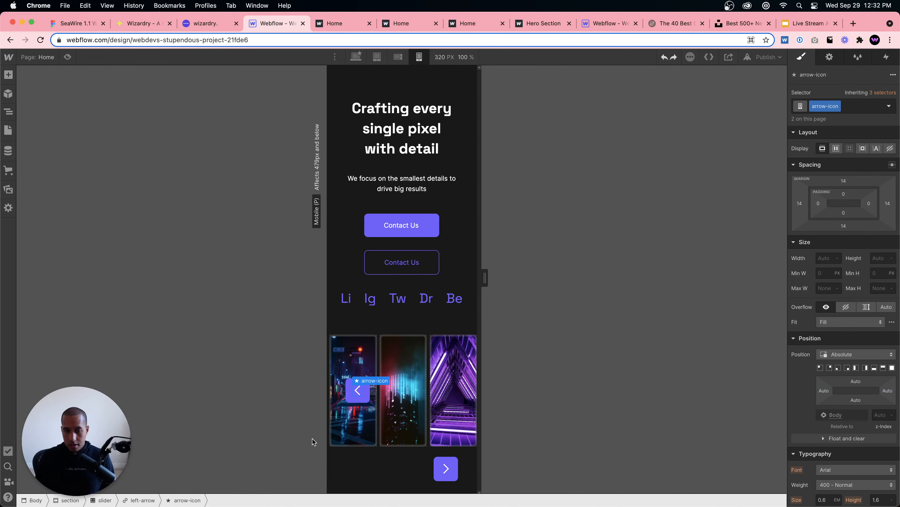
- Anchor the slider's left arrow to its bottom-left corner with a bottom offset of -31% for mobile portrait
left_click(359, 399)
left_click(839, 368)
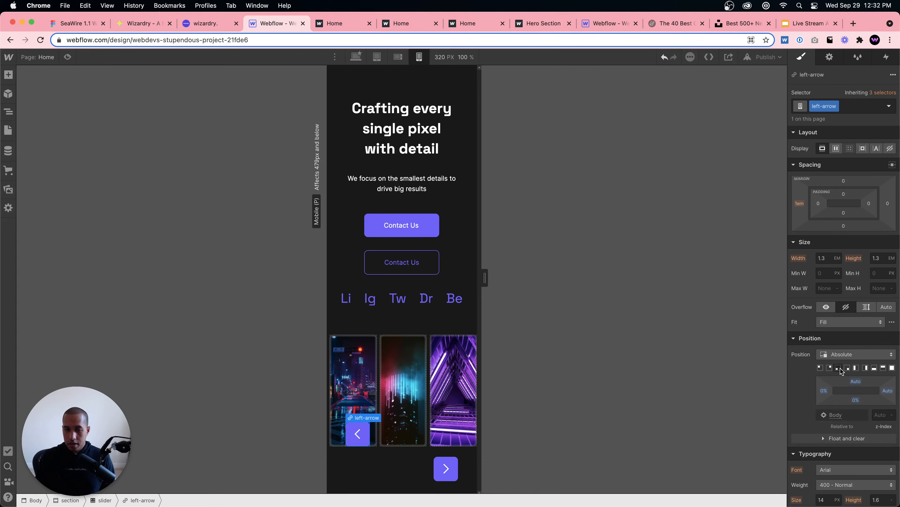
left_click_drag(856, 400, 853, 415)
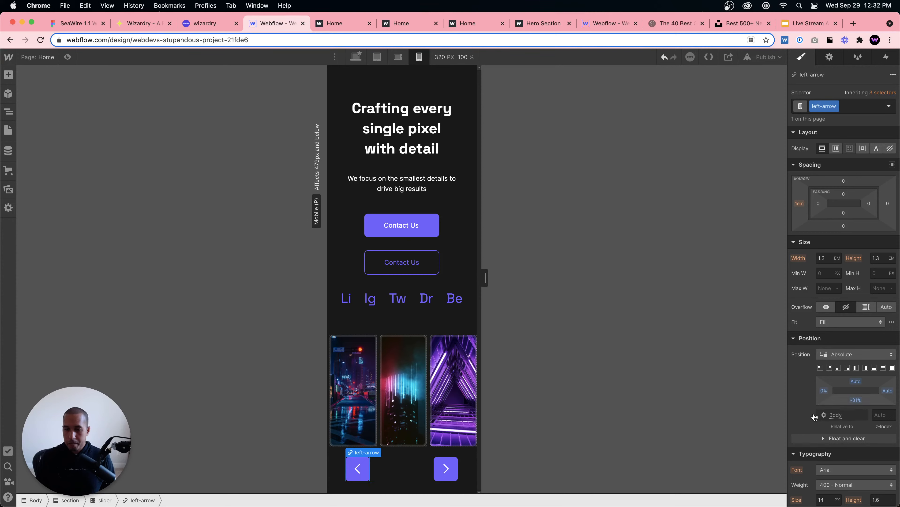
- Preview the page at the mobile portrait breakpoint and test advancing the slider with its right arrow
left_click(424, 376)
left_click(68, 57)
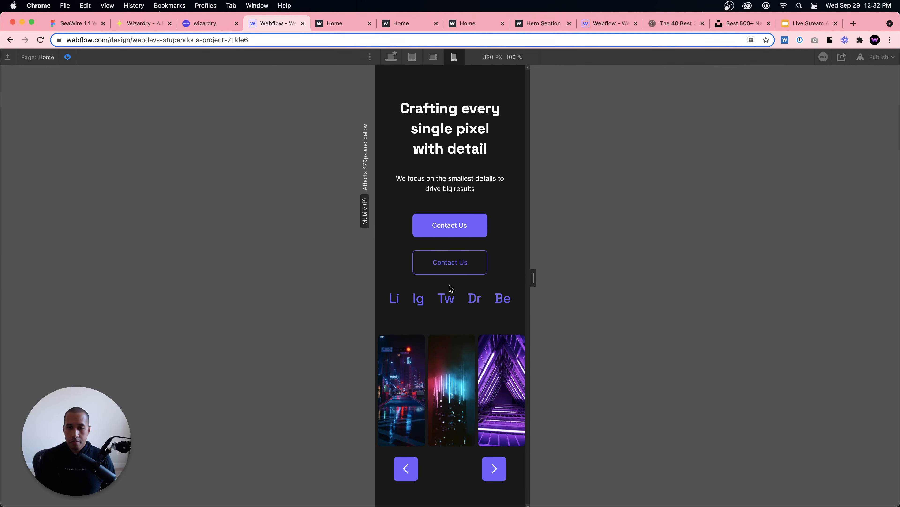
left_click(502, 469)
left_click(504, 476)
left_click(504, 476)
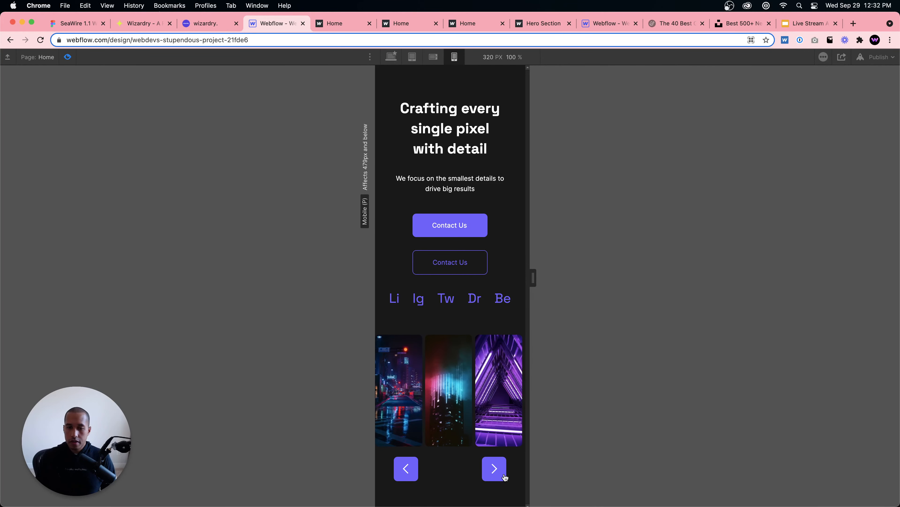
left_click(505, 477)
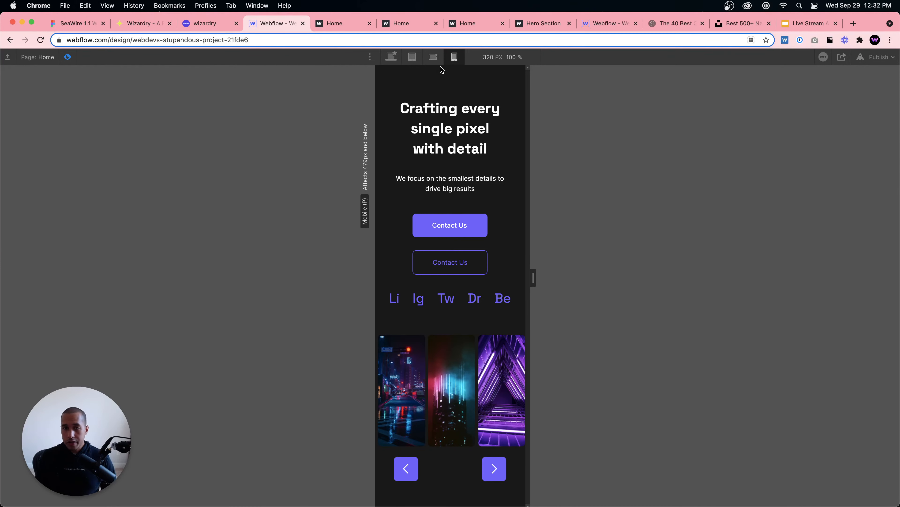
- Switch the preview to the mobile landscape breakpoint and test advancing the slider
left_click(433, 57)
left_click(552, 362)
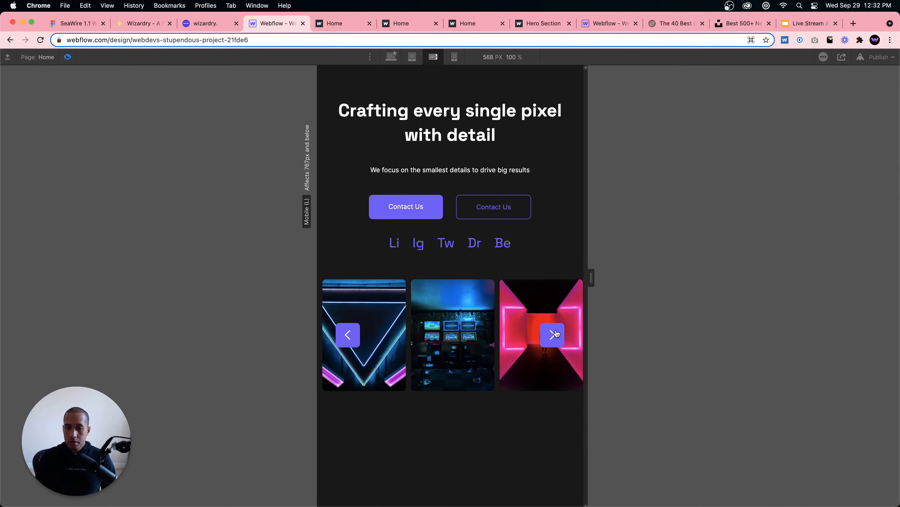
left_click(552, 355)
left_click(558, 319)
left_click(550, 334)
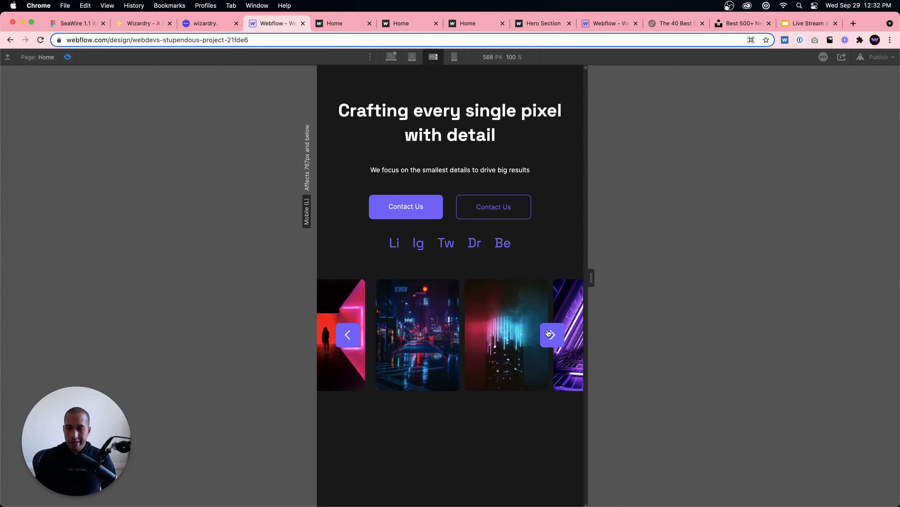
- Switch the preview to the tablet breakpoint and test advancing the slider there
left_click(412, 56)
left_click(608, 330)
left_click(605, 333)
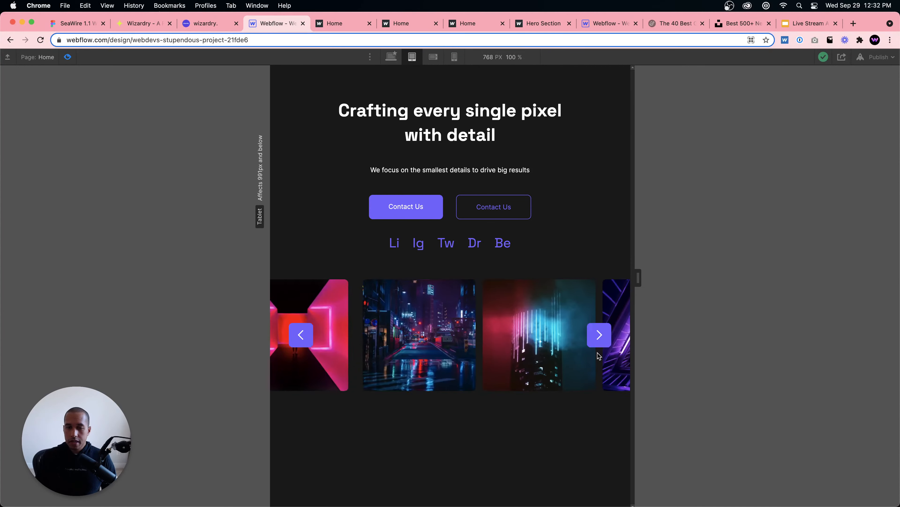
left_click(600, 338)
left_click(599, 340)
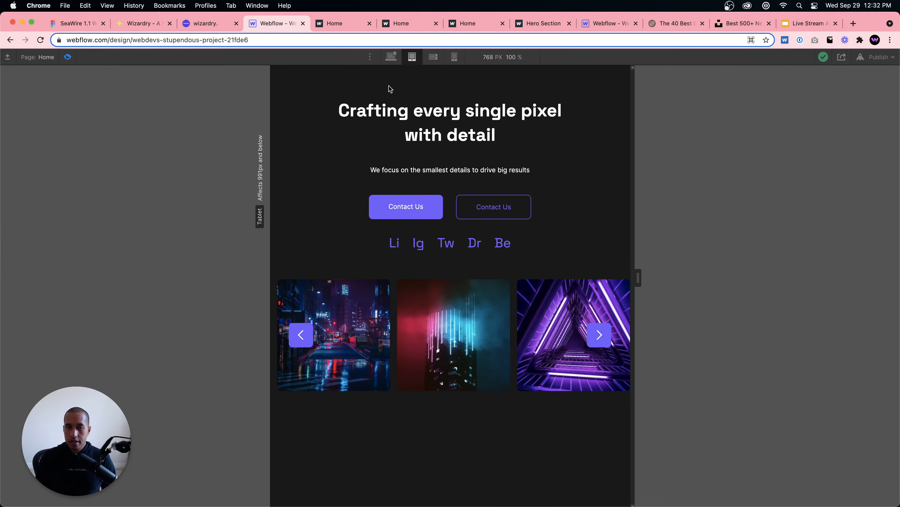
- Test the slider in the desktop preview, compare it with the tablet layout, and exit preview at desktop
left_click(391, 56)
left_click(871, 376)
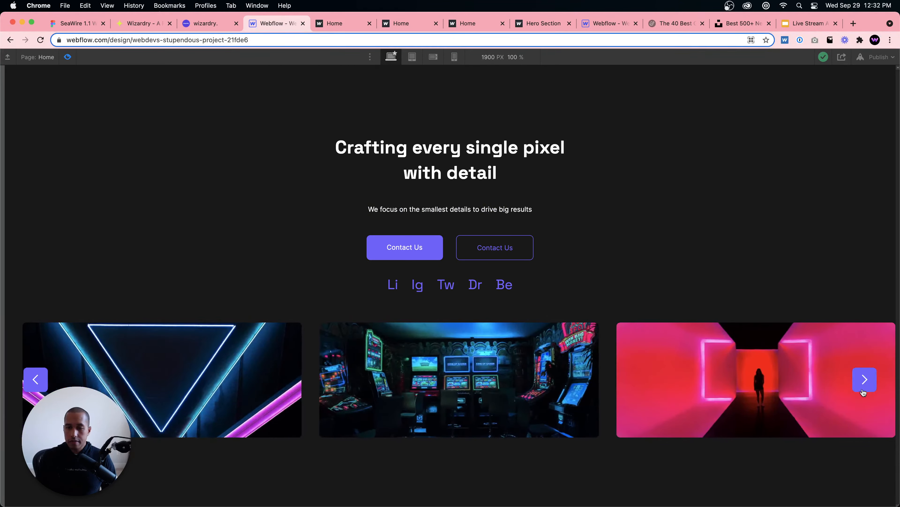
left_click(865, 378)
left_click(864, 383)
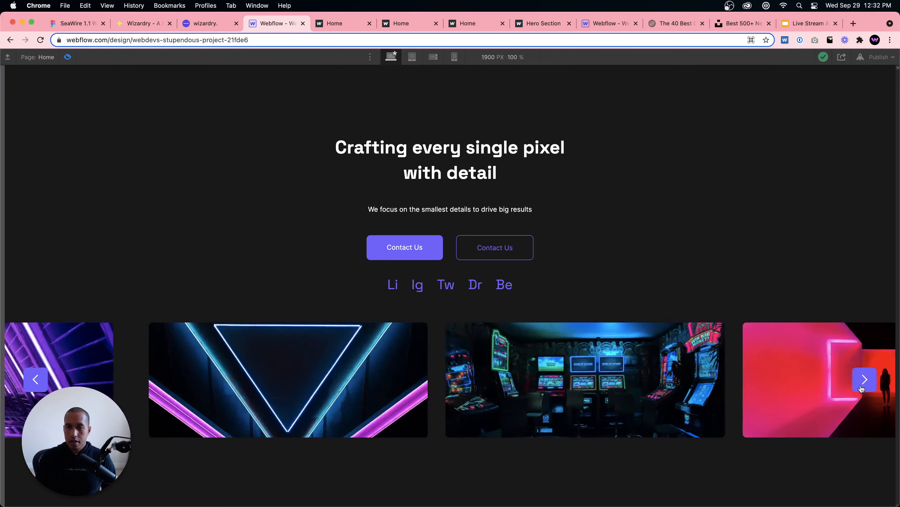
left_click(412, 57)
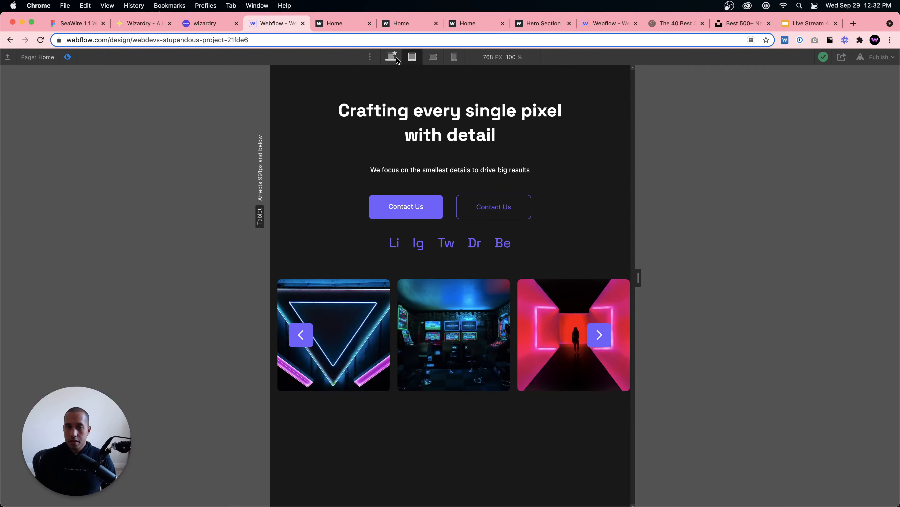
left_click(391, 56)
left_click(68, 57)
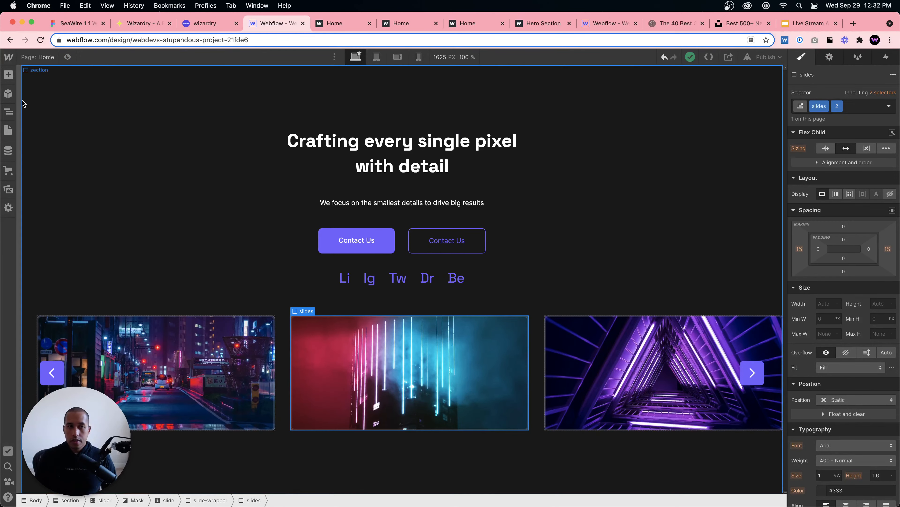
- Open the published webflow.io site in a new tab and advance its slider through the slides
left_click(766, 57)
left_click(767, 93)
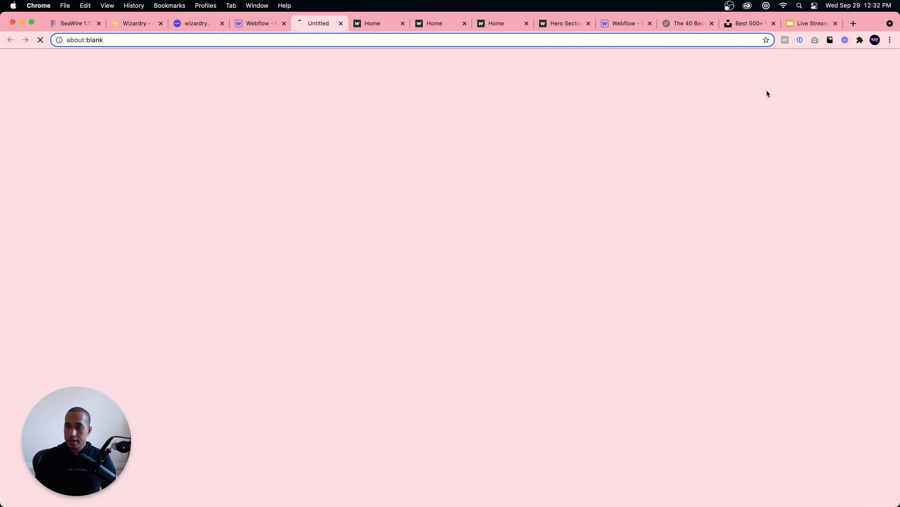
left_click(867, 383)
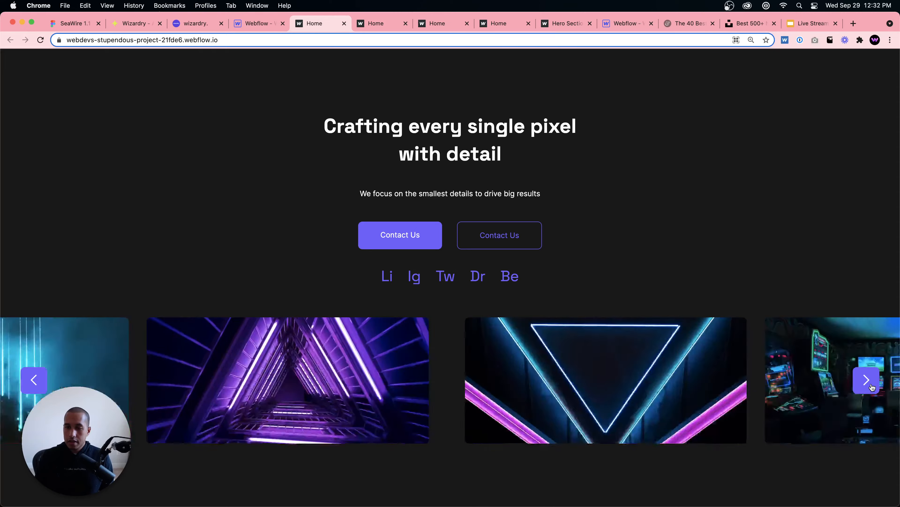
left_click(866, 384)
left_click(866, 383)
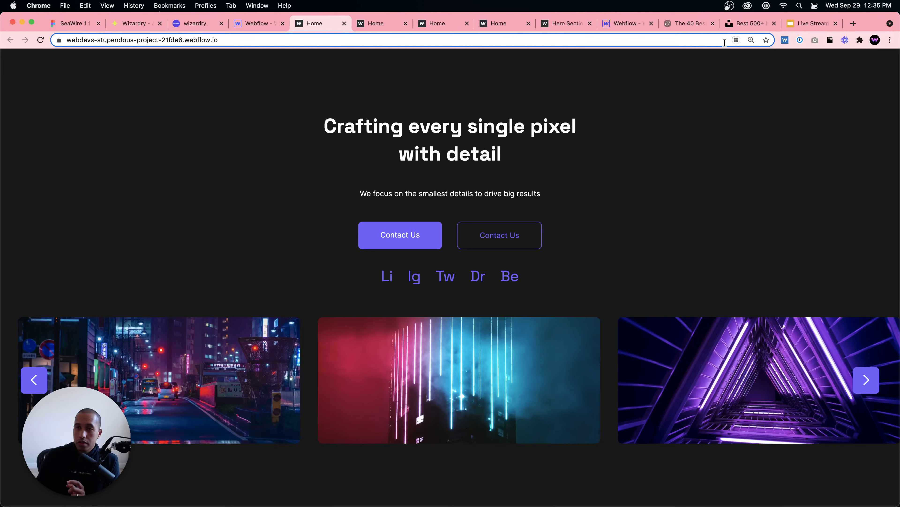
- Switch to the Google Slides presentation, advance to the Q&A slide, and return to the published site
left_click(794, 23)
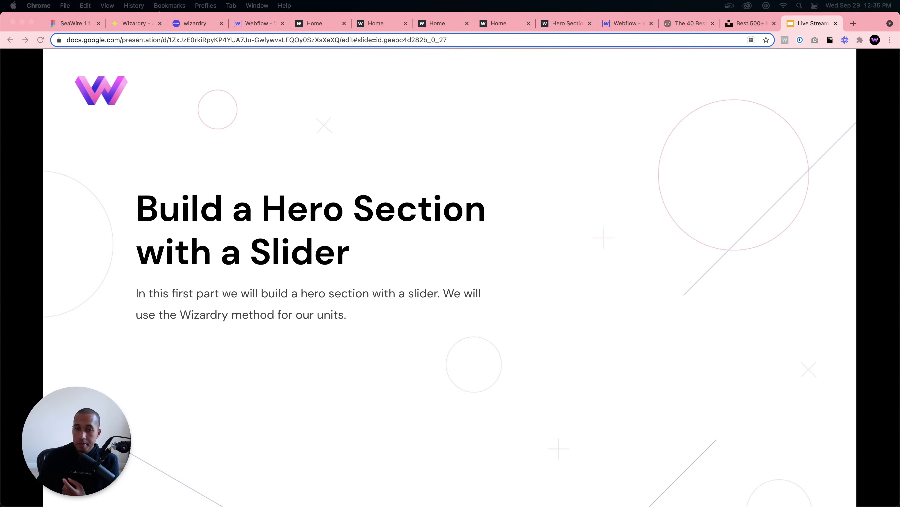
key("Right")
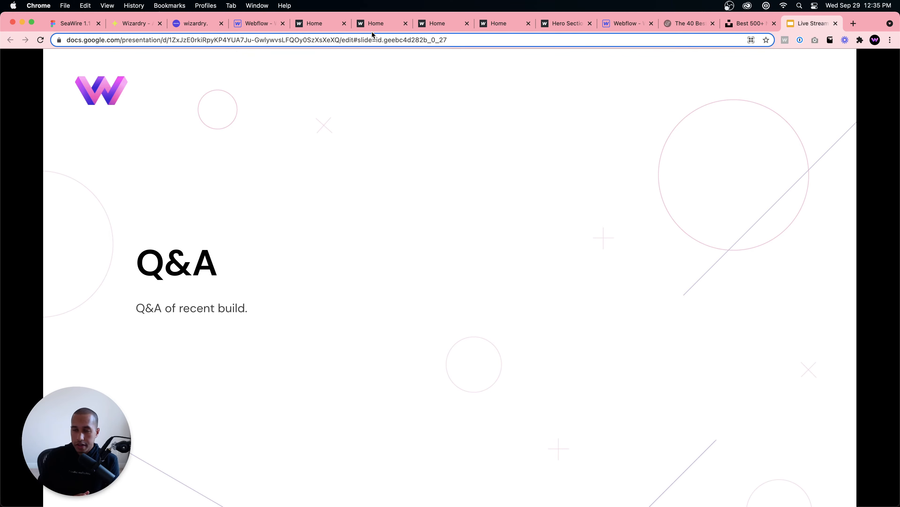
left_click(314, 23)
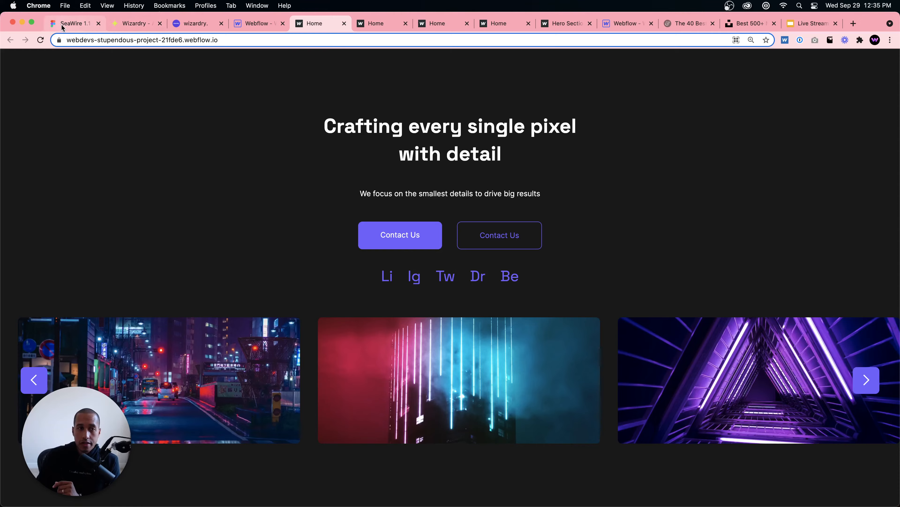
- Switch to the SeaWire wireframe kit in Figma, examine the layouts around Hero-12, and return to the published page
left_click(73, 23)
left_click(252, 214)
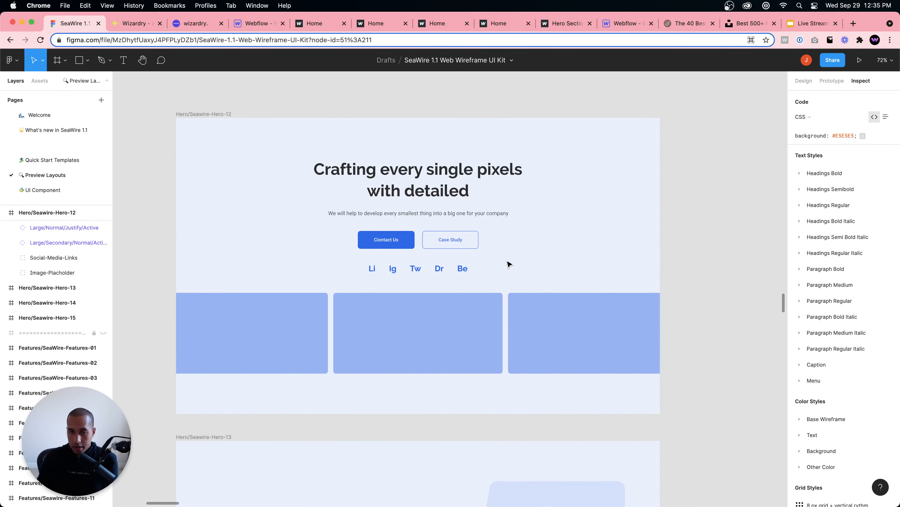
scroll(510, 262, "down", 10)
scroll(625, 252, "up", 5)
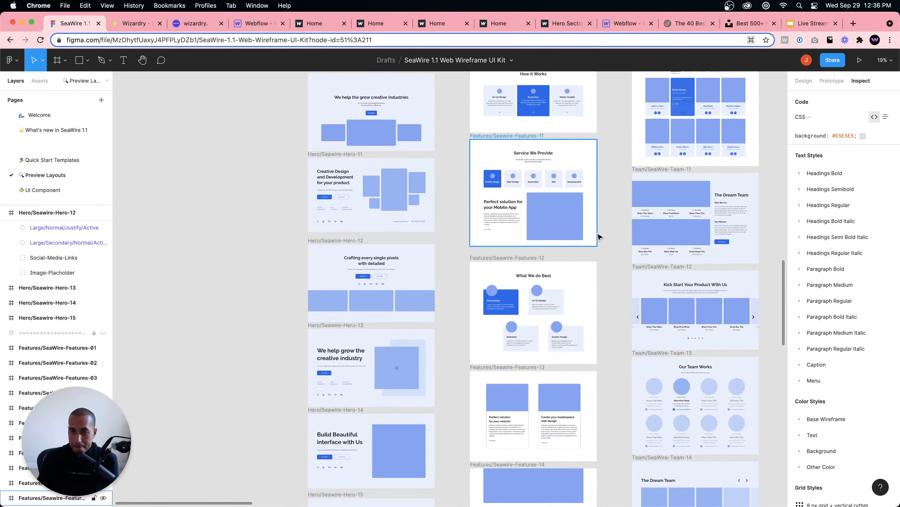
scroll(509, 215, "down", 5)
scroll(508, 215, "up", 5)
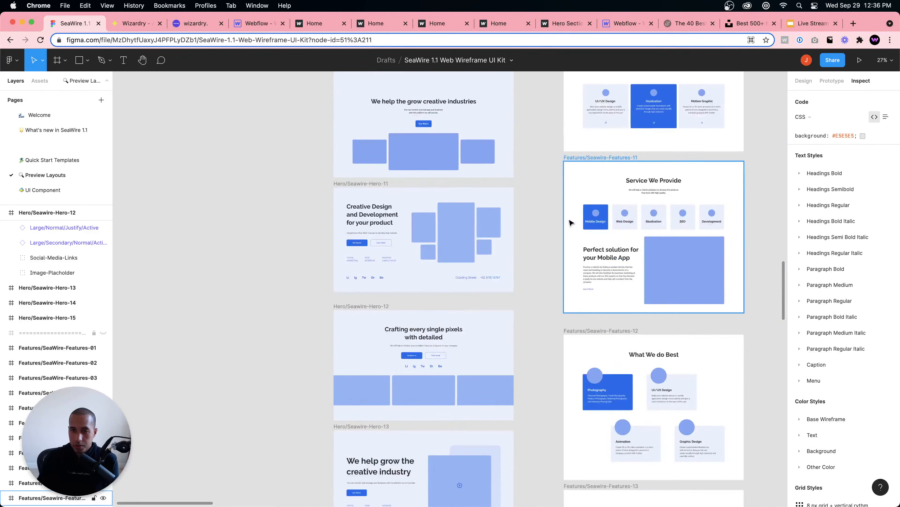
scroll(525, 218, "up", 2)
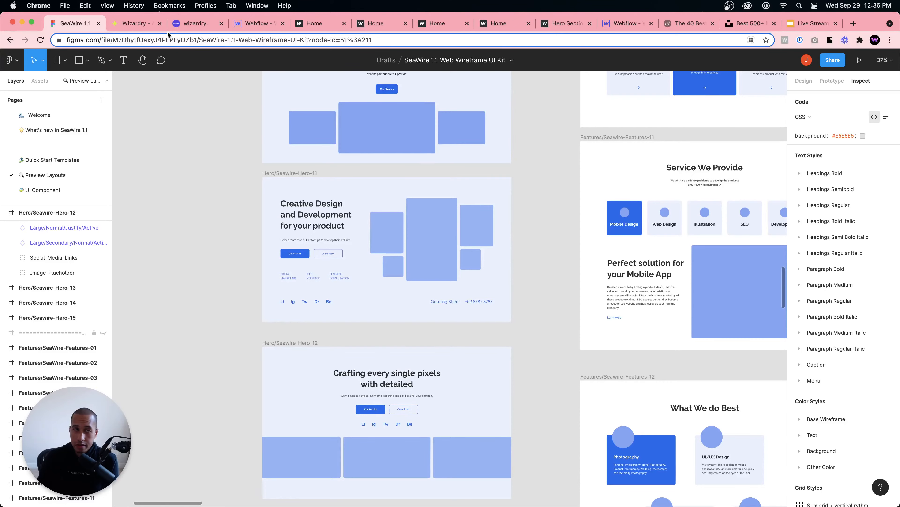
left_click(258, 23)
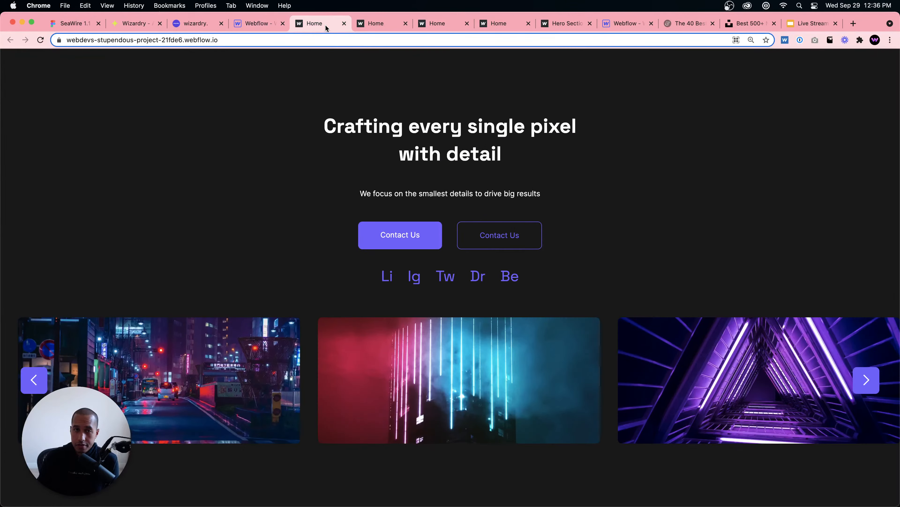
key("ctrl+Tab")
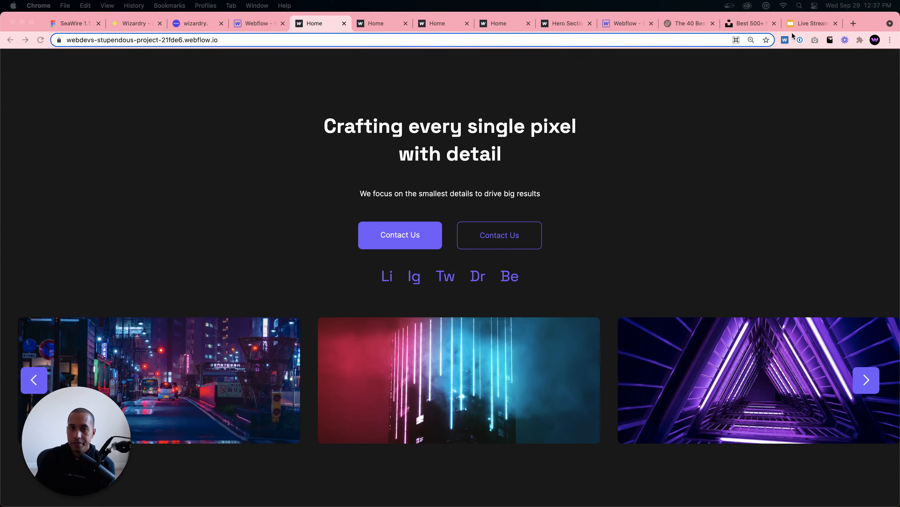
- Return to the Webflow Designer, show the page's element hierarchy, and select the Body element
left_click(241, 23)
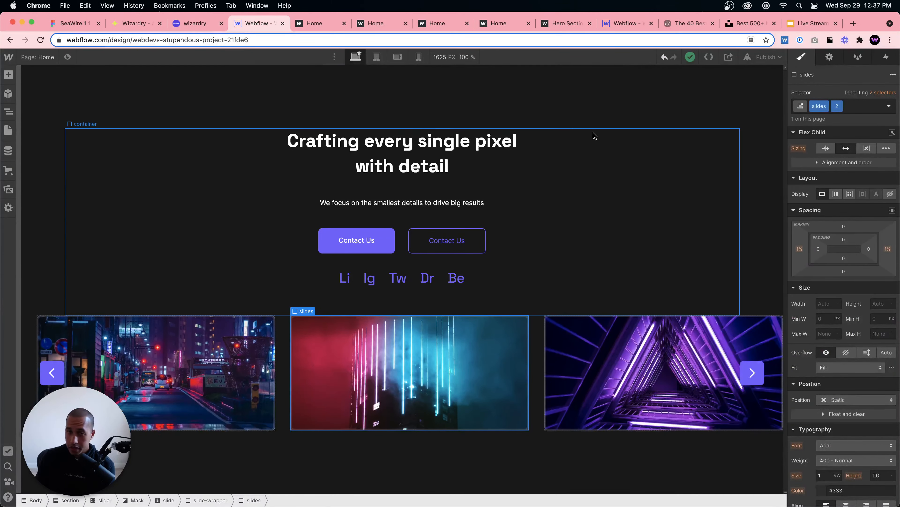
left_click(425, 104)
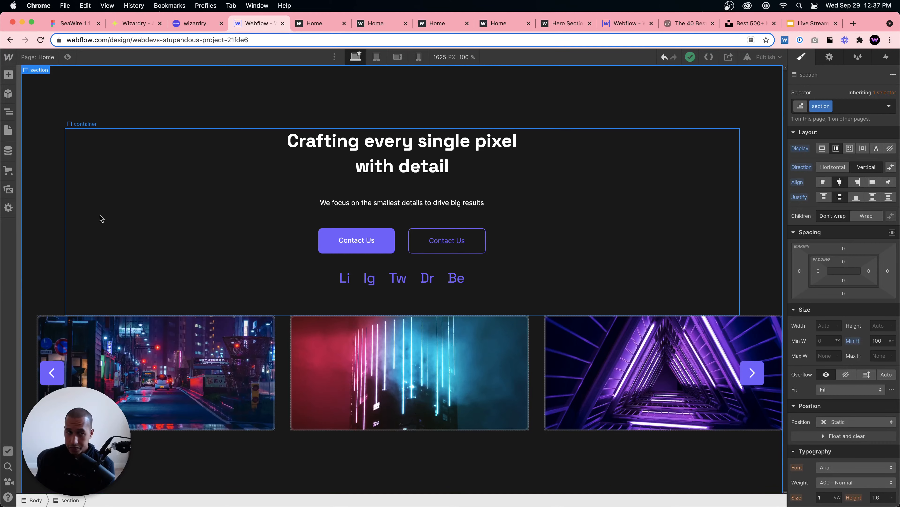
left_click(8, 112)
left_click(36, 92)
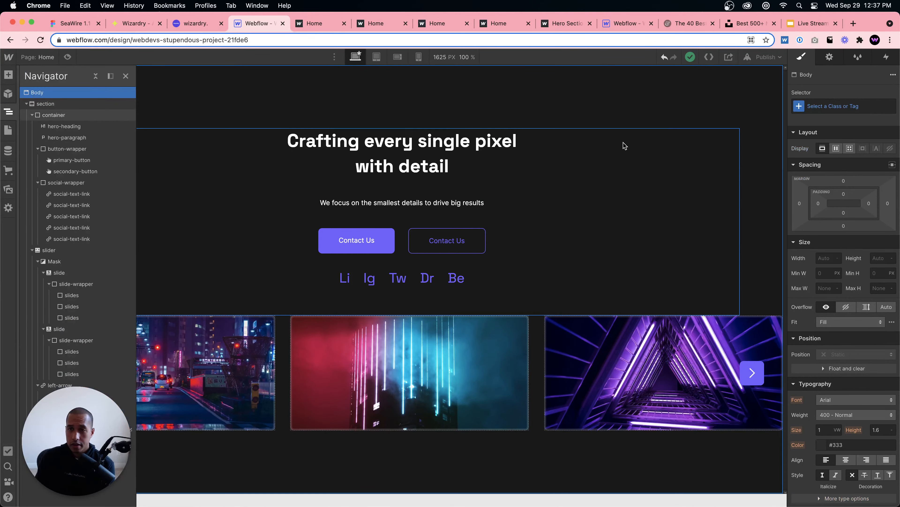
- Choose the Body (All Pages) tag as the Body element's selector and inspect its typography size settings
left_click(833, 106)
left_click(836, 159)
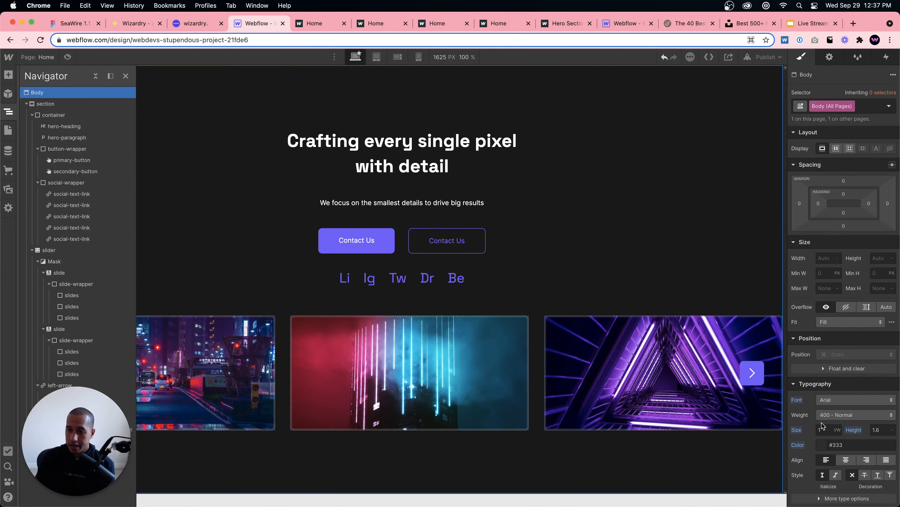
scroll(822, 425, "down", 3)
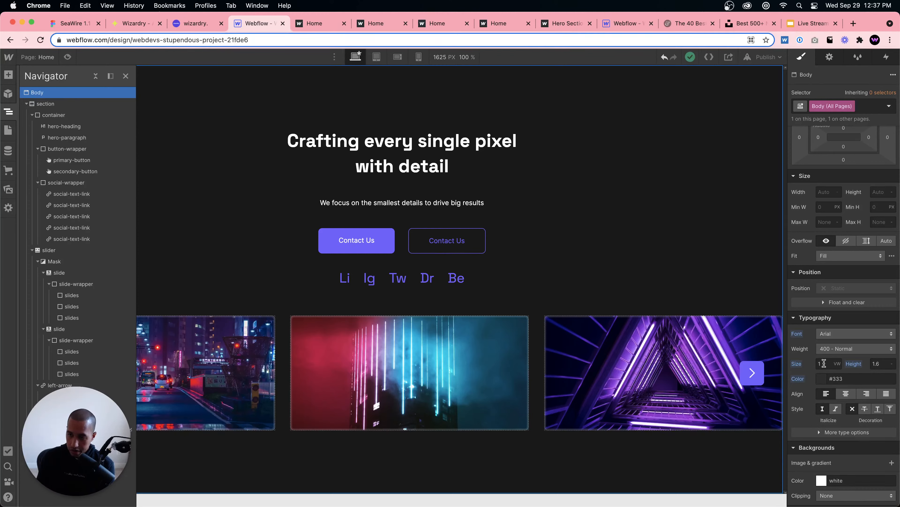
- Inspect the typography sizes of the hero heading, the Dr and Be social text links, and the secondary button
left_click(465, 152)
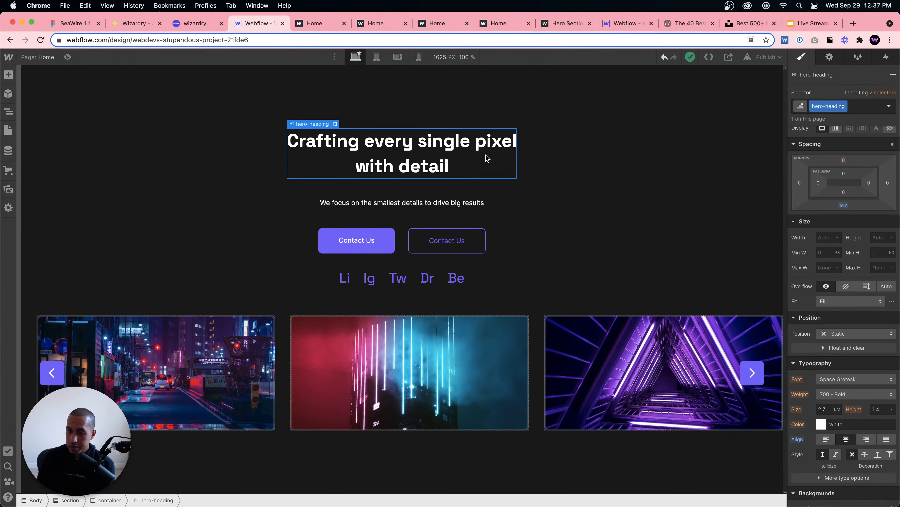
left_click(426, 278)
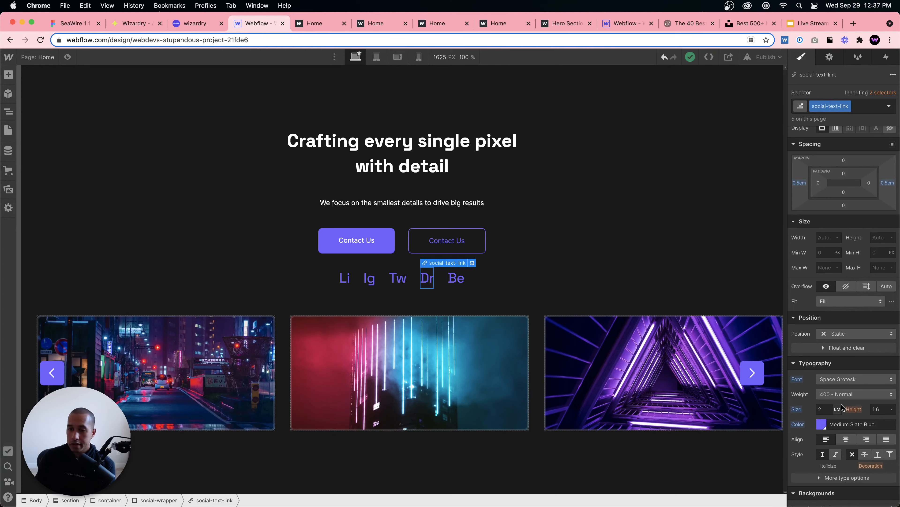
left_click(456, 278)
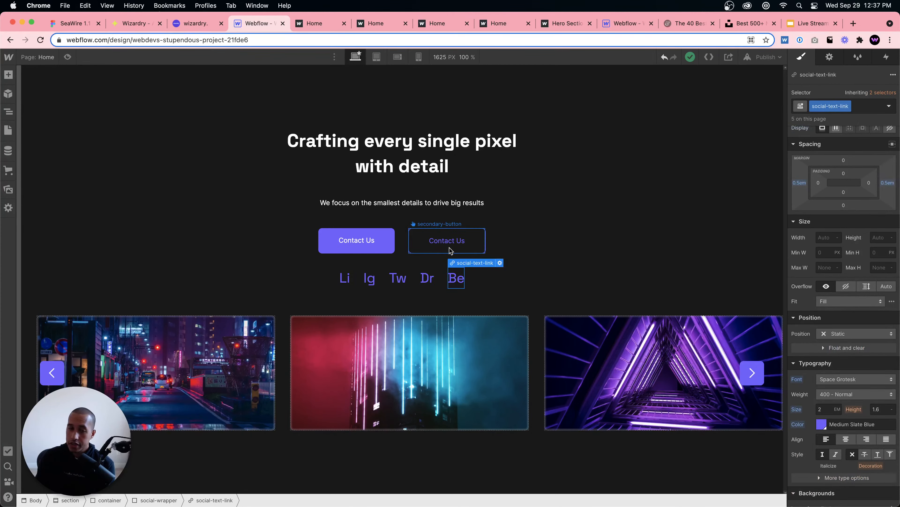
left_click(461, 252)
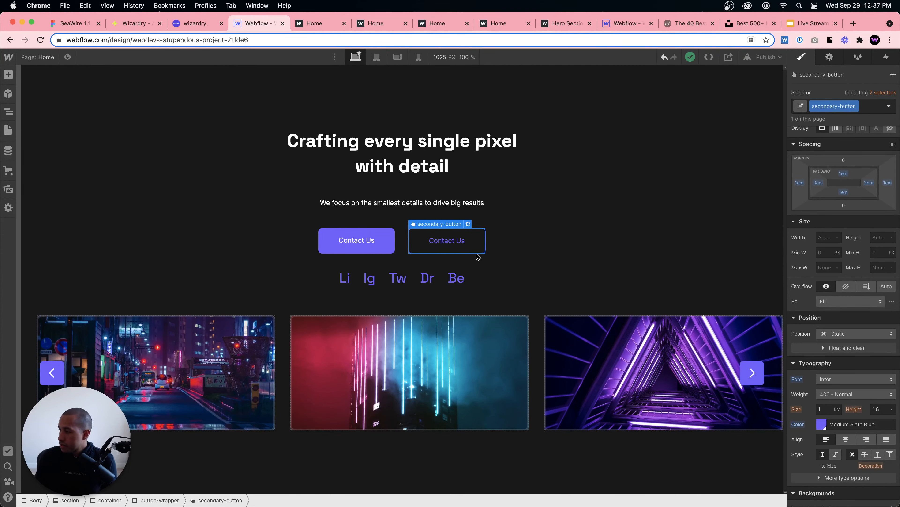
- Open webflow.com/ecommerce in a new browser tab
left_click(853, 23)
left_click(694, 41)
type("webfl")
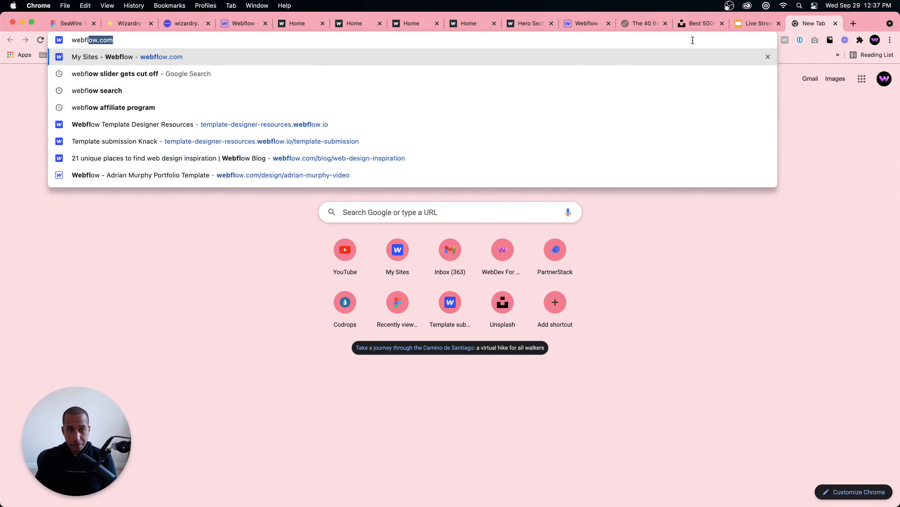
type("ow.com/ecommerce")
key("Return")
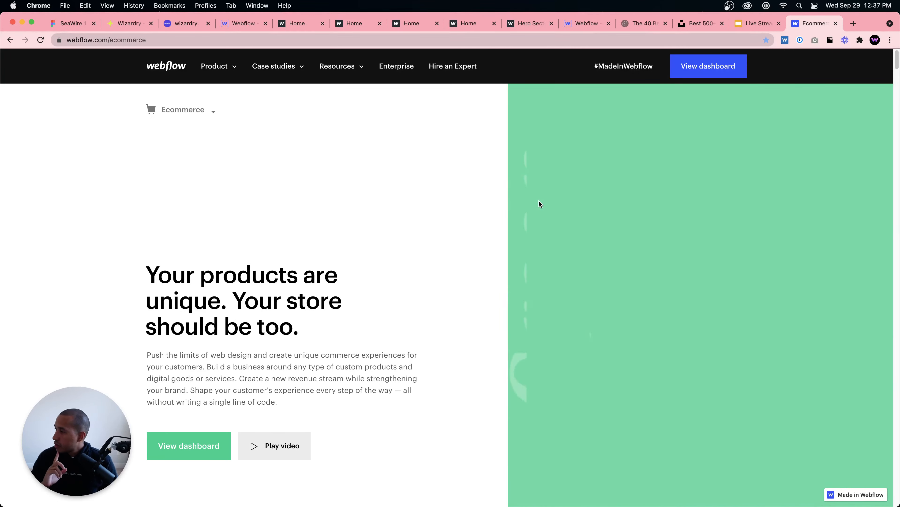
- Examine the ecommerce page's Design, Sell and Grow sections and their scroll effects, down to the Compare list
scroll(498, 233, "down", 10)
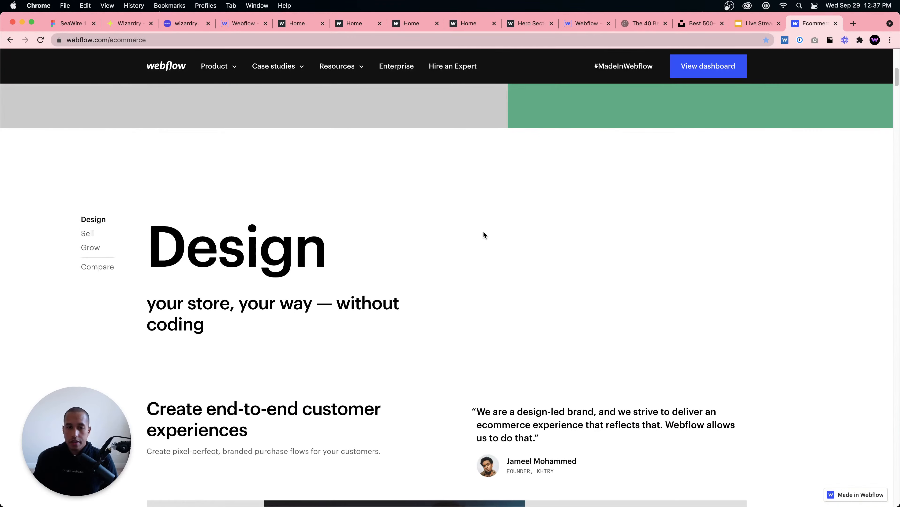
scroll(485, 235, "down", 15)
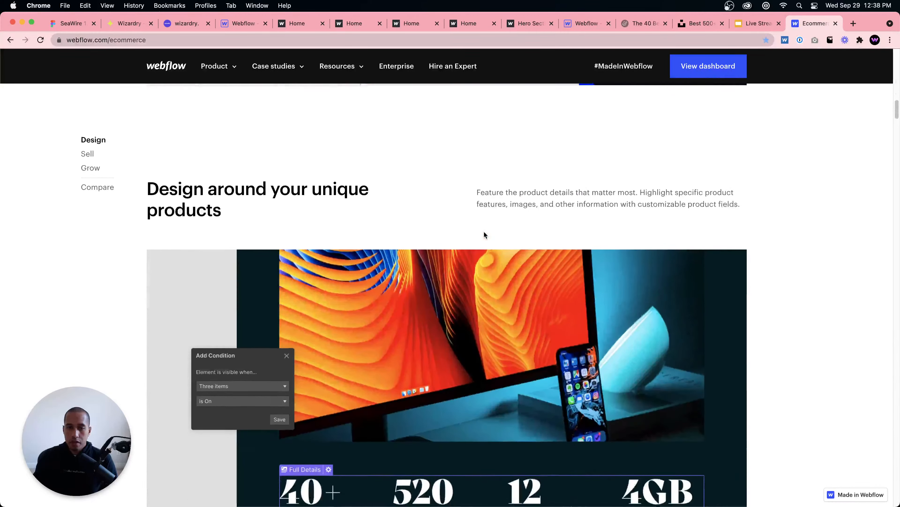
scroll(484, 233, "down", 20)
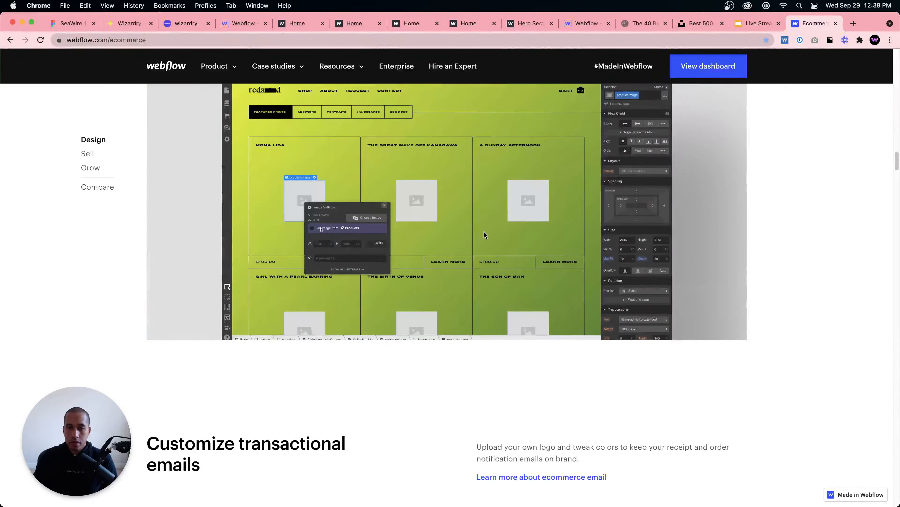
scroll(484, 231, "down", 20)
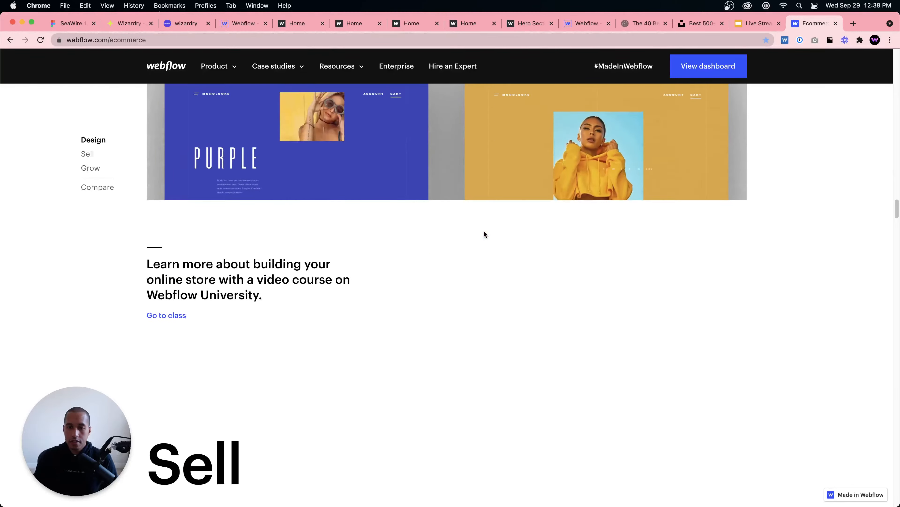
scroll(485, 234, "down", 20)
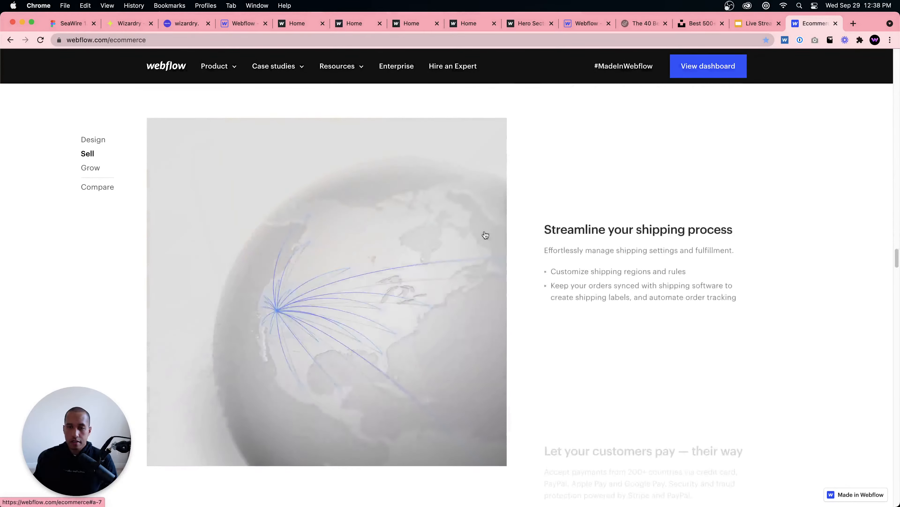
scroll(485, 235, "down", 20)
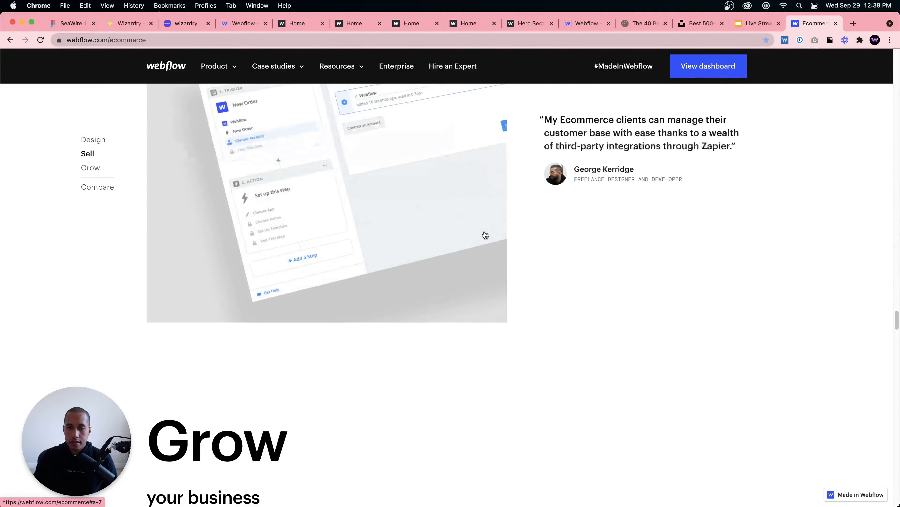
scroll(485, 236, "down", 10)
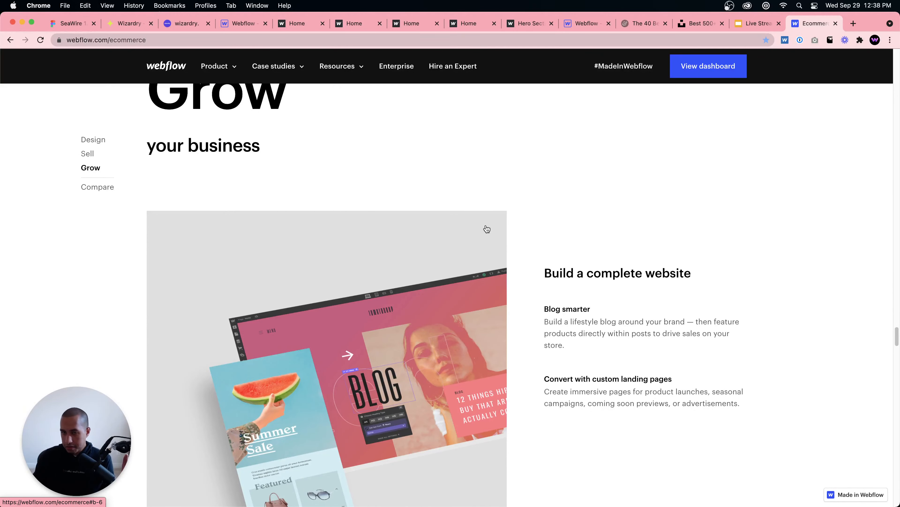
scroll(487, 229, "down", 10)
scroll(489, 230, "down", 5)
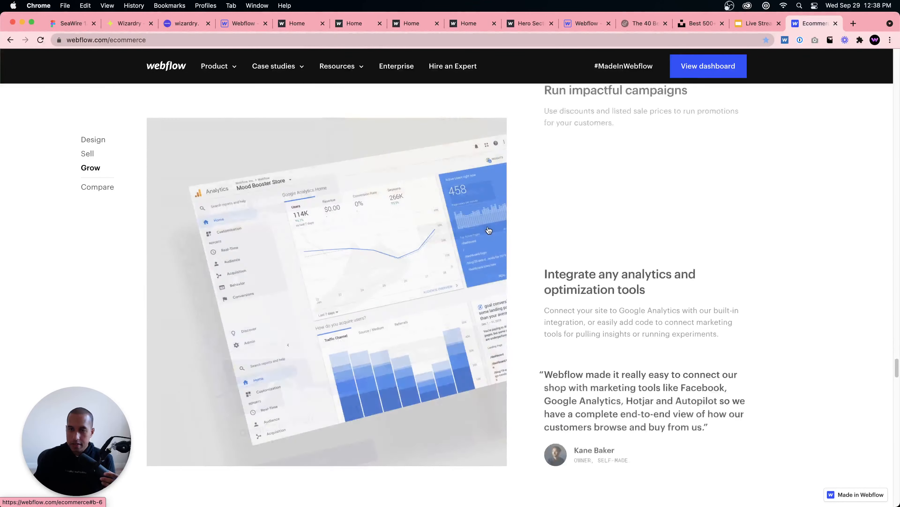
scroll(489, 230, "down", 15)
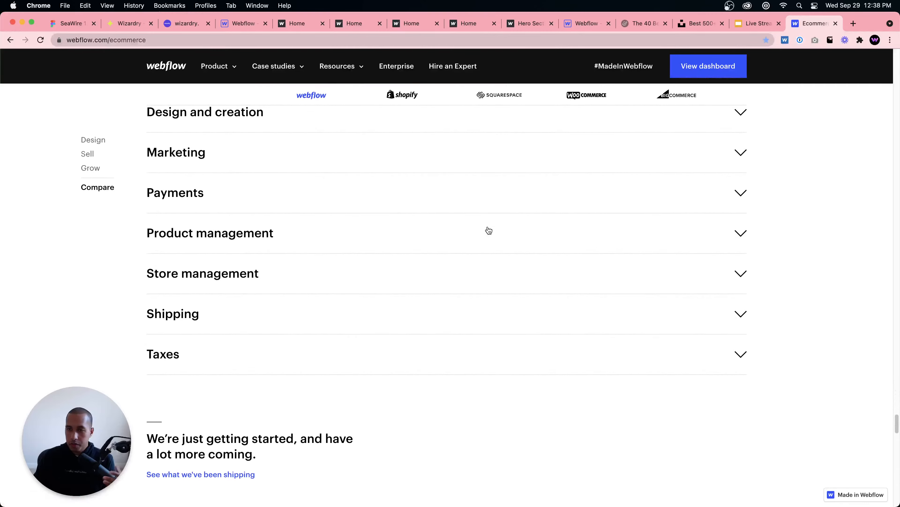
- Return to the "Customize your cart and checkout" section and examine how its store-layout graphic responds to scrolling in both directions
scroll(488, 235, "up", 2)
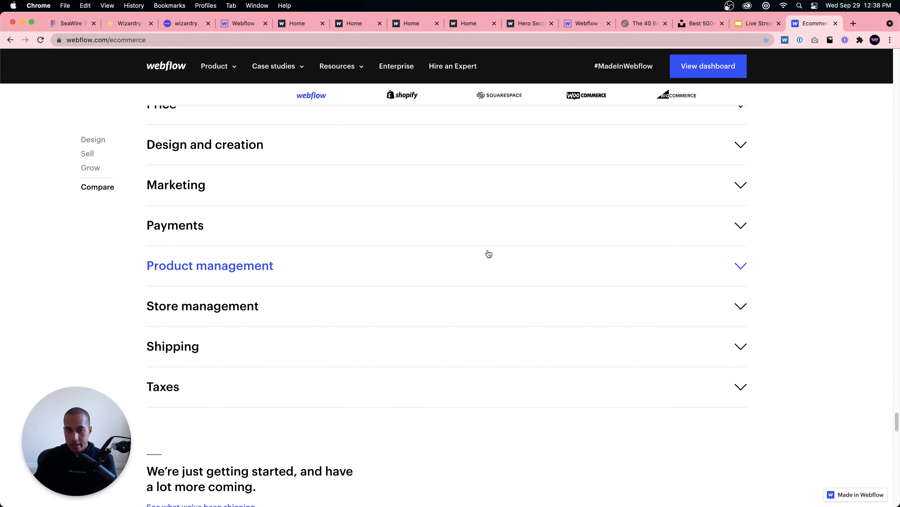
scroll(489, 253, "up", 20)
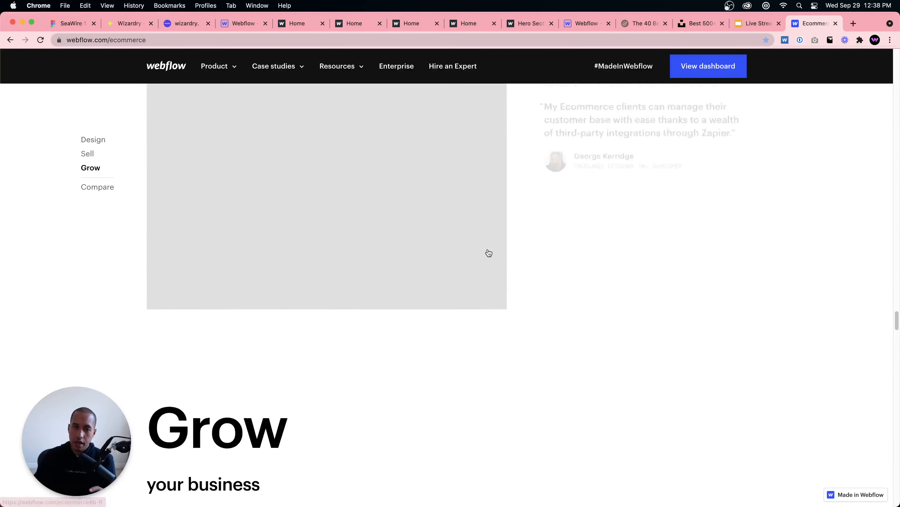
scroll(488, 253, "up", 20)
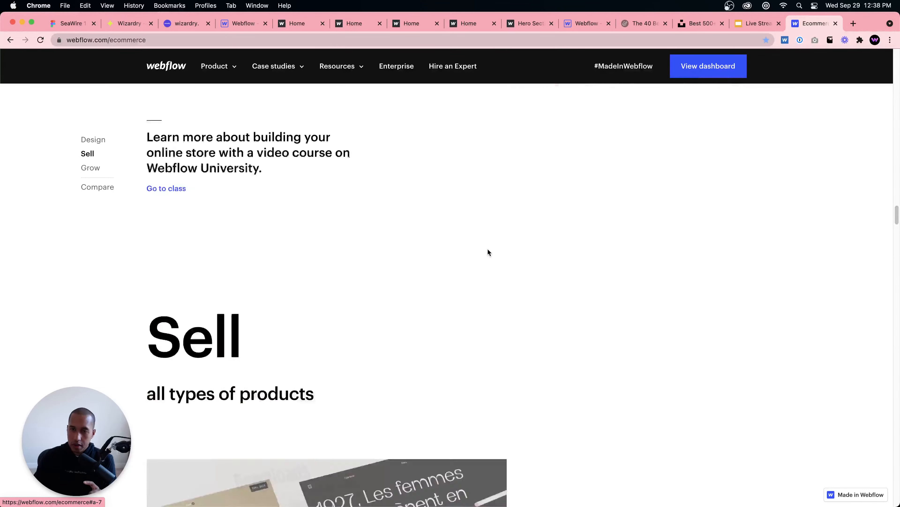
scroll(487, 252, "up", 20)
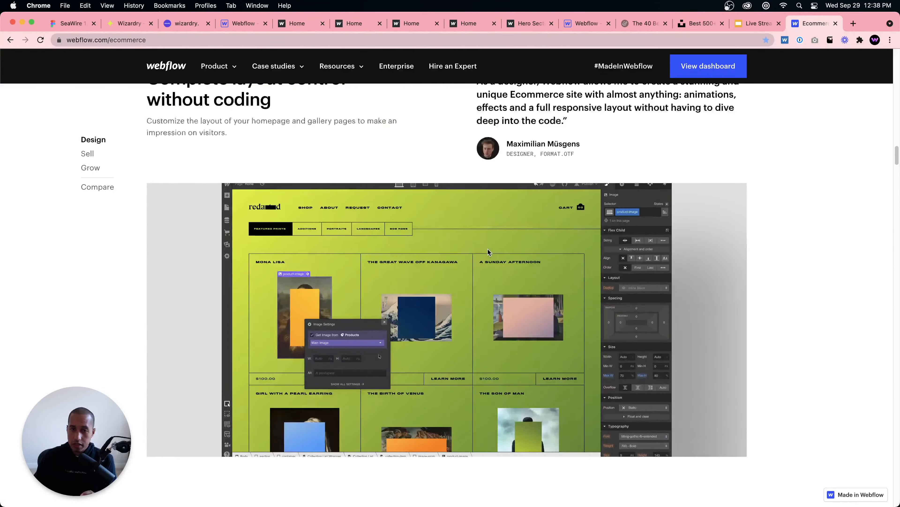
scroll(488, 250, "up", 15)
scroll(488, 250, "down", 7)
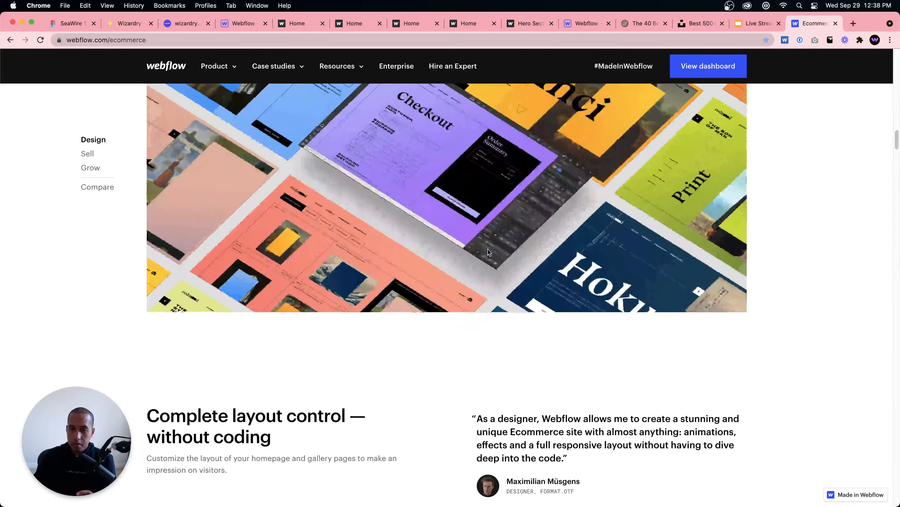
scroll(488, 249, "up", 6)
scroll(488, 249, "down", 3)
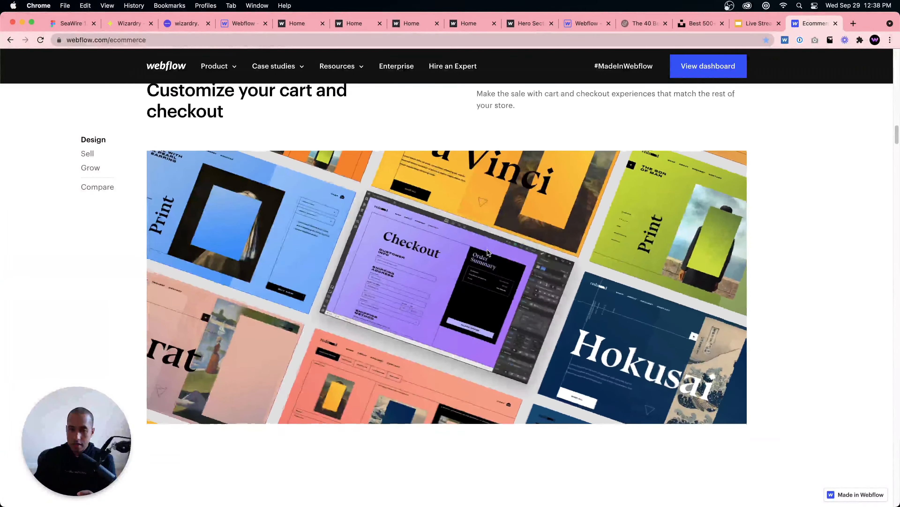
scroll(487, 252, "down", 6)
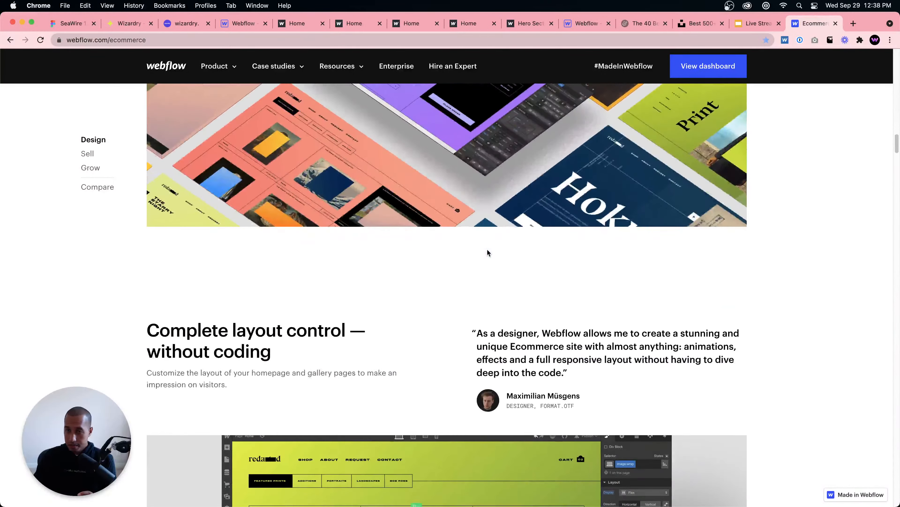
scroll(487, 253, "up", 9)
scroll(487, 252, "down", 6)
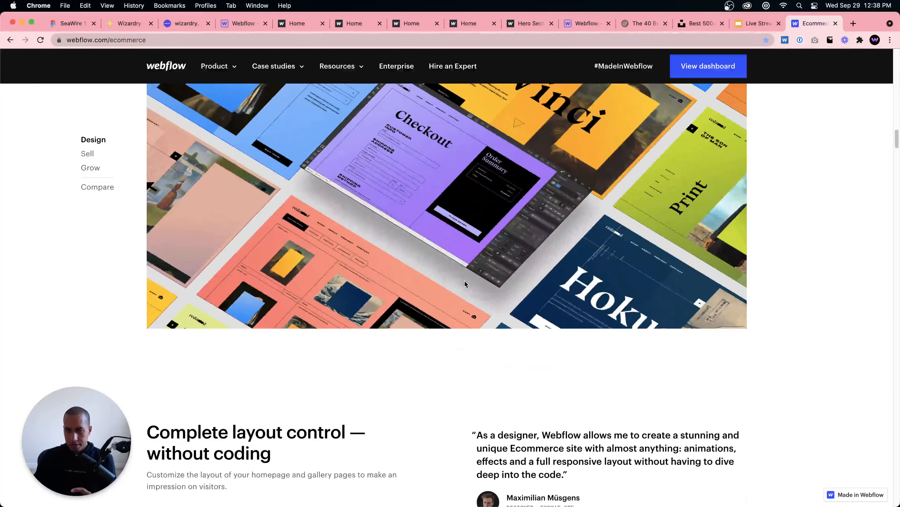
scroll(465, 282, "up", 8)
scroll(465, 282, "down", 4)
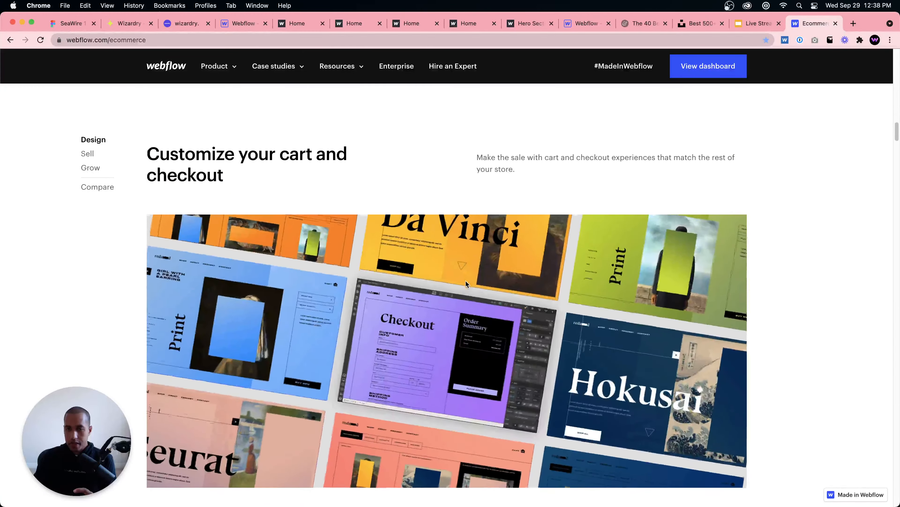
scroll(466, 282, "down", 5)
scroll(467, 281, "up", 8)
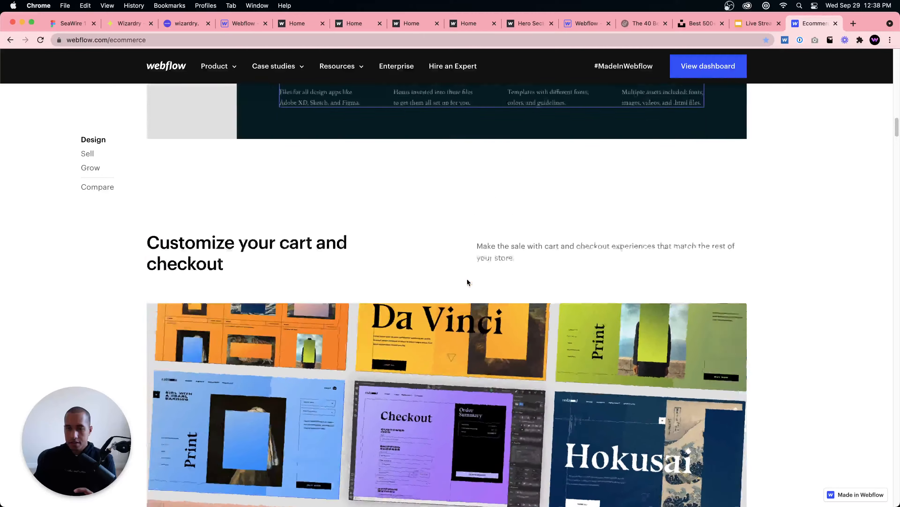
scroll(467, 282, "down", 5)
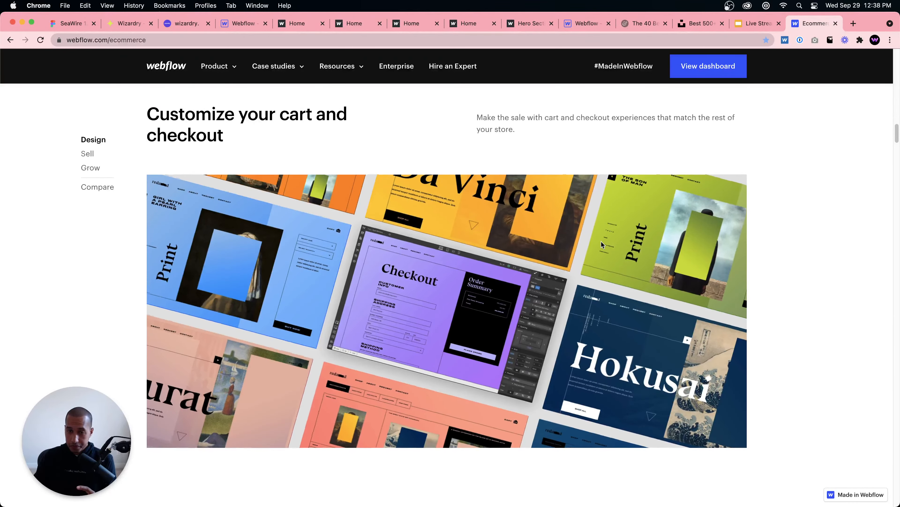
scroll(602, 242, "down", 1)
scroll(605, 241, "down", 1)
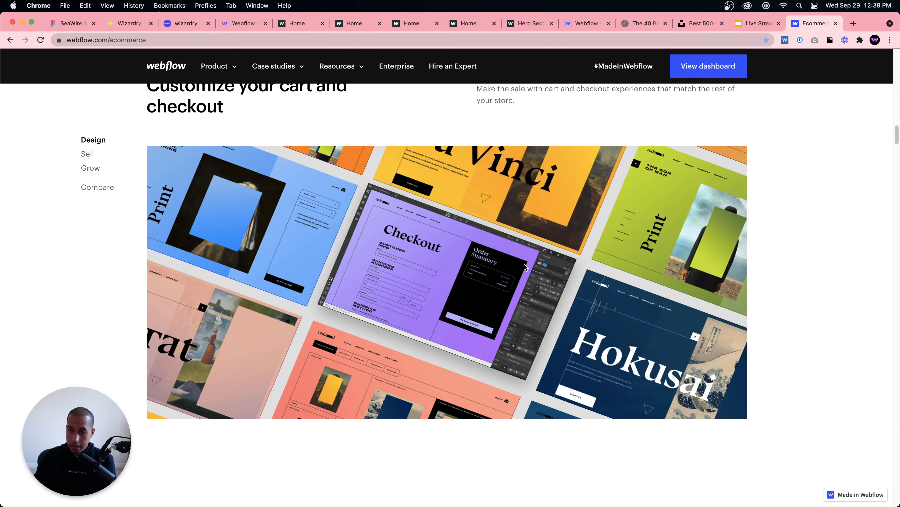
scroll(532, 245, "down", 5)
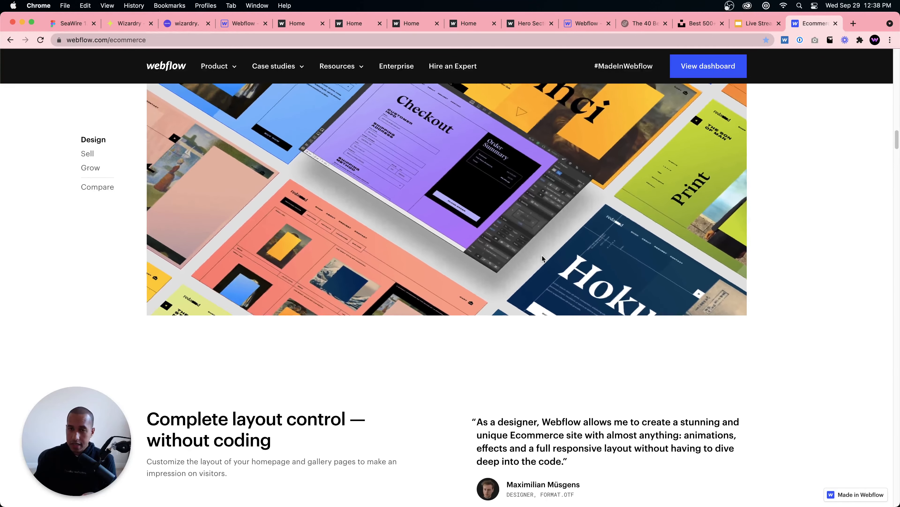
scroll(542, 258, "up", 5)
scroll(542, 258, "down", 3)
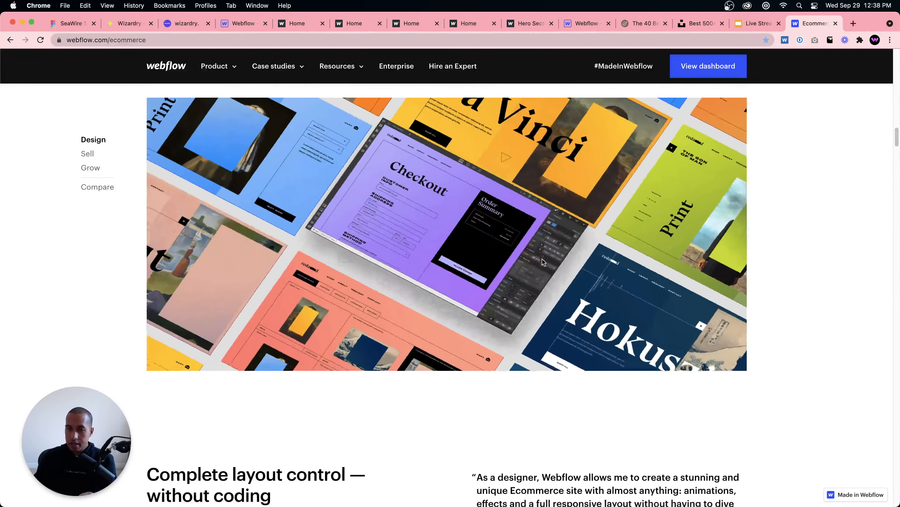
scroll(543, 262, "down", 3)
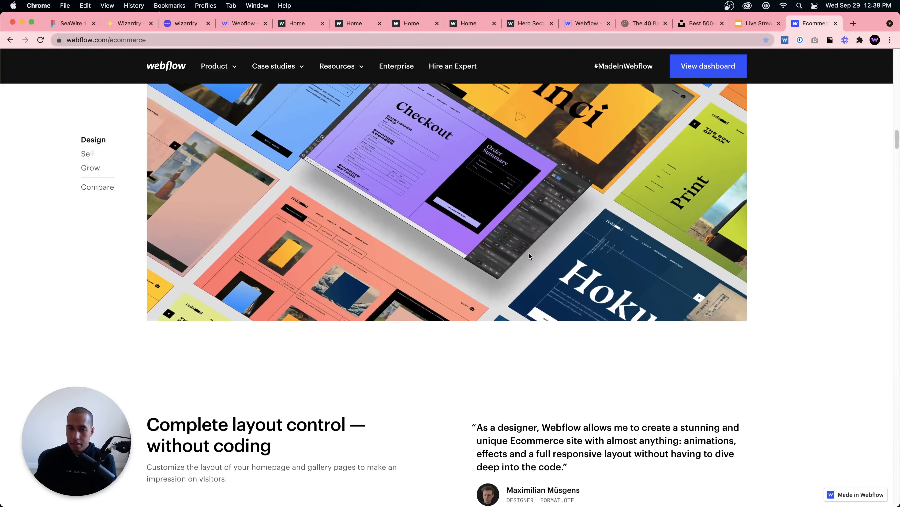
scroll(528, 253, "down", 2)
scroll(530, 254, "up", 7)
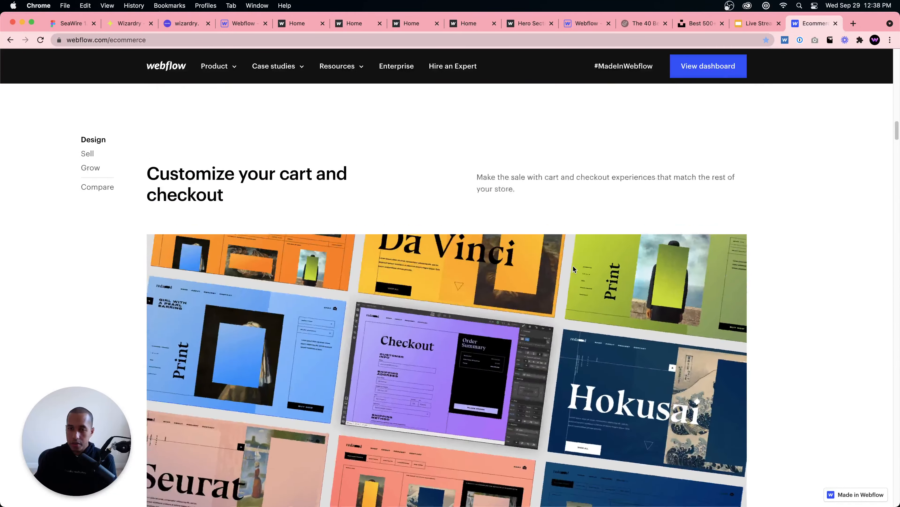
scroll(574, 268, "up", 2)
scroll(574, 280, "down", 5)
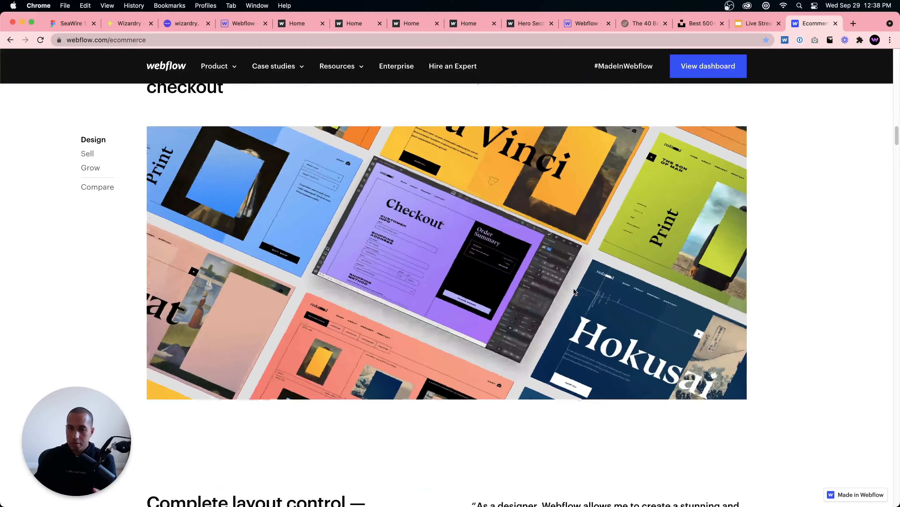
scroll(573, 289, "down", 5)
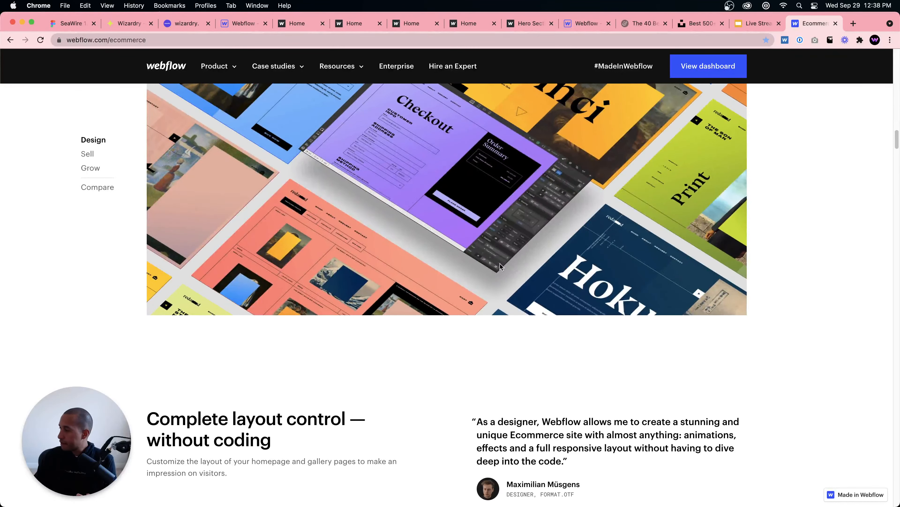
- Examine the scroll behaviour of the ecommerce page's checkout graphic back up to the "Design around your unique products" section
scroll(508, 263, "up", 15)
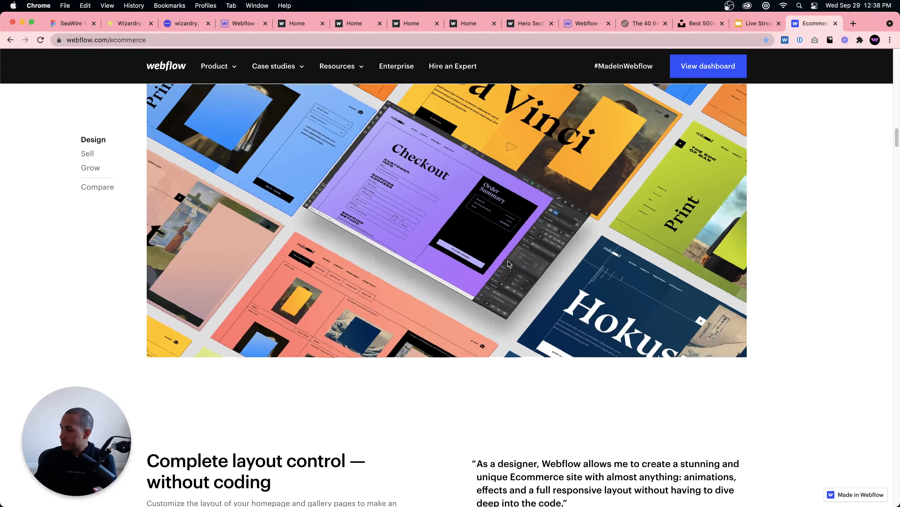
scroll(508, 263, "up", 4)
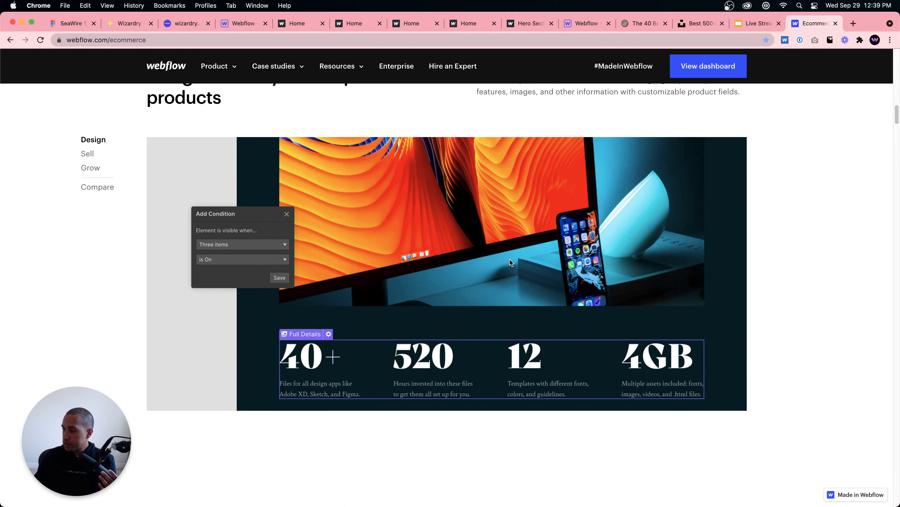
- Return to the hero project in the Webflow Designer and inspect the Body (All Pages) typography size at the tablet breakpoint
left_click(267, 27)
left_click(377, 56)
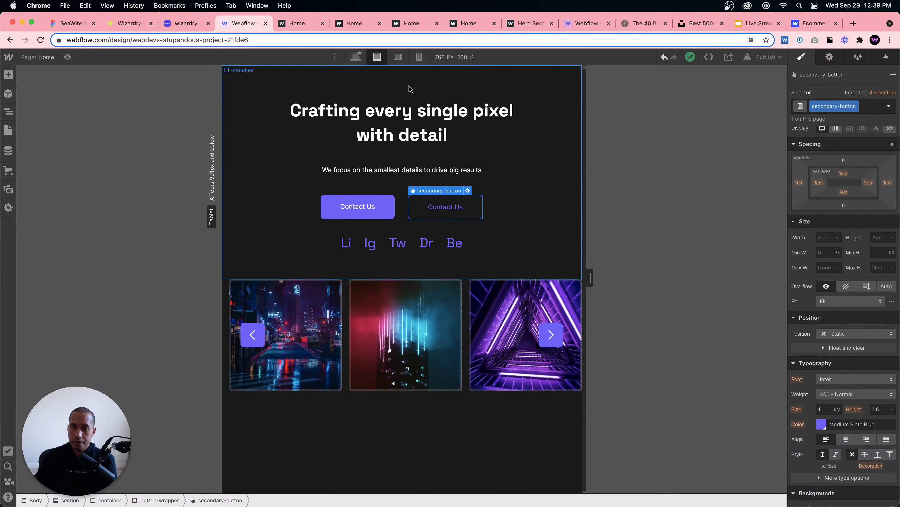
left_click(428, 94)
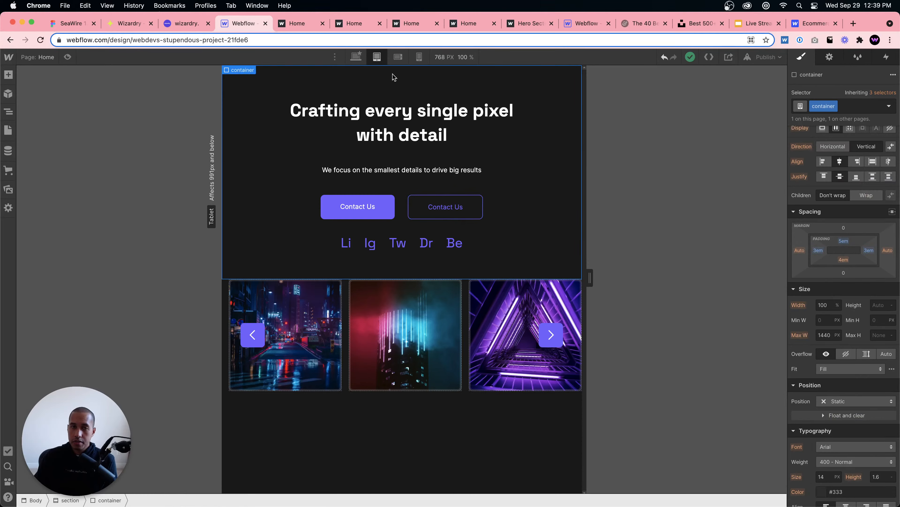
left_click(8, 111)
left_click(62, 94)
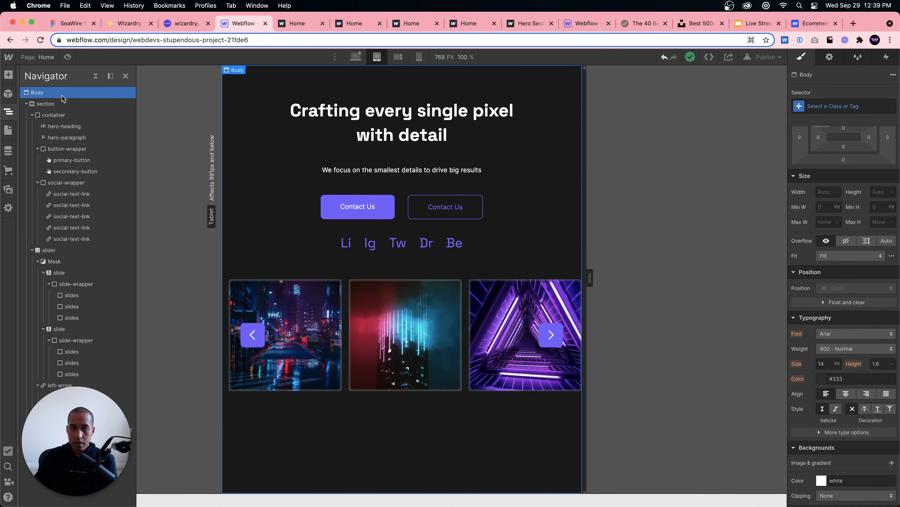
left_click(833, 106)
left_click(831, 161)
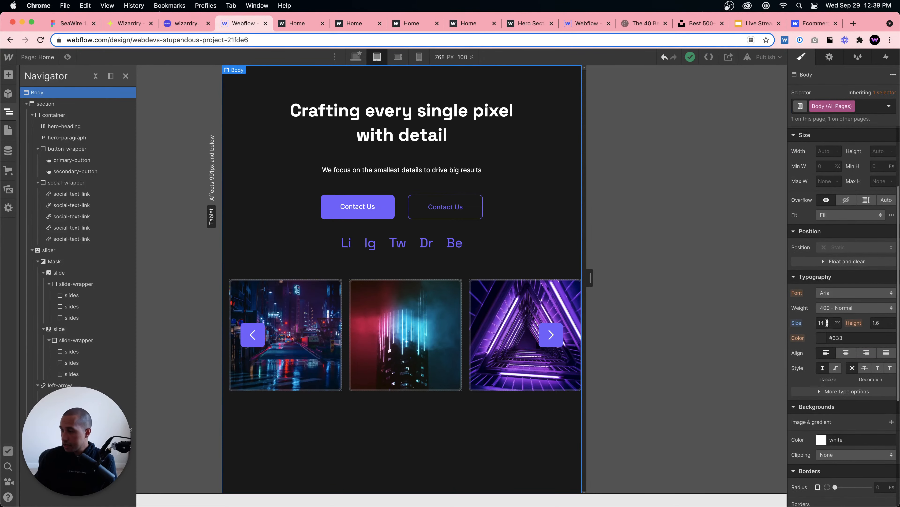
- Compare the hero heading's sizing across the tablet, mobile and desktop breakpoints, and view the published page
left_click(440, 137)
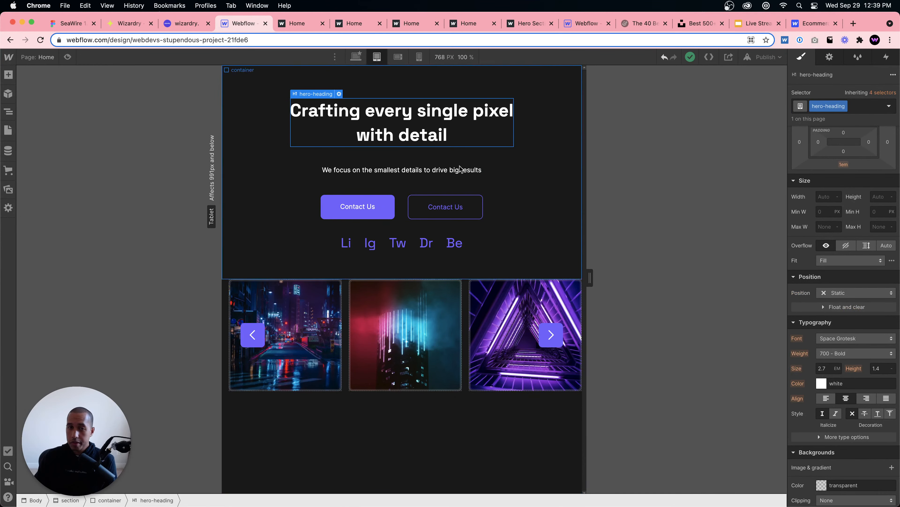
left_click(414, 57)
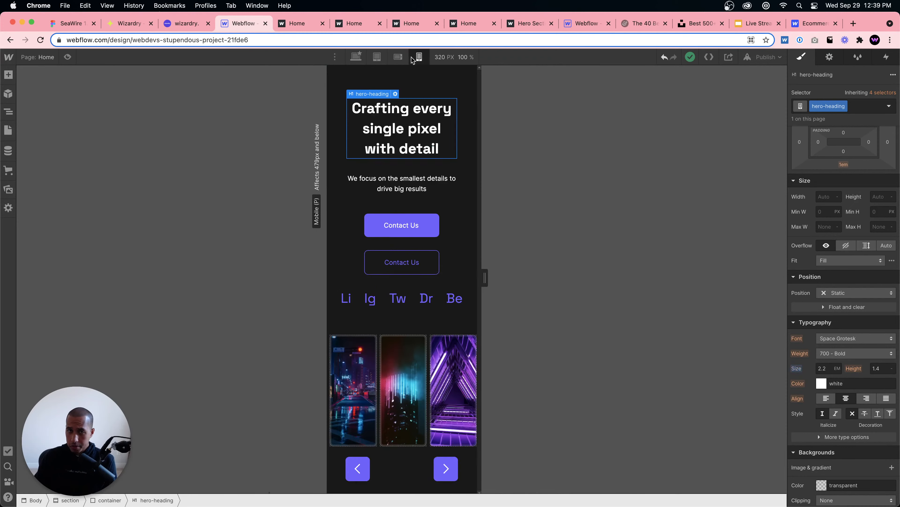
left_click(378, 57)
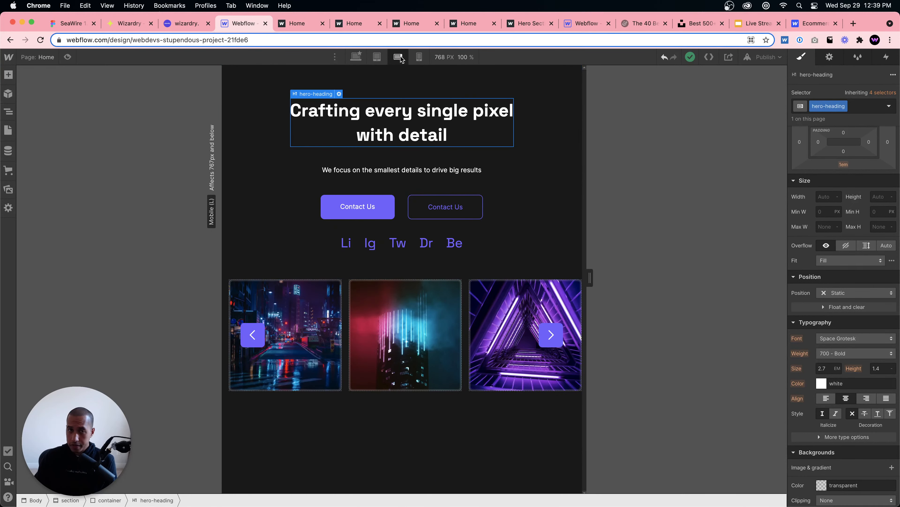
left_click(419, 57)
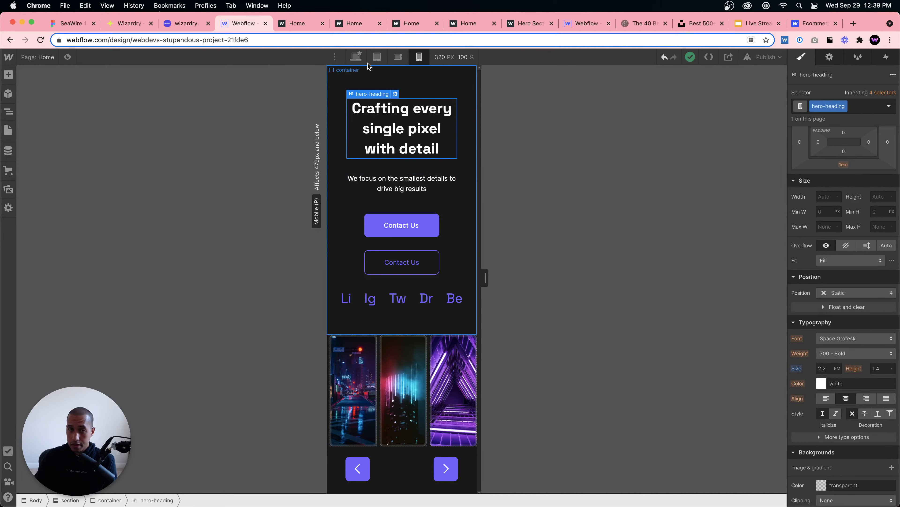
left_click(357, 58)
left_click(586, 190)
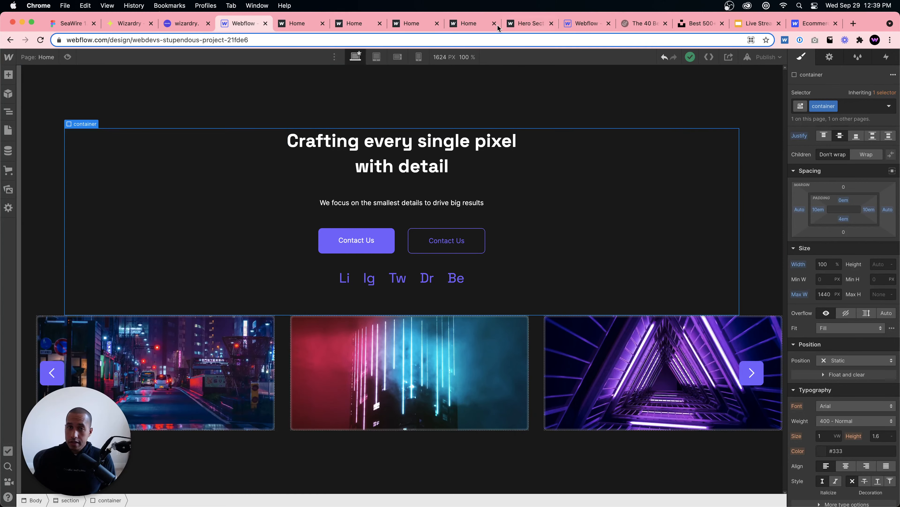
left_click(306, 28)
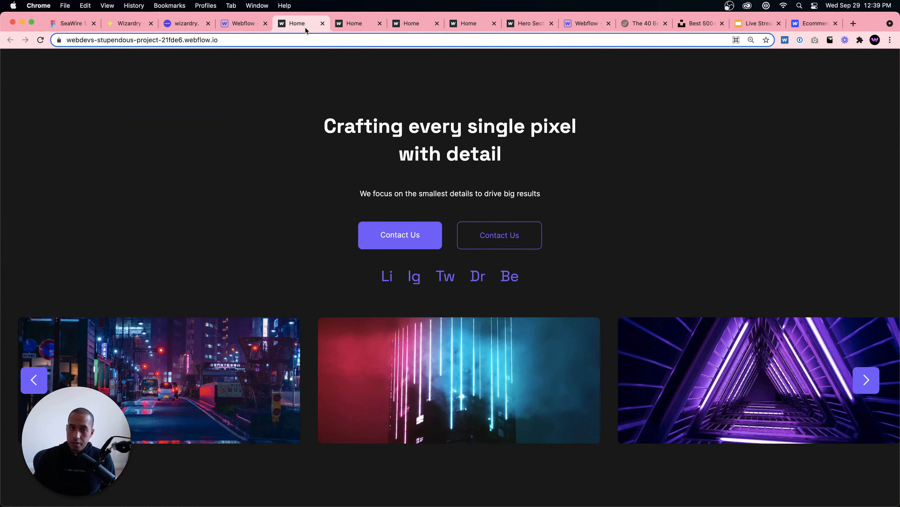
- Return to the Webflow ecommerce page and examine how its hero transitions into the Design intro when scrolling in both directions
left_click(810, 24)
scroll(568, 175, "up", 10)
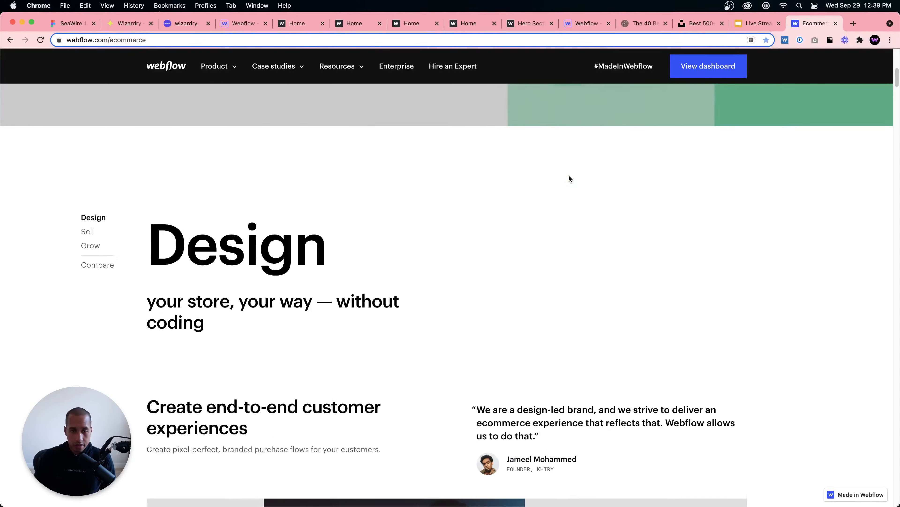
scroll(568, 174, "up", 10)
scroll(568, 175, "down", 9)
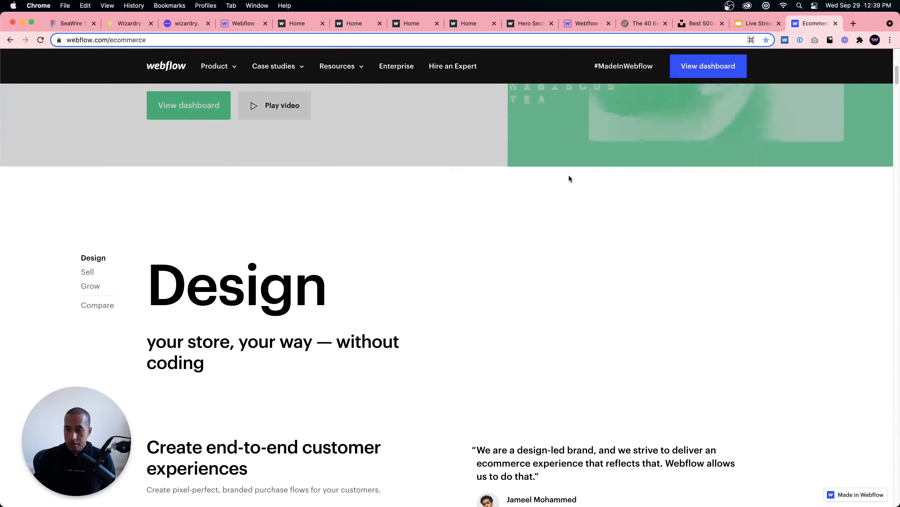
scroll(568, 174, "down", 4)
scroll(568, 174, "up", 10)
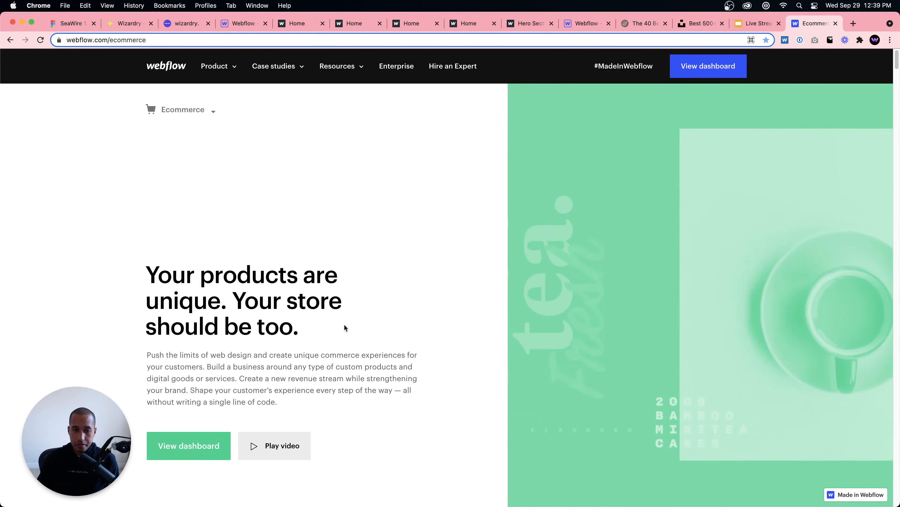
- Examine the scroll movement of the store screenshots collage under "Create end-to-end customer experiences"
scroll(329, 332, "down", 10)
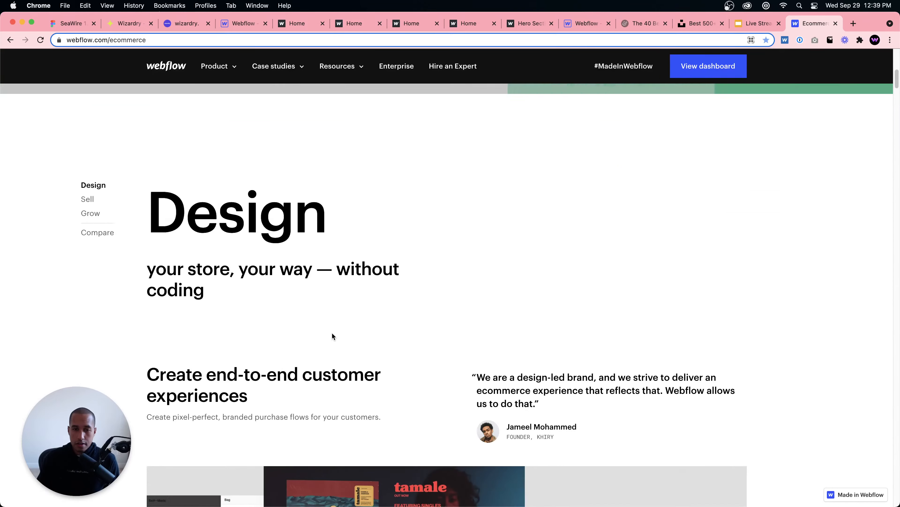
scroll(332, 335, "down", 14)
scroll(335, 335, "up", 8)
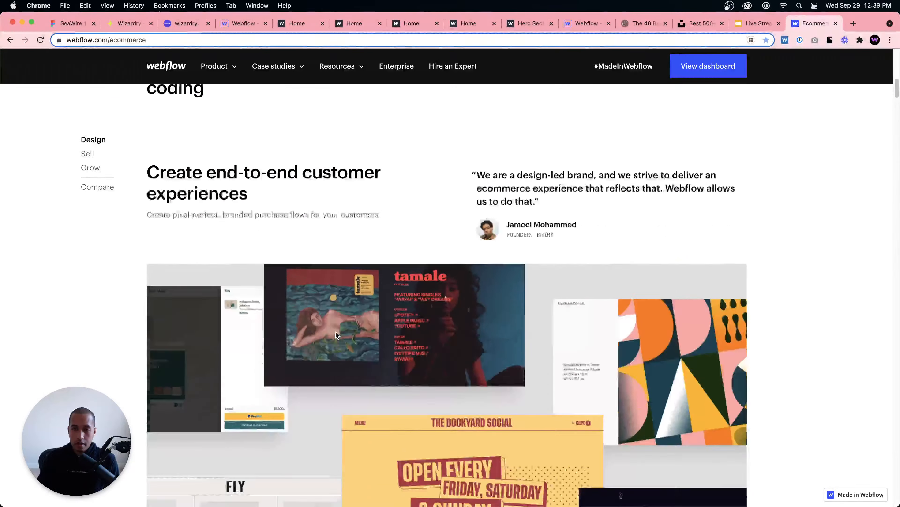
scroll(336, 335, "down", 4)
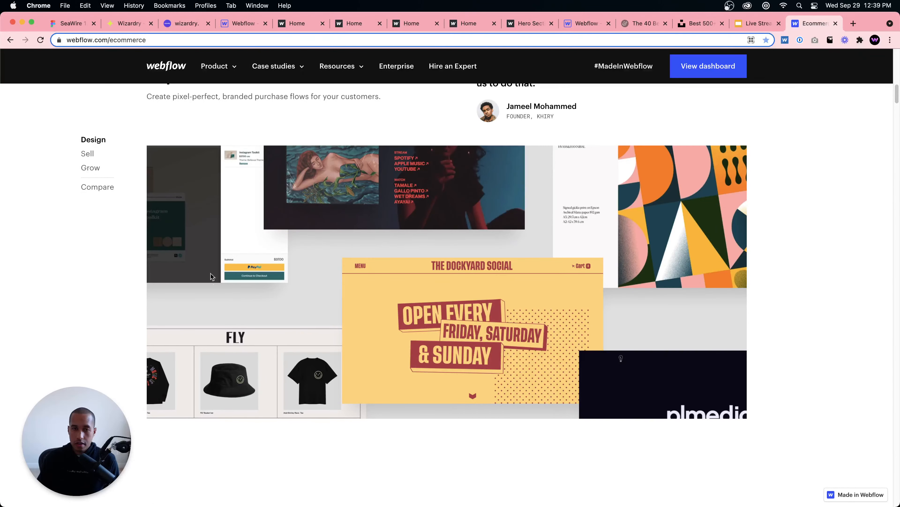
scroll(355, 337, "down", 1)
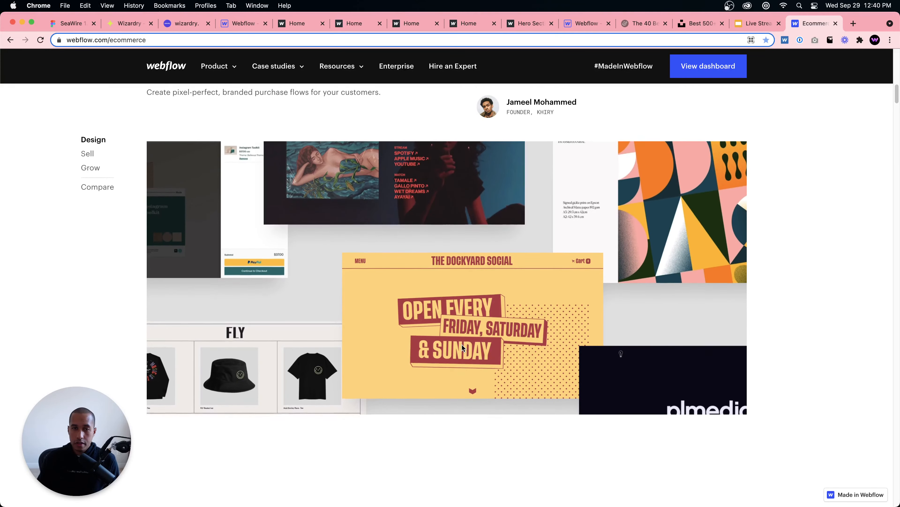
- Examine the remaining Design section graphics down to the animated store examples under "Craft custom interactions and animations"
scroll(462, 344, "down", 12)
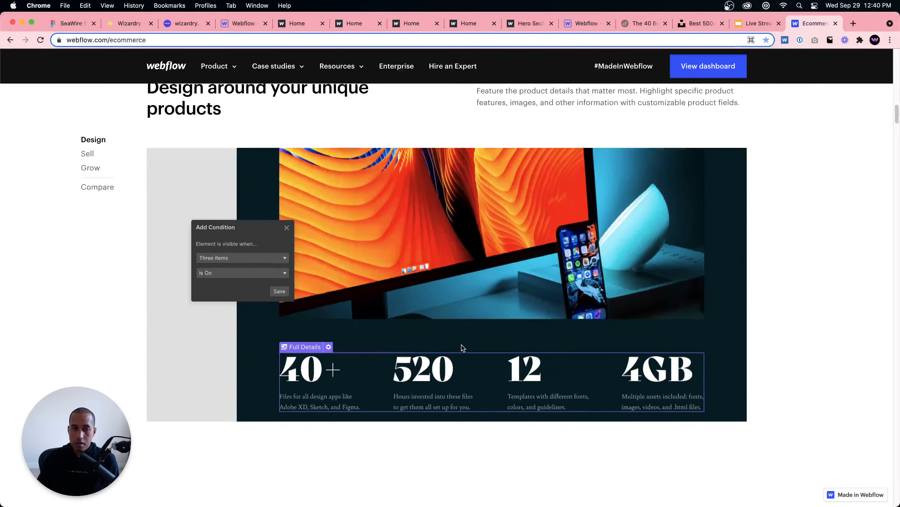
scroll(454, 256, "down", 20)
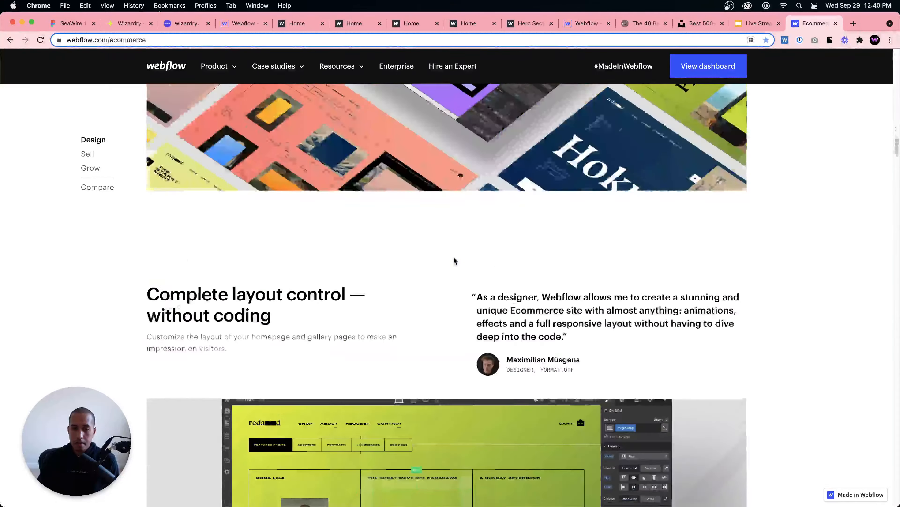
scroll(454, 260, "down", 20)
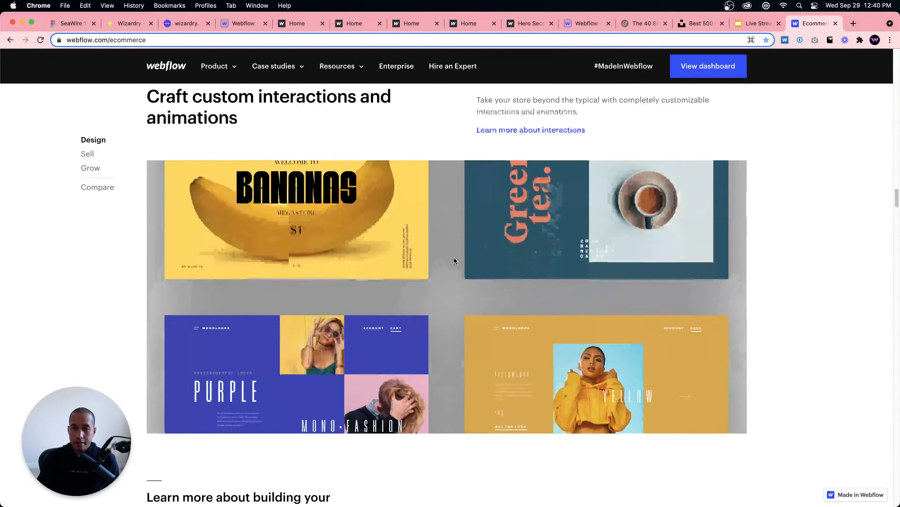
scroll(453, 260, "down", 6)
scroll(454, 260, "up", 9)
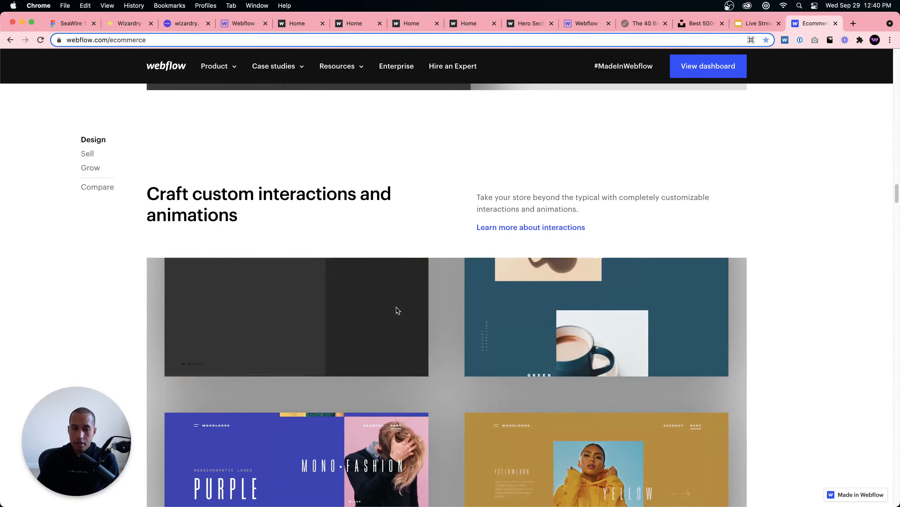
scroll(396, 310, "down", 3)
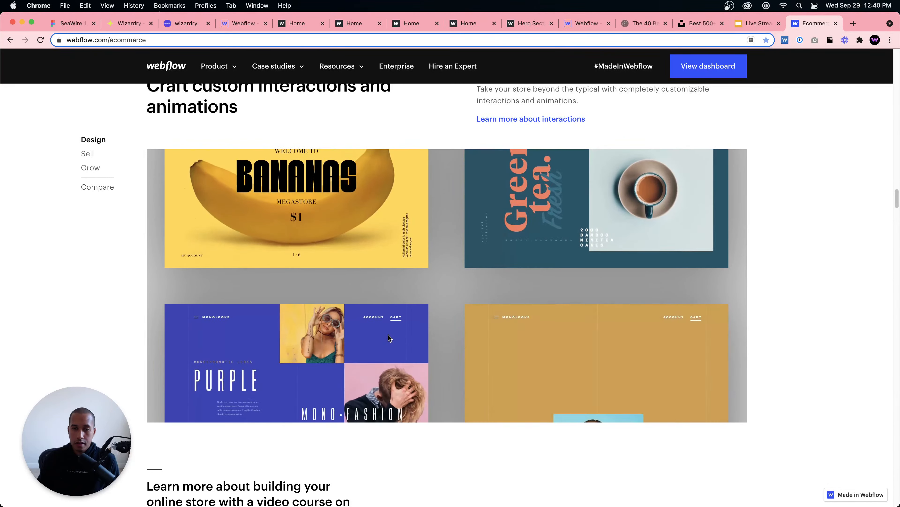
- Examine the Sell section's scroll effects down to the "Offer custom delivery options" graphic
scroll(388, 335, "down", 4)
scroll(389, 333, "down", 15)
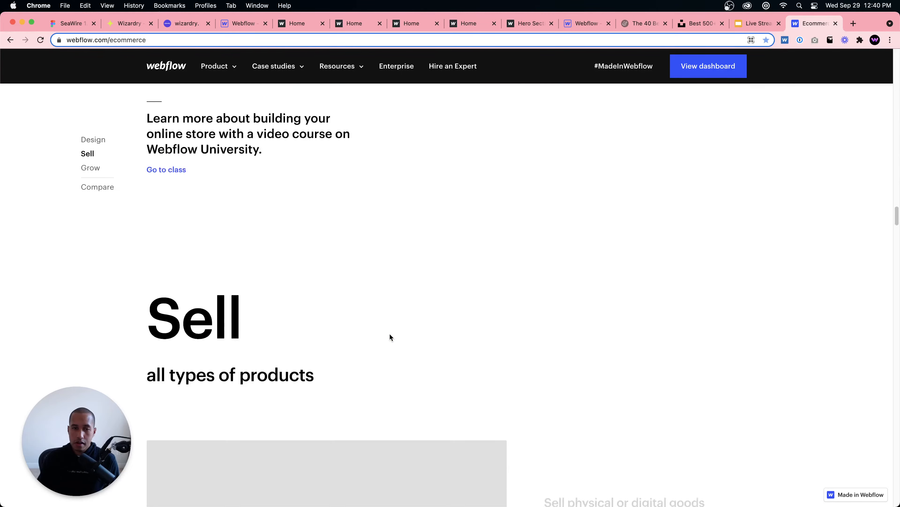
scroll(391, 336, "down", 20)
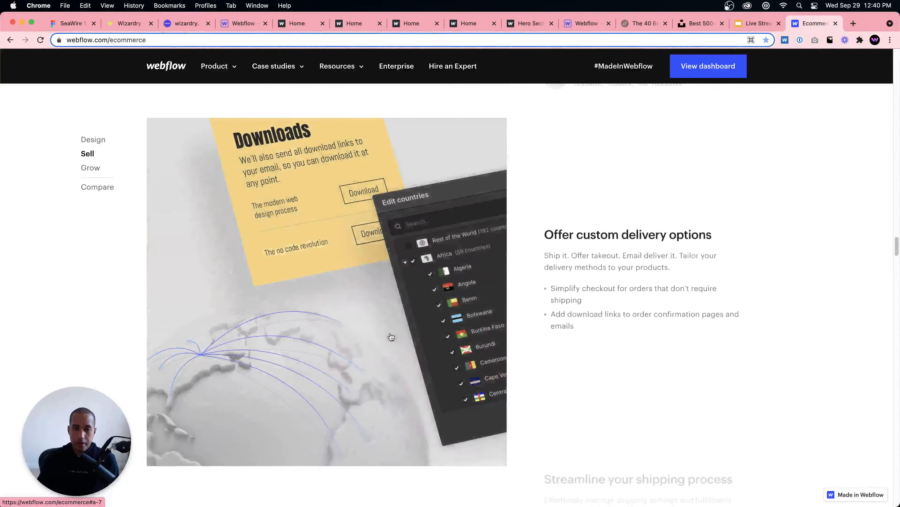
- Look through the Grow, Compare Webflow and All features sections of the Webflow Ecommerce page
scroll(392, 335, "down", 20)
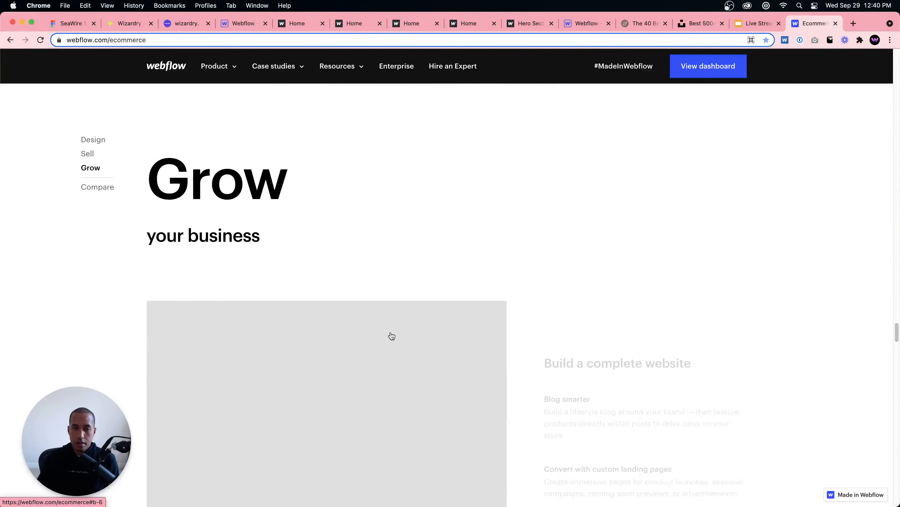
scroll(392, 336, "down", 20)
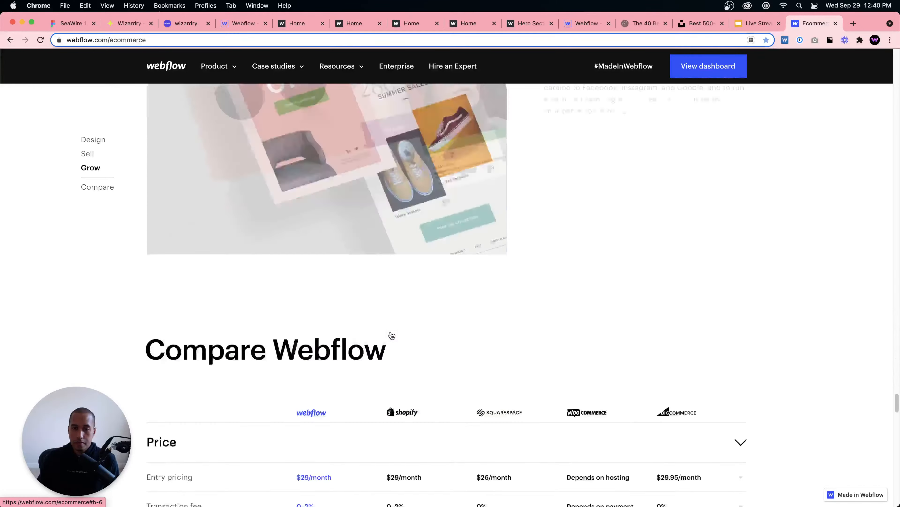
scroll(391, 335, "up", 15)
scroll(391, 335, "up", 10)
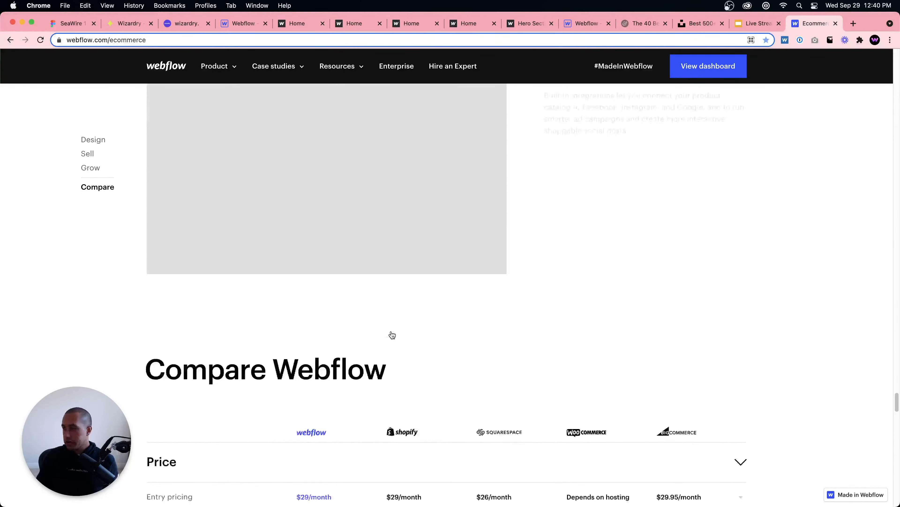
scroll(391, 335, "down", 20)
scroll(390, 327, "down", 20)
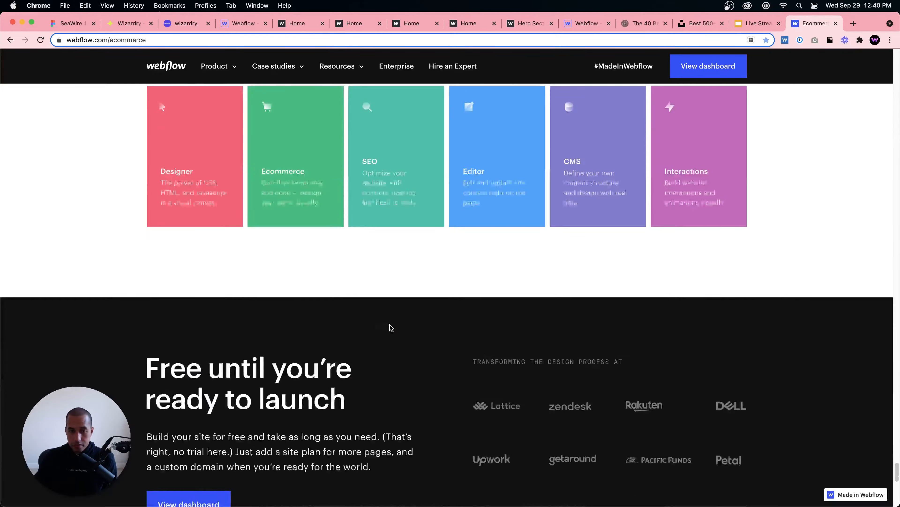
scroll(392, 323, "up", 20)
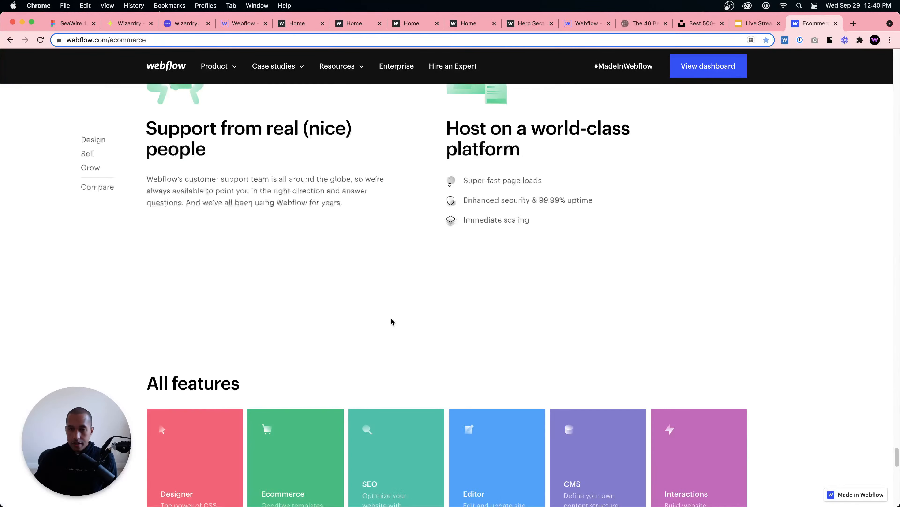
scroll(393, 321, "up", 20)
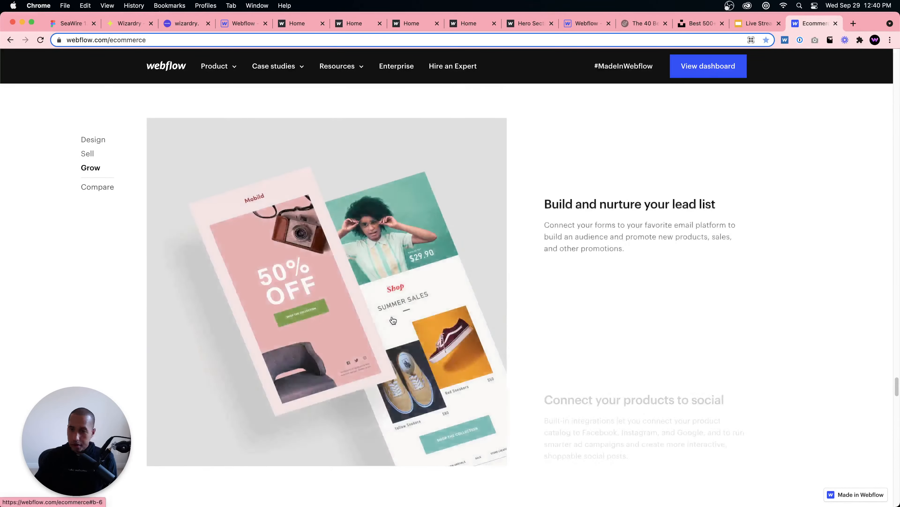
scroll(399, 313, "up", 15)
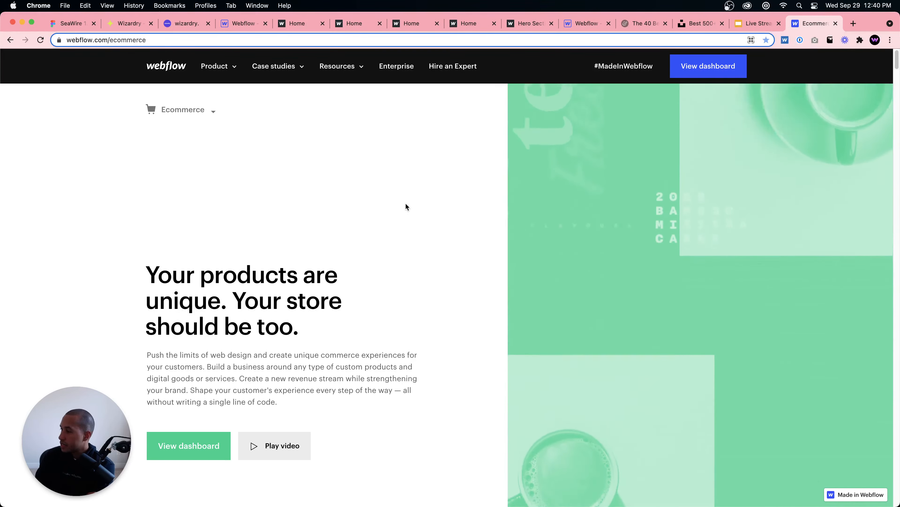
- Examine the Ecommerce page's hero and the store showcase under "Create end-to-end customer experiences" as layout references
scroll(406, 204, "down", 10)
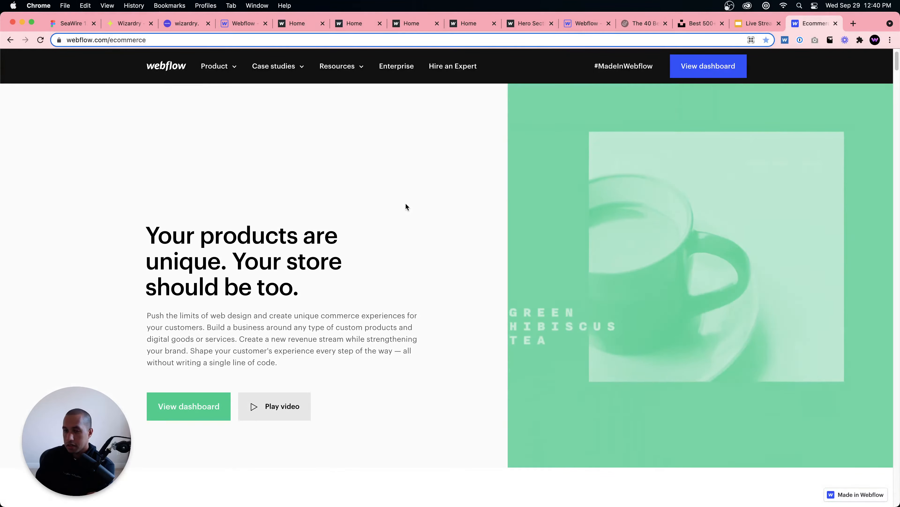
scroll(406, 206, "down", 15)
scroll(406, 206, "up", 4)
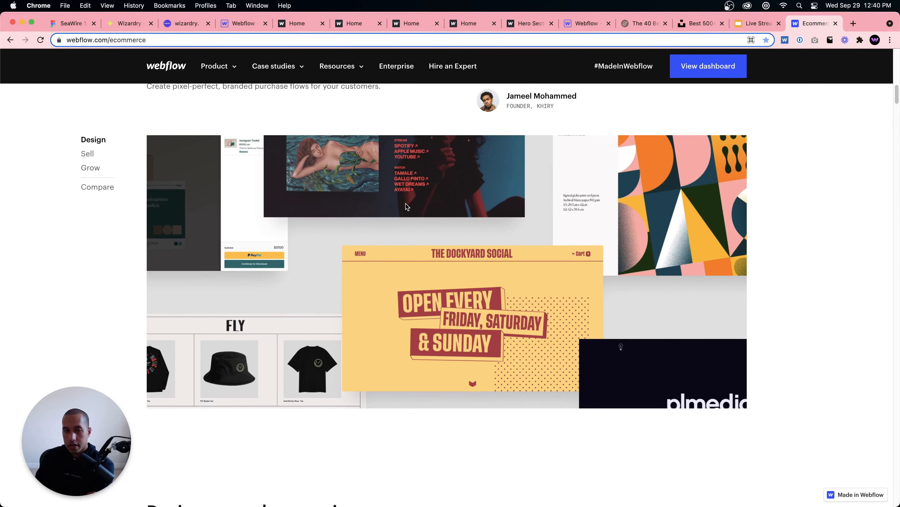
scroll(407, 207, "up", 1)
scroll(406, 207, "down", 10)
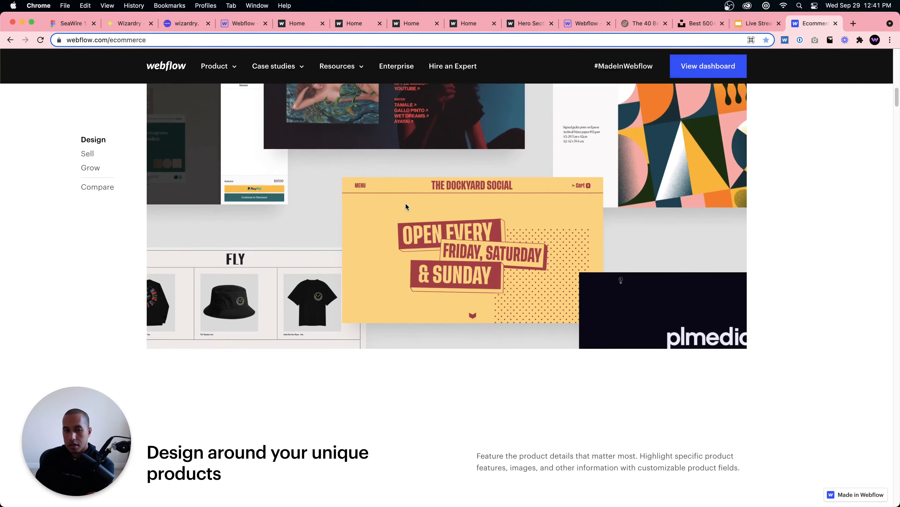
scroll(406, 207, "up", 9)
scroll(406, 203, "up", 1)
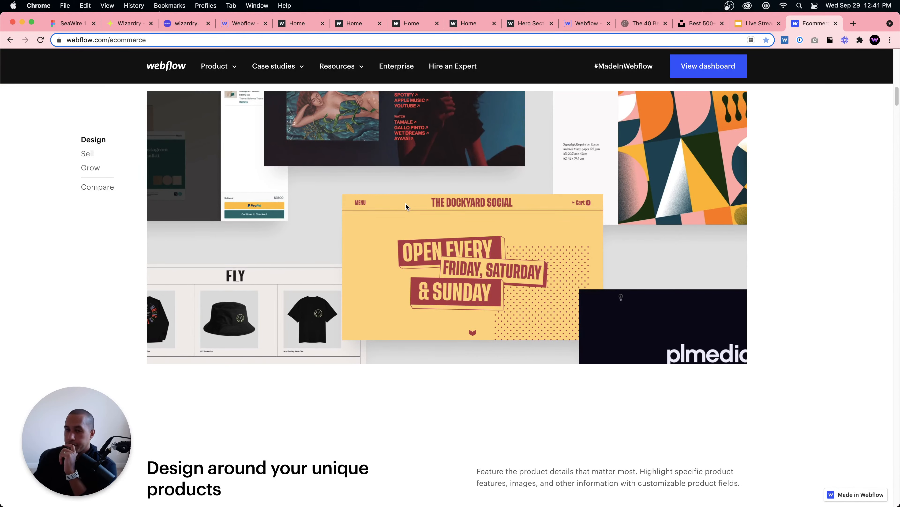
scroll(394, 215, "down", 5)
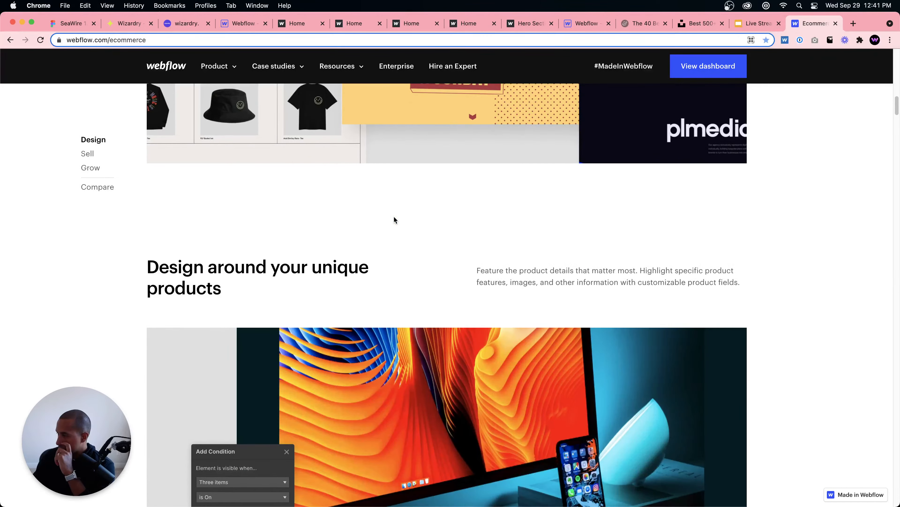
scroll(394, 220, "down", 12)
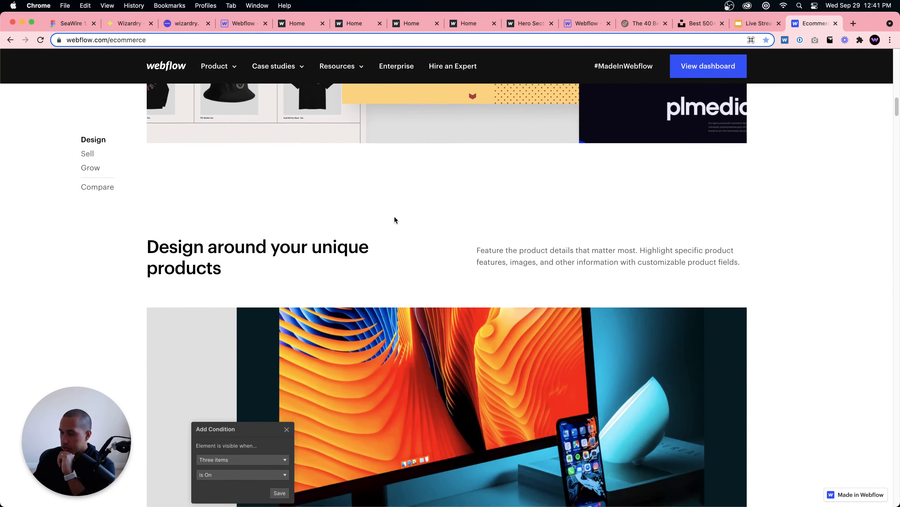
scroll(393, 216, "down", 20)
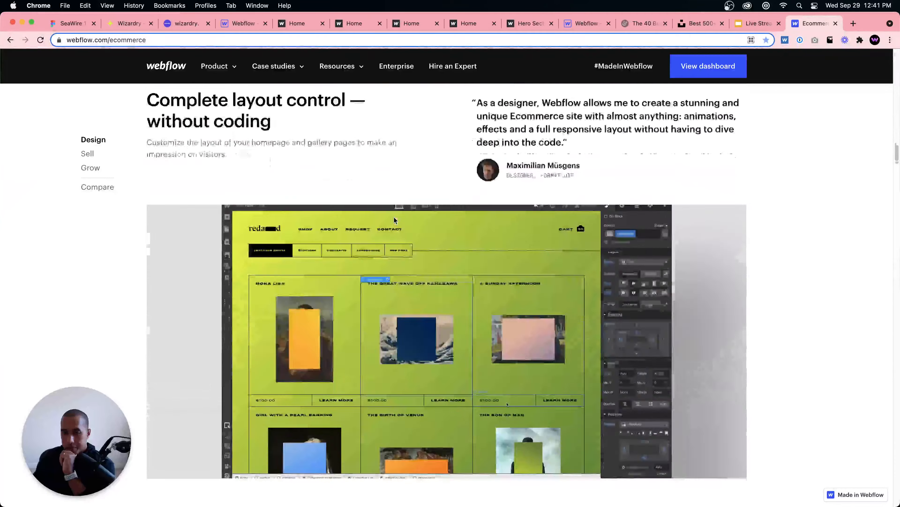
scroll(394, 217, "up", 20)
scroll(393, 222, "up", 15)
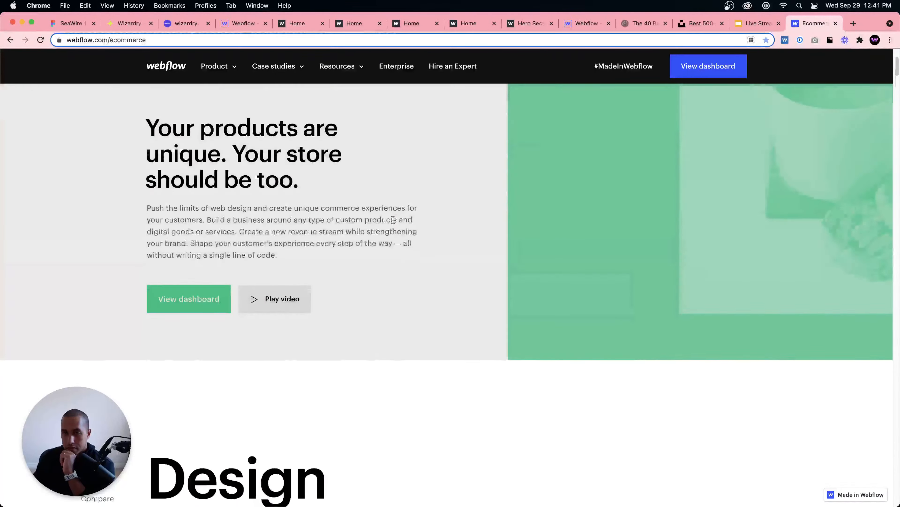
scroll(394, 221, "down", 10)
scroll(393, 222, "up", 1)
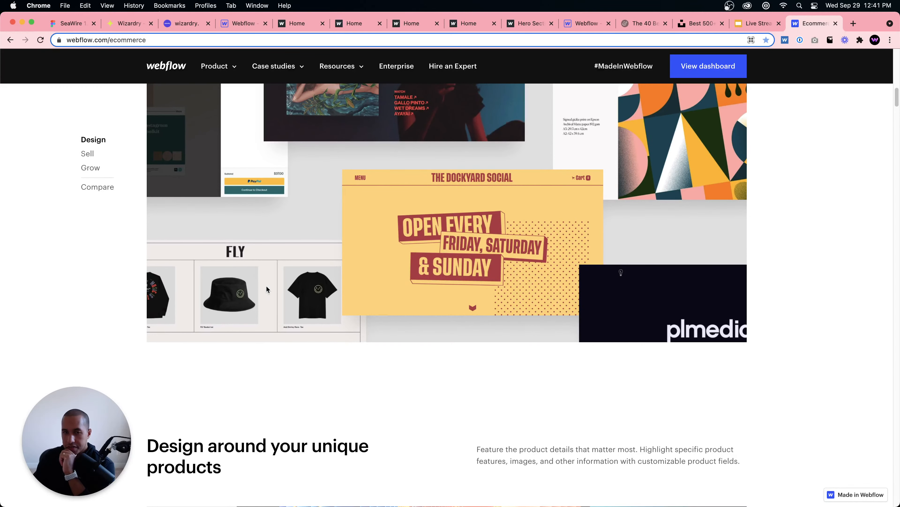
scroll(296, 280, "up", 6)
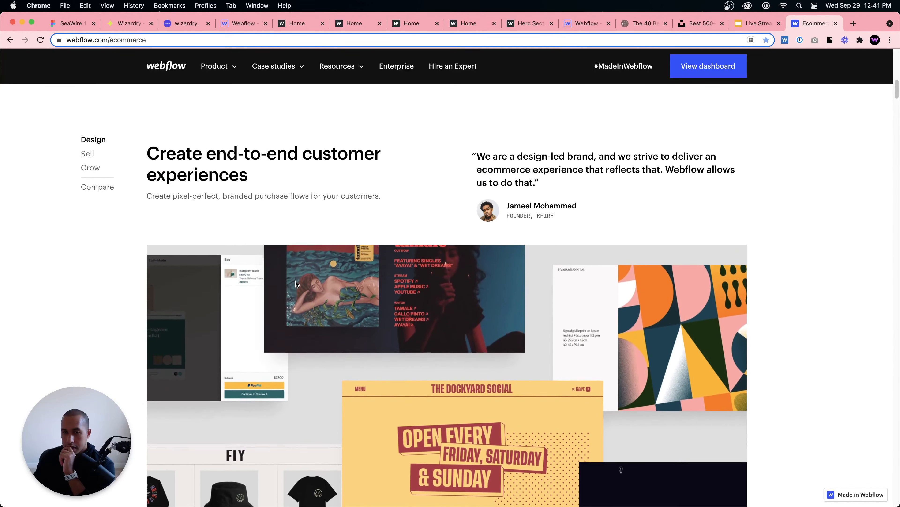
scroll(296, 281, "up", 5)
scroll(295, 281, "down", 6)
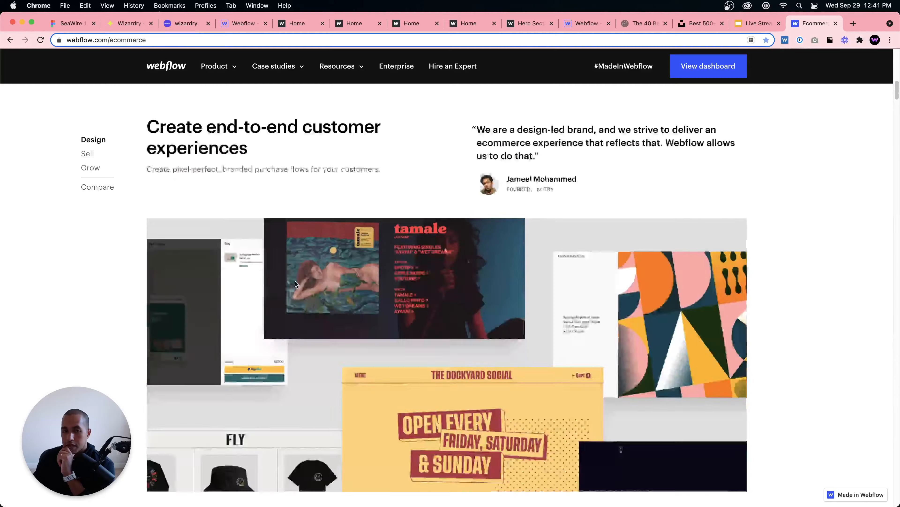
- Examine the Design section's blocks from "Design around your unique products" through "Customize transactional emails"
scroll(295, 282, "down", 11)
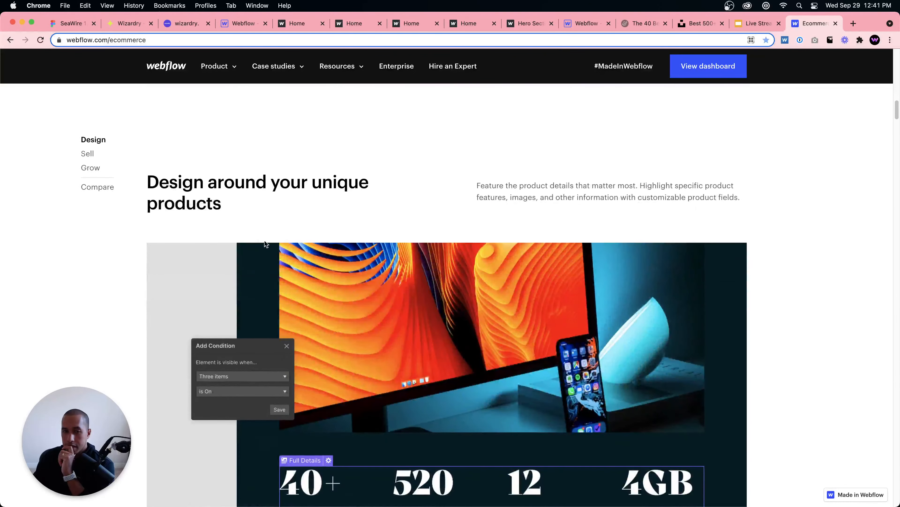
left_click_drag(223, 210, 137, 183)
left_click(177, 183)
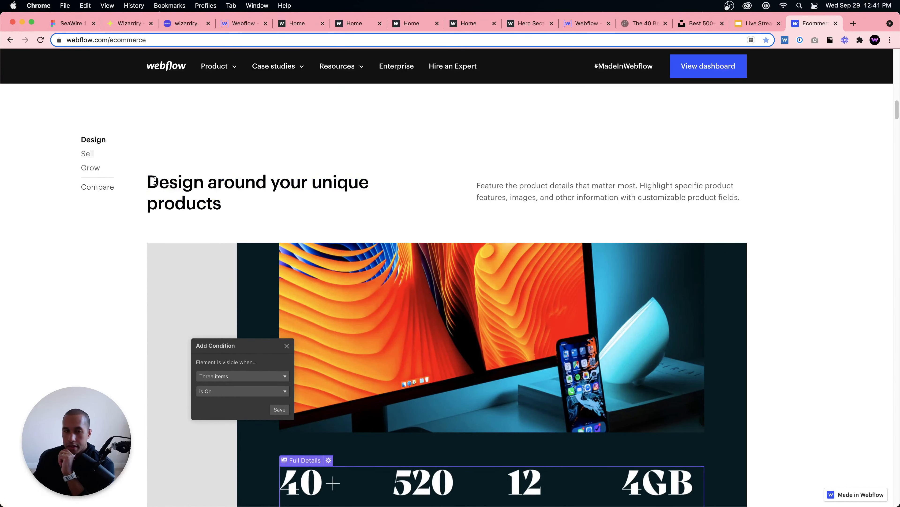
left_click_drag(199, 192, 232, 203)
left_click(233, 204)
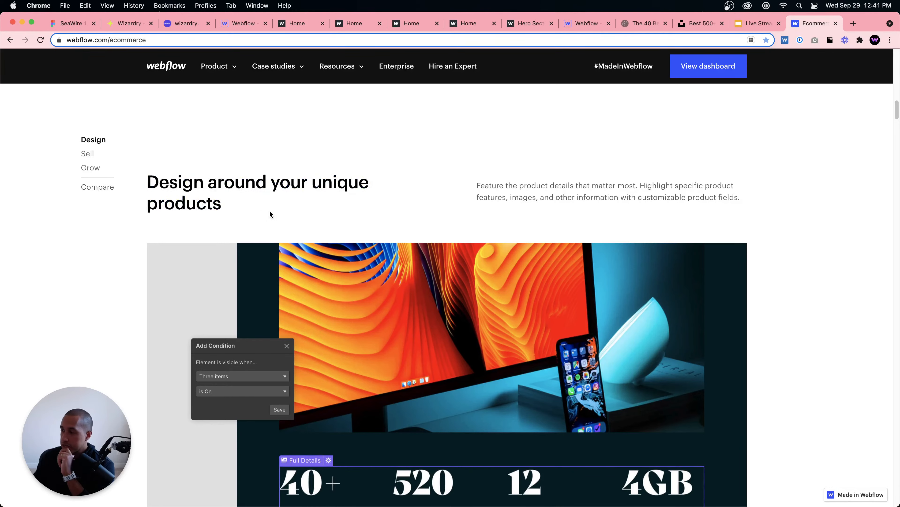
scroll(266, 216, "down", 10)
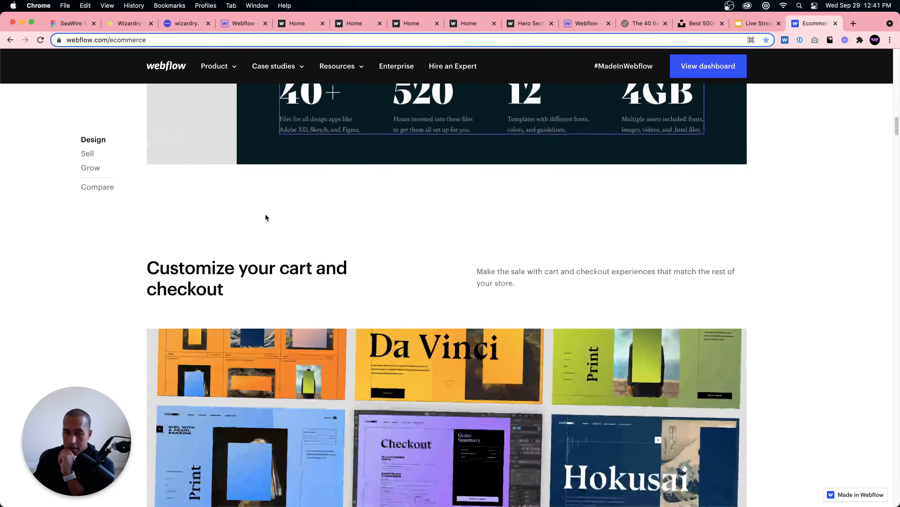
scroll(266, 215, "up", 11)
scroll(305, 253, "down", 3)
scroll(305, 253, "down", 6)
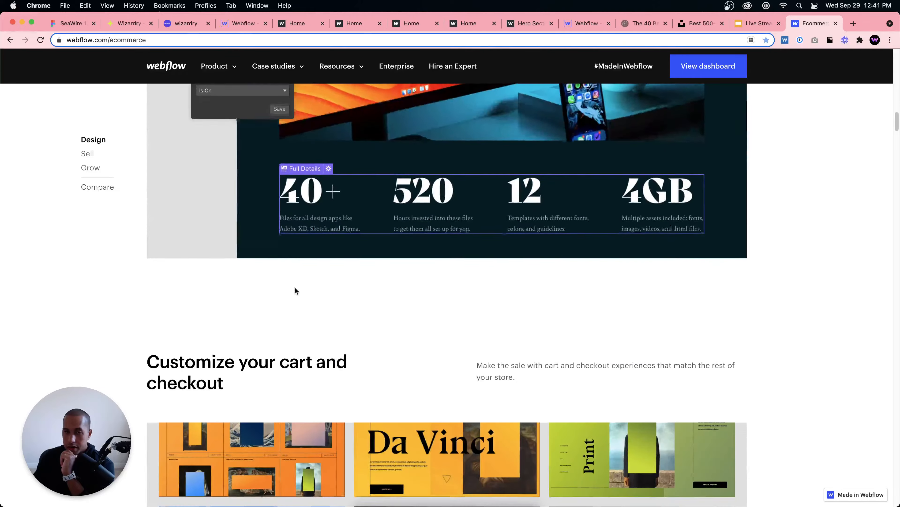
scroll(280, 373, "down", 20)
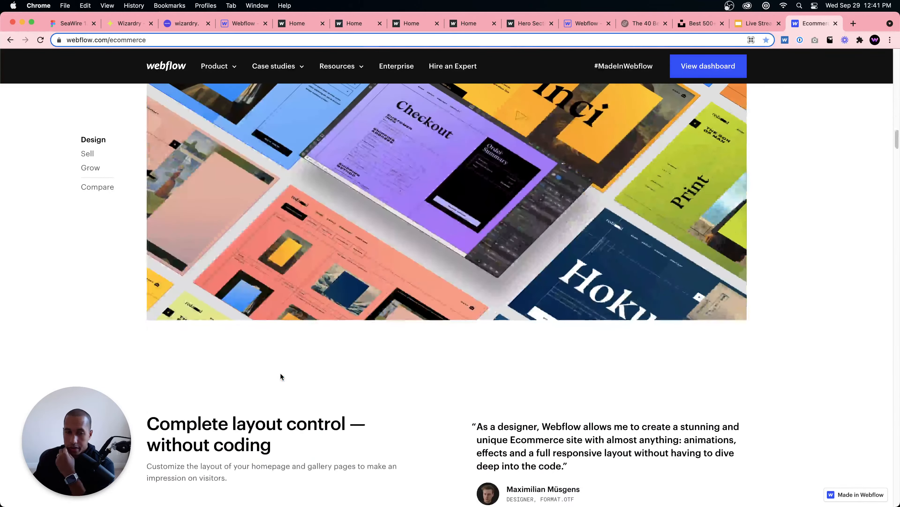
scroll(295, 239, "down", 8)
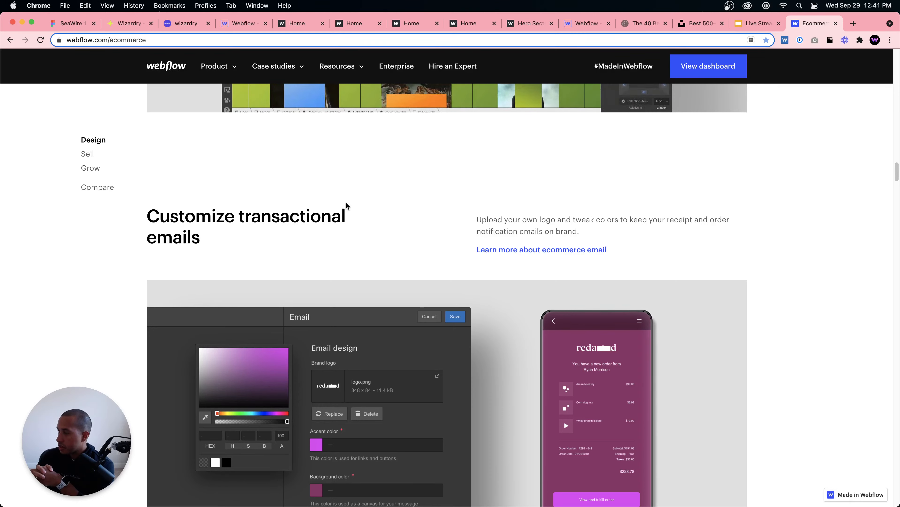
- Switch to the Webflow Designer project, show the mobile portrait breakpoint and select the first image slide in the slider
left_click(243, 23)
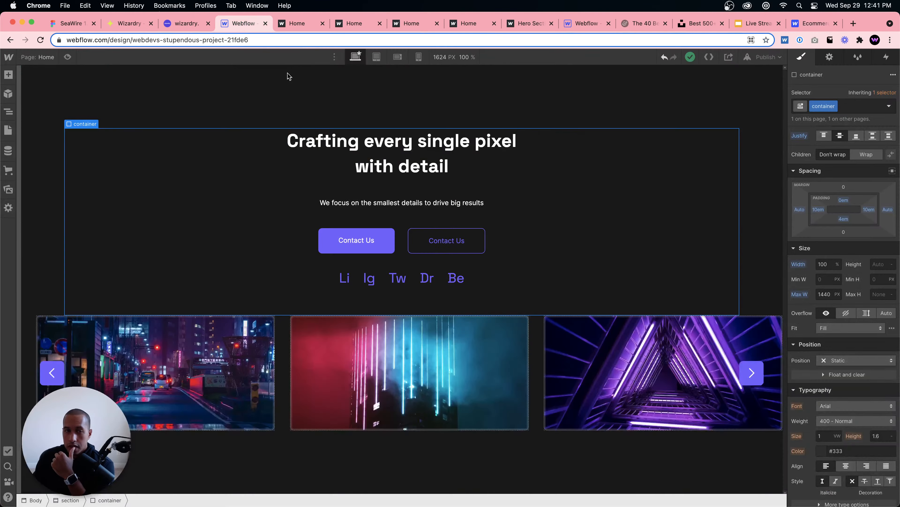
left_click(419, 57)
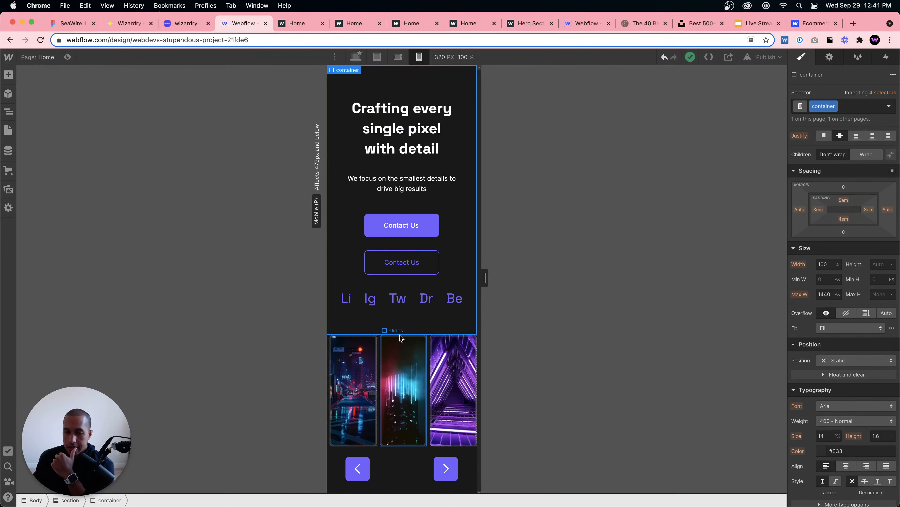
left_click(368, 406)
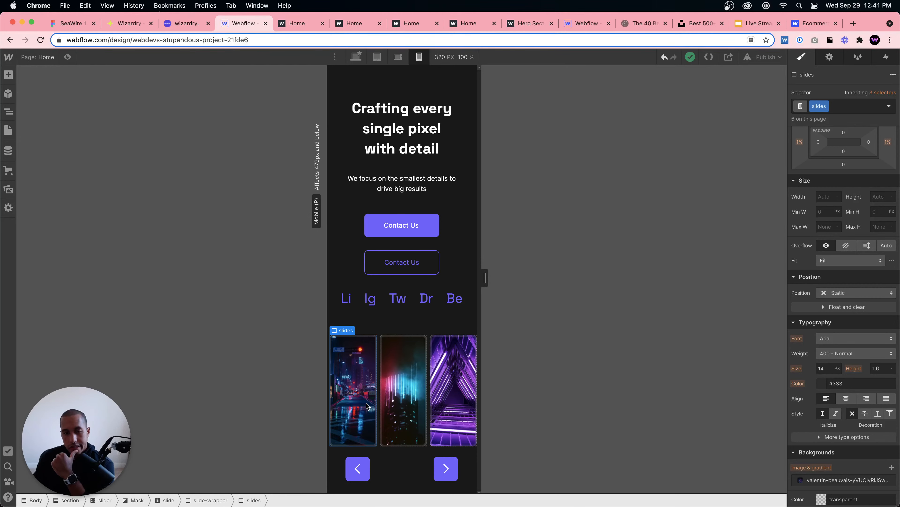
- Hide the second and third image slides of the first slide on mobile portrait by setting their display to none
left_click(419, 384)
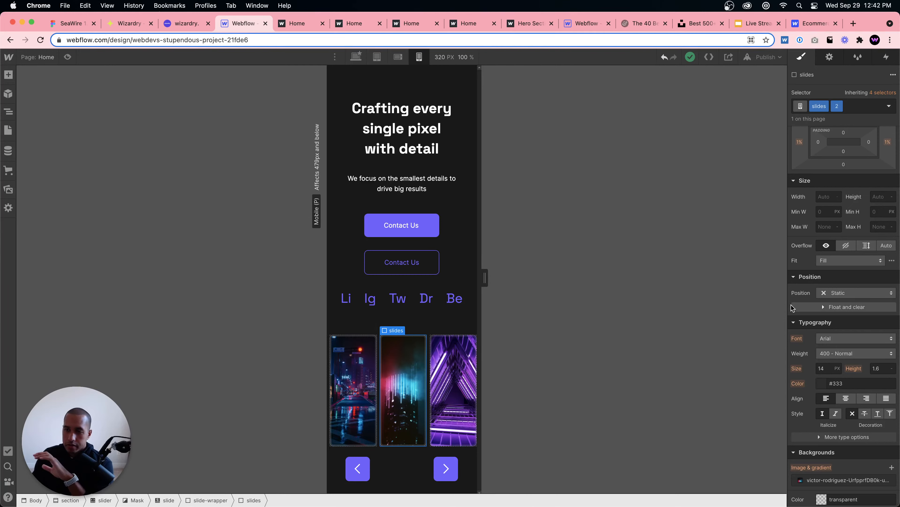
scroll(812, 294, "up", 5)
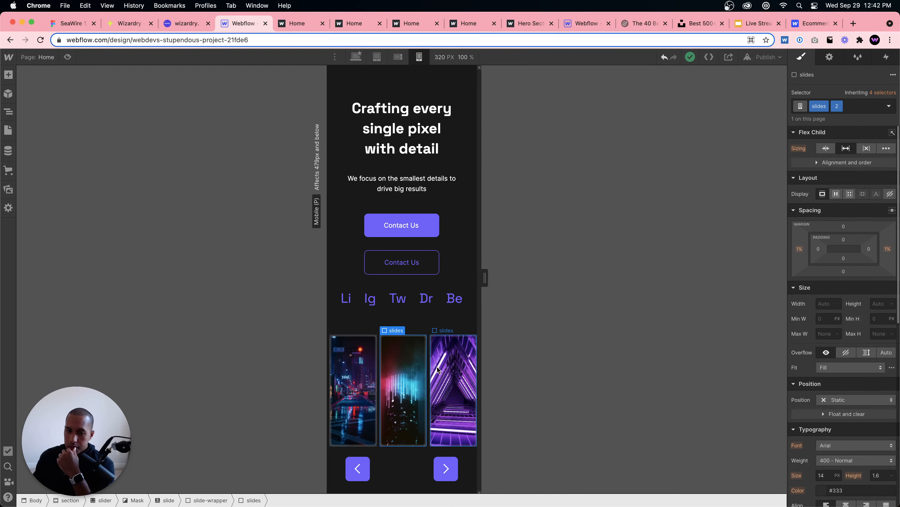
left_click(891, 194)
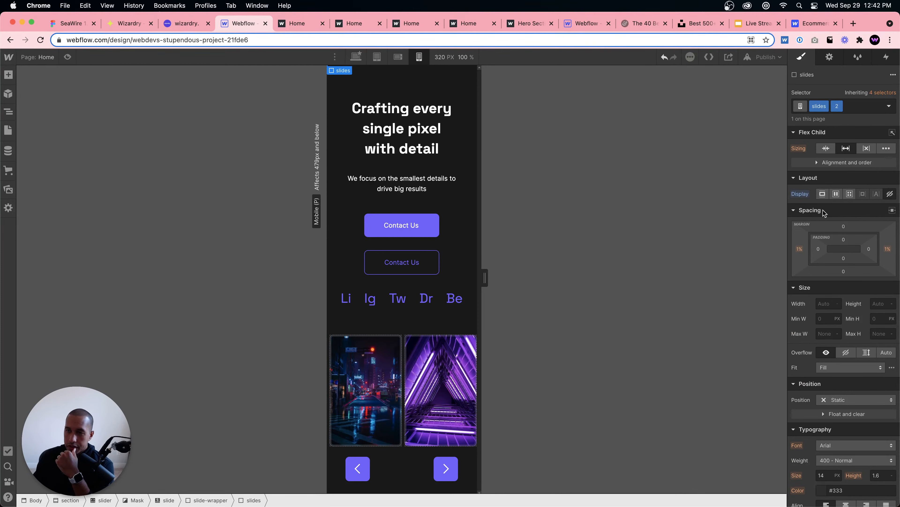
left_click(890, 193)
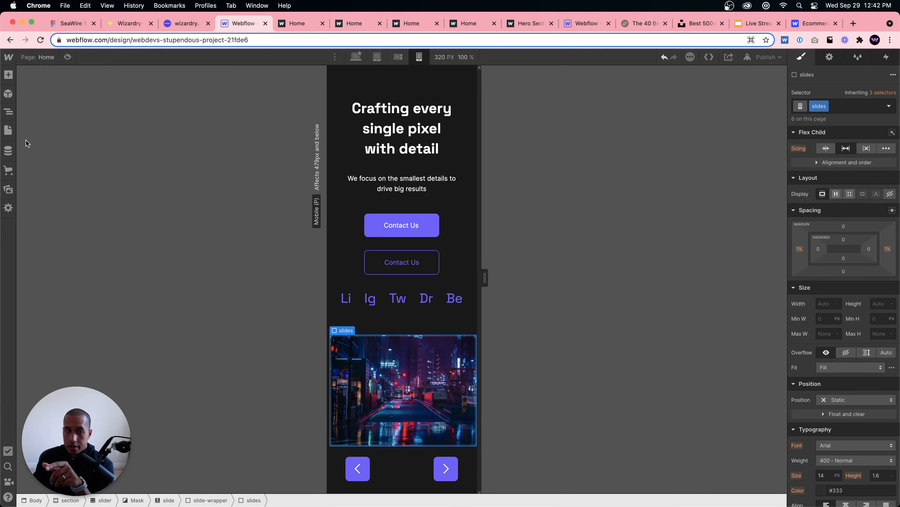
- Select the hidden second image slide in the element tree and set its display to block
left_click(8, 112)
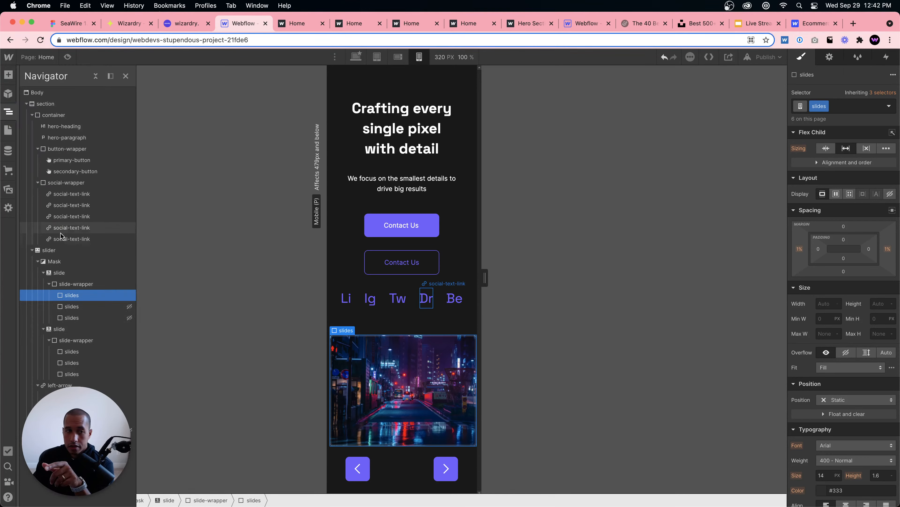
left_click(78, 307)
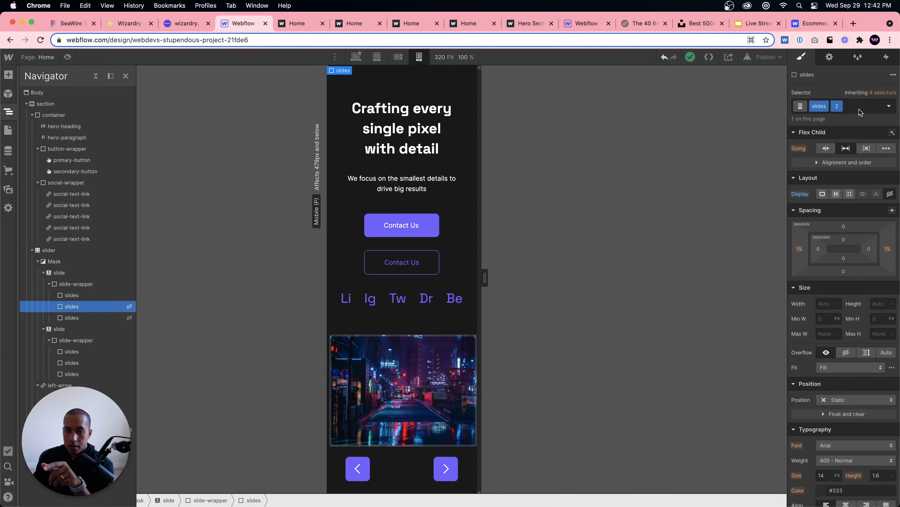
left_click(823, 194)
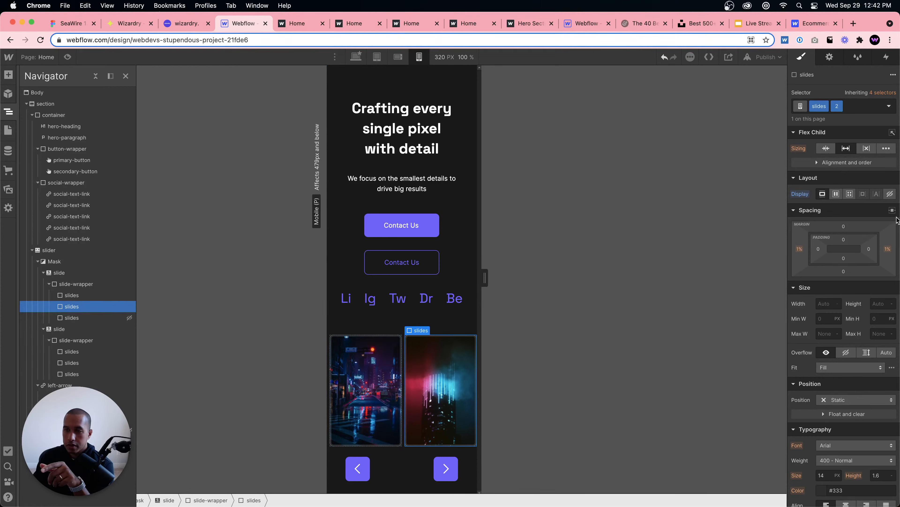
- On mobile portrait, set display to none for the first slide's second image and the second slide's second and third images
left_click(890, 193)
left_click(71, 328)
left_click(72, 351)
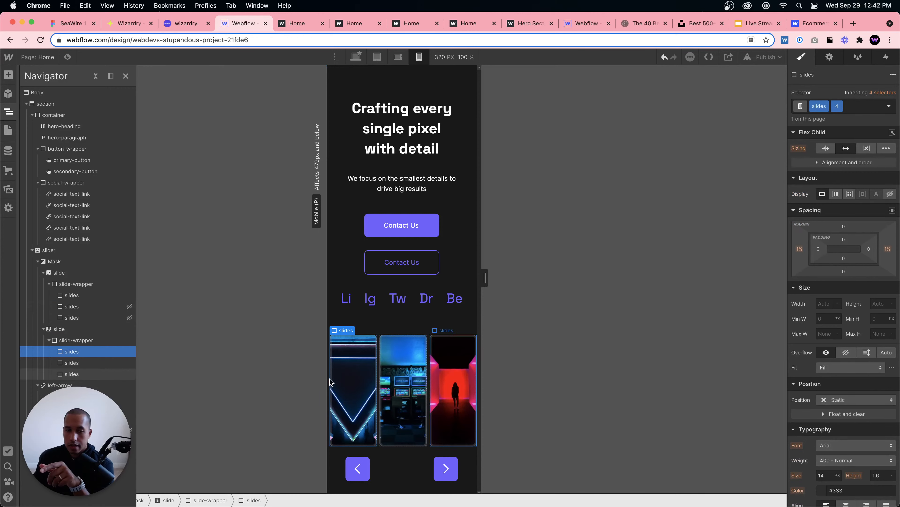
left_click(72, 363)
left_click(889, 193)
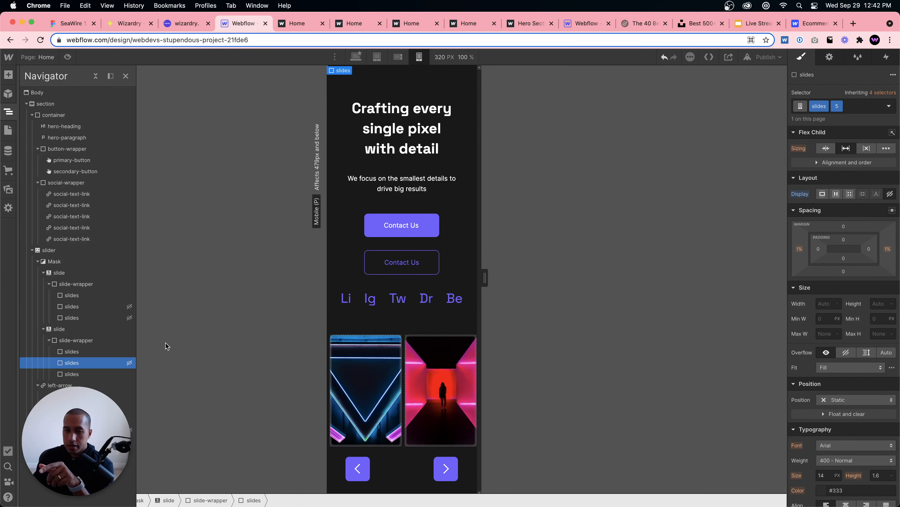
left_click(128, 374)
left_click(890, 194)
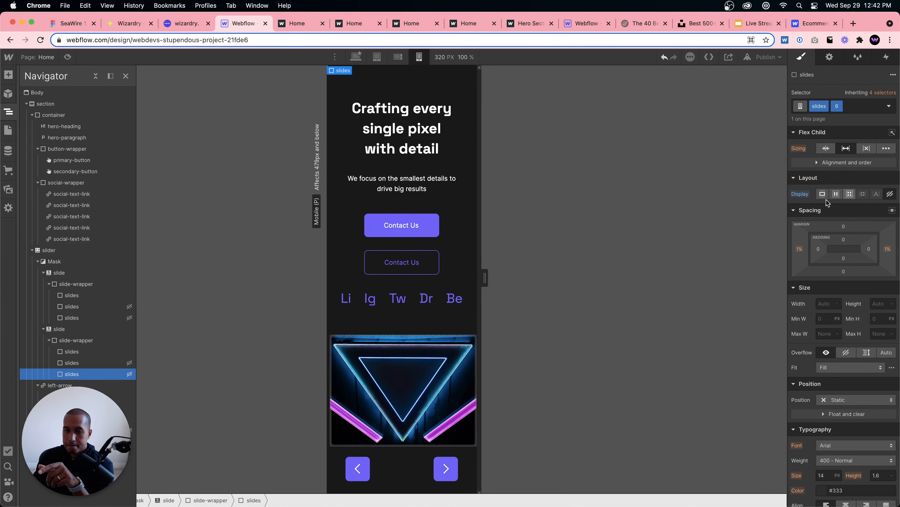
- Collapse both slides in the element tree and duplicate the second slide four times within the slider mask
left_click(43, 328)
left_click(43, 273)
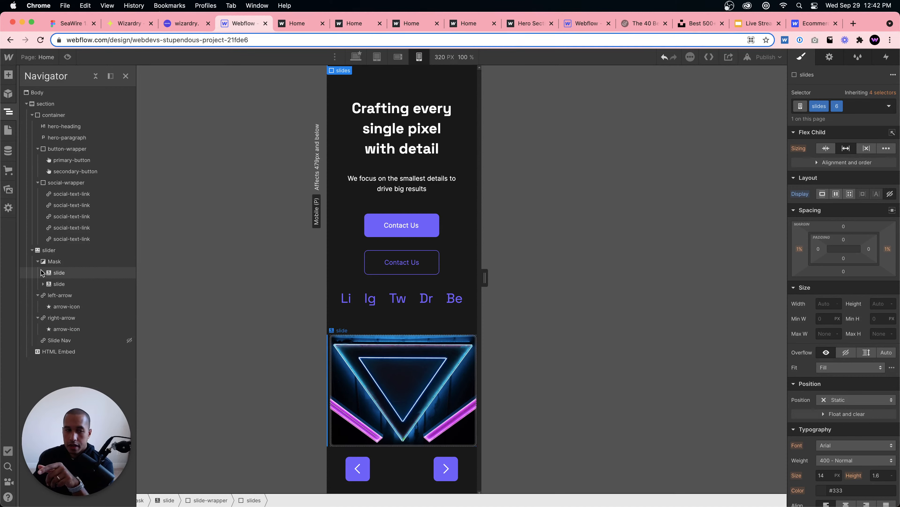
left_click(56, 284)
key("super+d")
key("super+d")
key("super+d")
key("super+d")
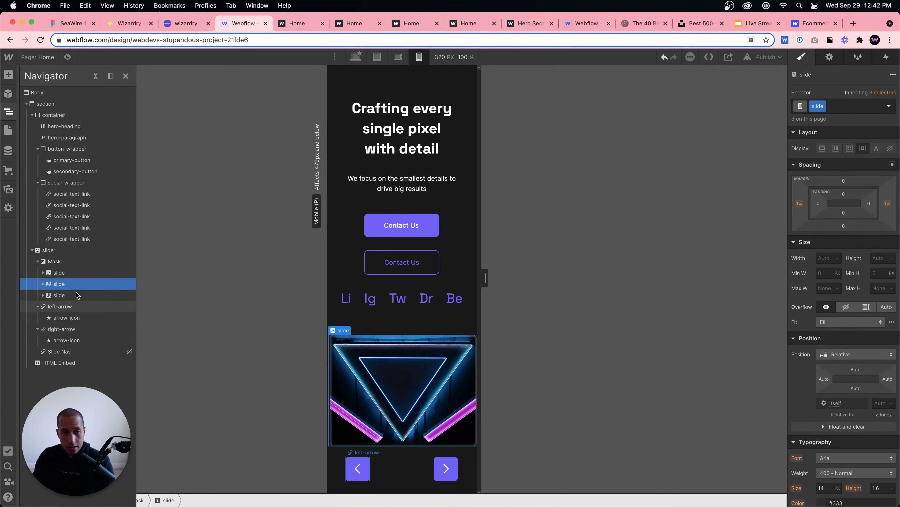
- Examine the third slide's nested images and compare them across the tablet, mobile landscape and mobile portrait breakpoints
left_click(59, 295)
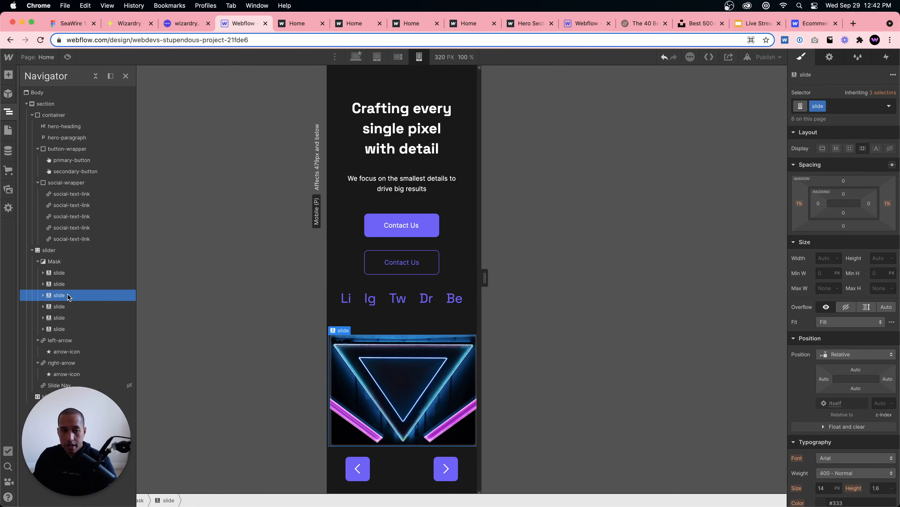
left_click(43, 295)
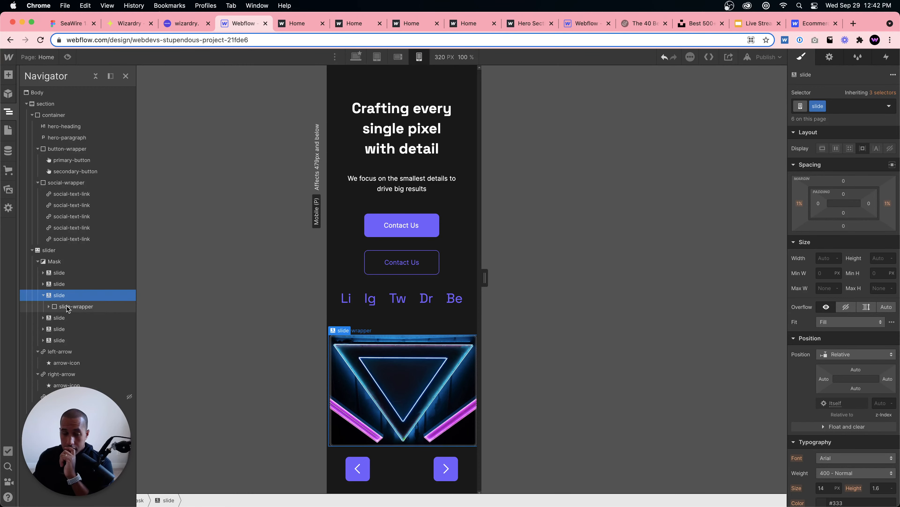
left_click(49, 306)
left_click(69, 318)
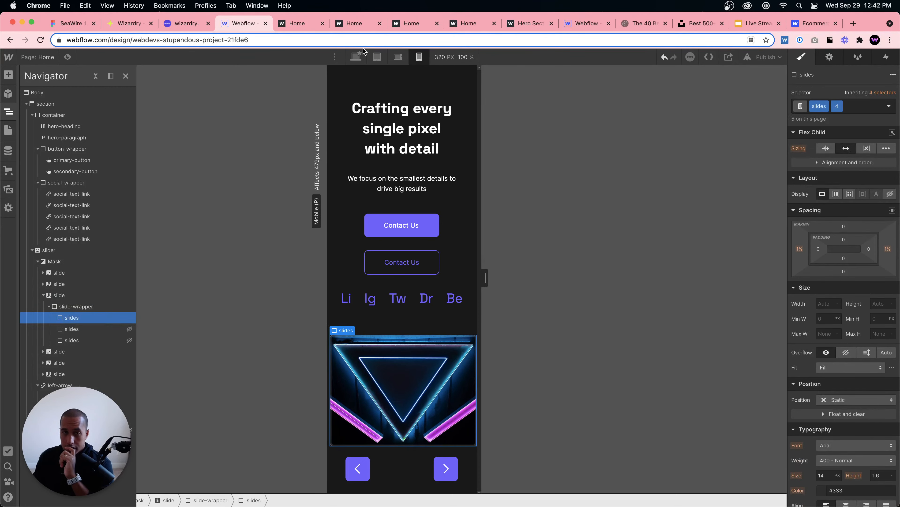
left_click(377, 57)
left_click(398, 57)
left_click(419, 57)
left_click(43, 295)
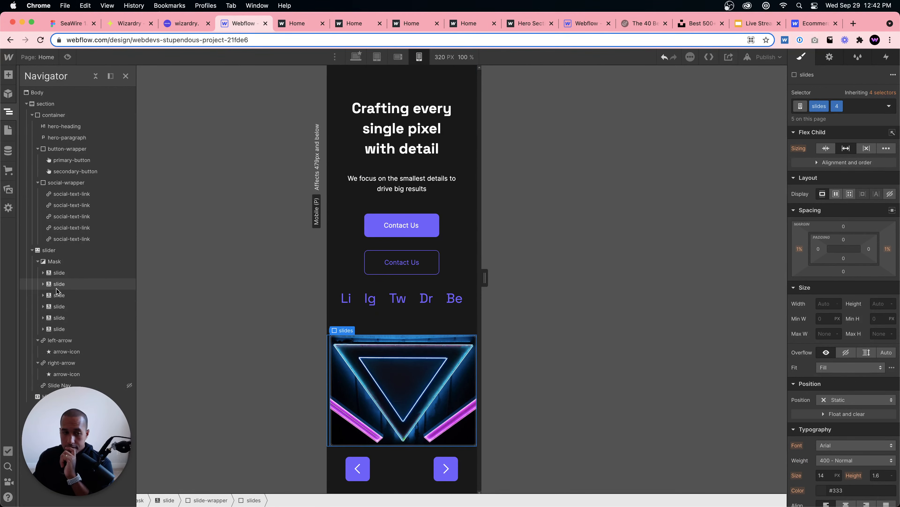
left_click(402, 58)
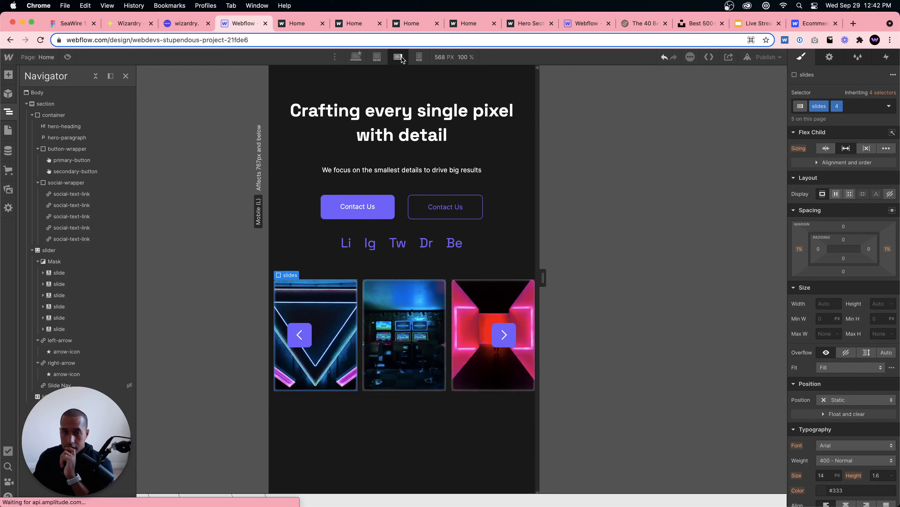
- At the desktop breakpoint, add the combo class 3 to the third slide
left_click(356, 56)
left_click(60, 295)
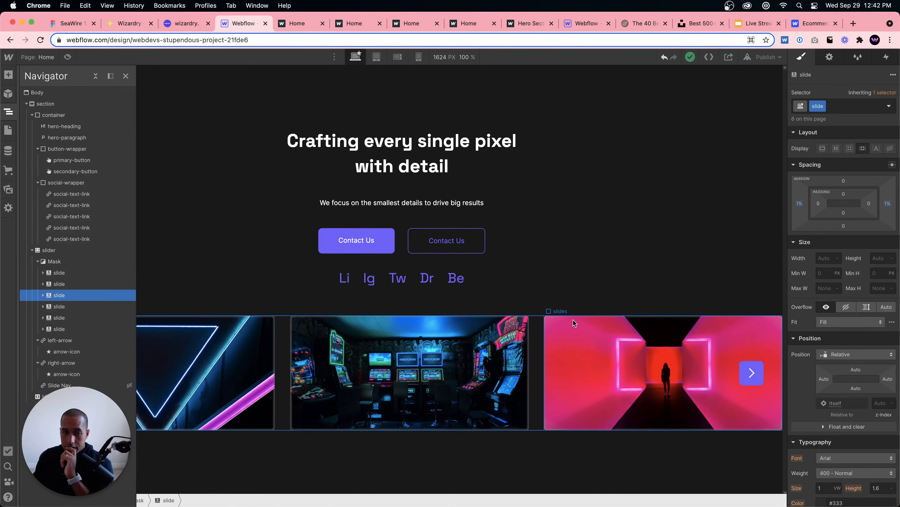
left_click(850, 105)
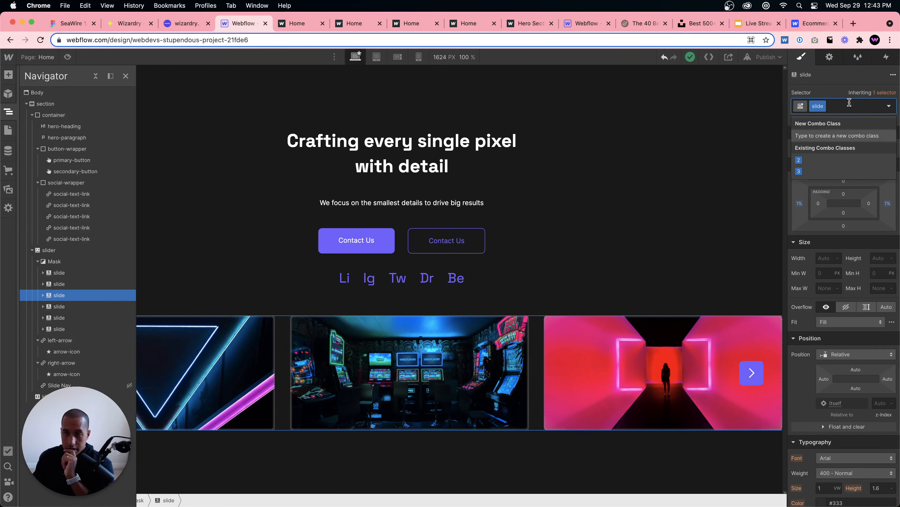
type("3")
key("Return")
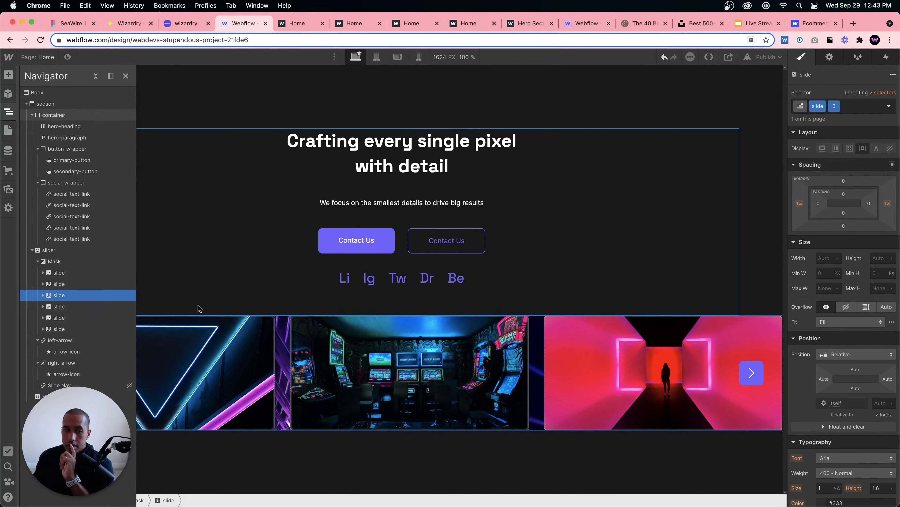
- Preview the page at desktop size and advance the slider through its slides
left_click(96, 308)
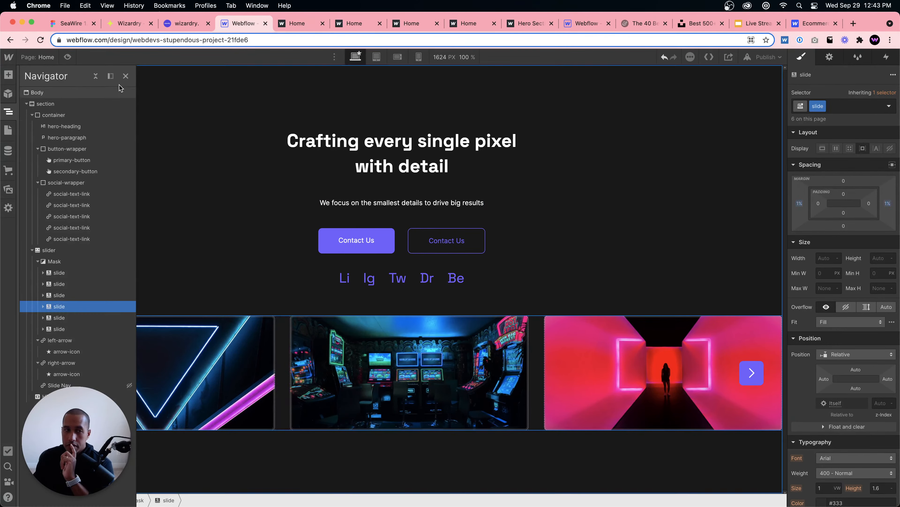
left_click(68, 57)
left_click(857, 377)
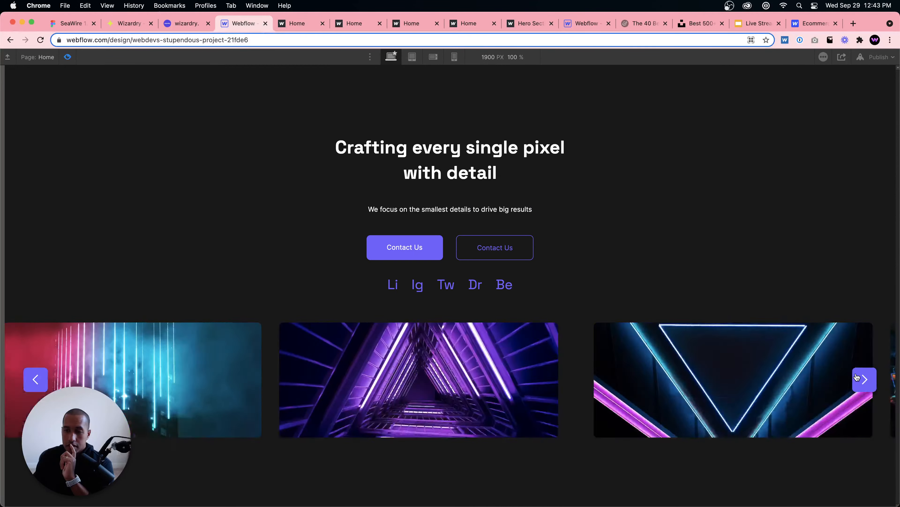
left_click(857, 378)
left_click(857, 377)
key("super+shift+p")
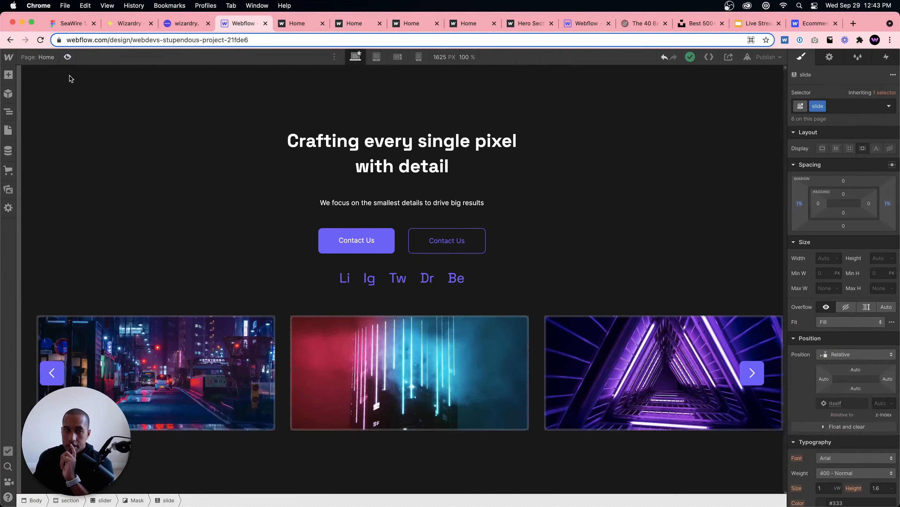
- Delete the four duplicated slides from the slider mask, keeping only the first two
left_click(8, 112)
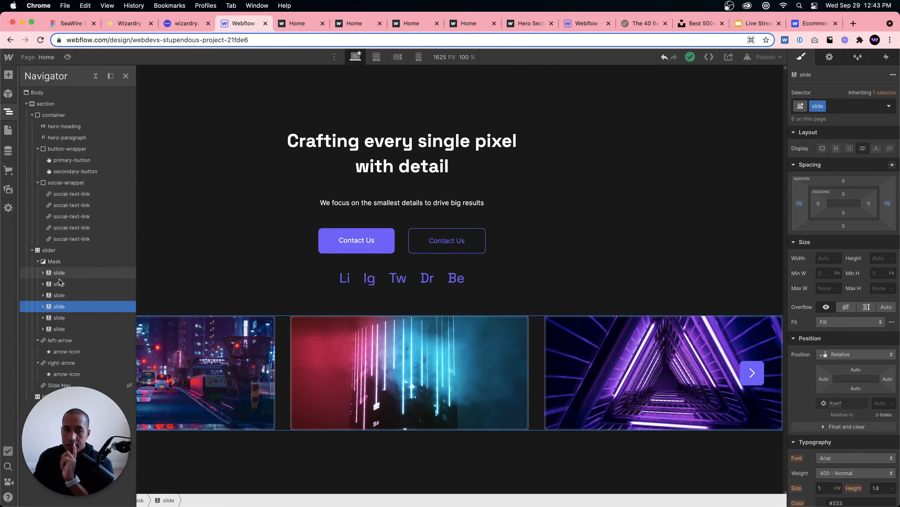
left_click(65, 294)
key("Delete")
key("Delete")
key("Delete")
key("Delete")
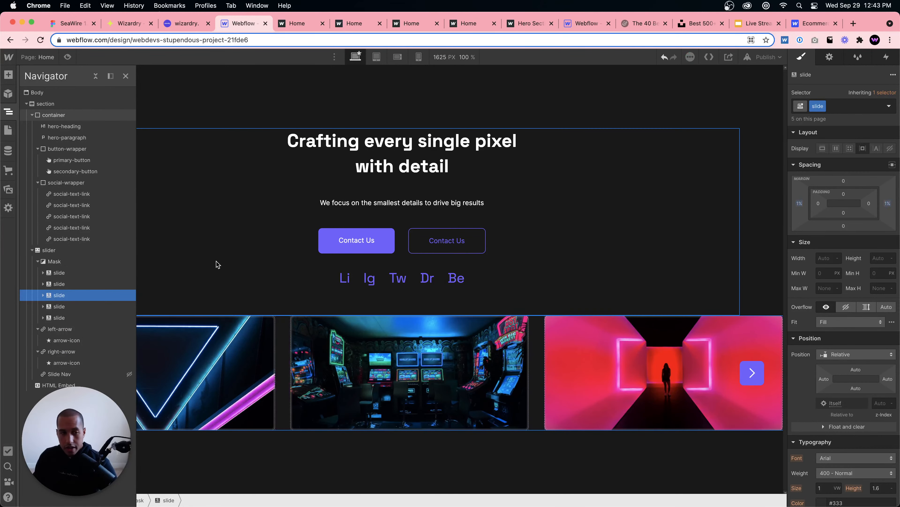
- Return to the mobile portrait breakpoint and inspect the first and second images inside the second slide
left_click(419, 57)
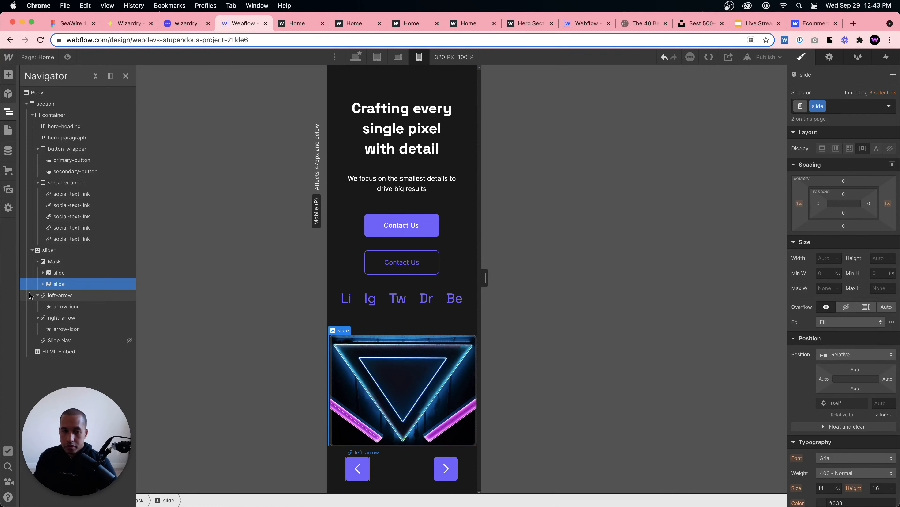
left_click(43, 284)
left_click(89, 306)
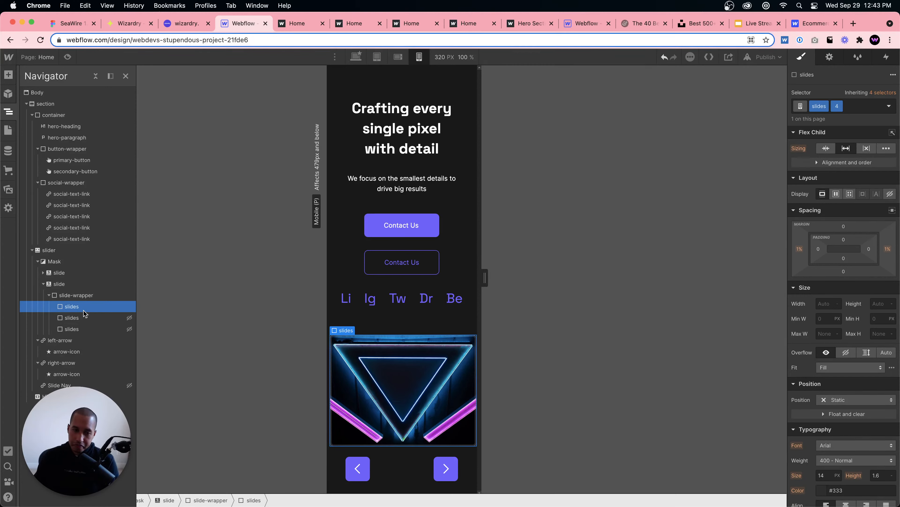
left_click(86, 319)
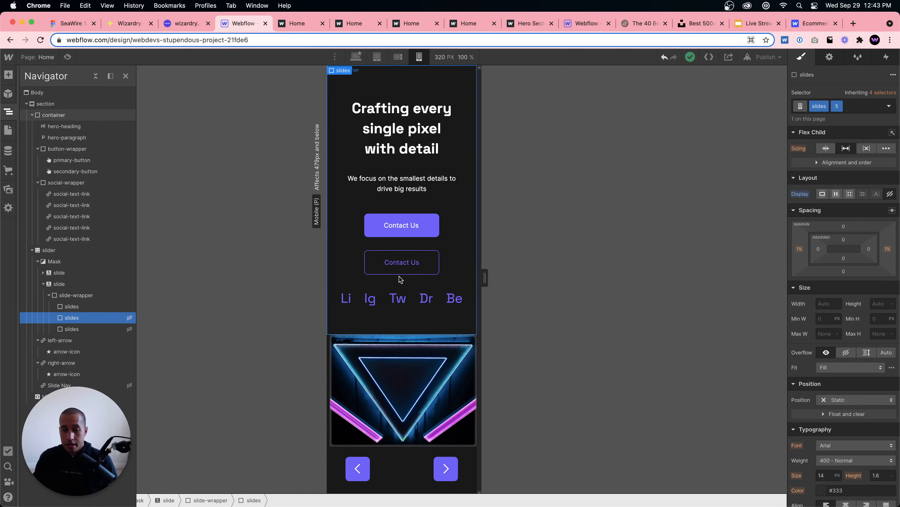
left_click(69, 310)
left_click(72, 317)
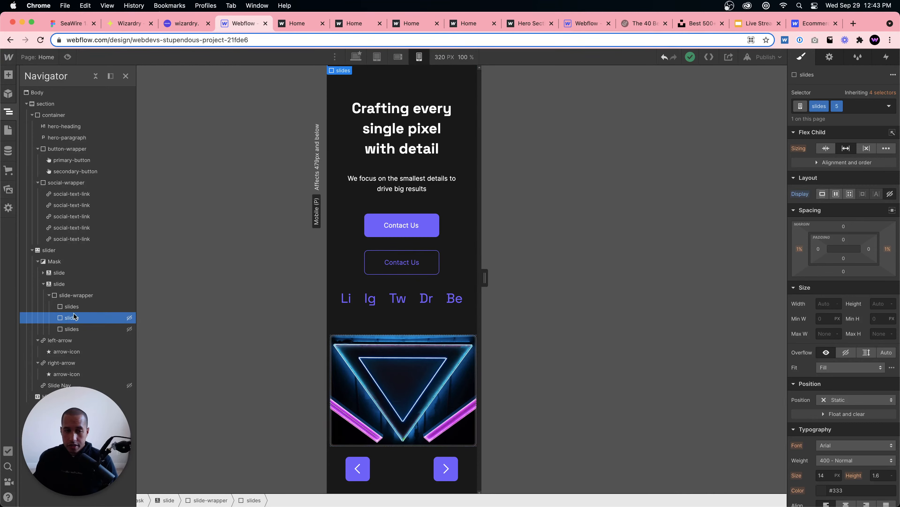
- Preview the page on mobile portrait and cycle the slider repeatedly with its next arrow
left_click(69, 57)
left_click(491, 467)
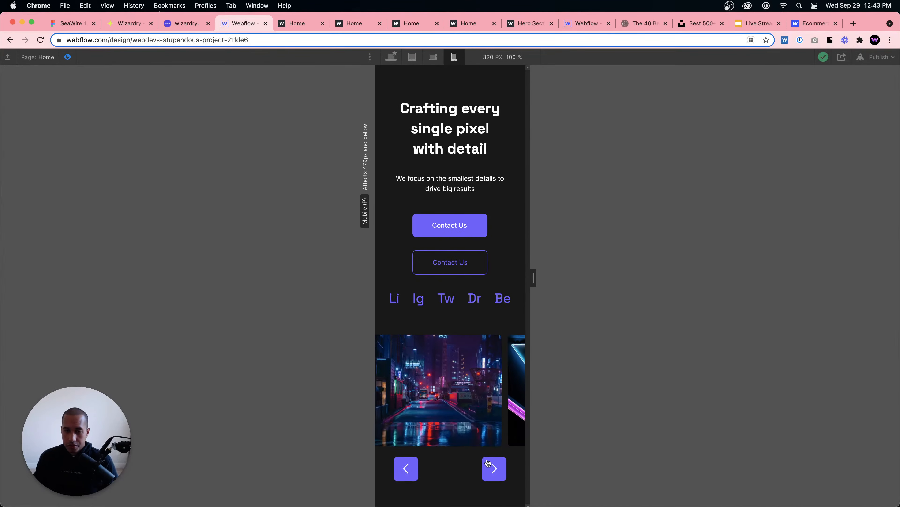
left_click(490, 468)
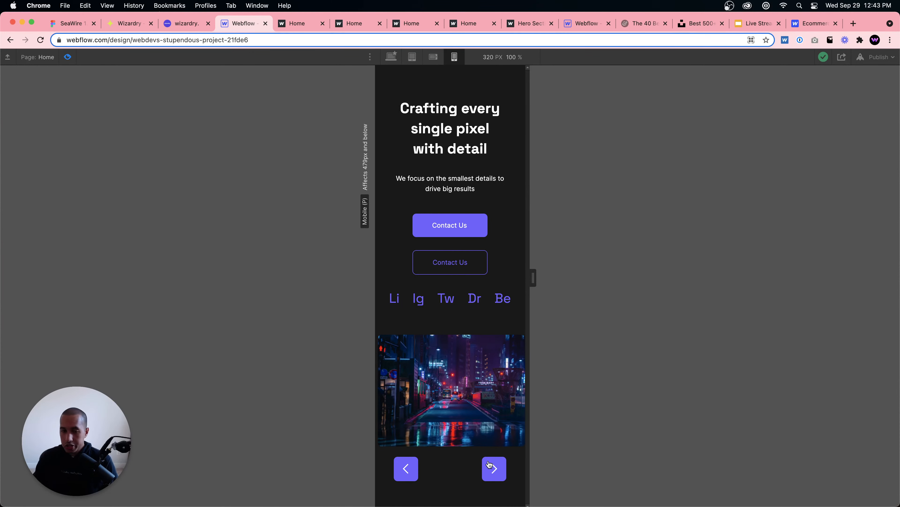
left_click(490, 467)
left_click(490, 467)
left_click(490, 465)
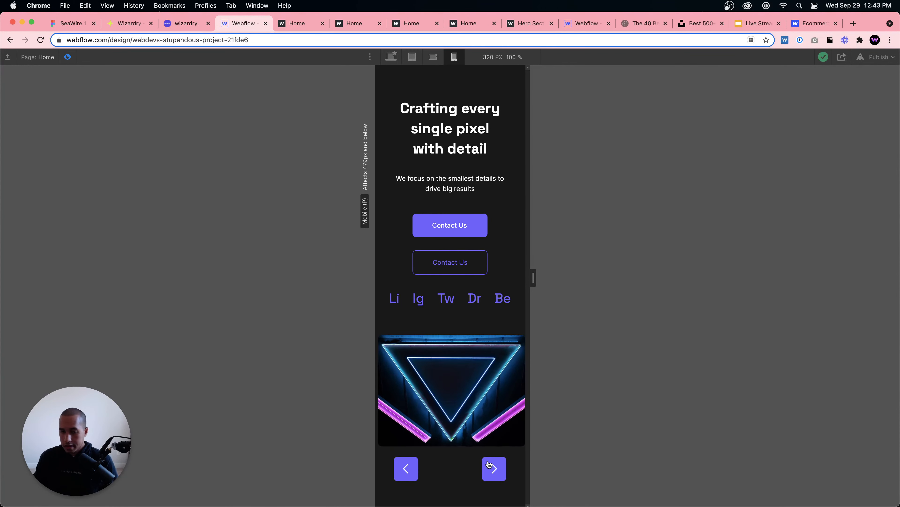
left_click(502, 479)
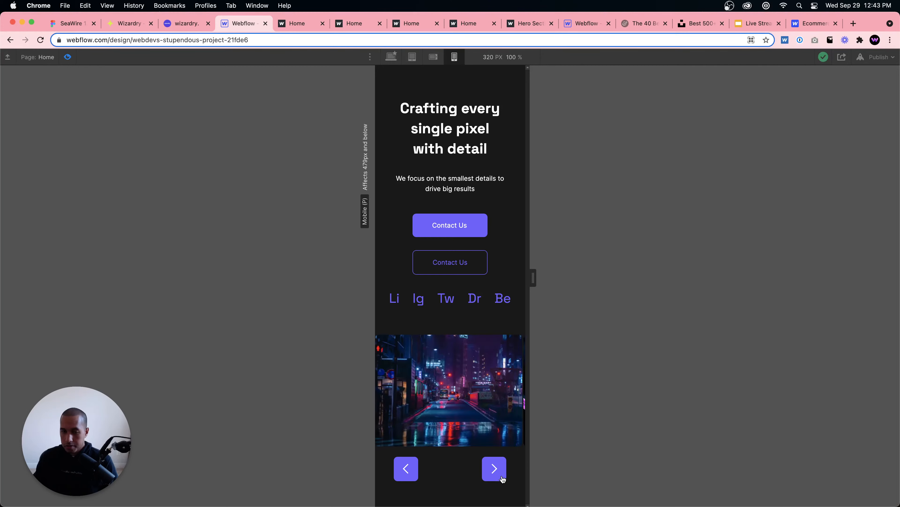
left_click(503, 479)
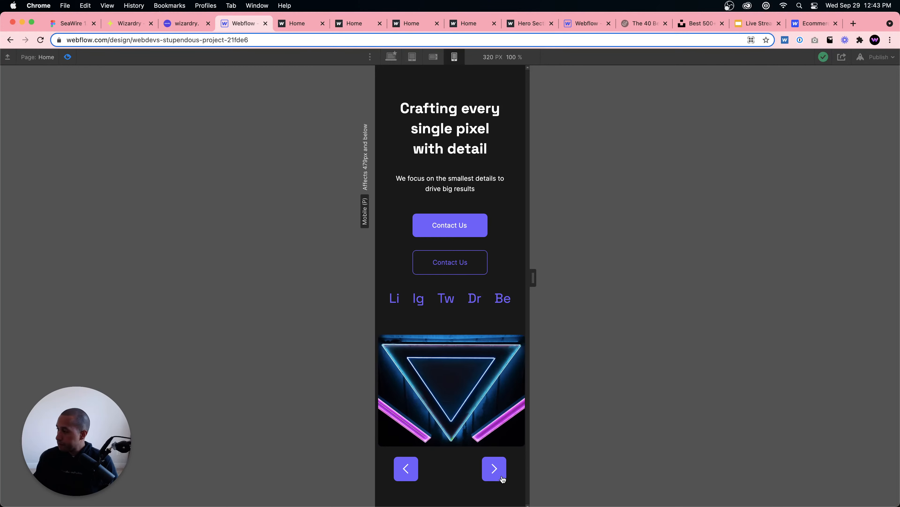
left_click(68, 57)
- Set the display of the first slide's hidden second and third images to block on mobile portrait
left_click(421, 360)
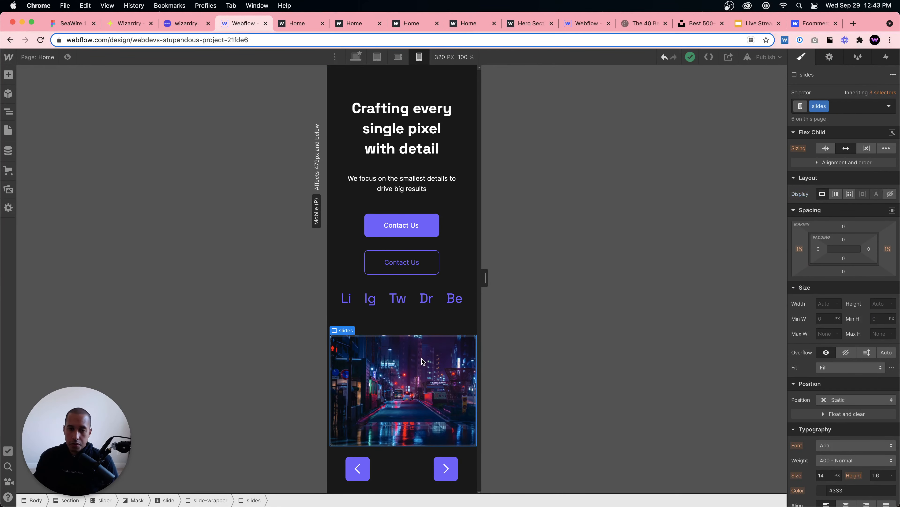
left_click(8, 111)
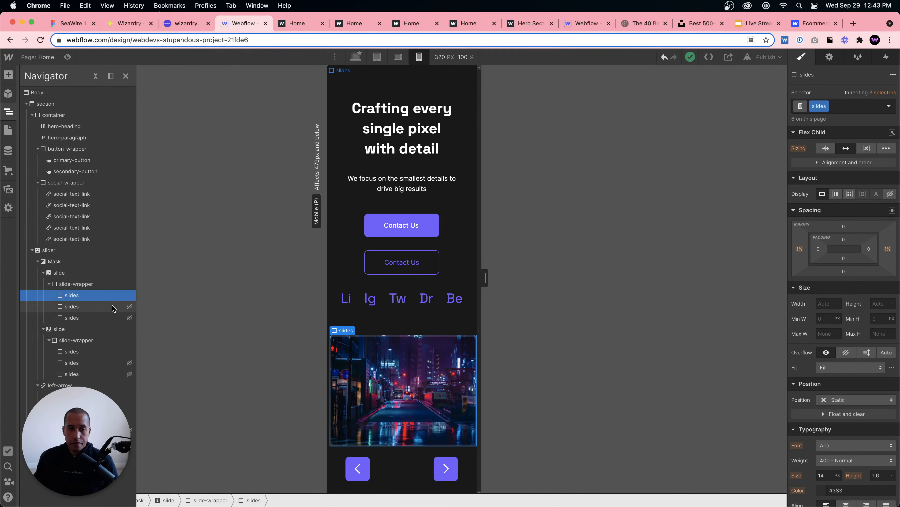
left_click(78, 306)
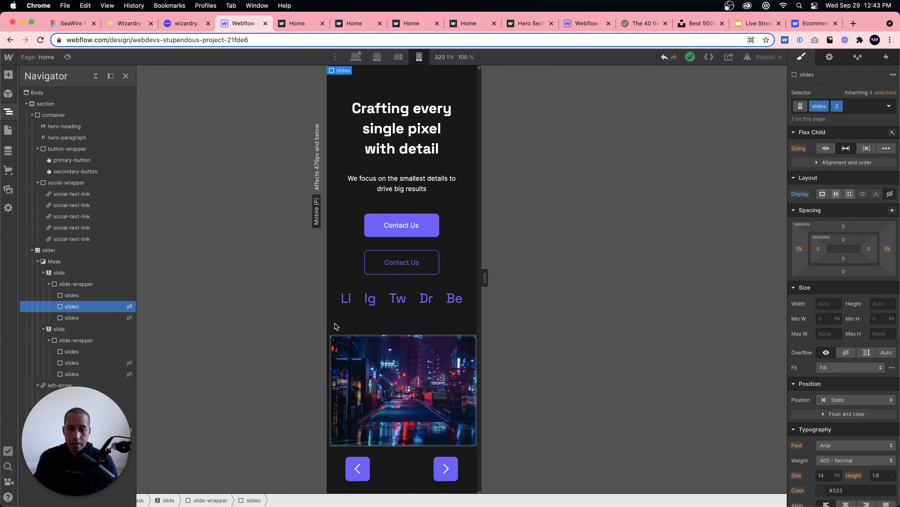
left_click(826, 195)
left_click(128, 317)
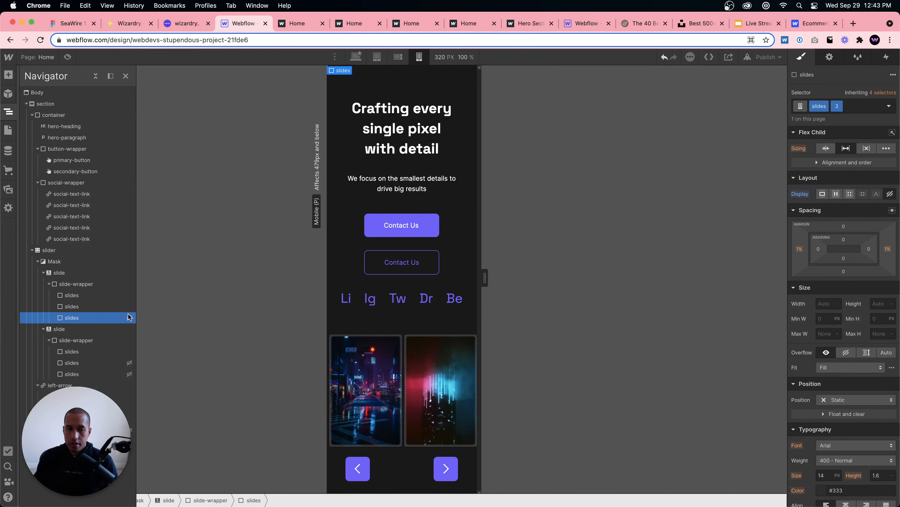
left_click(827, 195)
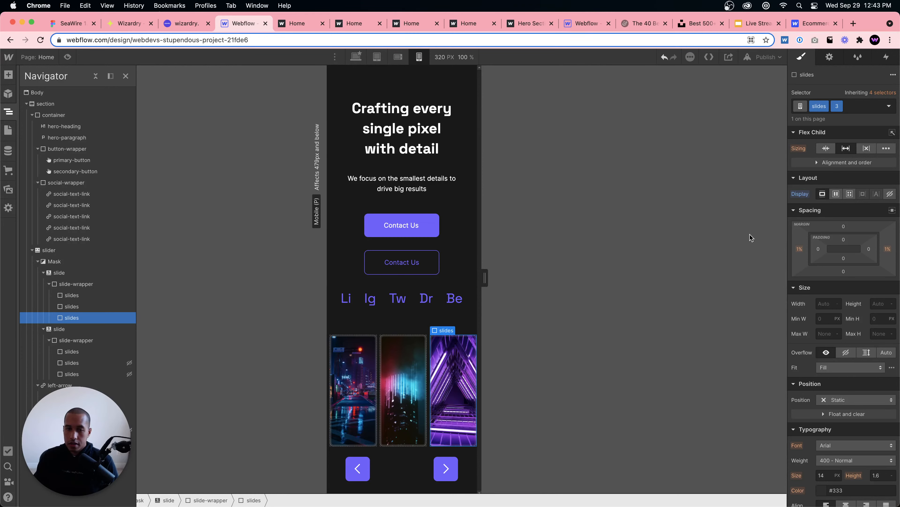
- Set the display of the second slide's hidden second and third images to block on mobile portrait
left_click(93, 364)
left_click(824, 195)
left_click(93, 374)
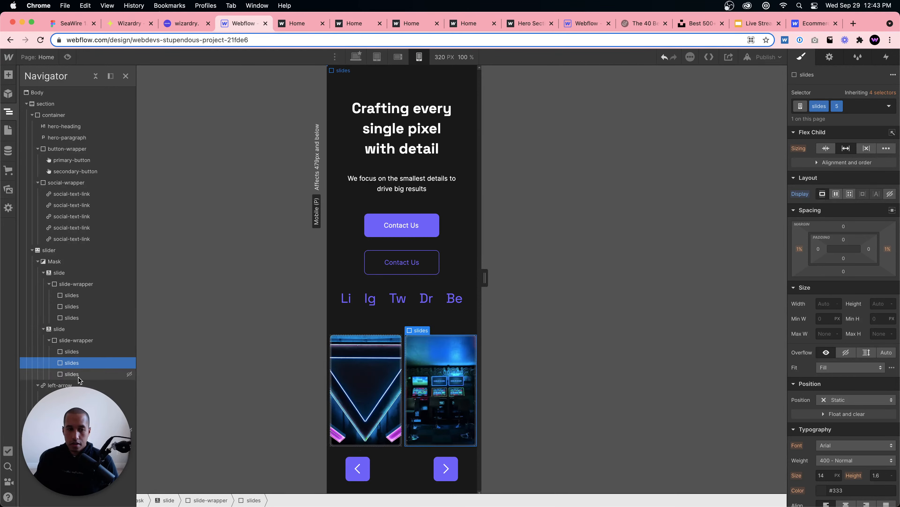
left_click(821, 194)
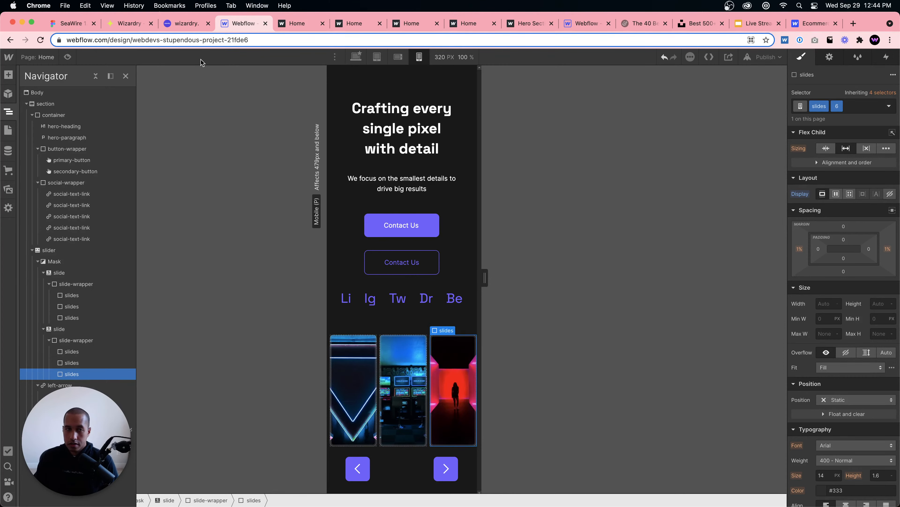
- Preview the page on mobile portrait and advance the slider to check that all three images per slide display
left_click(67, 57)
left_click(495, 467)
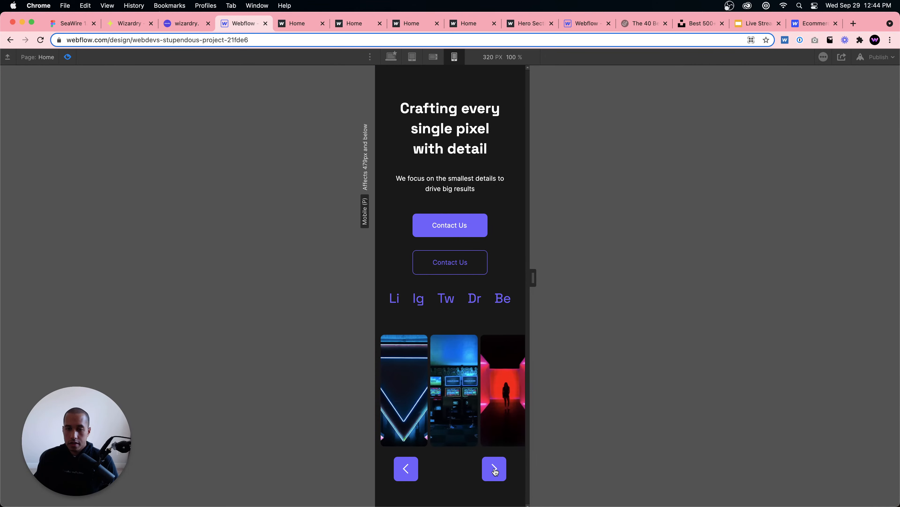
left_click(494, 468)
left_click(495, 468)
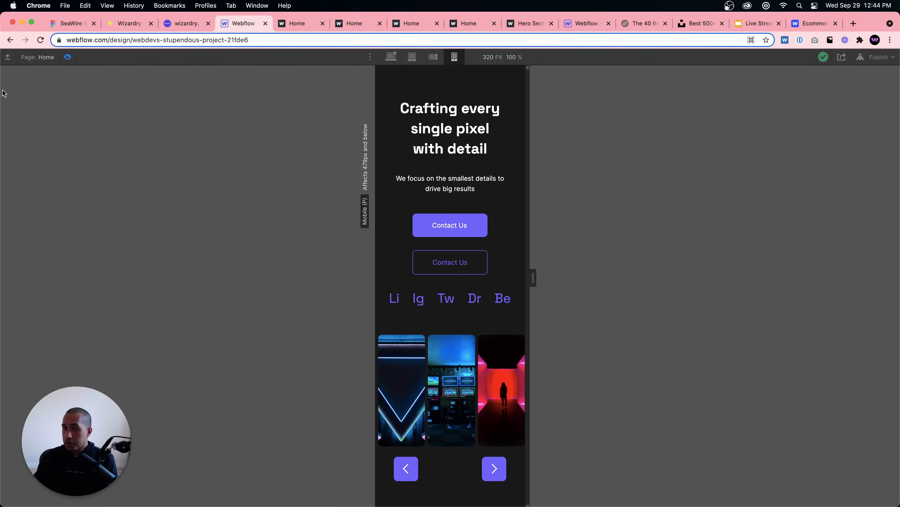
- Switch to the Webflow Ecommerce page and examine how the store collage in the Design section moves on scroll
left_click(814, 24)
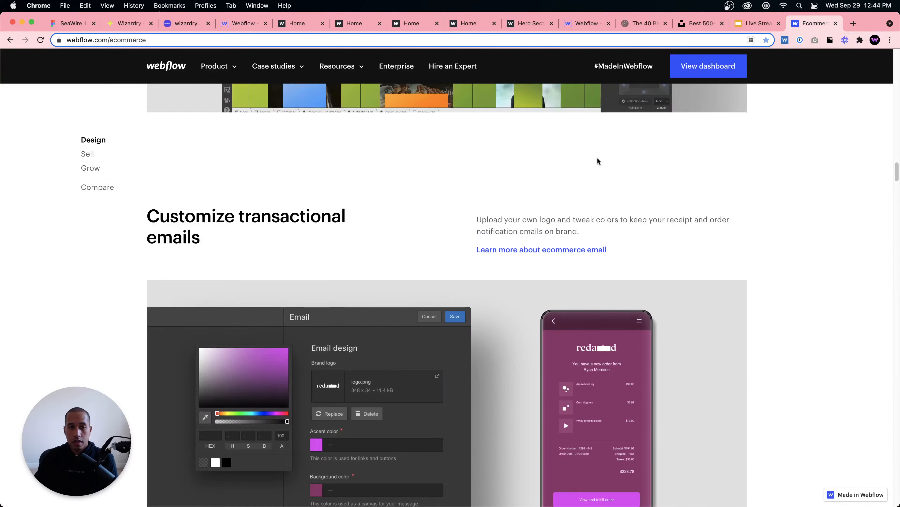
scroll(576, 167, "up", 5)
scroll(576, 170, "up", 10)
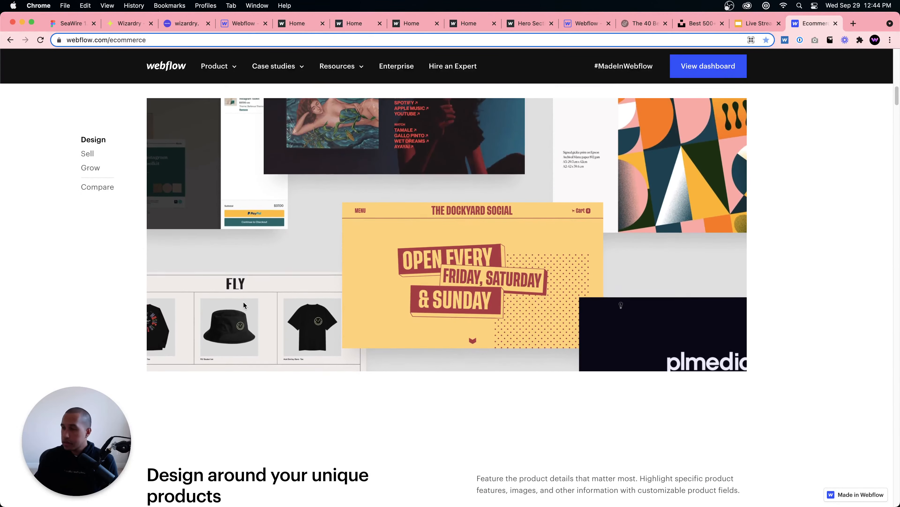
scroll(247, 303, "up", 5)
scroll(247, 304, "down", 6)
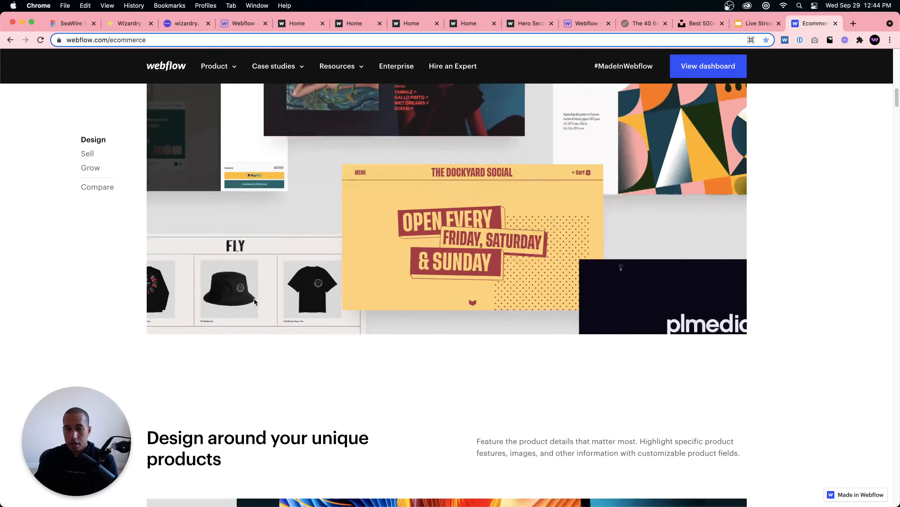
scroll(254, 302, "up", 5)
scroll(255, 302, "down", 5)
scroll(255, 301, "up", 12)
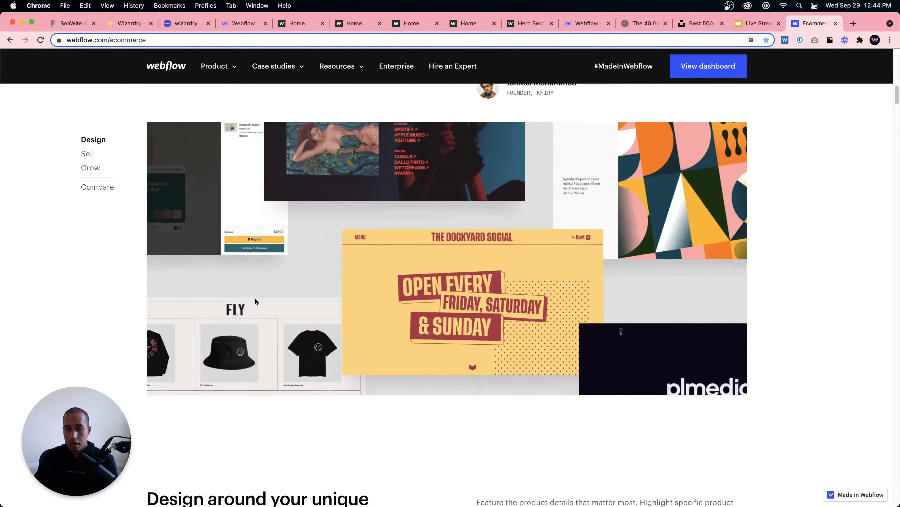
scroll(256, 302, "down", 10)
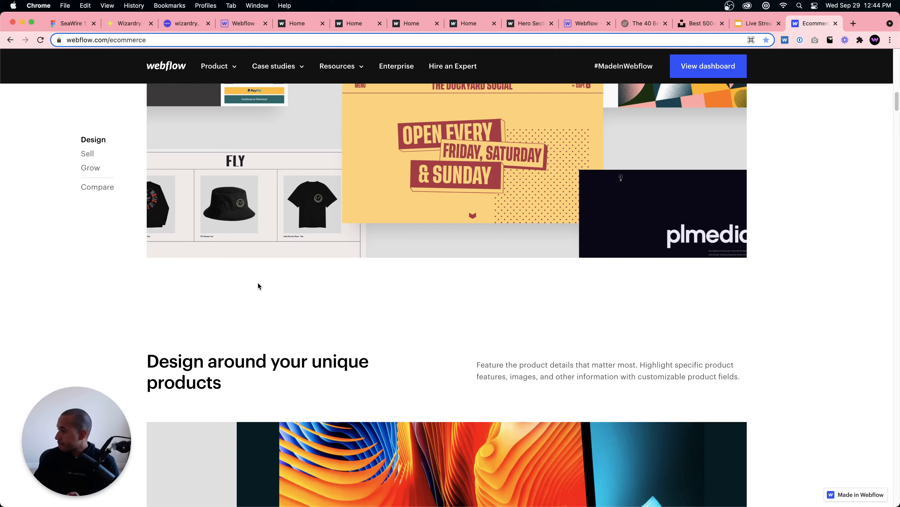
scroll(274, 288, "up", 4)
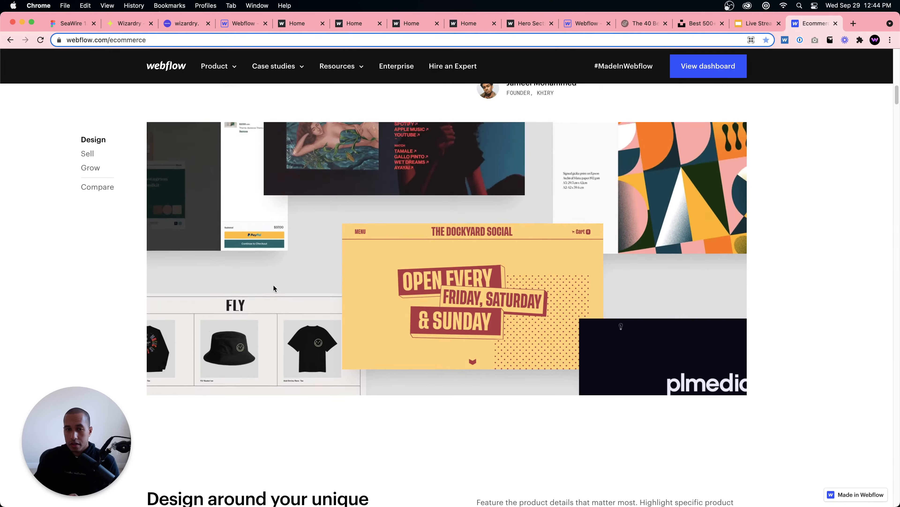
scroll(263, 365, "up", 10)
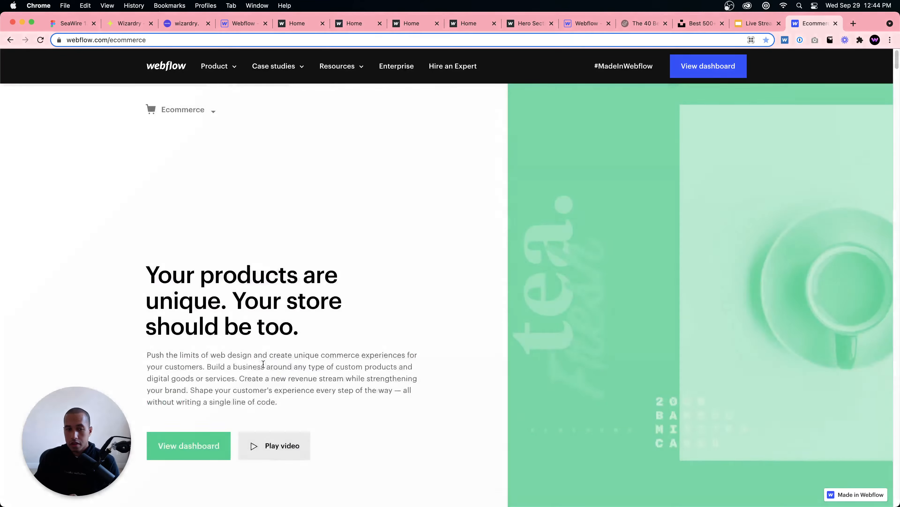
scroll(264, 362, "down", 8)
scroll(264, 362, "up", 8)
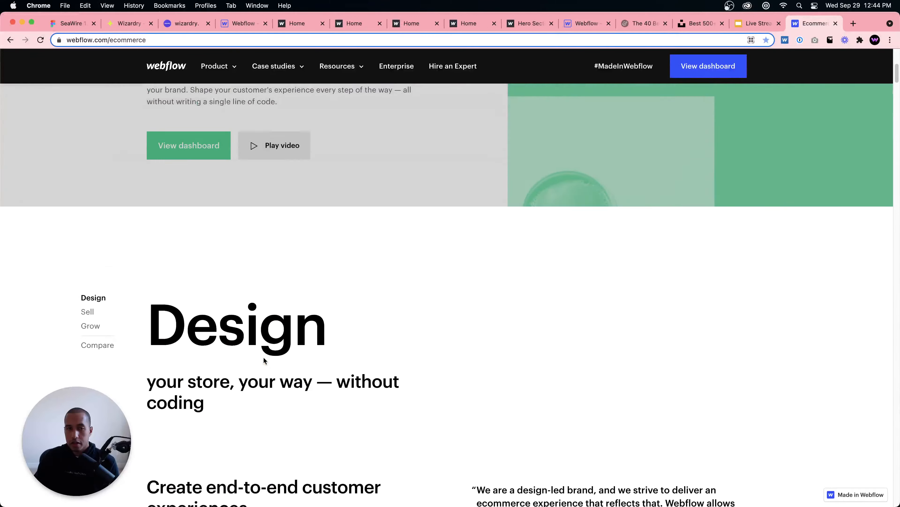
- Reload the Ecommerce page and examine the transition from the green hero into the Design section and its collage
left_click(41, 40)
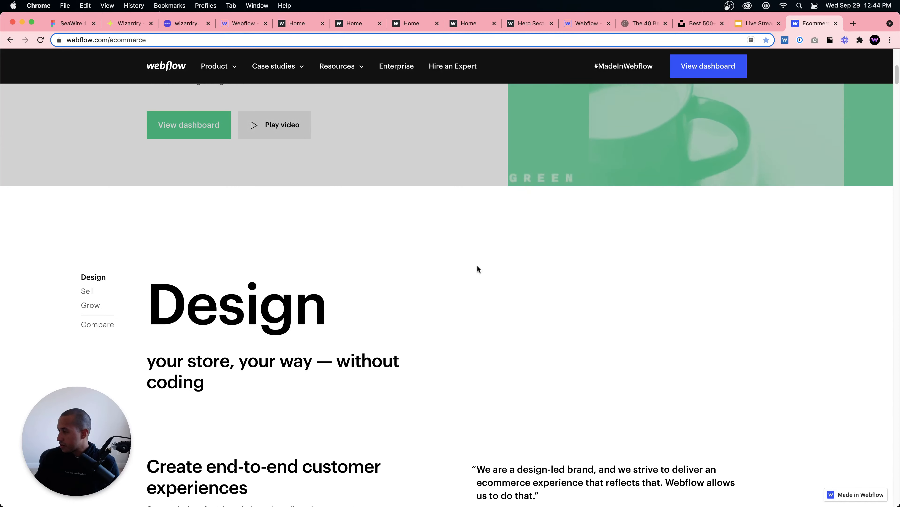
scroll(478, 265, "down", 1)
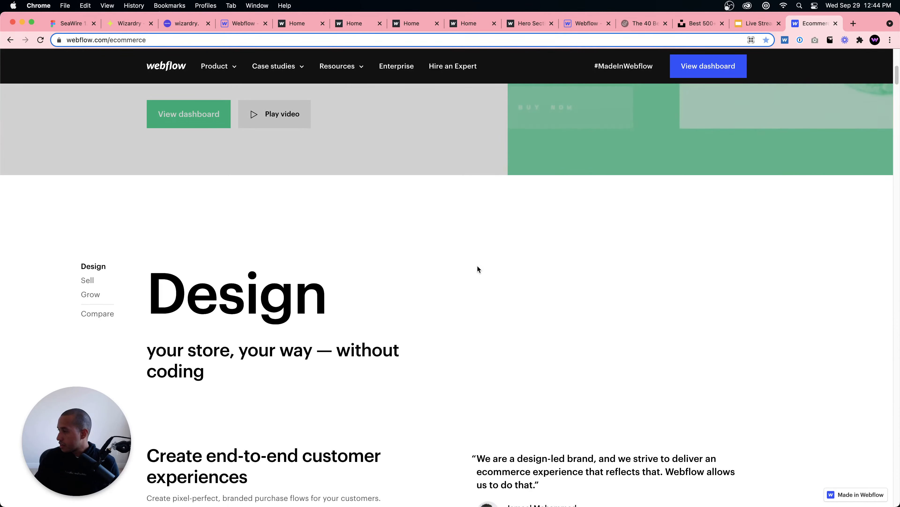
scroll(478, 266, "down", 2)
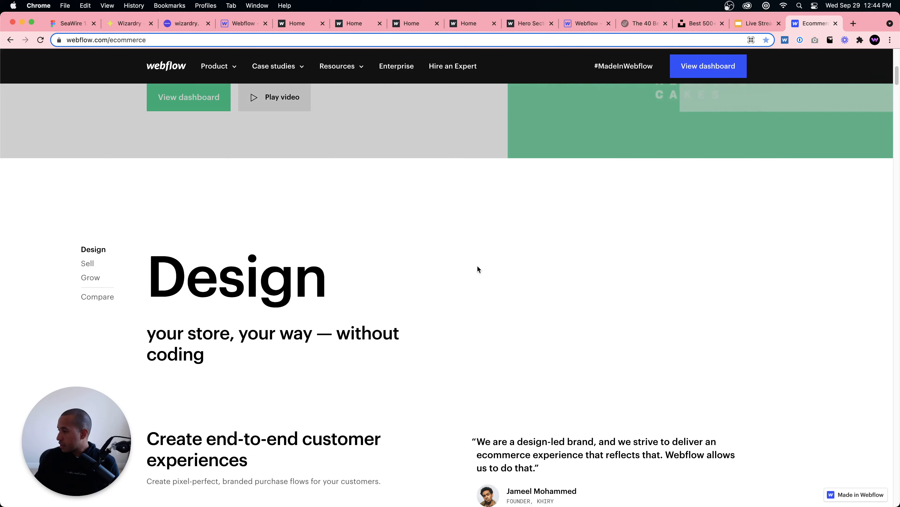
scroll(478, 267, "down", 5)
scroll(478, 266, "down", 2)
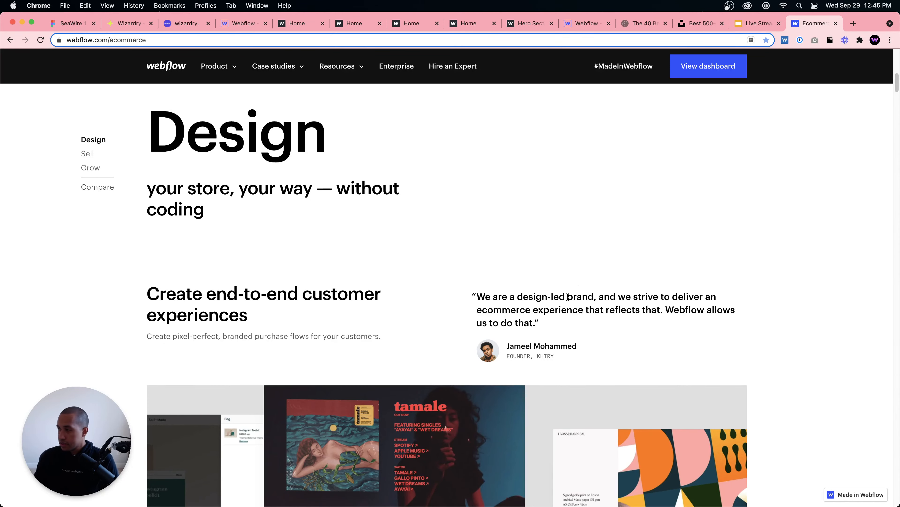
scroll(283, 354, "down", 5)
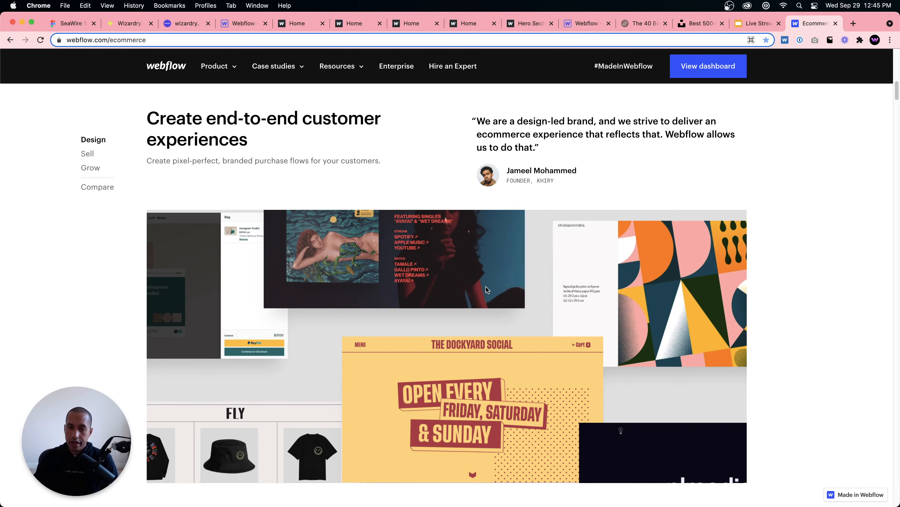
- Examine the scroll motion of the collage images between the Design heading and the "Design around your unique products" section, ending at the hero
scroll(493, 282, "up", 10)
scroll(495, 279, "down", 10)
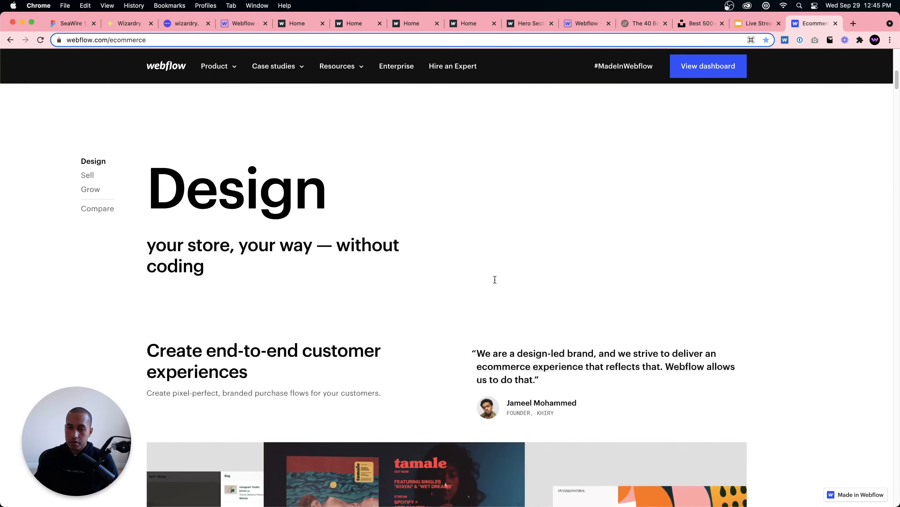
scroll(495, 280, "down", 7)
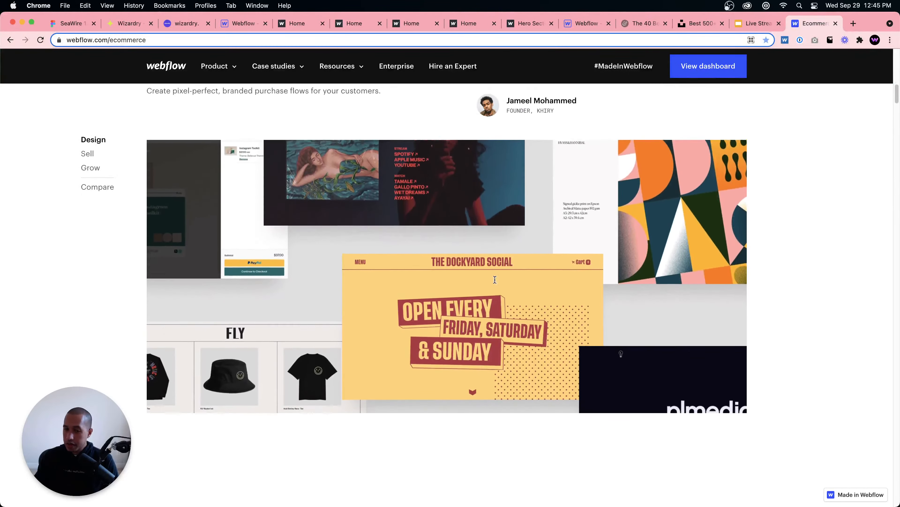
scroll(494, 280, "up", 6)
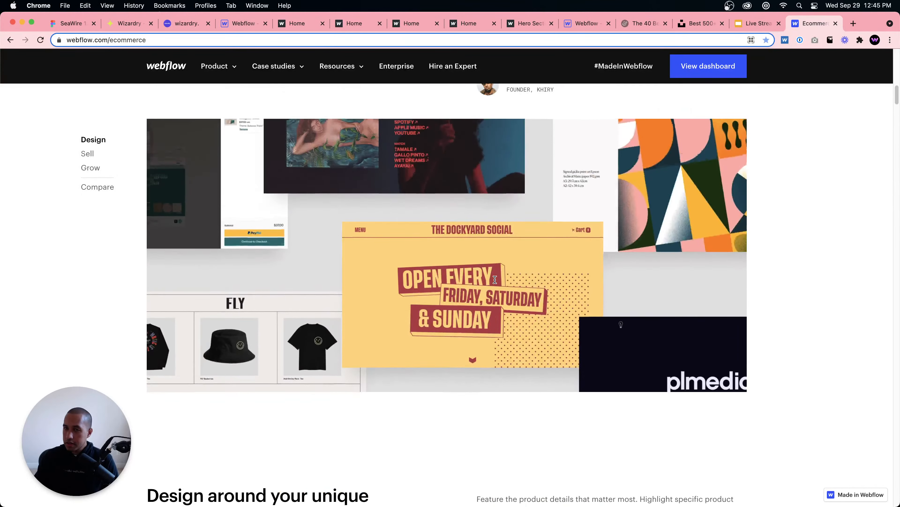
scroll(494, 280, "down", 3)
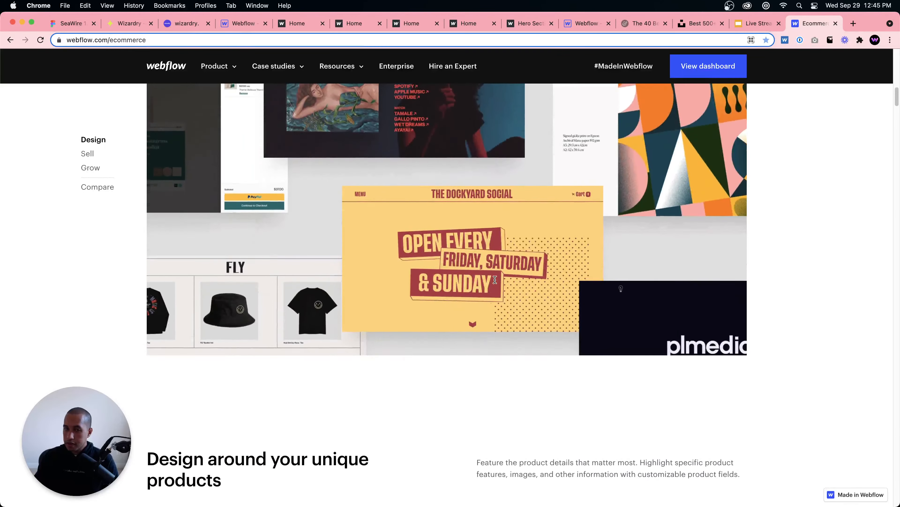
scroll(495, 280, "up", 10)
scroll(495, 279, "down", 8)
scroll(495, 280, "down", 3)
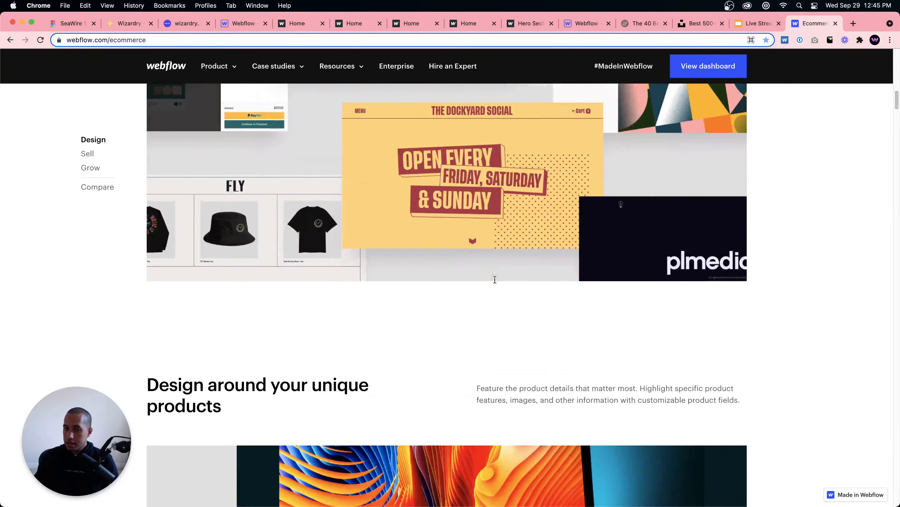
scroll(495, 280, "up", 3)
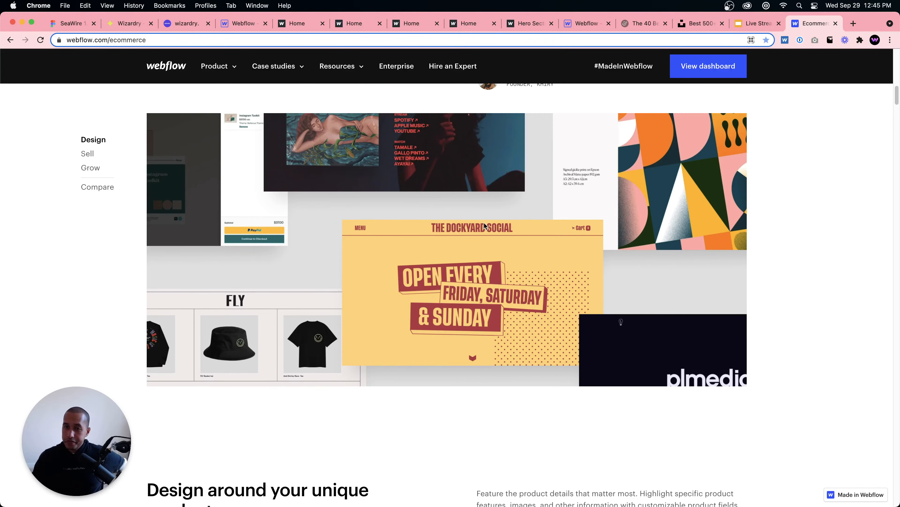
scroll(495, 283, "up", 6)
scroll(511, 284, "down", 5)
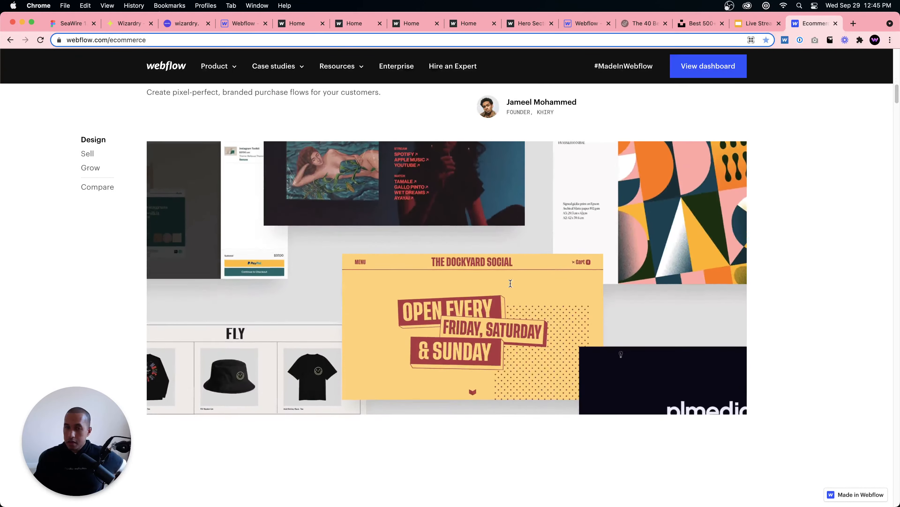
scroll(510, 285, "down", 3)
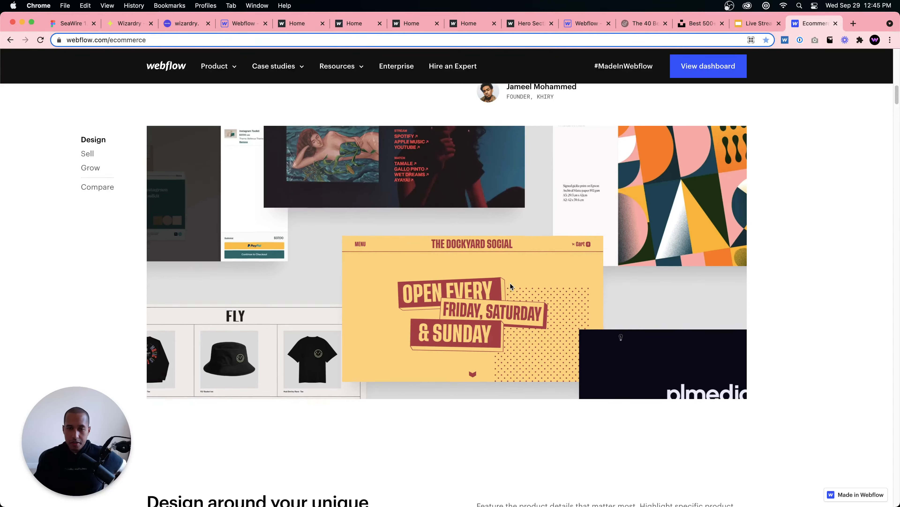
scroll(511, 286, "up", 9)
scroll(511, 284, "up", 6)
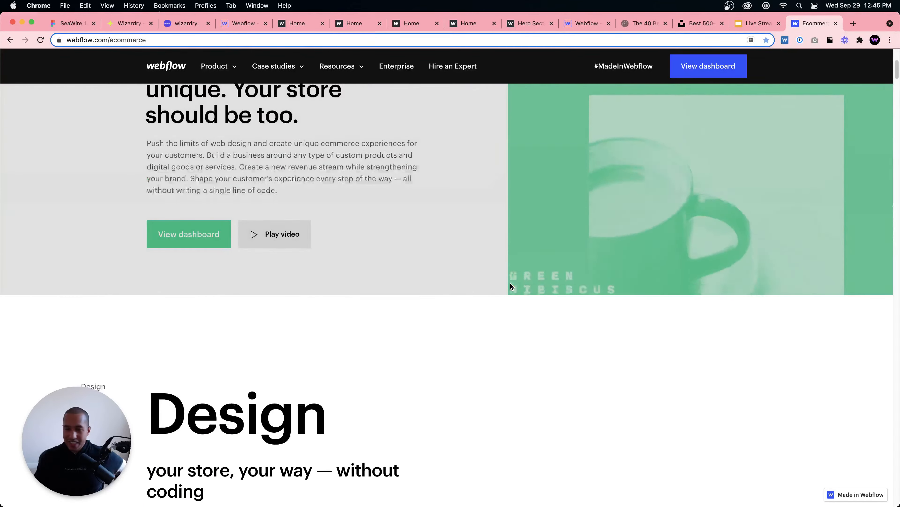
scroll(510, 284, "down", 7)
scroll(511, 284, "down", 1)
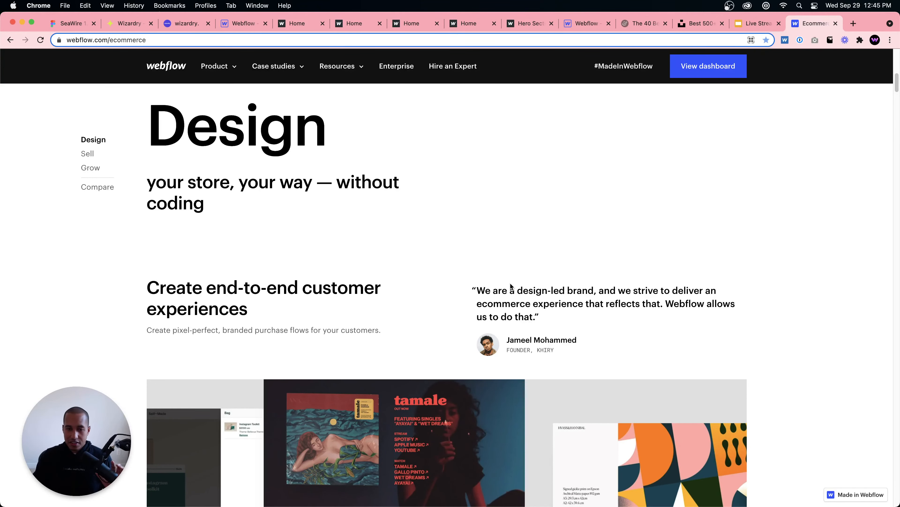
scroll(510, 286, "down", 10)
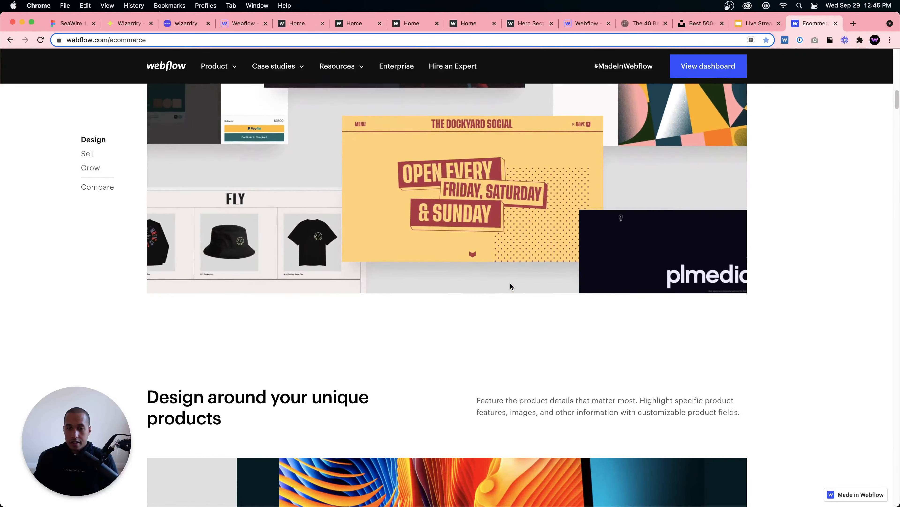
scroll(510, 283, "up", 10)
scroll(510, 283, "down", 9)
scroll(510, 283, "down", 6)
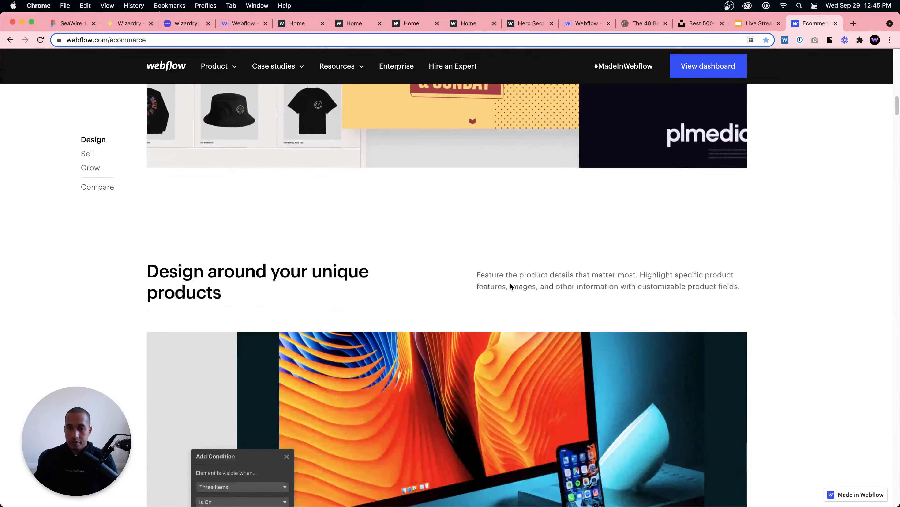
scroll(510, 284, "up", 9)
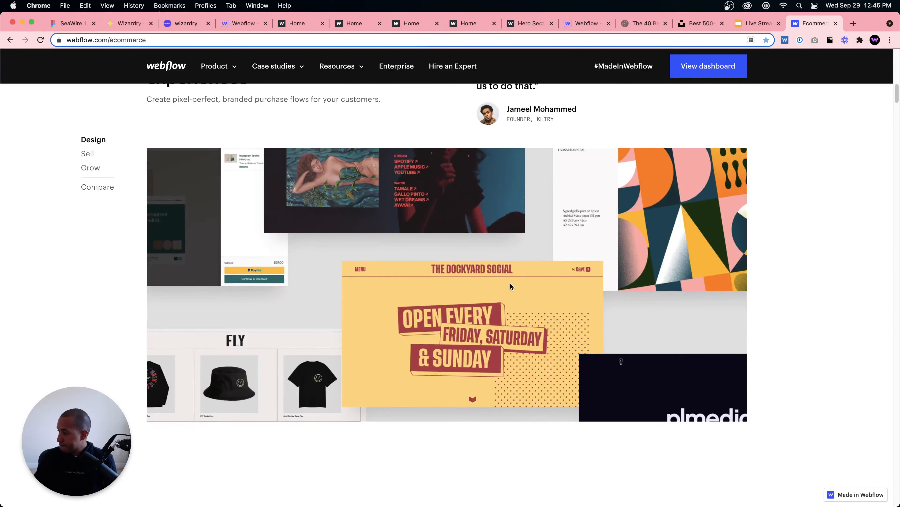
scroll(510, 282, "up", 15)
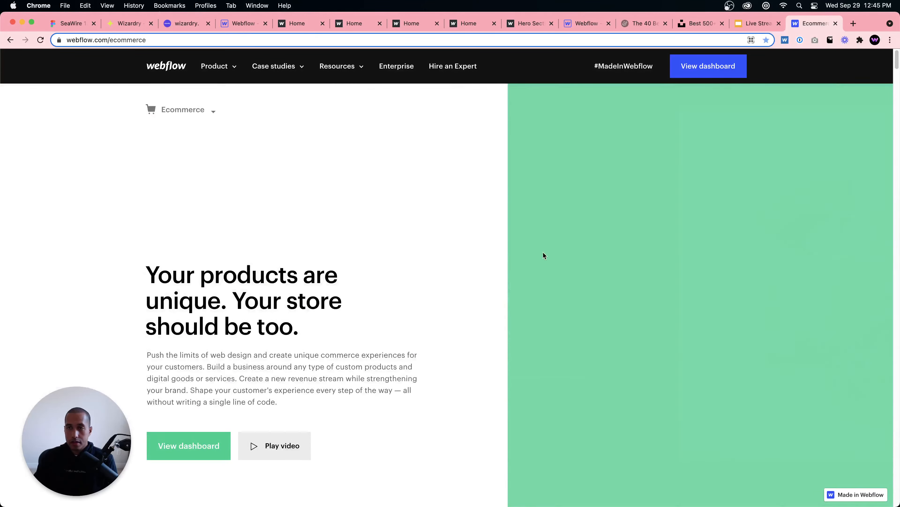
- Switch to the live stream presentation in Google Slides and advance to the "General Discussion and Super Chats" slide
left_click(744, 24)
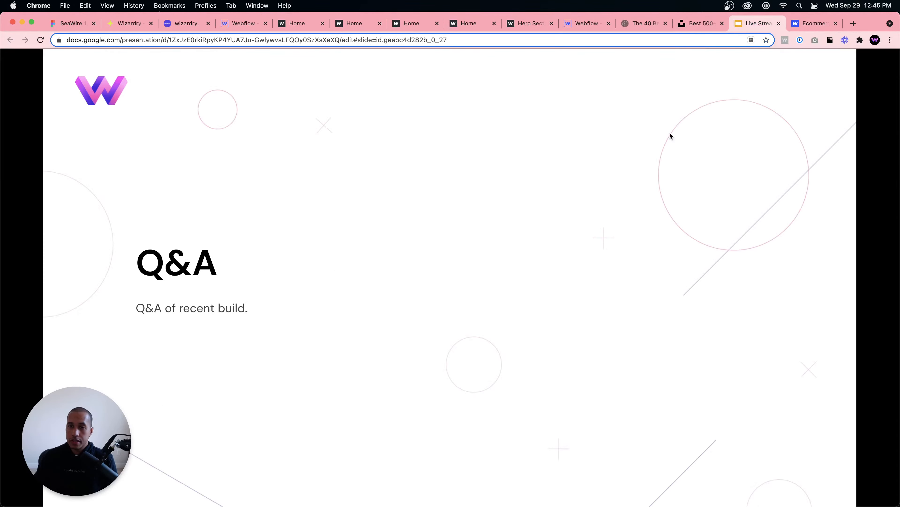
left_click(512, 273)
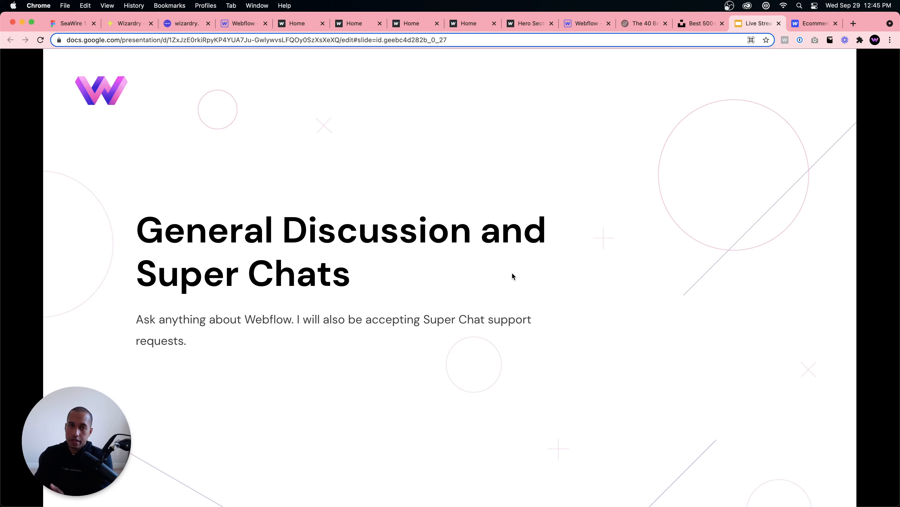
- Switch to the SeaWire wireframe kit in Figma and inspect the image placeholder group's spacing from the heading in Hero/Seawire-Hero-11
left_click(297, 26)
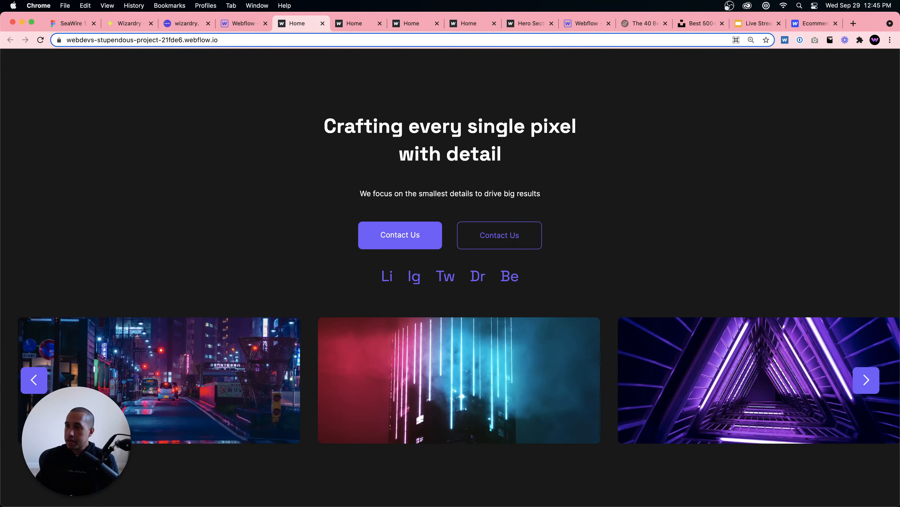
left_click(71, 24)
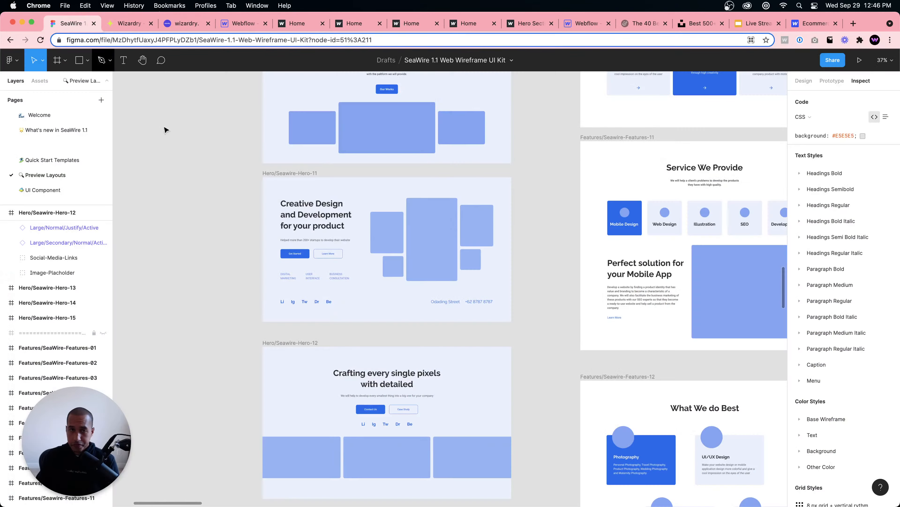
scroll(407, 296, "down", 1)
scroll(390, 289, "up", 5)
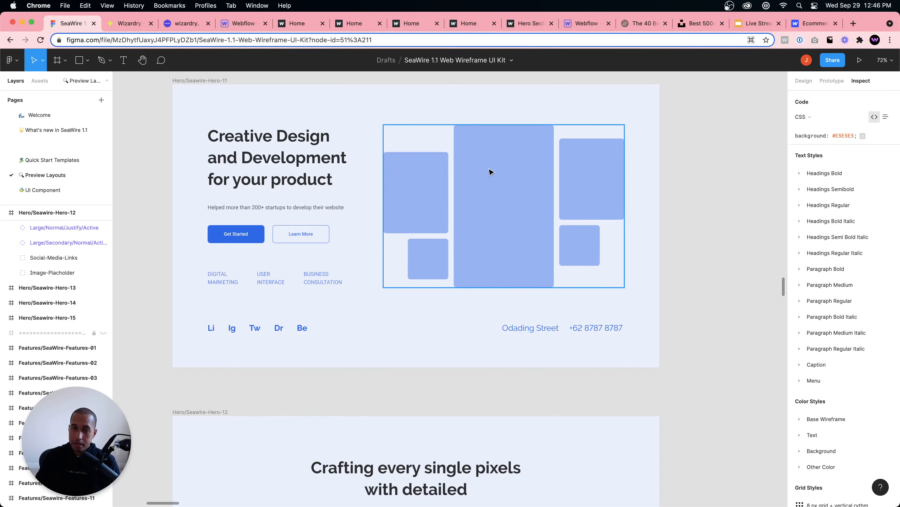
left_click(486, 195)
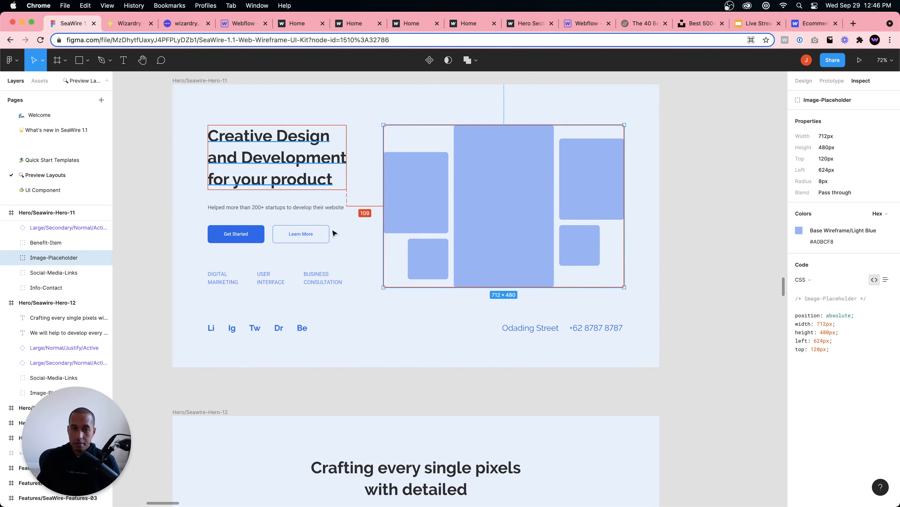
- Look over the surroundings of Hero/Seawire-Hero-11, and switch to Webflow's Ecommerce page to examine the collage in the Design section
scroll(477, 353, "down", 2)
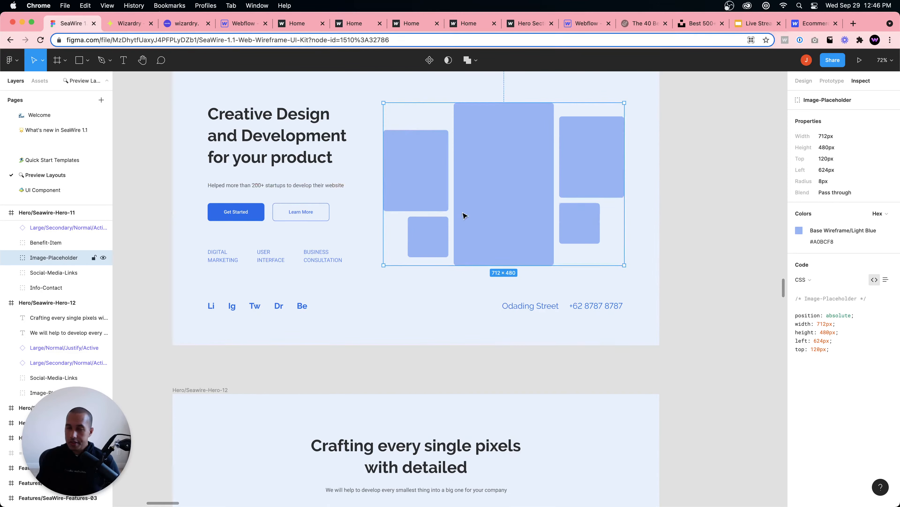
scroll(463, 223, "up", 4)
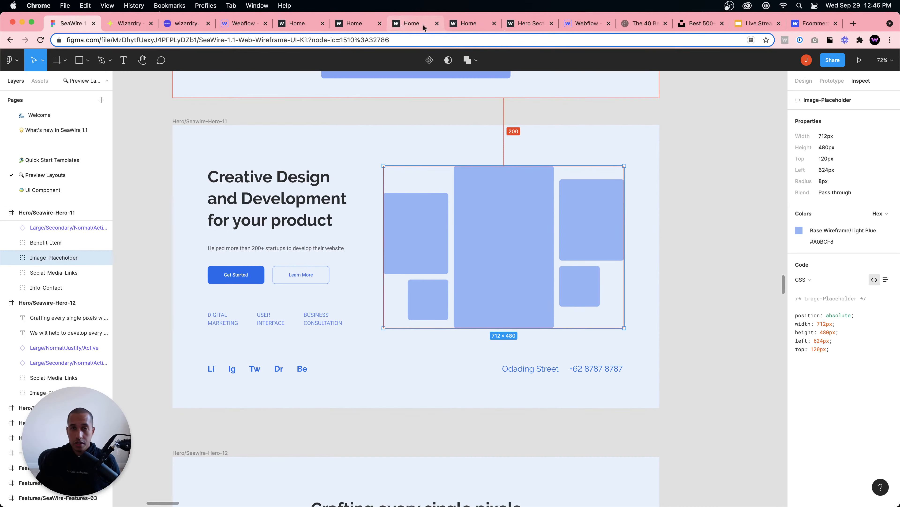
left_click(812, 23)
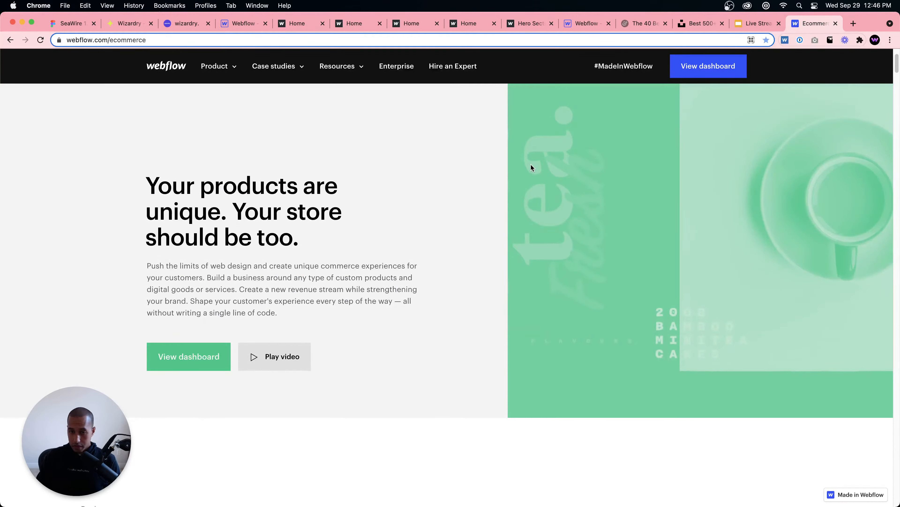
scroll(528, 177, "down", 5)
scroll(526, 191, "down", 5)
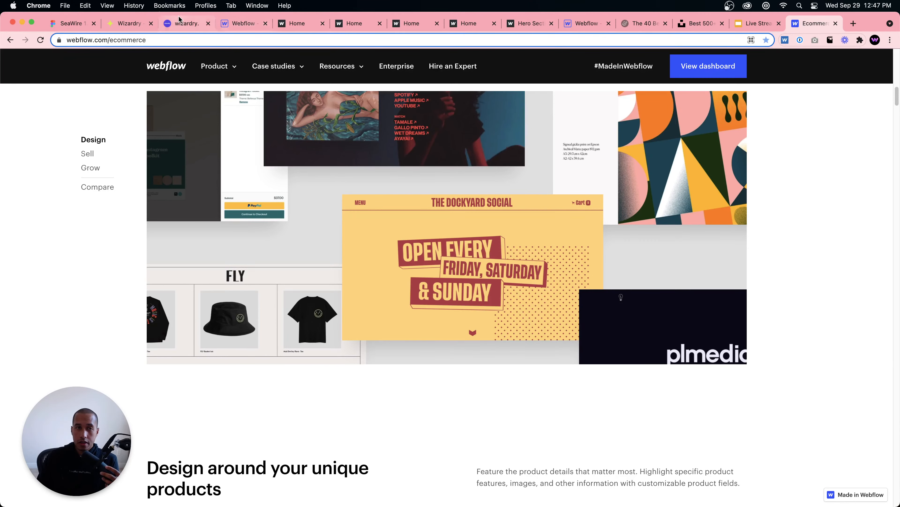
- Return to the SeaWire kit in Figma and measure the spacing from the "Creative Design and Development" heading to the image placeholders
left_click(71, 23)
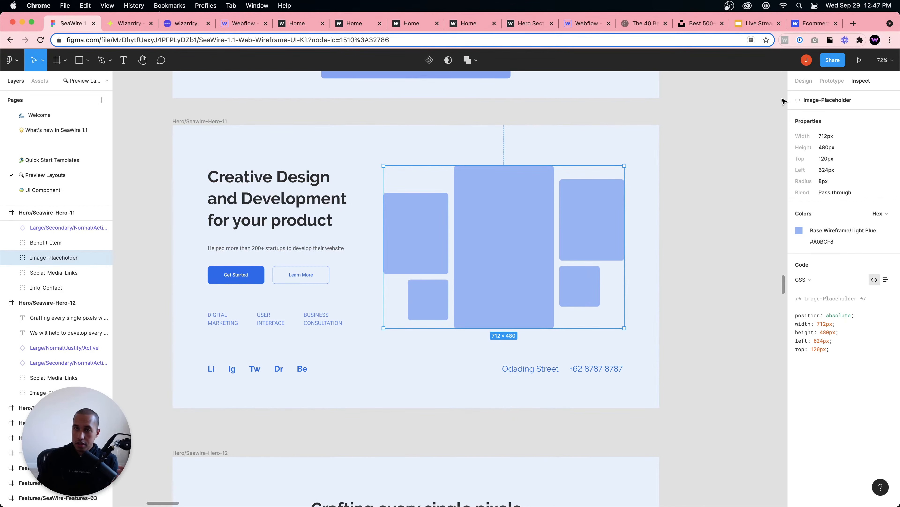
left_click(621, 23)
left_click_drag(619, 34, 619, 35)
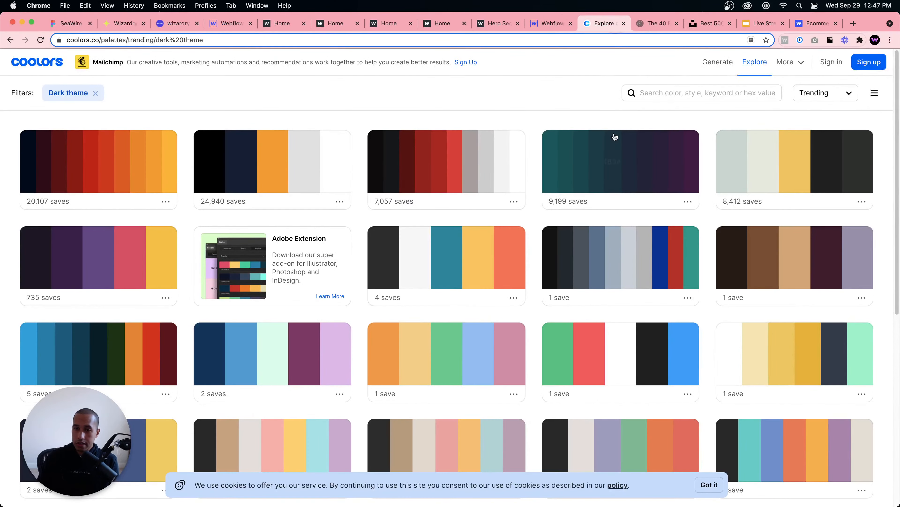
left_click(57, 19)
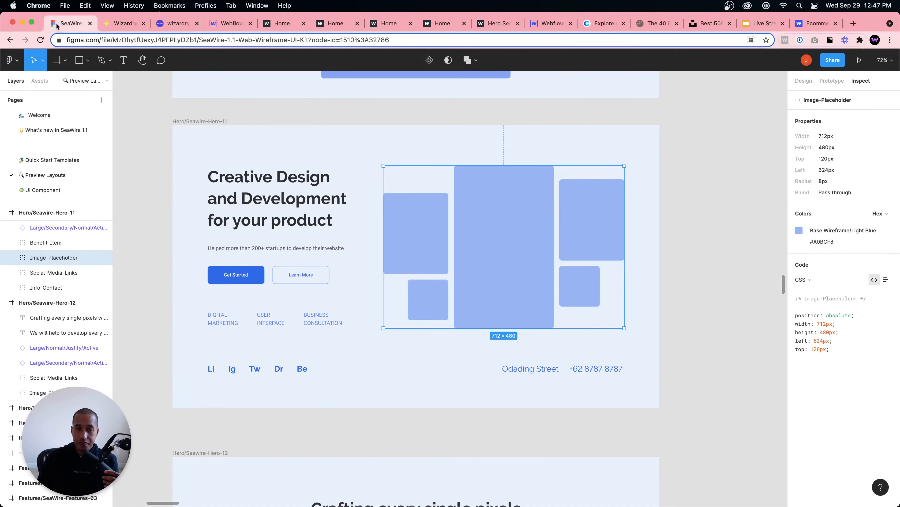
left_click(280, 205)
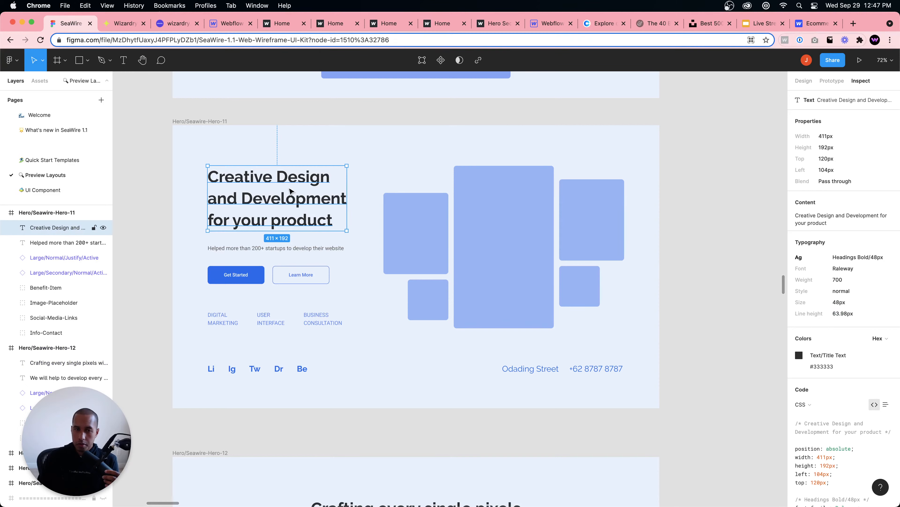
key("alt")
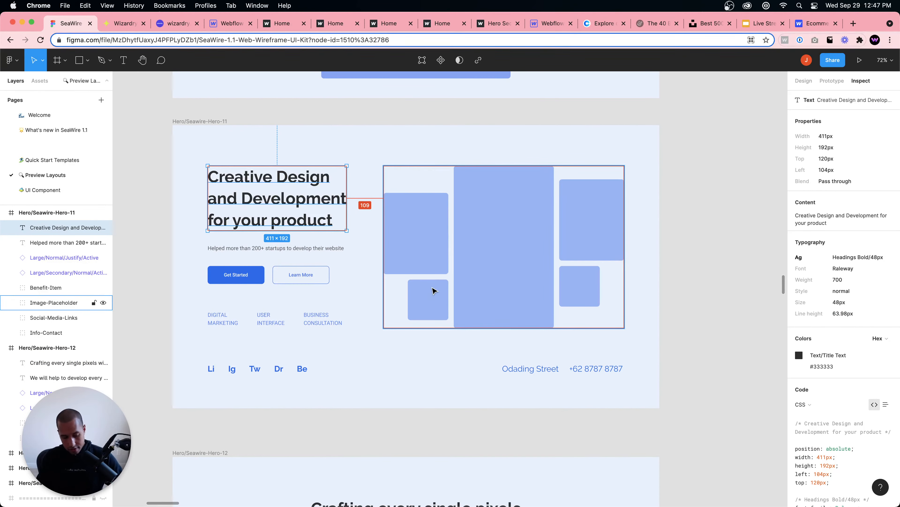
- Examine the "Crafting every single pixels with detailed" layout in Hero/Seawire-Hero-12
scroll(495, 334, "down", 10)
scroll(518, 364, "up", 10)
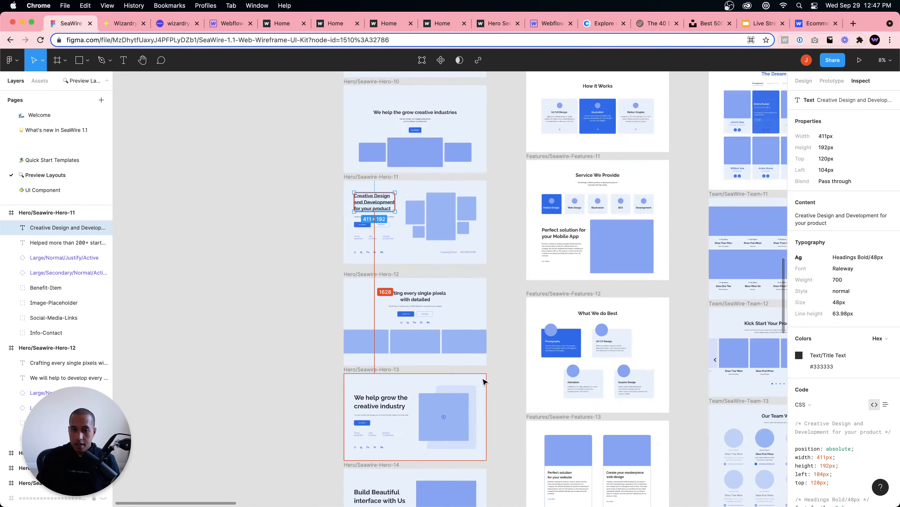
scroll(254, 254, "up", 1)
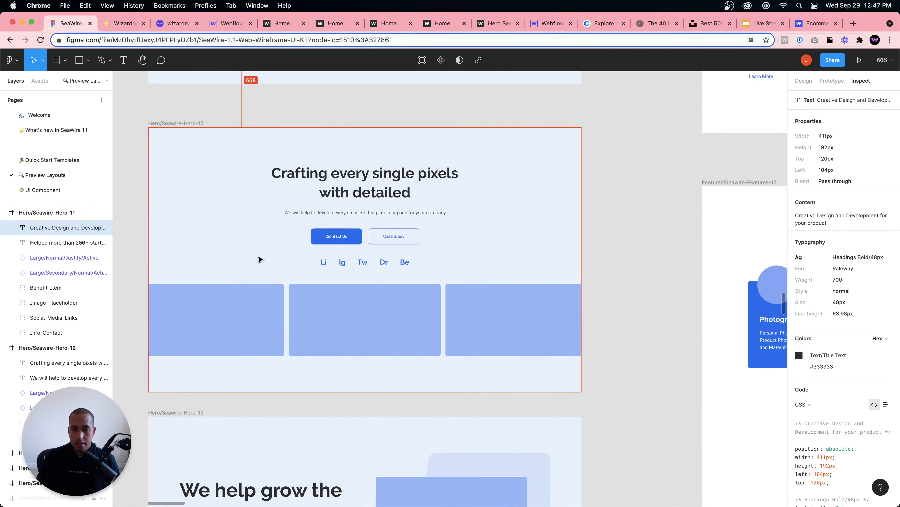
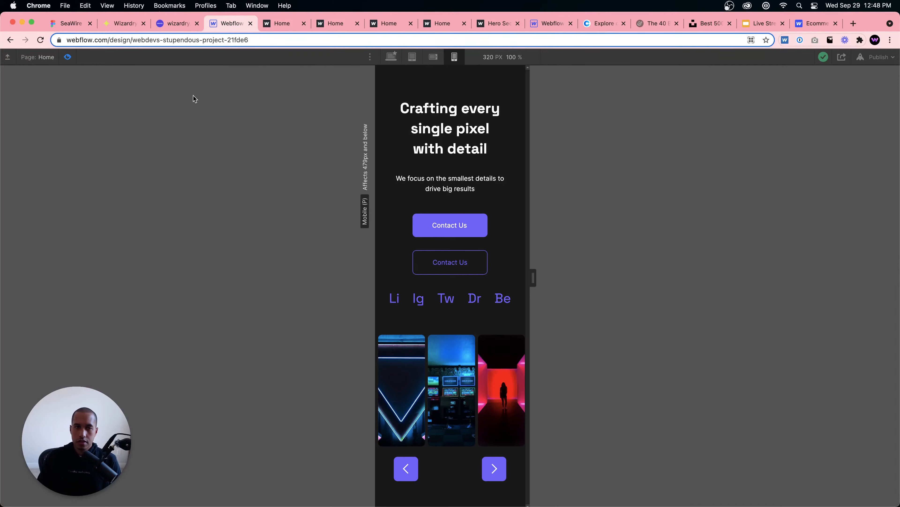
- Leave preview with the desktop breakpoint active and create a new static page named Untitled
left_click(391, 56)
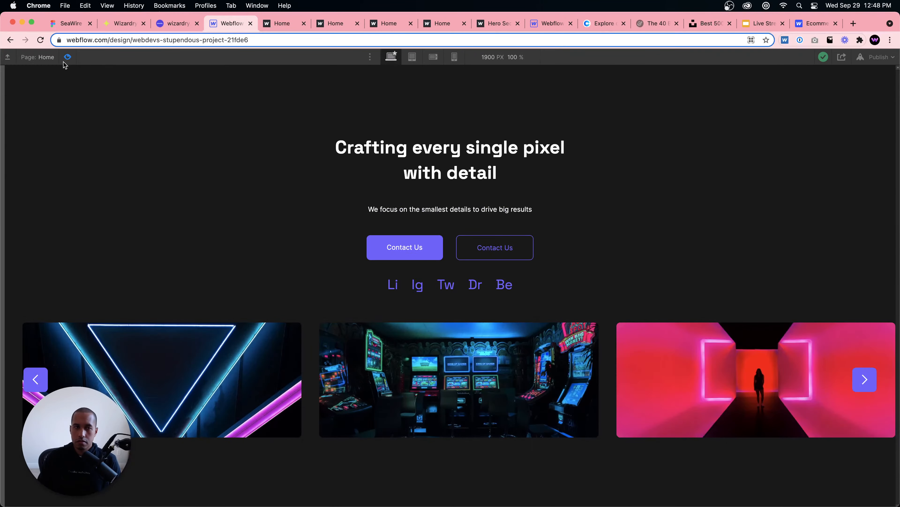
left_click(68, 57)
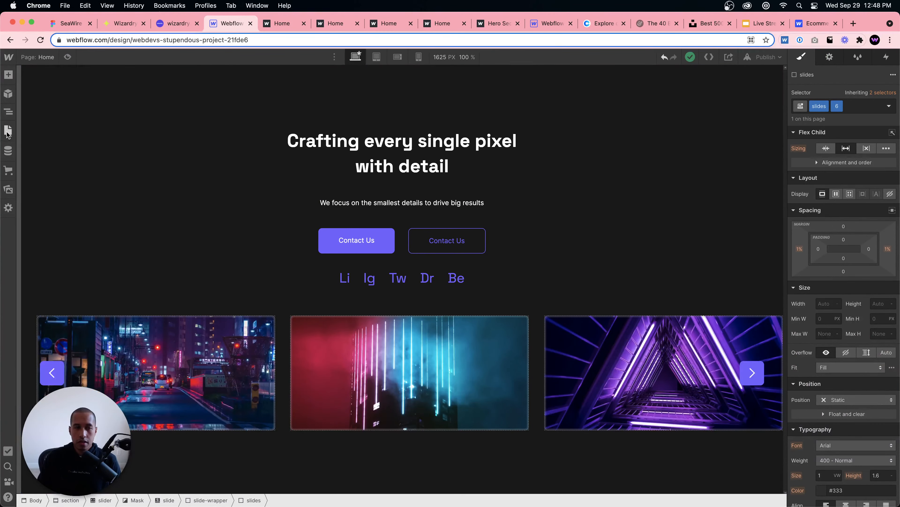
left_click(7, 131)
left_click(123, 76)
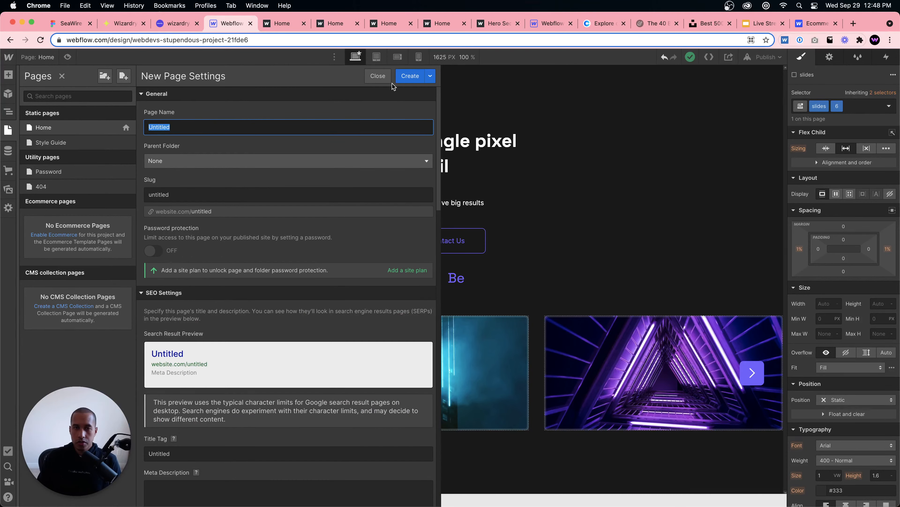
left_click(404, 77)
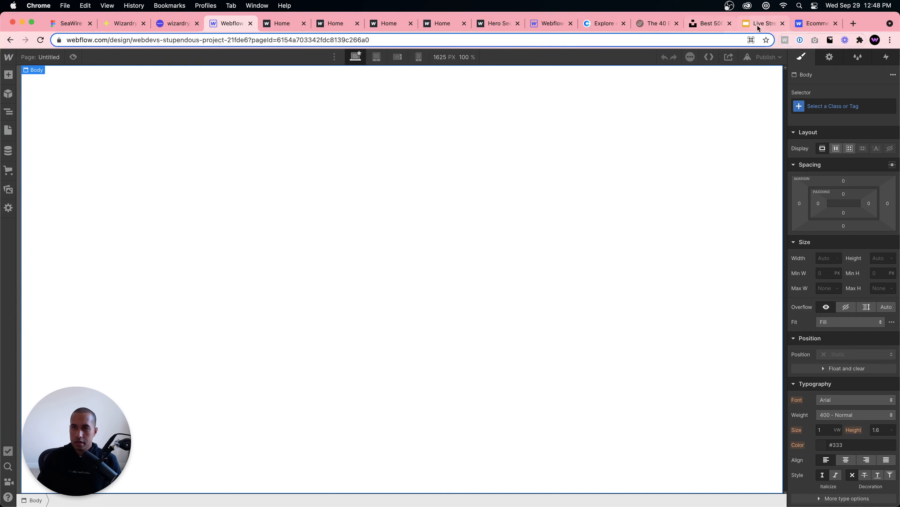
- Check the Ecommerce page's collage, return to the Webflow Designer, and add a Section containing a Div Block to the Untitled page
left_click(816, 23)
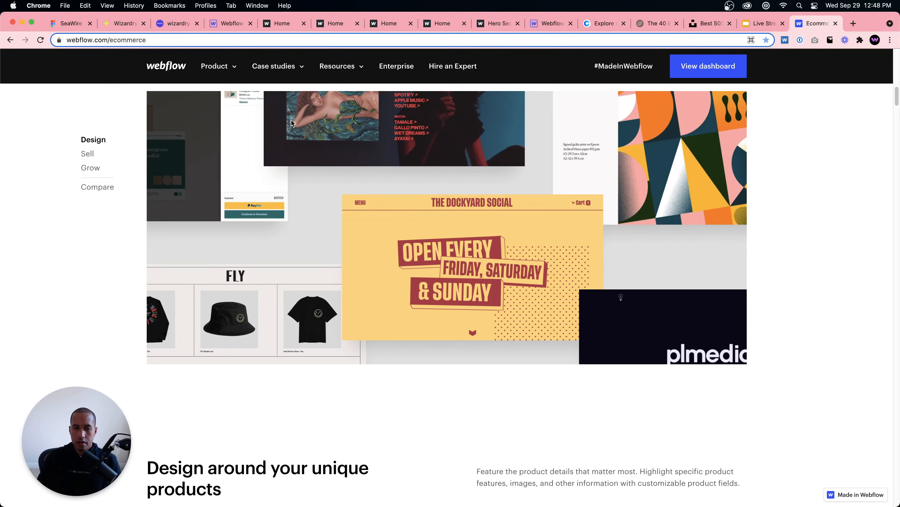
left_click(228, 24)
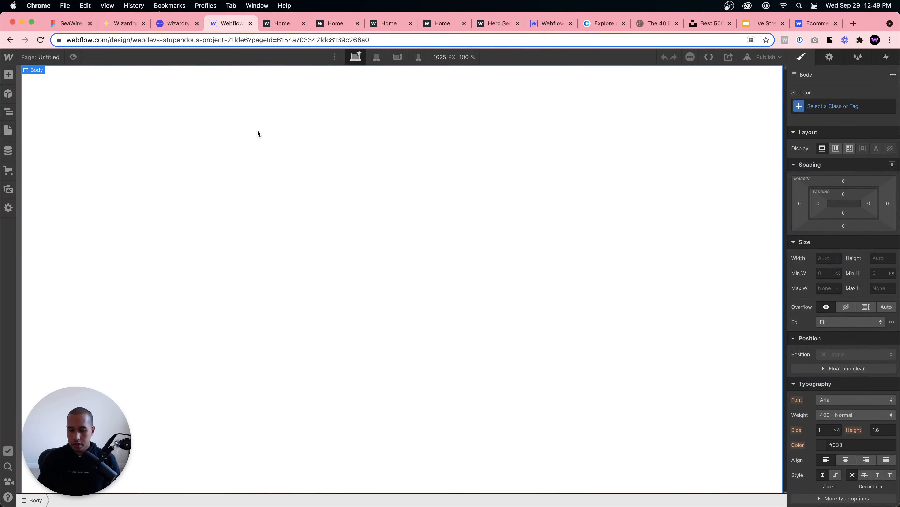
key("super+e")
type("se")
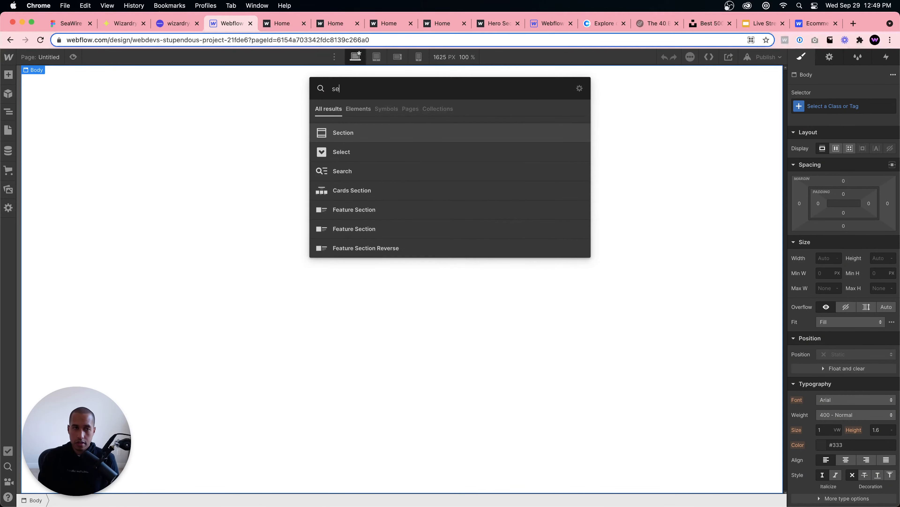
type("ction")
key("Return")
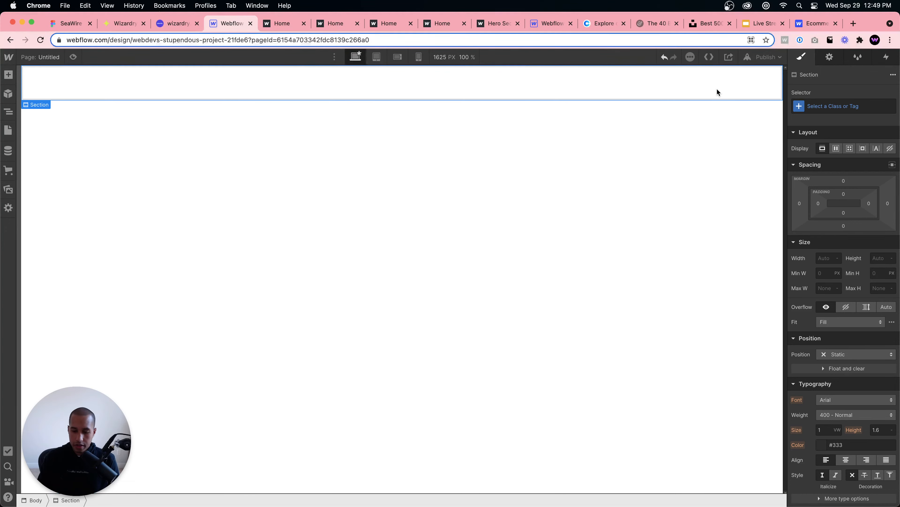
key("super+e")
type("div")
key("Return")
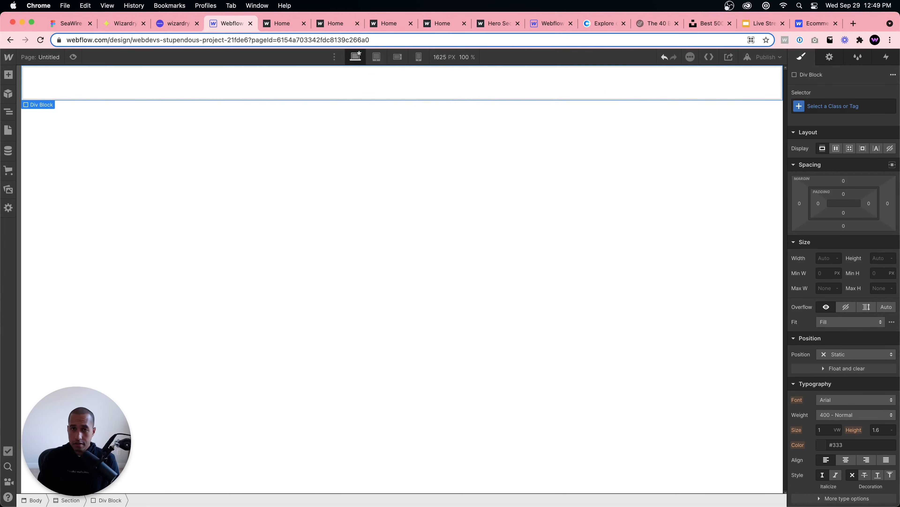
- Give the new Div Block the class top-heading and a solid 1 px black border on all sides
left_click(873, 103)
type("top-heading")
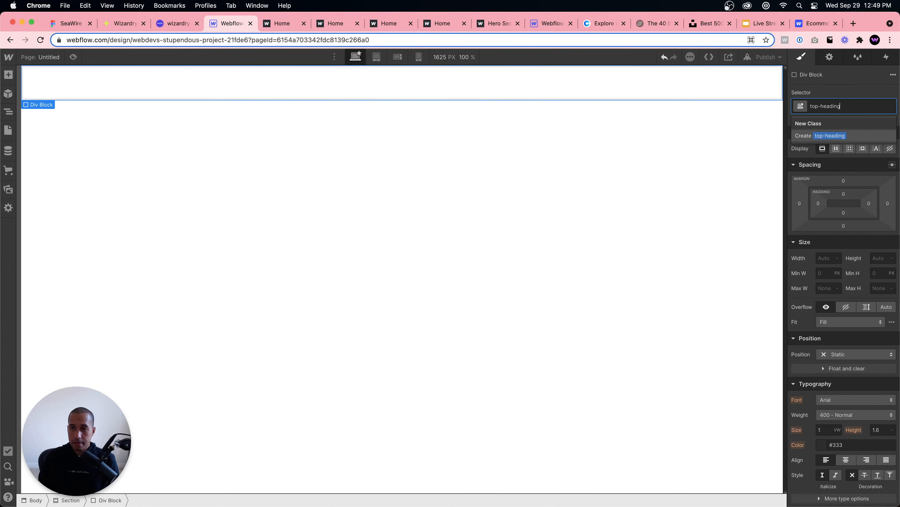
key("Return")
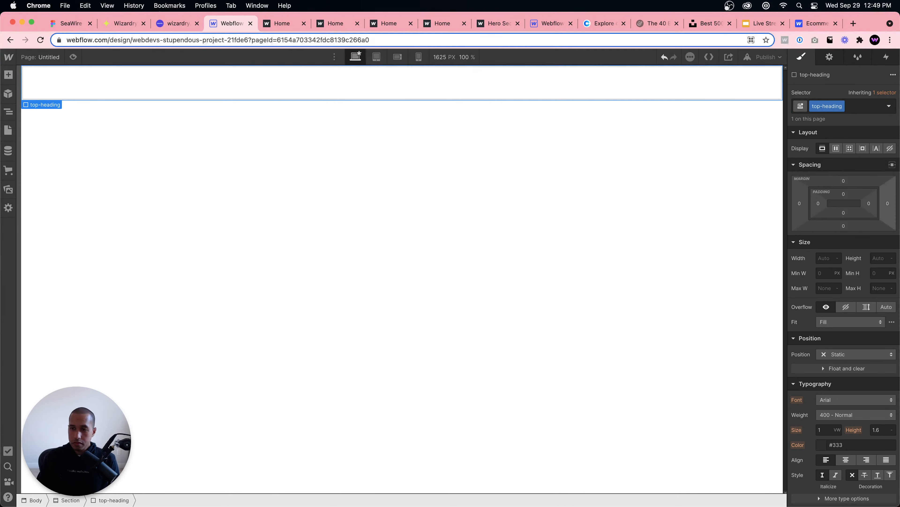
scroll(876, 312, "down", 10)
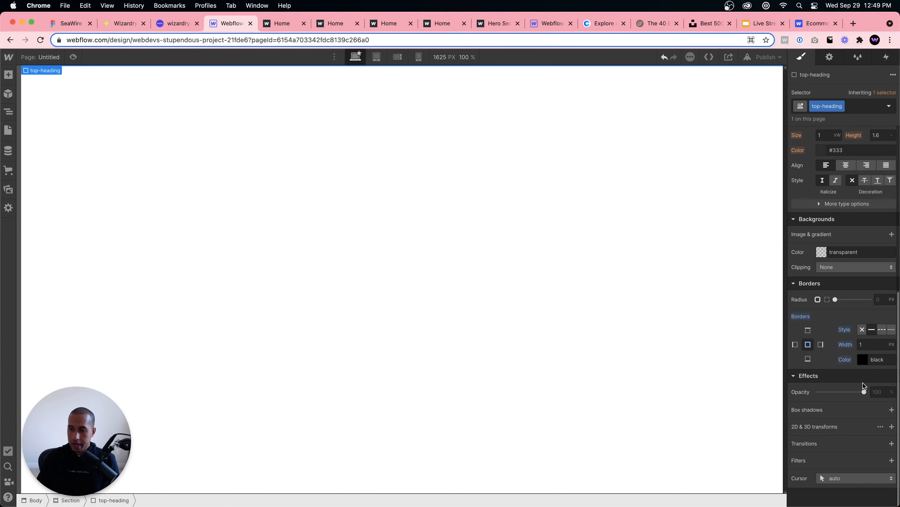
scroll(833, 197, "up", 10)
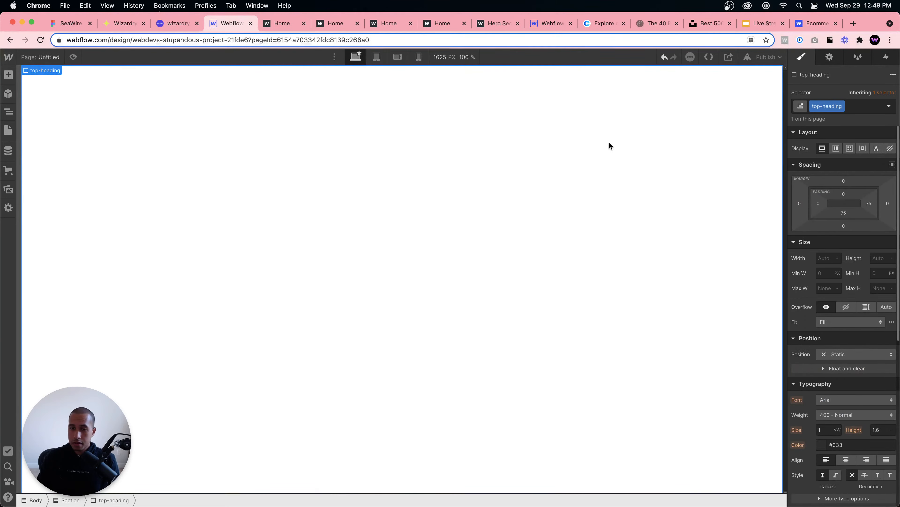
- Add a Text Block inside the top-heading div and replace its placeholder text with "FLY"
key("super+k")
type("text bloc")
key("Return")
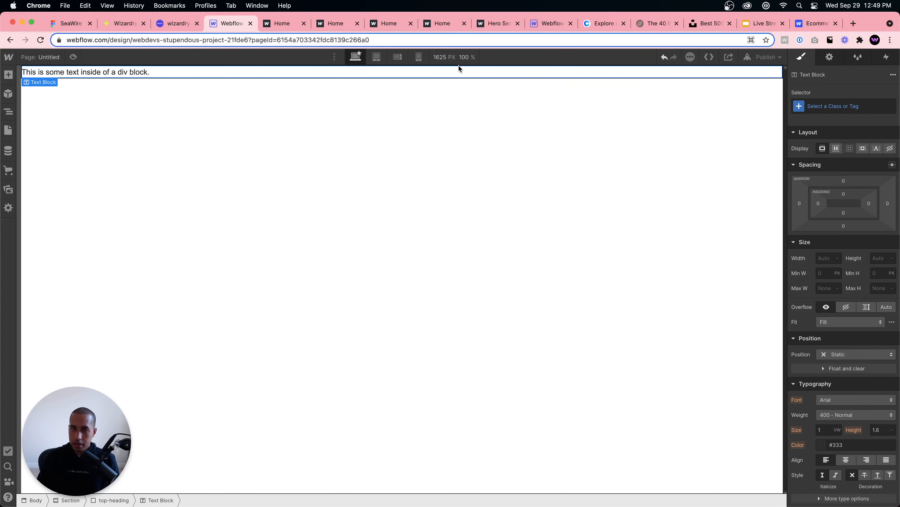
double_click(452, 72)
key("BackSpace")
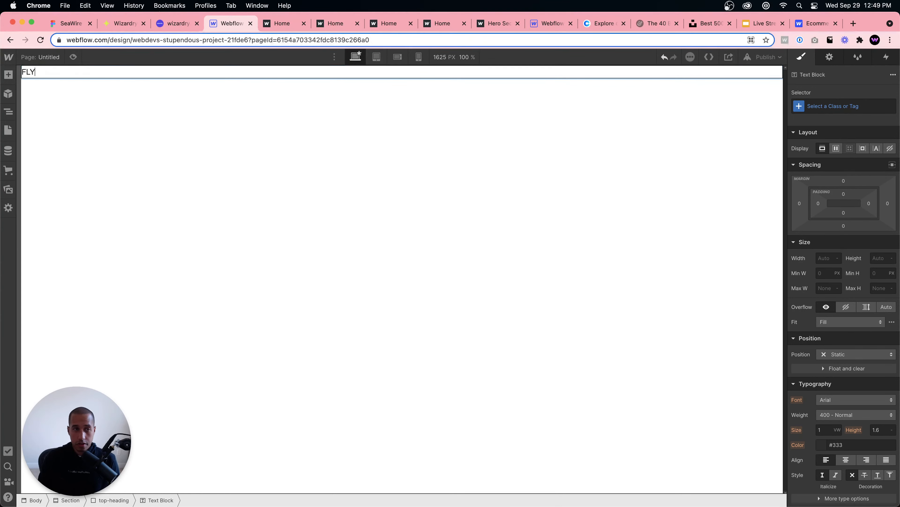
left_click(406, 97)
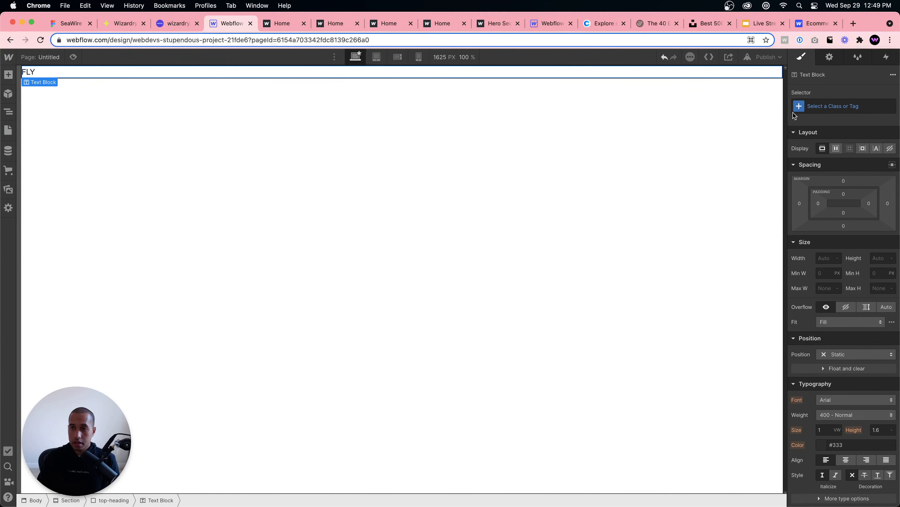
- Assign the class top-text to the FLY text block and center-align its text
left_click(830, 103)
type("top-text")
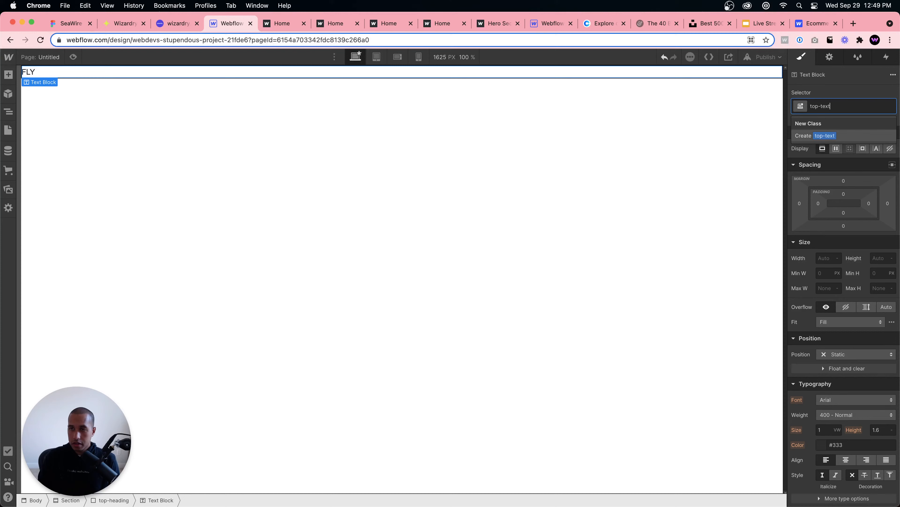
key("Return")
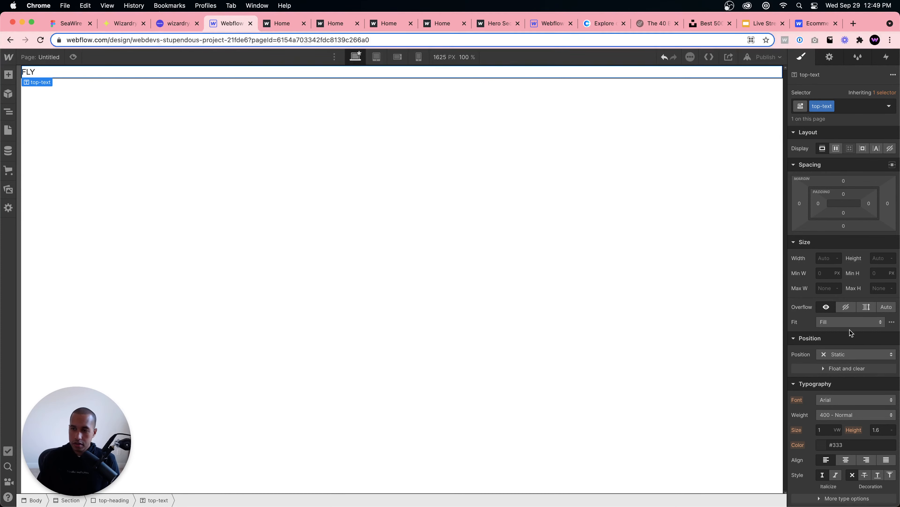
left_click(842, 455)
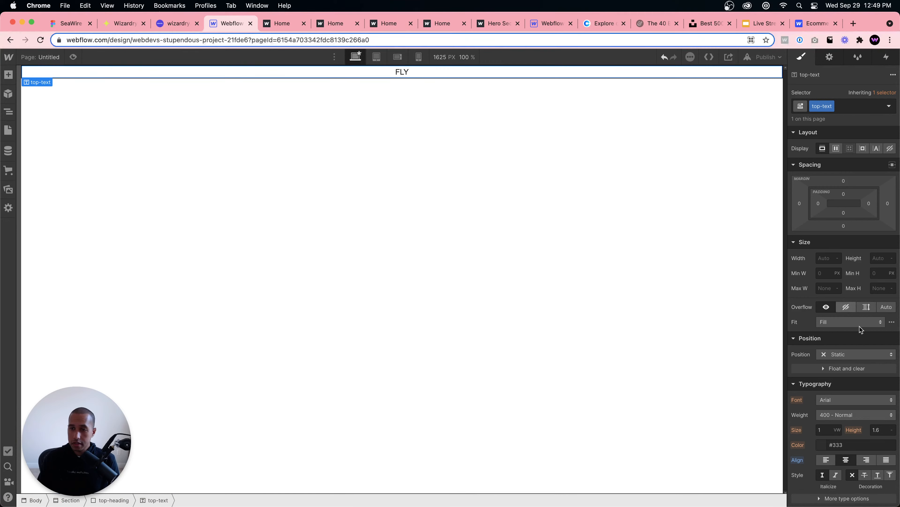
- Set the top-text font to Space Grotesk and its size to 10 em
scroll(837, 385, "down", 2)
left_click(840, 350)
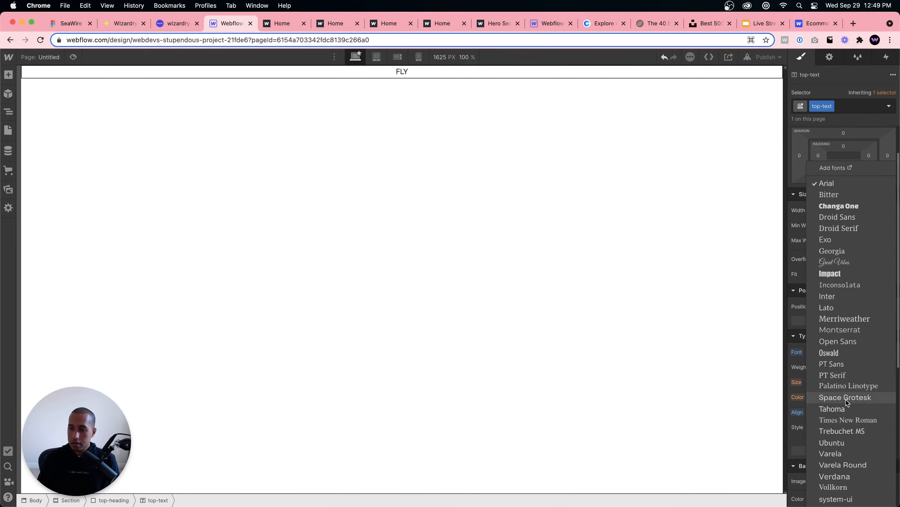
left_click(846, 400)
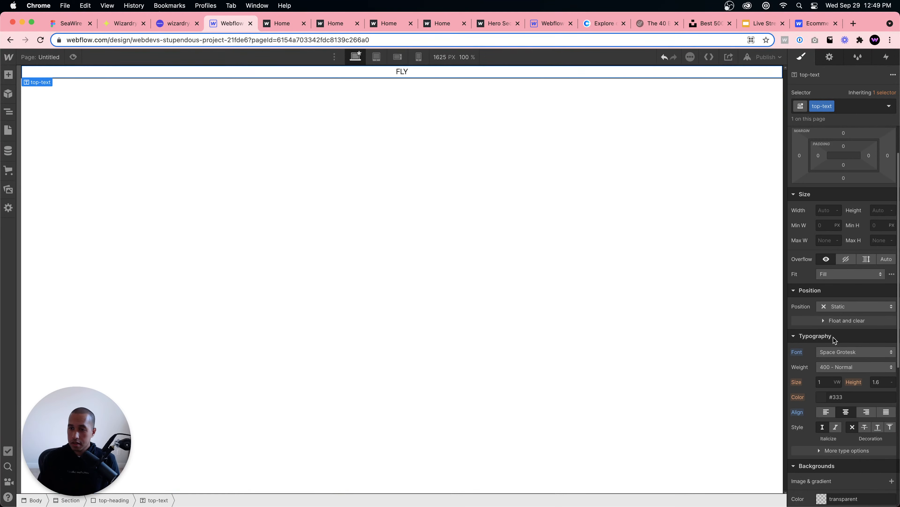
left_click(825, 383)
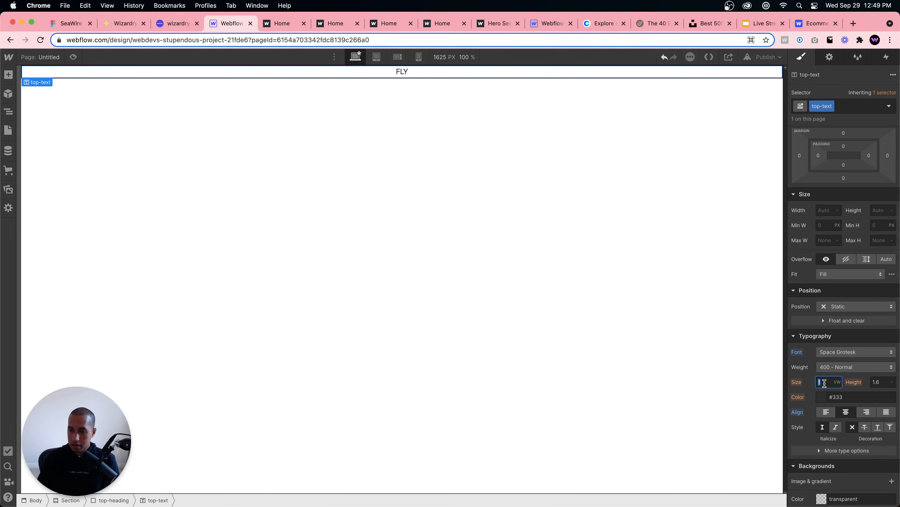
type("10em")
key("Return")
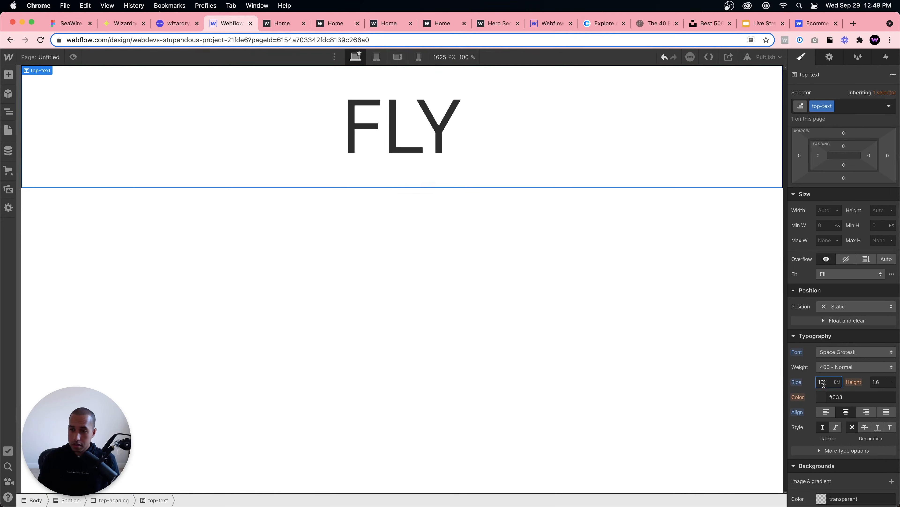
- Set the FLY text's font size to 5 em and its weight to 600 - Semi Bold
key("super+a")
type("5")
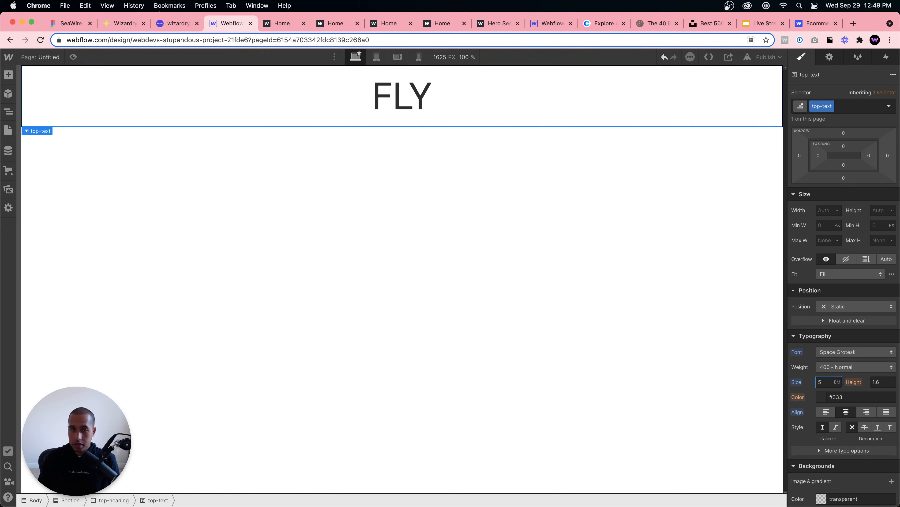
left_click(841, 365)
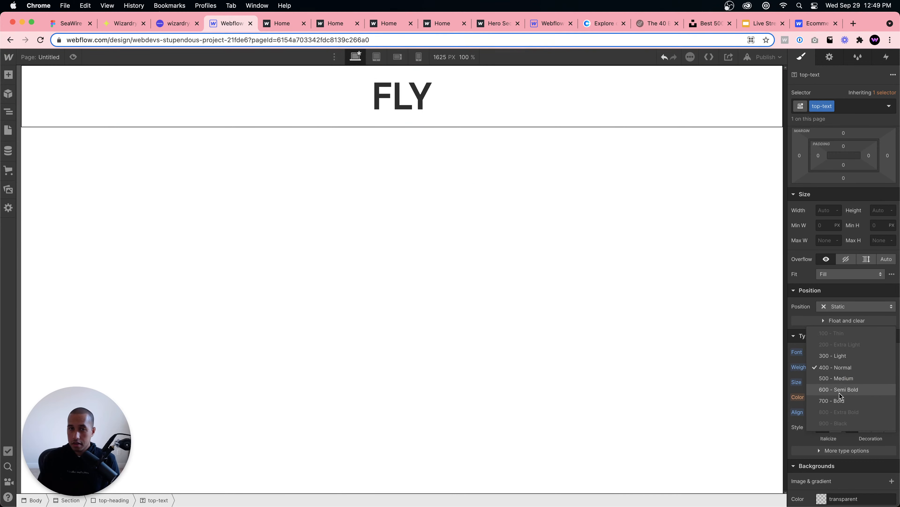
left_click(841, 389)
left_click(454, 159)
left_click(323, 109)
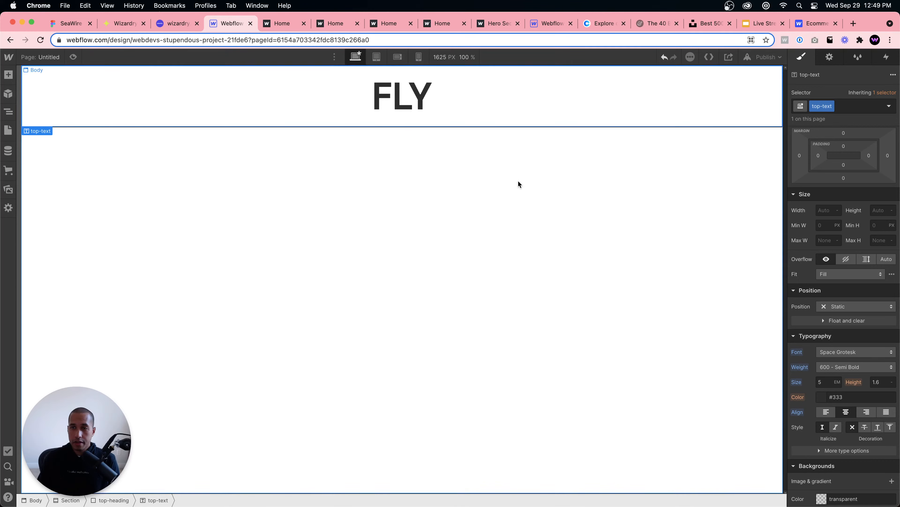
- Remove the top-heading div's bottom border by setting that side's width to 0, and check its other sides
scroll(825, 292, "down", 7)
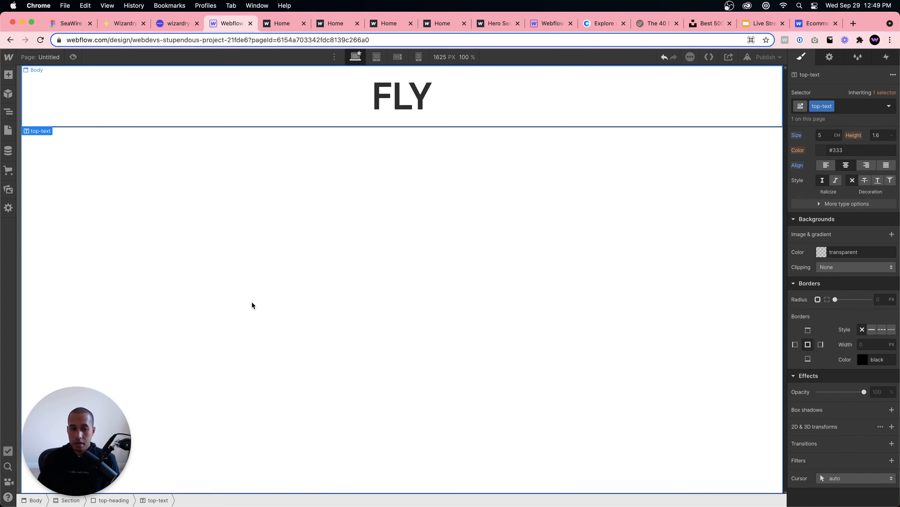
left_click(114, 500)
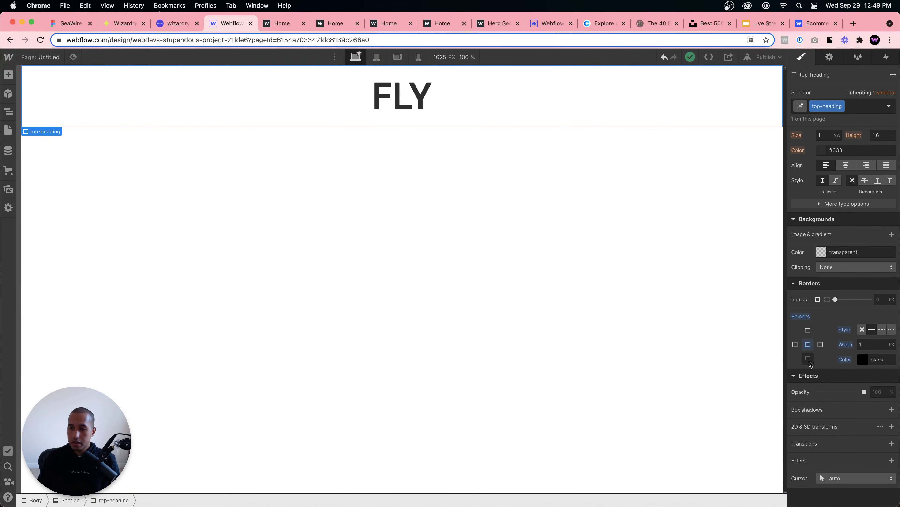
left_click(470, 278)
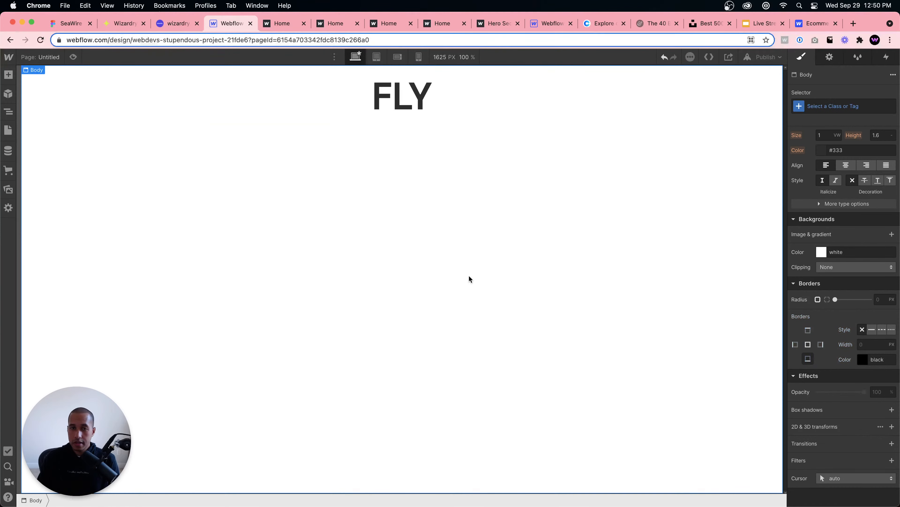
left_click(339, 149)
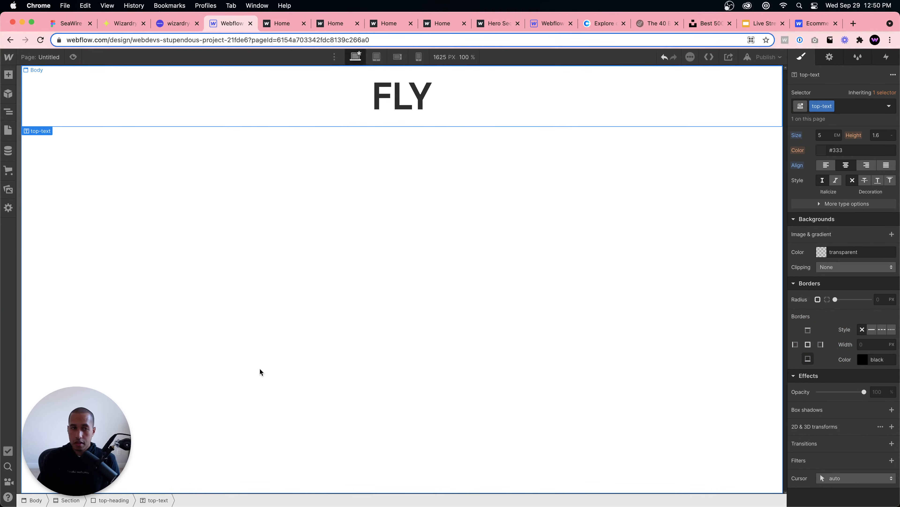
left_click(130, 499)
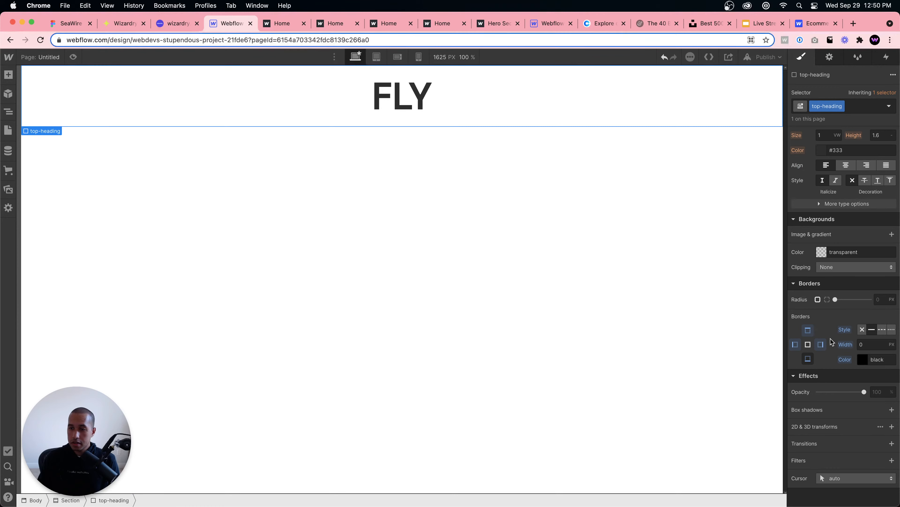
left_click(823, 345)
left_click(807, 331)
left_click(409, 133)
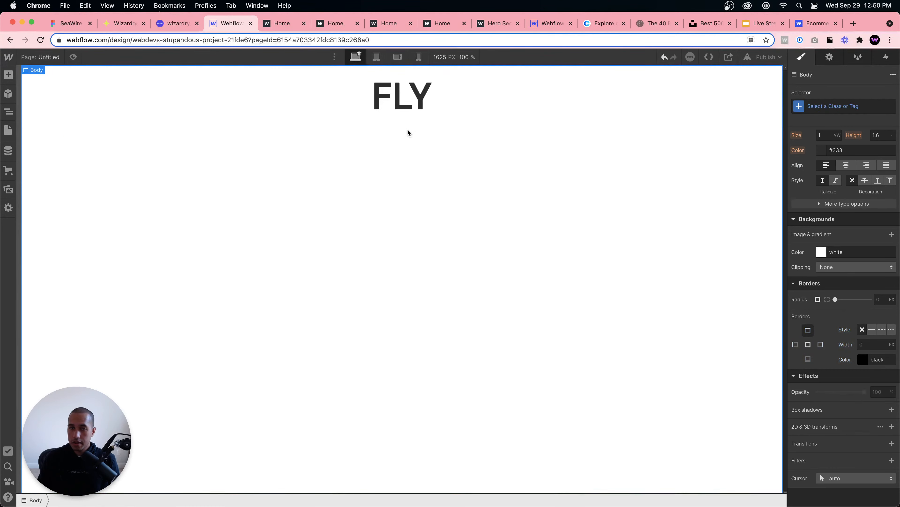
left_click(304, 113)
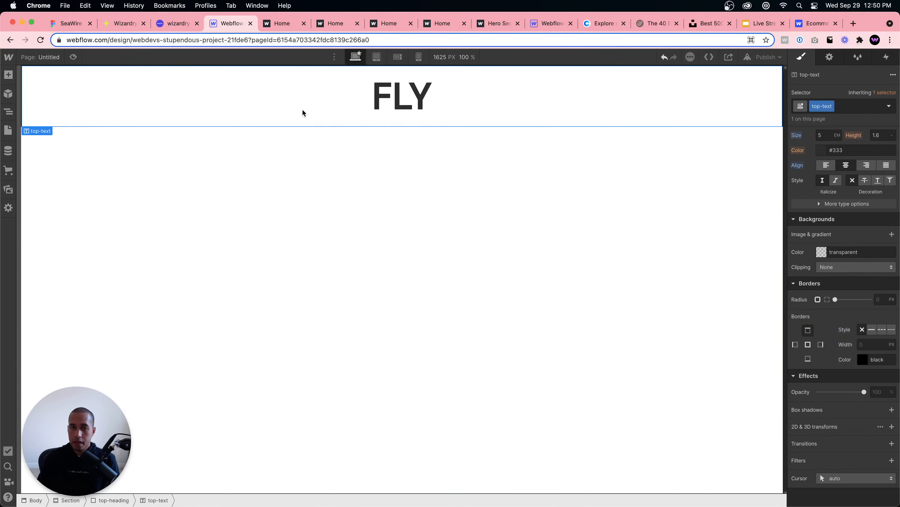
- Add a Div Block to the page body below the FLY section and give it the class product-wrapper
left_click(162, 191)
key("super+e")
type("div")
key("Return")
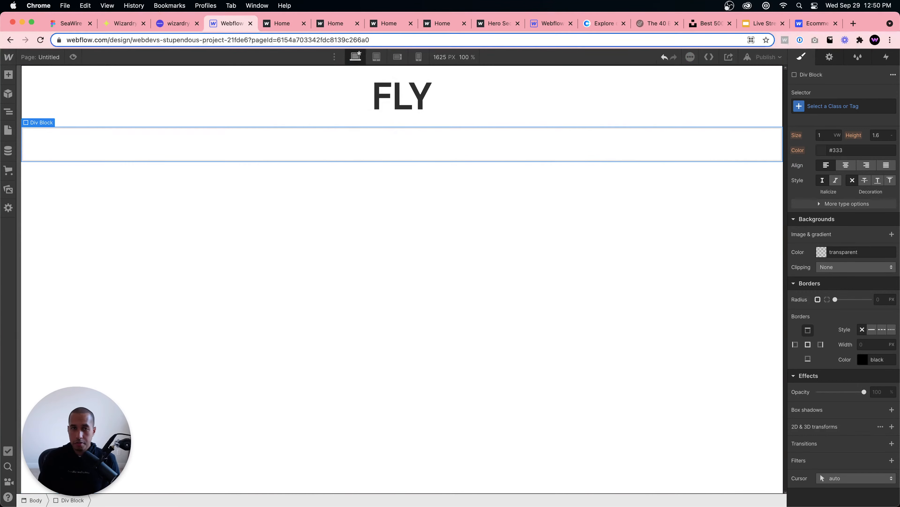
left_click(823, 106)
type("proud")
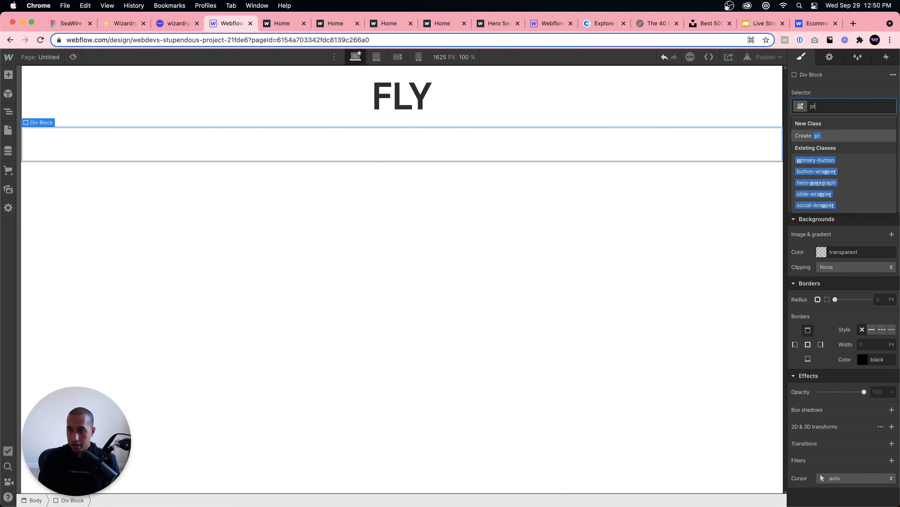
key("BackSpace")
key("BackSpace")
type("duct-wrapper")
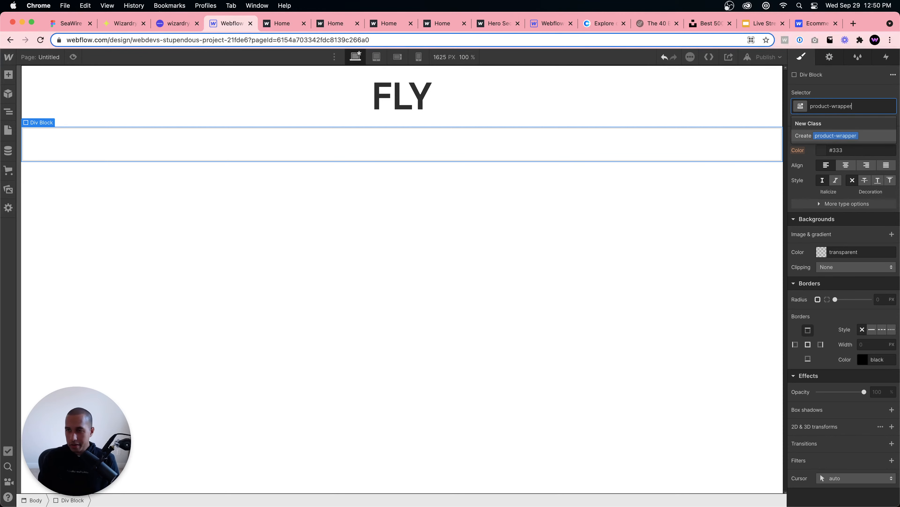
key("Return")
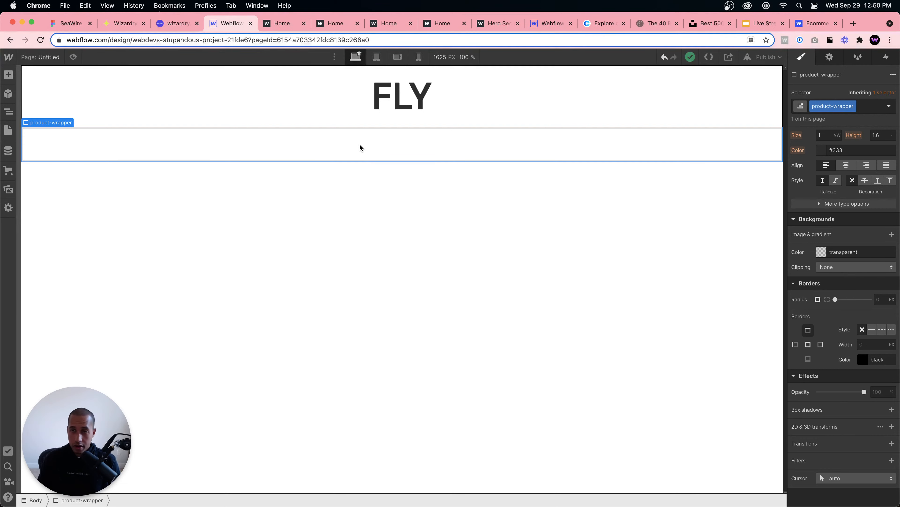
- Turn the product-wrapper into a grid with three columns and one row
scroll(844, 163, "up", 10)
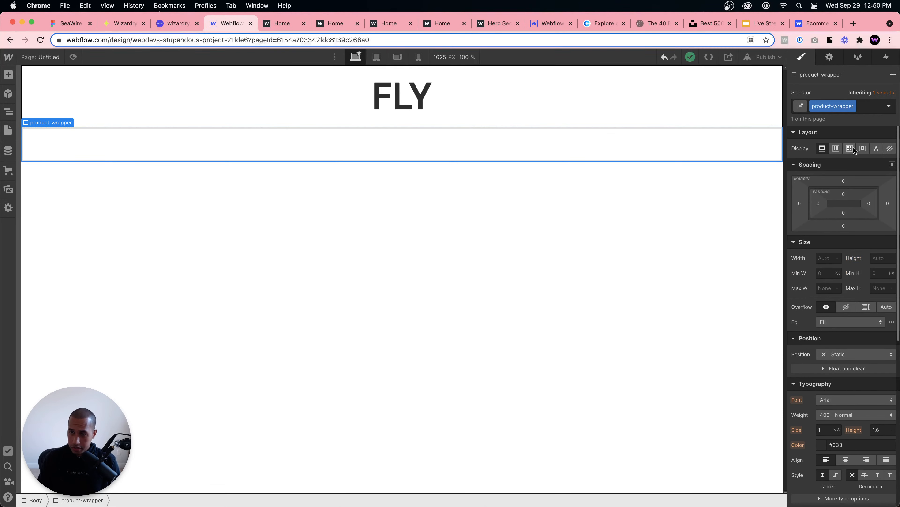
left_click(852, 148)
left_click(850, 148)
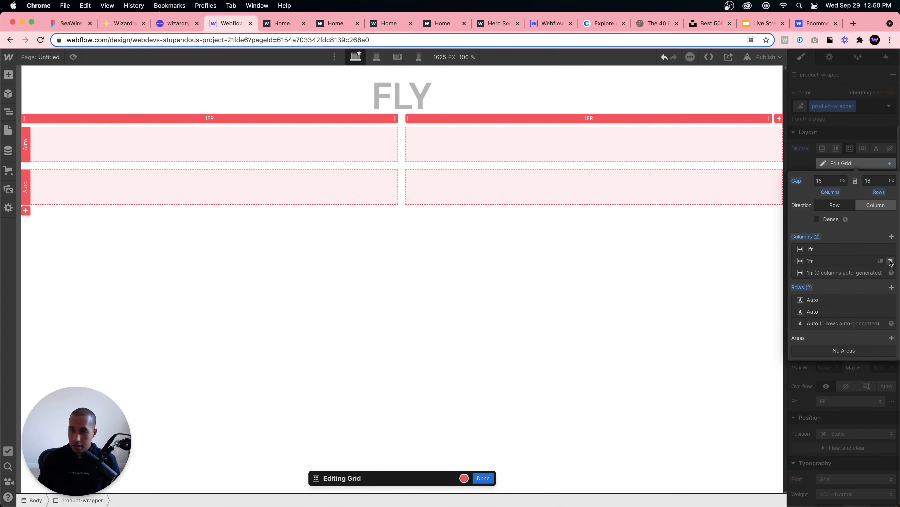
left_click(892, 236)
left_click(890, 324)
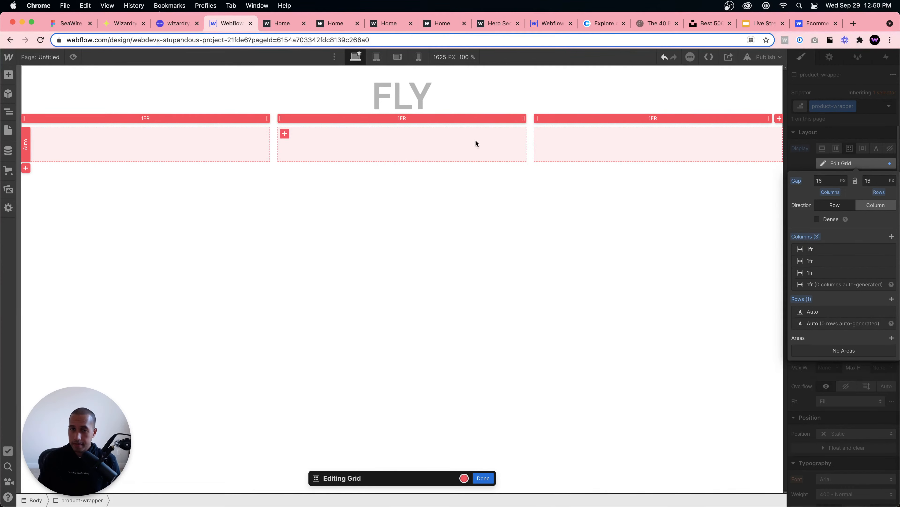
left_click(482, 477)
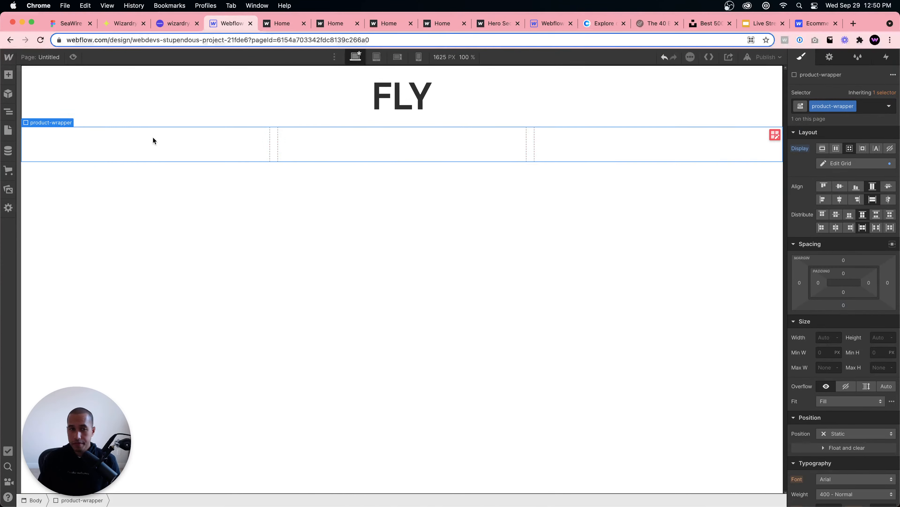
- Add a Div Block to the first cell of the product-wrapper grid and give it a solid 1 px black top border
key("super+e")
type("div")
key("Return")
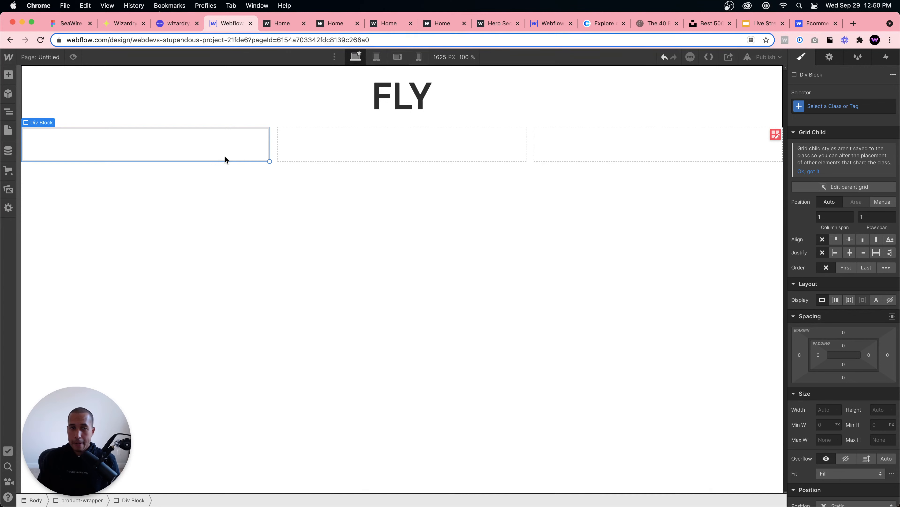
scroll(864, 390, "down", 10)
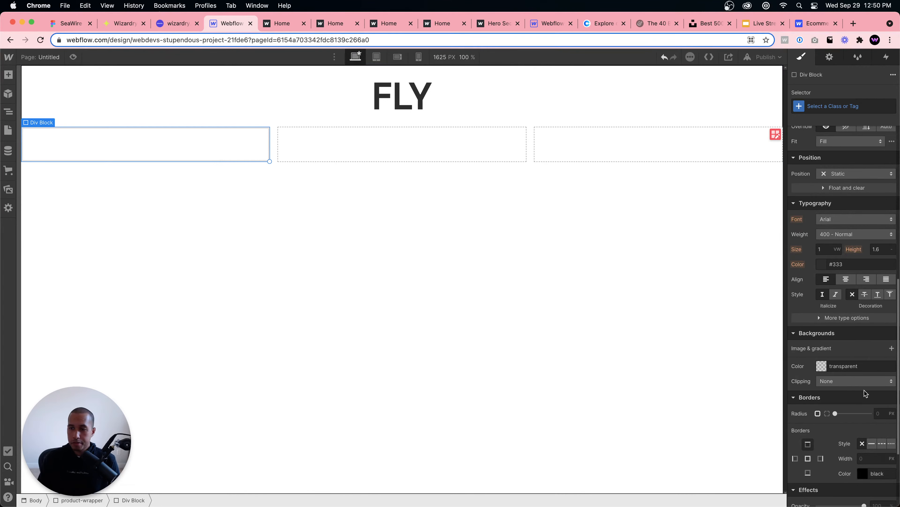
scroll(864, 390, "down", 3)
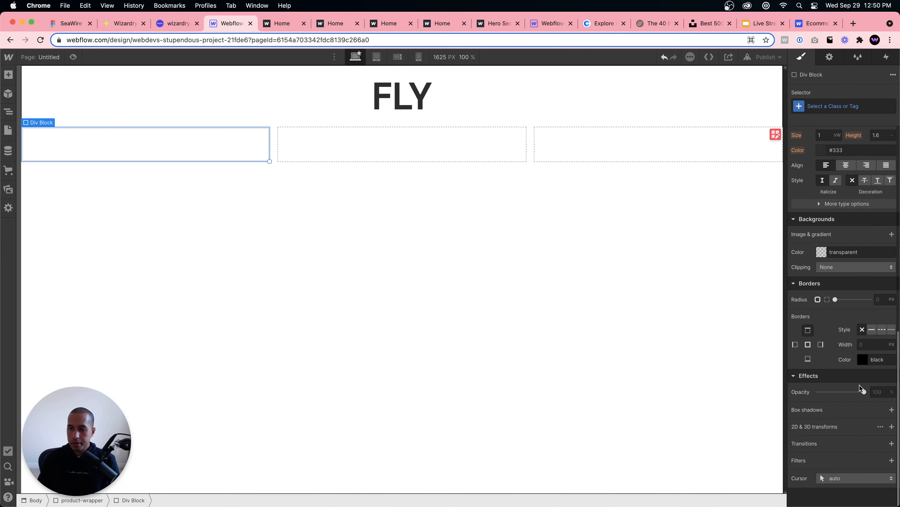
left_click(871, 329)
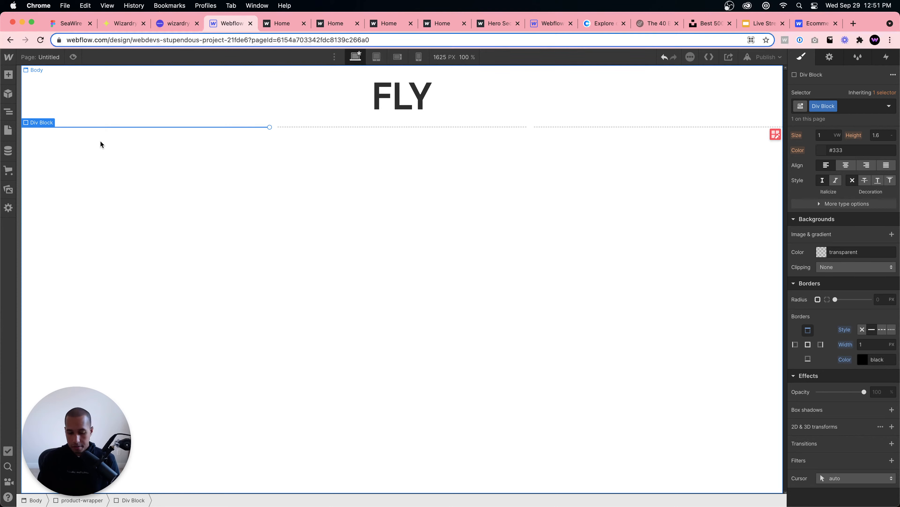
- Insert an Image element in the first grid cell's Div Block and choose the pink neon corridor photo for it
key("super+e")
type("im")
key("Return")
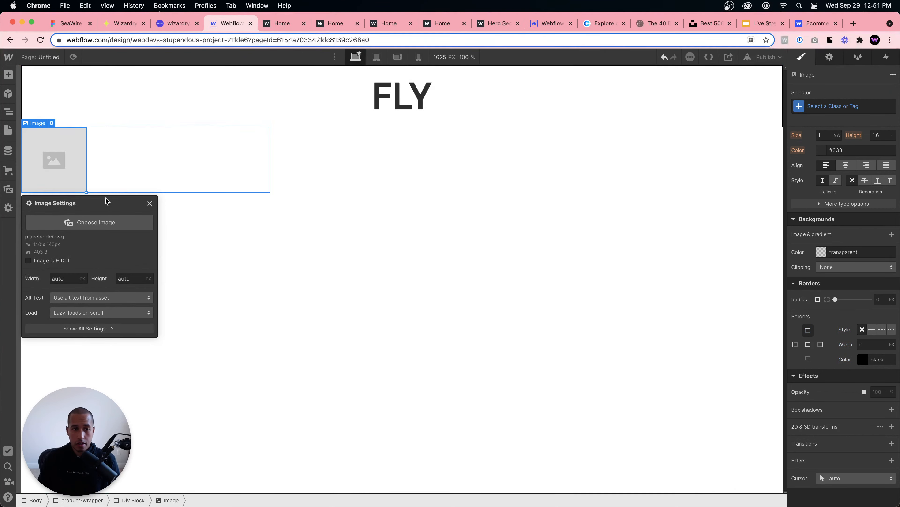
left_click(89, 163)
left_click(104, 210)
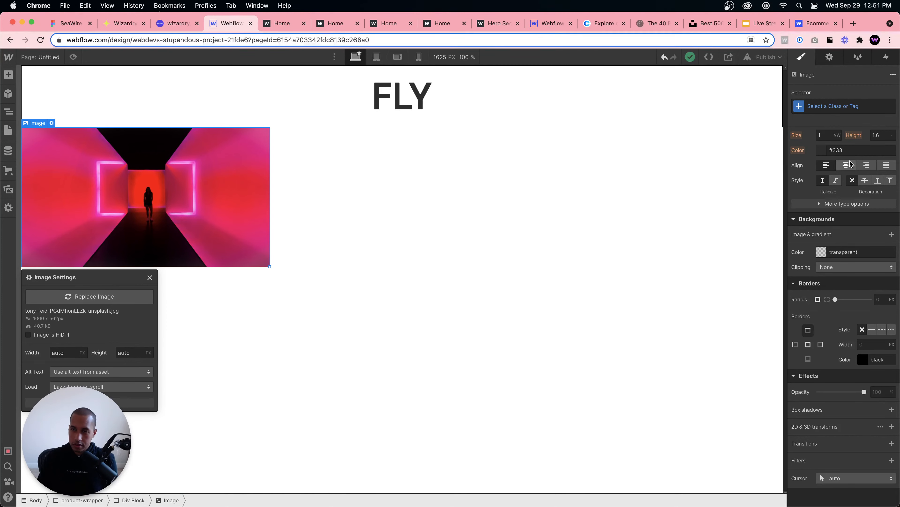
- Set the corridor image to 300 px wide and 300 px high with its fit set to Cover
scroll(850, 170, "up", 8)
left_click(824, 260)
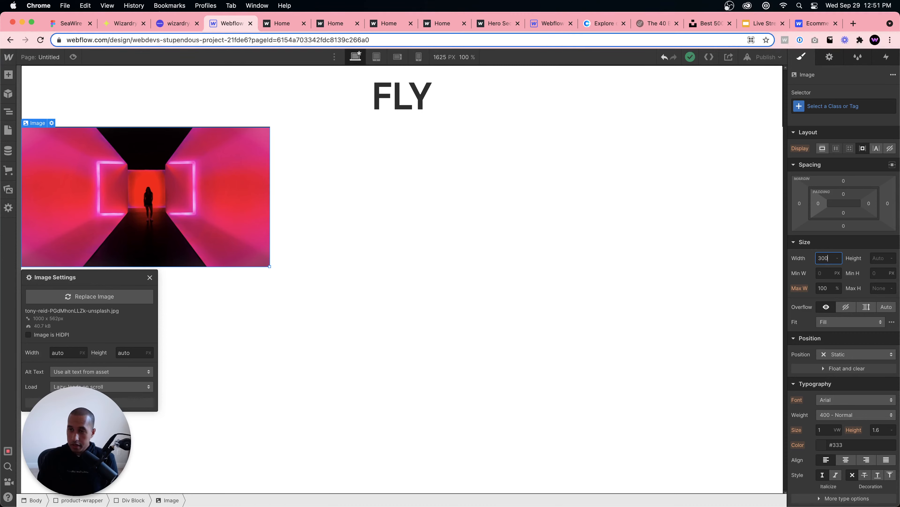
key("Tab")
type("300")
key("Return")
left_click(847, 353)
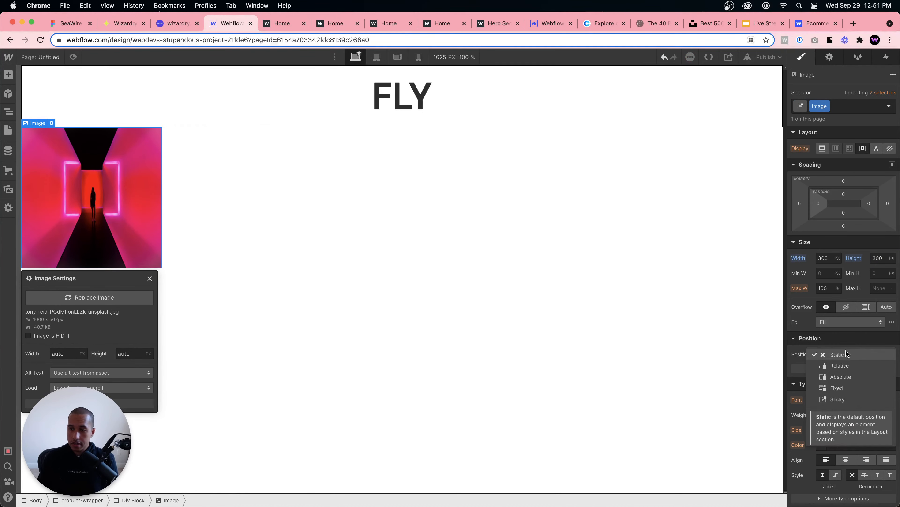
left_click(847, 354)
left_click(851, 321)
left_click(839, 342)
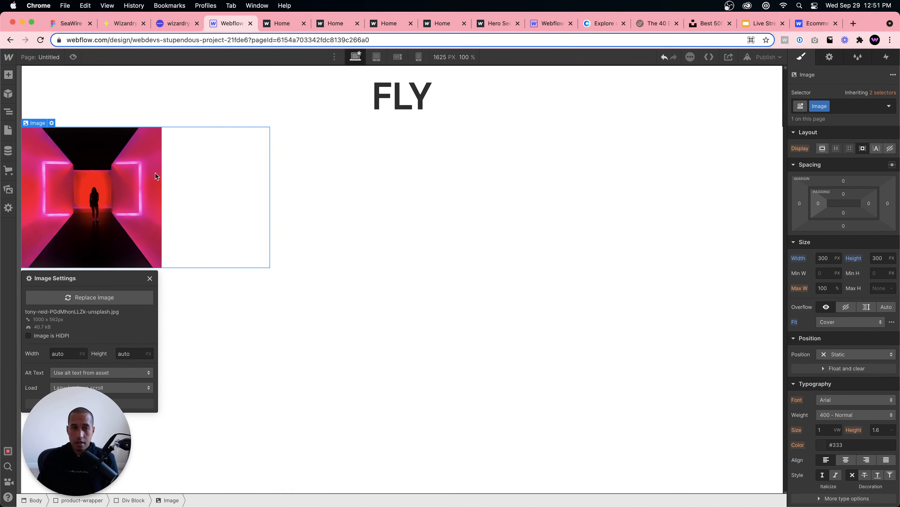
- Center the image's parent Div Block within its grid cell, both in alignment and justification
left_click(184, 179)
left_click(153, 185)
left_click(219, 176)
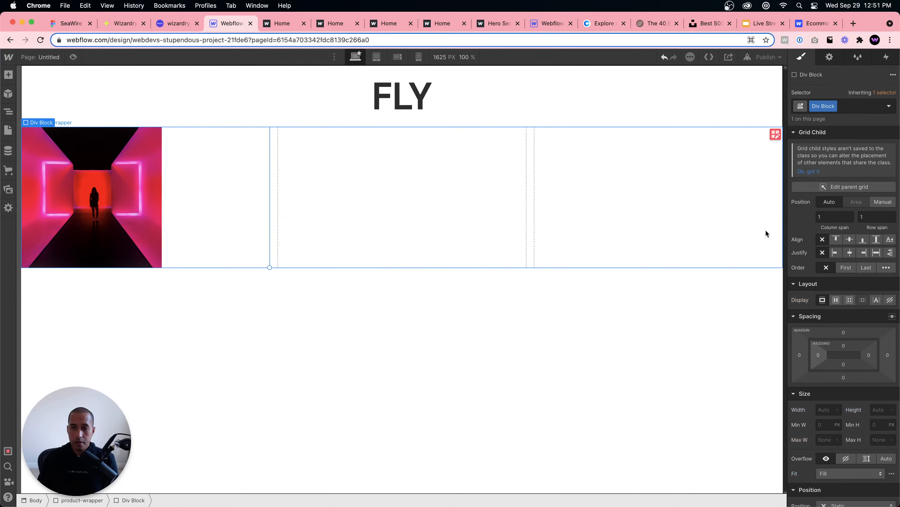
left_click(850, 239)
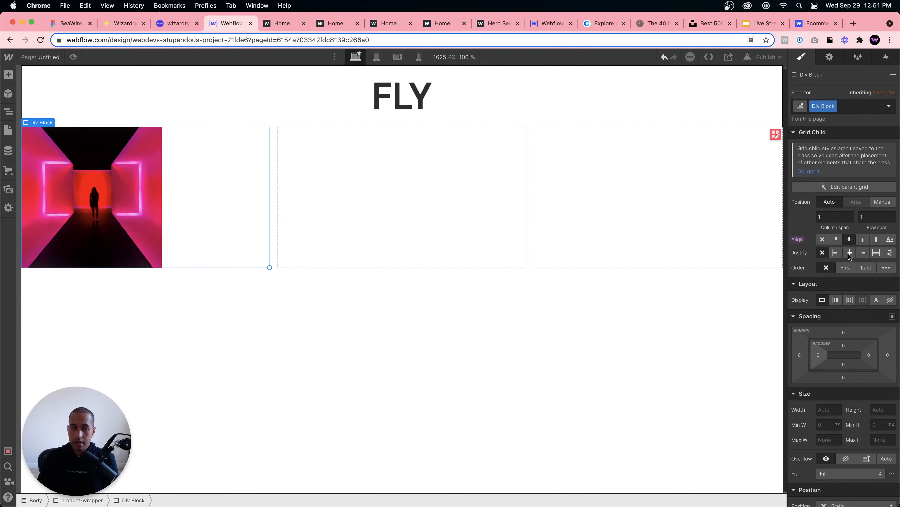
left_click(849, 254)
left_click(230, 159)
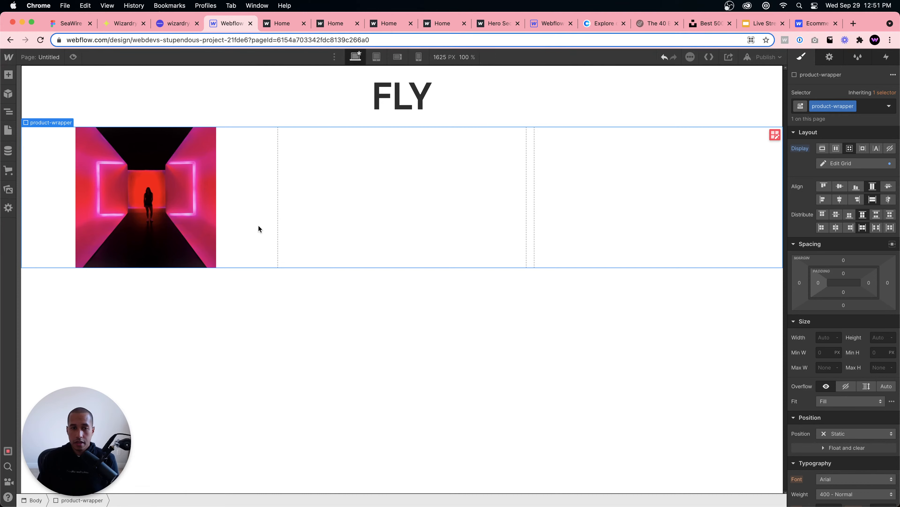
- Try adding another Div Block to the product-wrapper grid, and delete it again
left_click(267, 270)
left_click(226, 207)
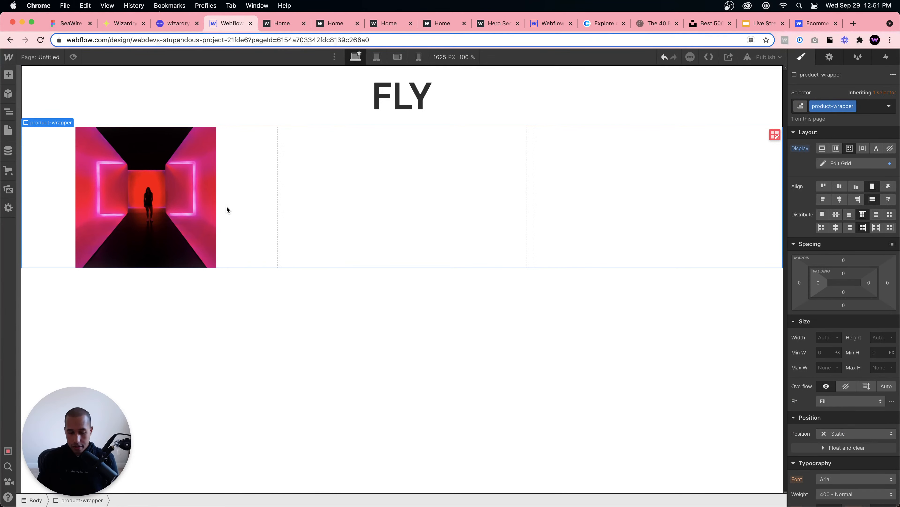
key("super+e")
type("div")
key("Return")
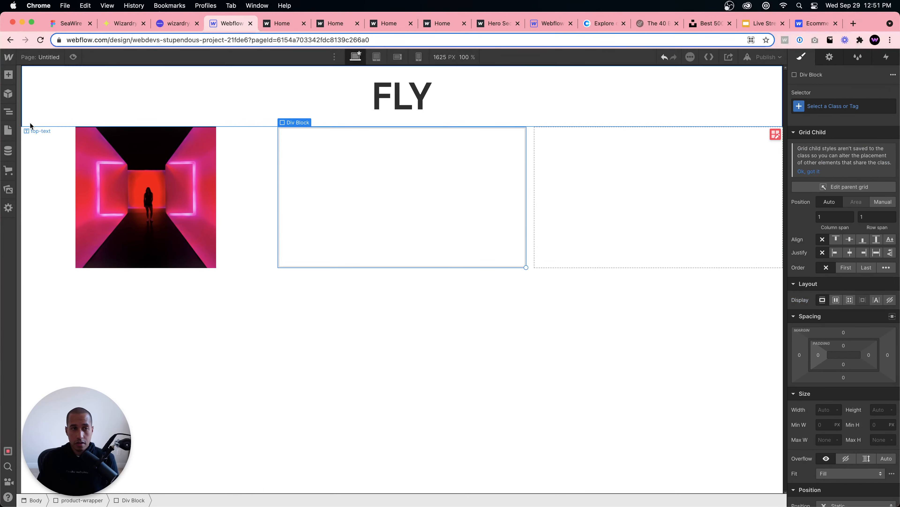
left_click(8, 112)
mouse_move(50, 171)
left_mouse_down()
mouse_move(56, 156)
mouse_move(49, 182)
left_mouse_up()
key("Delete")
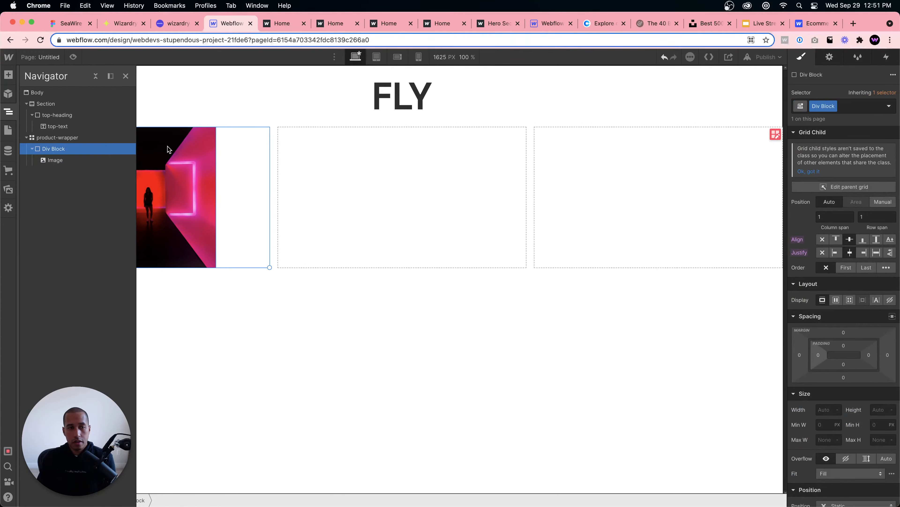
- Give the first grid cell's Div Block a solid 1 px black border on all sides
scroll(856, 376, "down", 10)
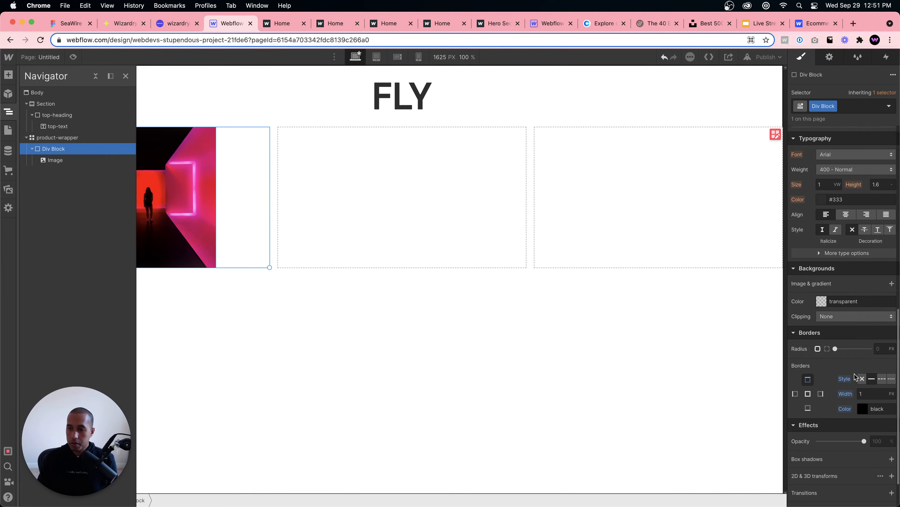
scroll(856, 376, "down", 3)
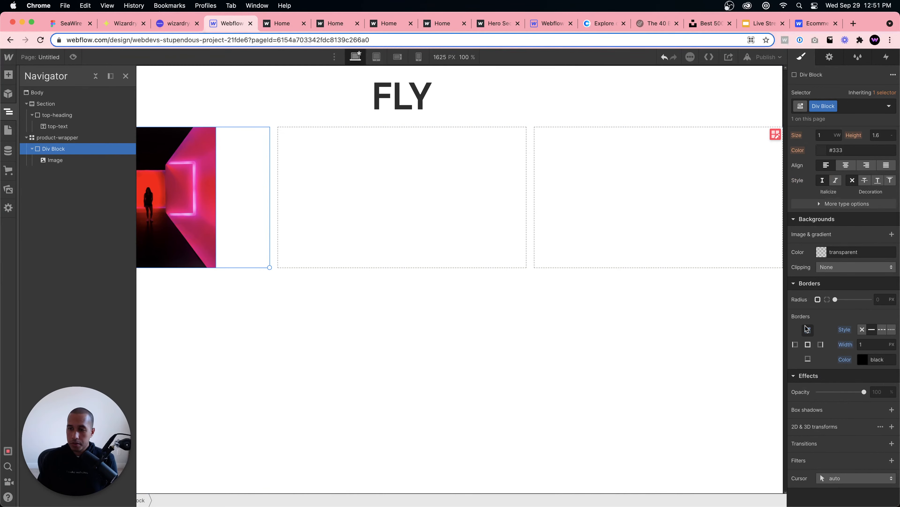
left_click(871, 330)
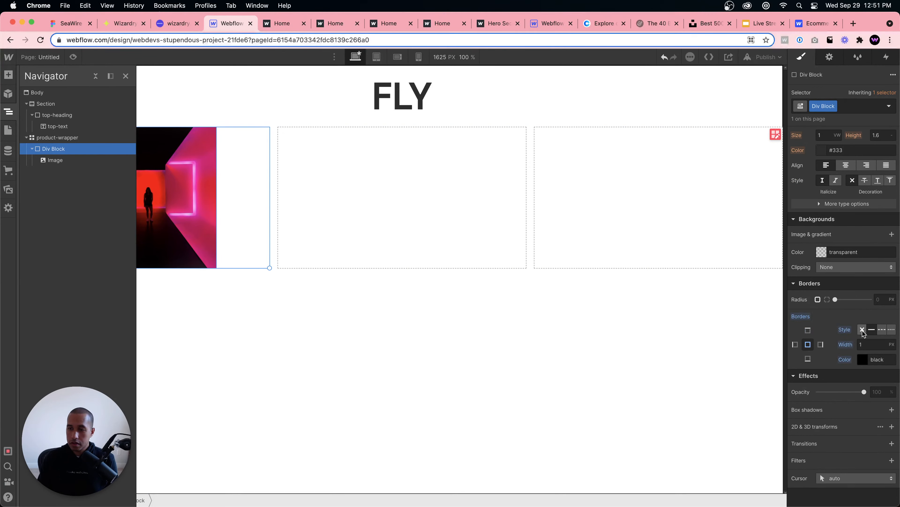
left_click(409, 329)
- Set the Div Block around the corridor image to 100% width and 100% height
left_click(171, 235)
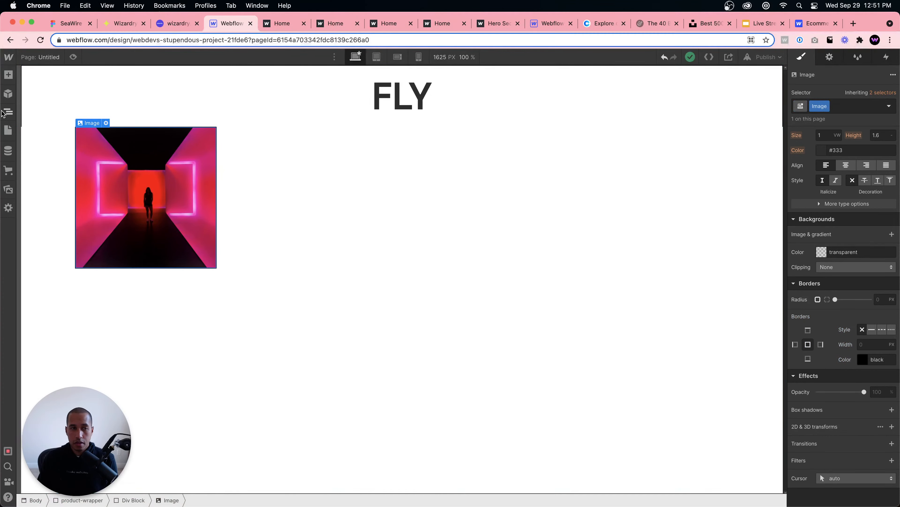
left_click(7, 113)
left_click(82, 149)
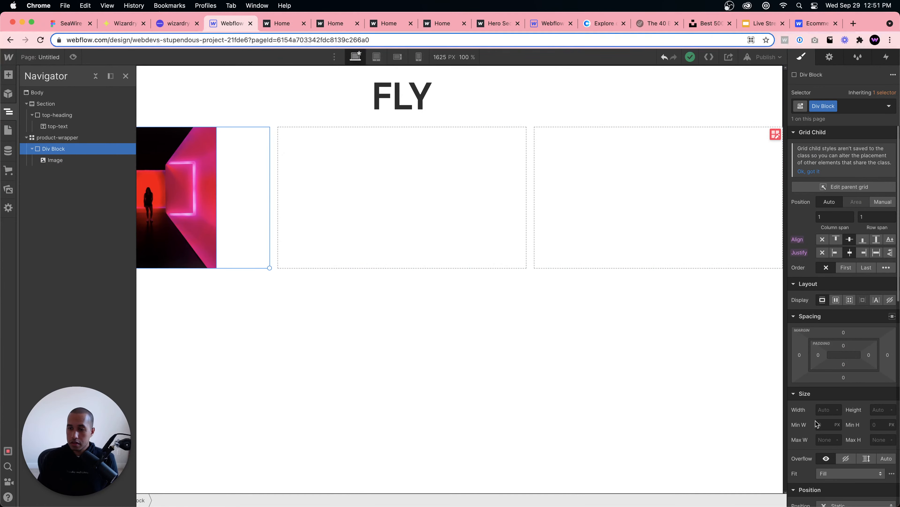
left_click(823, 410)
type("100%")
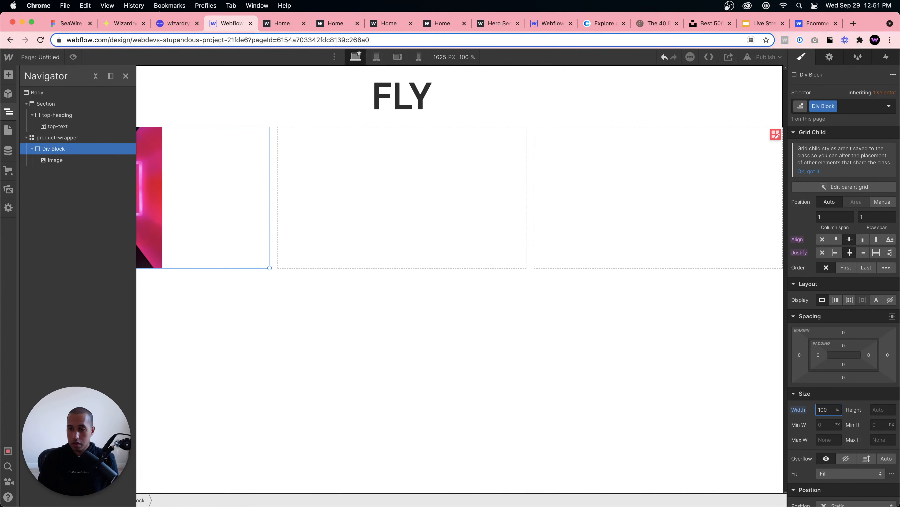
key("Tab")
type("100%")
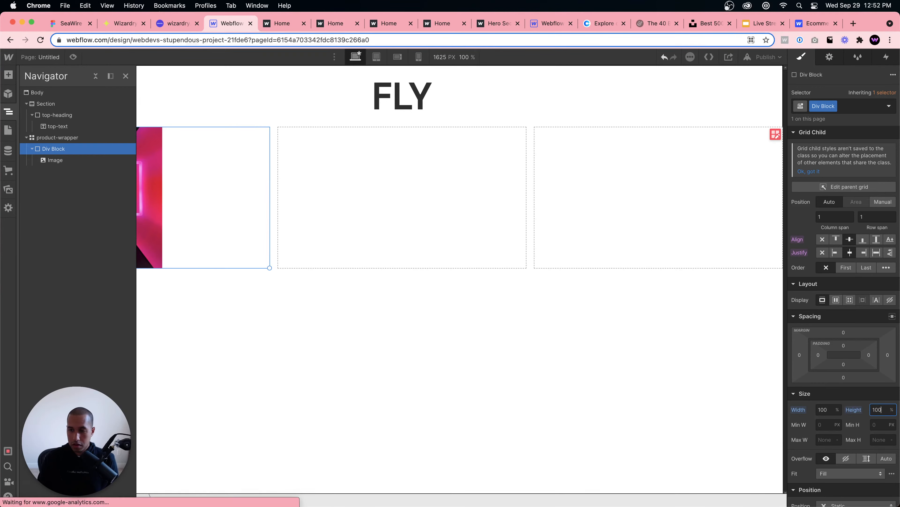
left_click(416, 271)
- Make the Div Block a horizontal flex layout with centered alignment and justification, and give it 60 px padding on all sides
left_click(186, 195)
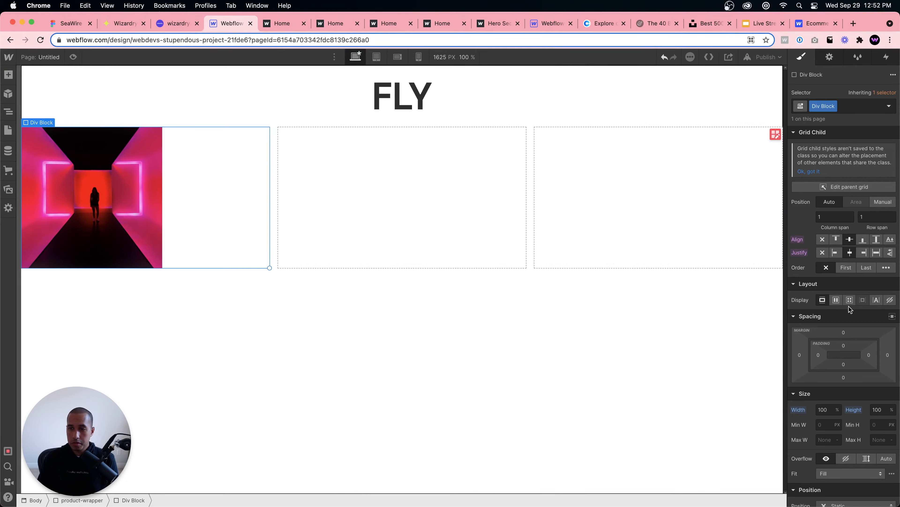
left_click(836, 300)
left_click(840, 348)
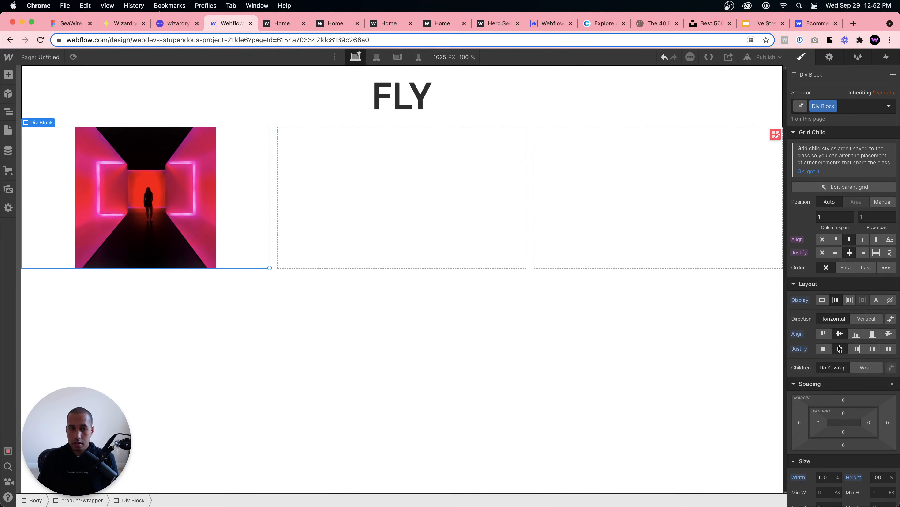
left_click(430, 266)
left_click(380, 305)
left_click(242, 232)
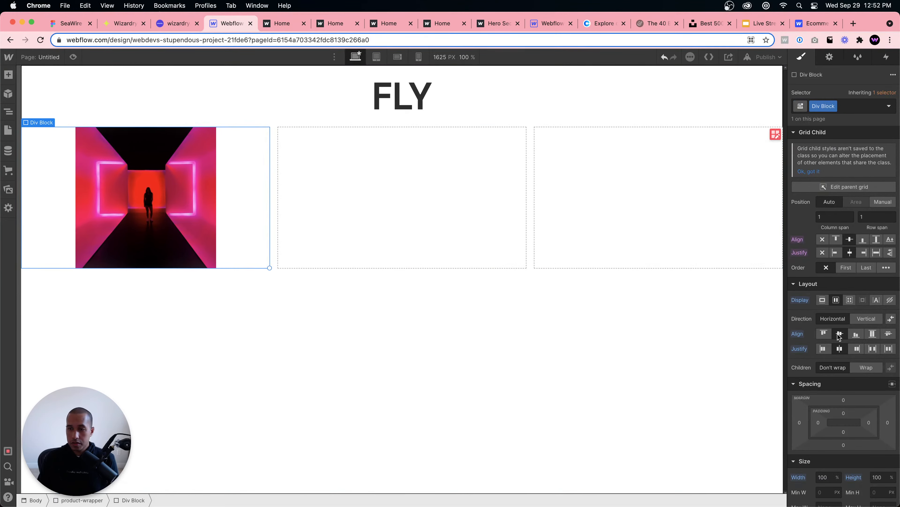
left_click_drag(837, 409, 859, 441)
left_click(590, 333)
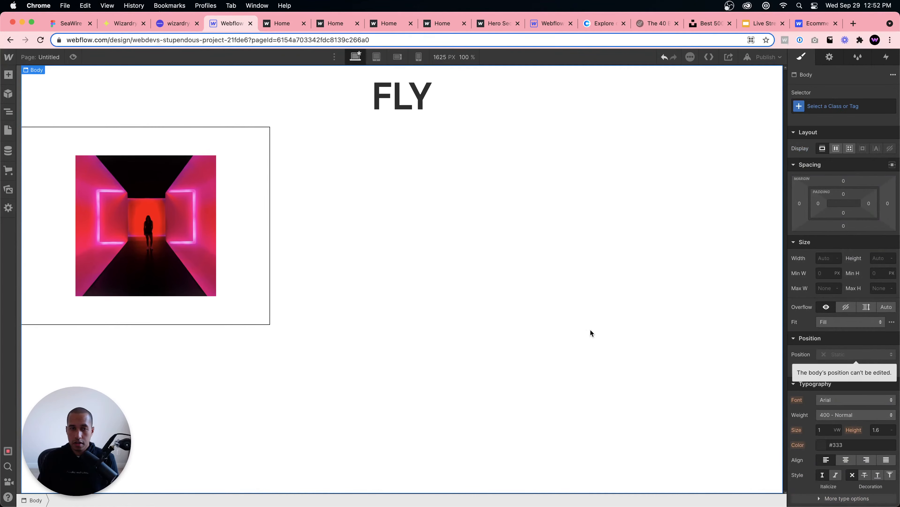
- Set the product-wrapper grid's column and row gaps to 0 px
left_click(295, 278)
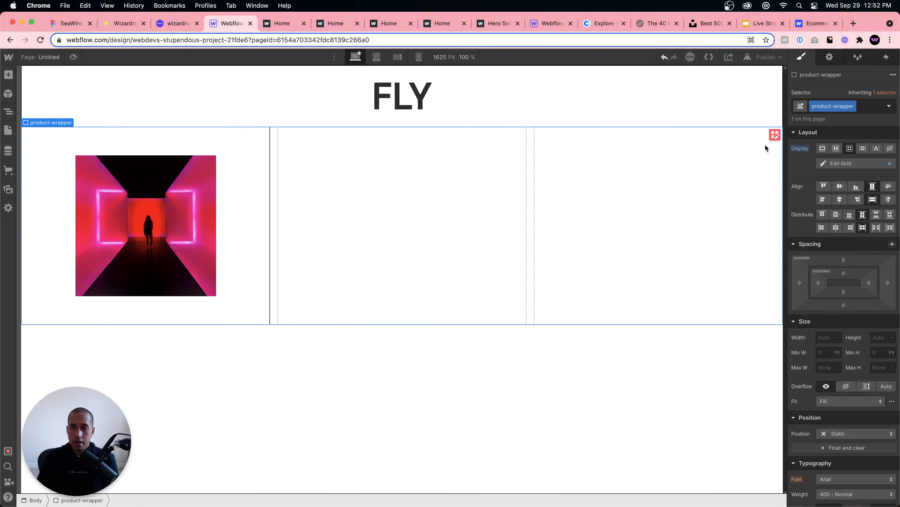
left_click(775, 135)
left_click(833, 180)
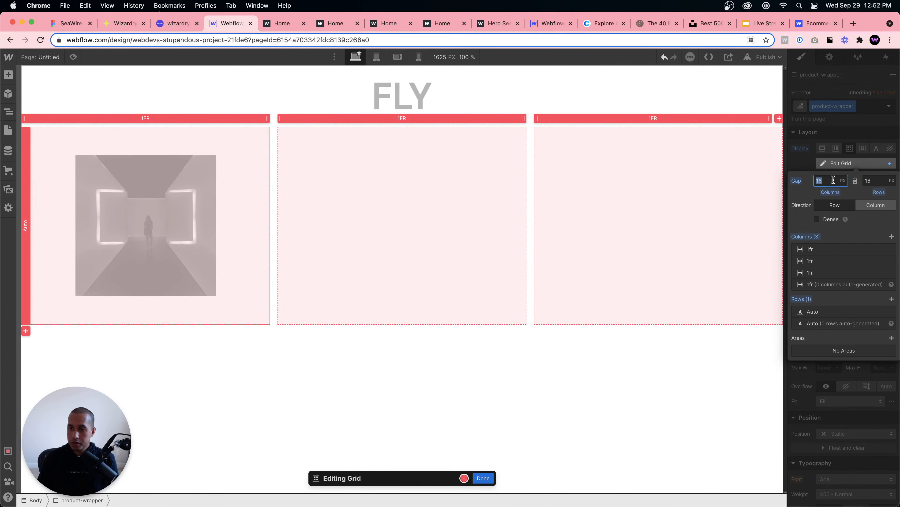
type("0")
key("Return")
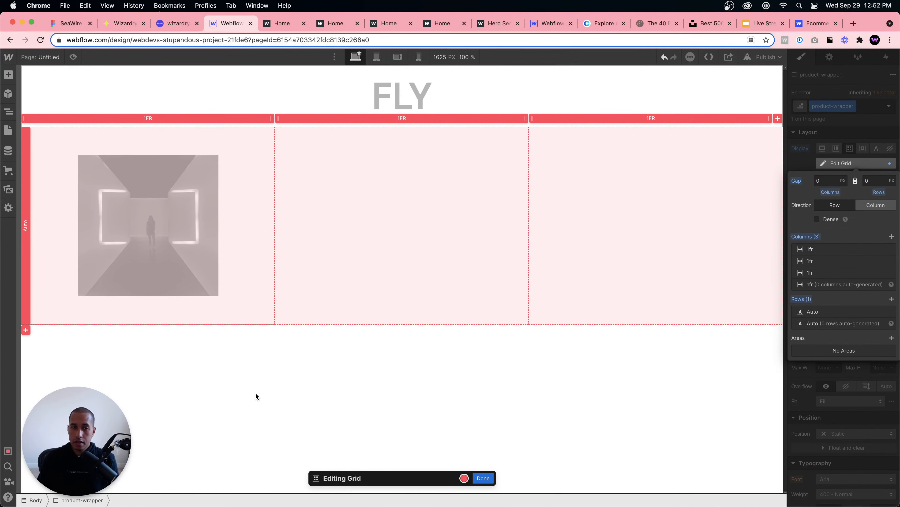
left_click(484, 478)
- Duplicate the first cell's Div Block with its image to fill the middle grid cell
left_click(236, 240)
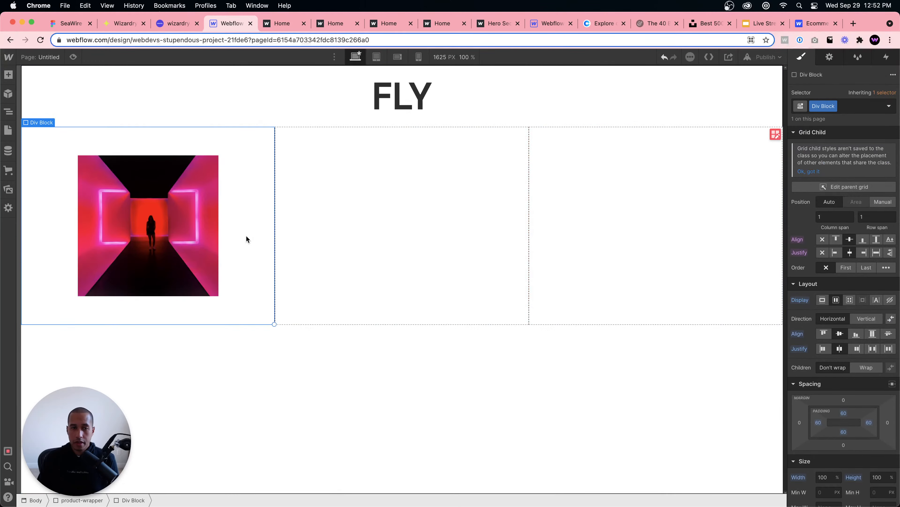
right_click(247, 239)
left_click(277, 328)
- Try duplicating only the image in the middle grid cell, and undo the duplication
right_click(358, 210)
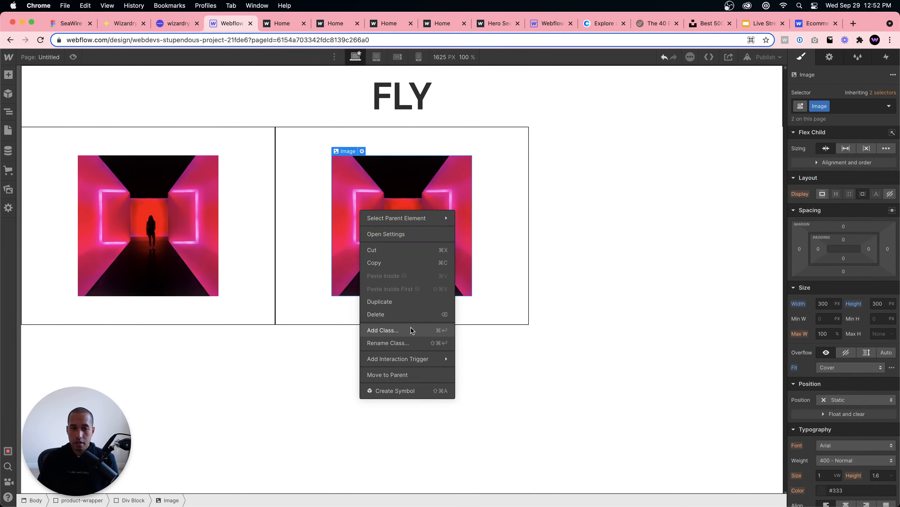
left_click(406, 302)
left_click(553, 373)
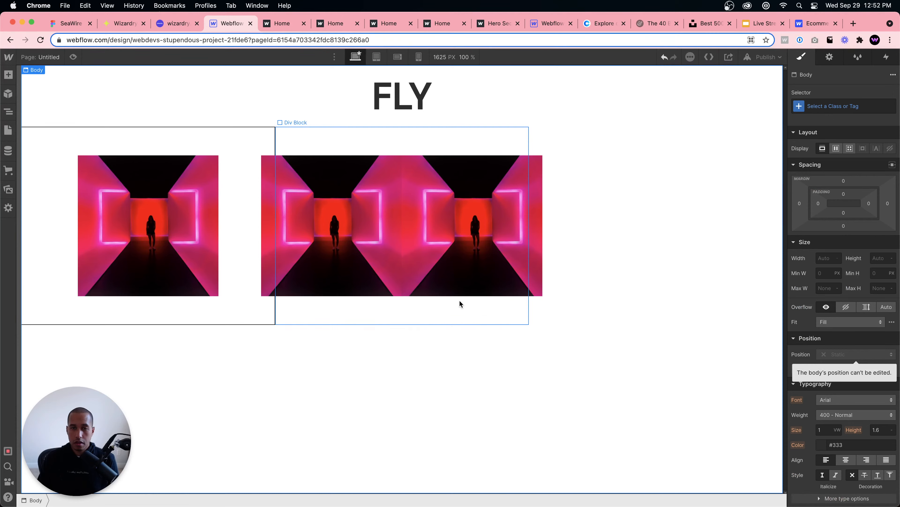
key("super+z")
- Duplicate the middle cell's Div Block to fill the third grid cell
left_click(500, 210)
right_click(506, 194)
left_click(543, 286)
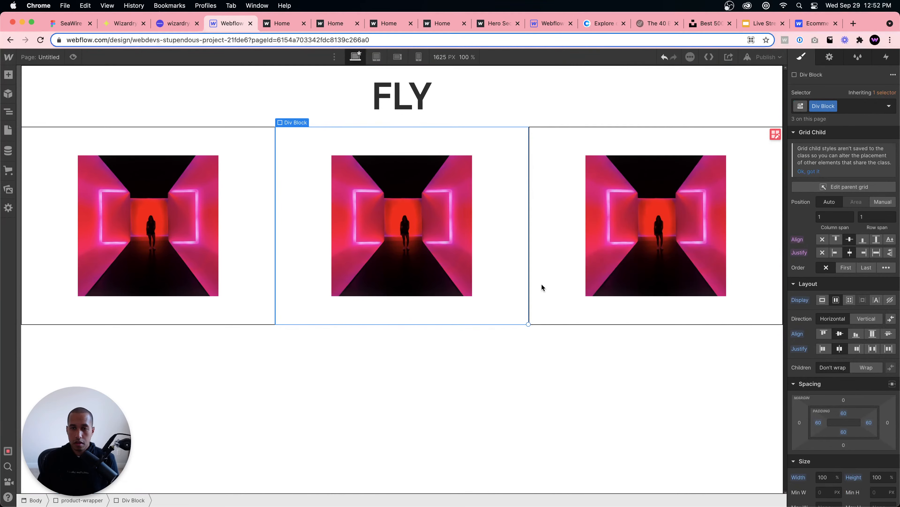
left_click(511, 372)
- Replace the middle cell's image with the purple neon triangle photo from the assets
left_click(426, 185)
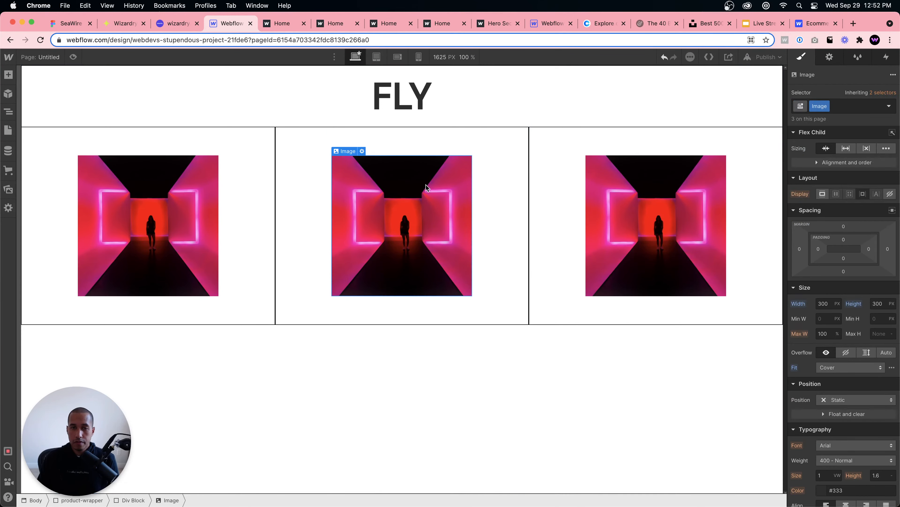
left_click(363, 151)
left_click(393, 328)
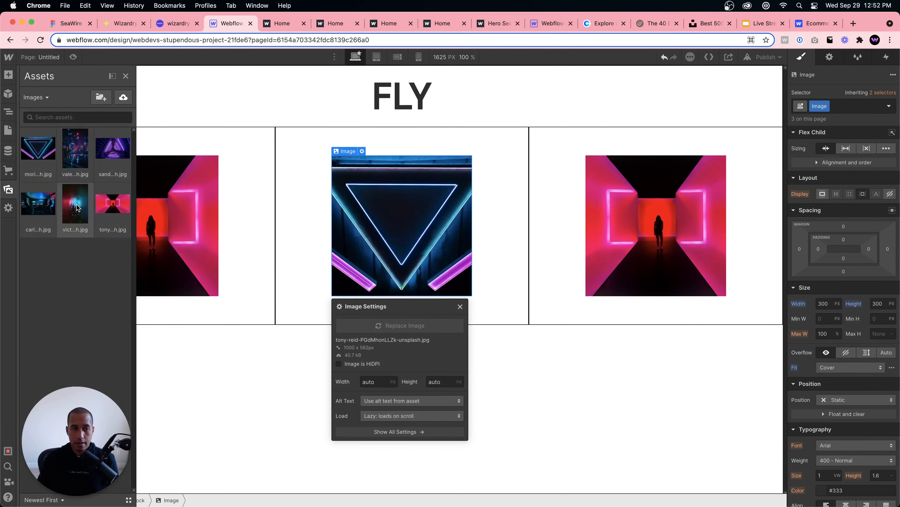
left_click(112, 148)
- Replace the third cell's image with the blue arcade machines photo from the assets
left_click(624, 227)
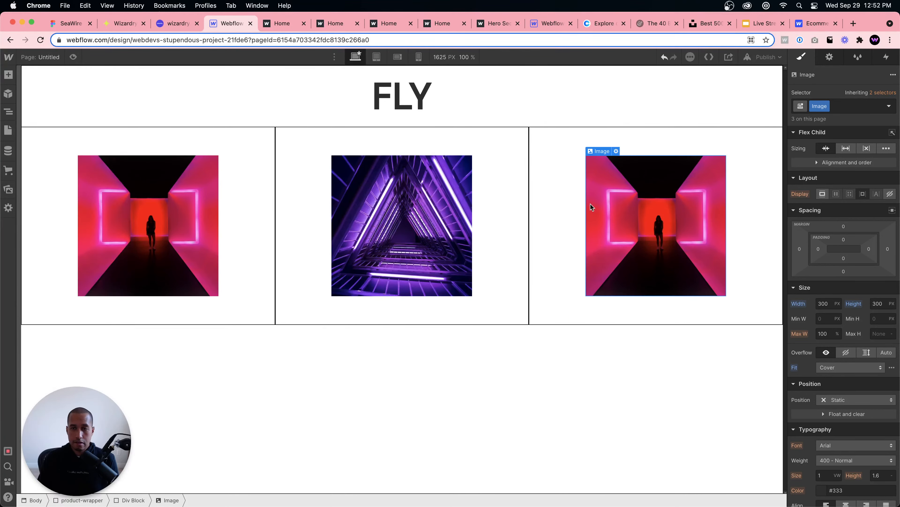
left_click(616, 151)
left_click(659, 325)
left_click(38, 204)
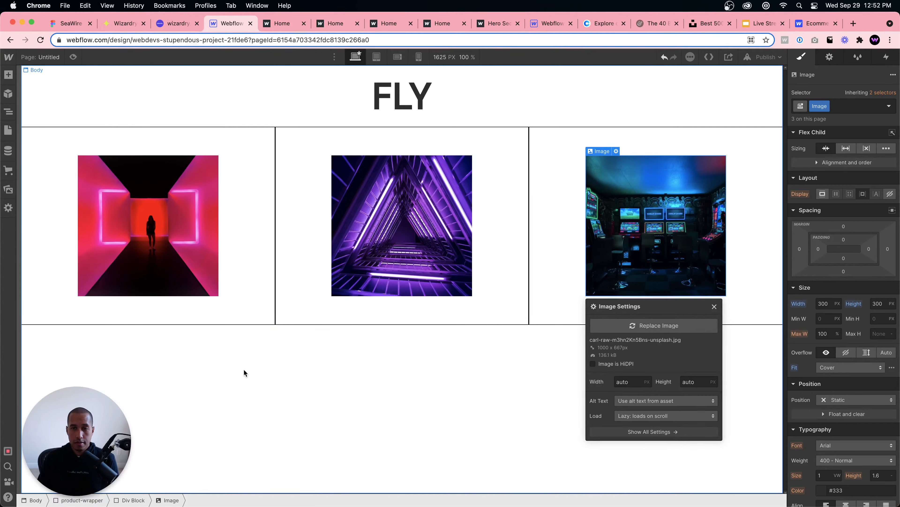
left_click(357, 409)
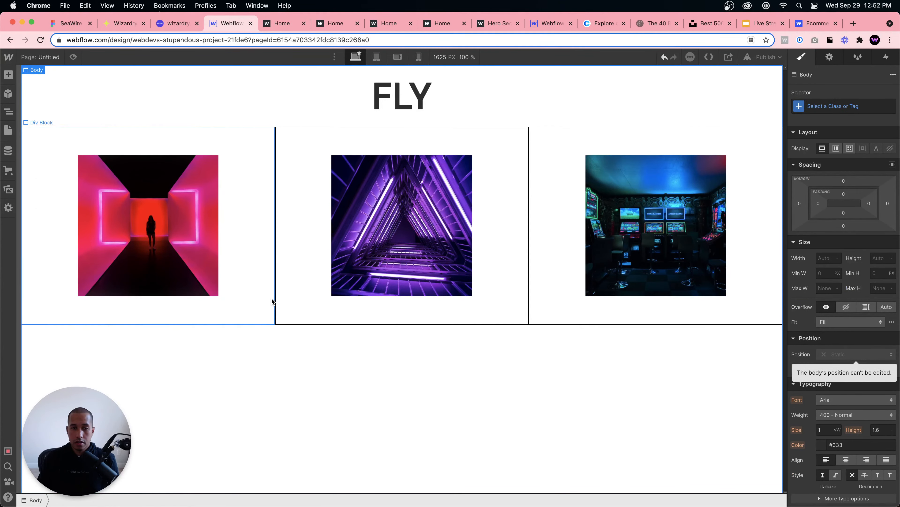
- Compare the borders between the product cells with the FLY grid on Webflow's ecommerce page, and return to the design
left_click(282, 301)
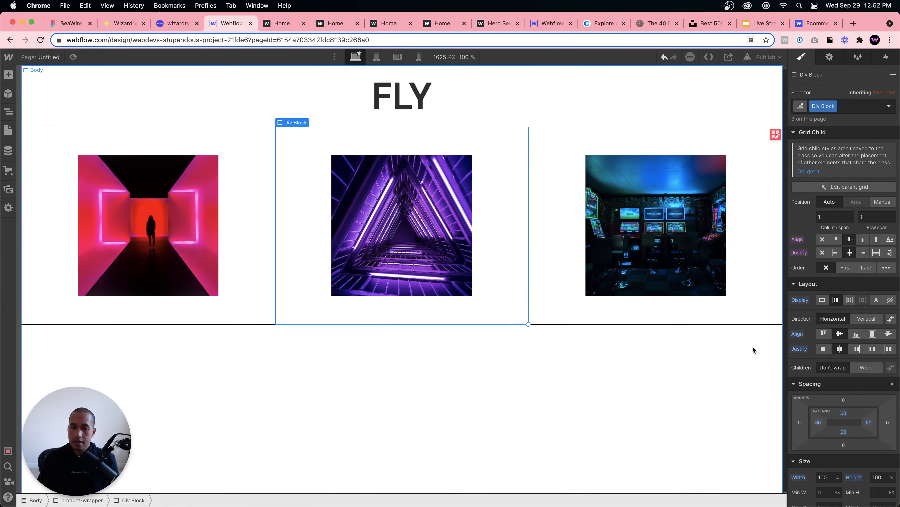
left_click(599, 429)
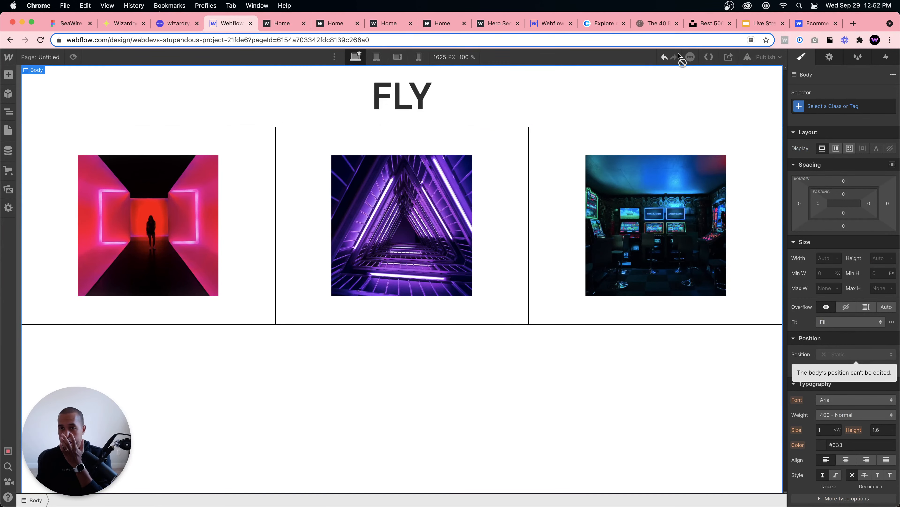
left_click(816, 23)
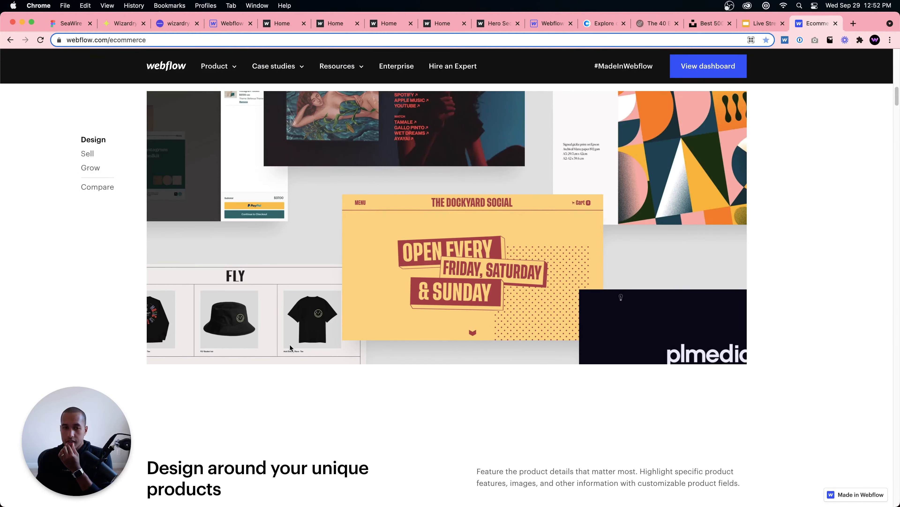
left_click(231, 23)
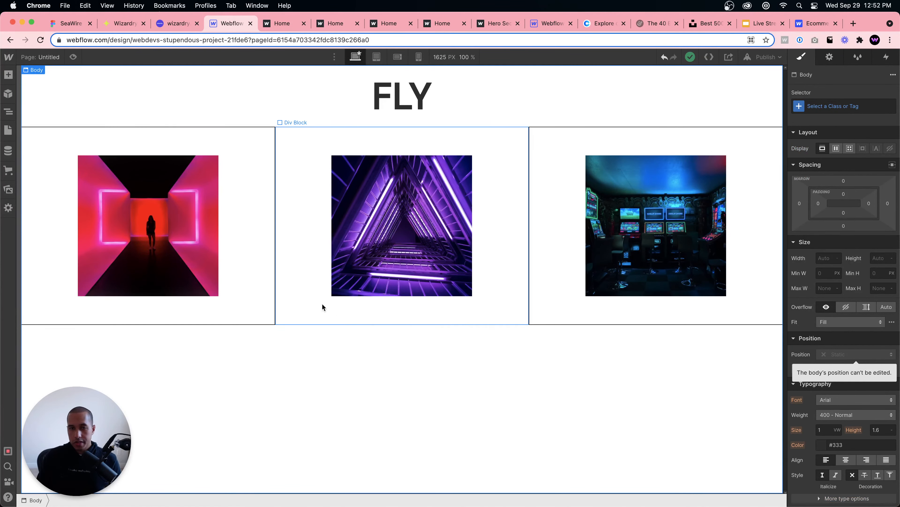
left_click(294, 268)
left_click(553, 383)
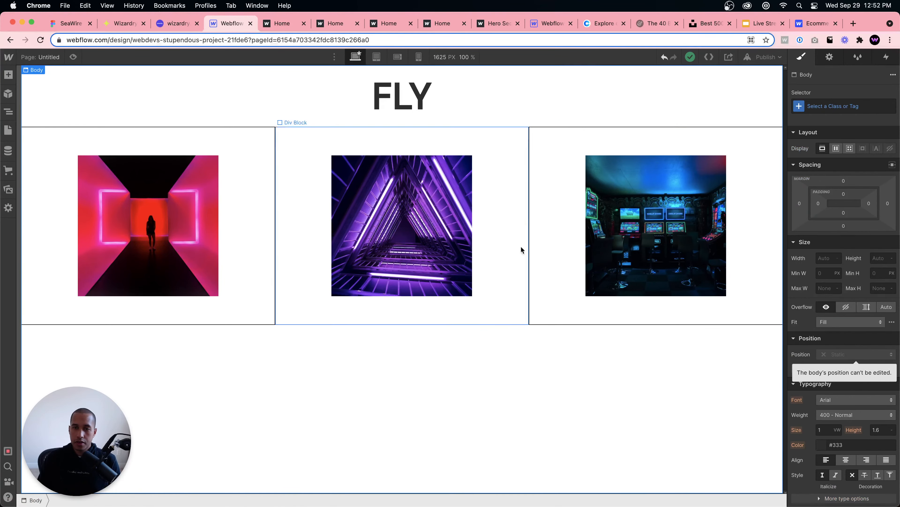
- Add the combo class 2 to the middle cell's Div Block and set its left border width to 0
left_click(318, 271)
left_click(851, 109)
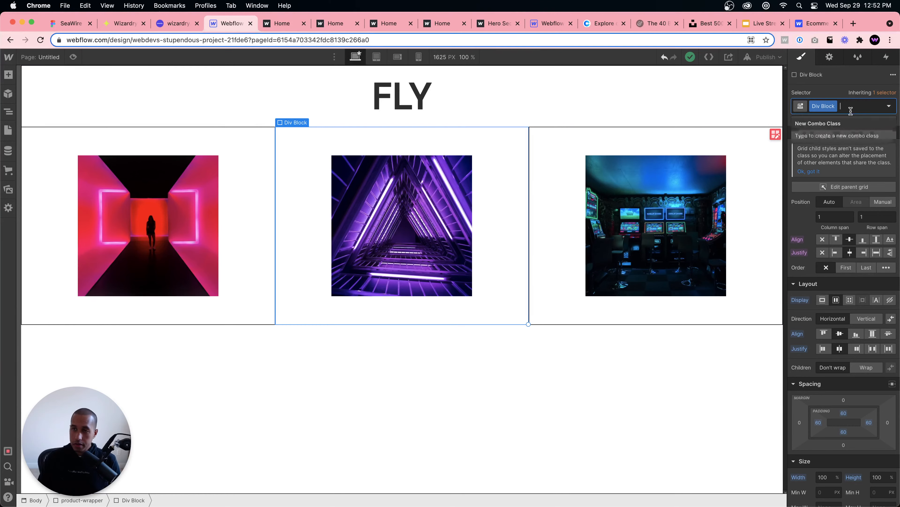
key("Return")
scroll(828, 359, "down", 10)
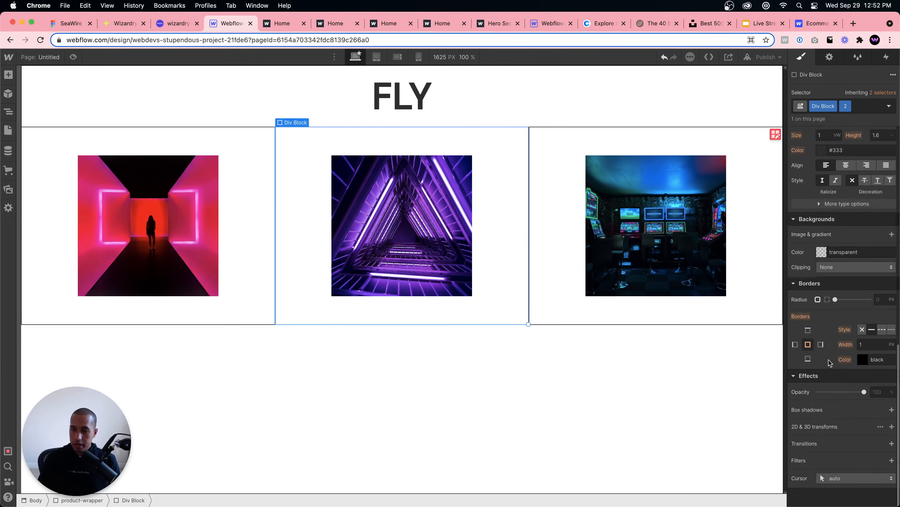
left_click(869, 345)
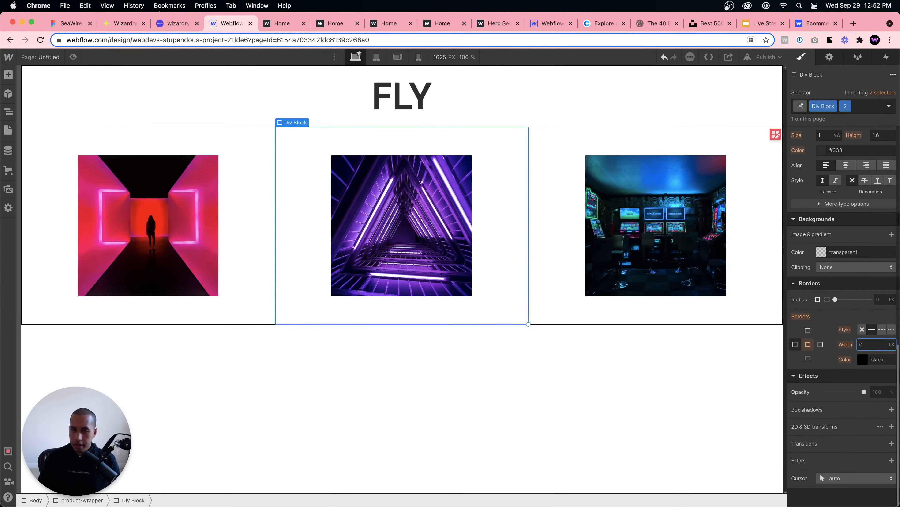
key("Return")
left_click(624, 342)
- Apply the existing combo class 2 to the third cell's Div Block, and preview the page
left_click(574, 262)
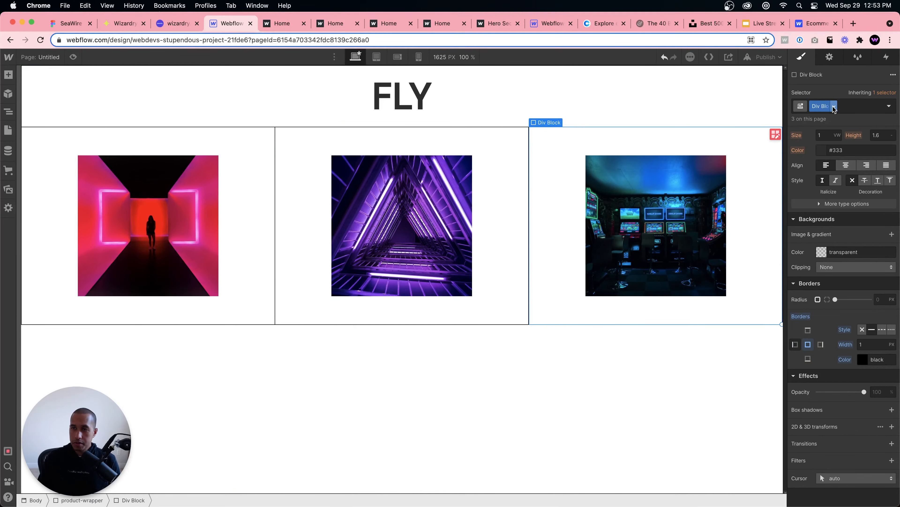
left_click(849, 106)
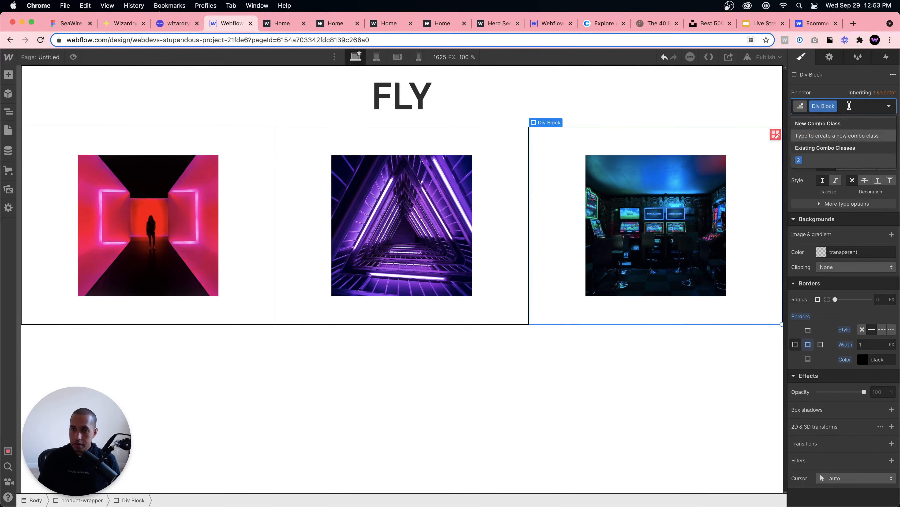
key("Escape")
left_click(593, 361)
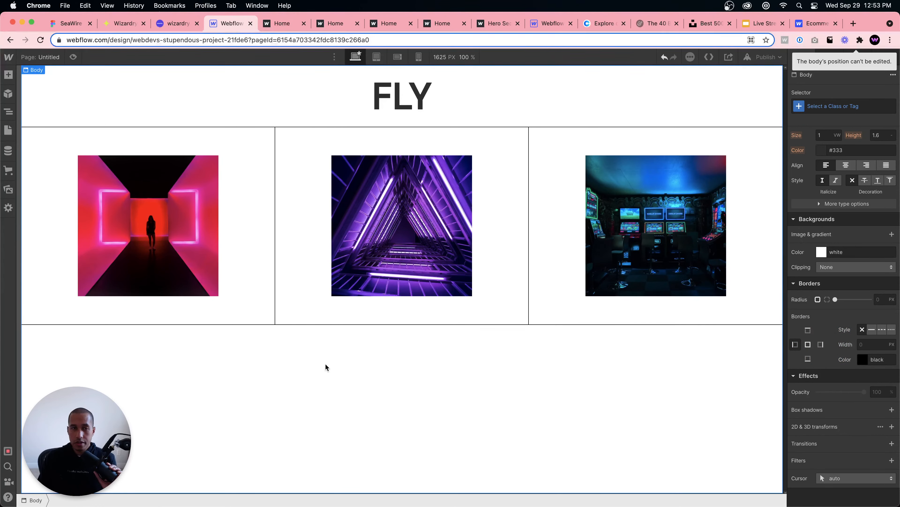
left_click(79, 56)
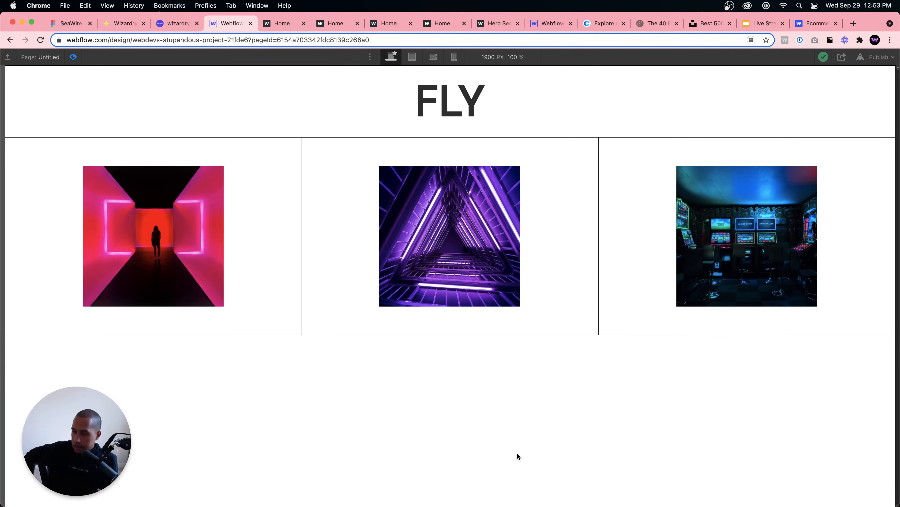
- Leave the preview, check the page on the project's live webflow.io site, and return to the design
left_click(73, 57)
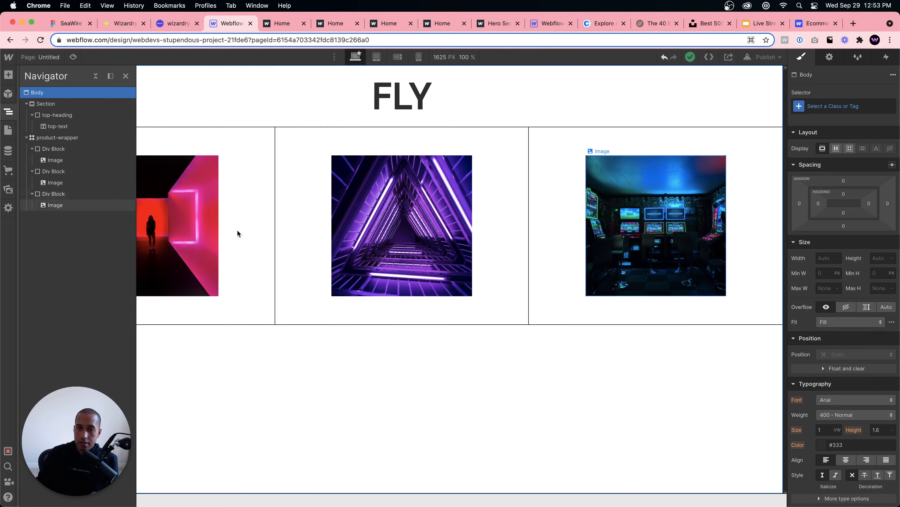
left_click(394, 334)
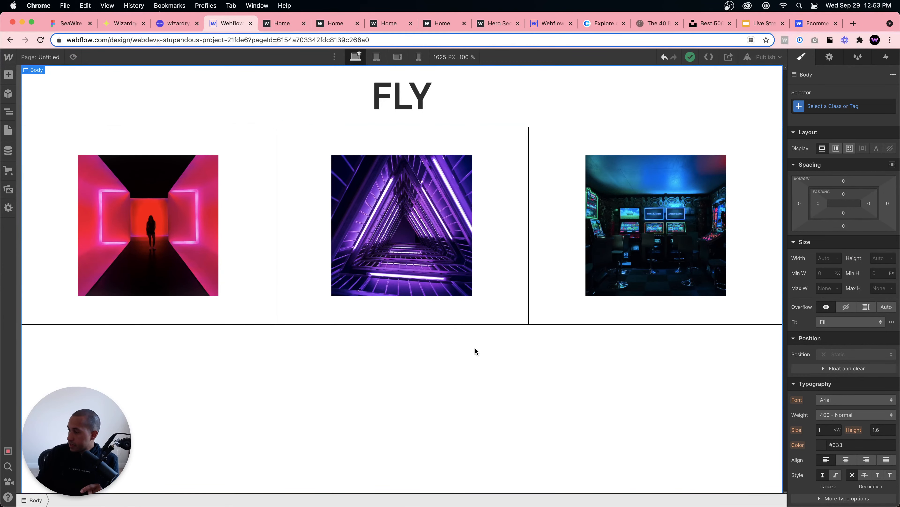
left_click(766, 57)
left_click(763, 92)
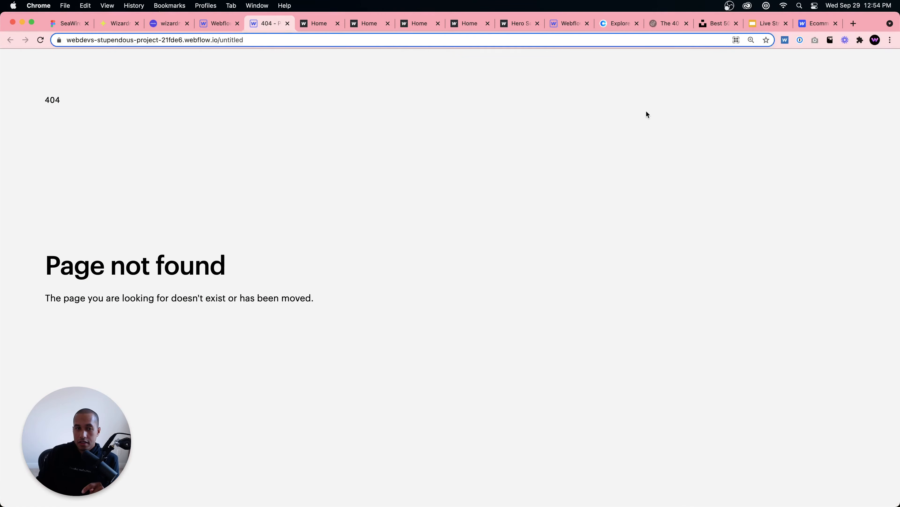
left_click(221, 24)
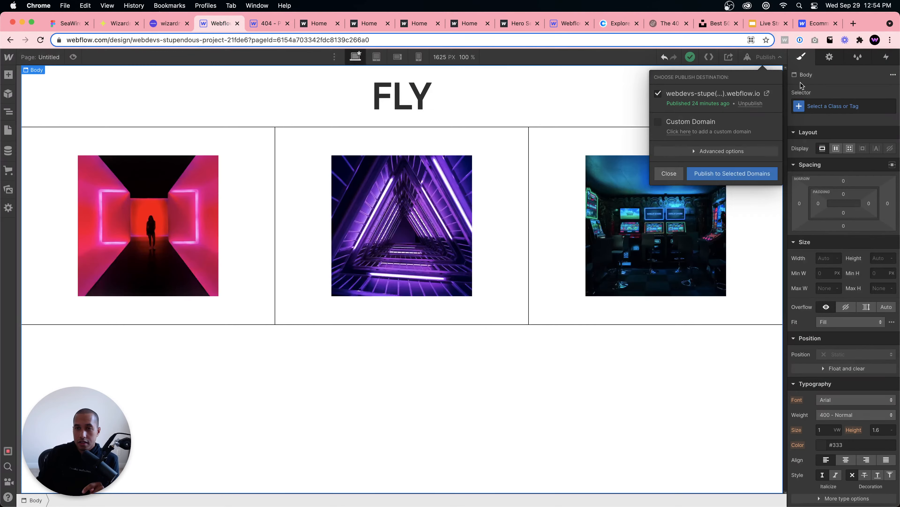
- Open the live page once more from the design and publish the site to its webflow.io domain
left_click(765, 91)
left_click(209, 24)
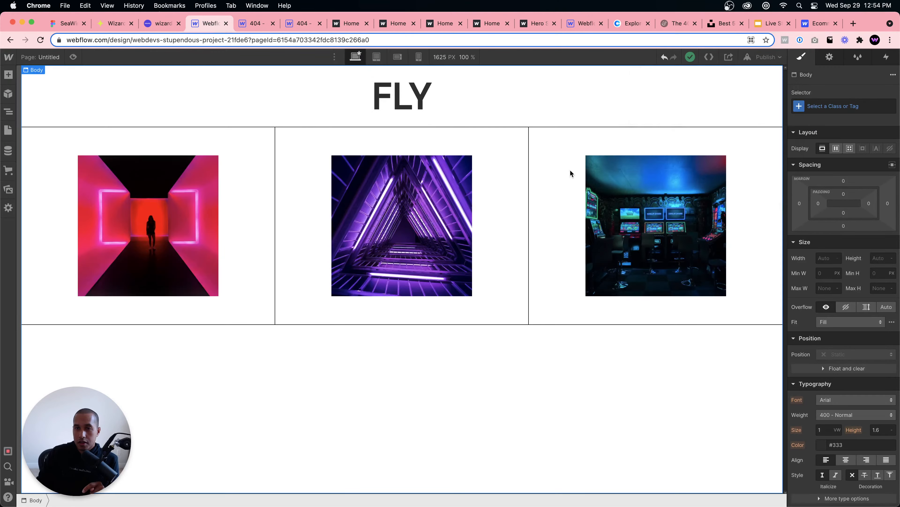
left_click(768, 57)
left_click(732, 175)
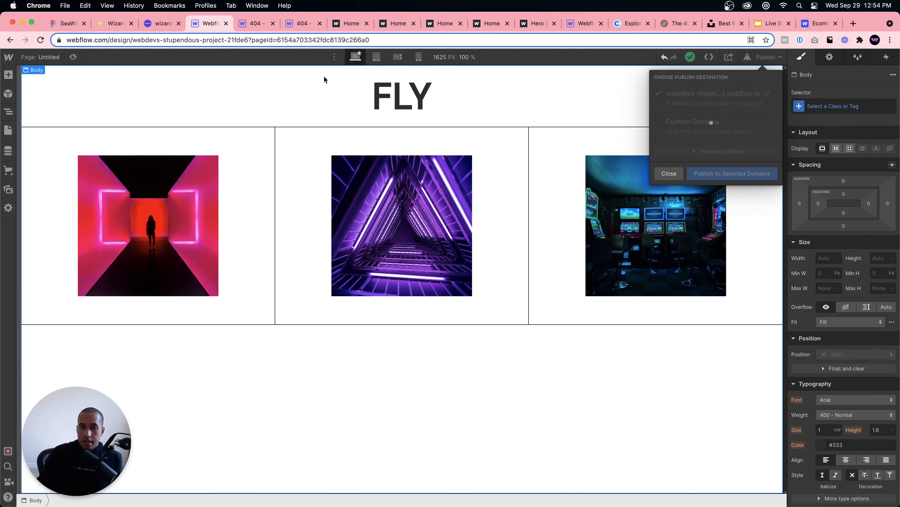
- At the tablet breakpoint, reduce the product-wrapper grid to a single 1fr column
left_click(377, 57)
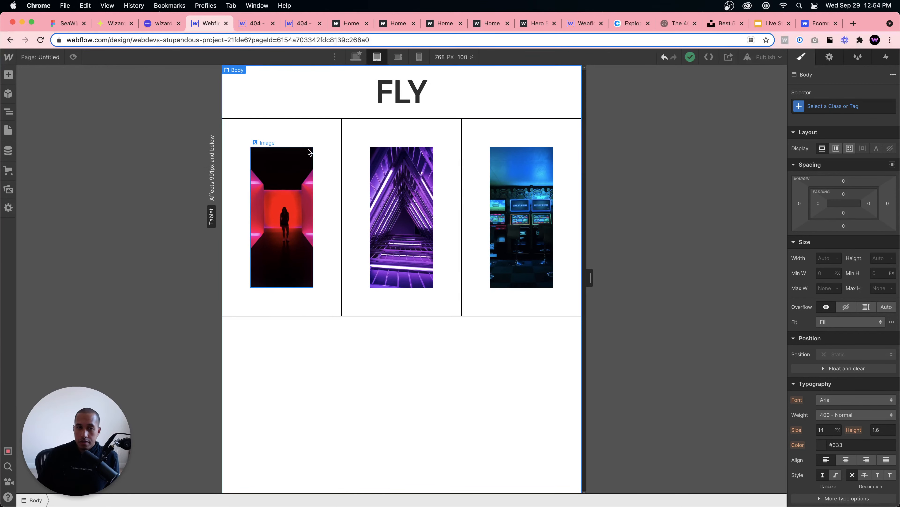
left_click(270, 163)
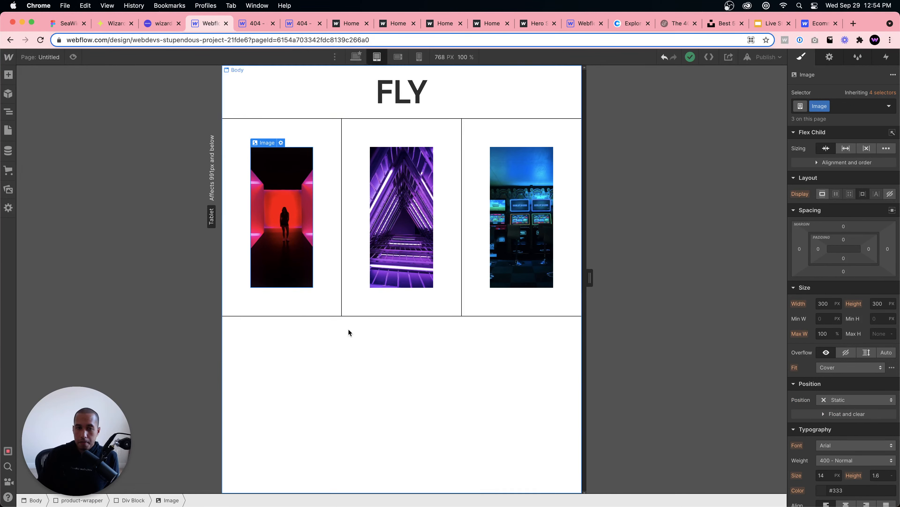
left_click(386, 261)
left_click(82, 500)
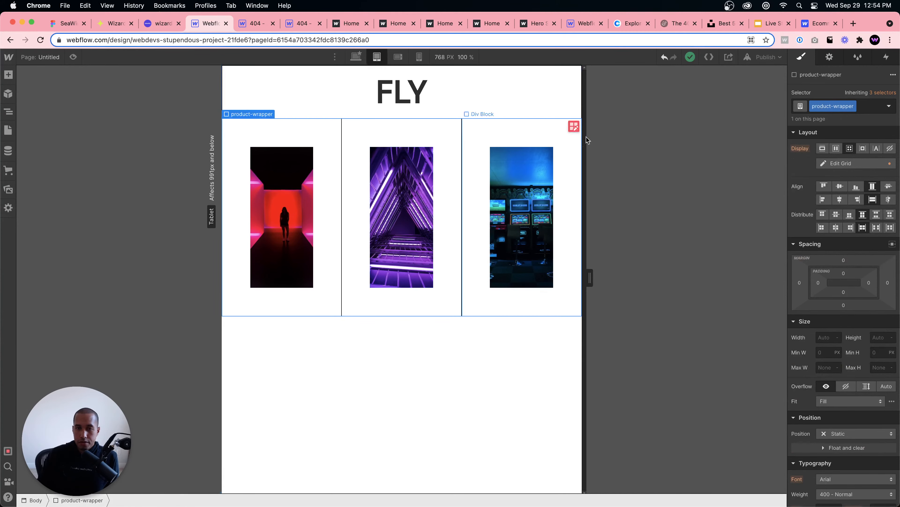
left_click(574, 126)
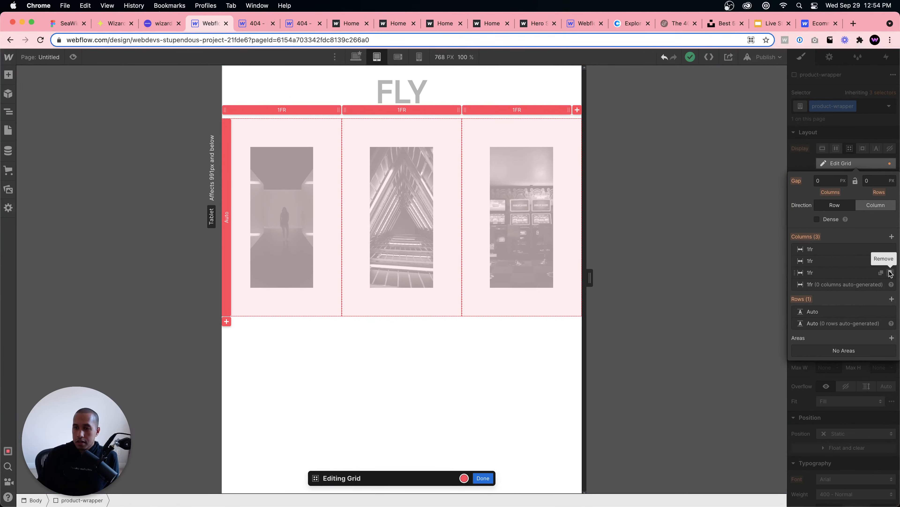
left_click(891, 272)
left_click(891, 261)
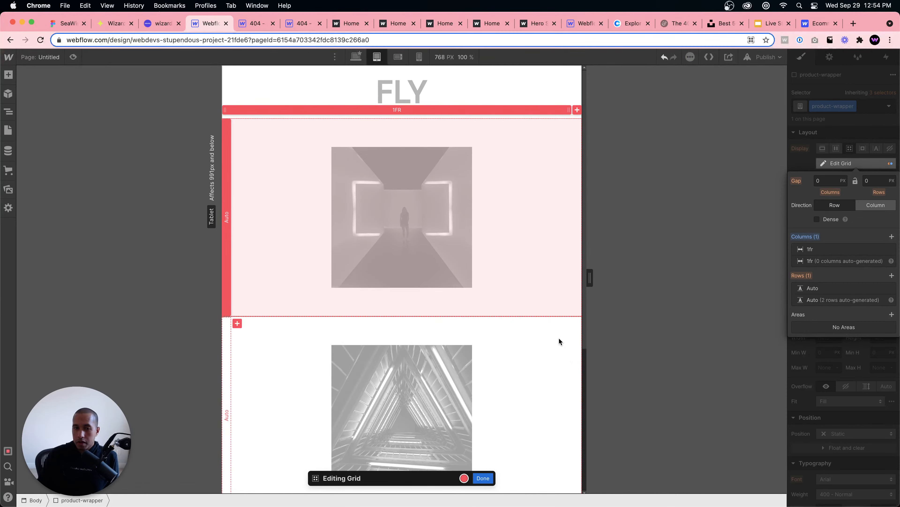
left_click(483, 80)
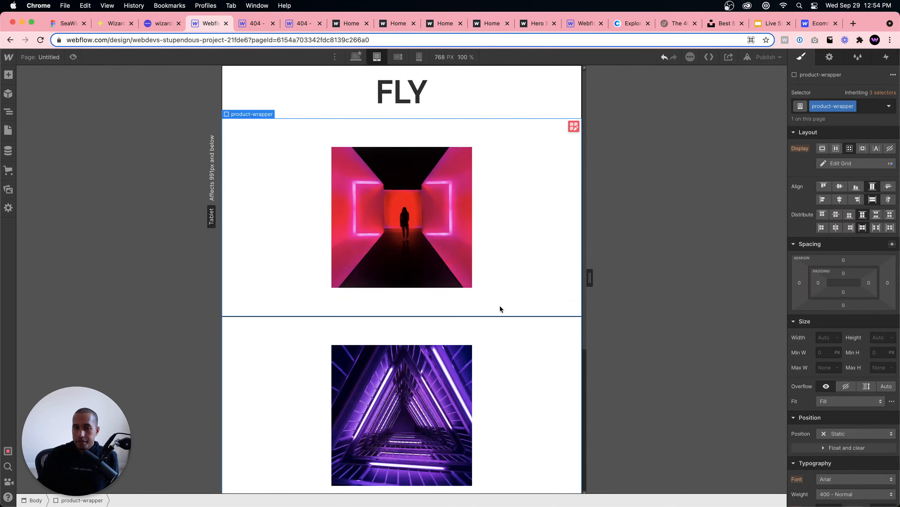
- For the Div Block with combo class 2 at tablet size, set the left border width to 1 px and the top to 0
scroll(500, 305, "down", 6)
scroll(500, 305, "up", 5)
left_click(497, 355)
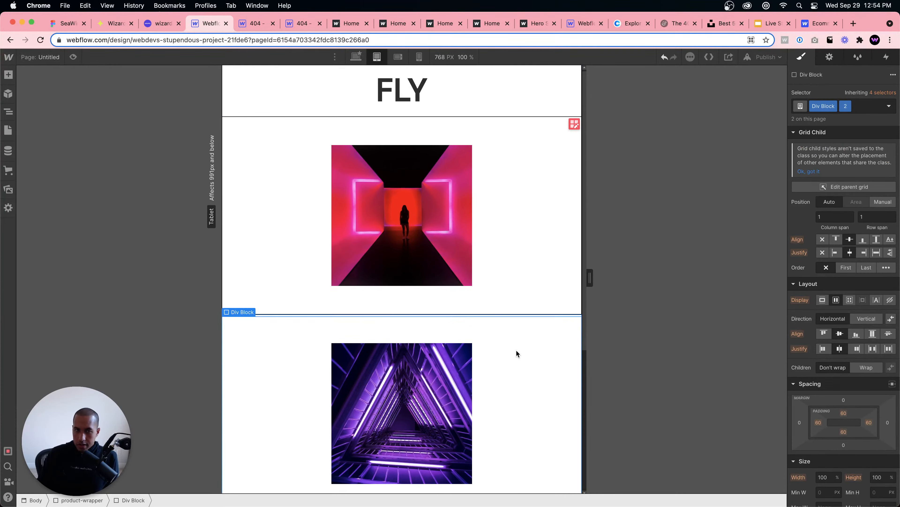
scroll(516, 349, "down", 5)
scroll(856, 459, "down", 12)
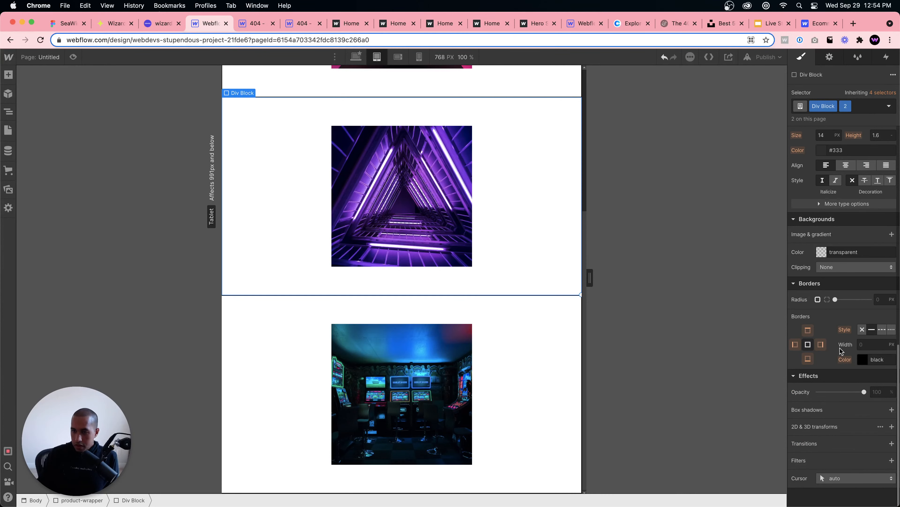
left_click(795, 344)
left_click(874, 344)
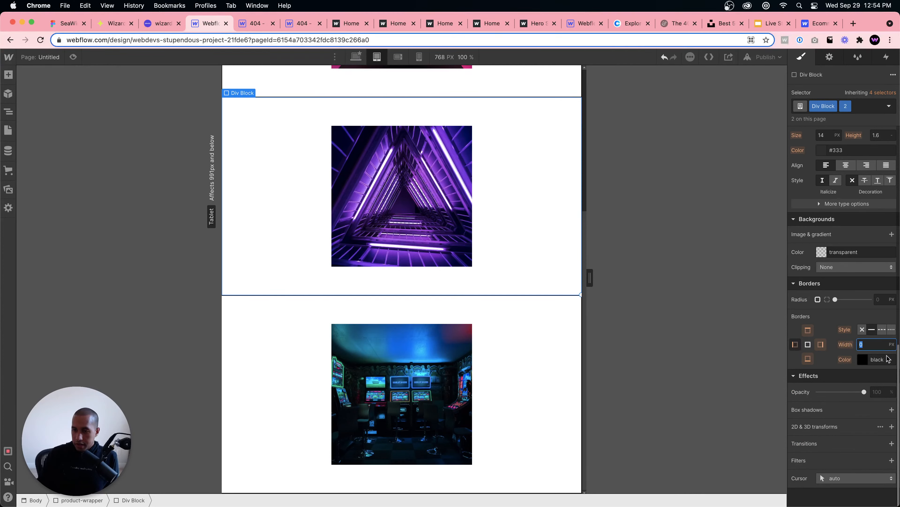
type("1")
left_click(810, 329)
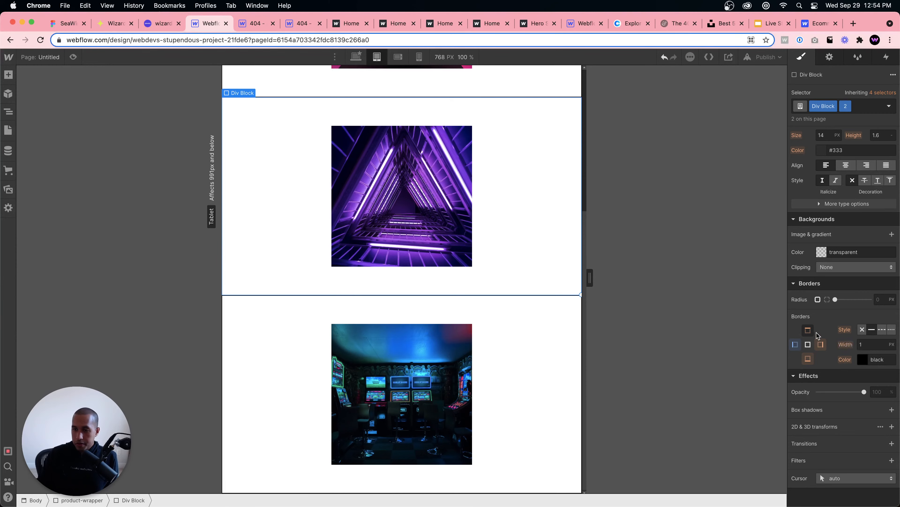
left_click(866, 344)
type("0")
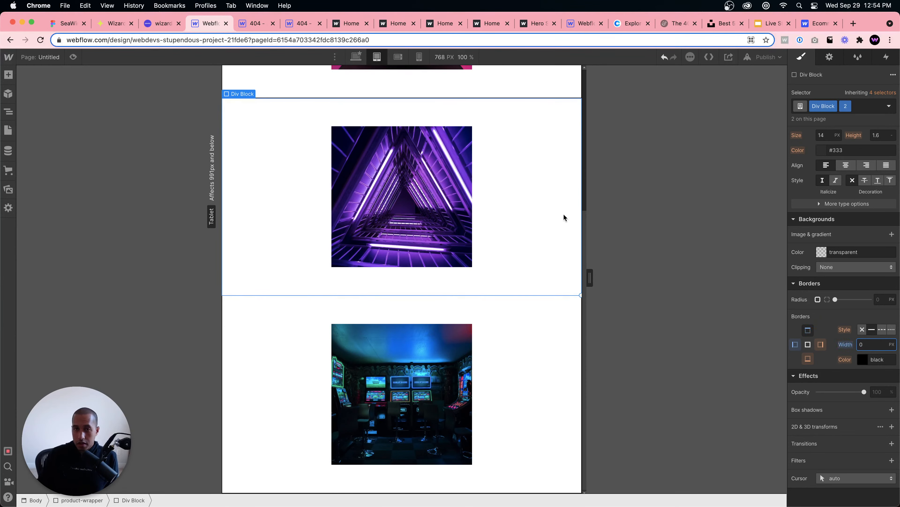
- Check the borders of the stacked product cells at tablet size, in the design and in the preview
scroll(553, 230, "up", 6)
left_click(518, 236)
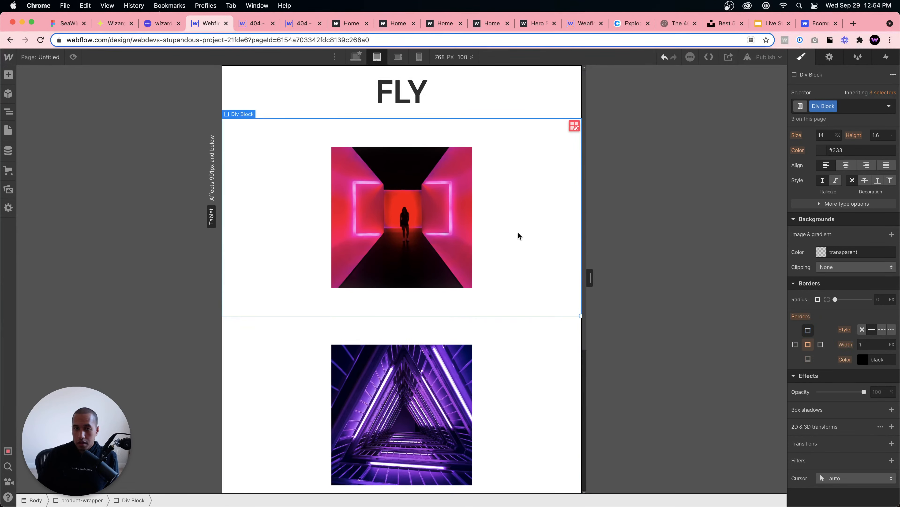
left_click(461, 351)
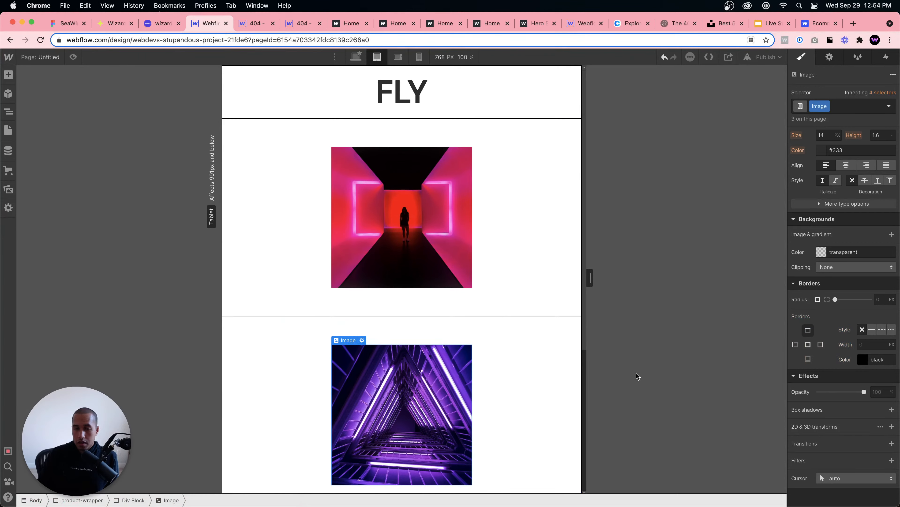
left_click(540, 377)
scroll(539, 377, "down", 6)
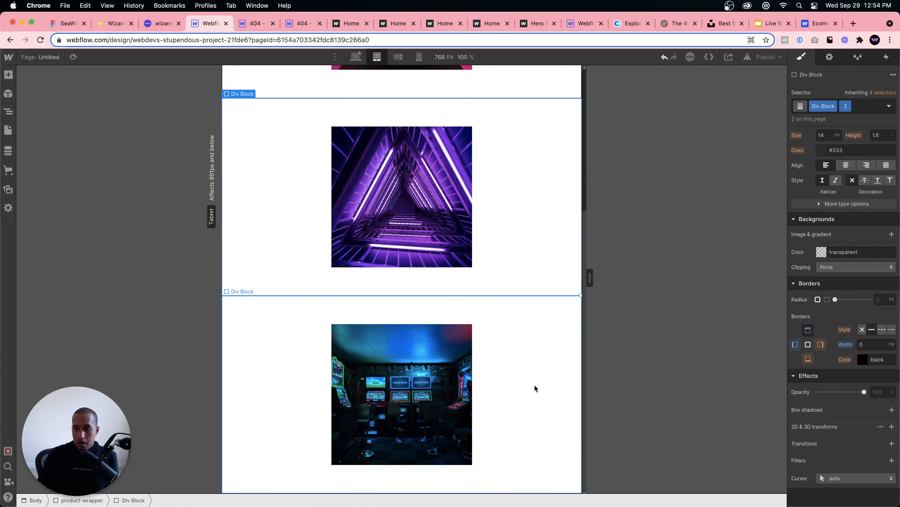
left_click(536, 387)
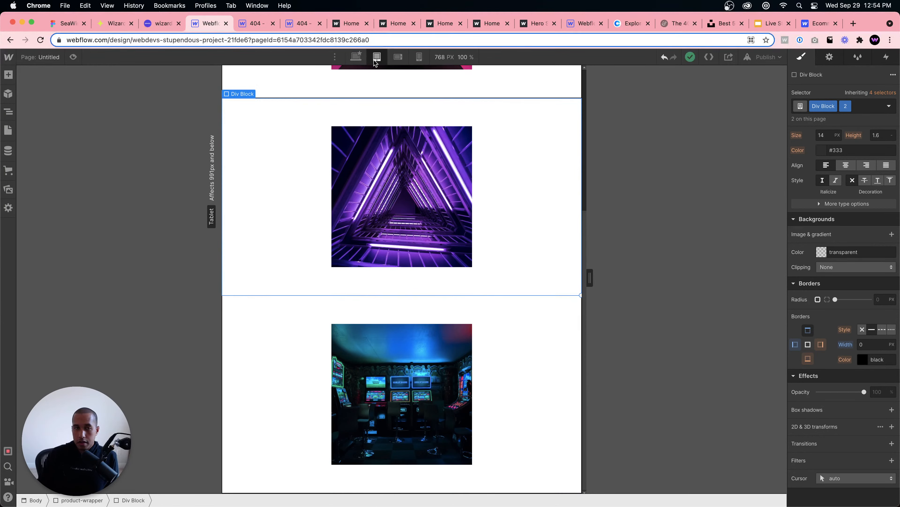
left_click(71, 58)
scroll(437, 215, "up", 5)
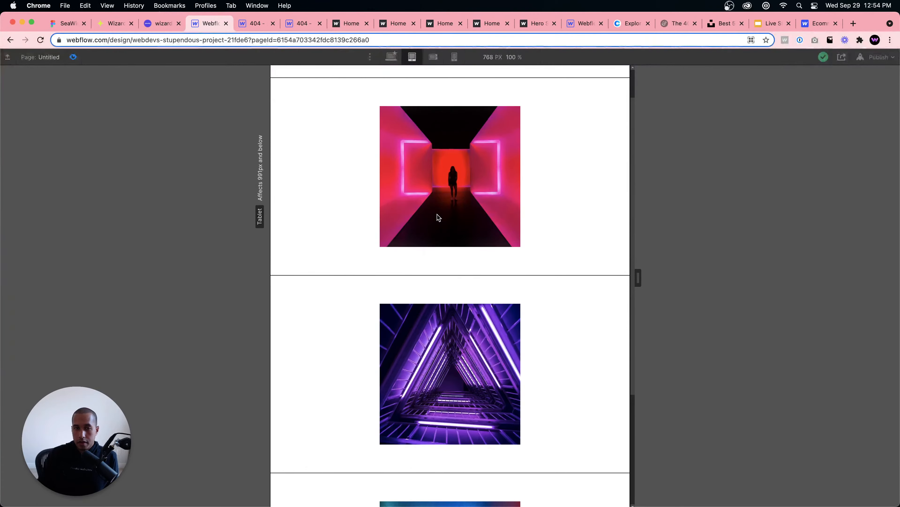
scroll(436, 213, "down", 5)
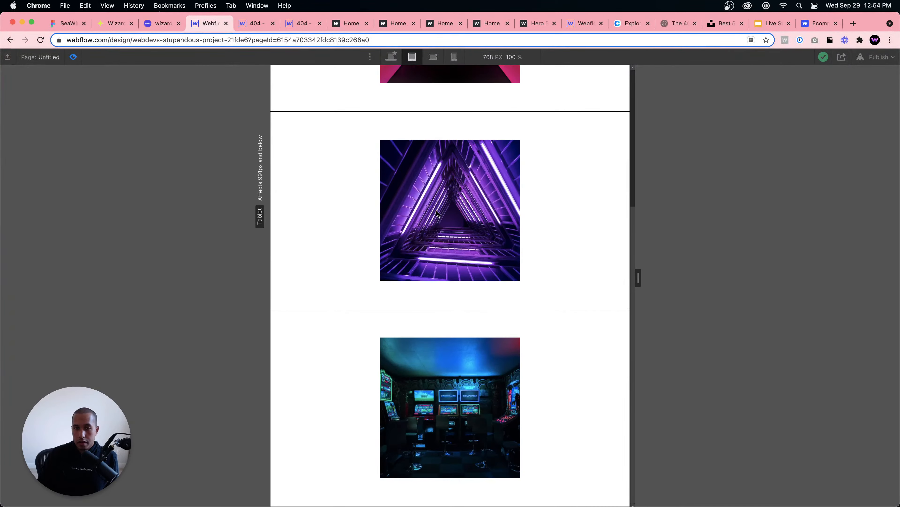
- Leave the preview and check the stacked layout at the mobile portrait breakpoint
left_click(72, 58)
left_click(398, 57)
left_click(418, 57)
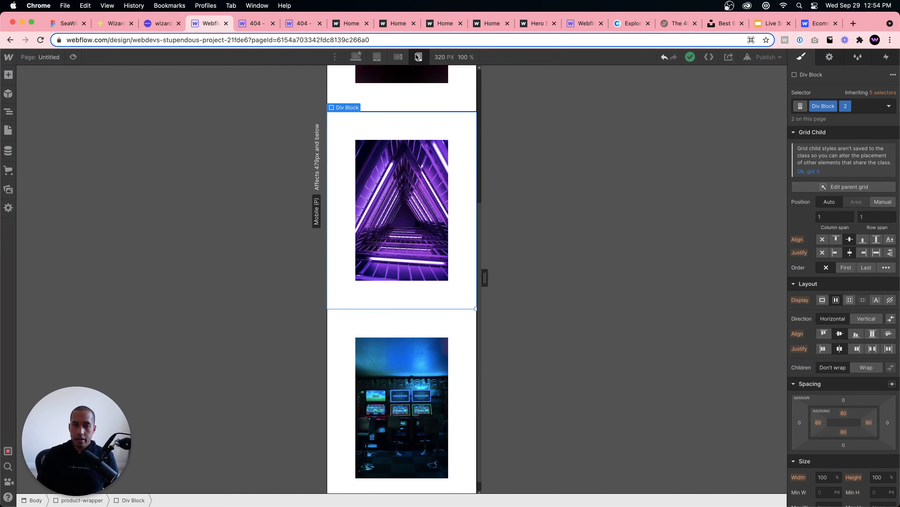
scroll(414, 162, "up", 5)
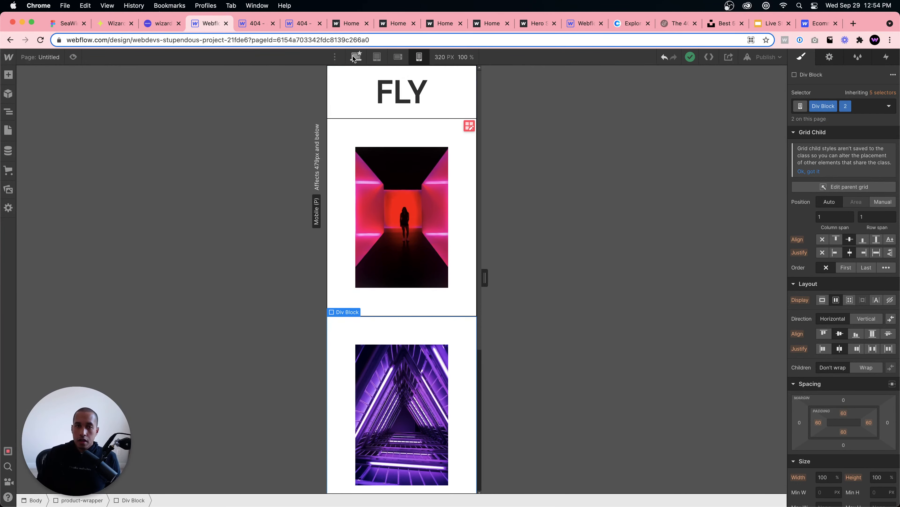
- Return to the desktop breakpoint, publish the site to its webflow.io domain and open the live page
left_click(355, 57)
left_click(765, 57)
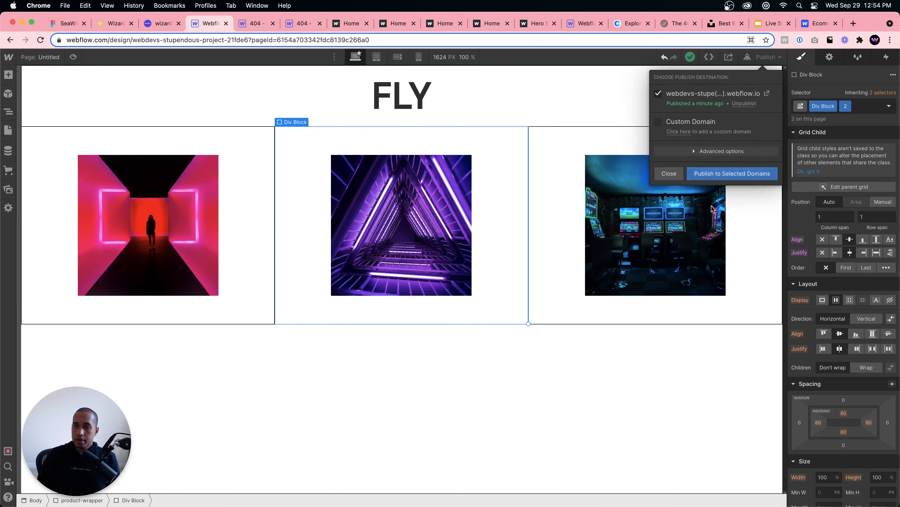
left_click(716, 174)
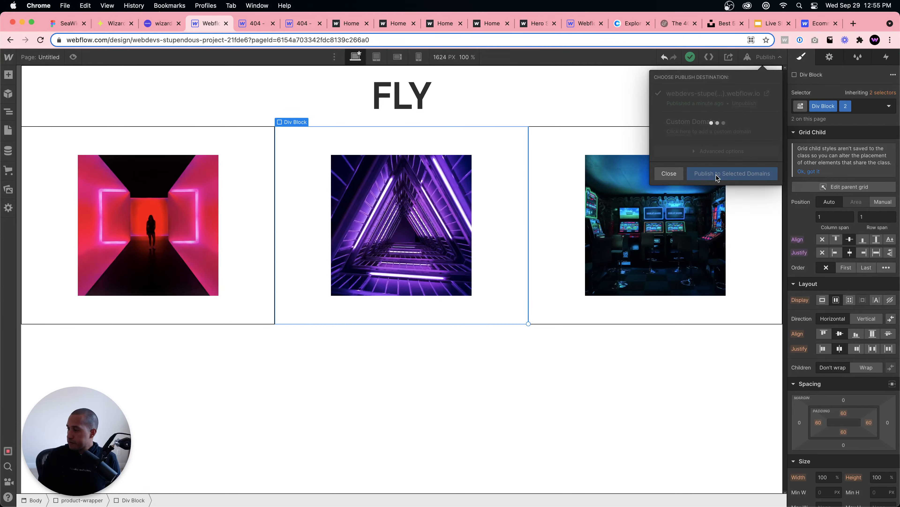
left_click(766, 93)
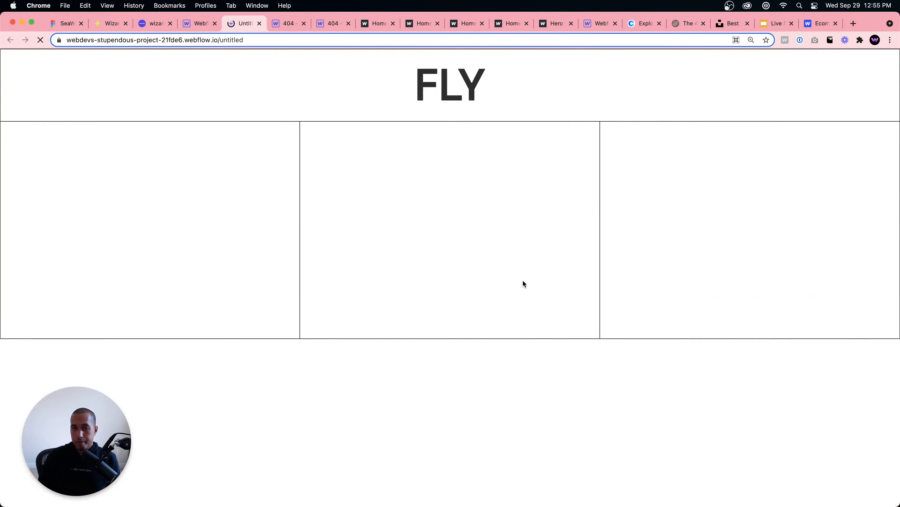
- Compare the live page's product grid with the FLY grid on Webflow's ecommerce page, and return to the design
left_click_drag(2, 267, 747, 276)
left_click_drag(670, 270, 1, 222)
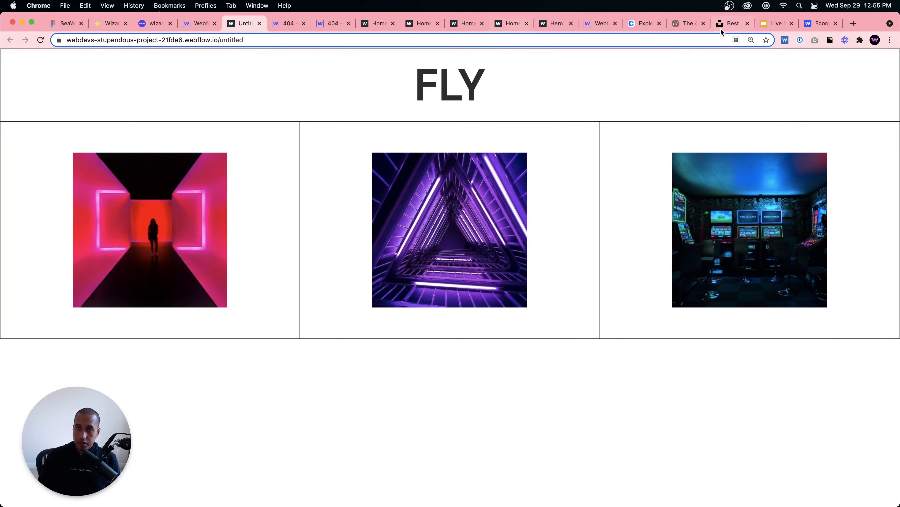
left_click(813, 25)
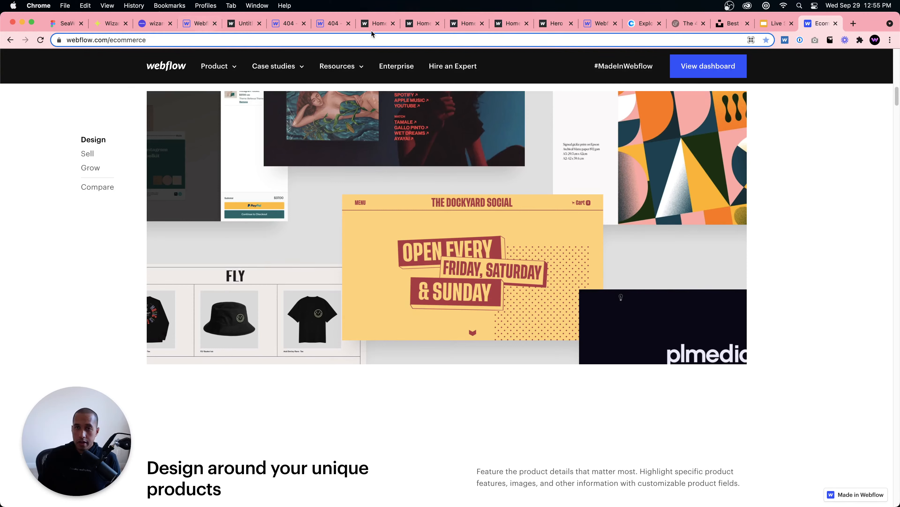
left_click(198, 23)
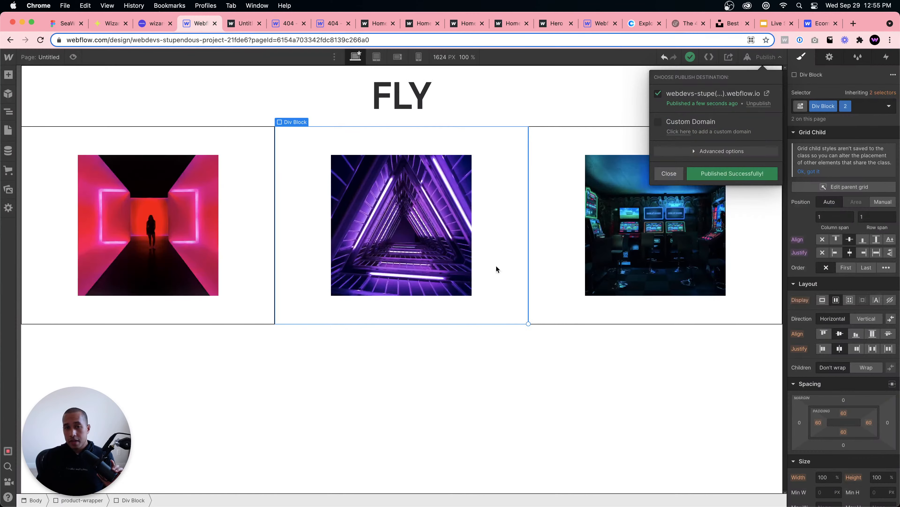
- Examine the desktop left border setting of the middle cell's Div Block with combo class 2
left_click(426, 344)
left_click(427, 347)
left_click(337, 313)
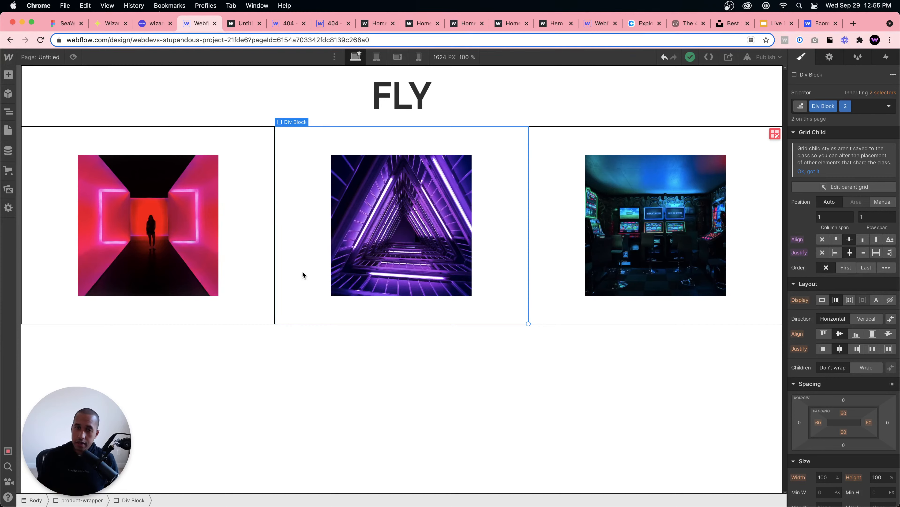
left_click(311, 339)
left_click(308, 293)
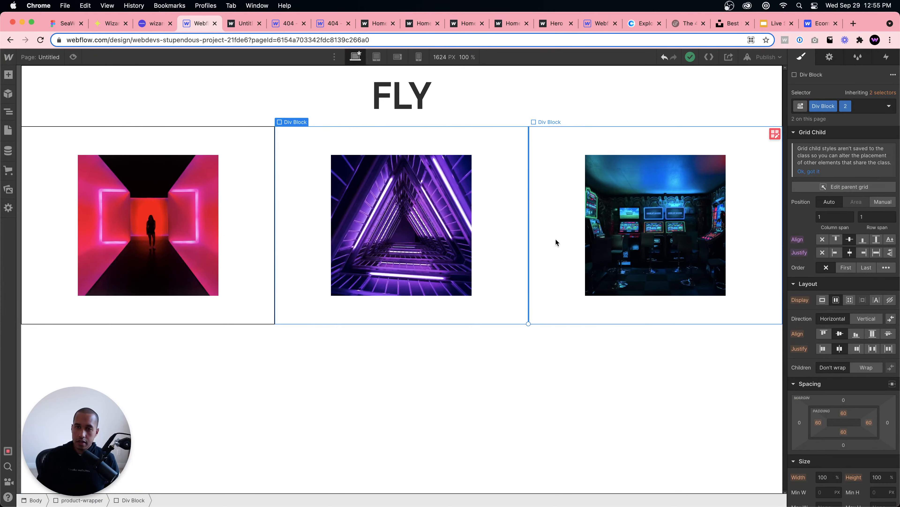
scroll(823, 370, "down", 15)
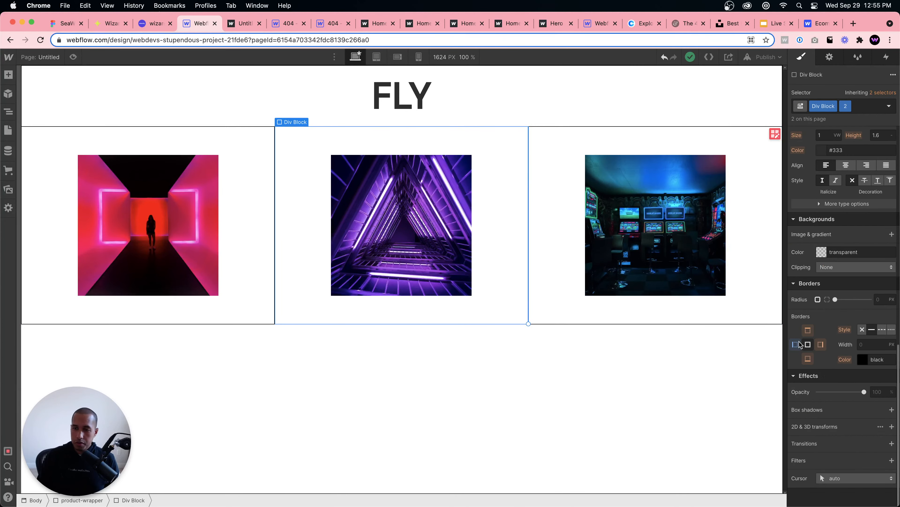
left_click(244, 305)
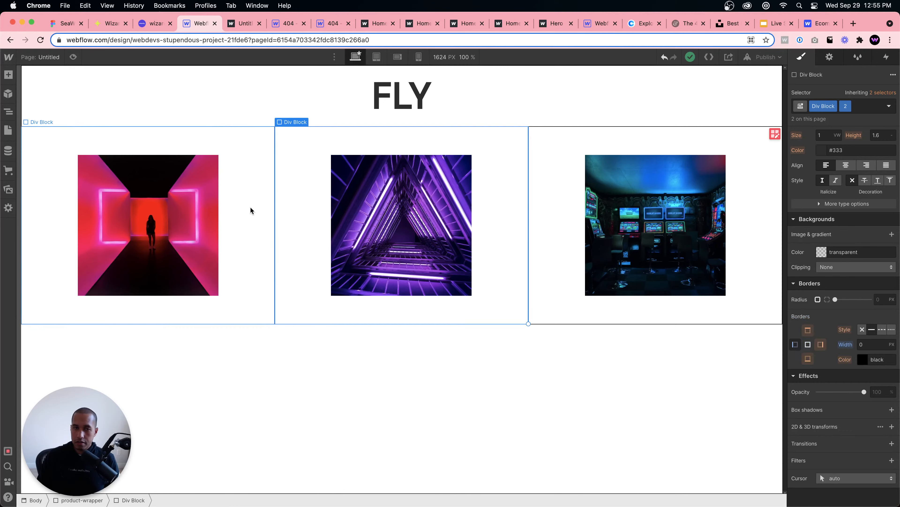
- Inspect the borders around the middle and third product cells, and preview the FLY grid at desktop width
left_click(305, 160)
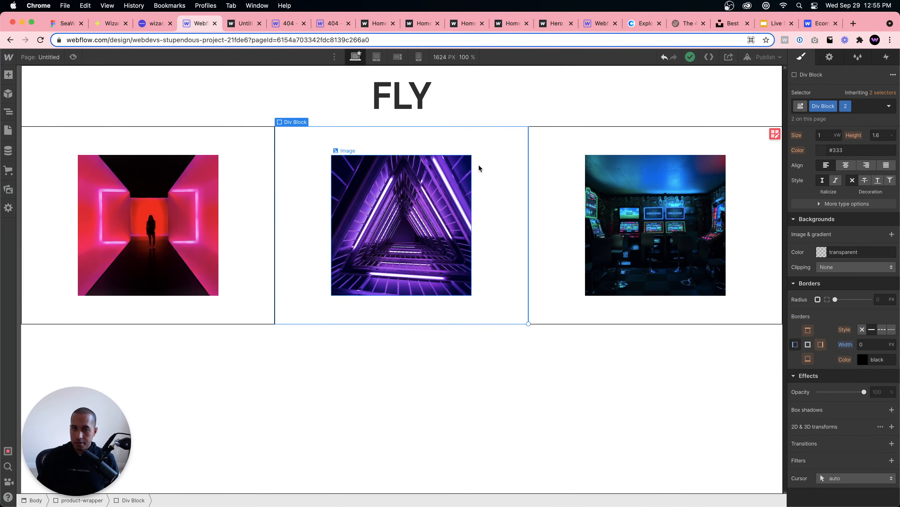
left_click(546, 202)
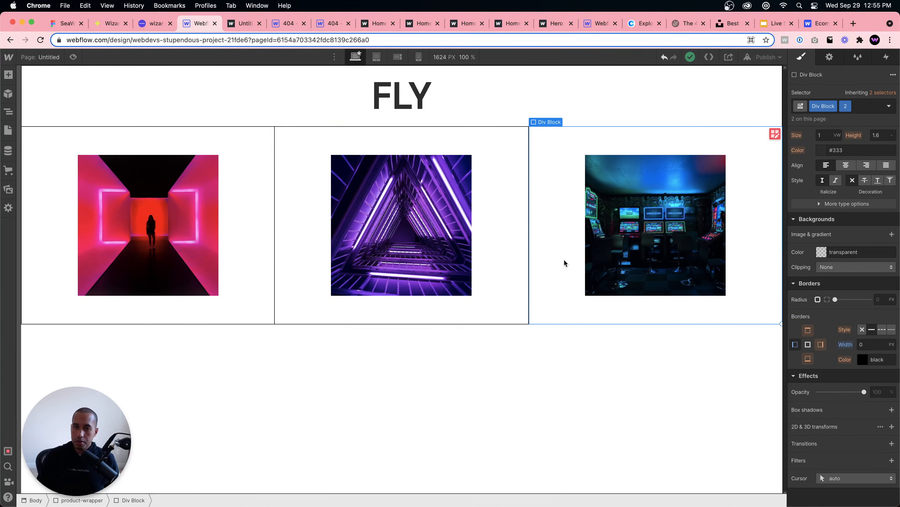
left_click(548, 421)
left_click(73, 58)
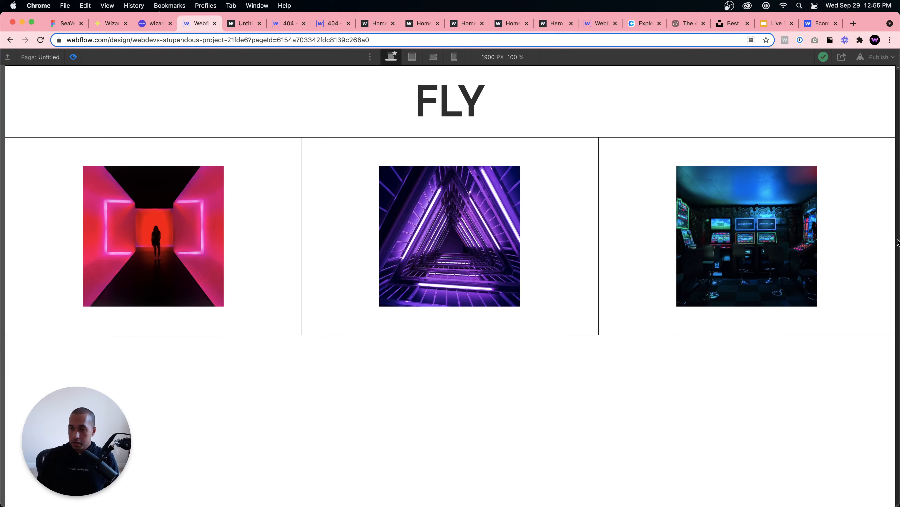
mouse_move(898, 270)
left_mouse_down()
mouse_move(620, 271)
mouse_move(899, 273)
left_mouse_up()
left_click(243, 24)
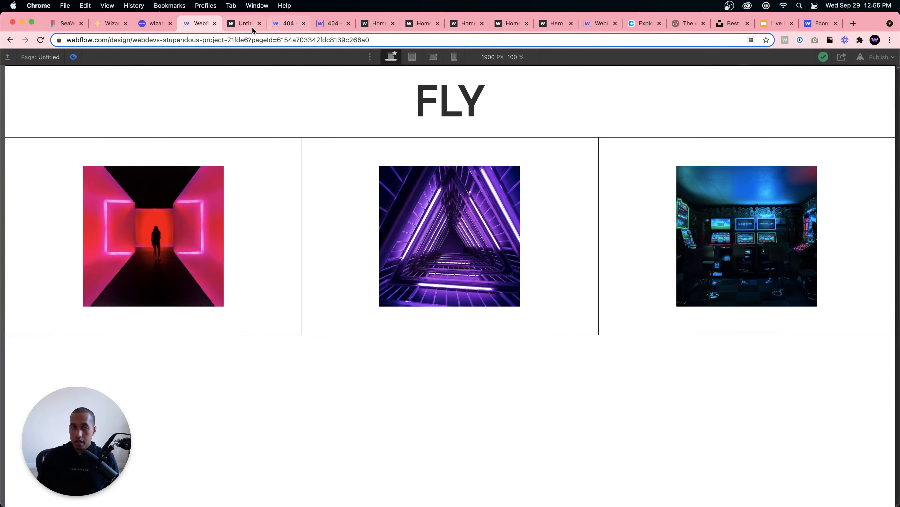
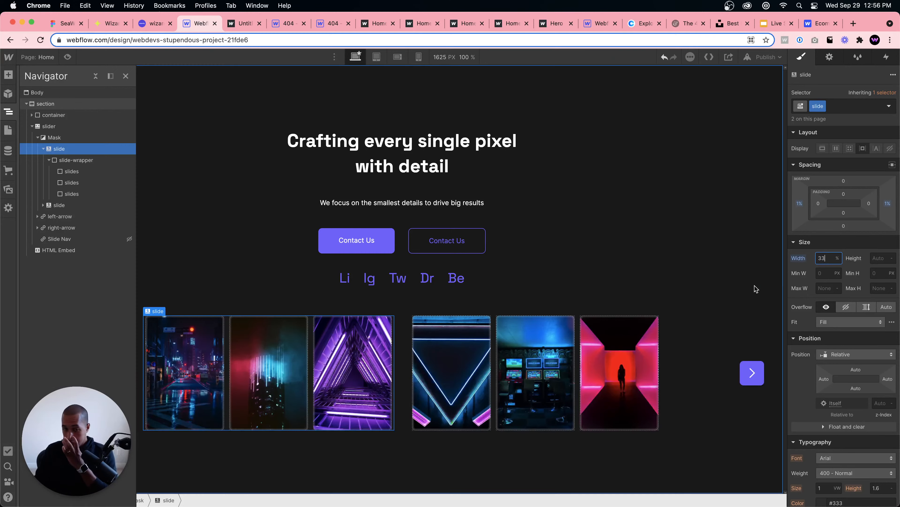
- Set the display of the second and third slides blocks in the first slide's wrapper to none
left_click(73, 182)
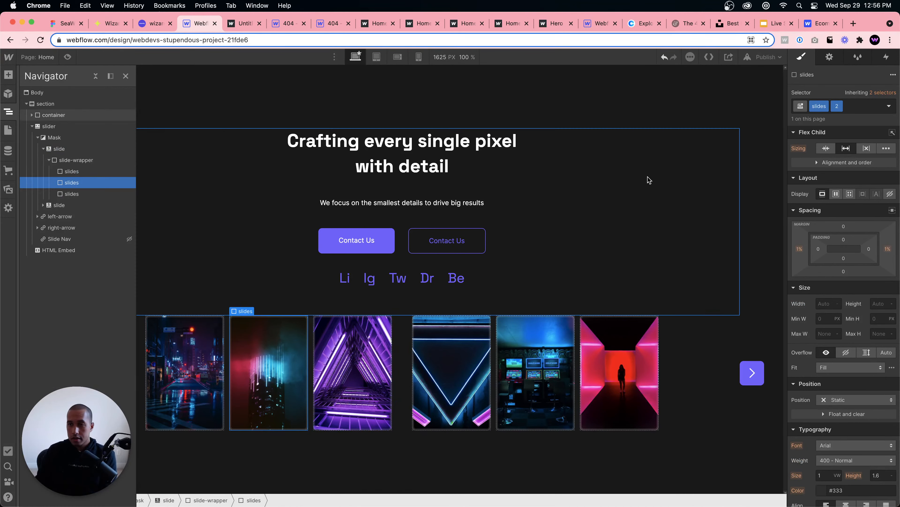
left_click(890, 194)
left_click(95, 194)
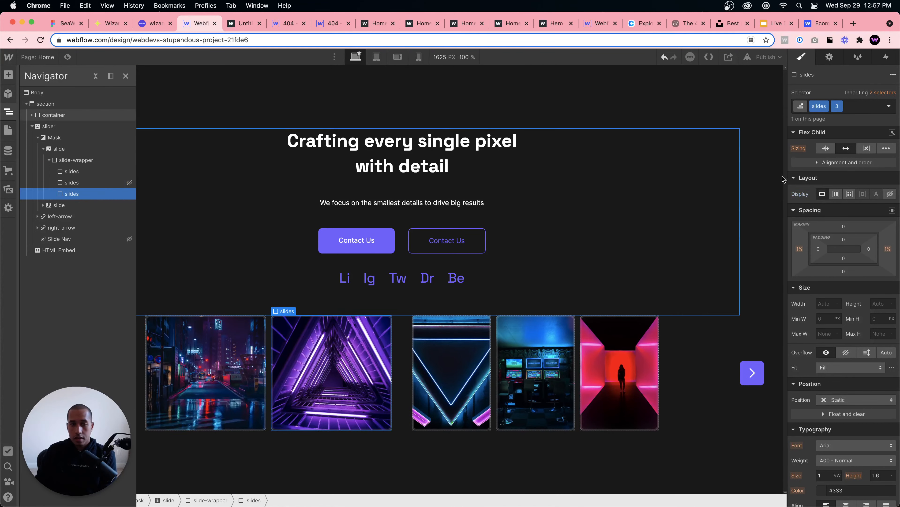
left_click(890, 194)
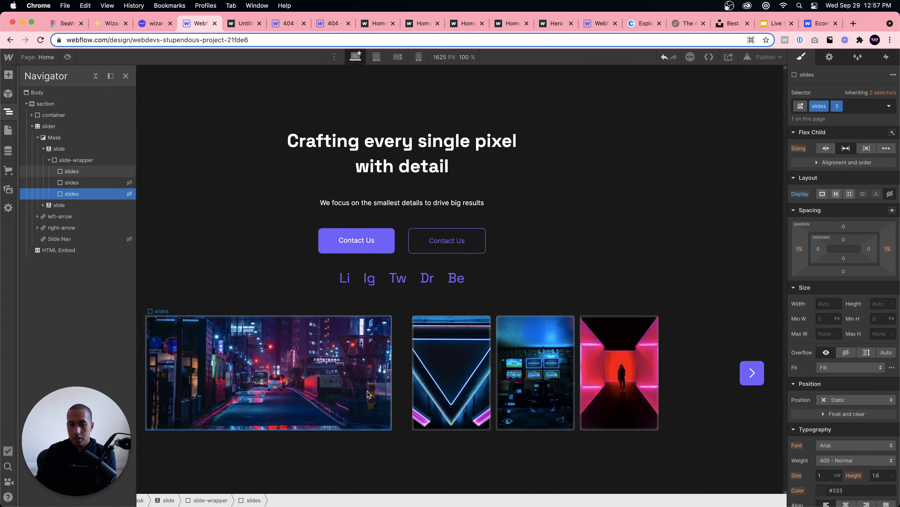
- Expand the second slide's wrapper and set the display of its second and third slides blocks to none
left_click(43, 205)
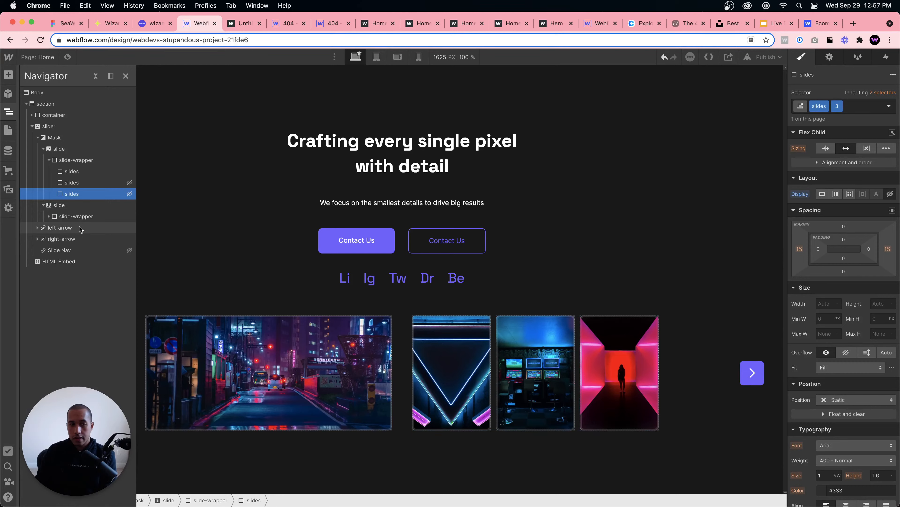
left_click(49, 216)
left_click(71, 238)
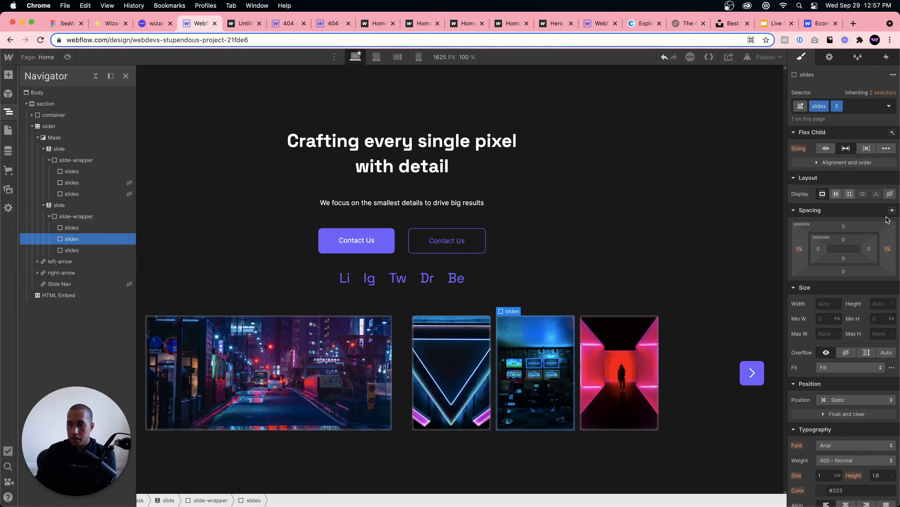
left_click(890, 193)
left_click(71, 250)
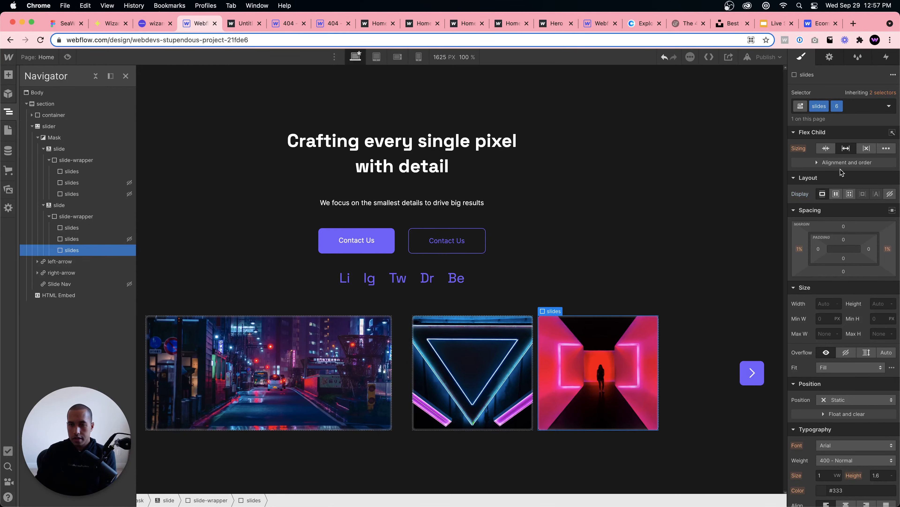
left_click(890, 194)
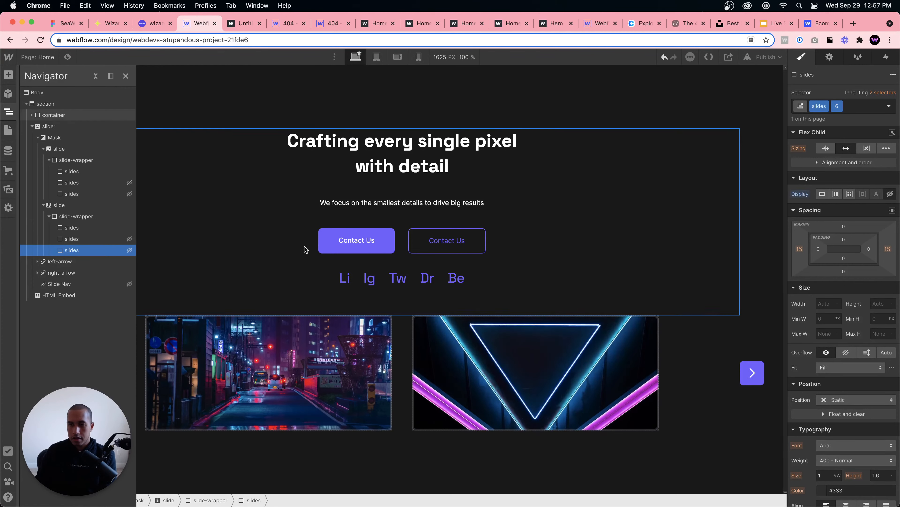
- Collapse both slides and duplicate the second slide inside the slider mask until there are six slides
left_click(43, 205)
left_click(42, 149)
left_click(57, 151)
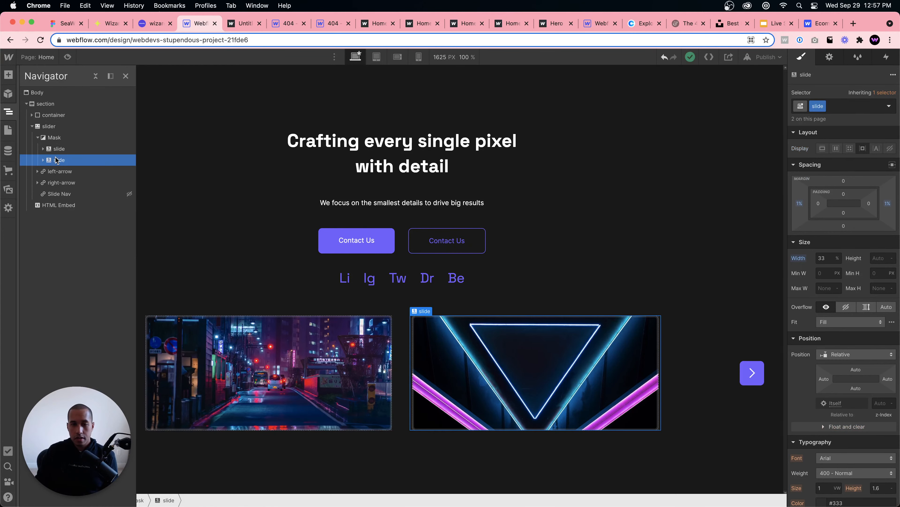
left_click(286, 380)
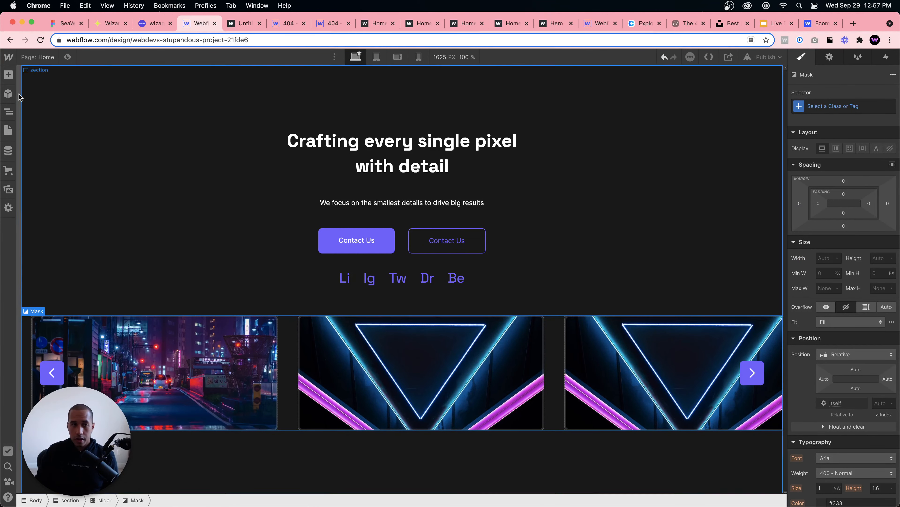
left_click(8, 111)
left_click(58, 171)
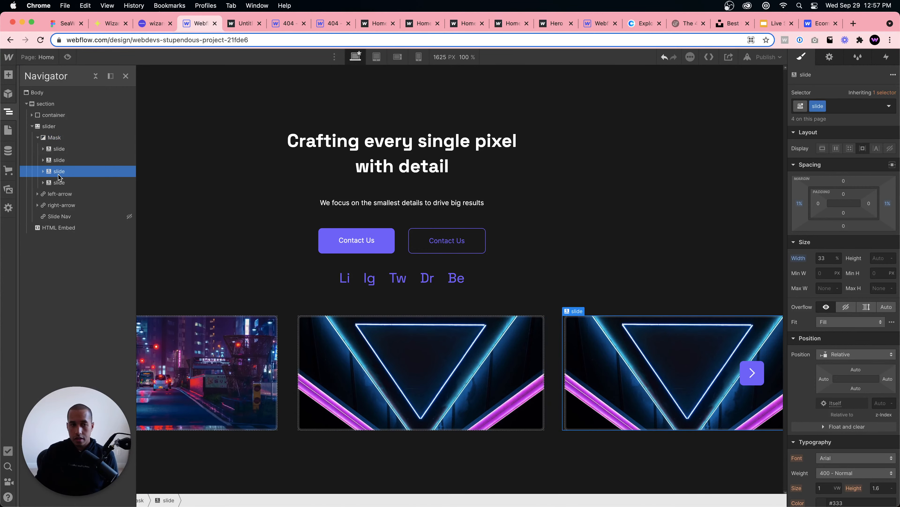
- Preview the home page at desktop width and advance through the slider to check how the slides move
key("super+shift+p")
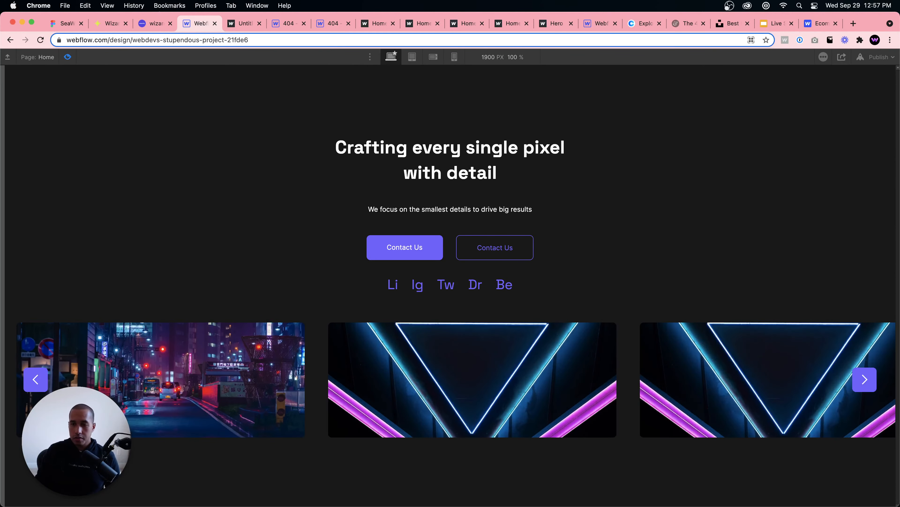
left_click(868, 383)
left_click(867, 384)
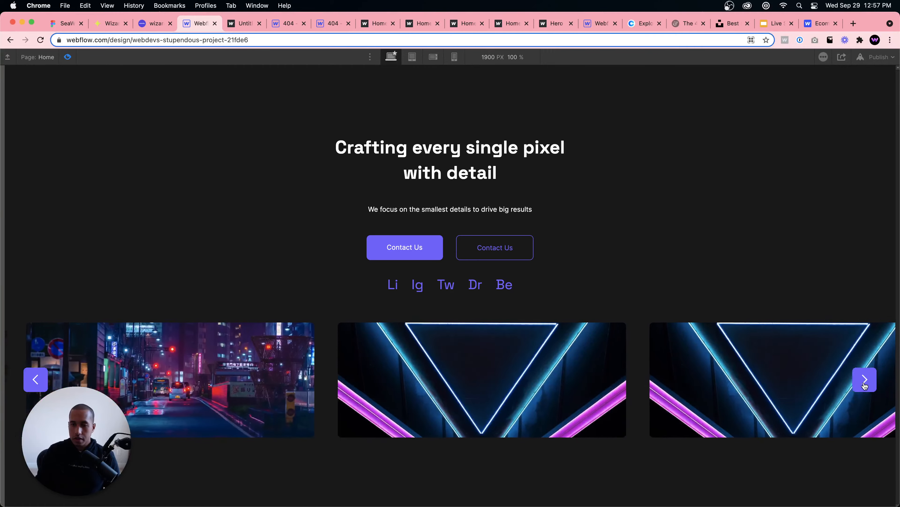
left_click(864, 383)
left_click(864, 384)
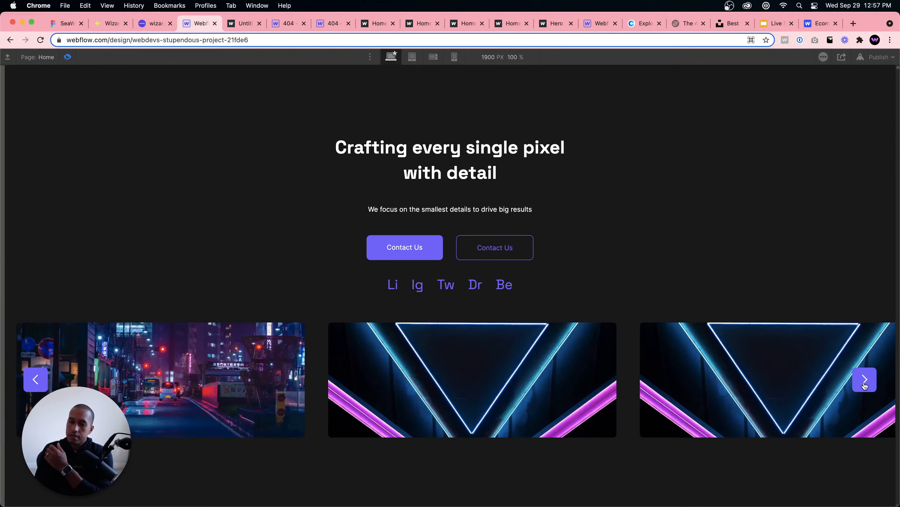
left_click(865, 386)
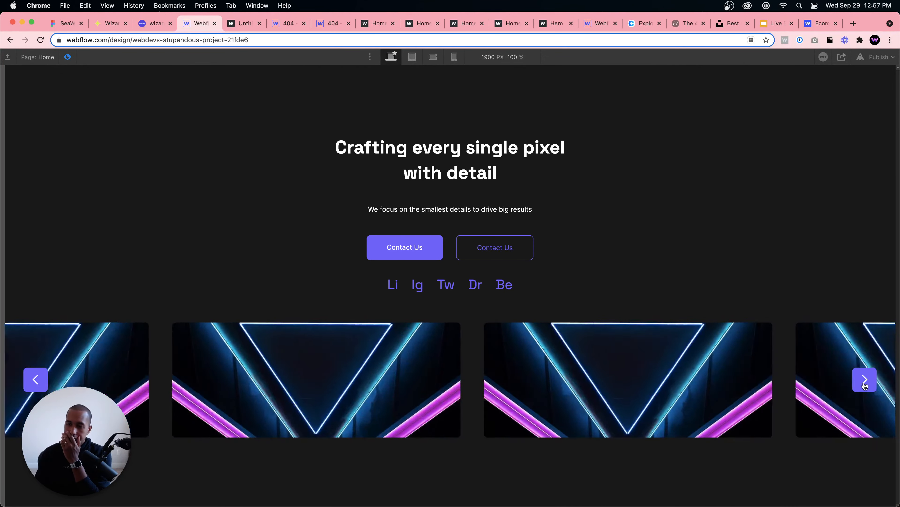
left_click(865, 386)
left_click(865, 386)
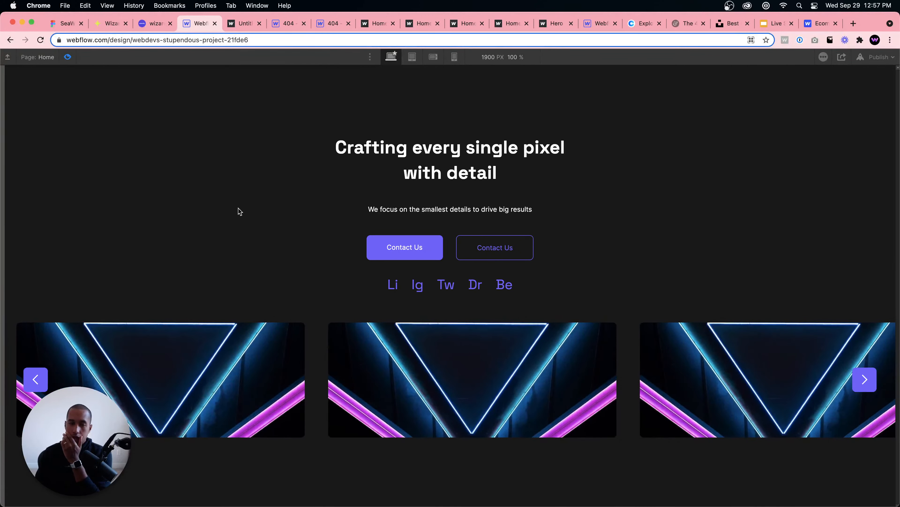
left_click(68, 56)
- At the tablet breakpoint, set the width of the slide class to 100%
left_click(376, 57)
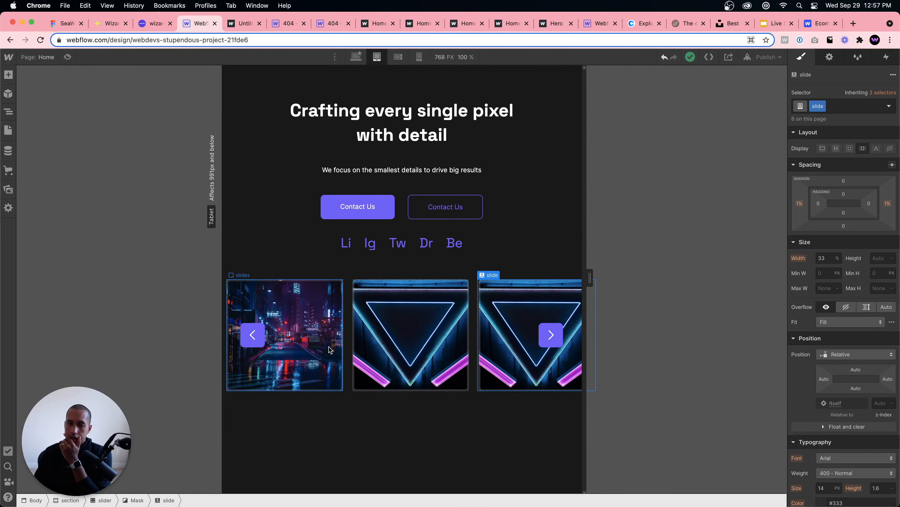
left_click(305, 372)
left_click(163, 501)
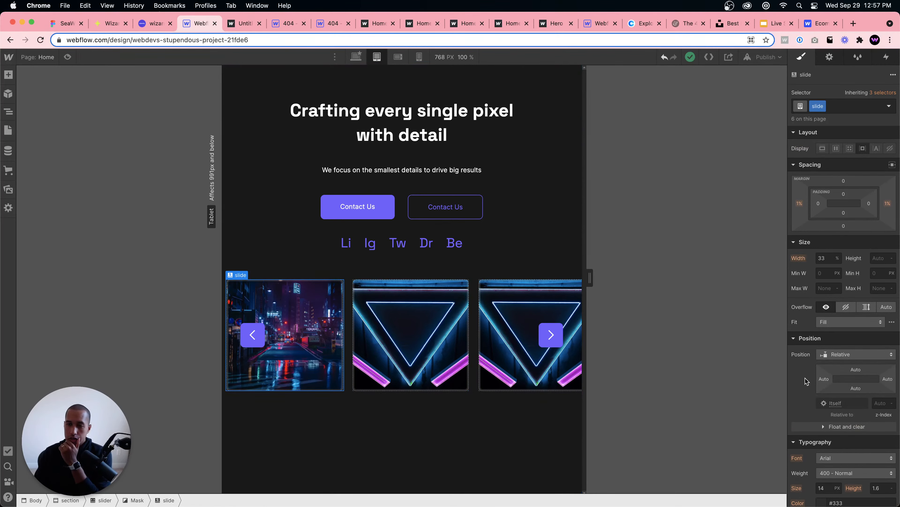
left_click(829, 258)
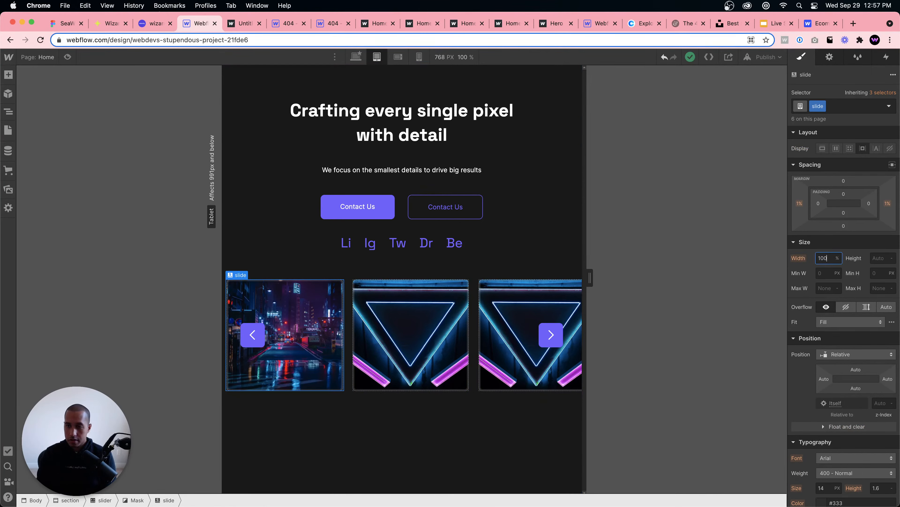
type("100")
key("Return")
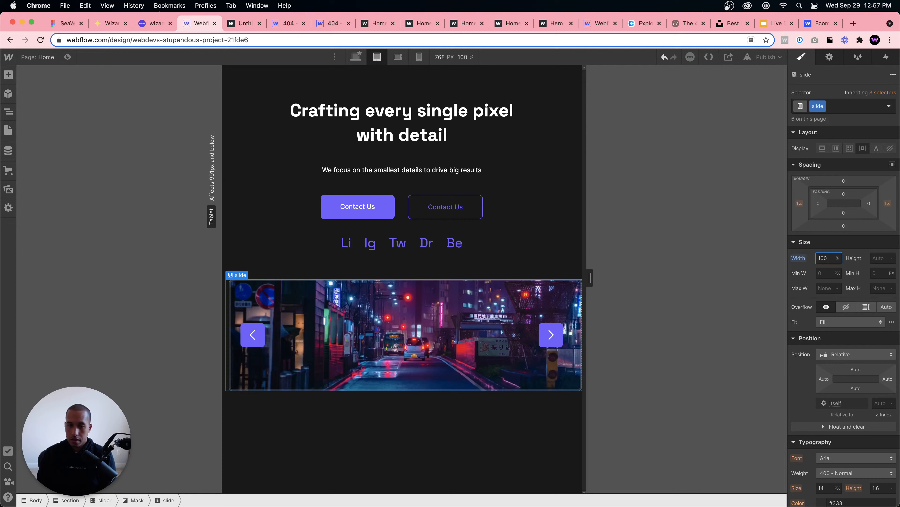
- Preview the tablet layout and advance the slider to check the full-width slides
left_click(68, 57)
left_click(600, 335)
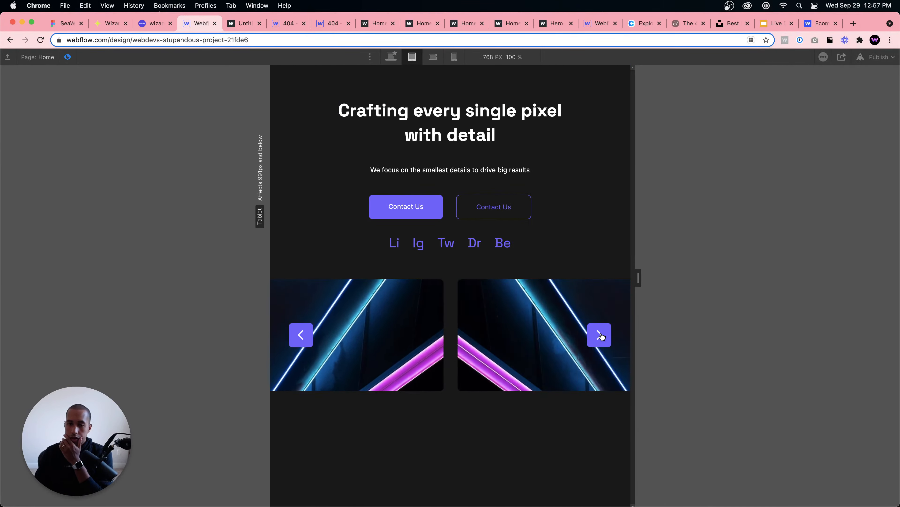
left_click(68, 57)
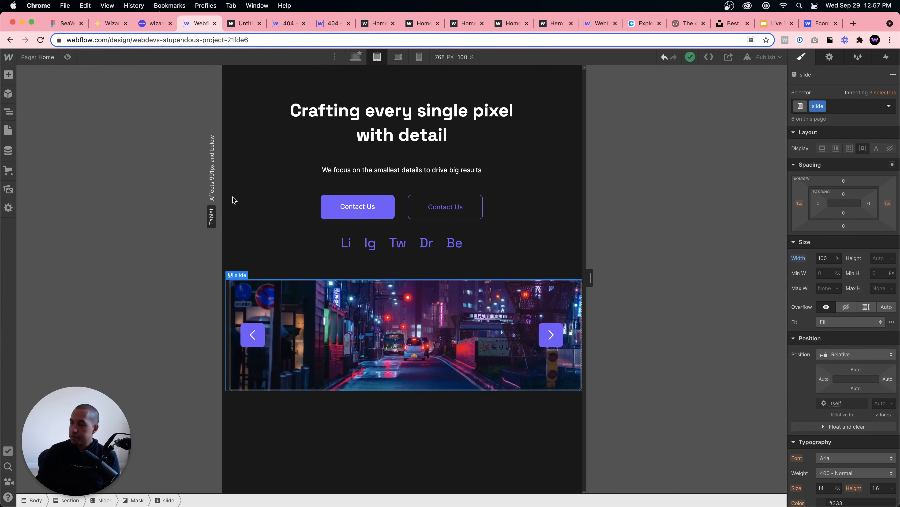
- Preview the slider at the mobile landscape and portrait breakpoints, and return to the desktop design
left_click(397, 56)
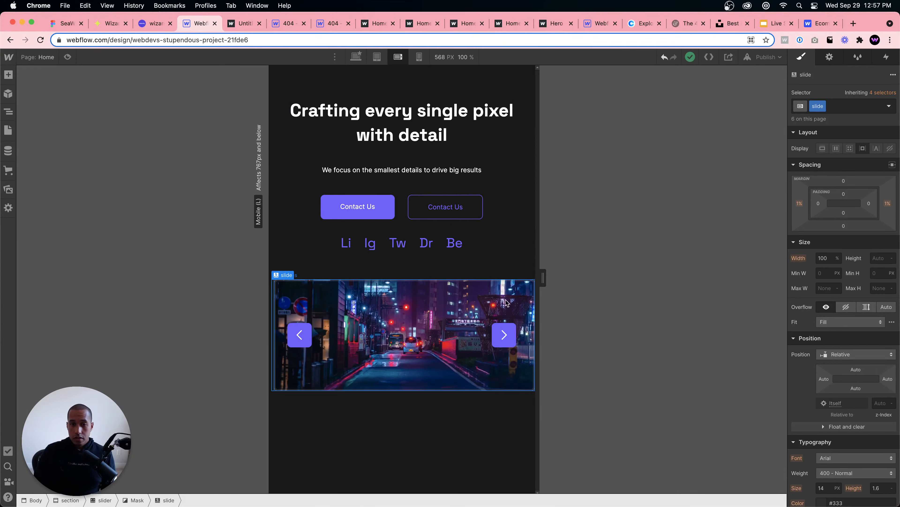
left_click(67, 57)
left_click(545, 335)
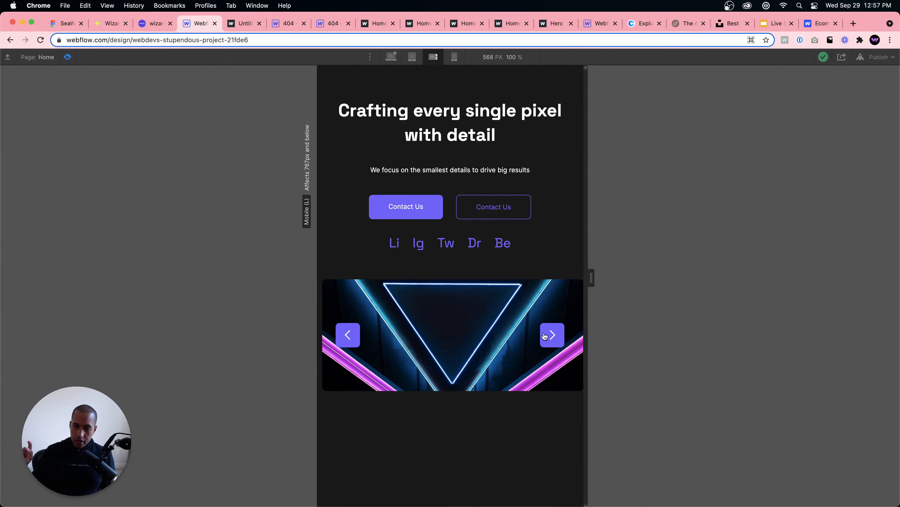
left_click(545, 335)
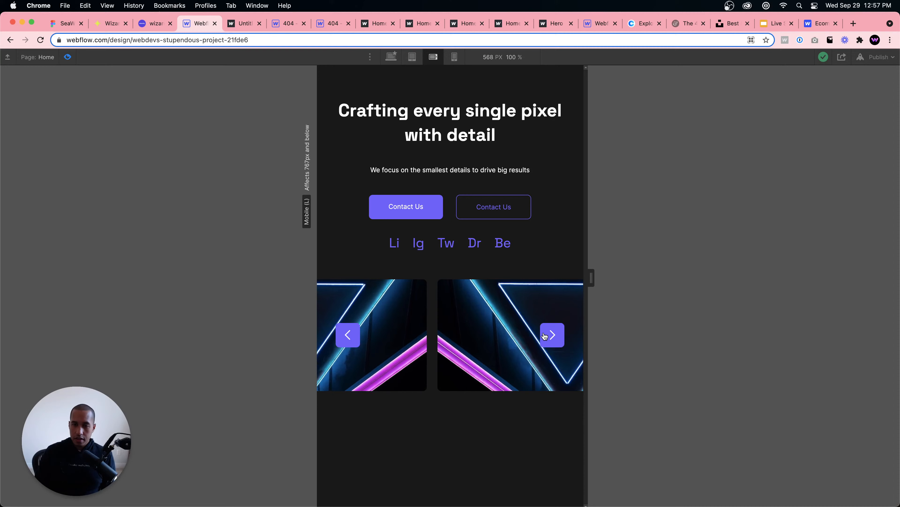
left_click(455, 56)
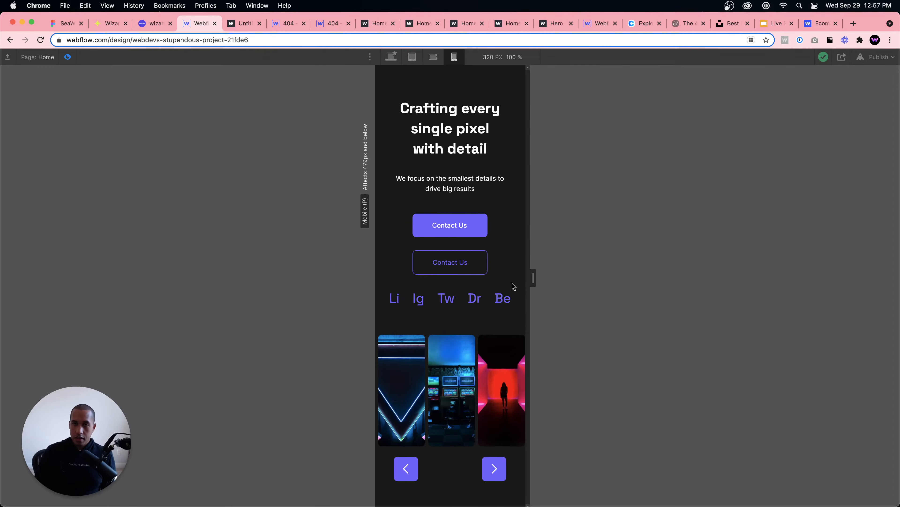
left_click(392, 56)
left_click(68, 57)
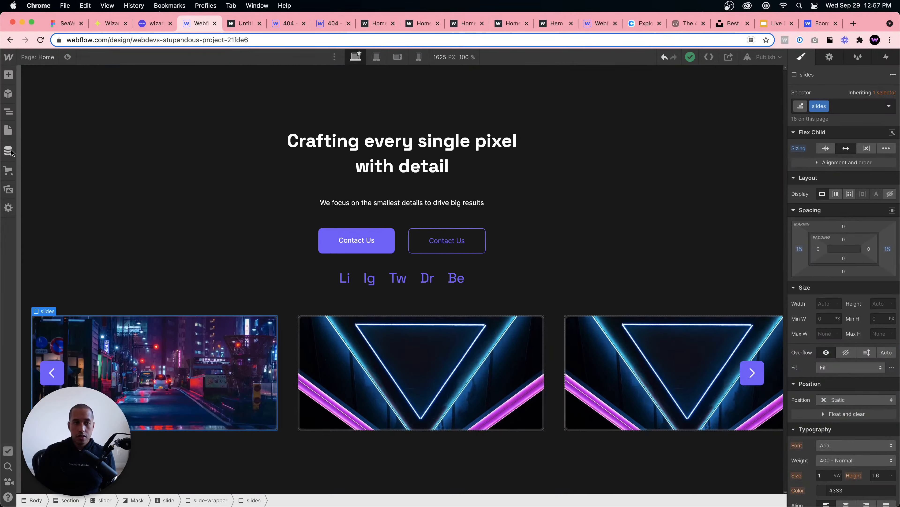
- Remove the combo class 4 from the first slides block inside the slider's third slide
left_click(9, 111)
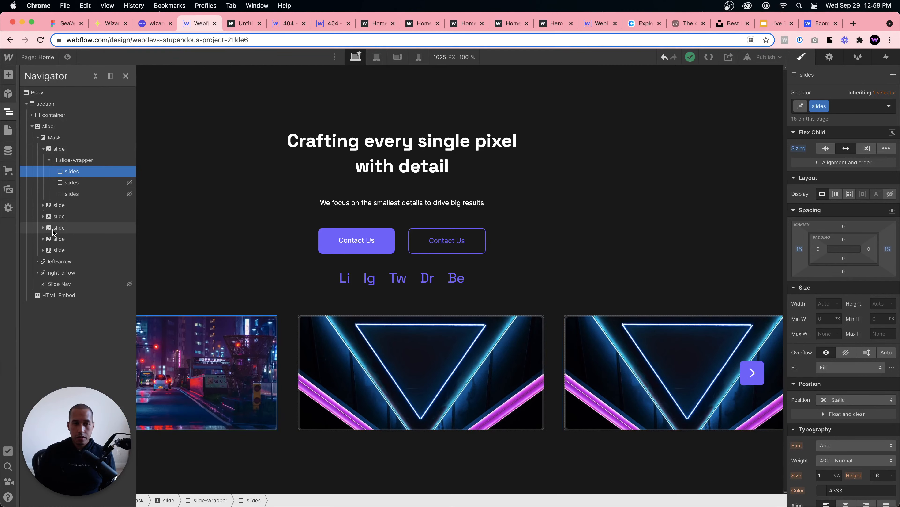
left_click(81, 217)
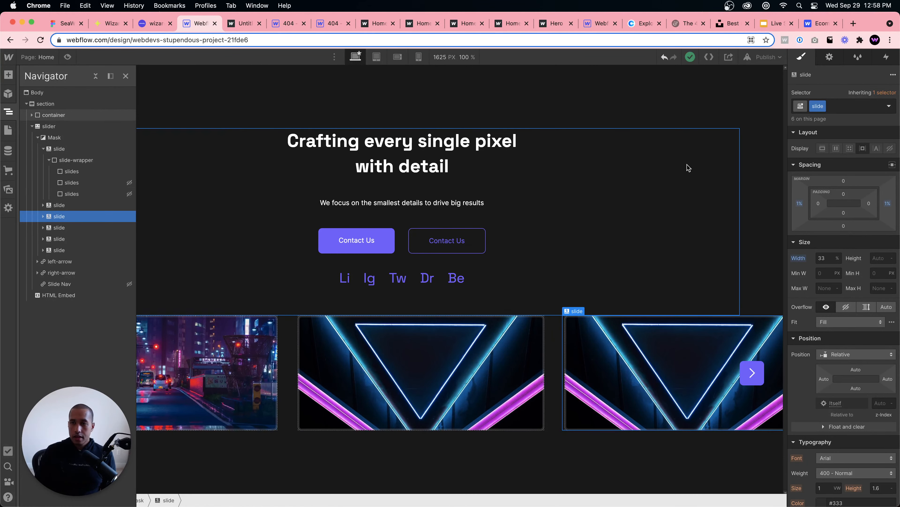
left_click(43, 217)
left_click(70, 228)
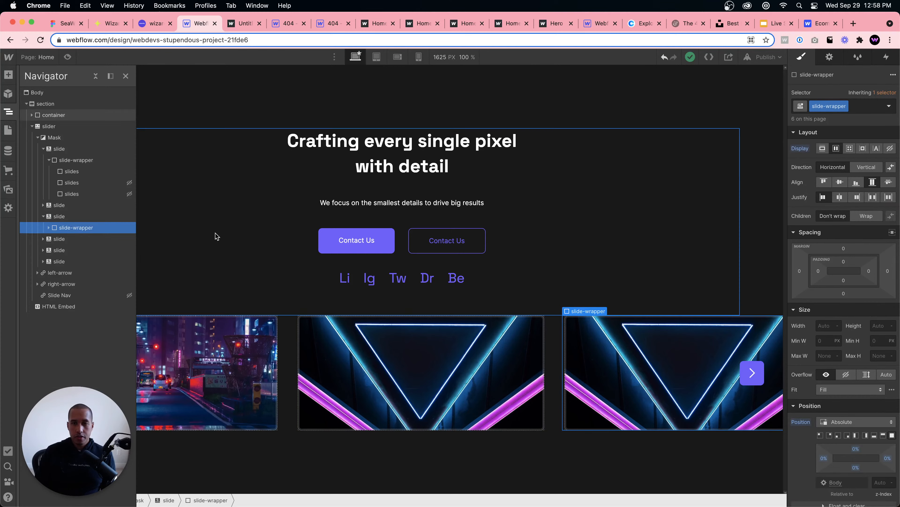
left_click(68, 238)
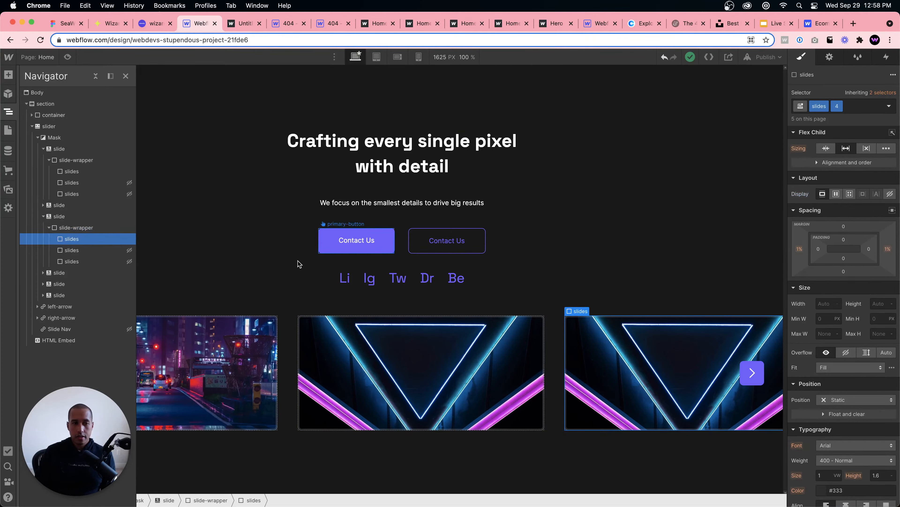
left_click(840, 106)
left_click(839, 145)
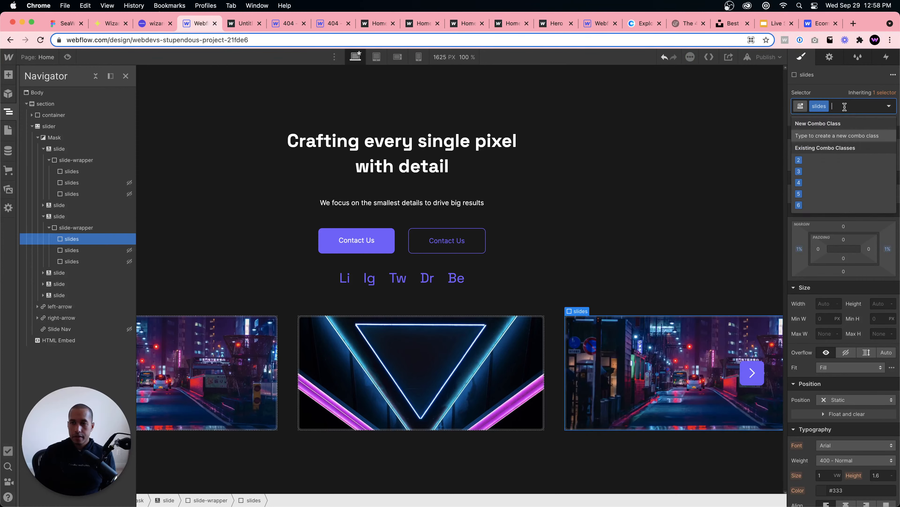
- Try the existing combo class 2 on the third slide's first slides block and undo it
type("2")
key("Return")
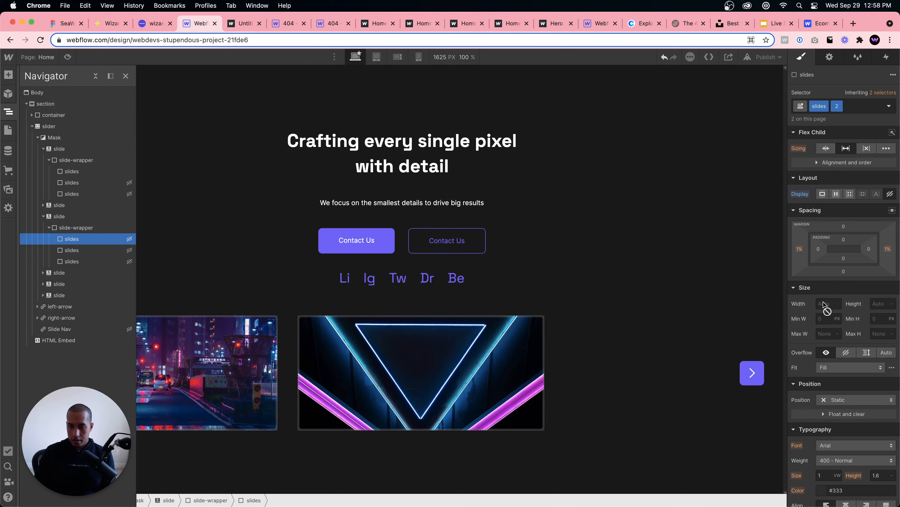
key("super+z")
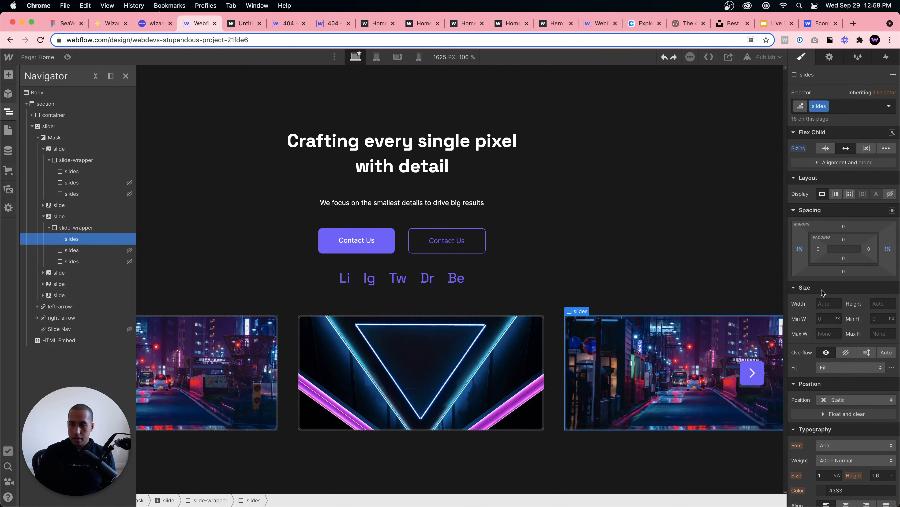
- Check the page at the tablet breakpoint, and preview and advance the slider at mobile landscape and desktop widths
left_click(79, 217)
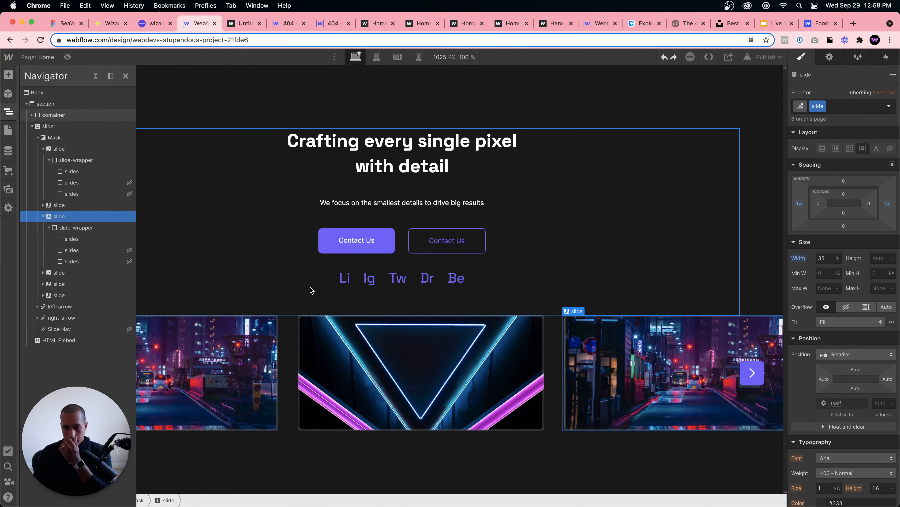
left_click(377, 57)
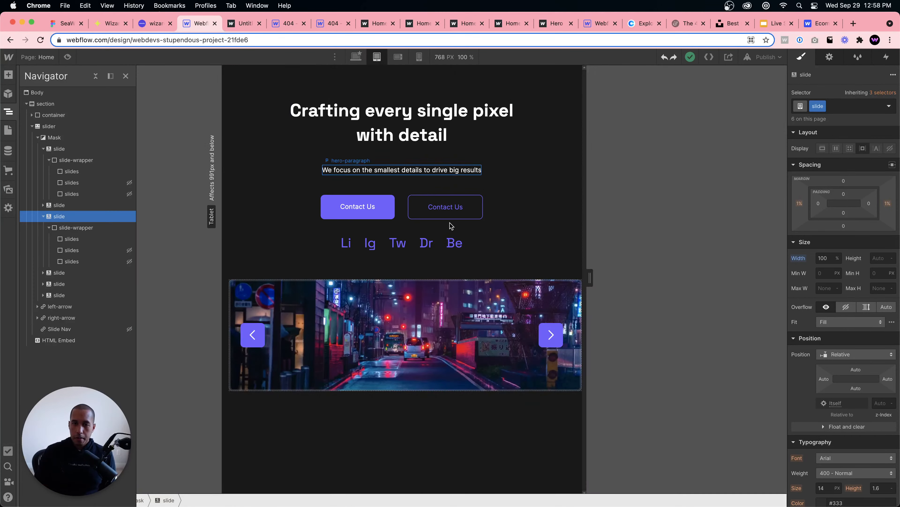
left_click(349, 57)
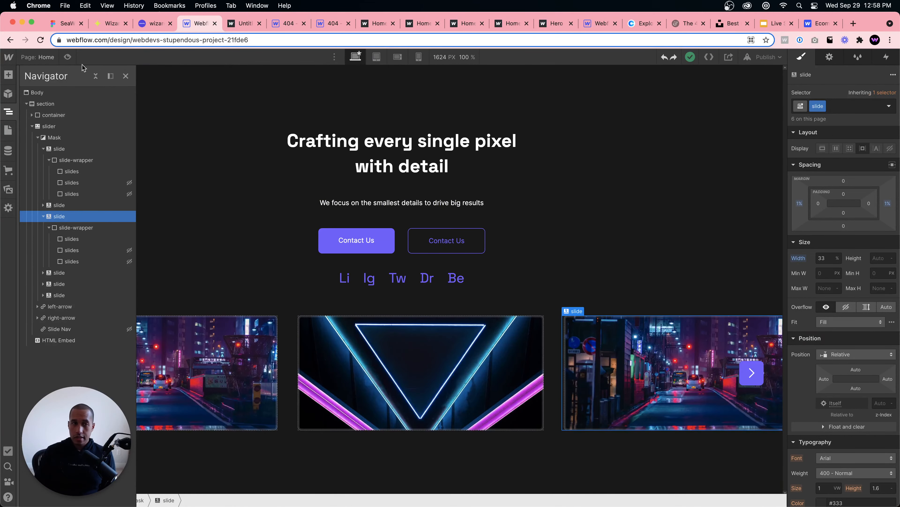
left_click(68, 57)
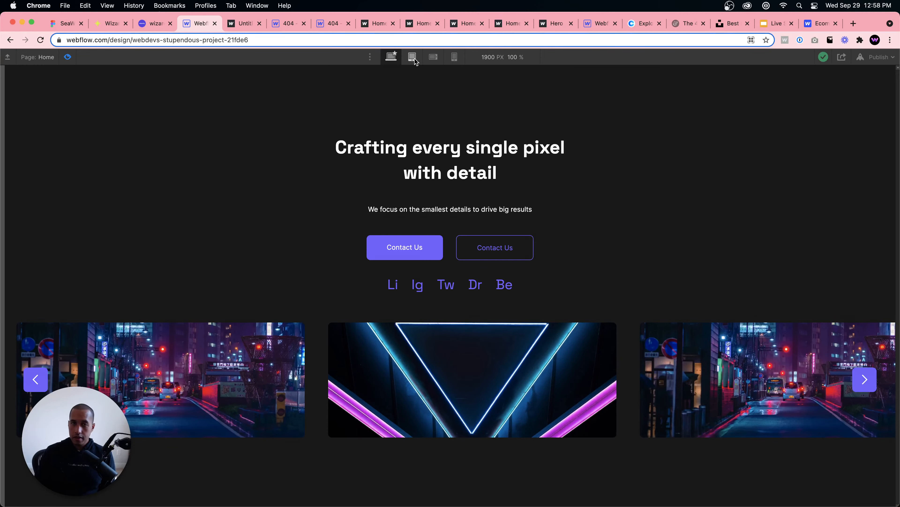
left_click(433, 58)
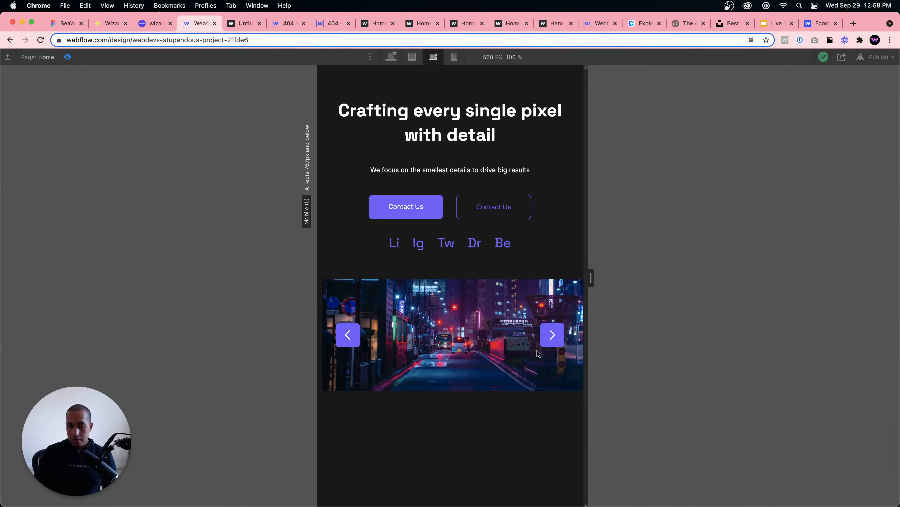
left_click(546, 342)
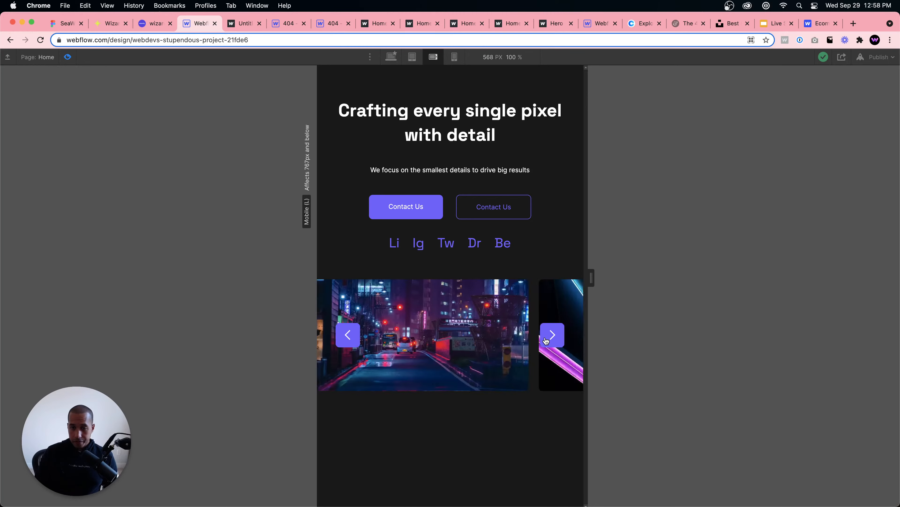
left_click(391, 56)
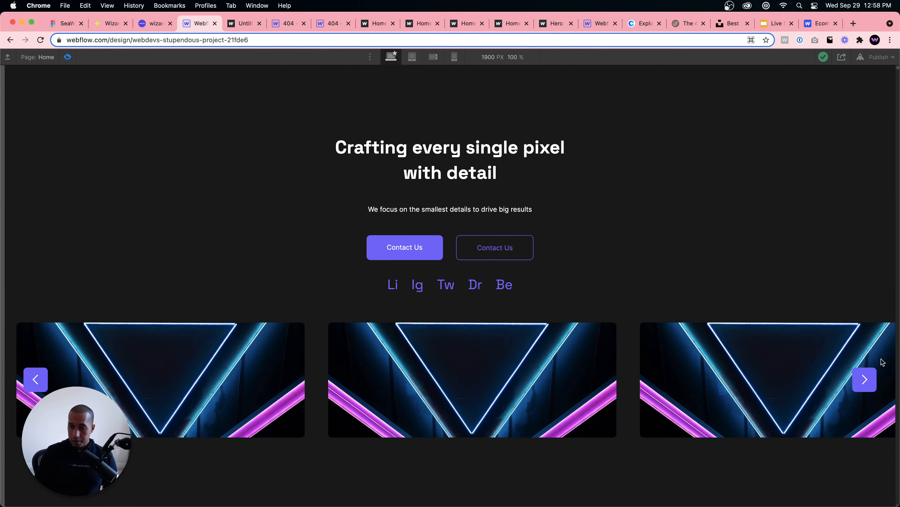
left_click(865, 379)
left_click(868, 383)
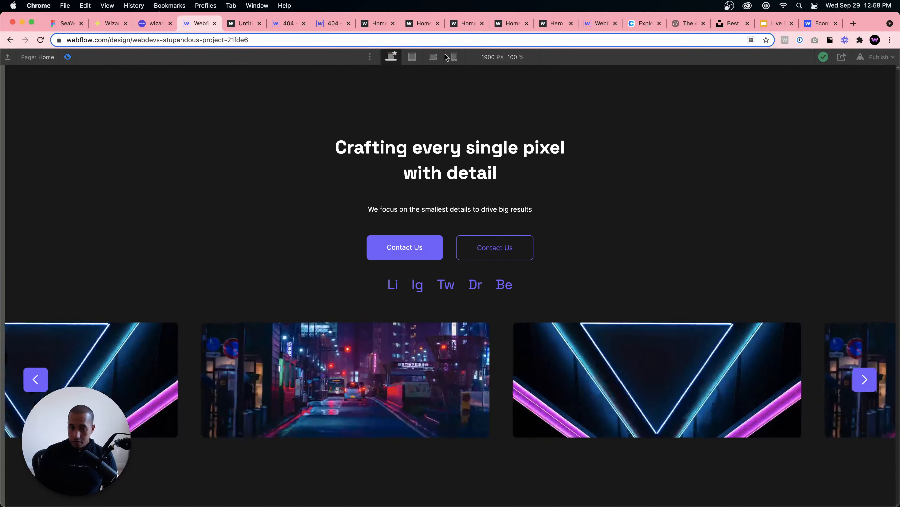
- Preview and advance the slider at the tablet, mobile landscape and mobile portrait breakpoints, and return to the design view
left_click(412, 57)
left_click(609, 339)
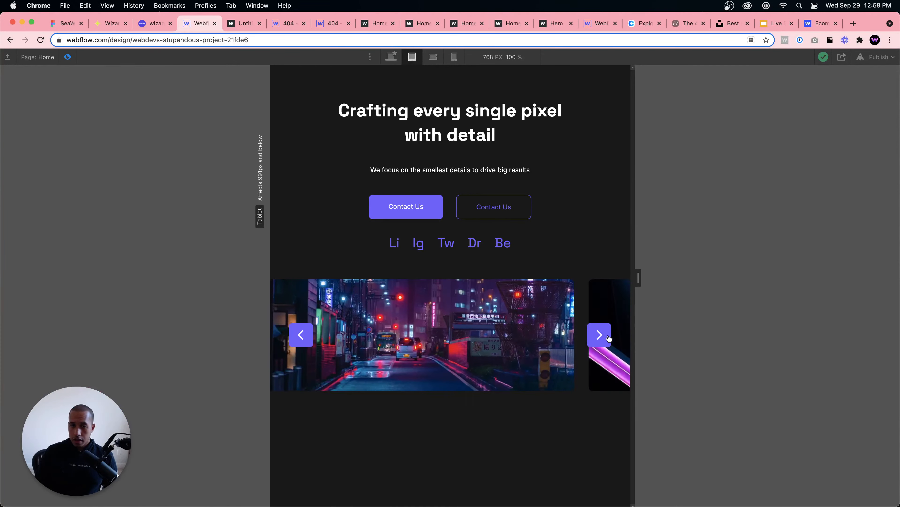
left_click(608, 339)
left_click(608, 340)
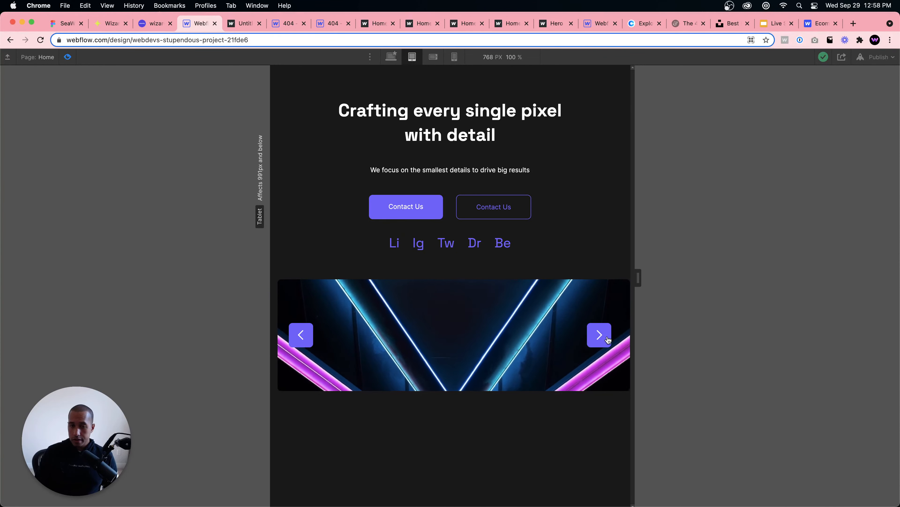
left_click(608, 340)
left_click(434, 56)
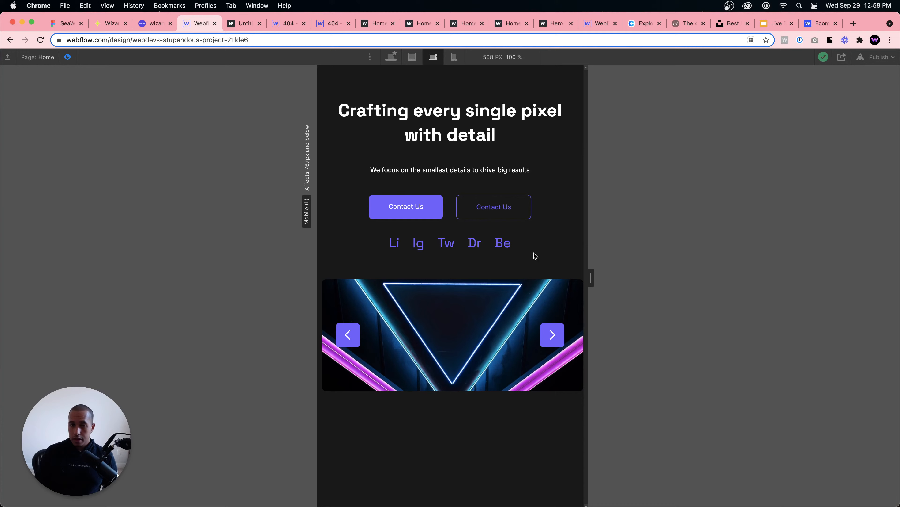
left_click(553, 330)
left_click(454, 56)
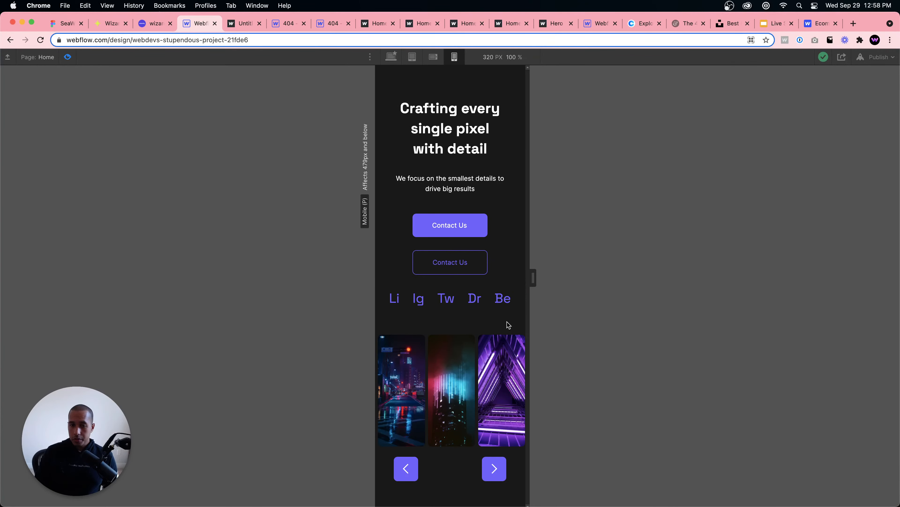
left_click(493, 470)
left_click(70, 57)
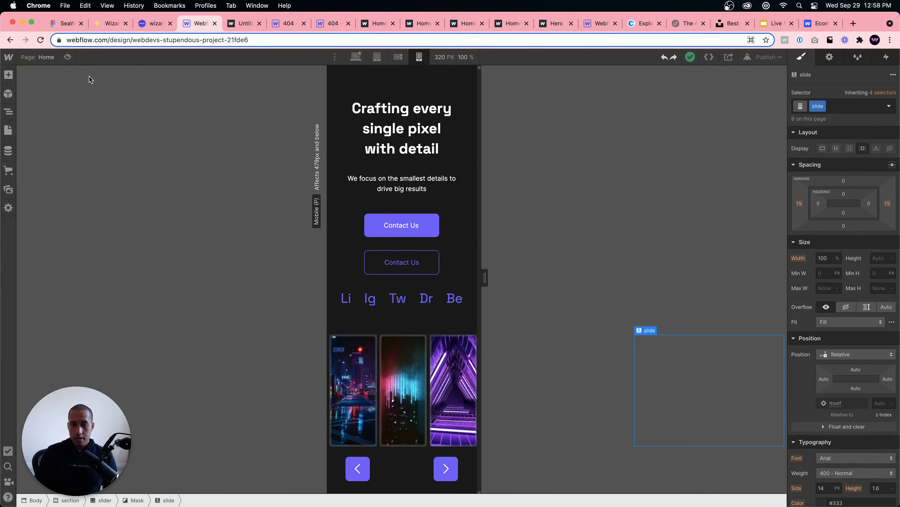
- At the mobile portrait breakpoint, set the display of the first slide's second and third slides blocks to none
left_click(385, 370)
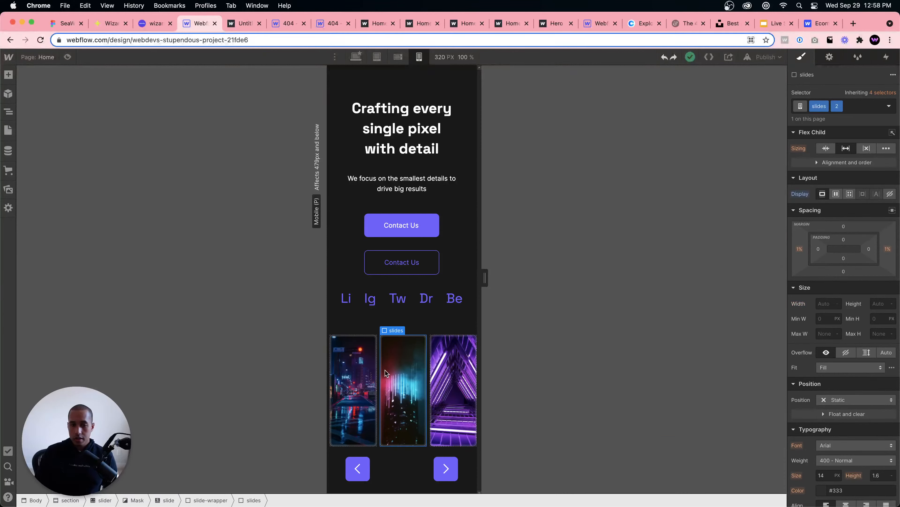
left_click(158, 501)
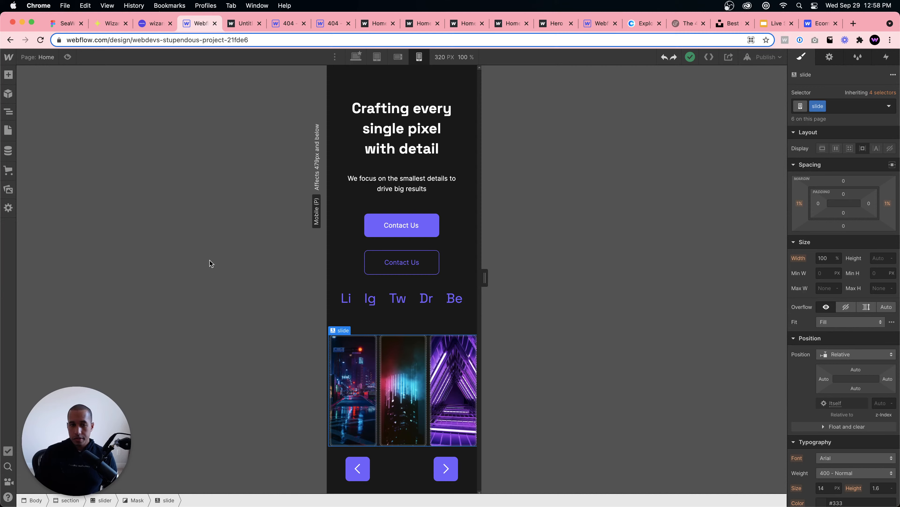
left_click(413, 373)
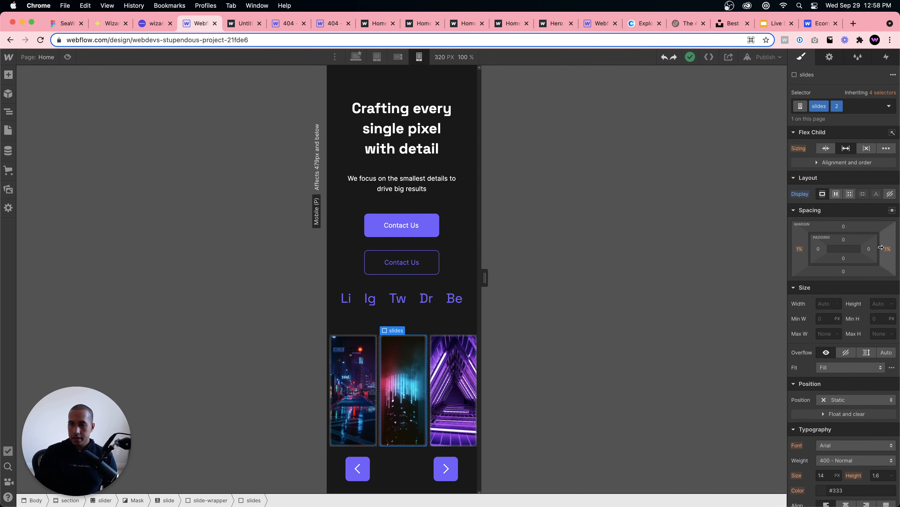
left_click(890, 194)
left_click(451, 392)
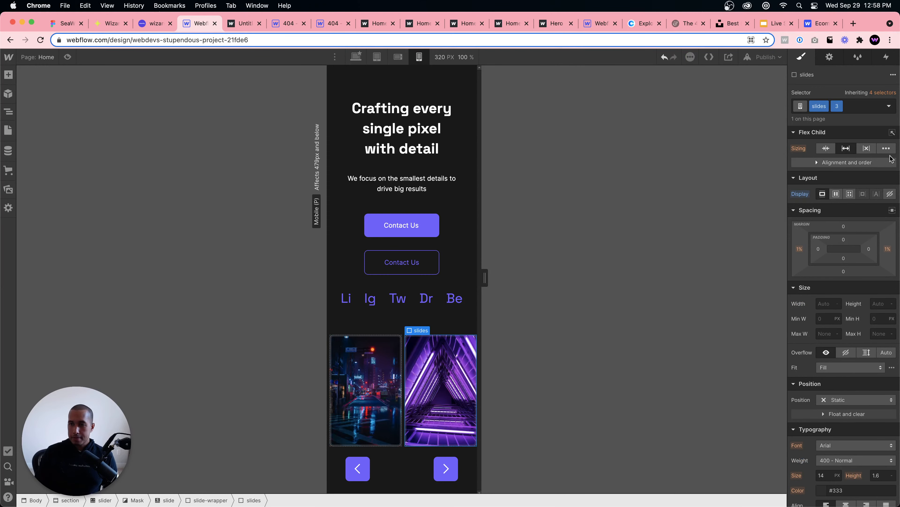
left_click(890, 193)
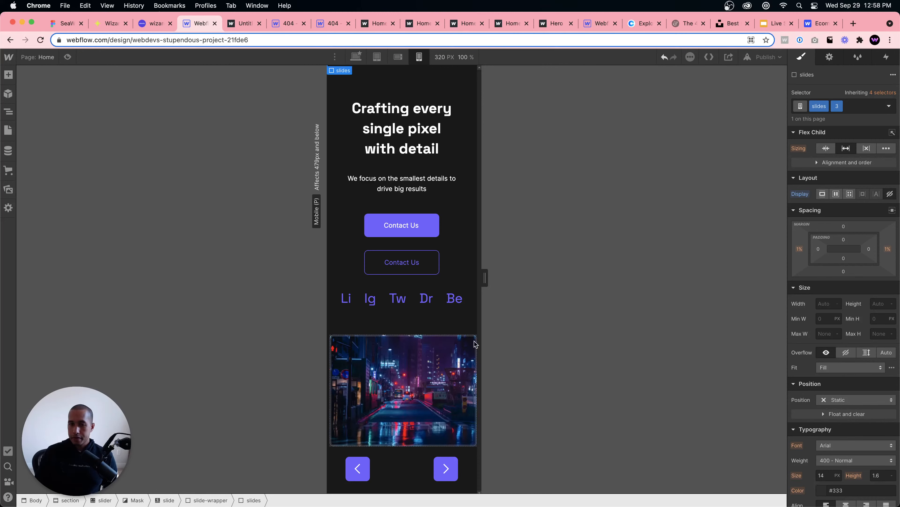
- At mobile portrait, hide the third slide's second and third slides blocks, which carry combo classes 5 and 6
left_click(8, 111)
left_click(44, 273)
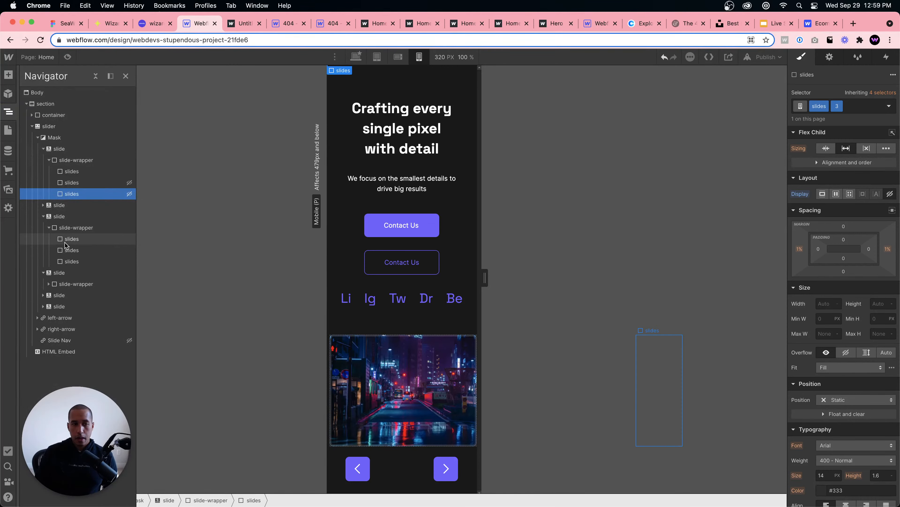
left_click(69, 249)
left_click(889, 194)
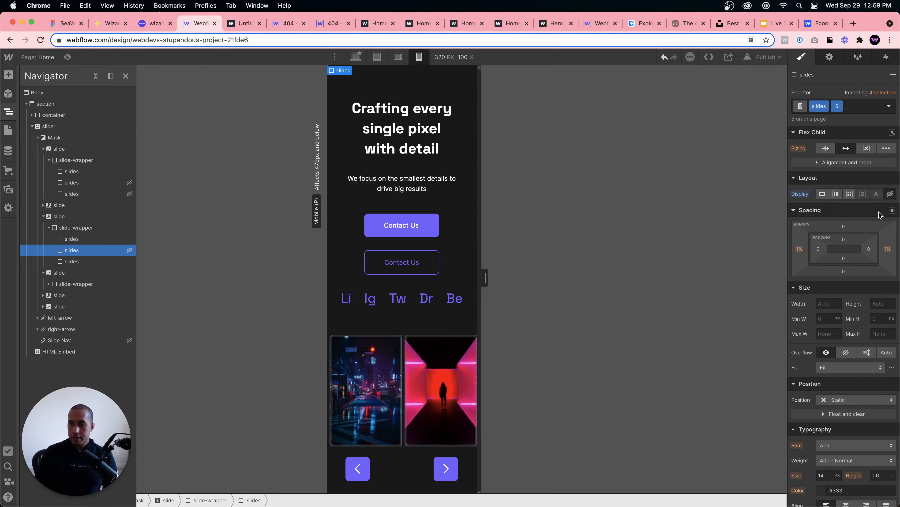
left_click(890, 194)
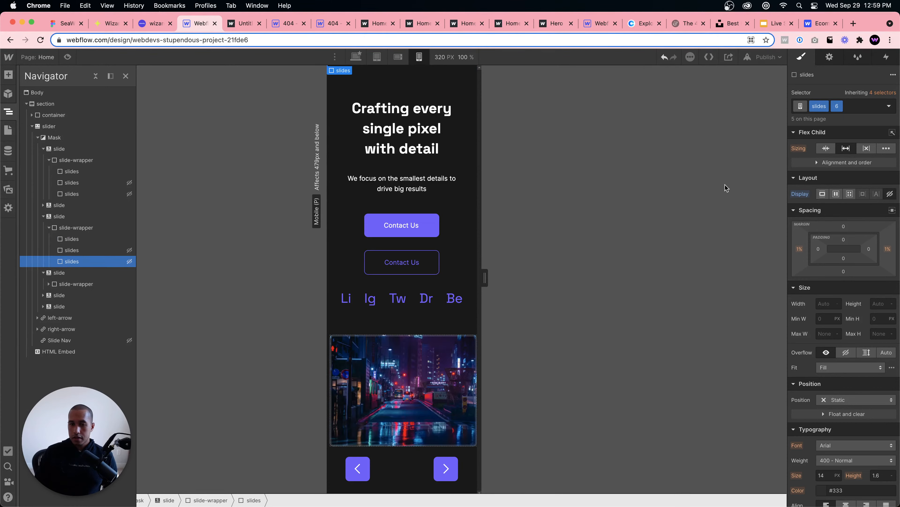
- Check the desktop design, and preview the mobile portrait layout while advancing through the single-image slides
left_click(356, 57)
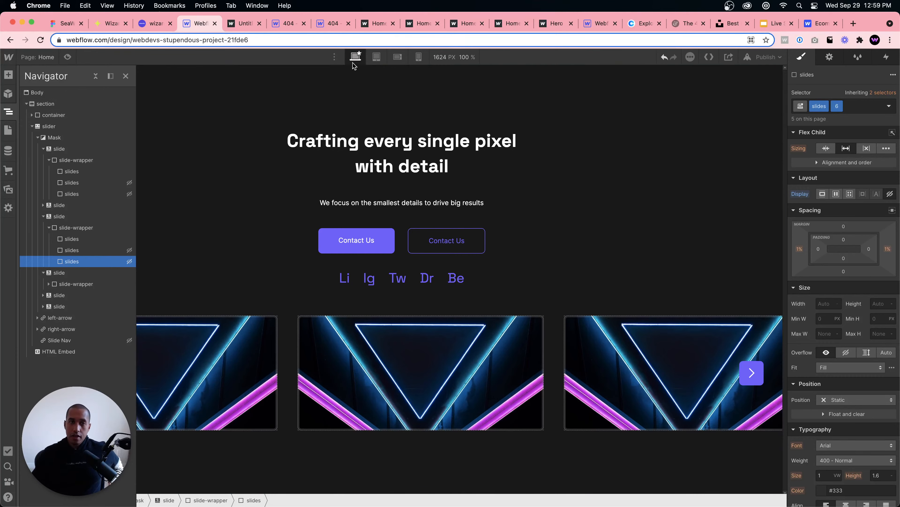
left_click(418, 57)
left_click(68, 57)
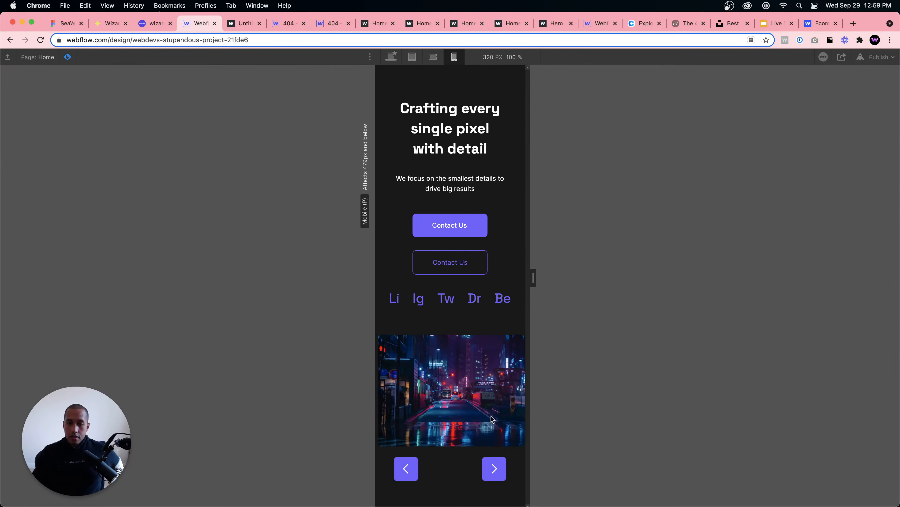
left_click(492, 474)
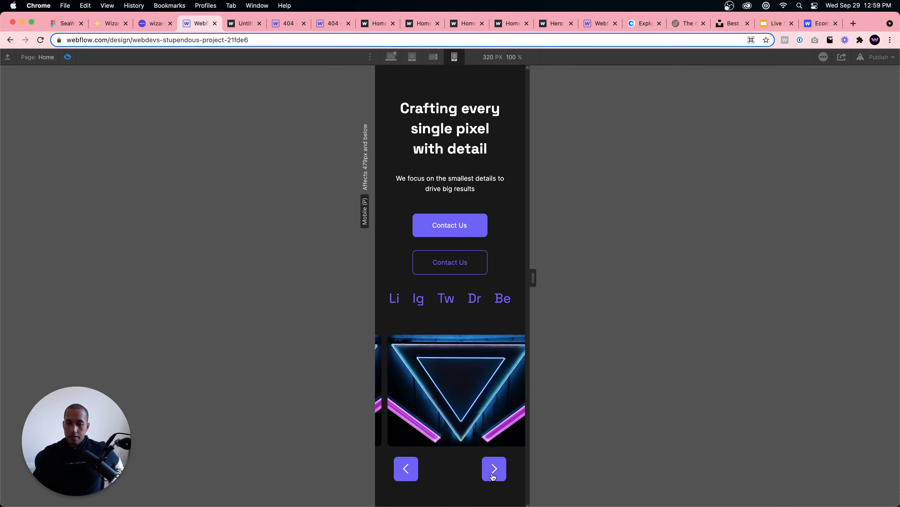
left_click(493, 475)
- Preview the slider at desktop width and advance it two slides
left_click(391, 57)
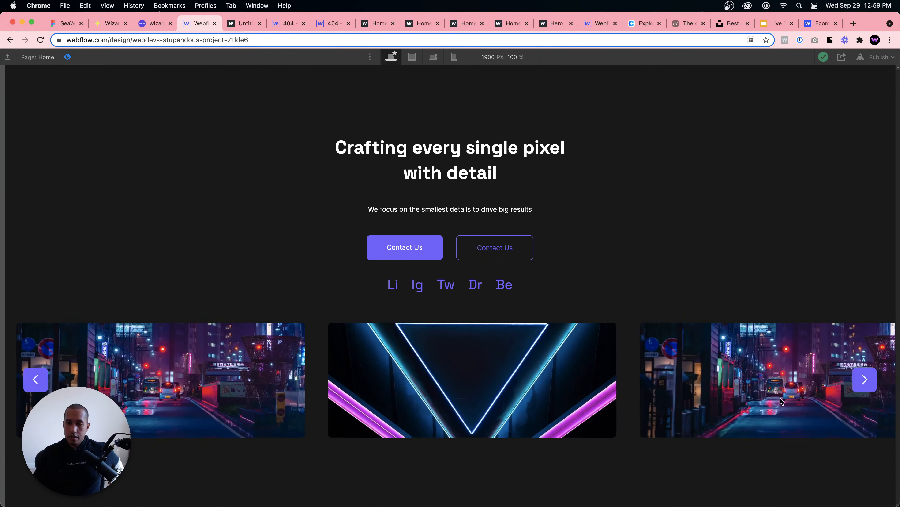
left_click(864, 381)
left_click(865, 381)
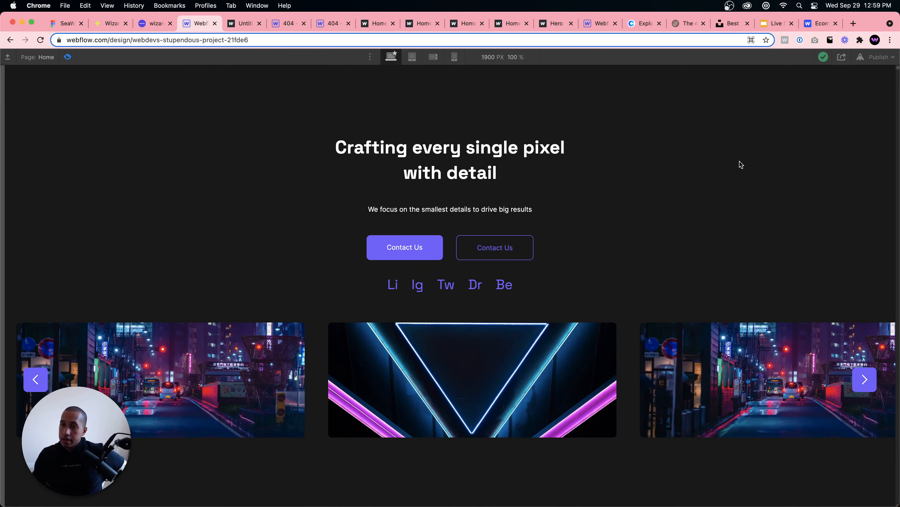
- Switch to the Google Slides presentation and show the General Discussion and Super Chats slide
left_click(767, 24)
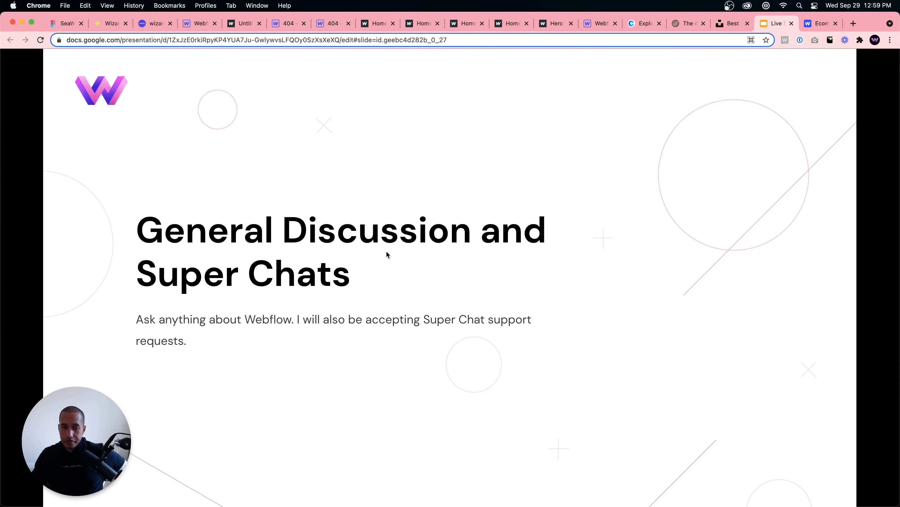
key("Left")
key("Right")
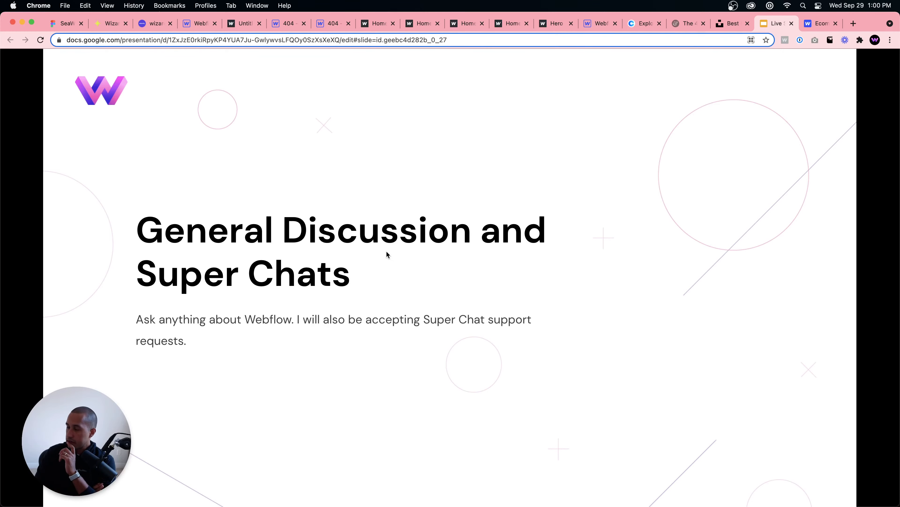
- Switch to the Webflow designer and, at the tablet breakpoint, set the width of the slider's slide class to 50%
left_click(205, 24)
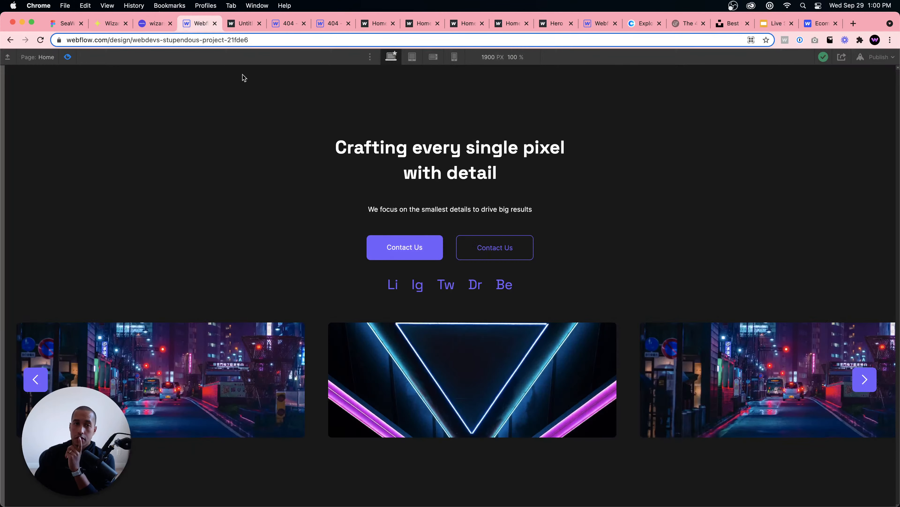
left_click(377, 57)
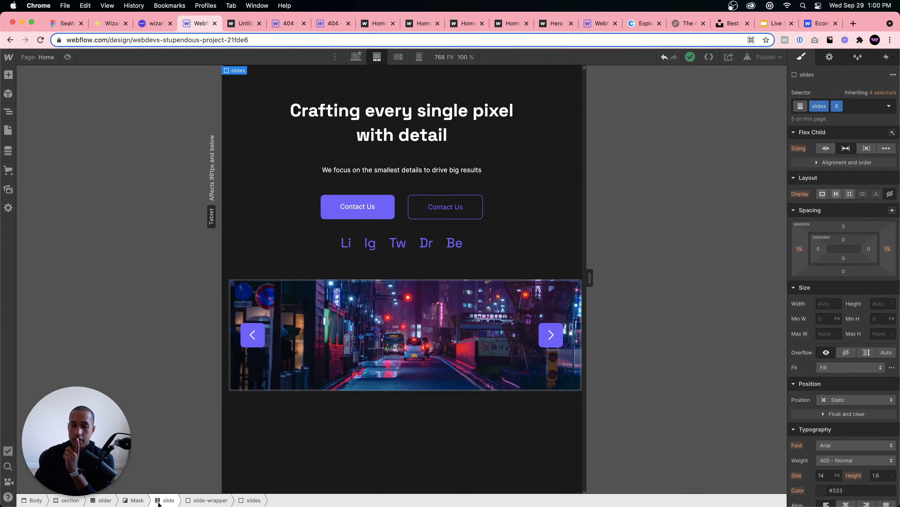
left_click(102, 500)
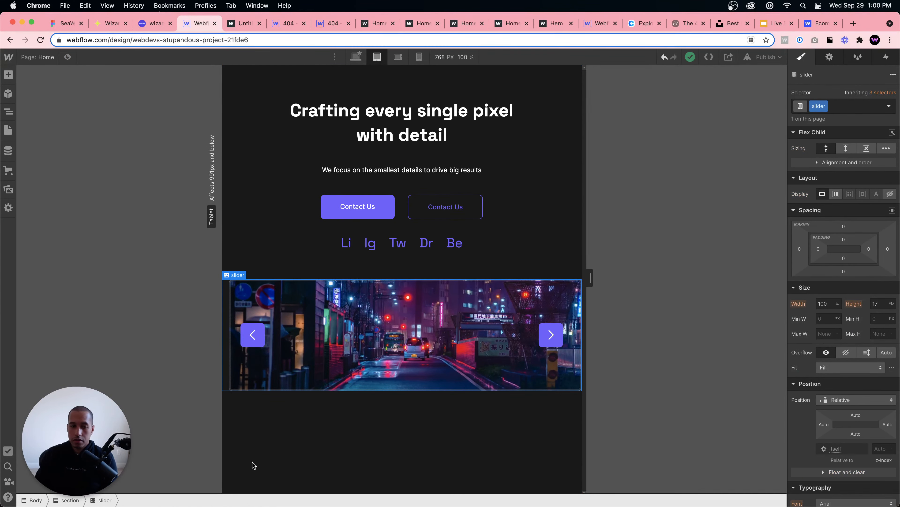
left_click(266, 375)
left_click(168, 500)
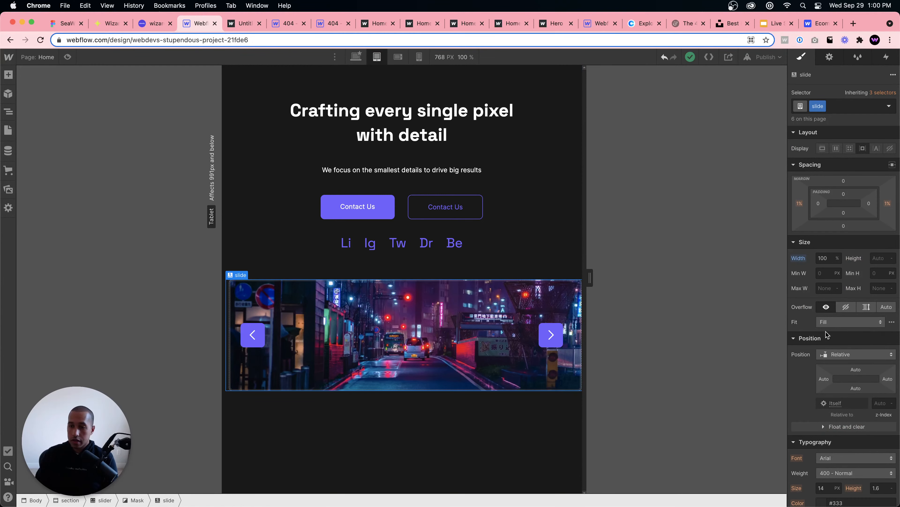
left_click(821, 259)
type("50")
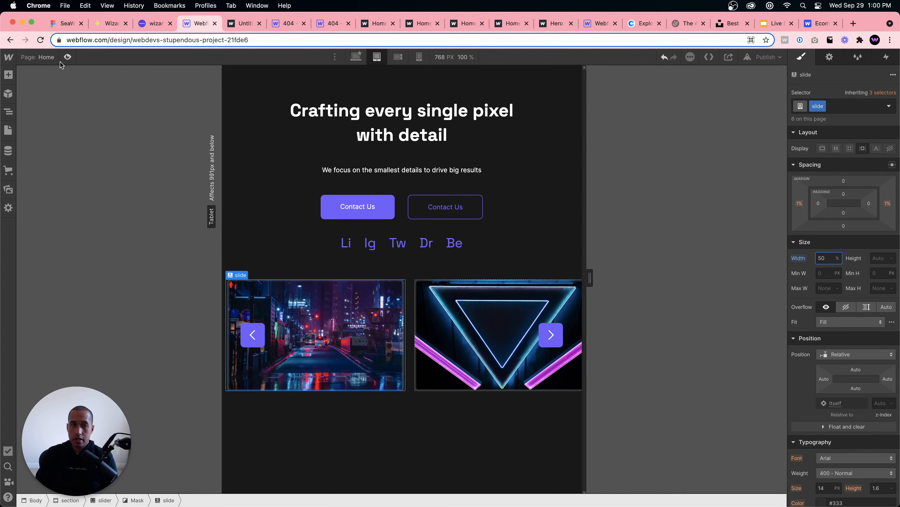
- Preview the two-image slider at tablet width, advance it one slide, and check the mobile landscape layout
left_click(67, 57)
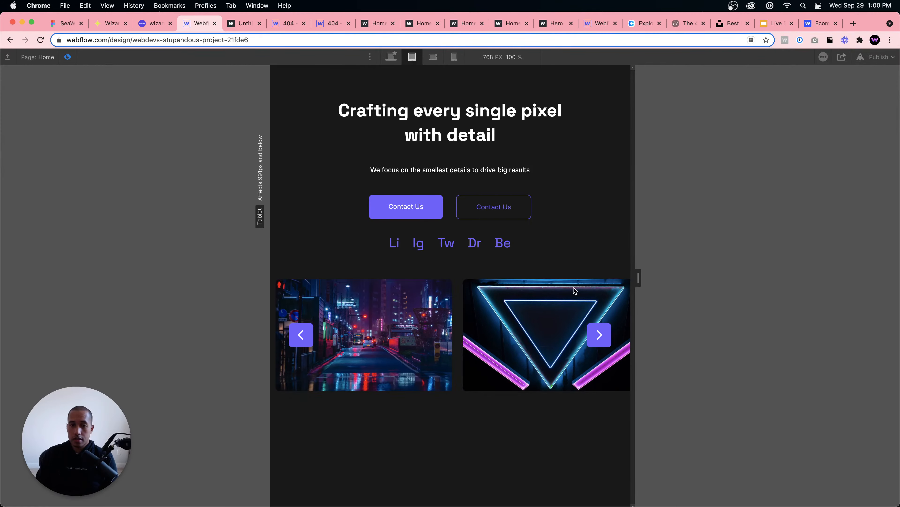
left_click(607, 341)
left_click(433, 57)
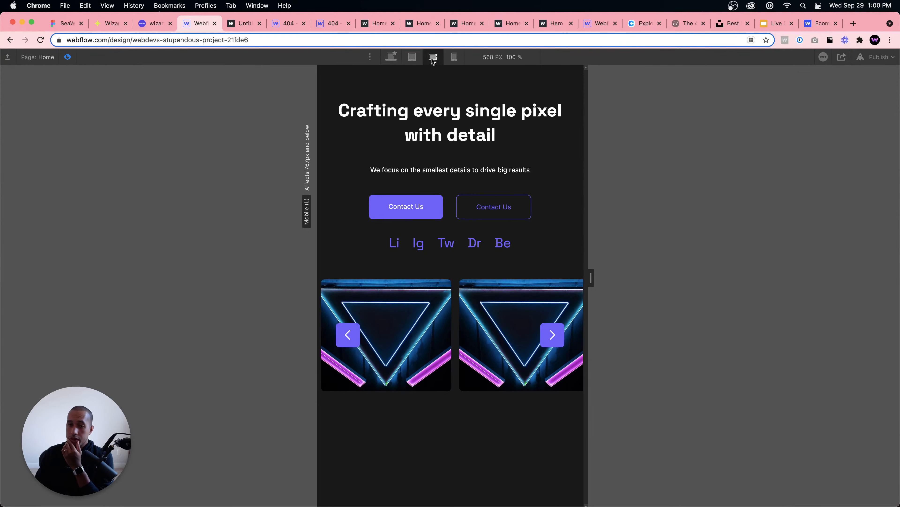
- At the mobile landscape breakpoint, set the width of the slider's slide class to 100%
left_click(67, 58)
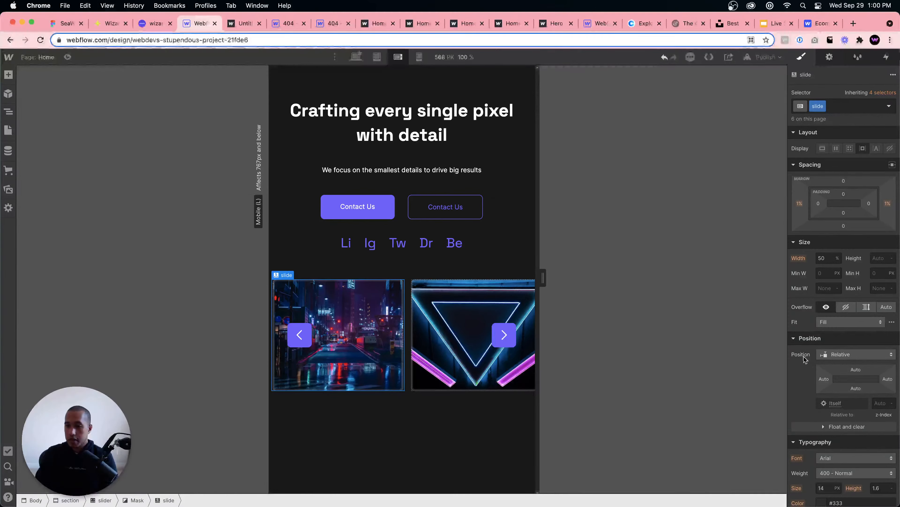
left_click(823, 258)
type("100")
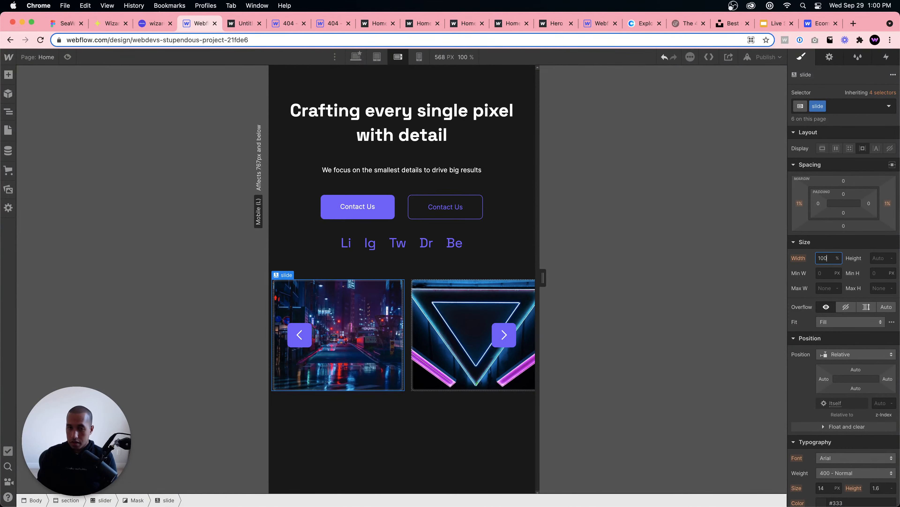
key("Return")
- Preview the slider at the mobile landscape, mobile portrait, tablet and desktop breakpoints
key("super+shift+p")
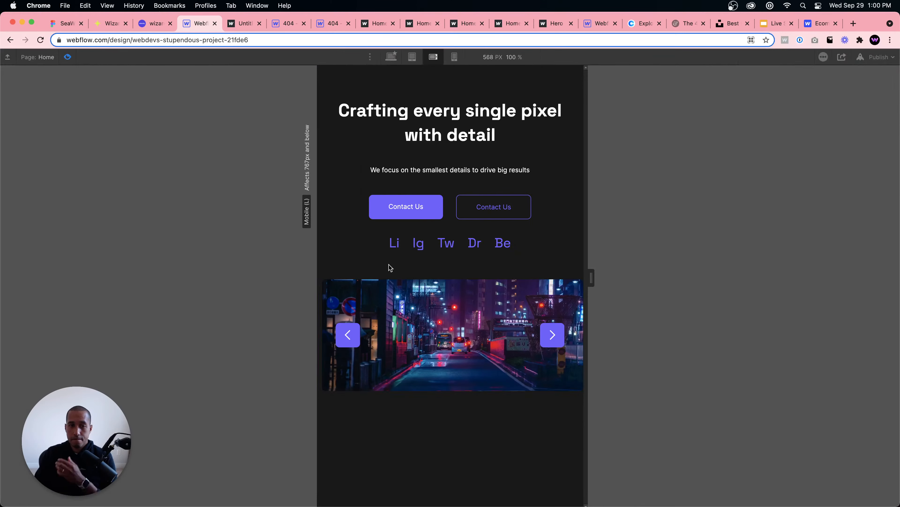
left_click(454, 58)
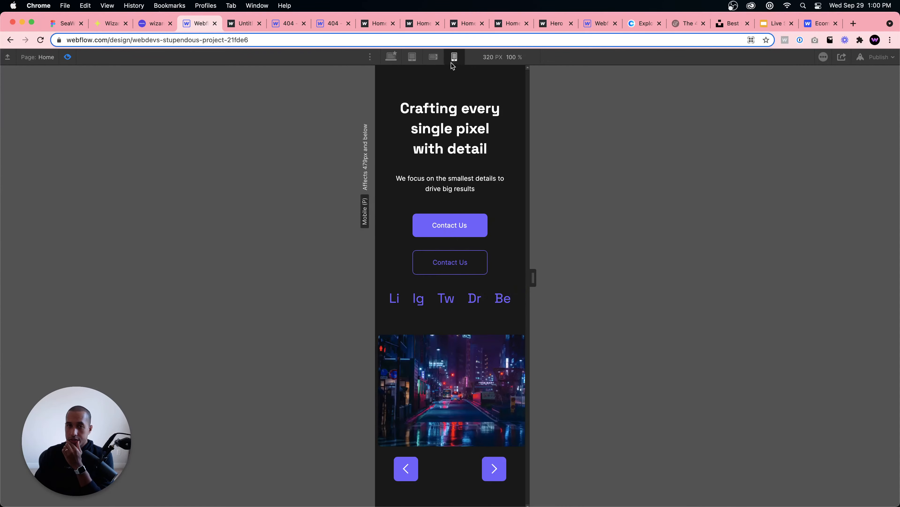
left_click(433, 56)
left_click(412, 57)
left_click(392, 56)
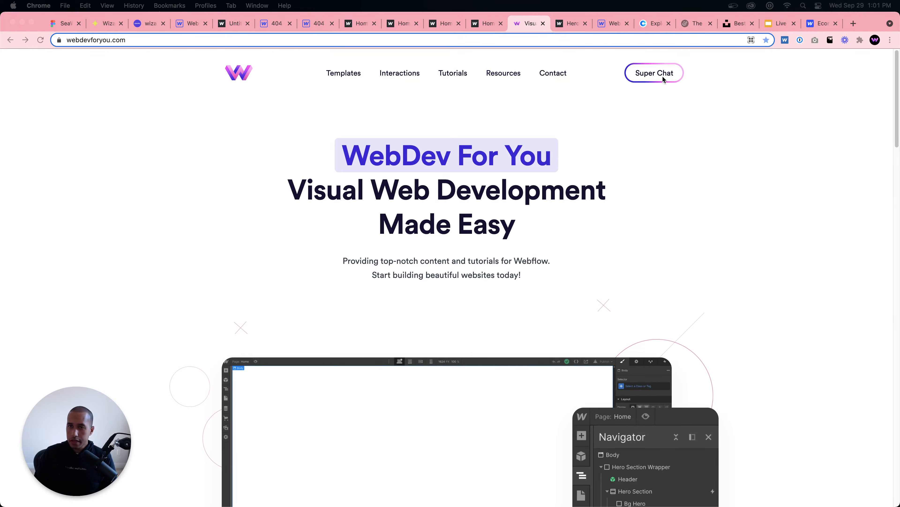
- Open the Super Chat page of the WebDev For You site and look through the past live stream videos
left_click(662, 75)
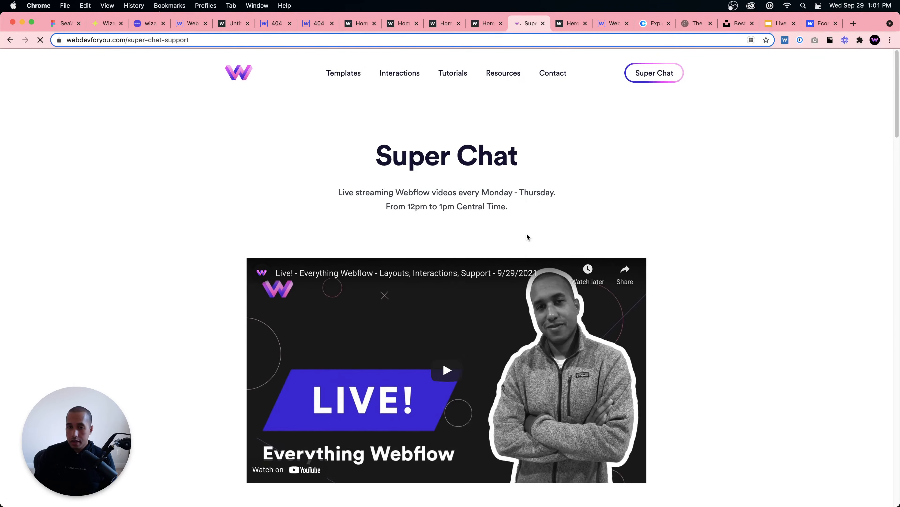
scroll(723, 255, "down", 15)
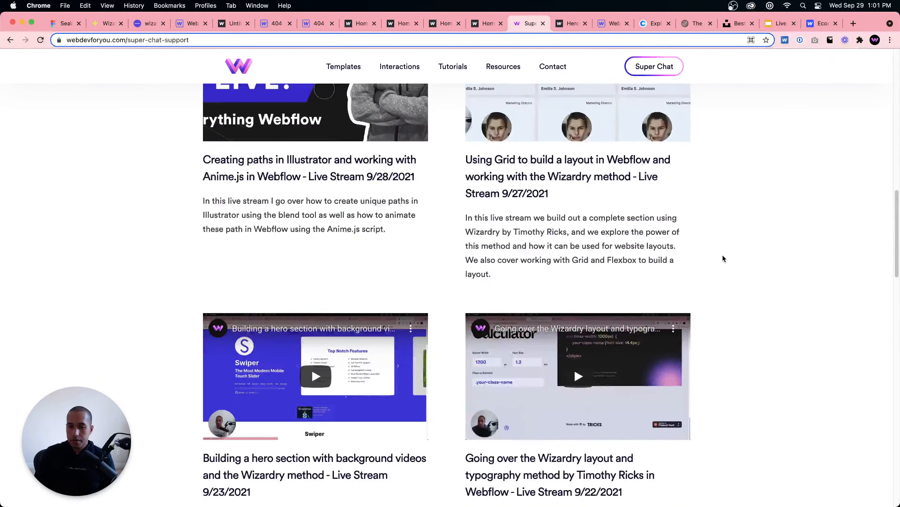
scroll(722, 254, "down", 10)
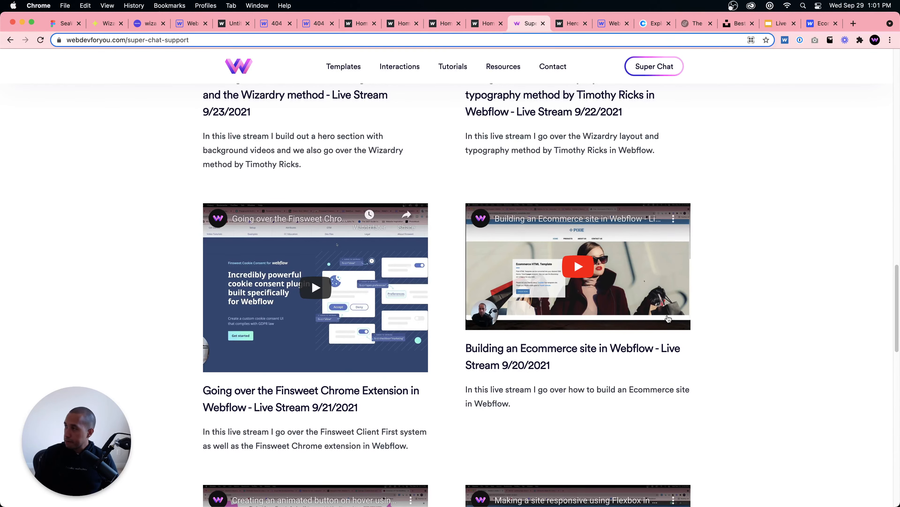
scroll(668, 318, "up", 4)
scroll(653, 282, "down", 4)
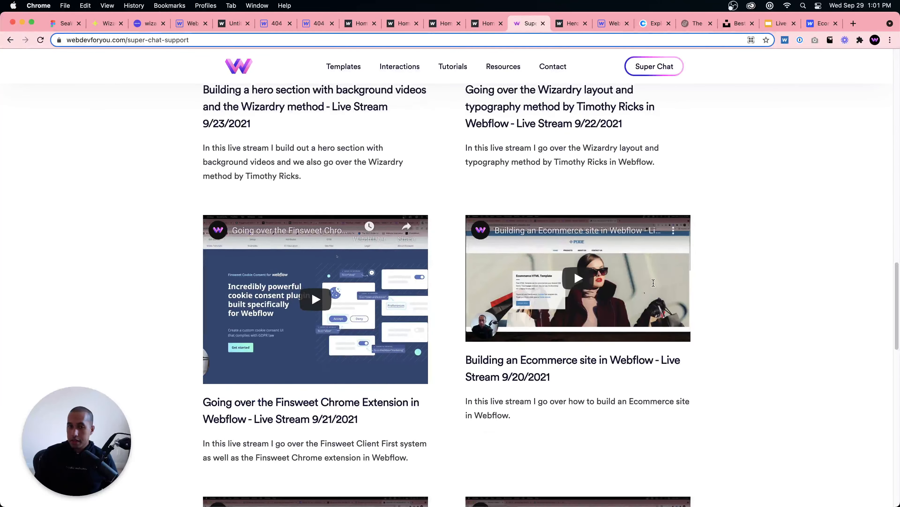
scroll(653, 283, "up", 20)
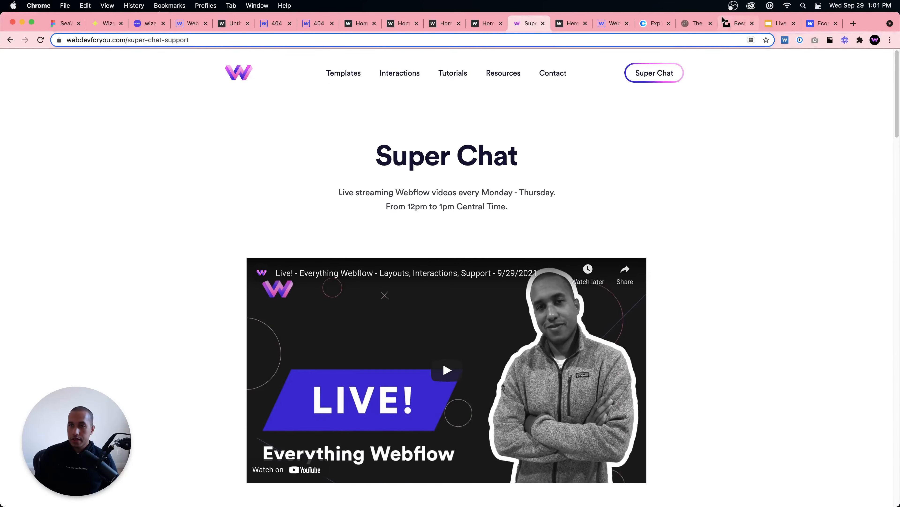
- Switch to the Google Slides presentation and go back to the Live Stream - 9/29/2021 welcome slide
left_click(778, 23)
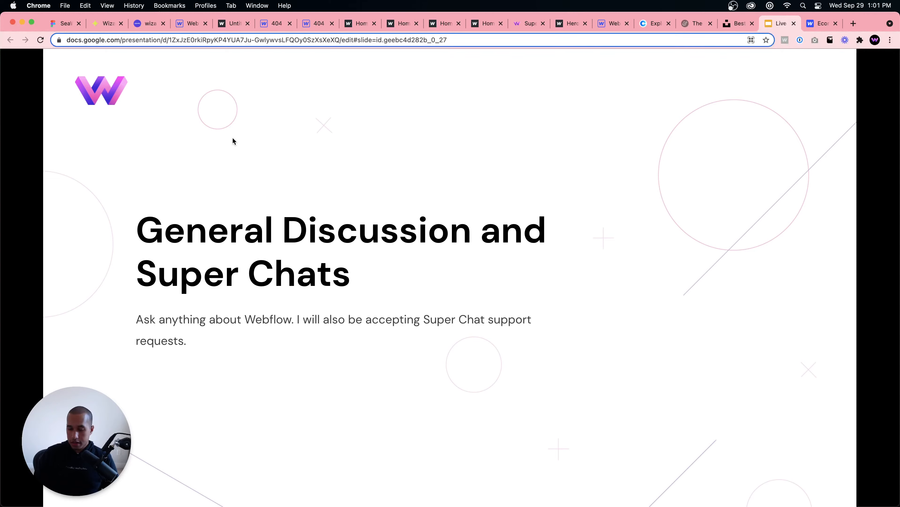
key("Left")
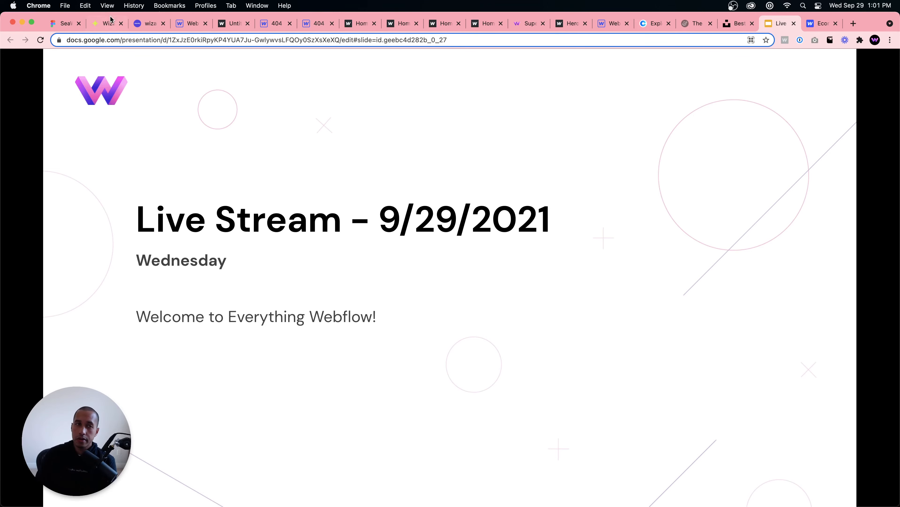
- Switch to the SeaWire wireframe kit in Figma and review the Hero-11 and Hero-12 layouts
left_click(66, 24)
scroll(352, 270, "down", 4)
scroll(352, 216, "up", 12)
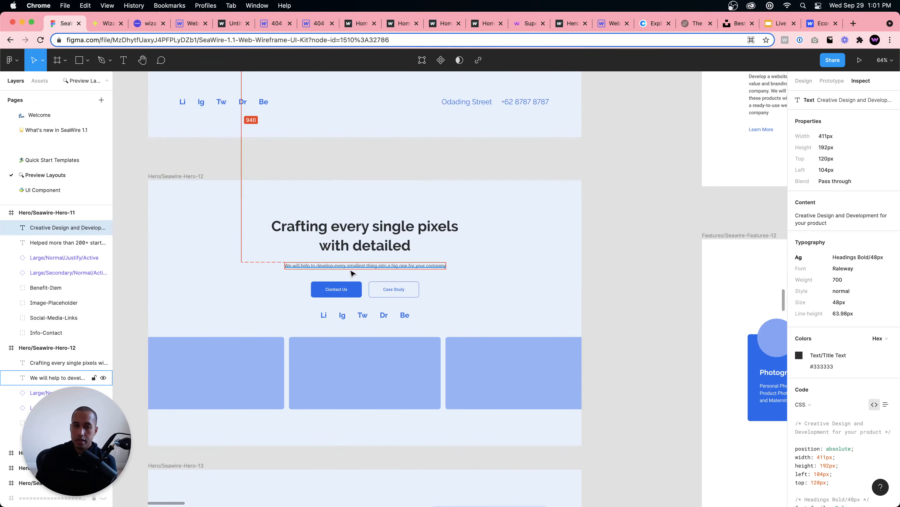
scroll(446, 211, "up", 2)
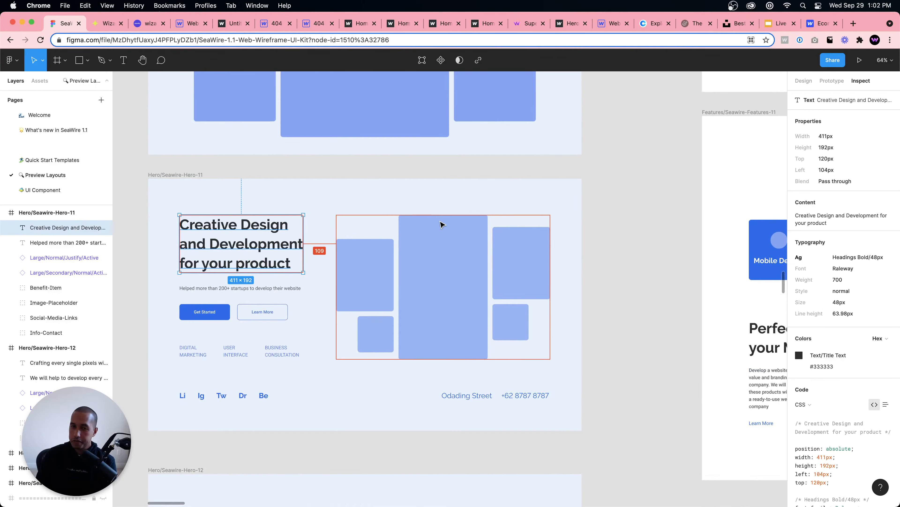